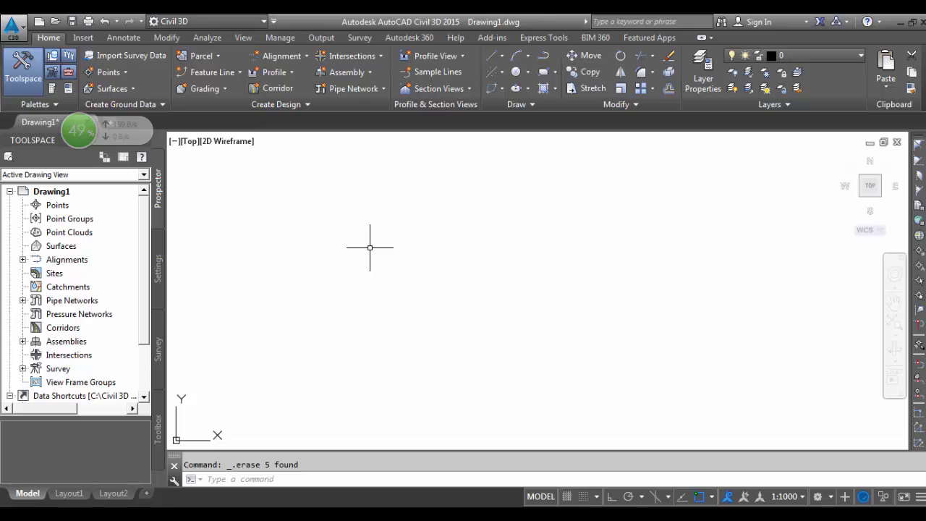
- Start a new alignment layout named "rail" with the alignment type Rail
{"action": "left_click", "coordinate": [295, 56]}
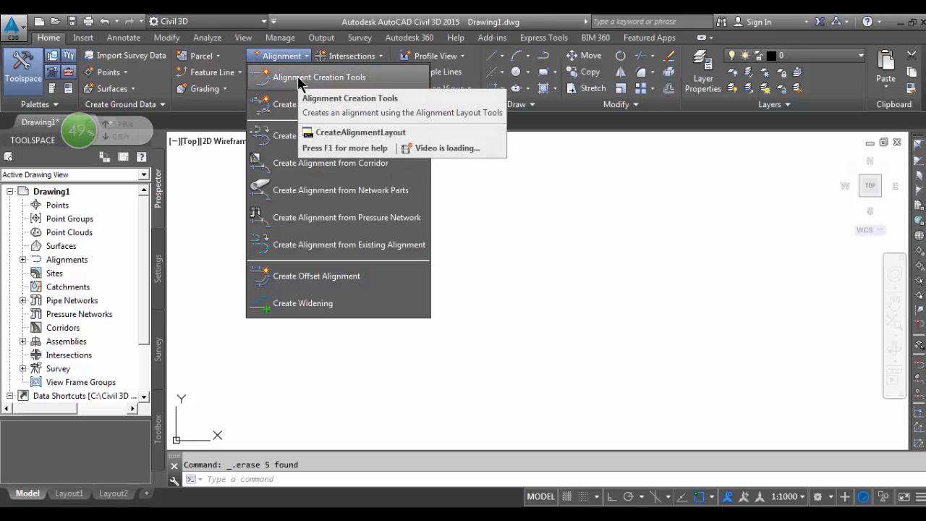
{"action": "left_click", "coordinate": [298, 78]}
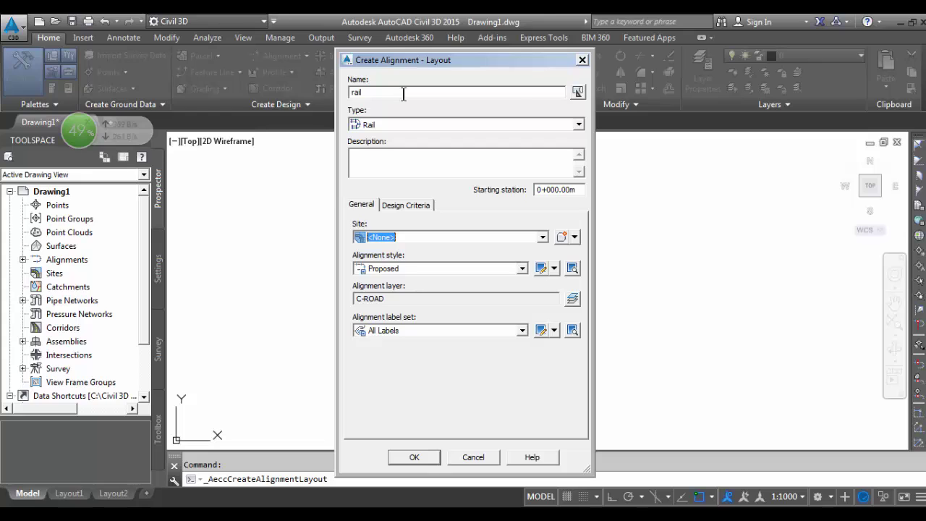
{"action": "left_click", "coordinate": [519, 92]}
{"action": "left_click", "coordinate": [578, 126]}
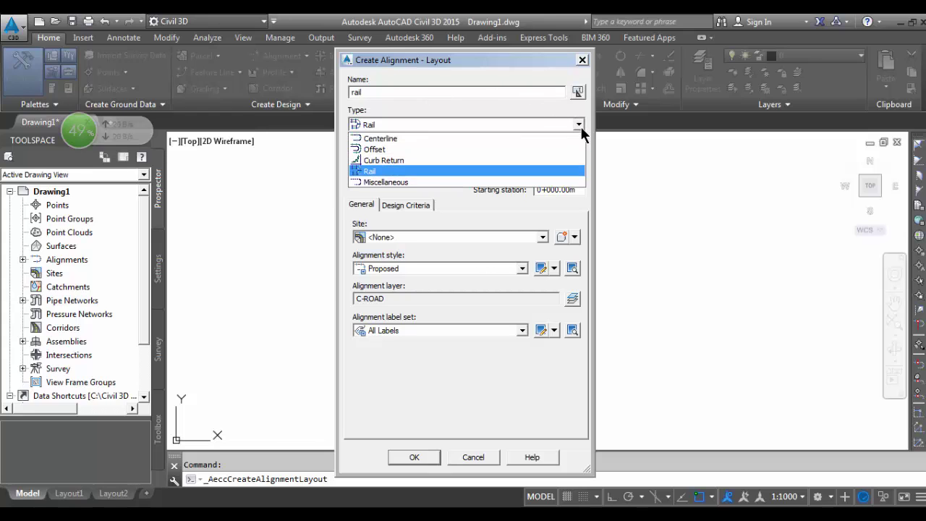
{"action": "left_click", "coordinate": [462, 170]}
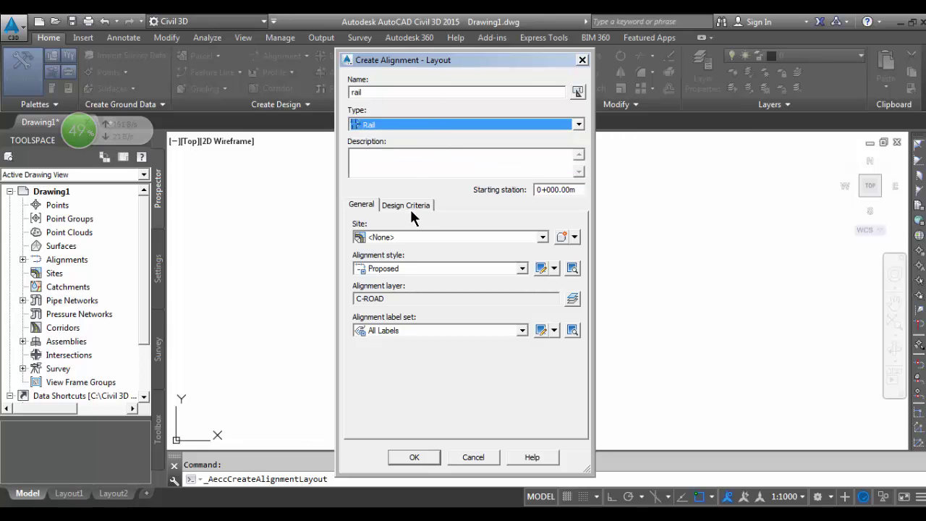
{"action": "left_click", "coordinate": [410, 457]}
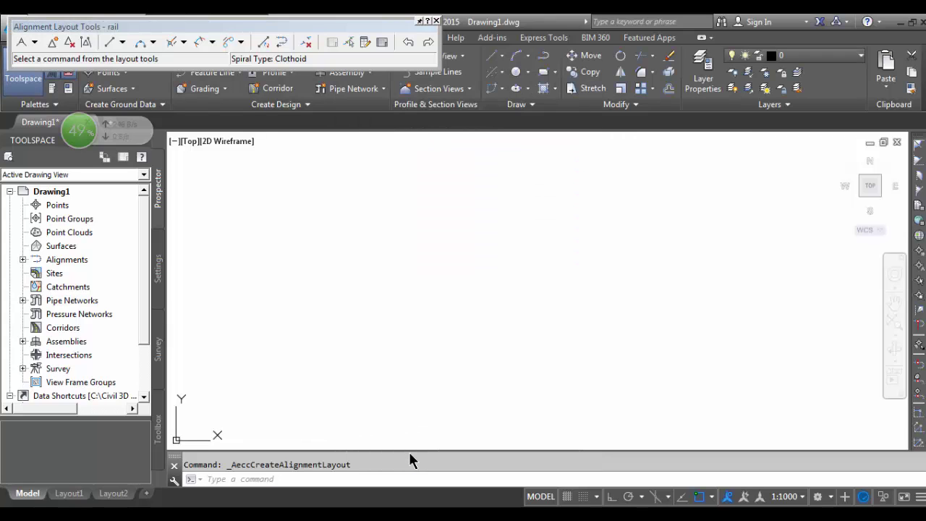
- Draw the alignment as three zigzagging tangents with curves, about 18,219 m long in total, and close the layout tools
{"action": "left_click", "coordinate": [35, 42]}
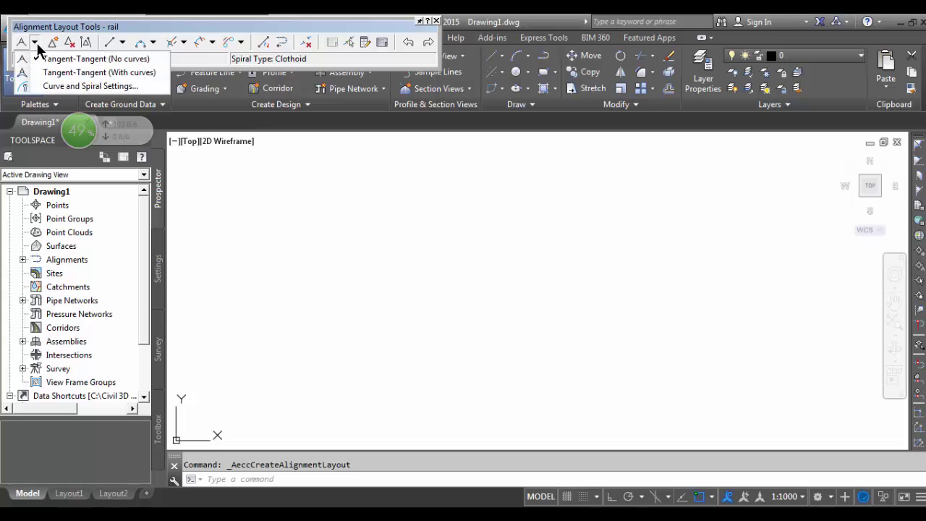
{"action": "left_click", "coordinate": [78, 72]}
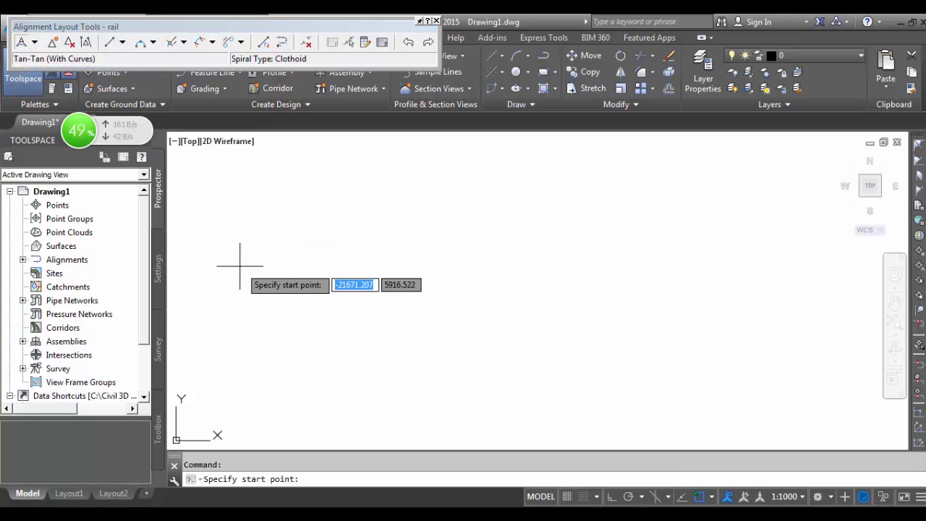
{"action": "left_click", "coordinate": [226, 375]}
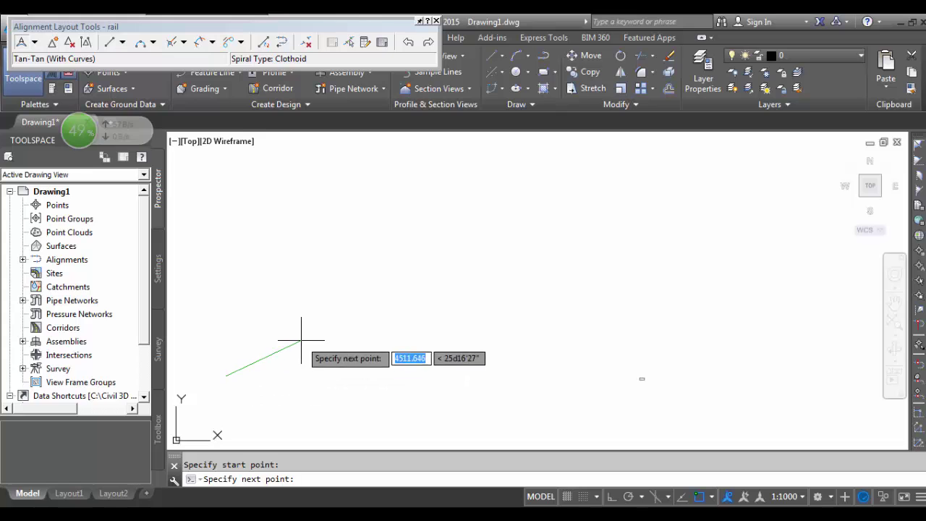
{"action": "left_click", "coordinate": [363, 311]}
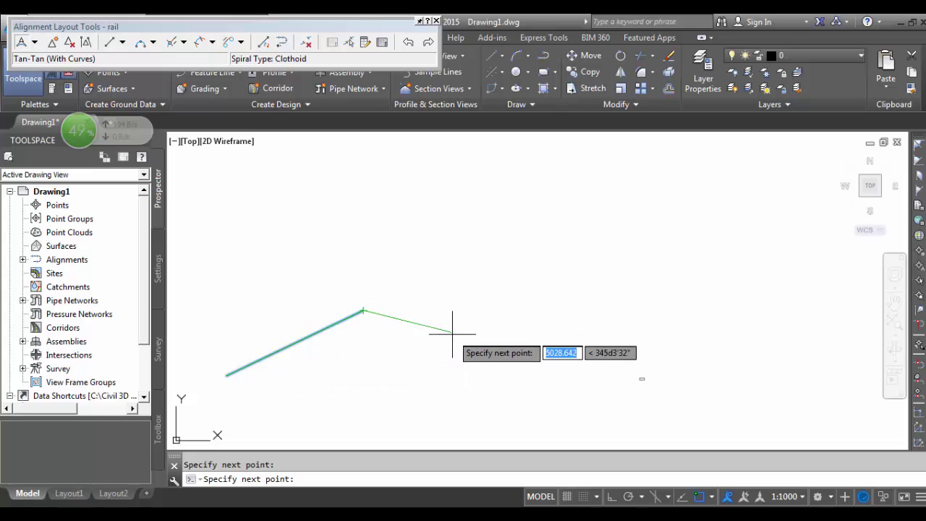
{"action": "left_click", "coordinate": [442, 369]}
{"action": "left_click", "coordinate": [516, 329]}
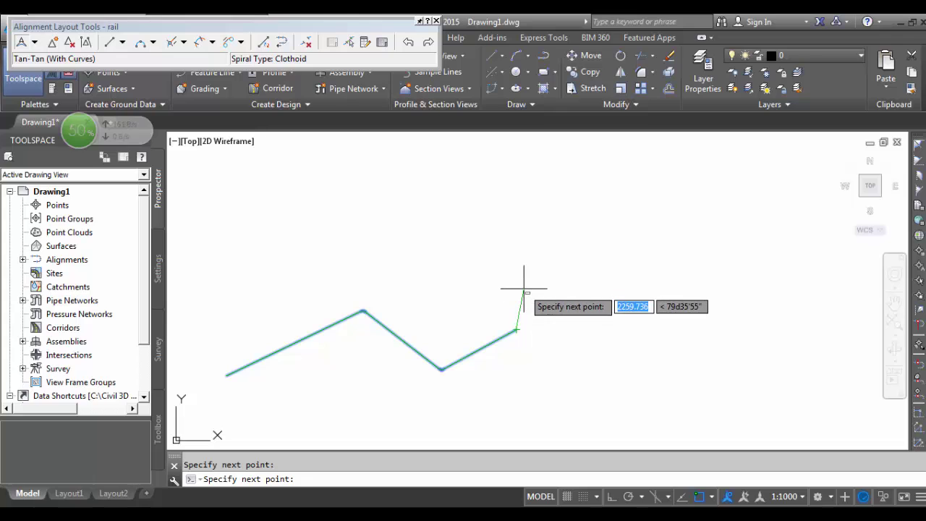
{"action": "key", "text": "Escape"}
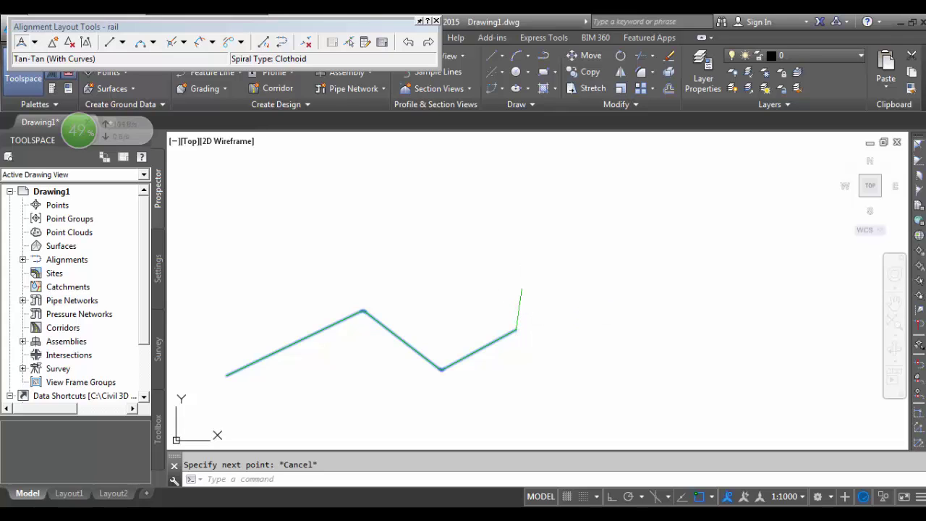
{"action": "left_click", "coordinate": [436, 21]}
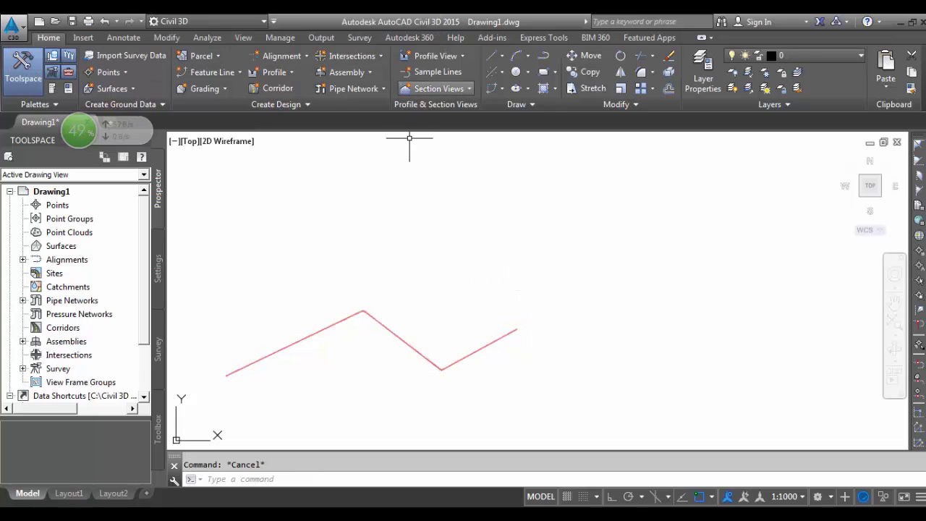
- Set the major station label increment of the rail alignment to 100 m
{"action": "scroll", "coordinate": [217, 388], "scroll_direction": "up", "scroll_amount": 6}
{"action": "scroll", "coordinate": [298, 316], "scroll_direction": "up", "scroll_amount": 5}
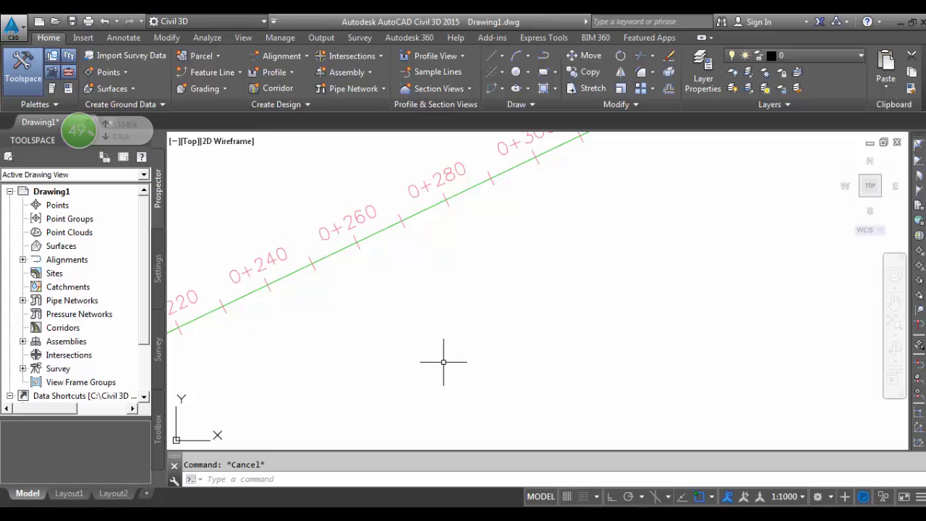
{"action": "scroll", "coordinate": [443, 362], "scroll_direction": "down", "scroll_amount": 4}
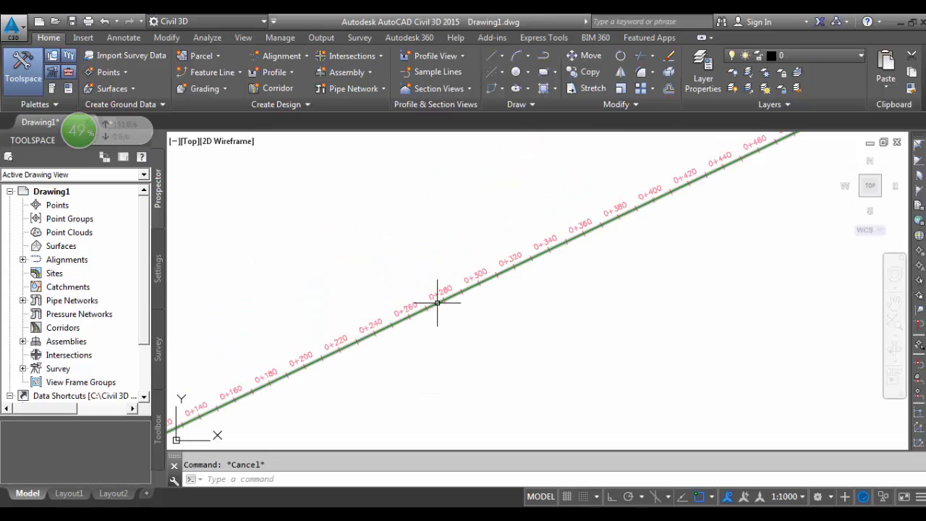
{"action": "left_click", "coordinate": [437, 303]}
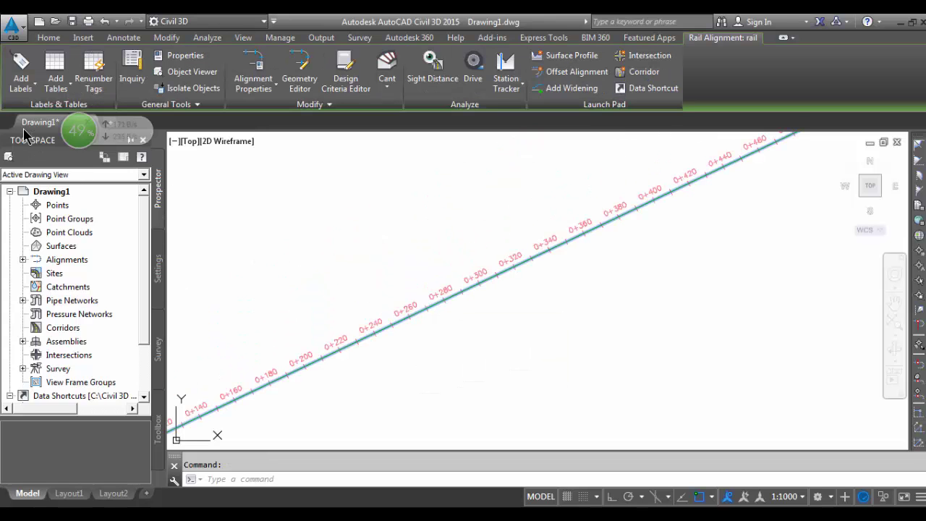
{"action": "left_click", "coordinate": [34, 86]}
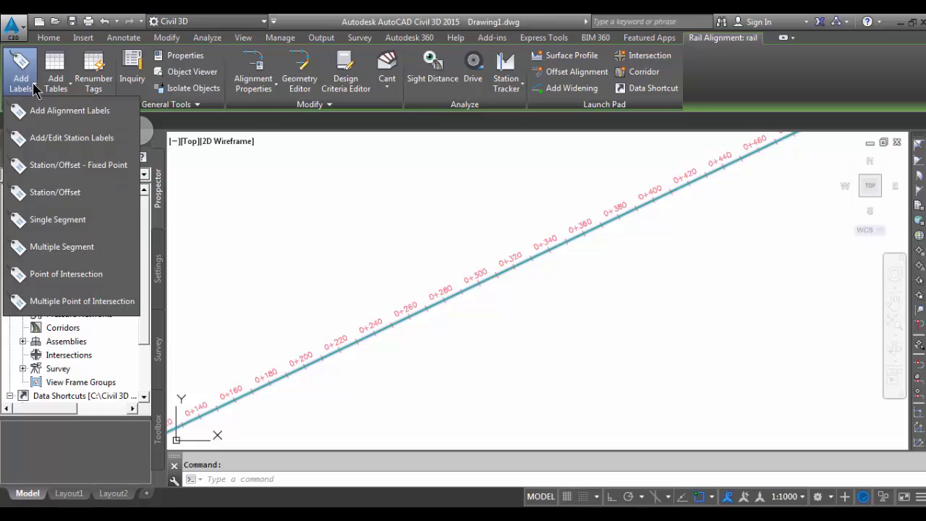
{"action": "left_click", "coordinate": [71, 139]}
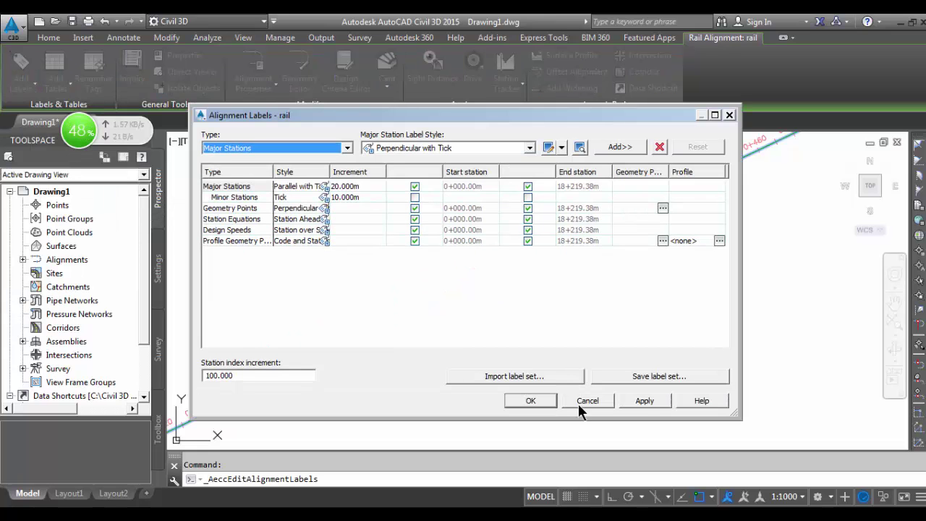
{"action": "left_click", "coordinate": [352, 187]}
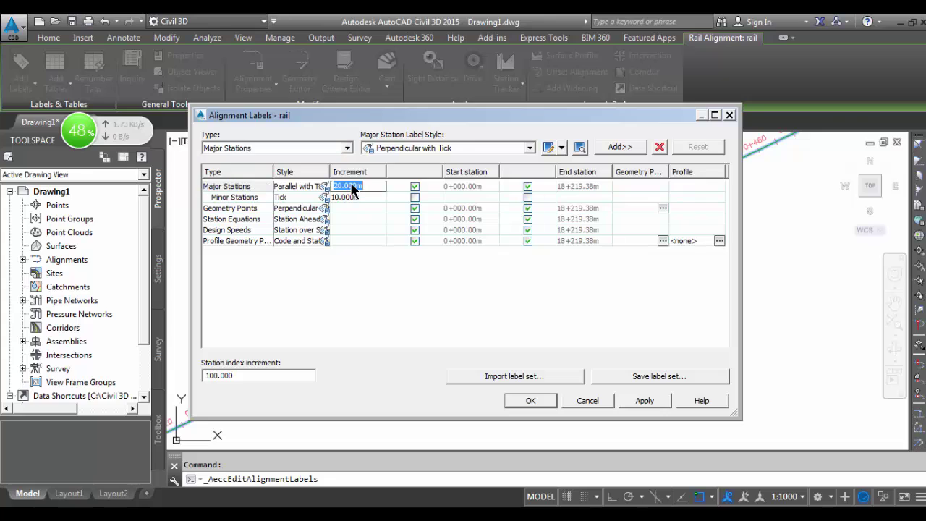
{"action": "type", "text": "100"}
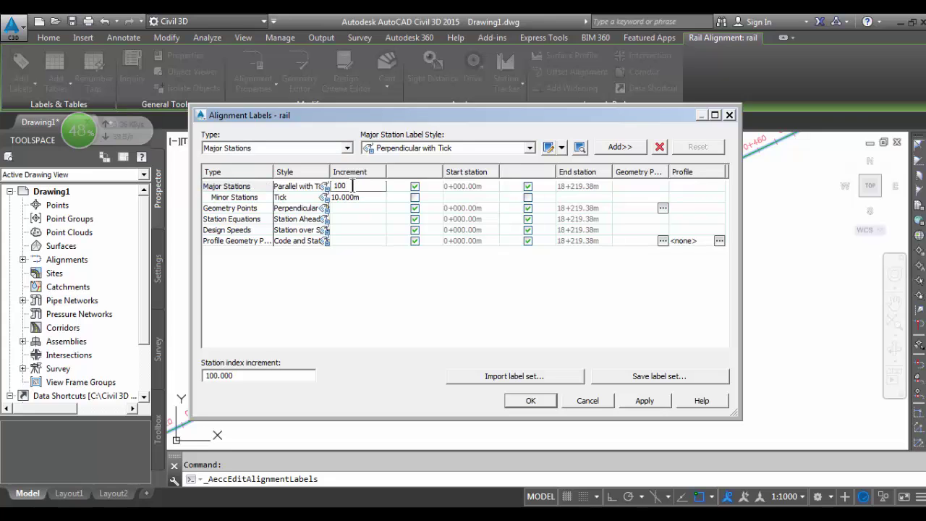
{"action": "left_click", "coordinate": [549, 396]}
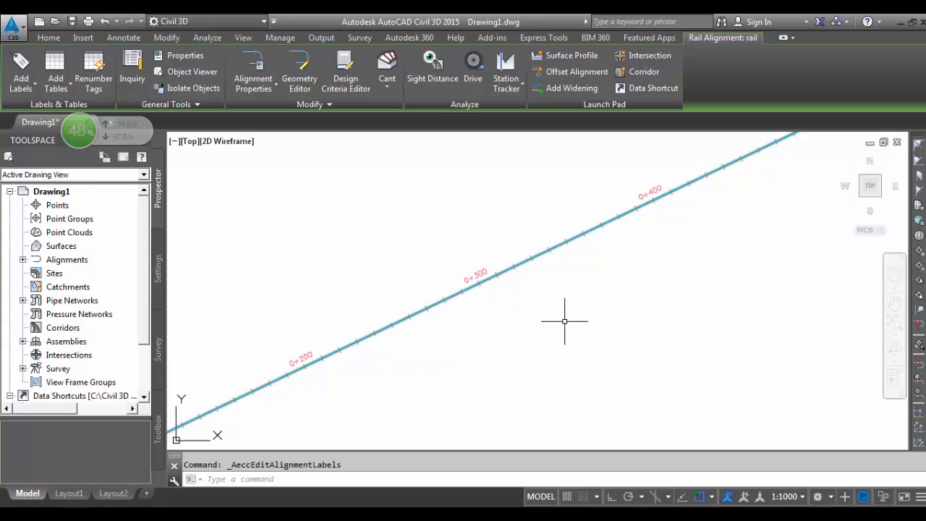
- Start calculating cant for the rail alignment with Low Side Rail as the pivot method
{"action": "mouse_move", "coordinate": [564, 321]}
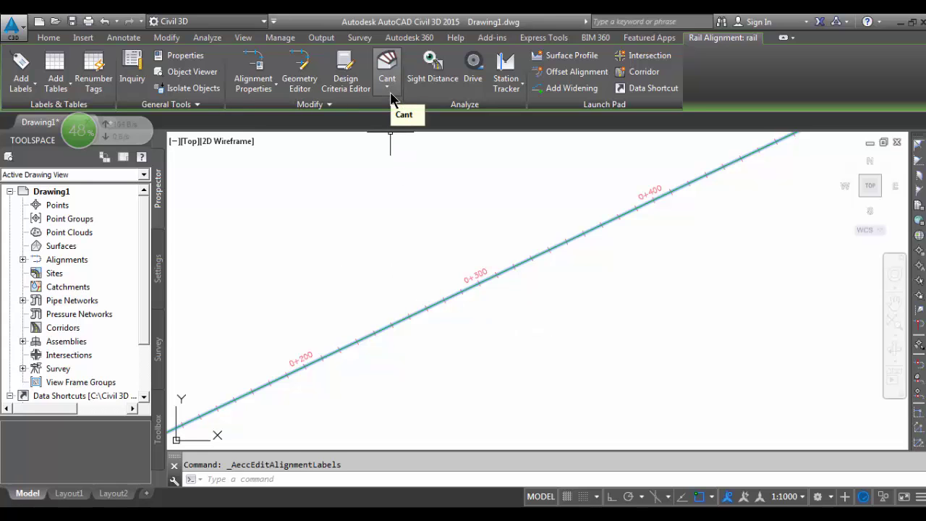
{"action": "left_click", "coordinate": [391, 94]}
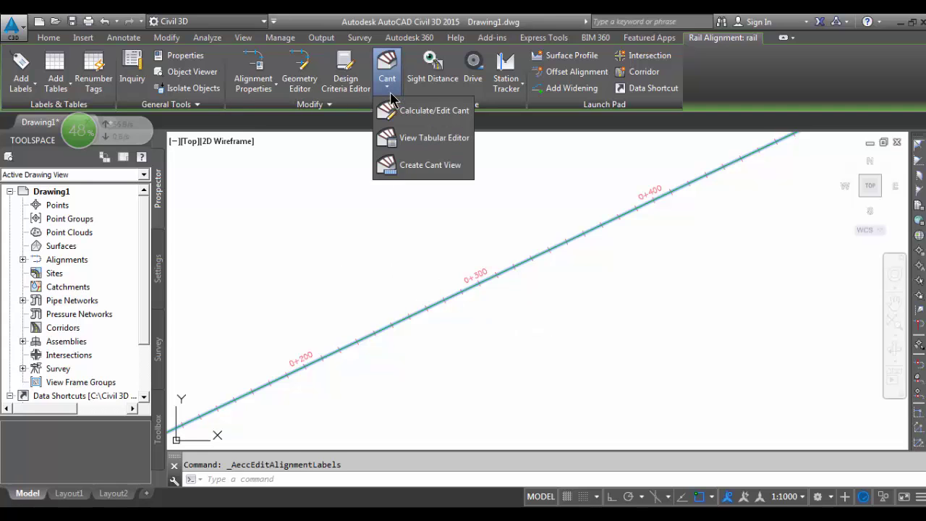
{"action": "left_click", "coordinate": [405, 113]}
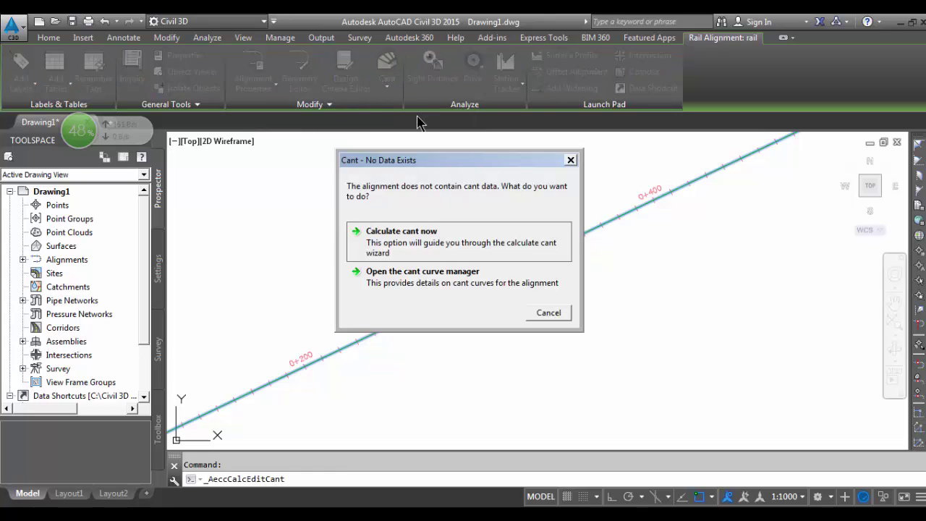
{"action": "left_click", "coordinate": [431, 233]}
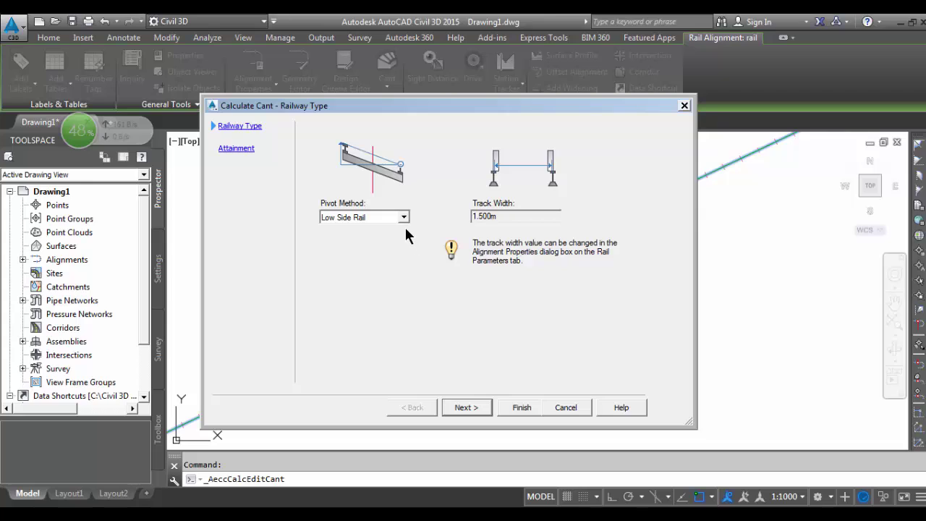
{"action": "left_click", "coordinate": [403, 218]}
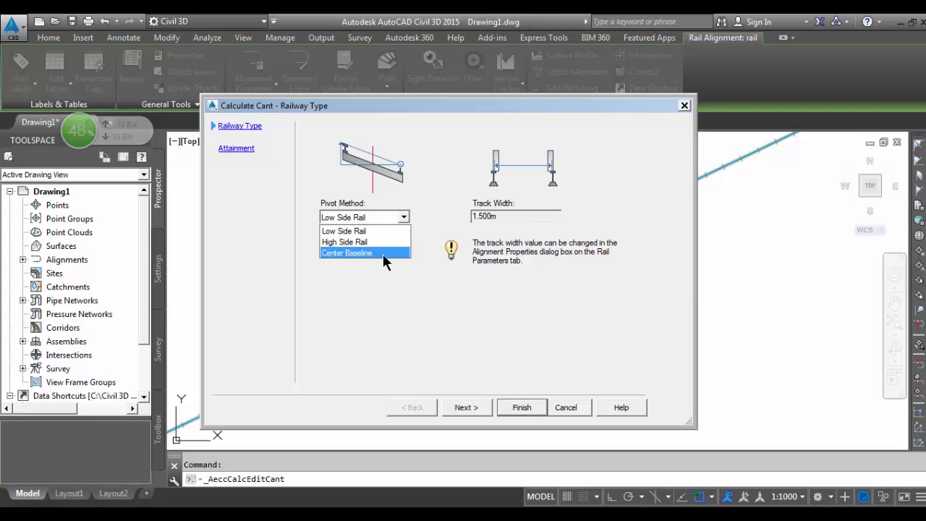
{"action": "left_click", "coordinate": [376, 230]}
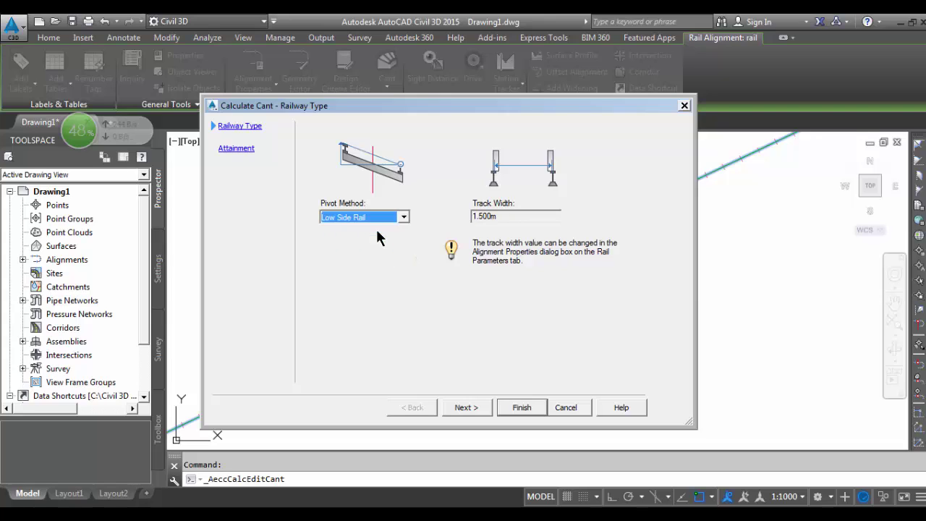
- Calculate the cant with 100% on tangent for tangent-curve and the Applied Cant by Maximum Allowable Cant Deficiency table
{"action": "left_click", "coordinate": [238, 148]}
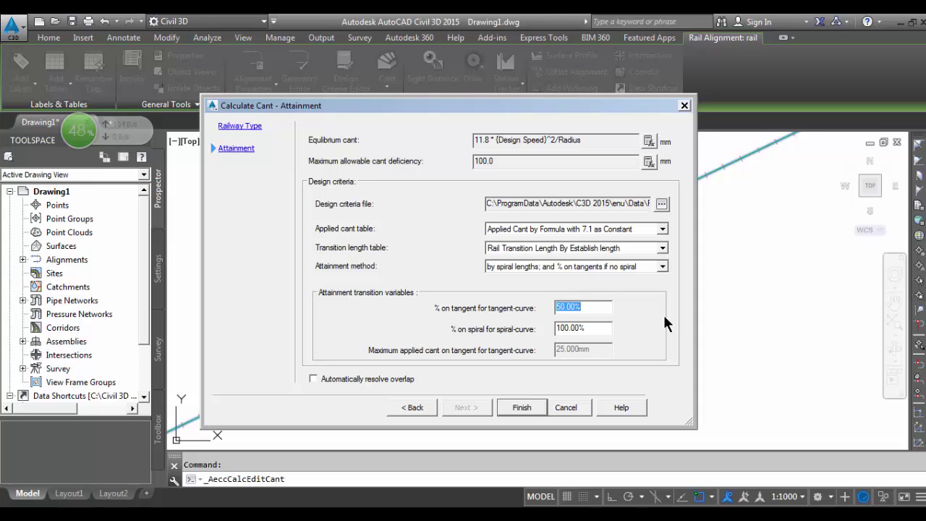
{"action": "type", "text": "100"}
{"action": "left_click", "coordinate": [661, 228]}
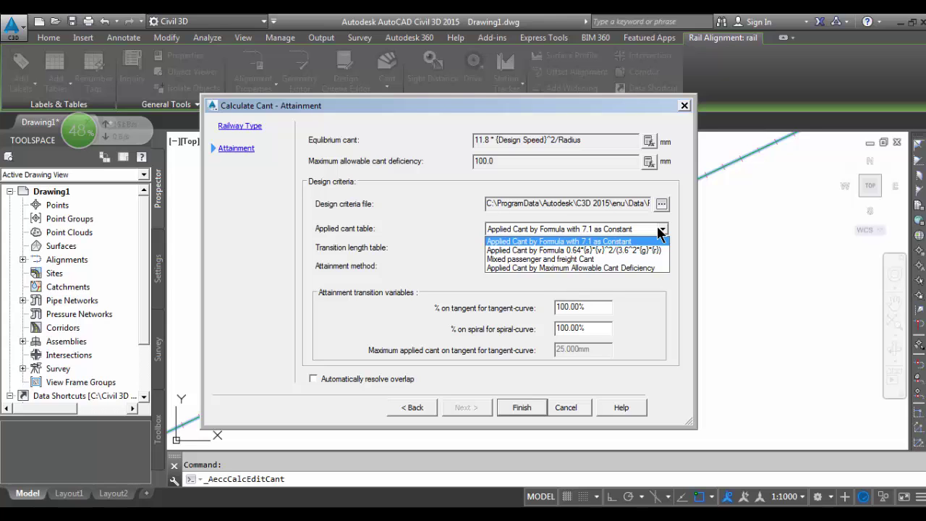
{"action": "left_click", "coordinate": [626, 267]}
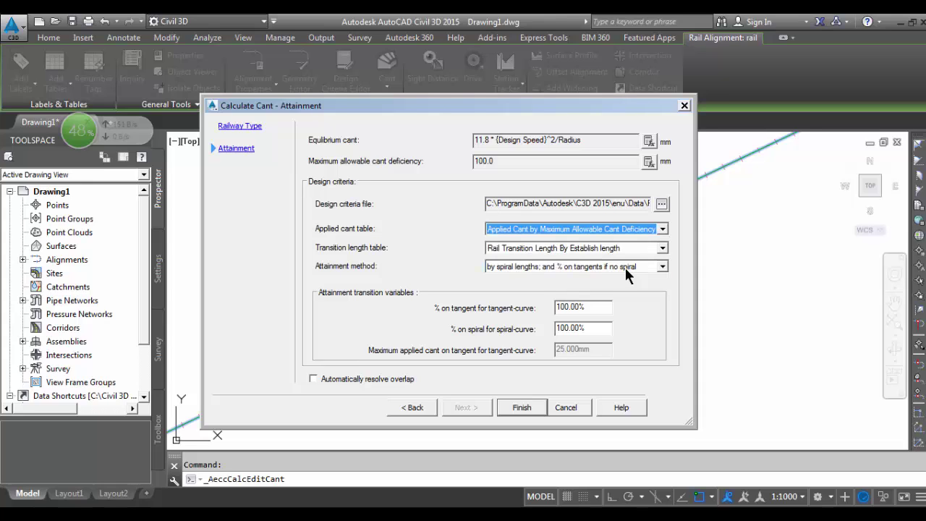
{"action": "left_click", "coordinate": [521, 408]}
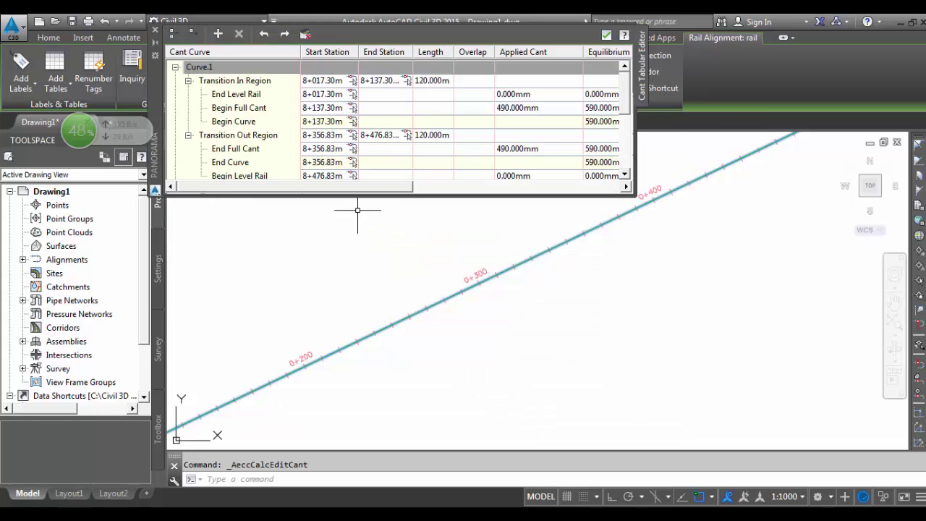
- Review the applied cant, equilibrium cant and cant deficiency values of the first curve in the cant table, and close it
{"action": "left_click_drag", "start_coordinate": [353, 188], "coordinate": [478, 191]}
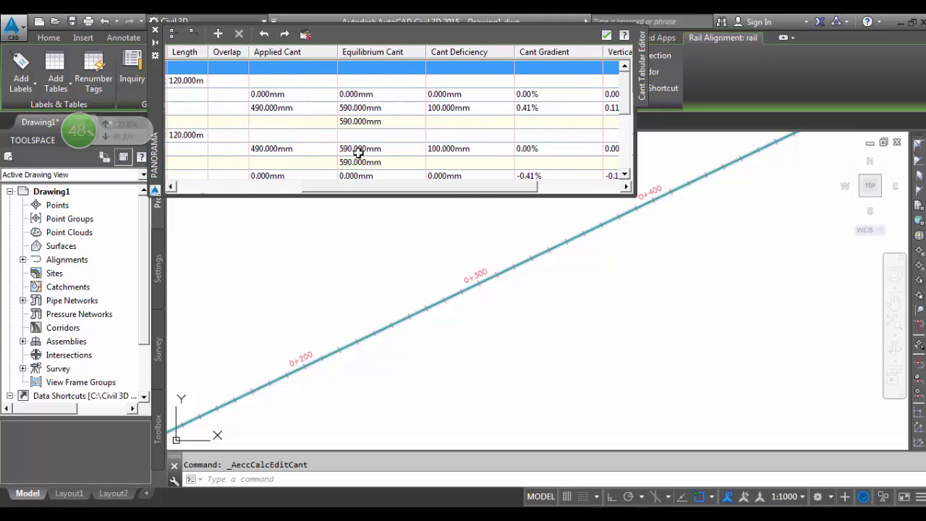
{"action": "double_click", "coordinate": [283, 108]}
{"action": "double_click", "coordinate": [290, 148]}
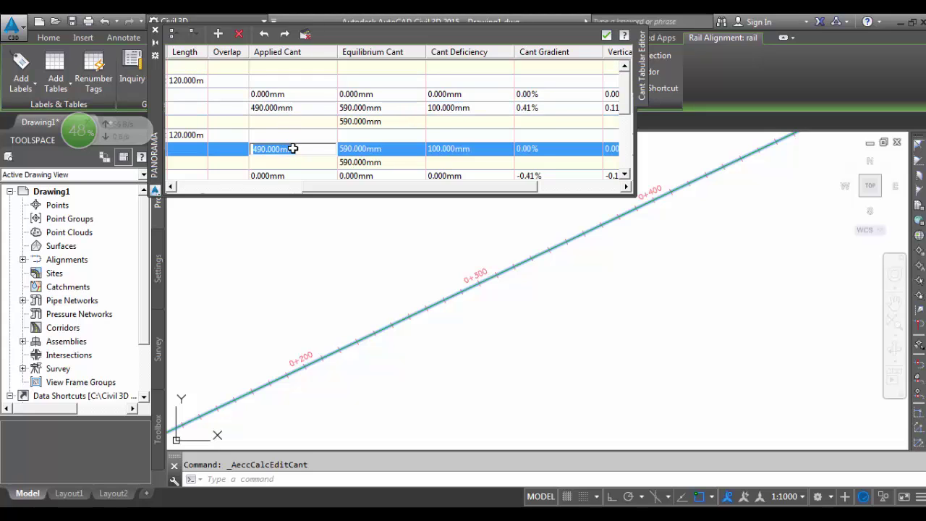
{"action": "left_click", "coordinate": [512, 187]}
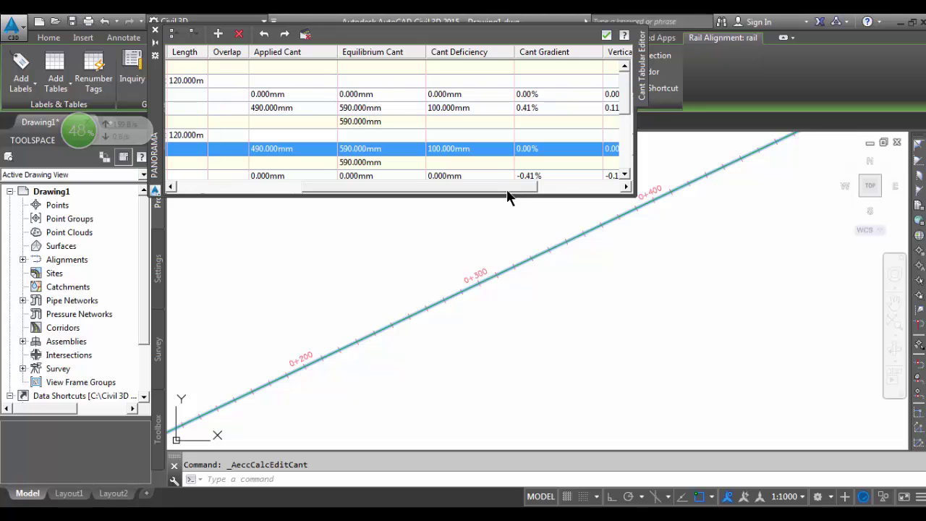
{"action": "left_click_drag", "start_coordinate": [506, 189], "coordinate": [445, 187]}
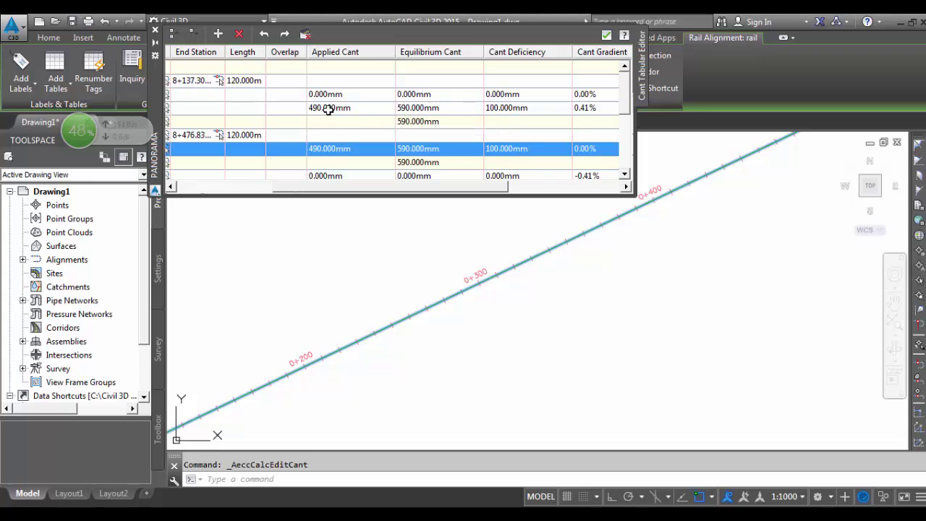
{"action": "left_click", "coordinate": [156, 34]}
{"action": "scroll", "coordinate": [488, 320], "scroll_direction": "down", "scroll_amount": 5}
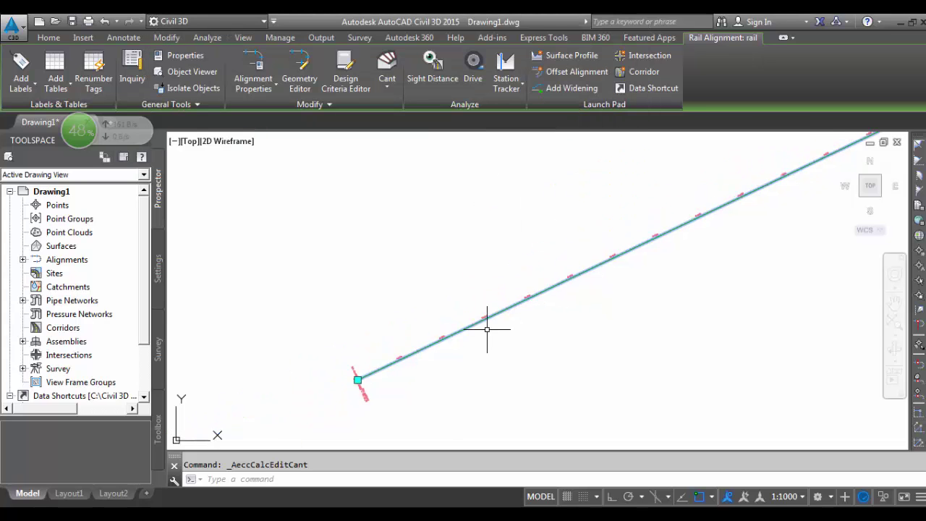
- Set the rail alignment's design speed at start station 0+000.00 to 80 km/h in its design criteria
{"action": "scroll", "coordinate": [487, 329], "scroll_direction": "down", "scroll_amount": 5}
{"action": "scroll", "coordinate": [697, 234], "scroll_direction": "up", "scroll_amount": 2}
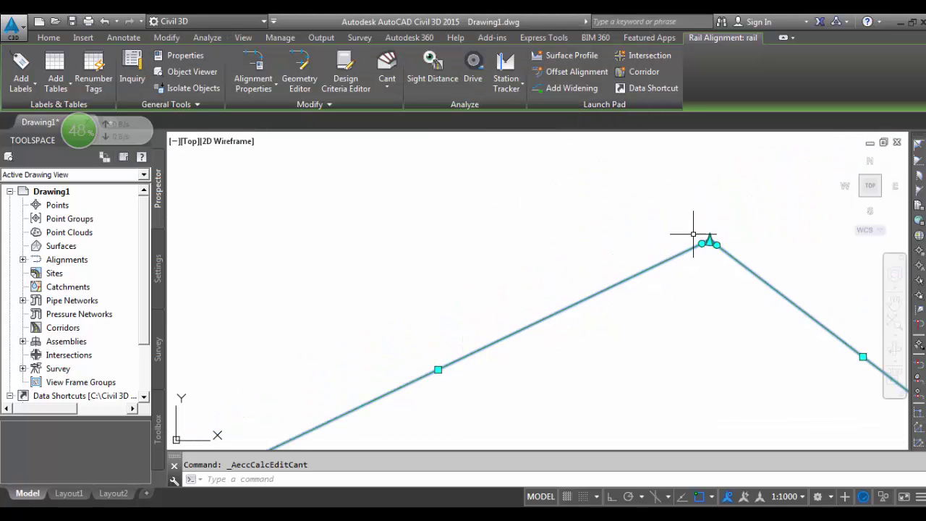
{"action": "key", "text": "Escape"}
{"action": "scroll", "coordinate": [727, 235], "scroll_direction": "up", "scroll_amount": 4}
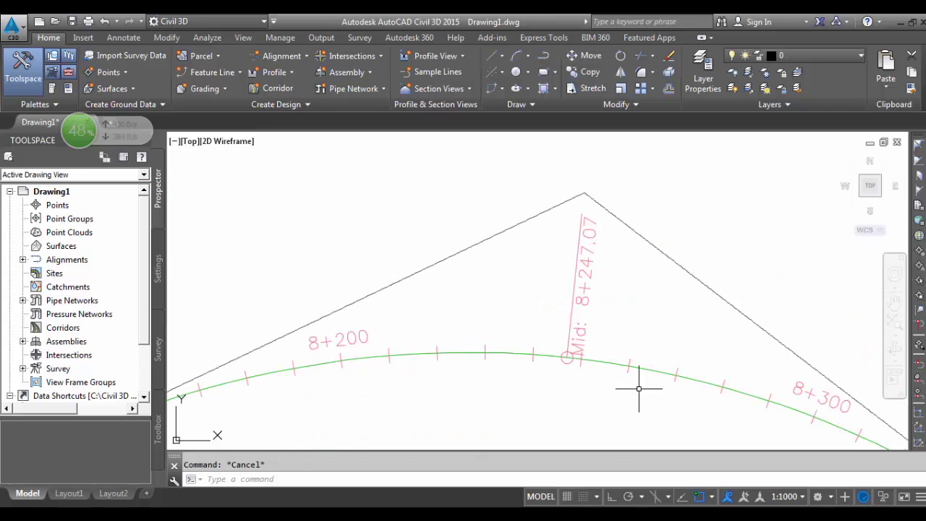
{"action": "left_click", "coordinate": [642, 371]}
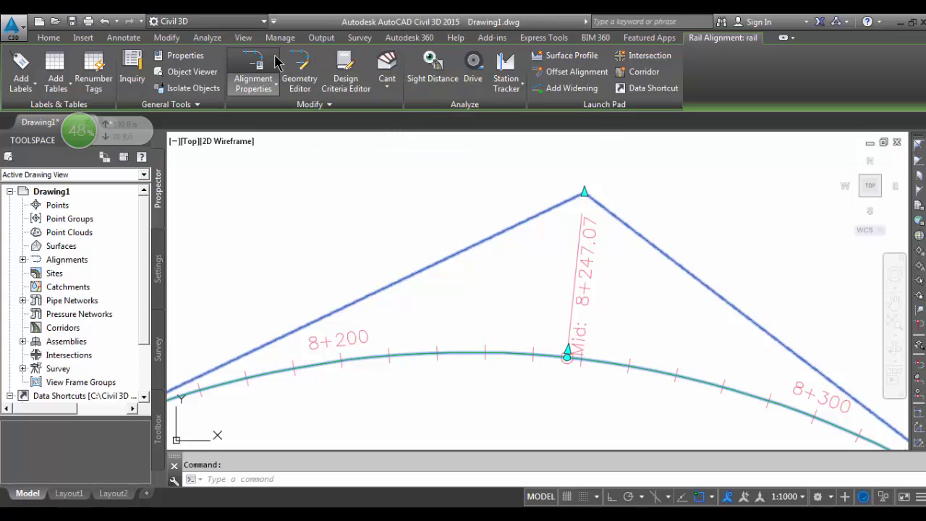
{"action": "left_click", "coordinate": [253, 65]}
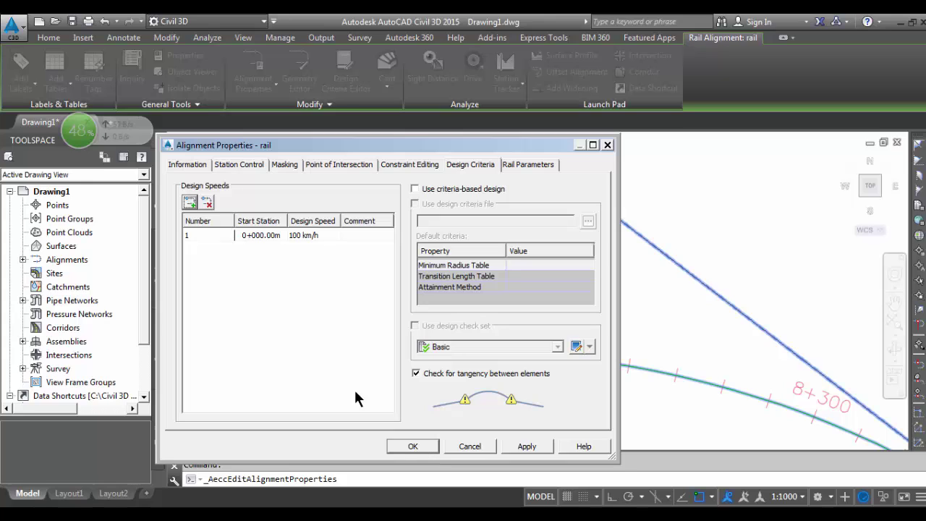
{"action": "left_click", "coordinate": [293, 236]}
{"action": "left_click", "coordinate": [294, 236]}
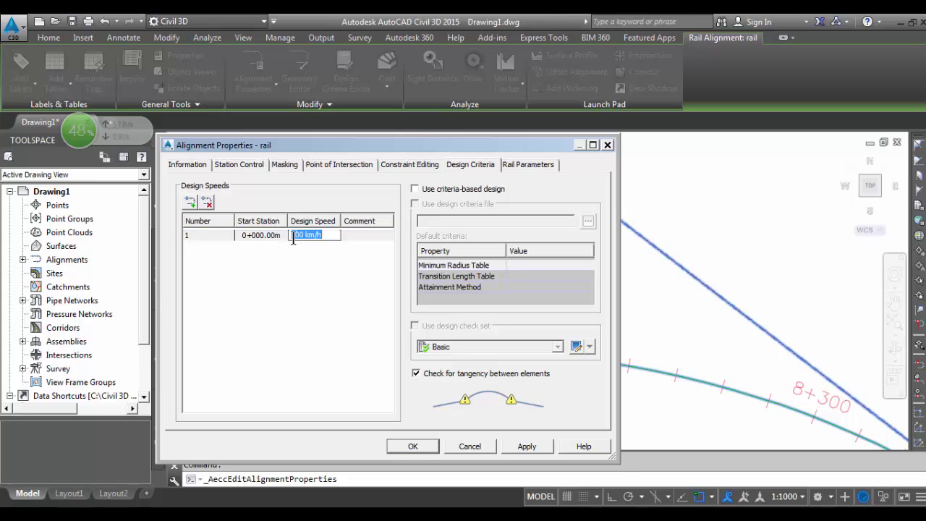
{"action": "type", "text": "1"}
{"action": "left_click", "coordinate": [424, 446]}
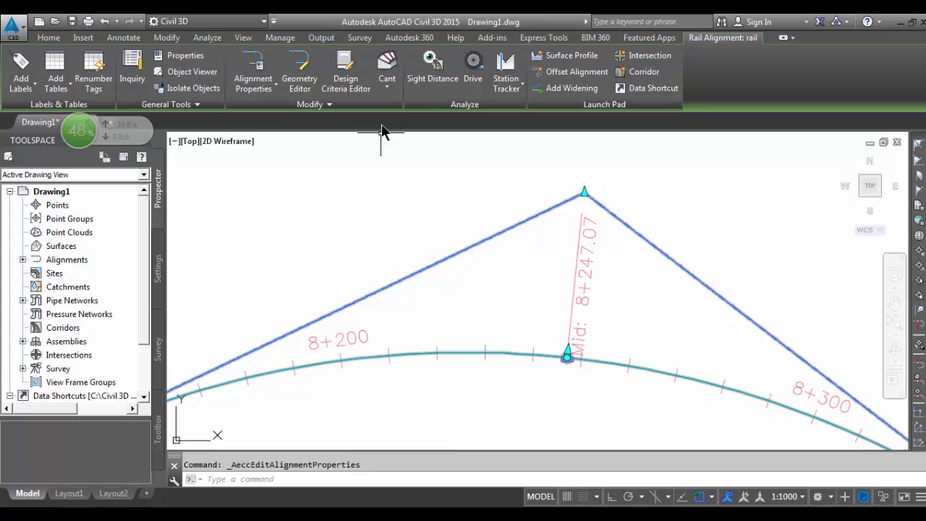
- Recalculate the rail alignment's cant for the changed design speed and close the cant curve manager
{"action": "left_click", "coordinate": [386, 86]}
{"action": "left_click", "coordinate": [409, 110]}
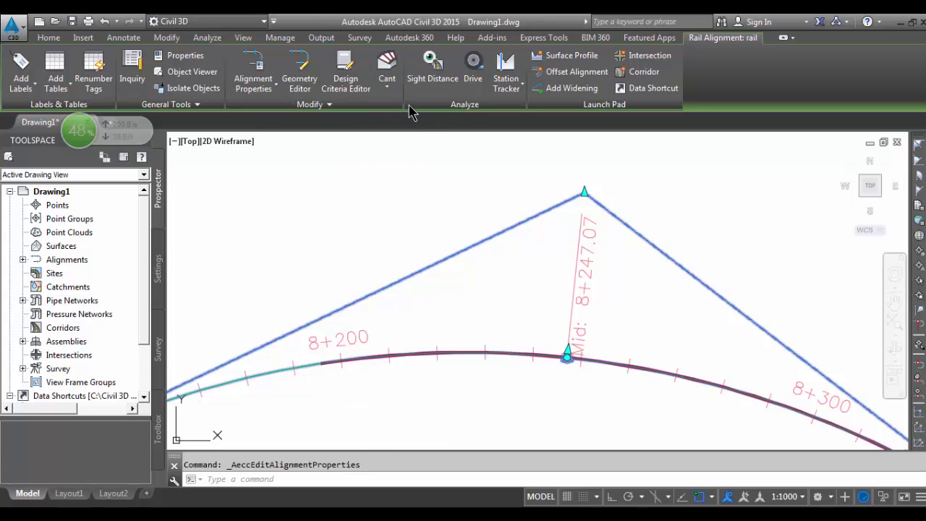
{"action": "left_click", "coordinate": [59, 441]}
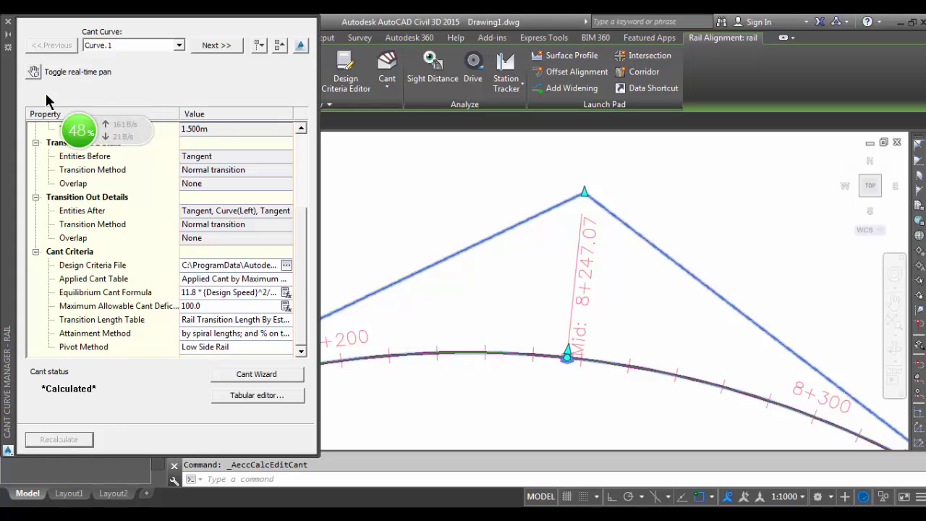
{"action": "left_click", "coordinate": [8, 23]}
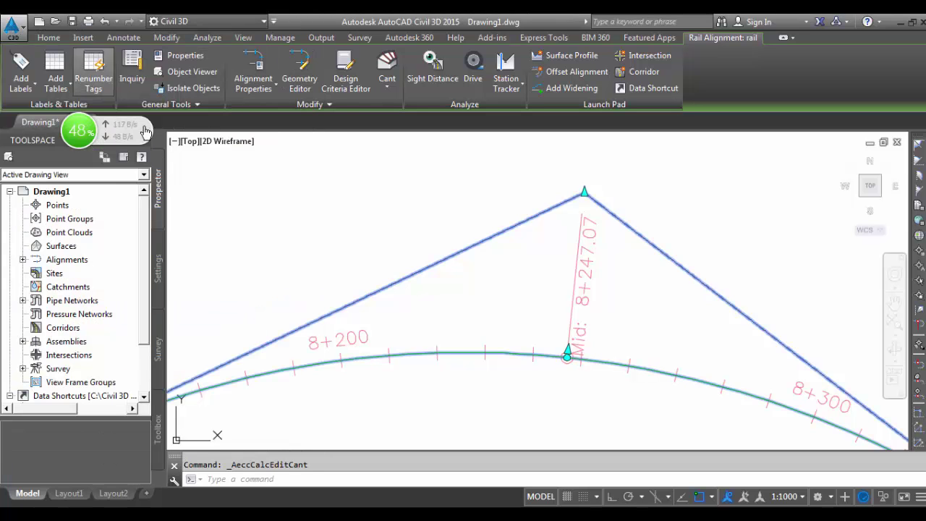
- Review the applied cant, equilibrium cant and cant deficiency of both curves in the cant table, and close it
{"action": "left_click", "coordinate": [387, 86]}
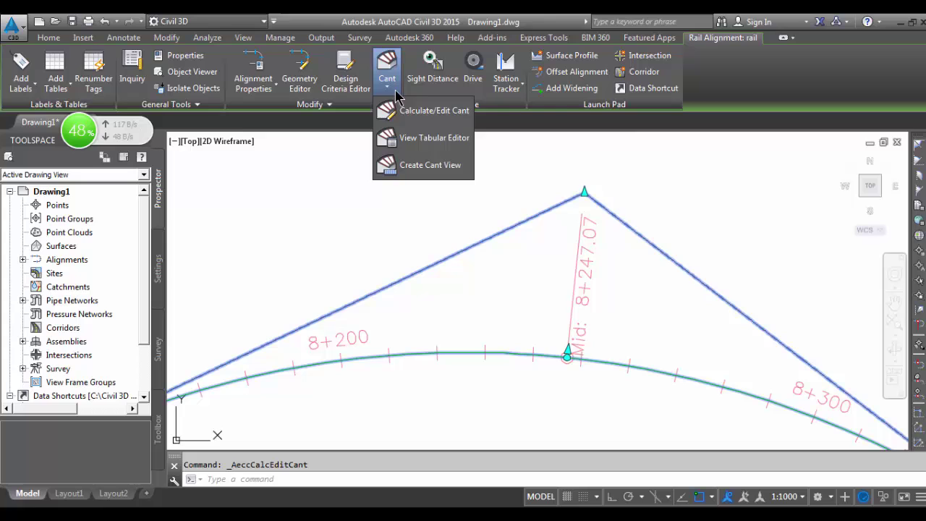
{"action": "left_click", "coordinate": [402, 139]}
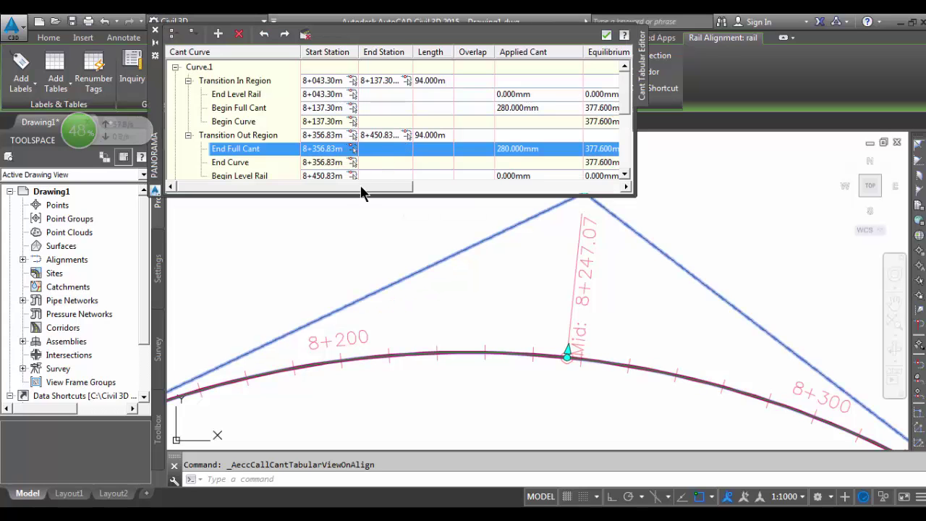
{"action": "left_click_drag", "start_coordinate": [361, 187], "coordinate": [434, 186]}
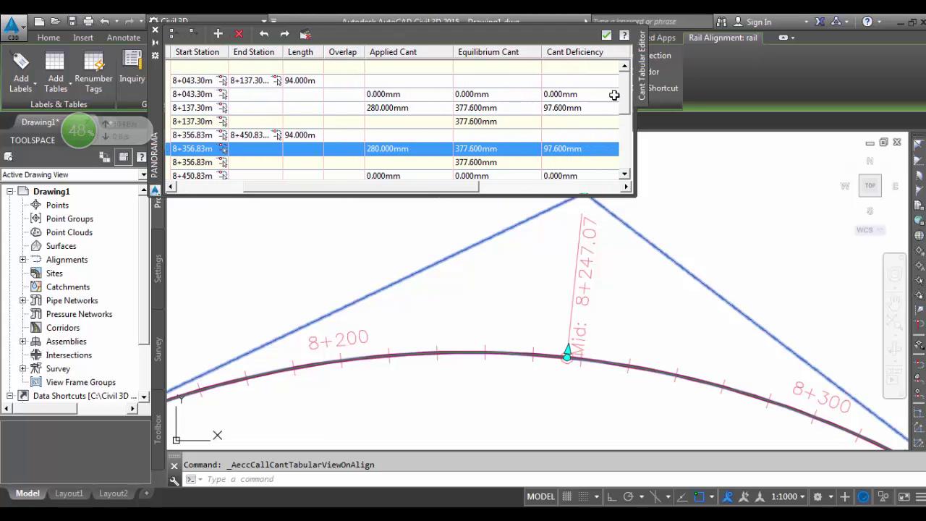
{"action": "left_click_drag", "start_coordinate": [627, 97], "coordinate": [626, 167]}
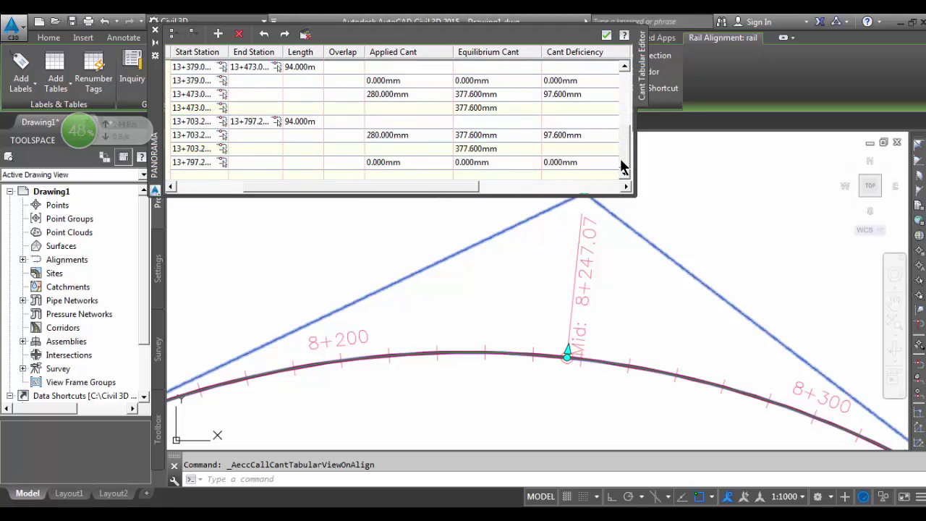
{"action": "left_click", "coordinate": [155, 31]}
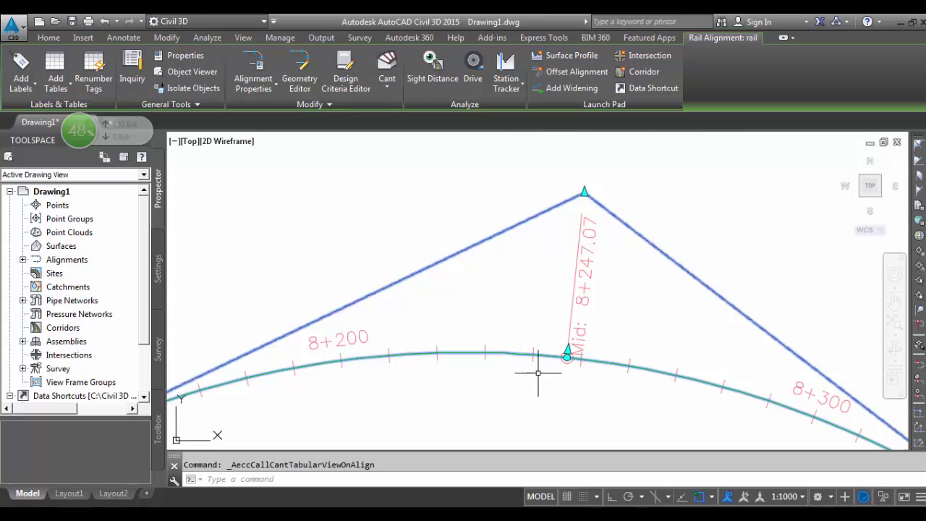
- Set the radius of the rail alignment's first curve to 350 m in the alignment entities table
{"action": "scroll", "coordinate": [538, 373], "scroll_direction": "up", "scroll_amount": 4}
{"action": "key", "text": "Escape"}
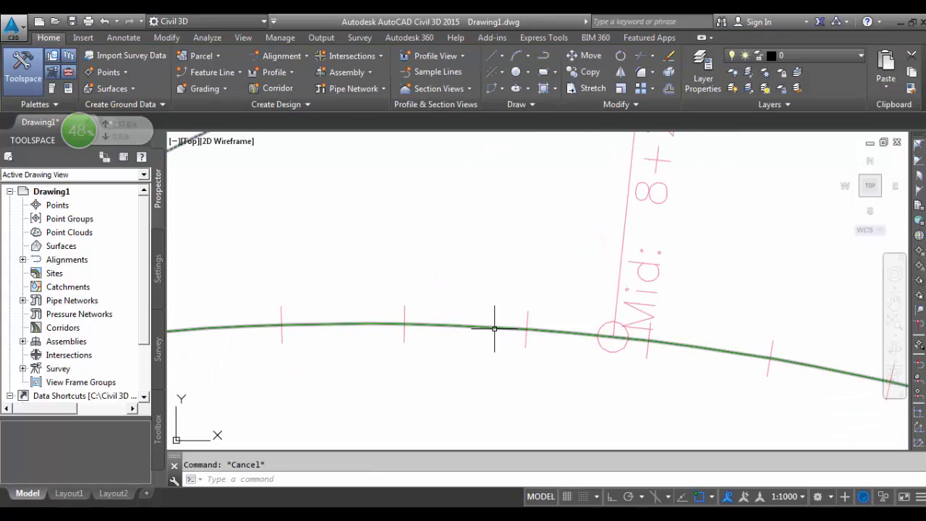
{"action": "left_click", "coordinate": [494, 328]}
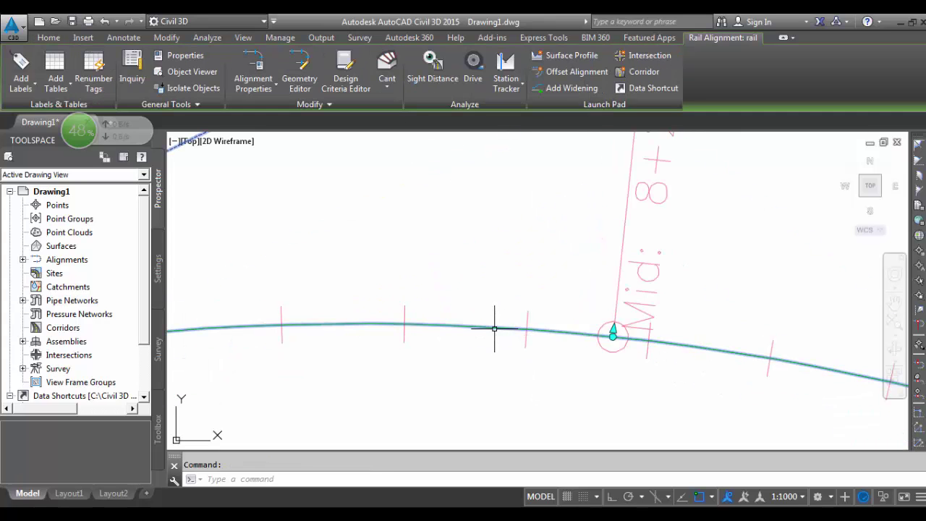
{"action": "left_click", "coordinate": [299, 68]}
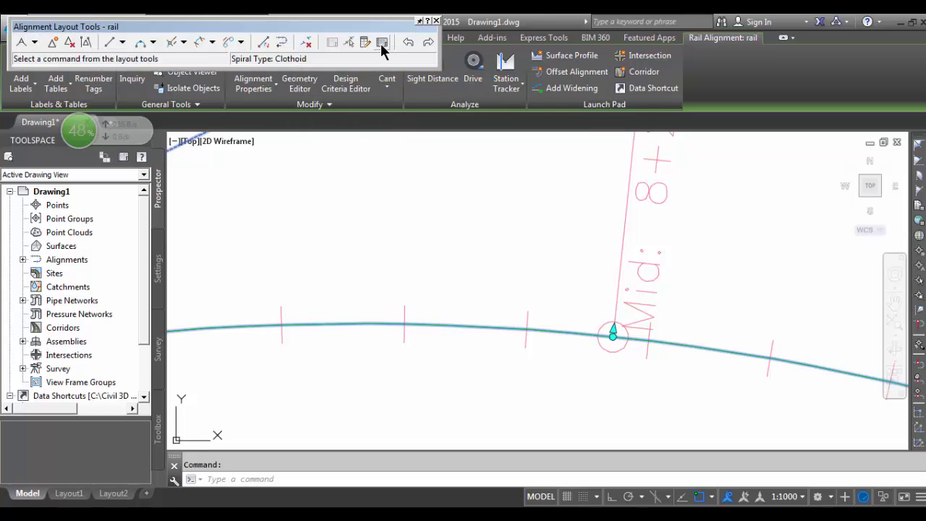
{"action": "left_click", "coordinate": [382, 43]}
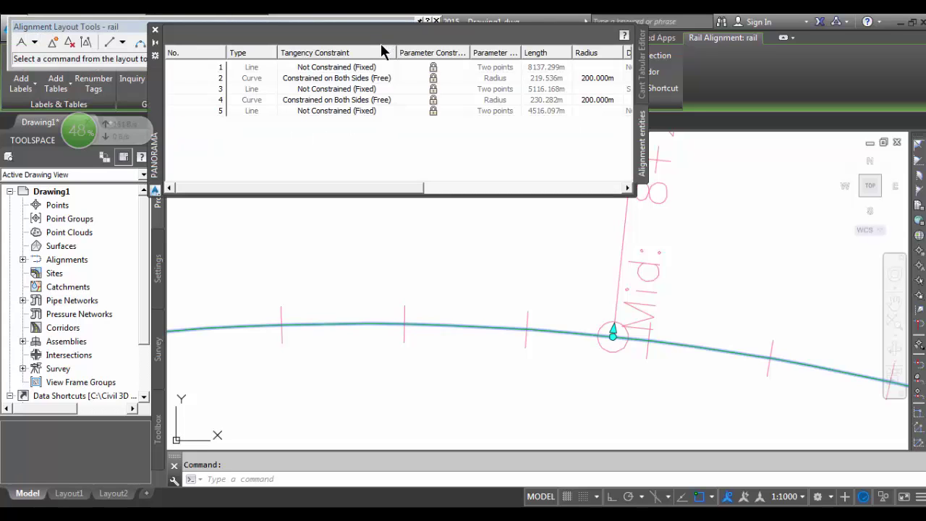
{"action": "left_click_drag", "start_coordinate": [367, 189], "coordinate": [444, 189]}
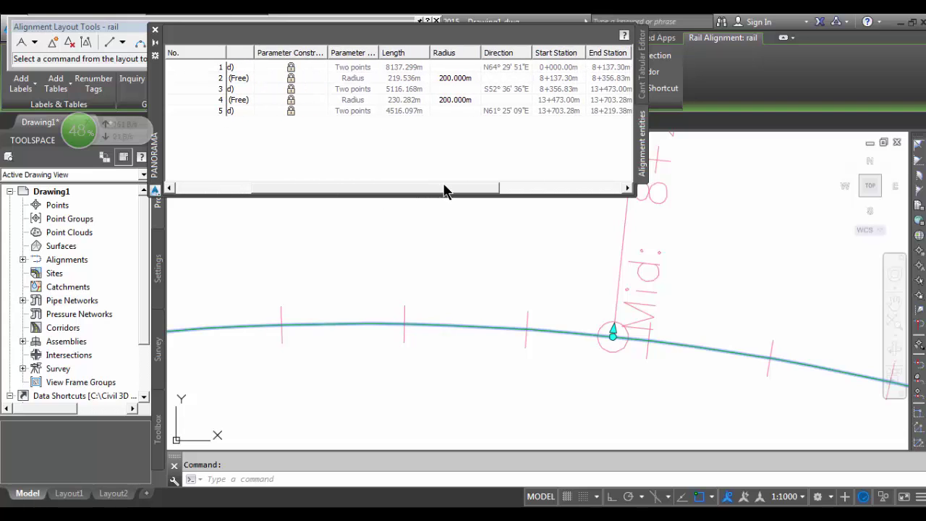
{"action": "left_click", "coordinate": [447, 78]}
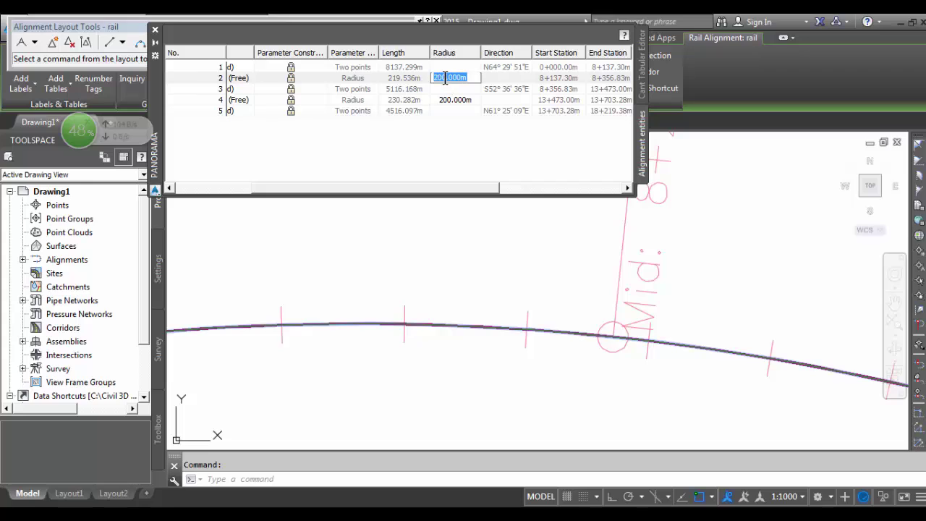
{"action": "type", "text": "350"}
{"action": "key", "text": "Return"}
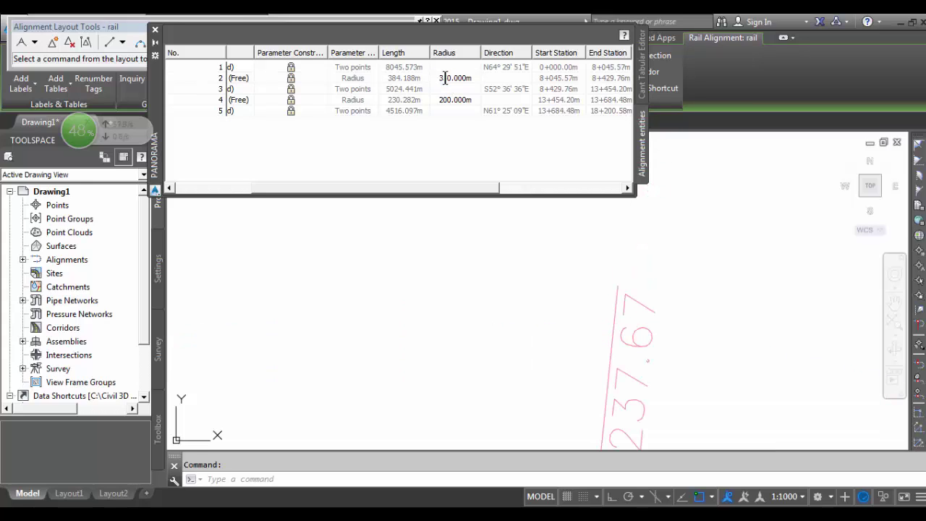
- Inspect the first curve's shape in the drawing, and close the alignment entities table and the layout tools
{"action": "scroll", "coordinate": [414, 261], "scroll_direction": "down", "scroll_amount": 6}
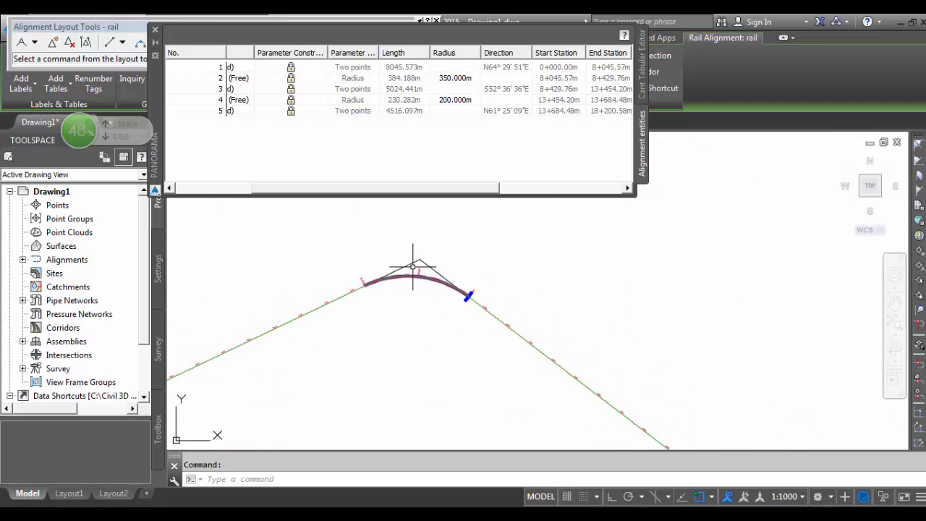
{"action": "scroll", "coordinate": [413, 267], "scroll_direction": "down", "scroll_amount": 5}
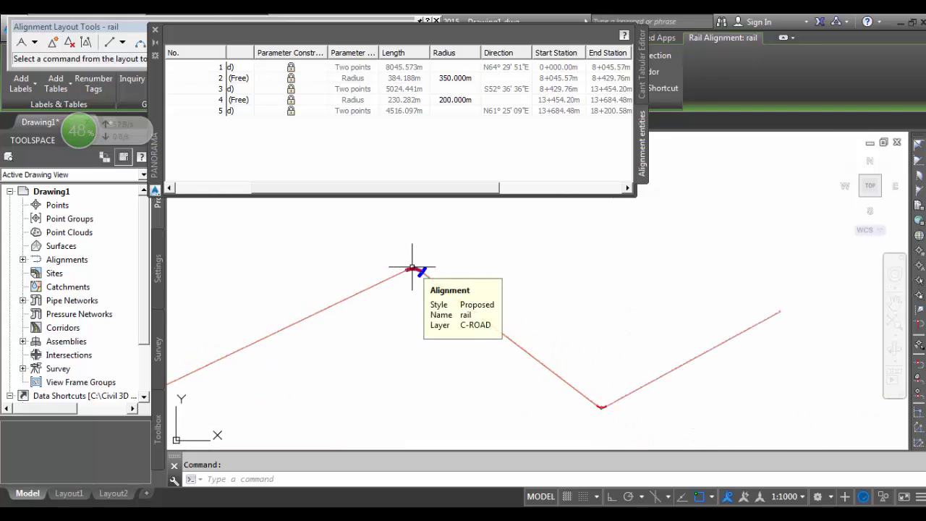
{"action": "scroll", "coordinate": [420, 261], "scroll_direction": "up", "scroll_amount": 4}
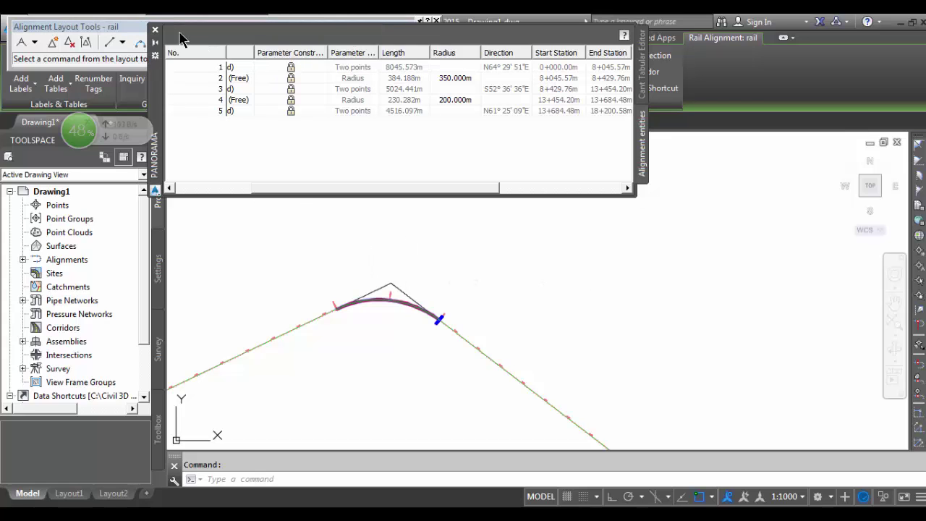
{"action": "left_click", "coordinate": [155, 30]}
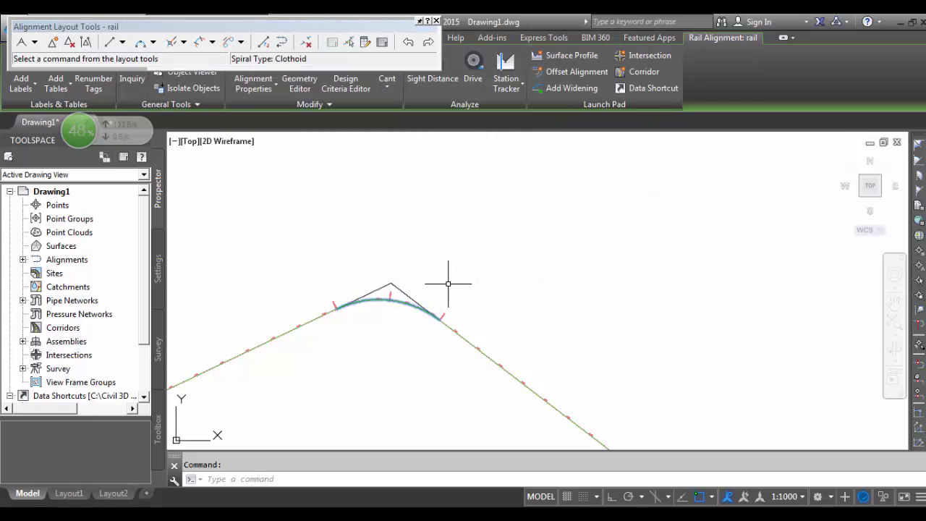
{"action": "scroll", "coordinate": [434, 253], "scroll_direction": "down", "scroll_amount": 5}
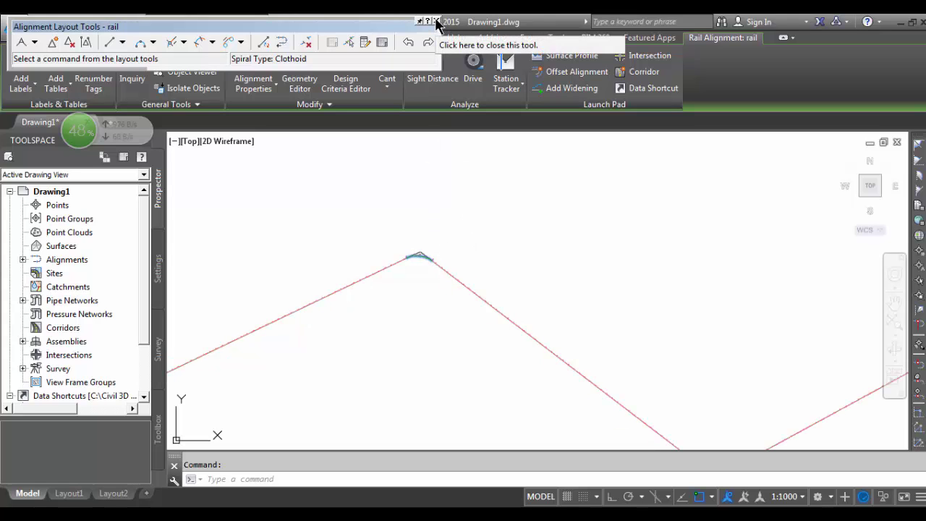
{"action": "key", "text": "Escape"}
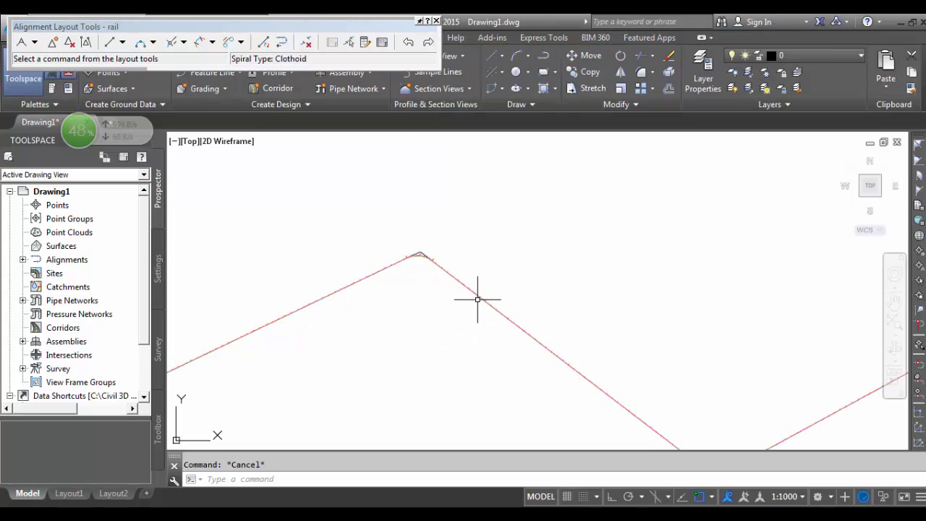
{"action": "left_click", "coordinate": [437, 20]}
- Recalculate the rail alignment's out-of-date cant after the radius change of the first curve
{"action": "scroll", "coordinate": [413, 262], "scroll_direction": "up", "scroll_amount": 8}
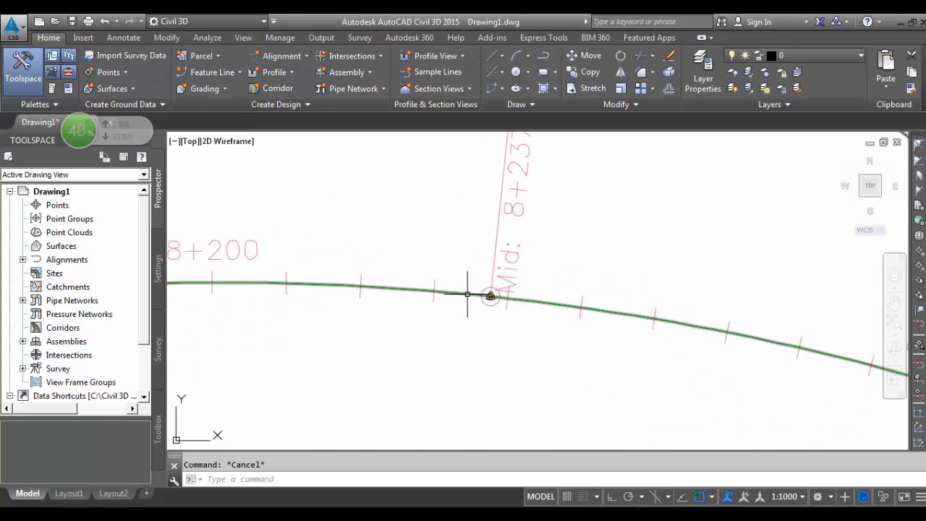
{"action": "left_click", "coordinate": [489, 295]}
{"action": "left_click", "coordinate": [385, 91]}
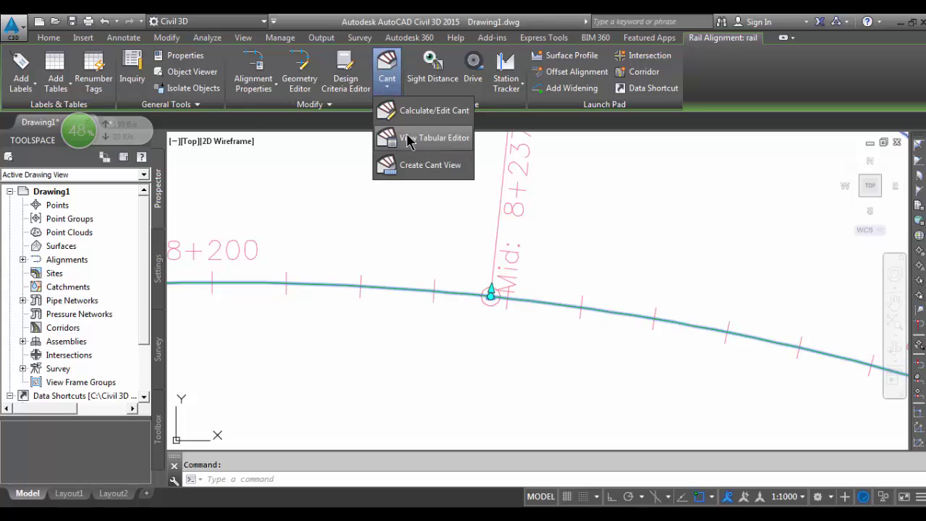
{"action": "left_click", "coordinate": [409, 110]}
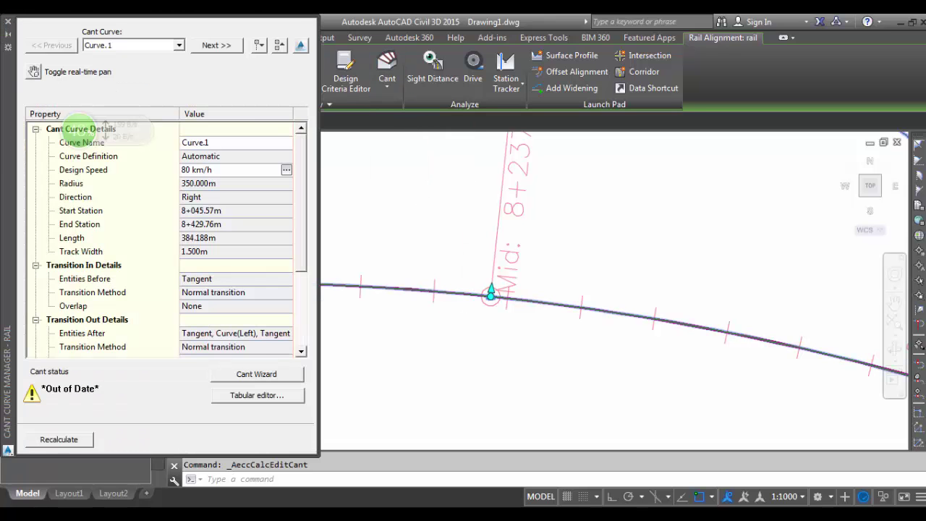
{"action": "left_click", "coordinate": [86, 439]}
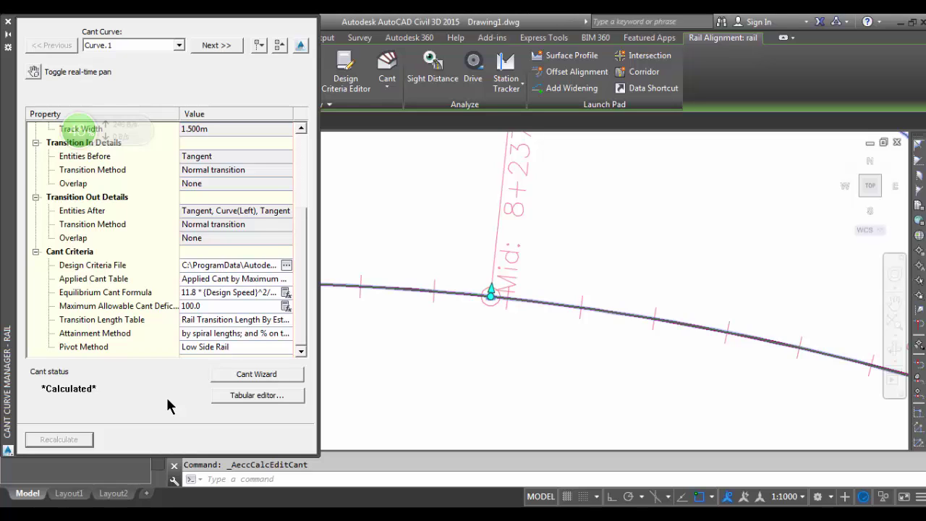
- Examine the applied cant, equilibrium cant and cant deficiency of both curves in the tabular editor
{"action": "left_click", "coordinate": [238, 394]}
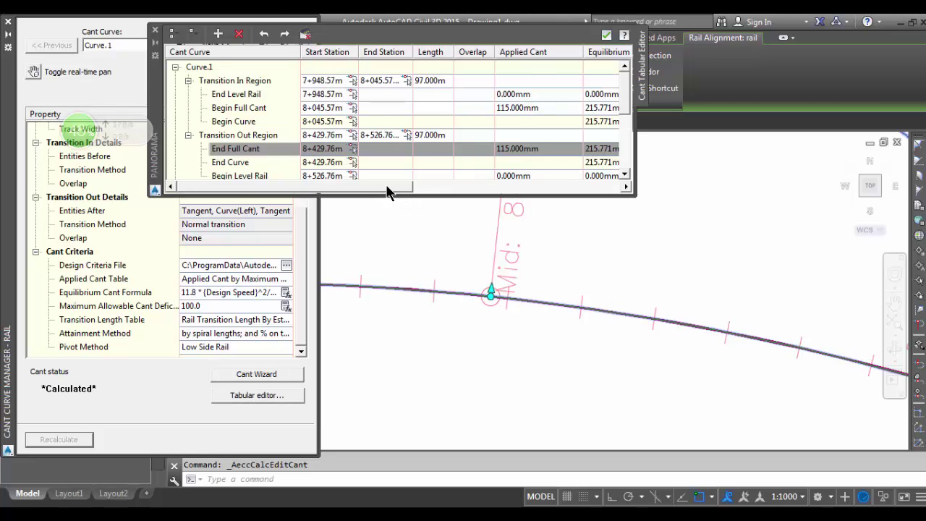
{"action": "left_click_drag", "start_coordinate": [390, 188], "coordinate": [447, 189]}
{"action": "left_click_drag", "start_coordinate": [623, 105], "coordinate": [637, 152]}
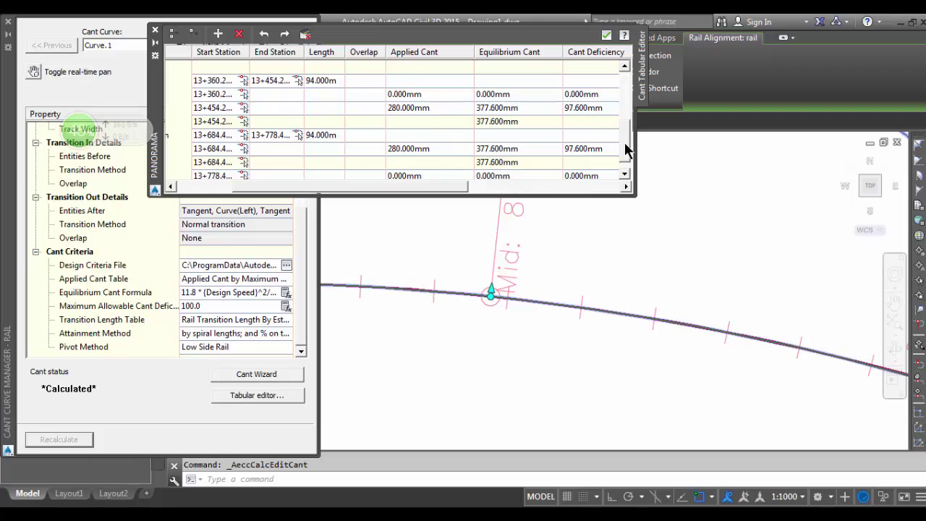
{"action": "scroll", "coordinate": [627, 154], "scroll_direction": "down", "scroll_amount": 1}
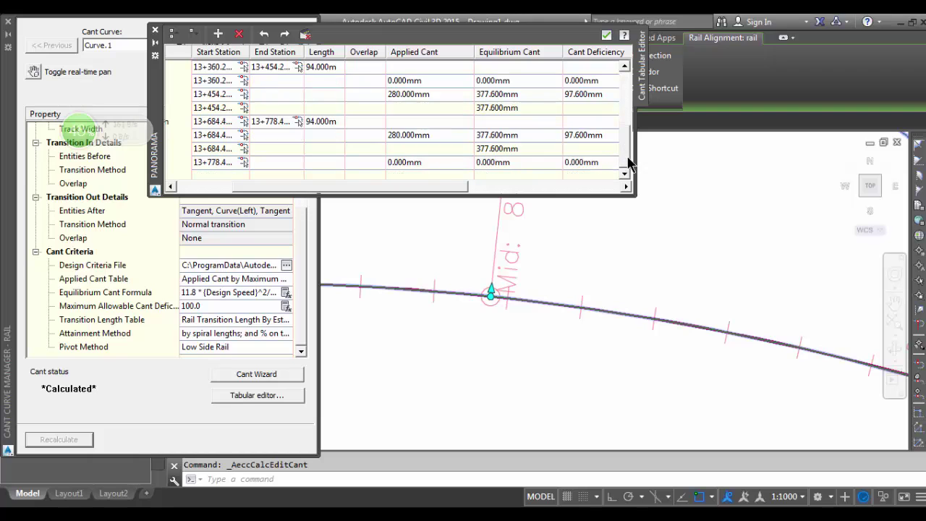
{"action": "left_click", "coordinate": [373, 94]}
{"action": "scroll", "coordinate": [429, 257], "scroll_direction": "down", "scroll_amount": 5}
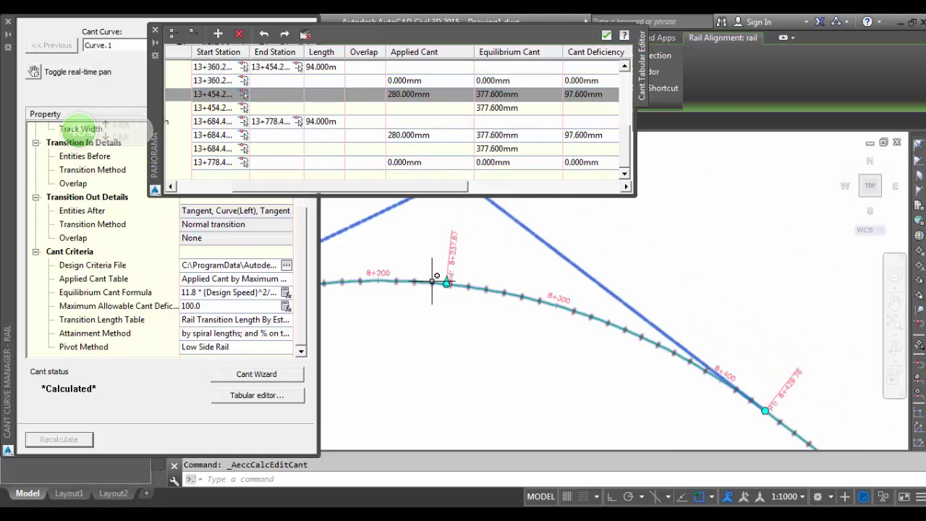
- Inspect the second curve's shape in the drawing, and close the cant tabular editor and the cant curve manager
{"action": "scroll", "coordinate": [536, 361], "scroll_direction": "up", "scroll_amount": 3}
{"action": "scroll", "coordinate": [549, 391], "scroll_direction": "up", "scroll_amount": 5}
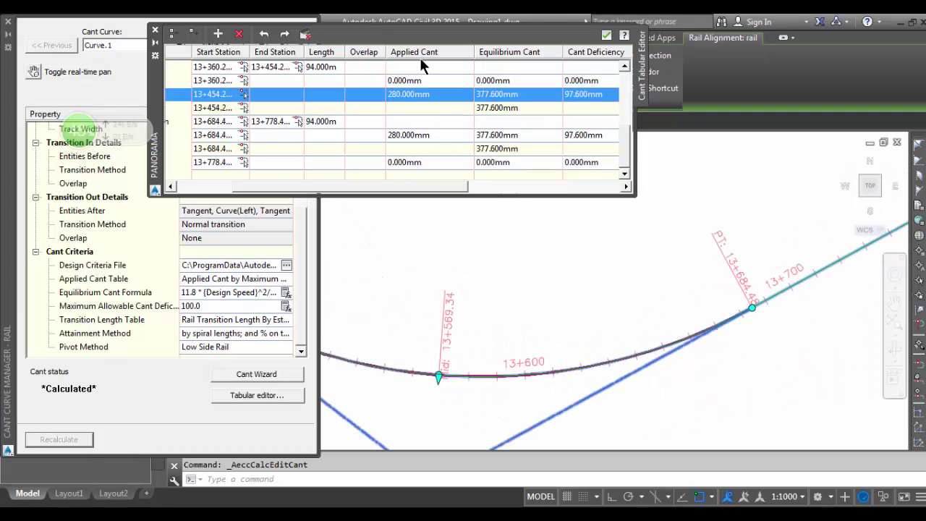
{"action": "left_click", "coordinate": [155, 32]}
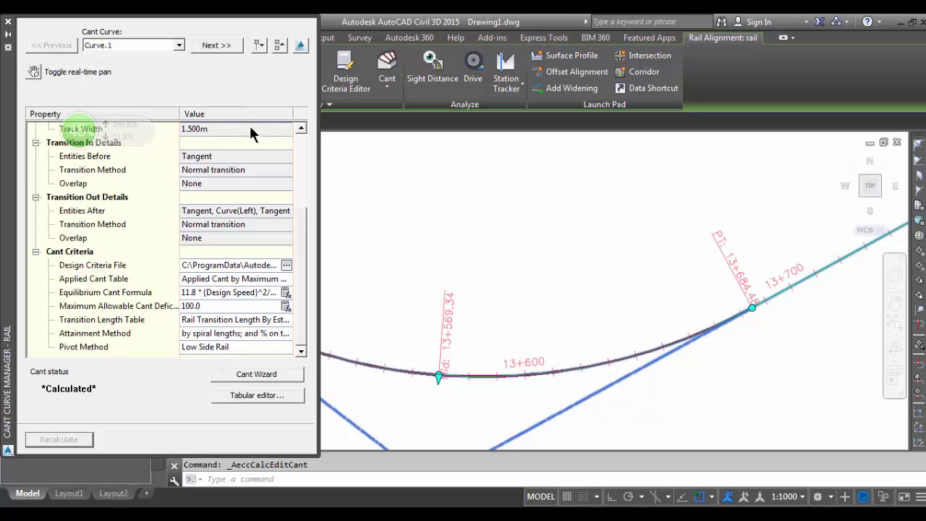
{"action": "left_click", "coordinate": [8, 22]}
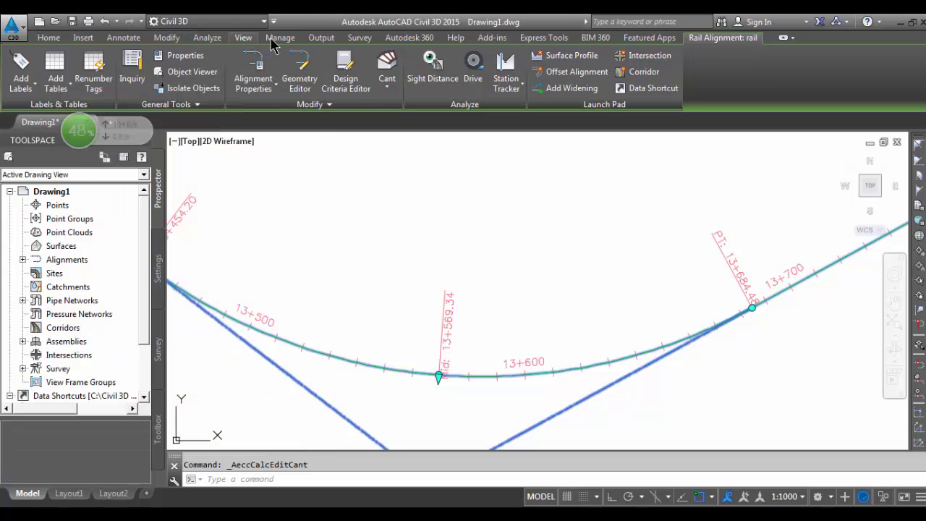
- Set the radius of the rail alignment's second curve to 350 m in the alignment entities table
{"action": "left_click", "coordinate": [300, 84]}
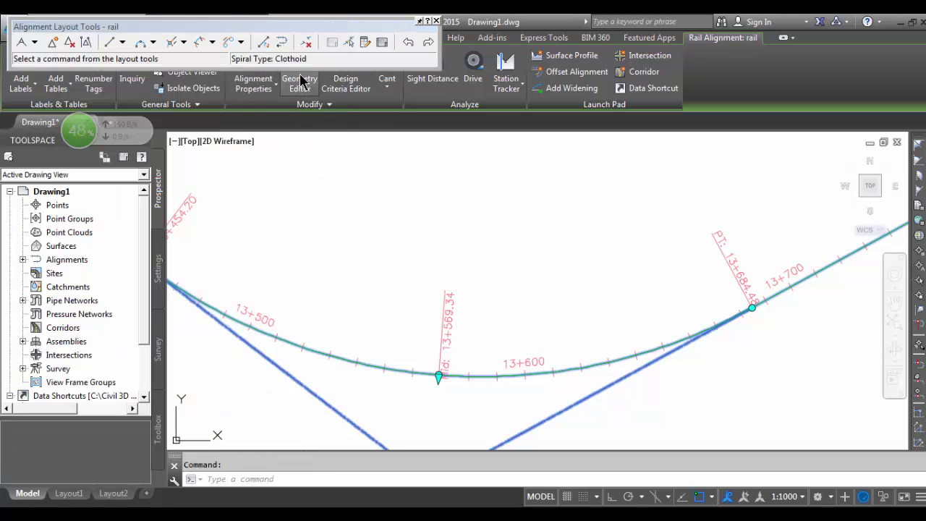
{"action": "left_click", "coordinate": [380, 45]}
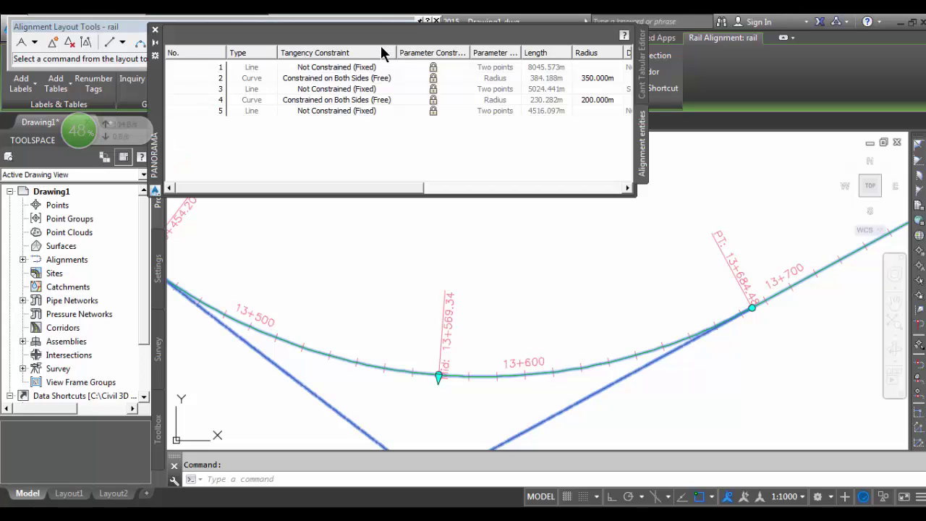
{"action": "double_click", "coordinate": [583, 99]}
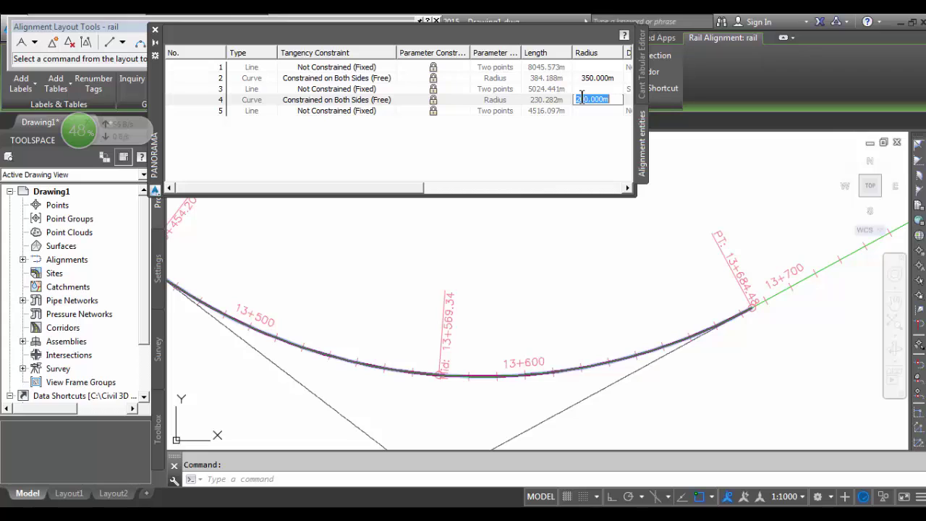
{"action": "type", "text": "351"}
{"action": "key", "text": "Return"}
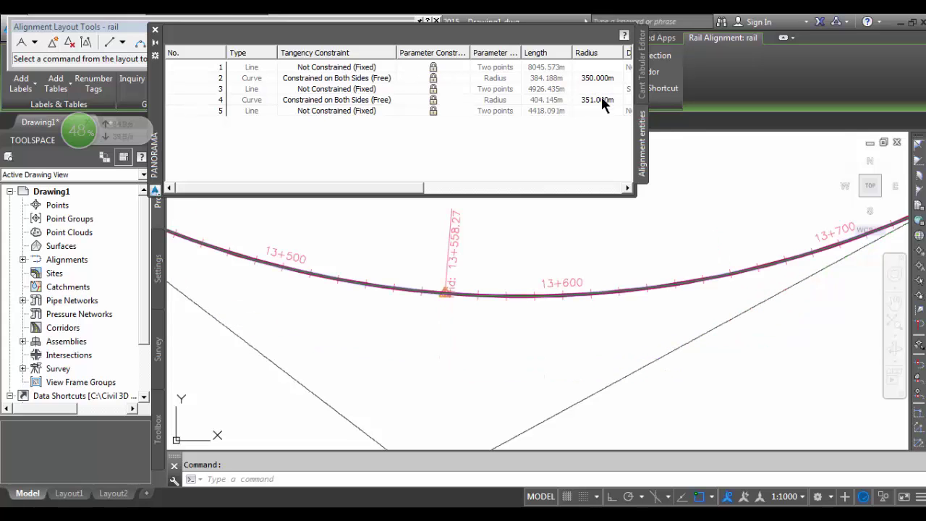
{"action": "left_click", "coordinate": [601, 100]}
{"action": "left_click", "coordinate": [602, 97]}
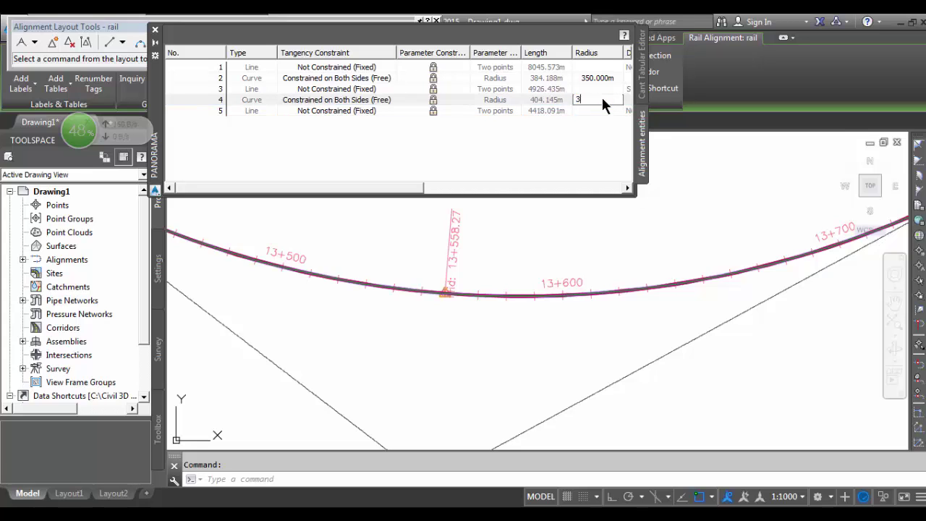
{"action": "type", "text": "350"}
{"action": "key", "text": "Return"}
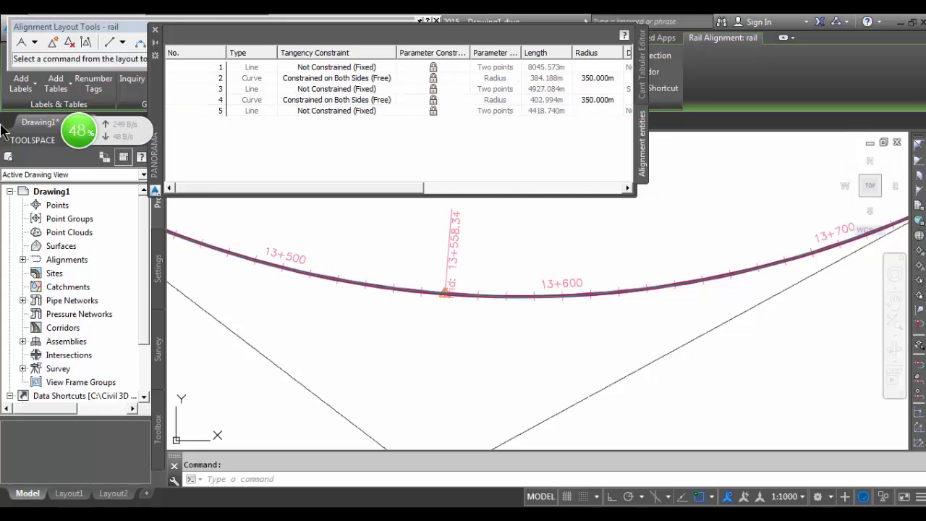
- Close the alignment entities table and the alignment layout tools
{"action": "left_click", "coordinate": [99, 60]}
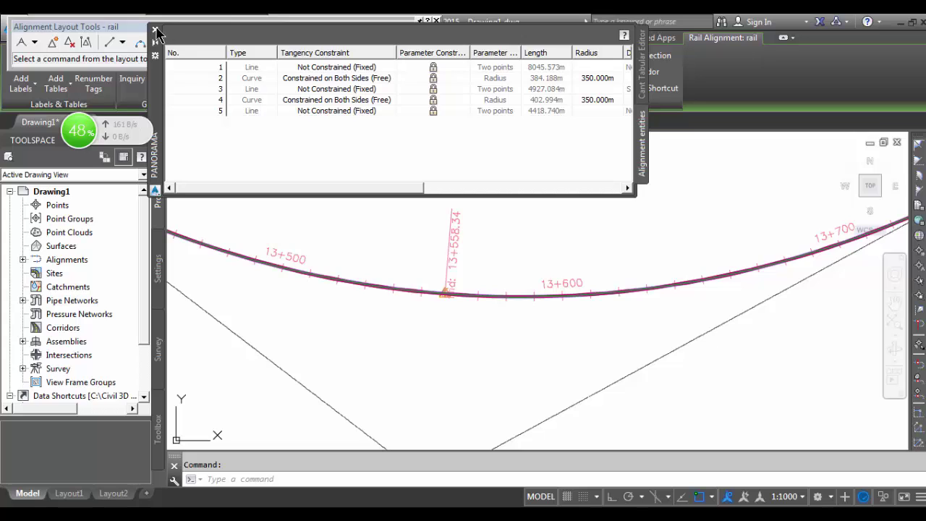
{"action": "left_click", "coordinate": [382, 42]}
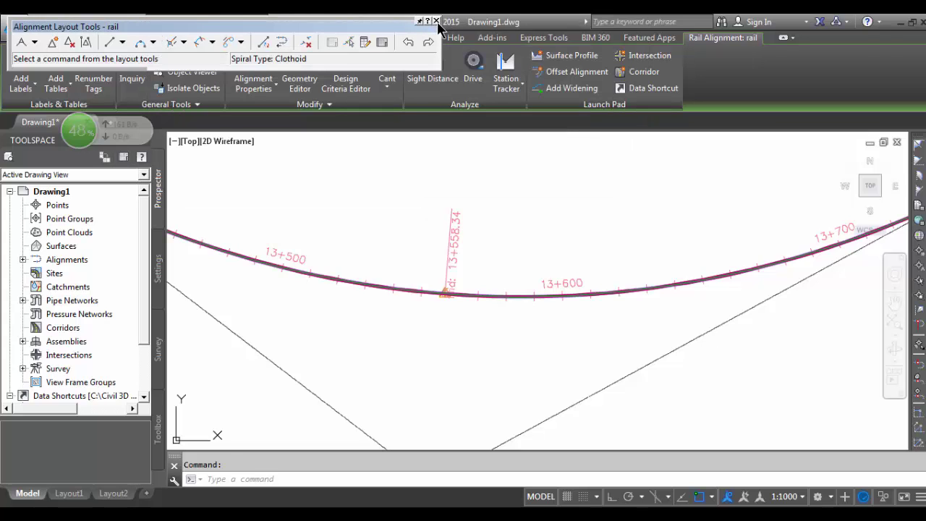
{"action": "left_click", "coordinate": [437, 21]}
- Recalculate the rail alignment's cant after the radius change of the second curve, and close the cant curve manager
{"action": "scroll", "coordinate": [442, 296], "scroll_direction": "down", "scroll_amount": 4}
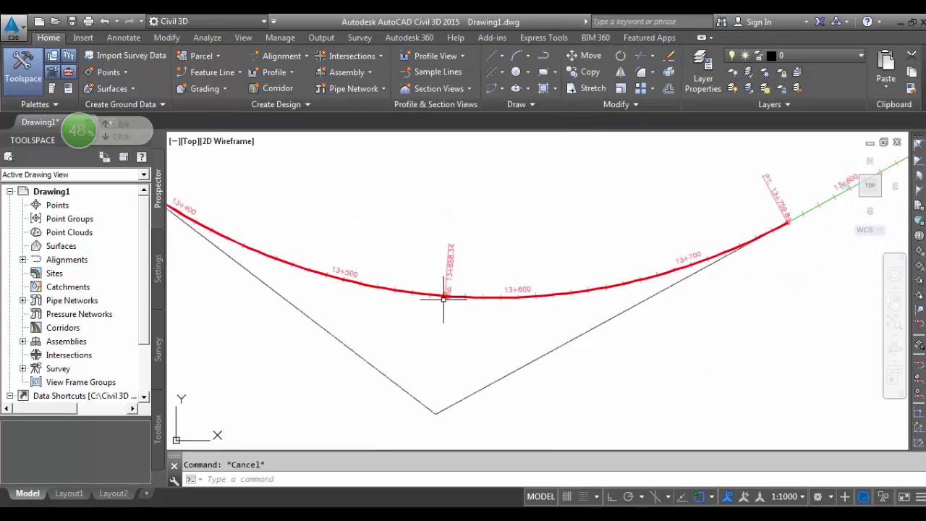
{"action": "scroll", "coordinate": [716, 217], "scroll_direction": "up", "scroll_amount": 4}
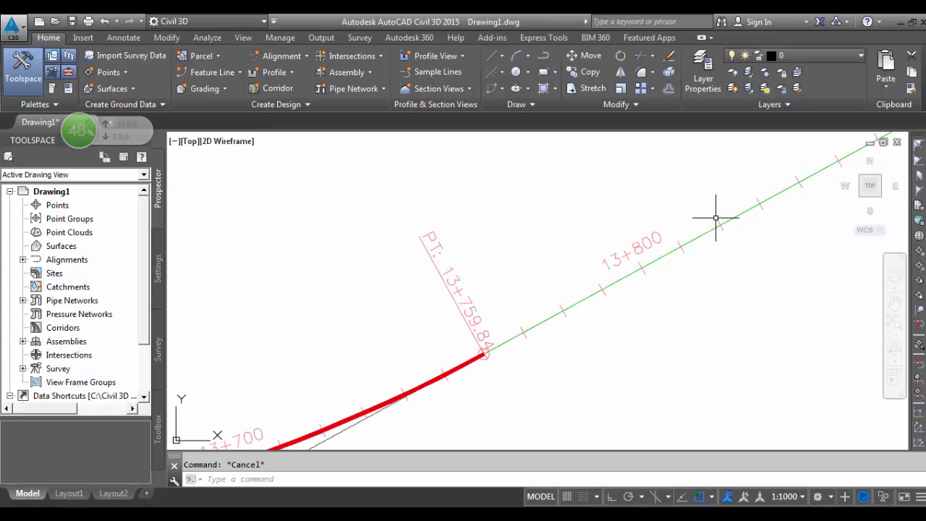
{"action": "left_click", "coordinate": [696, 236]}
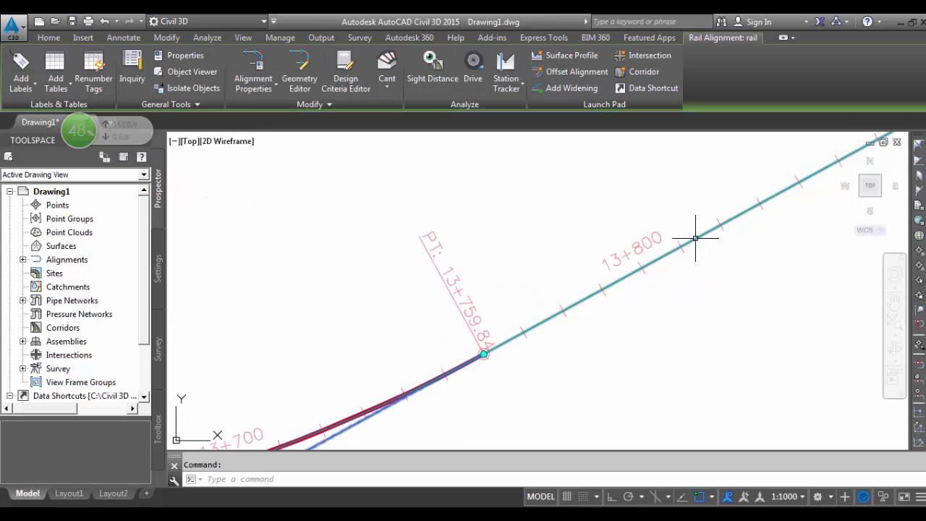
{"action": "left_click", "coordinate": [387, 81]}
{"action": "left_click", "coordinate": [404, 114]}
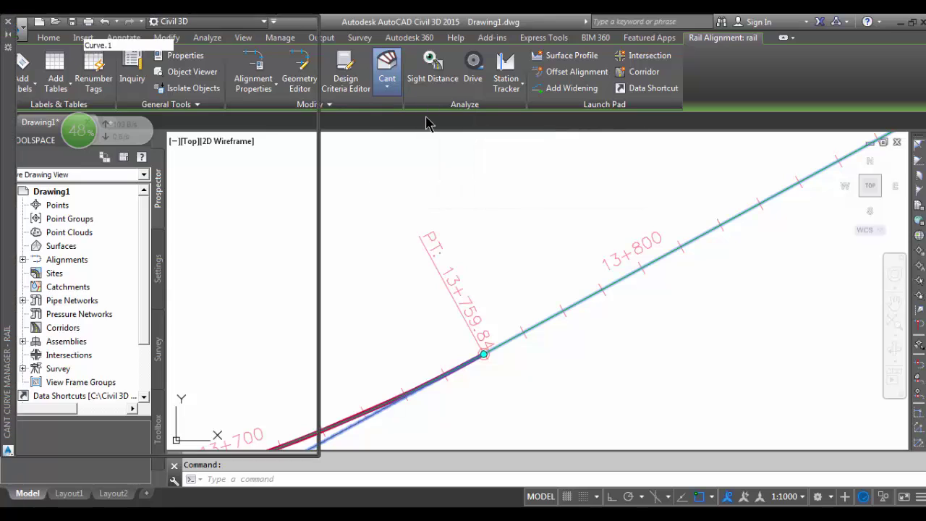
{"action": "left_click", "coordinate": [73, 440]}
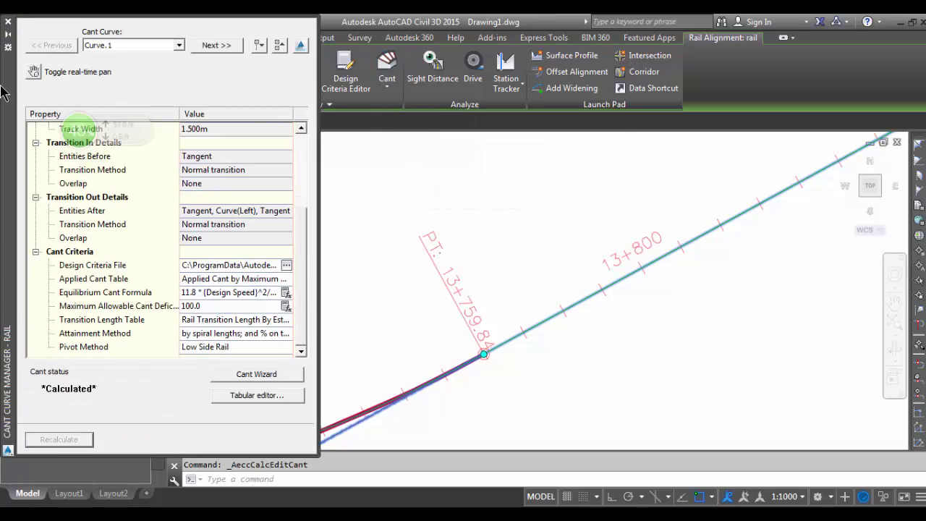
{"action": "left_click", "coordinate": [9, 27]}
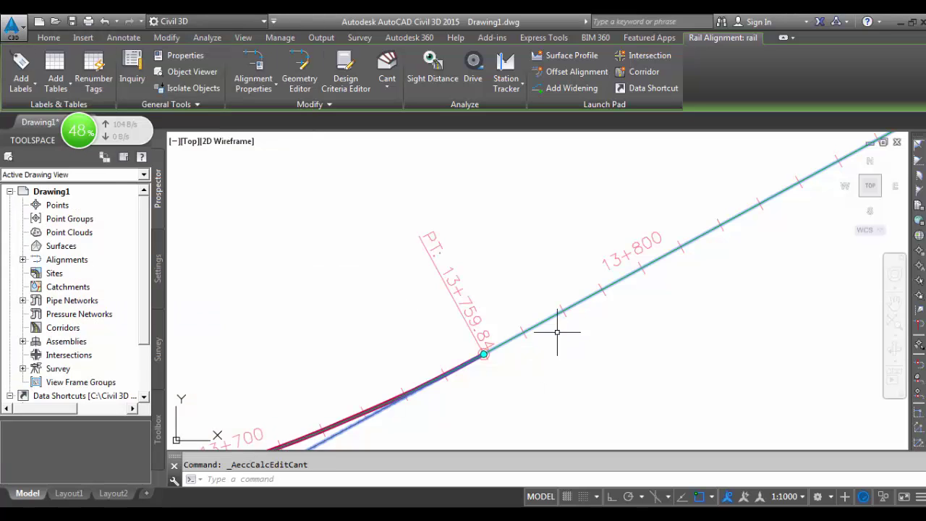
- Examine the second curve of the rail alignment in the drawing, from the whole alignment down to its midpoint
{"action": "scroll", "coordinate": [557, 319], "scroll_direction": "down", "scroll_amount": 3}
{"action": "key", "text": "Escape"}
{"action": "scroll", "coordinate": [616, 340], "scroll_direction": "down", "scroll_amount": 5}
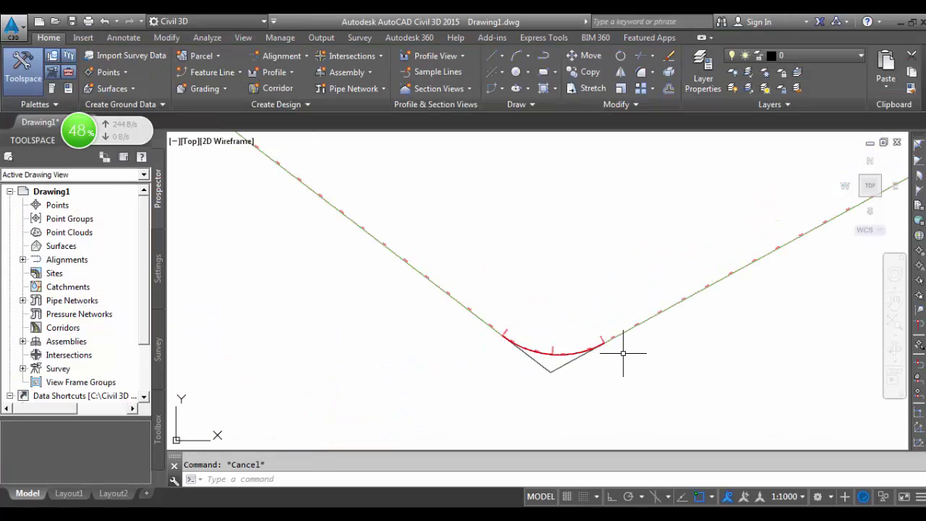
{"action": "scroll", "coordinate": [528, 376], "scroll_direction": "down", "scroll_amount": 4}
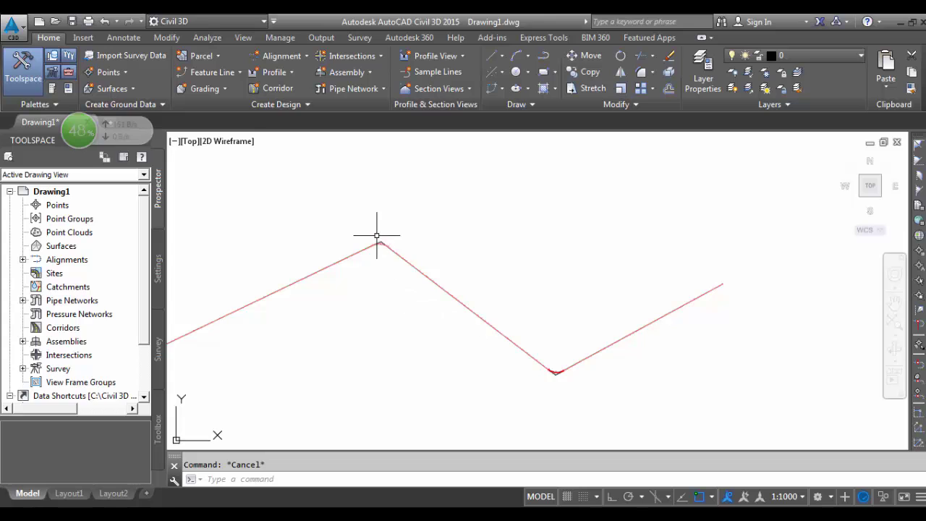
{"action": "scroll", "coordinate": [550, 366], "scroll_direction": "up", "scroll_amount": 5}
{"action": "scroll", "coordinate": [525, 341], "scroll_direction": "up", "scroll_amount": 8}
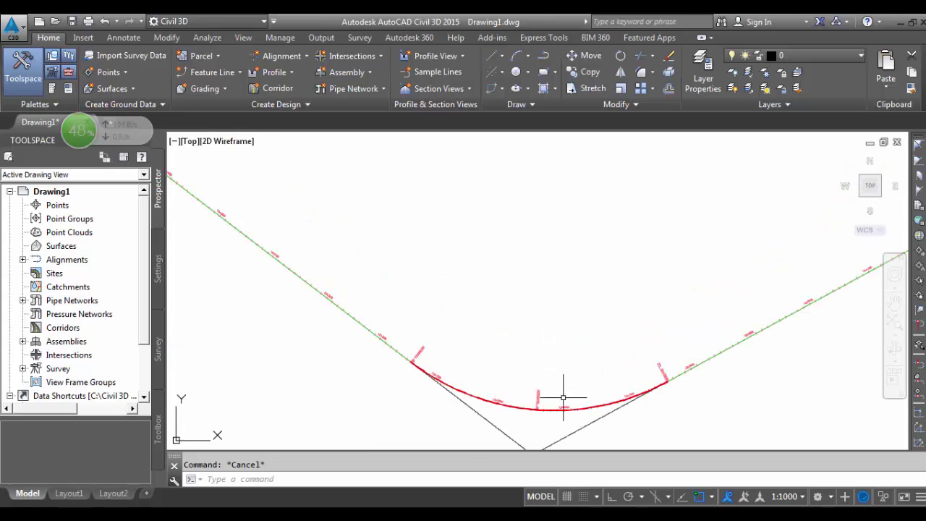
{"action": "scroll", "coordinate": [554, 412], "scroll_direction": "up", "scroll_amount": 1}
{"action": "scroll", "coordinate": [542, 383], "scroll_direction": "up", "scroll_amount": 3}
{"action": "scroll", "coordinate": [533, 364], "scroll_direction": "down", "scroll_amount": 3}
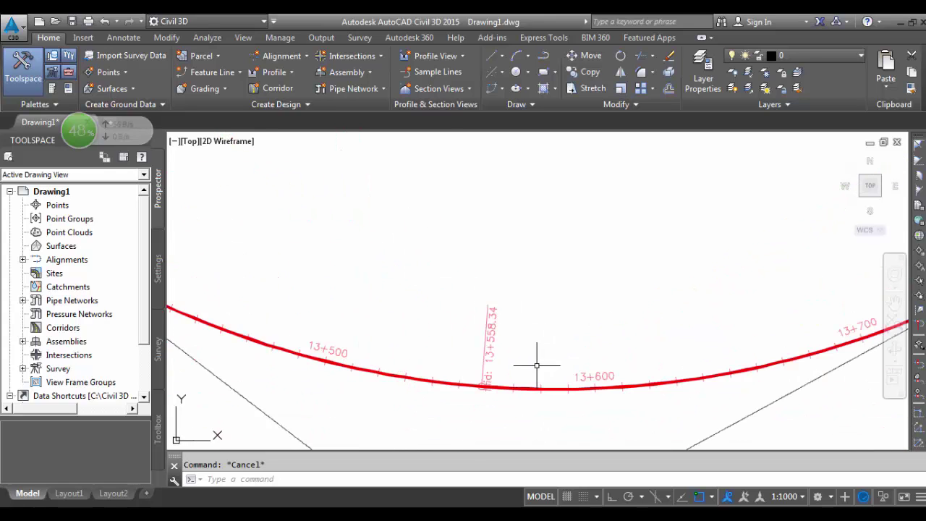
{"action": "scroll", "coordinate": [506, 393], "scroll_direction": "up", "scroll_amount": 3}
{"action": "left_click", "coordinate": [504, 371]}
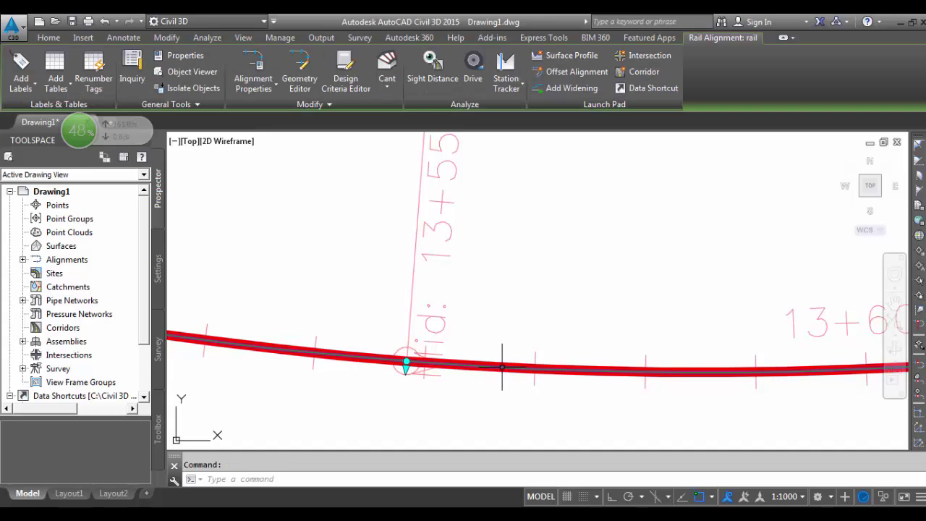
{"action": "key", "text": "Escape"}
{"action": "scroll", "coordinate": [497, 323], "scroll_direction": "down", "scroll_amount": 10}
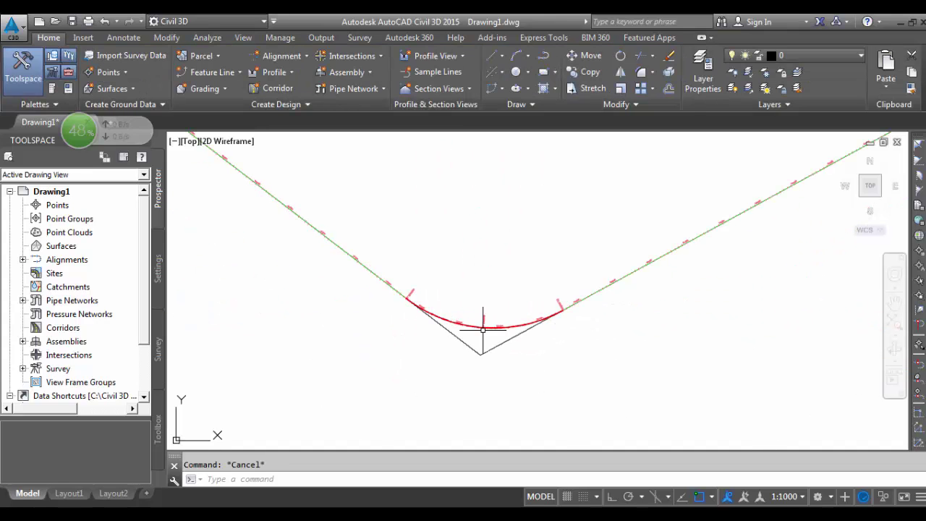
- Compare the shape of the first and second curves in the drawing, and view the whole alignment
{"action": "scroll", "coordinate": [542, 399], "scroll_direction": "down", "scroll_amount": 3}
{"action": "scroll", "coordinate": [542, 398], "scroll_direction": "down", "scroll_amount": 5}
{"action": "scroll", "coordinate": [430, 314], "scroll_direction": "up", "scroll_amount": 3}
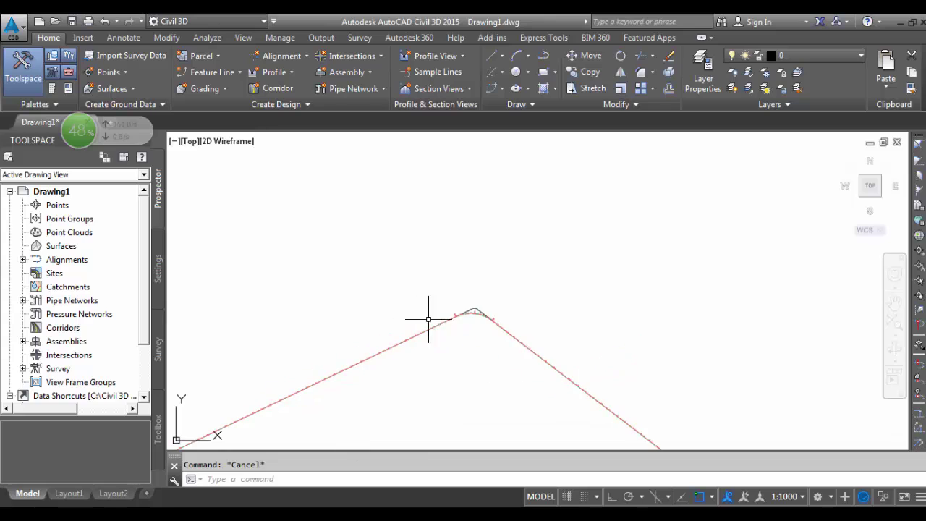
{"action": "scroll", "coordinate": [482, 314], "scroll_direction": "up", "scroll_amount": 3}
{"action": "scroll", "coordinate": [469, 303], "scroll_direction": "up", "scroll_amount": 2}
{"action": "scroll", "coordinate": [469, 303], "scroll_direction": "down", "scroll_amount": 5}
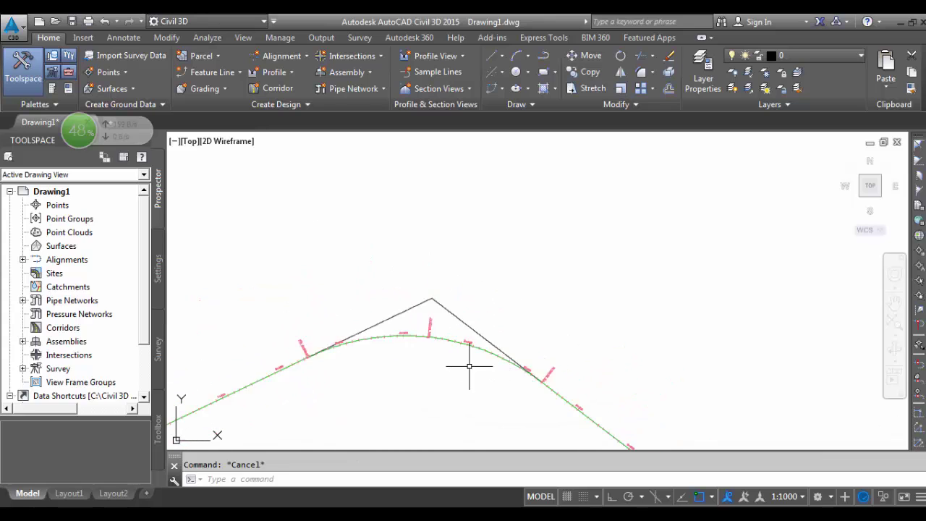
{"action": "scroll", "coordinate": [456, 369], "scroll_direction": "down", "scroll_amount": 2}
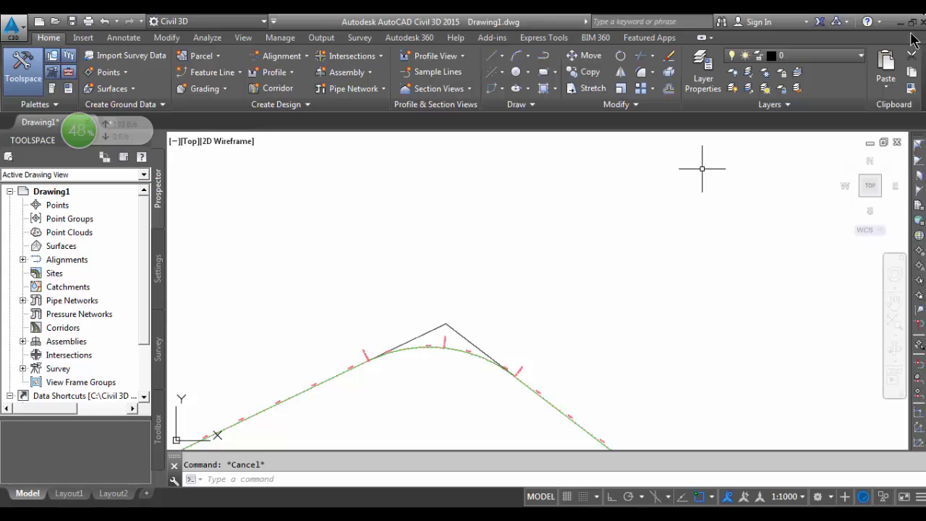
{"action": "scroll", "coordinate": [407, 369], "scroll_direction": "up", "scroll_amount": 5}
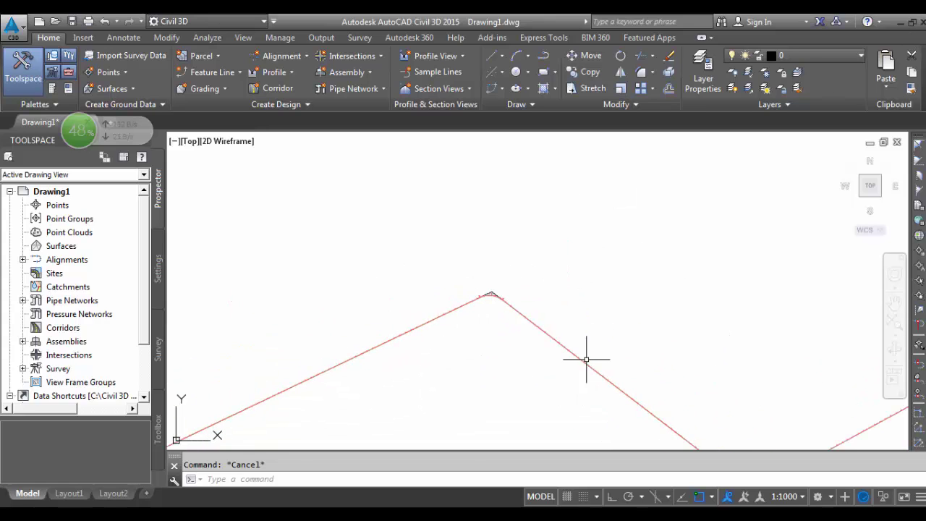
{"action": "scroll", "coordinate": [587, 360], "scroll_direction": "down", "scroll_amount": 3}
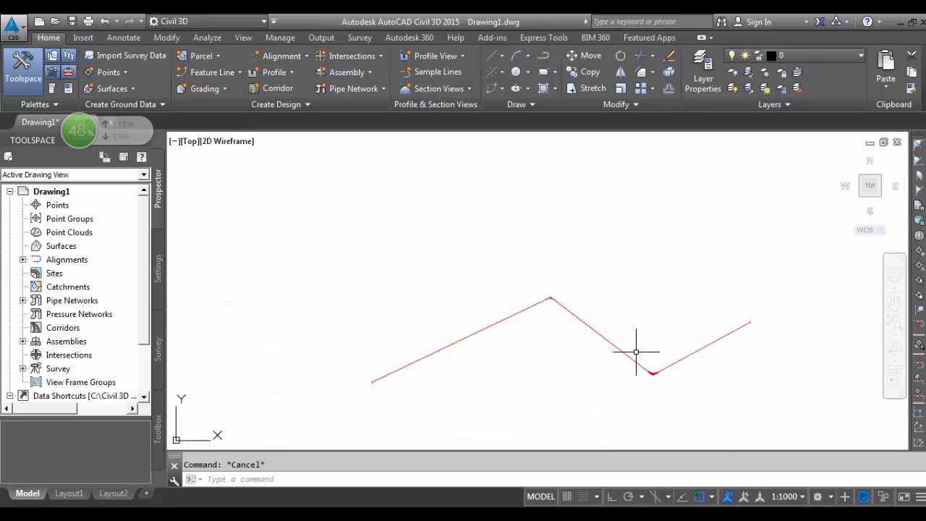
{"action": "scroll", "coordinate": [654, 380], "scroll_direction": "up", "scroll_amount": 5}
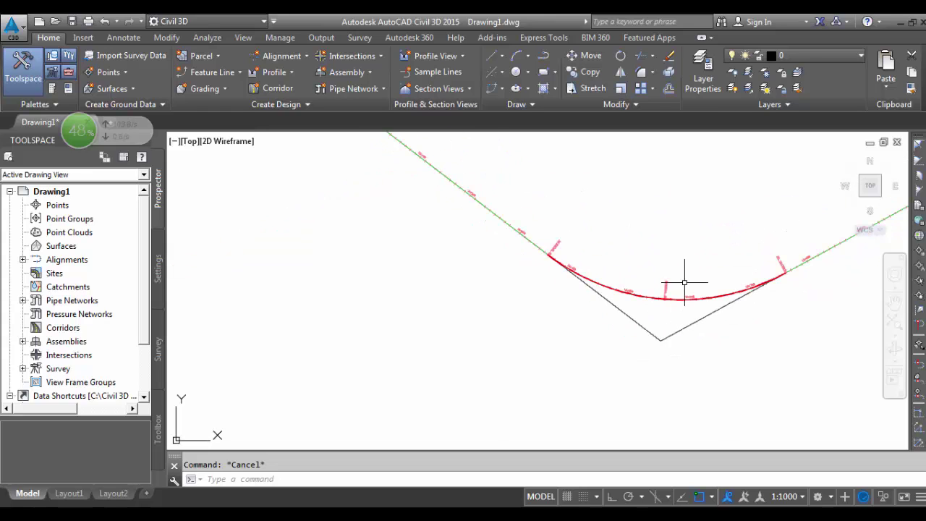
{"action": "scroll", "coordinate": [605, 341], "scroll_direction": "up", "scroll_amount": 5}
{"action": "scroll", "coordinate": [600, 340], "scroll_direction": "down", "scroll_amount": 3}
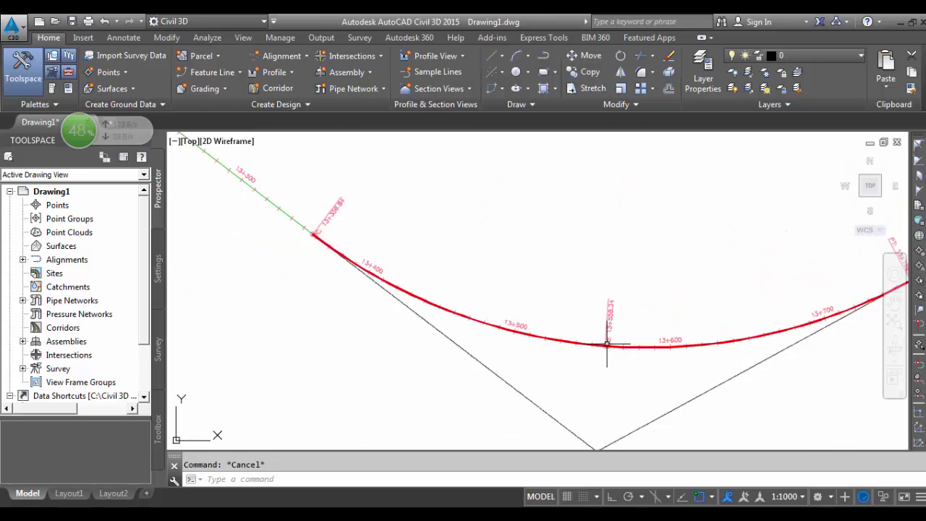
{"action": "scroll", "coordinate": [606, 345], "scroll_direction": "down", "scroll_amount": 2}
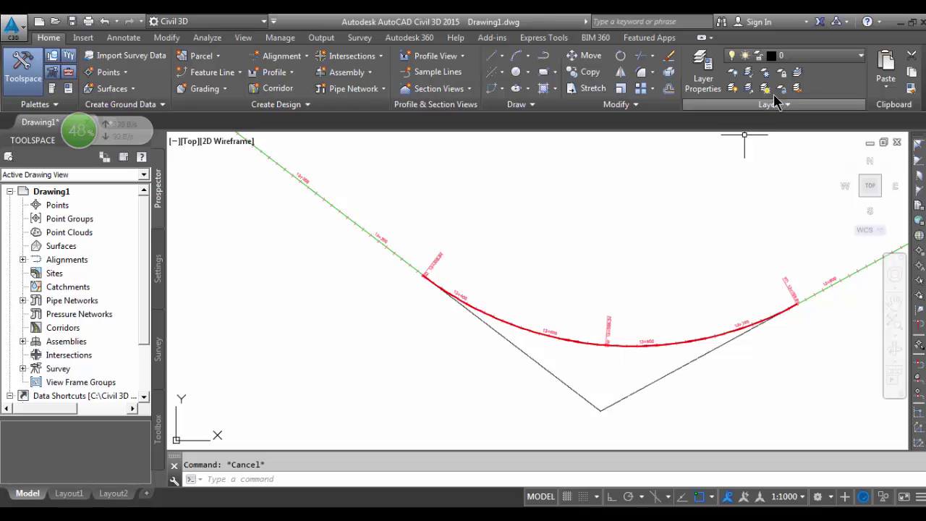
- Switch to elevation.txt in Notepad and enter the rows 0 100, 100 98, 200 98 and 300 95
{"action": "left_click", "coordinate": [905, 28]}
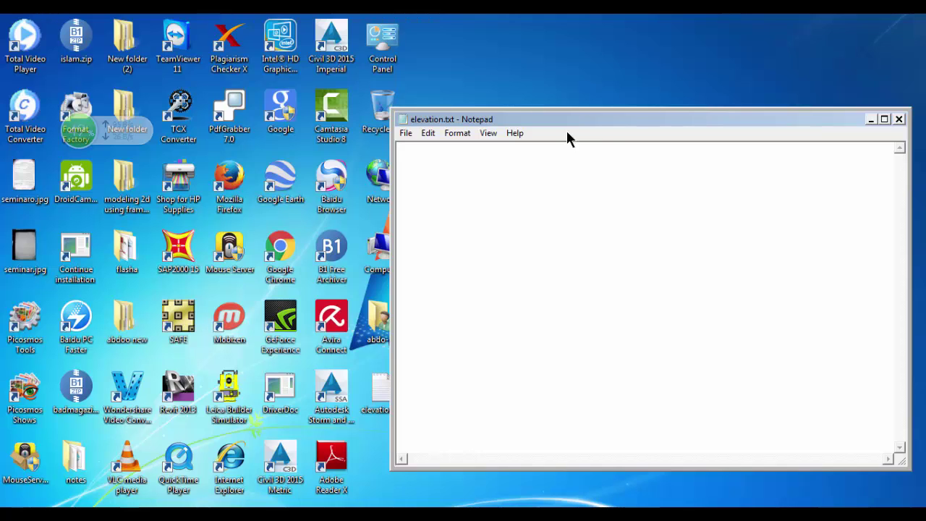
{"action": "left_click_drag", "start_coordinate": [562, 119], "coordinate": [442, 95]}
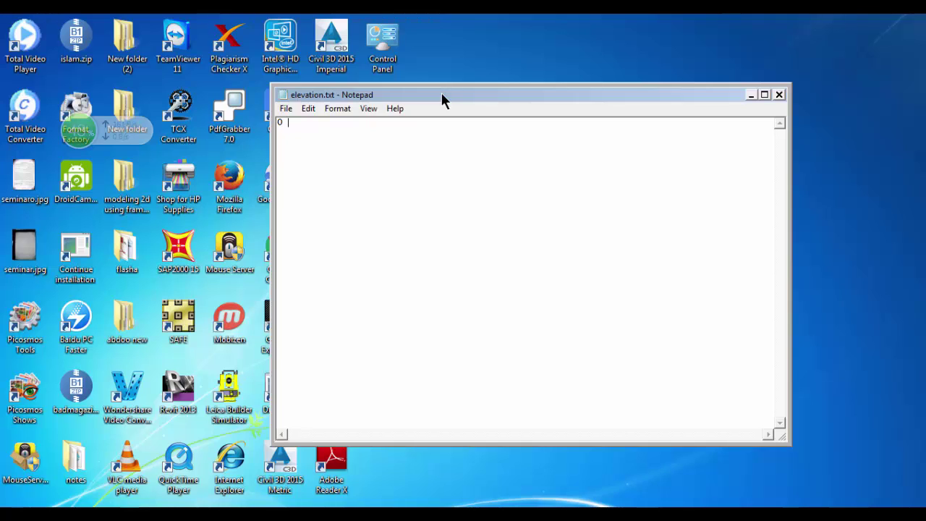
{"action": "type", "text": "100"}
{"action": "type", "text": "98"}
{"action": "key", "text": "Return"}
{"action": "type", "text": "200"}
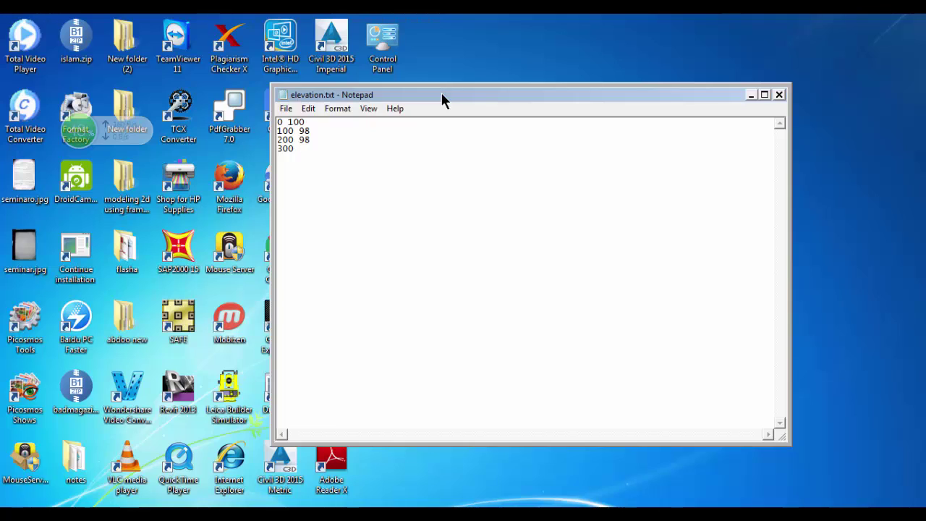
{"action": "type", "text": " 98 300 95"}
- Append 50 to the 200 98 row of the elevation file and enter the rows 400 90 and 500 90
{"action": "key", "text": "Up"}
{"action": "type", "text": "50"}
{"action": "type", "text": "0"}
{"action": "type", "text": "500 "}
{"action": "type", "text": "90"}
{"action": "key", "text": "Return"}
- Enter the rows 600 95, 700 98, 800 100, 900 95 and 1000 98 at the end of the elevation file
{"action": "type", "text": "600"}
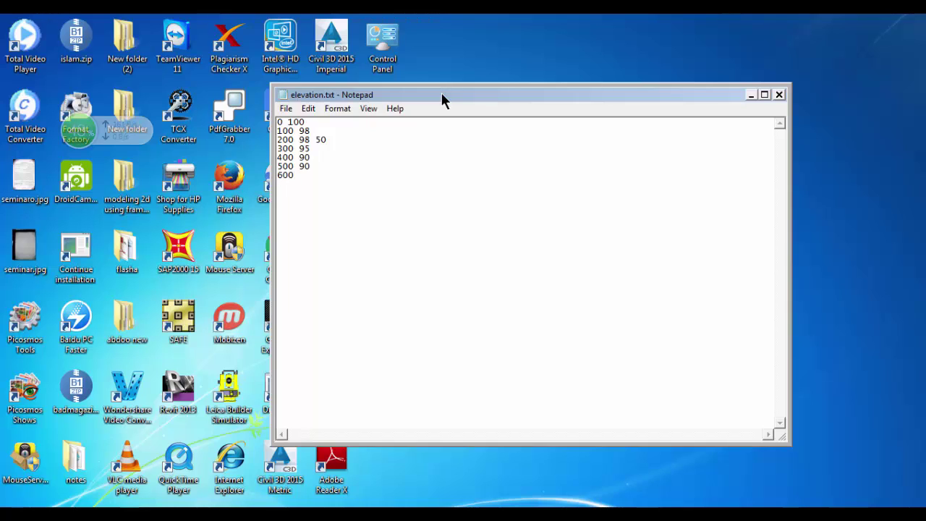
{"action": "type", "text": " 95 "}
{"action": "type", "text": "700 "}
{"action": "type", "text": "98 "}
{"action": "type", "text": "80"}
{"action": "type", "text": "0 "}
{"action": "type", "text": "00"}
{"action": "key", "text": "BackSpace"}
{"action": "key", "text": "BackSpace"}
{"action": "type", "text": "100"}
{"action": "key", "text": "Return"}
{"action": "type", "text": "900"}
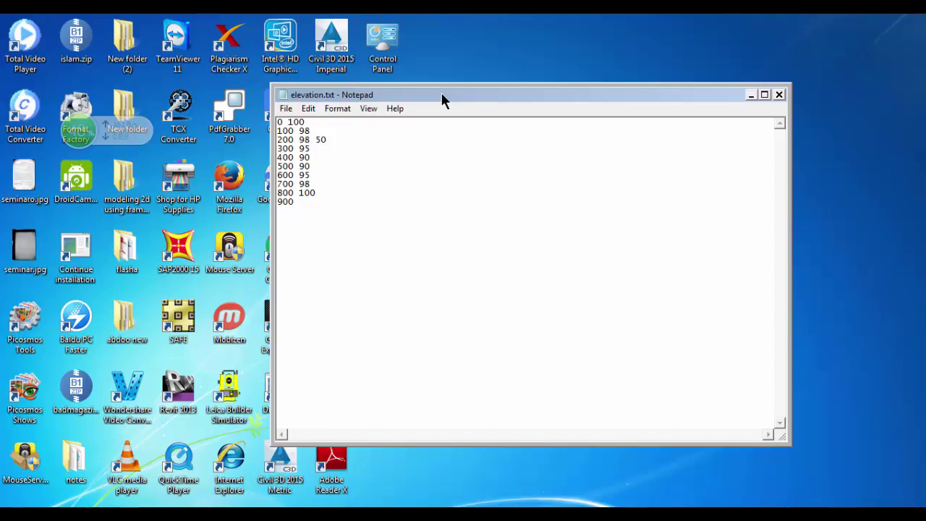
{"action": "type", "text": " 95"}
{"action": "key", "text": "Return"}
{"action": "type", "text": "1000 98"}
- Append 50 to the 600 95 row, and close elevation.txt with its changes saved
{"action": "key", "text": "Up"}
{"action": "key", "text": "Up"}
{"action": "type", "text": "50"}
{"action": "left_click", "coordinate": [778, 95]}
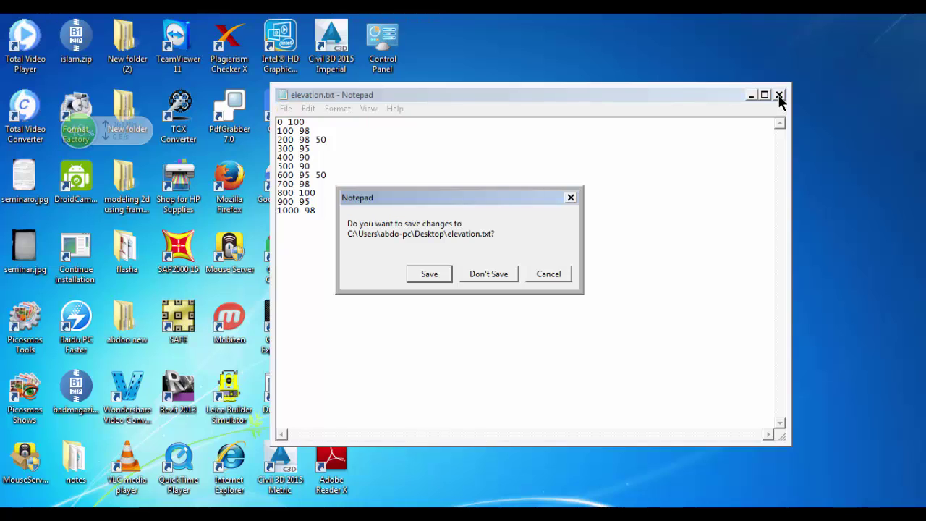
{"action": "left_click", "coordinate": [429, 274]}
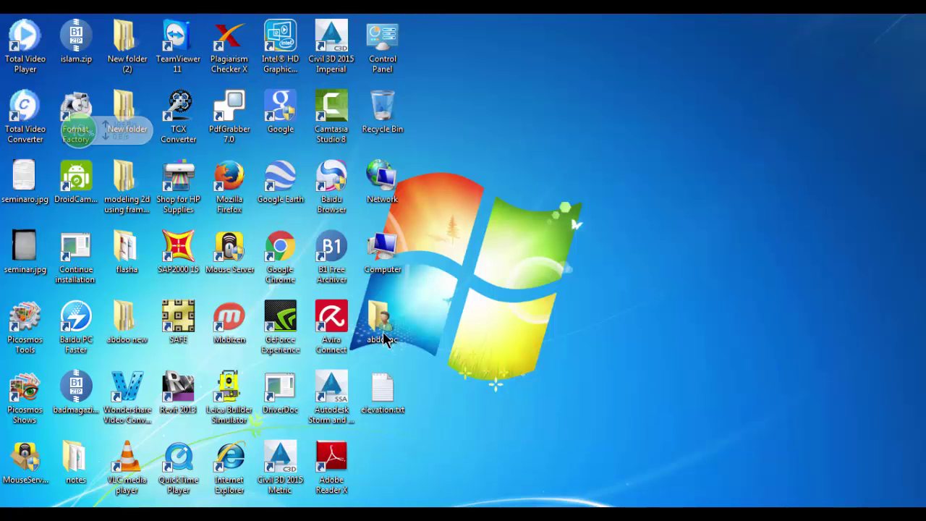
- Switch to Civil 3D and try to create a profile from the file elevation.txt on the Desktop
{"action": "key", "text": "alt+Tab"}
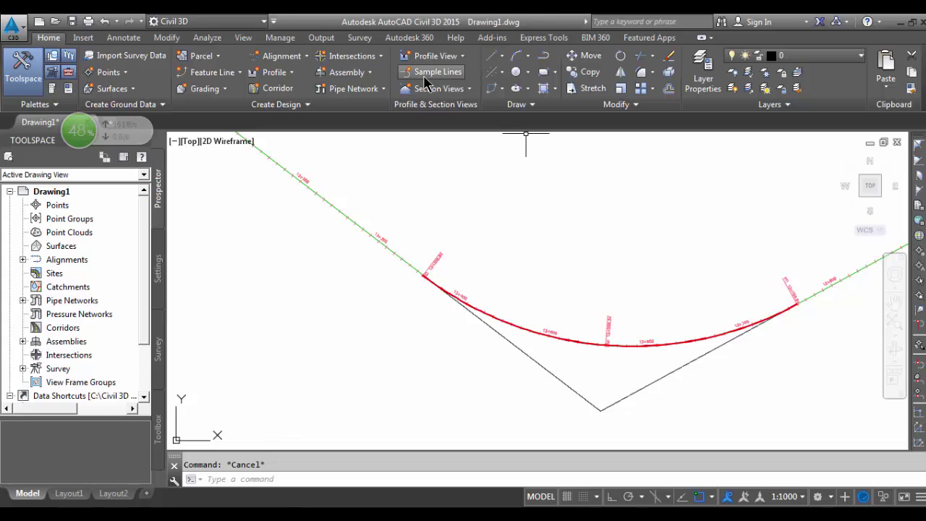
{"action": "left_click", "coordinate": [288, 76]}
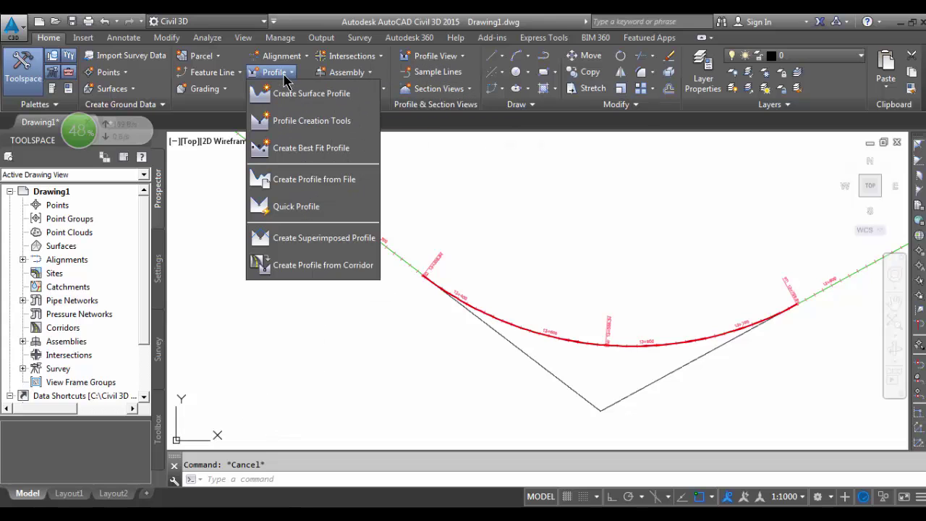
{"action": "left_click", "coordinate": [332, 179]}
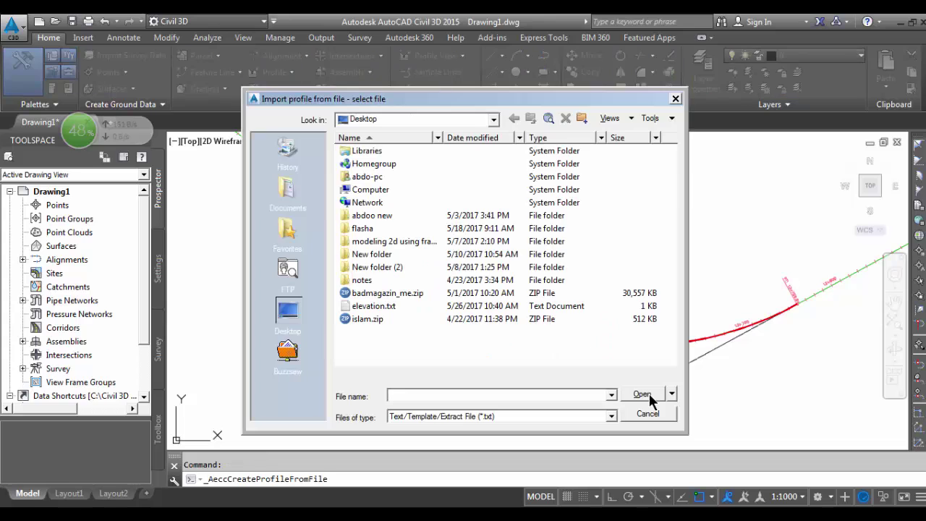
{"action": "left_click", "coordinate": [383, 306]}
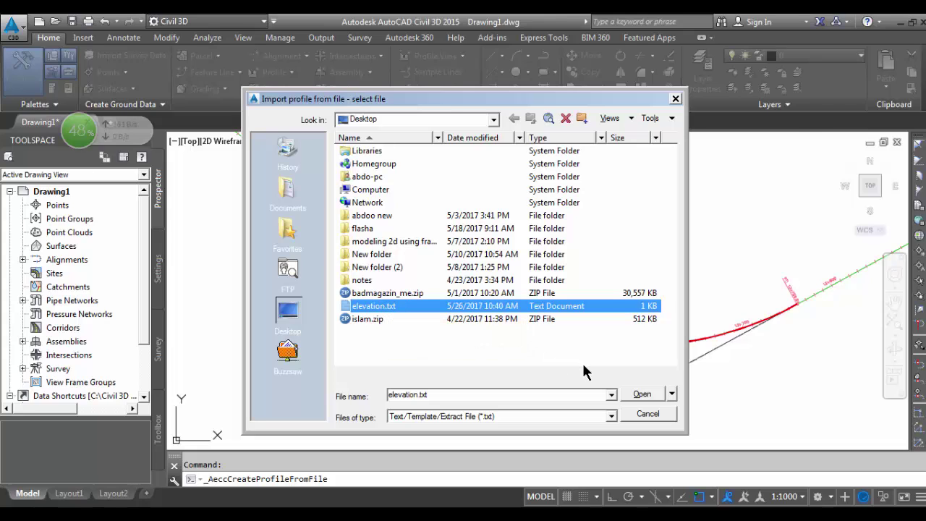
{"action": "double_click", "coordinate": [396, 304]}
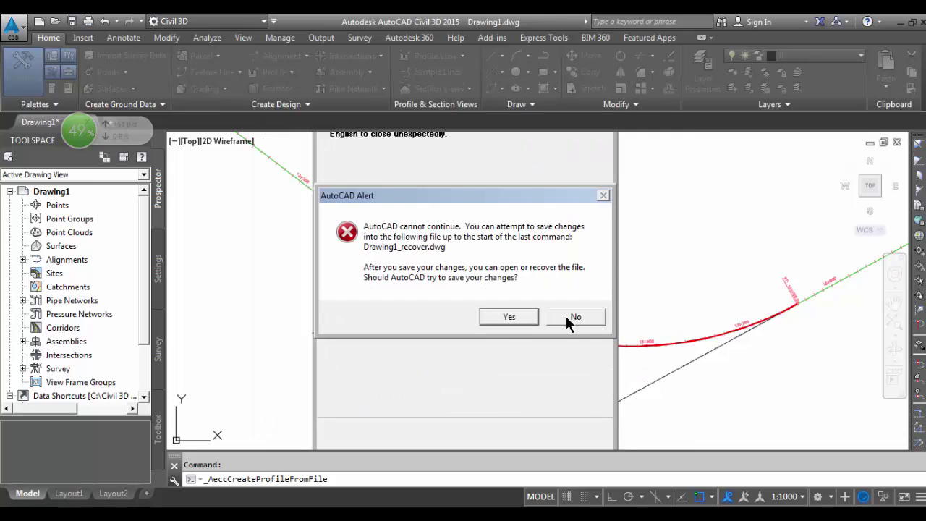
- Save the drawing changes to the recovery file Drawing1_recover.dwg and close the error report without sending it
{"action": "left_click", "coordinate": [511, 317]}
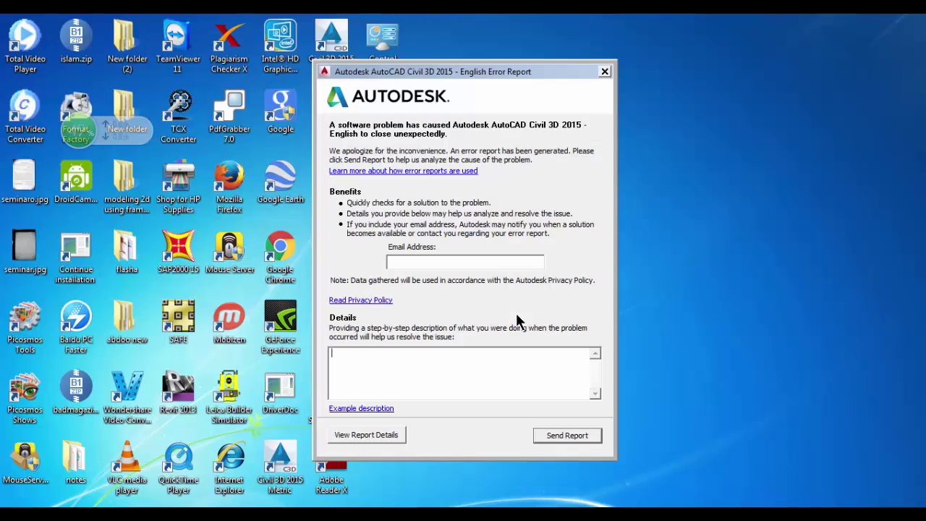
{"action": "left_click", "coordinate": [605, 71]}
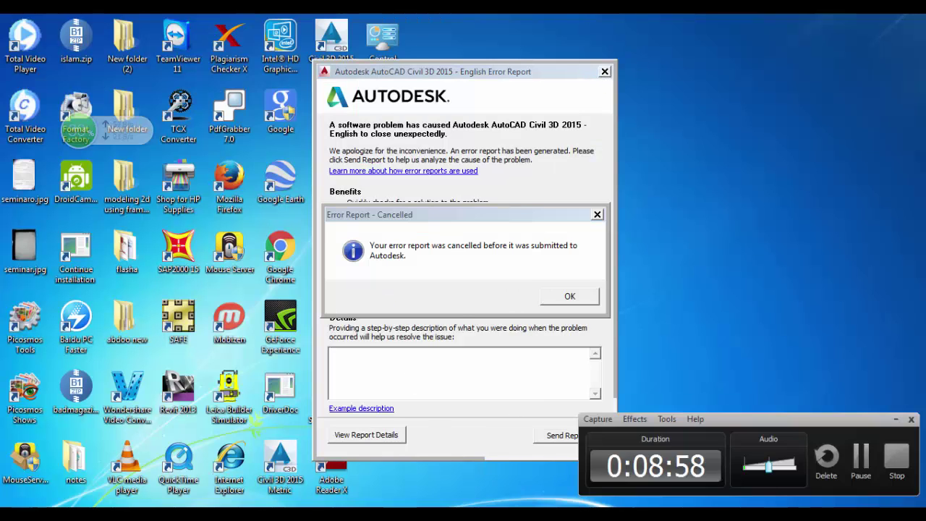
{"action": "left_click", "coordinate": [859, 457]}
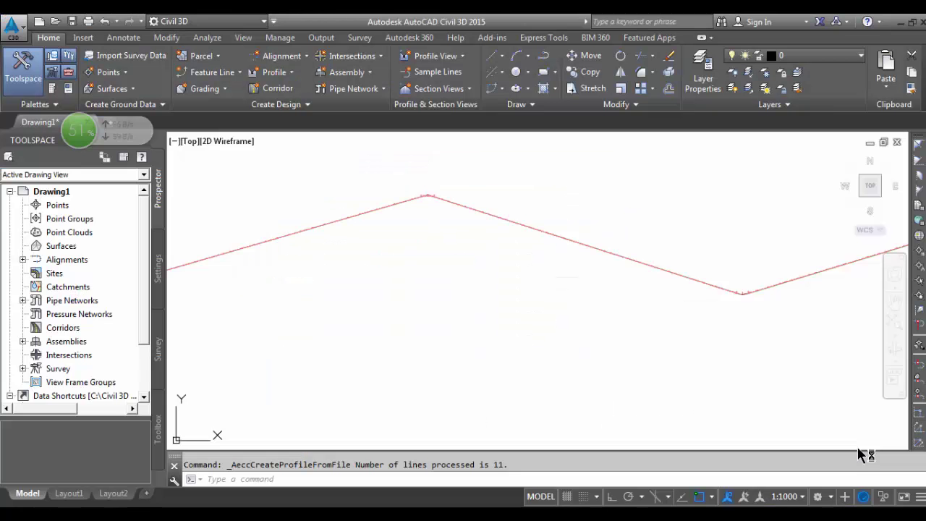
- Start a profile view for the rail alignment and review its height, display options and available data band sets
{"action": "left_click", "coordinate": [441, 58]}
{"action": "left_click", "coordinate": [452, 77]}
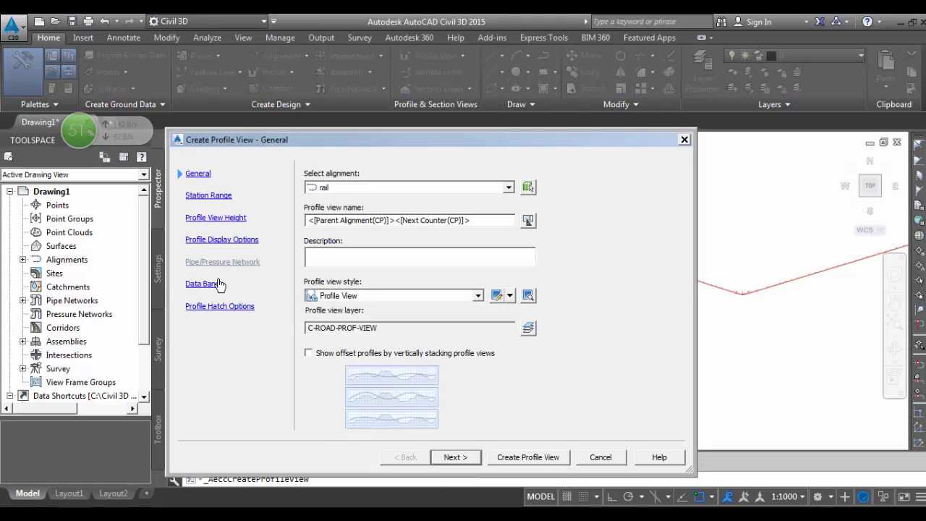
{"action": "left_click", "coordinate": [217, 220]}
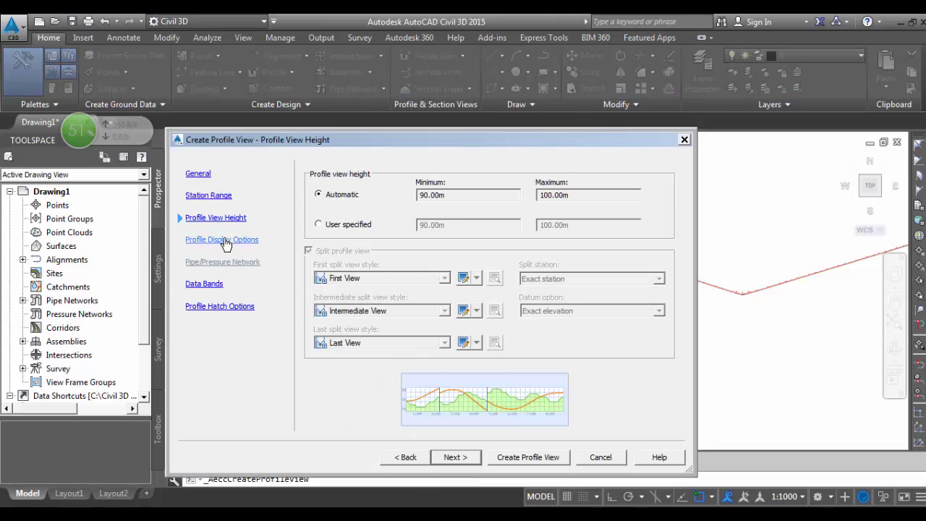
{"action": "left_click", "coordinate": [225, 242]}
{"action": "left_click", "coordinate": [216, 286]}
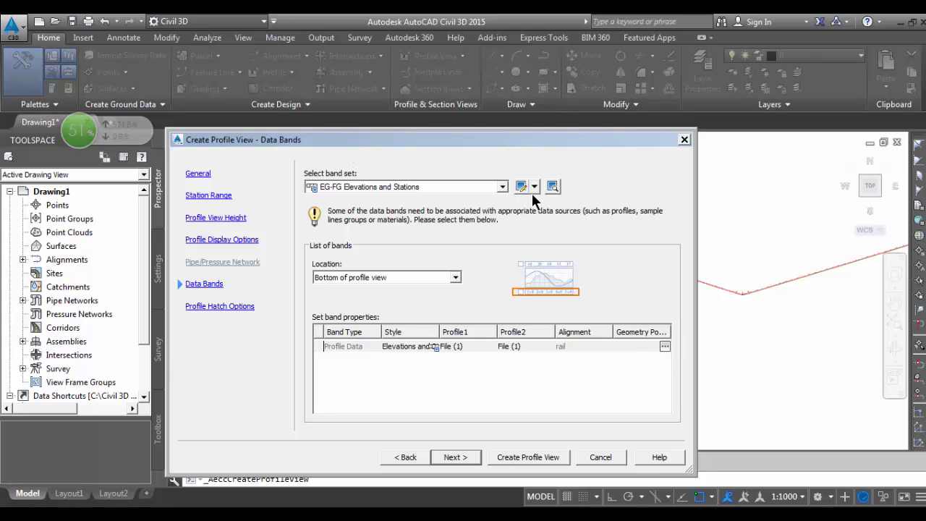
{"action": "left_click", "coordinate": [502, 187]}
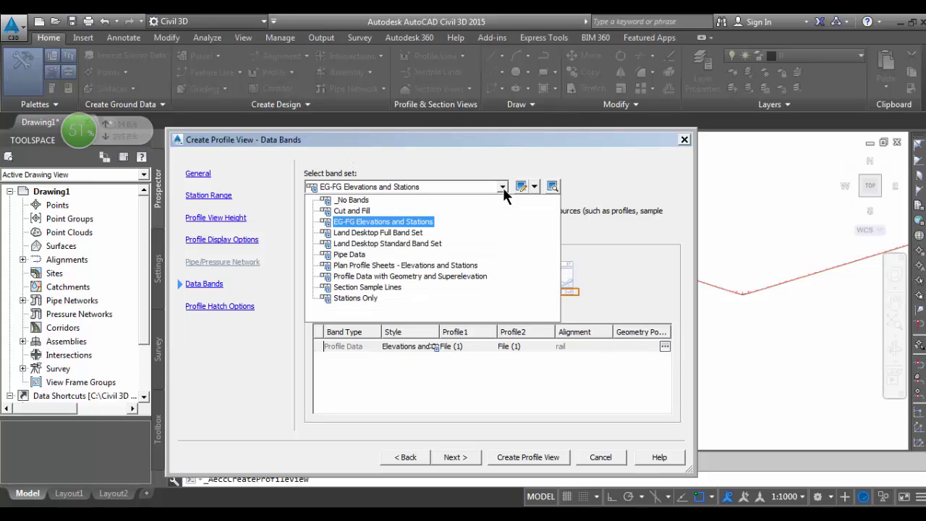
{"action": "left_click", "coordinate": [503, 187]}
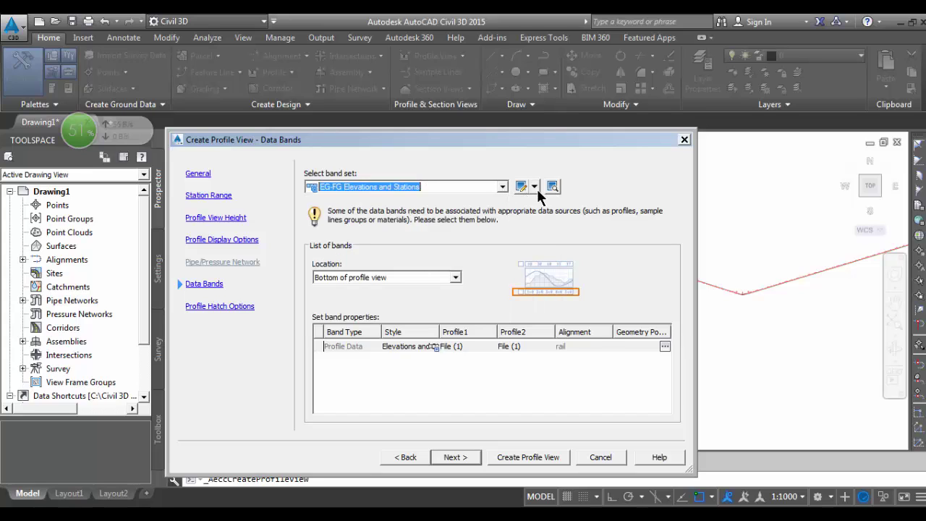
- Edit the EG-FG Elevations and Stations band set and add a Vertical Geometry band with the Geometry style
{"action": "left_click", "coordinate": [534, 186]}
{"action": "left_click", "coordinate": [557, 225]}
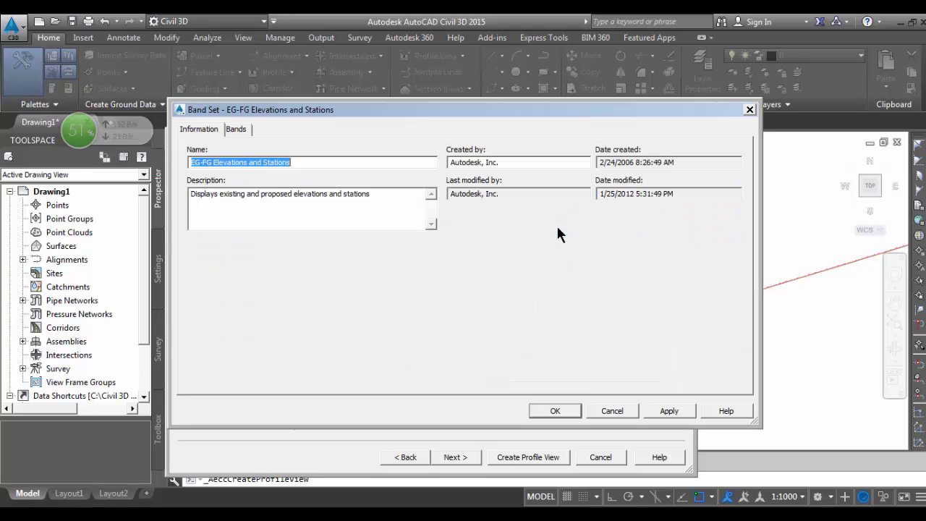
{"action": "left_click", "coordinate": [235, 129]}
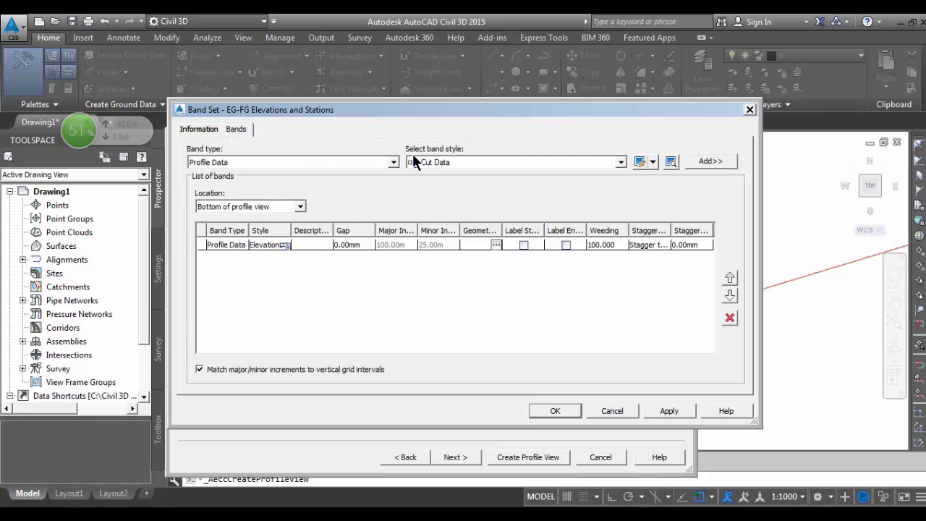
{"action": "left_click", "coordinate": [393, 162]}
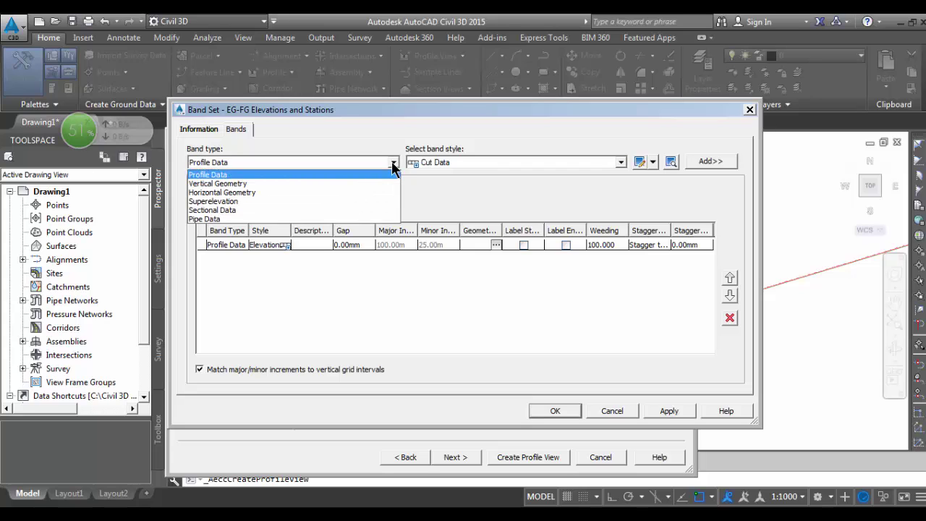
{"action": "left_click", "coordinate": [362, 184]}
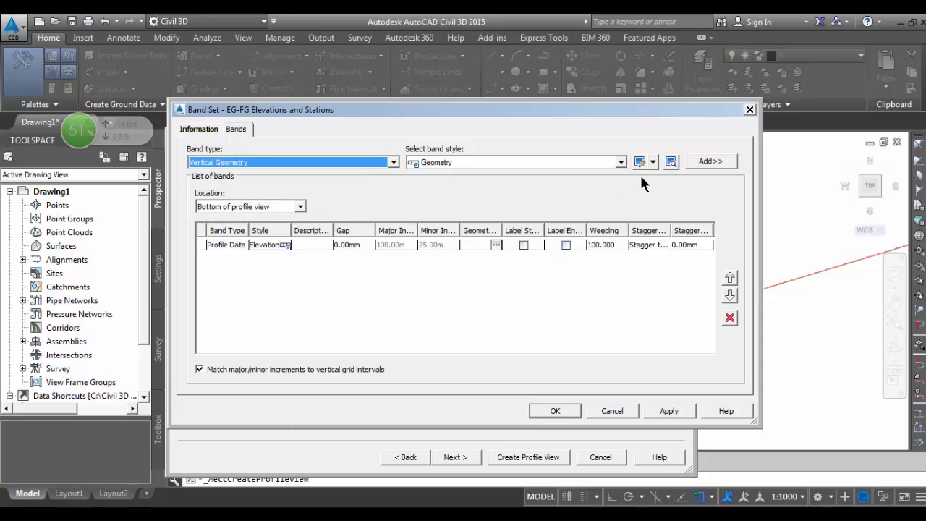
{"action": "left_click", "coordinate": [712, 162]}
- Add a Horizontal Geometry band with the Curvature style to the bottom of the profile view
{"action": "left_click", "coordinate": [393, 162]}
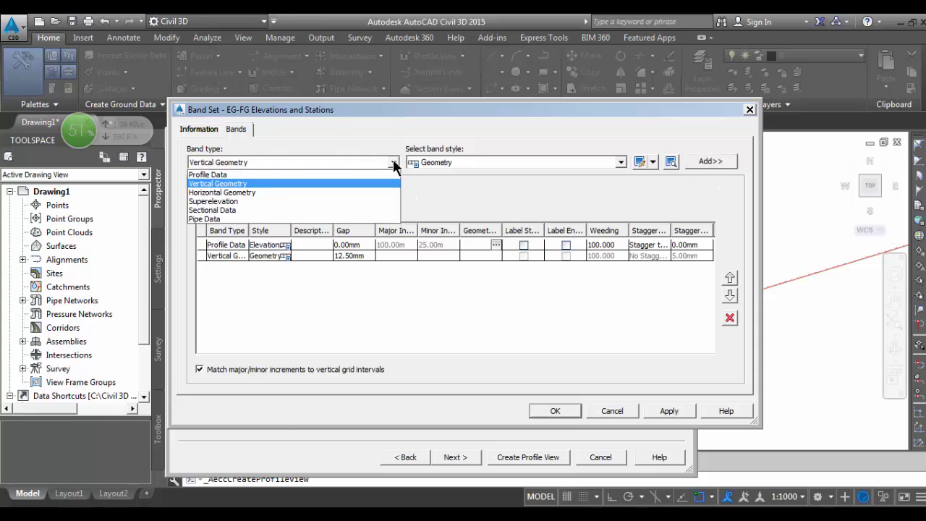
{"action": "left_click", "coordinate": [369, 193]}
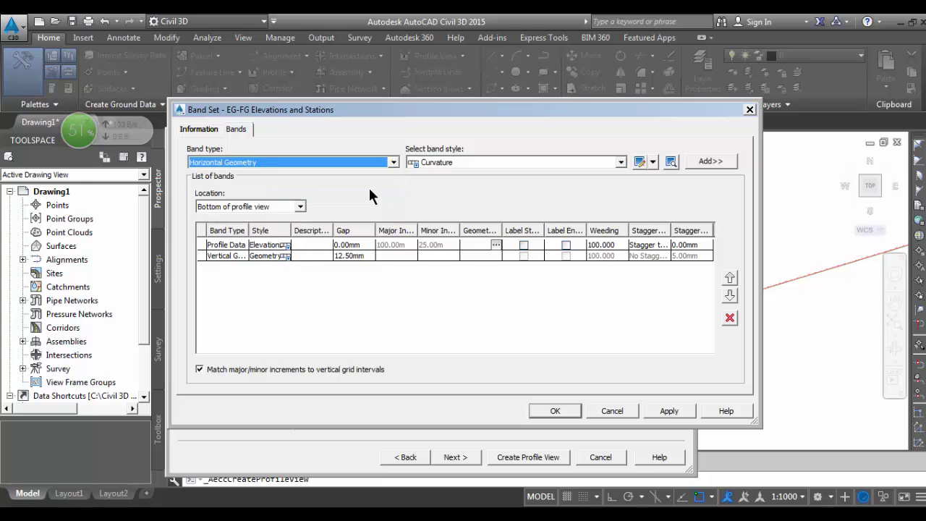
{"action": "left_click", "coordinate": [705, 162]}
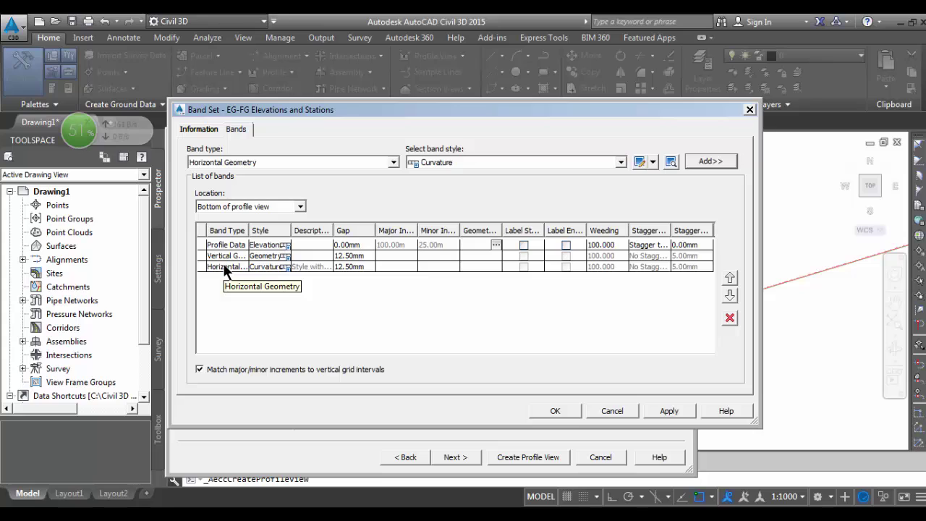
- Open the Geometry style of the Vertical Geometry band for editing
{"action": "left_click", "coordinate": [271, 256]}
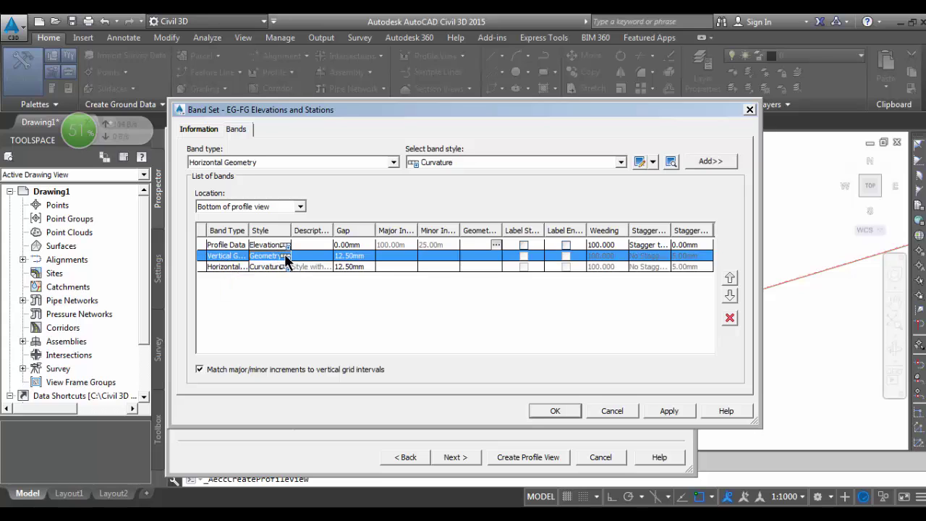
{"action": "left_click", "coordinate": [286, 257]}
{"action": "left_click", "coordinate": [491, 259]}
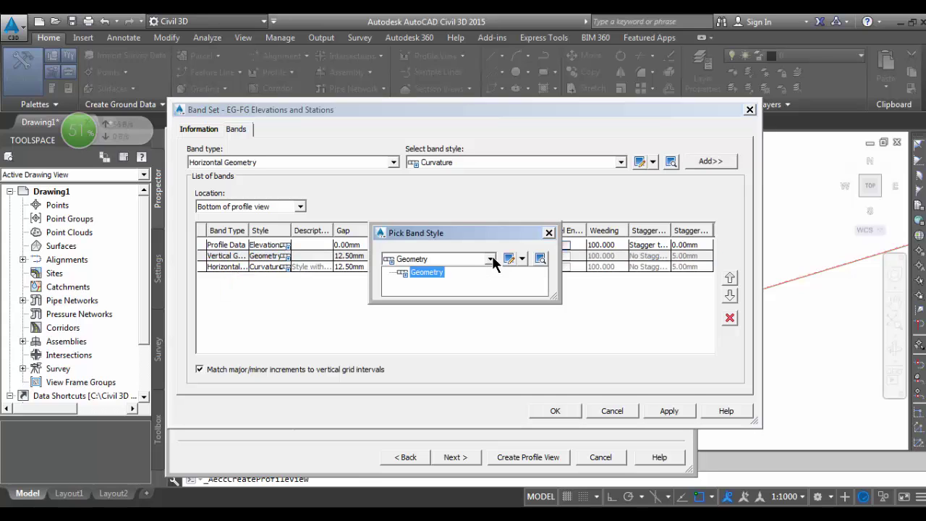
{"action": "left_click", "coordinate": [491, 258]}
{"action": "left_click", "coordinate": [491, 258]}
{"action": "left_click", "coordinate": [491, 259]}
{"action": "left_click", "coordinate": [521, 259]}
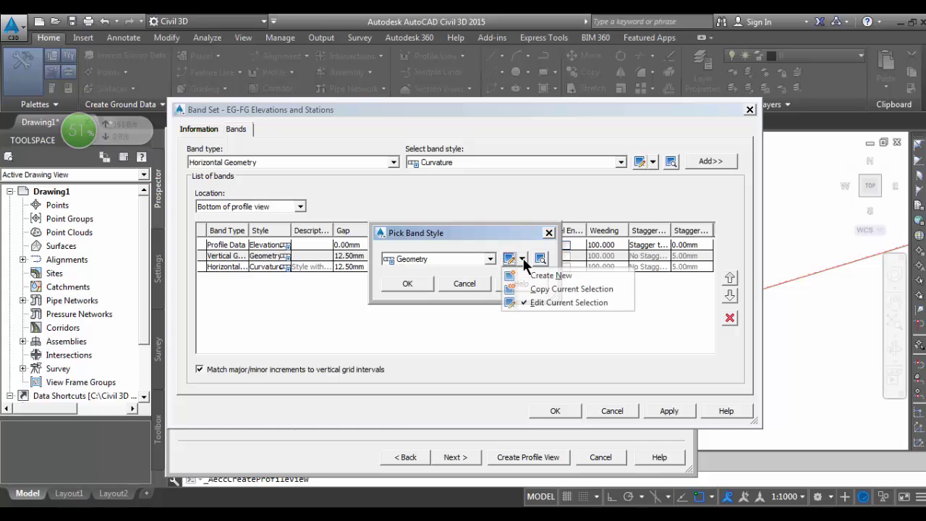
{"action": "left_click", "coordinate": [536, 300]}
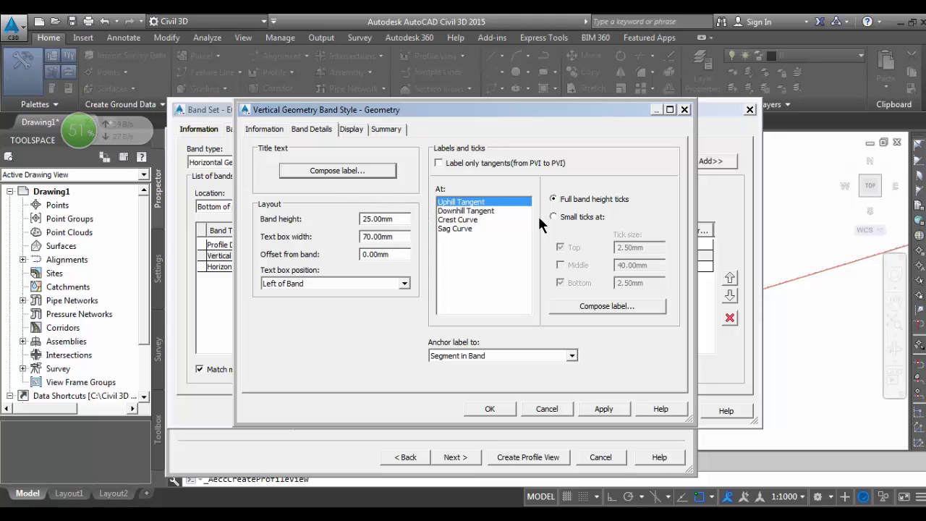
- Clear the text contents of the Up Tangent Length component in the Uphill Tangent label
{"action": "left_click", "coordinate": [622, 306]}
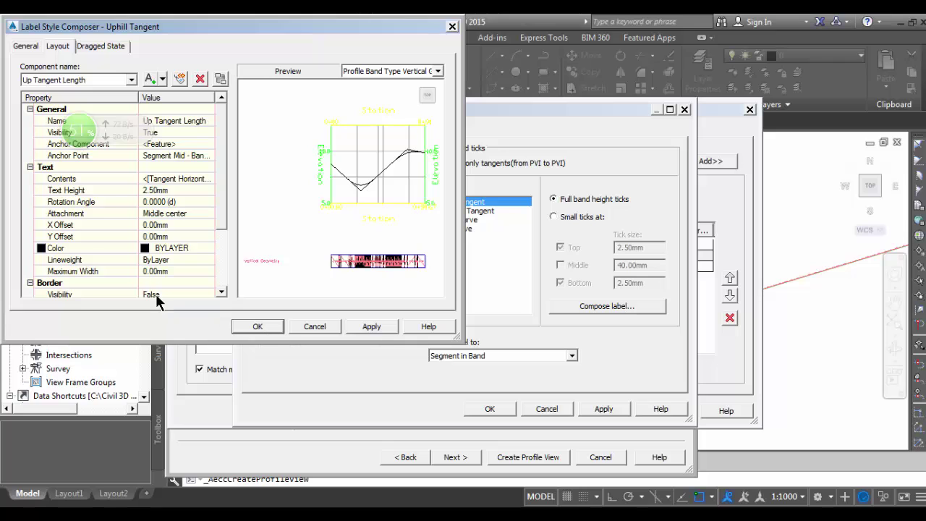
{"action": "left_click", "coordinate": [182, 179]}
{"action": "left_click", "coordinate": [211, 178]}
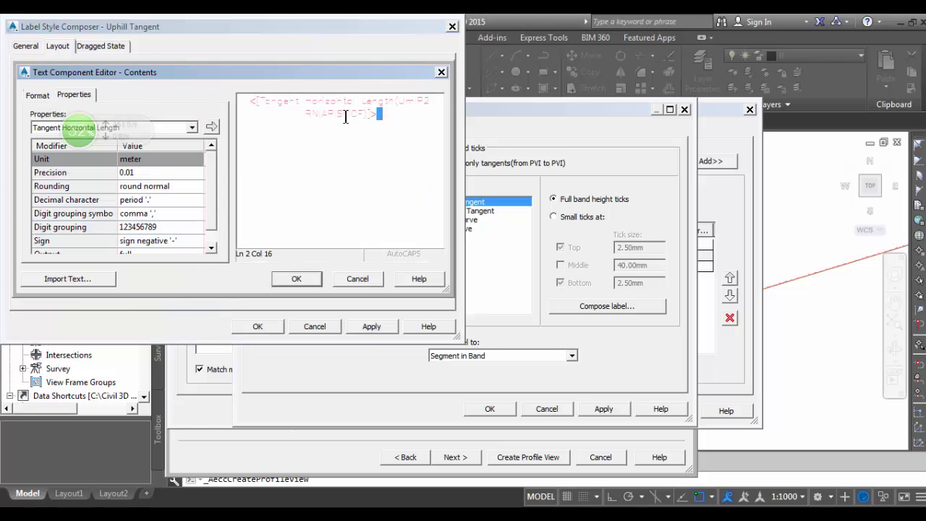
{"action": "left_click_drag", "start_coordinate": [377, 113], "coordinate": [237, 95]}
{"action": "key", "text": "Delete"}
- Insert the Tangent Grade property in per mille format as the Uphill Tangent label's contents and accept the label
{"action": "left_click", "coordinate": [192, 127]}
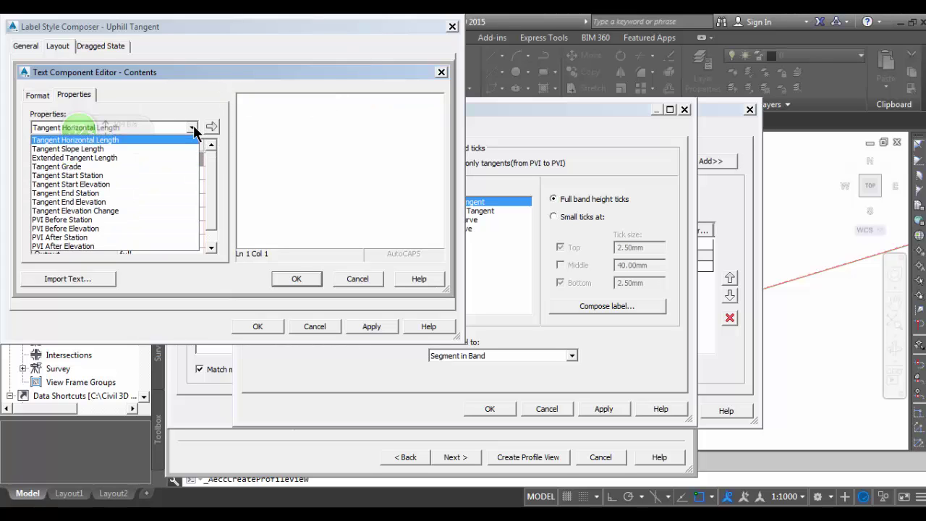
{"action": "left_click", "coordinate": [130, 166]}
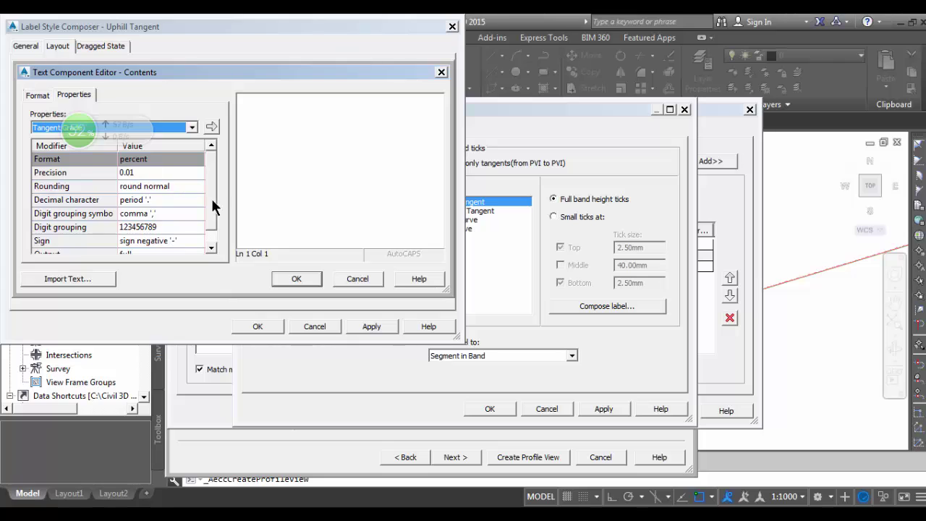
{"action": "left_click", "coordinate": [158, 159]}
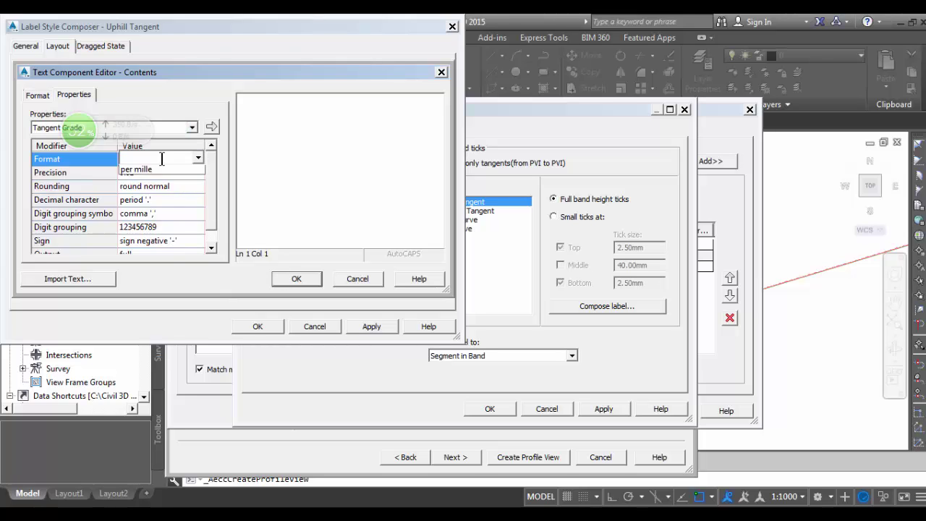
{"action": "left_click", "coordinate": [156, 221]}
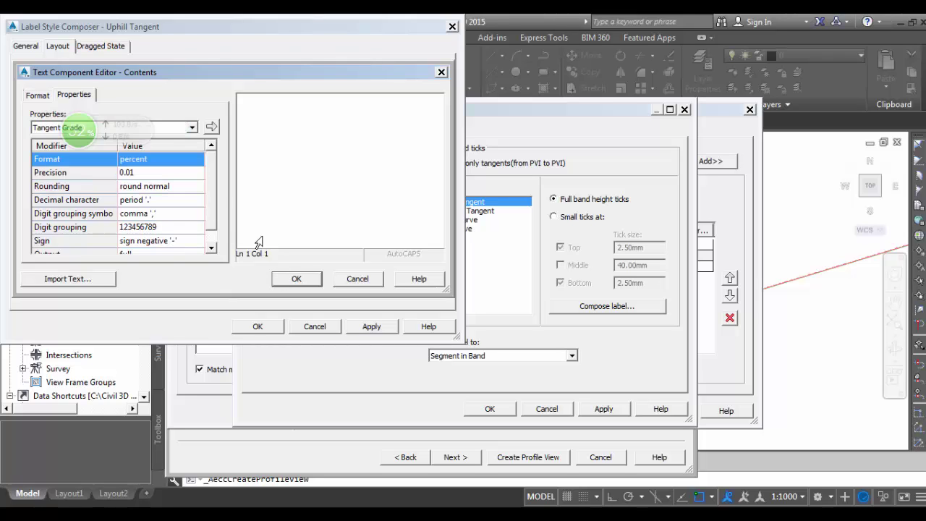
{"action": "left_click", "coordinate": [195, 159]}
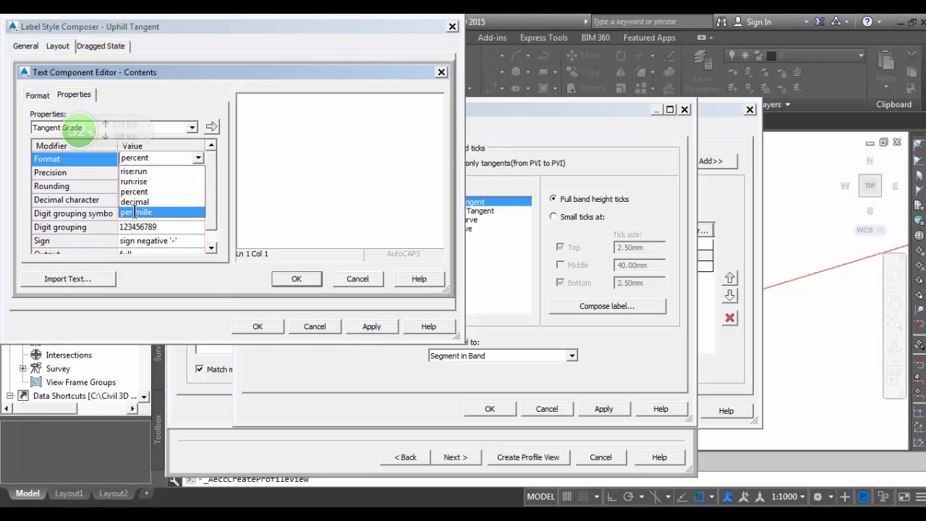
{"action": "left_click", "coordinate": [134, 210]}
{"action": "left_click", "coordinate": [212, 127]}
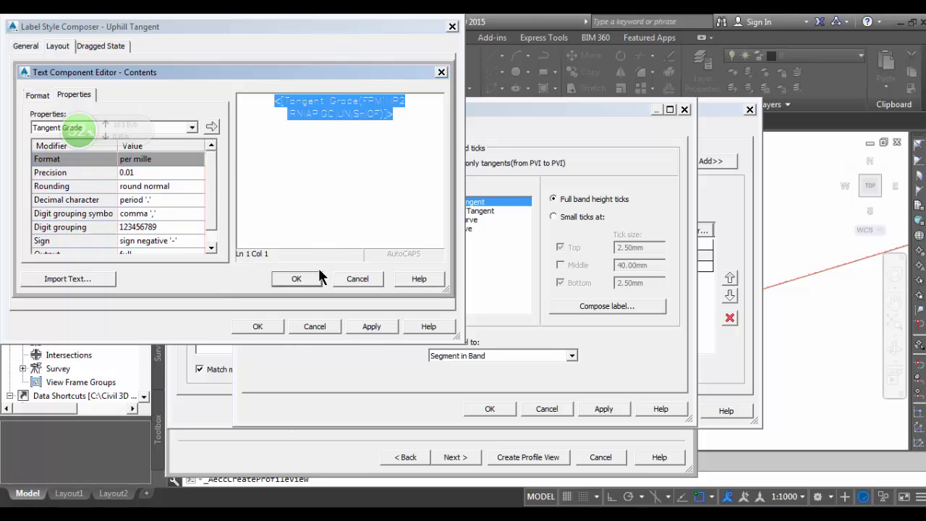
{"action": "left_click", "coordinate": [297, 278]}
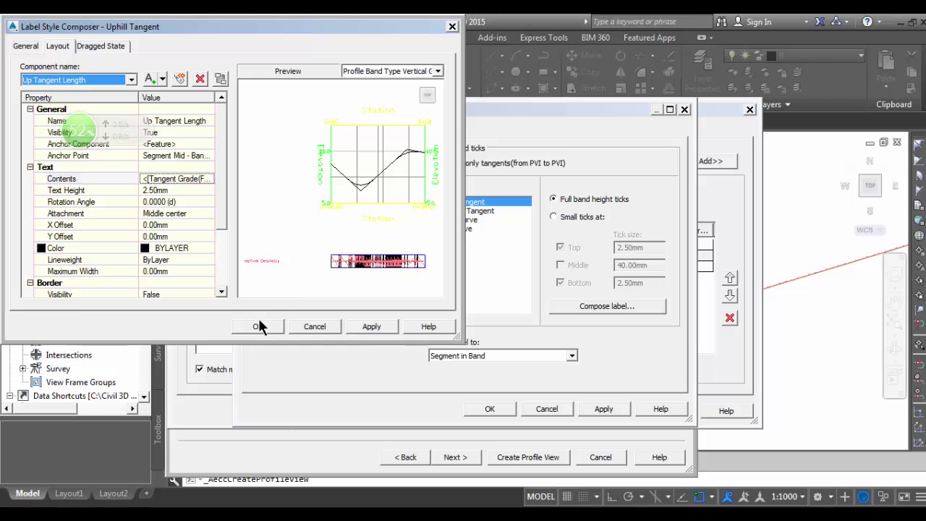
{"action": "left_click", "coordinate": [258, 323]}
- Open the Downhill Tangent label's Down Tangent Length contents and select the existing text expression
{"action": "left_click", "coordinate": [458, 211]}
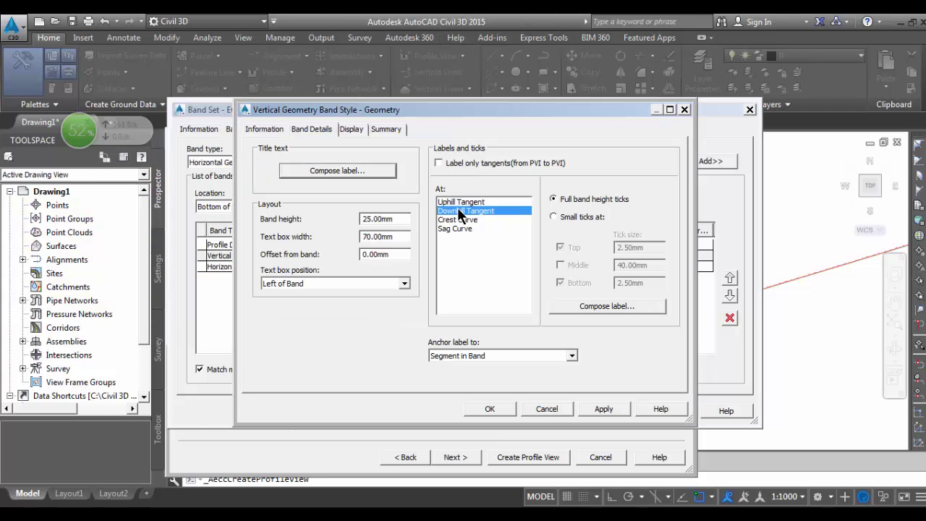
{"action": "left_click", "coordinate": [597, 301]}
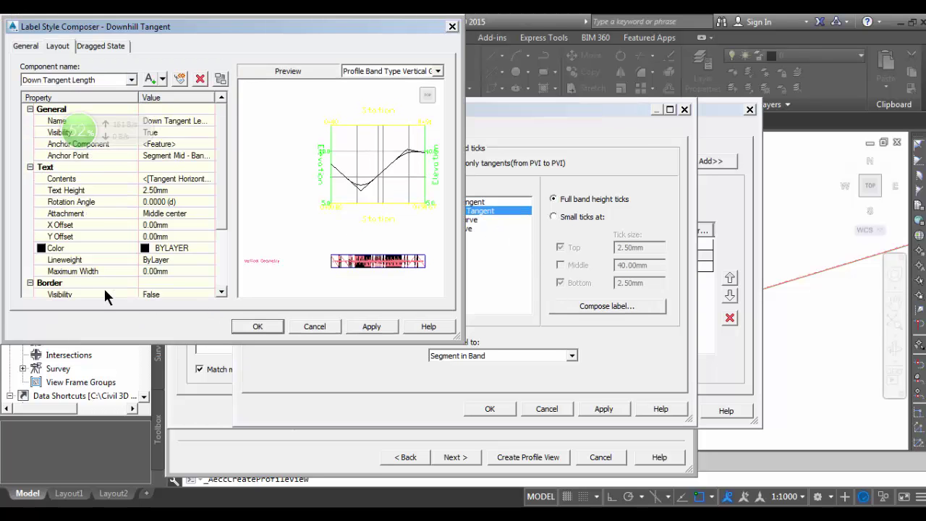
{"action": "left_click", "coordinate": [173, 178]}
{"action": "left_click", "coordinate": [208, 179]}
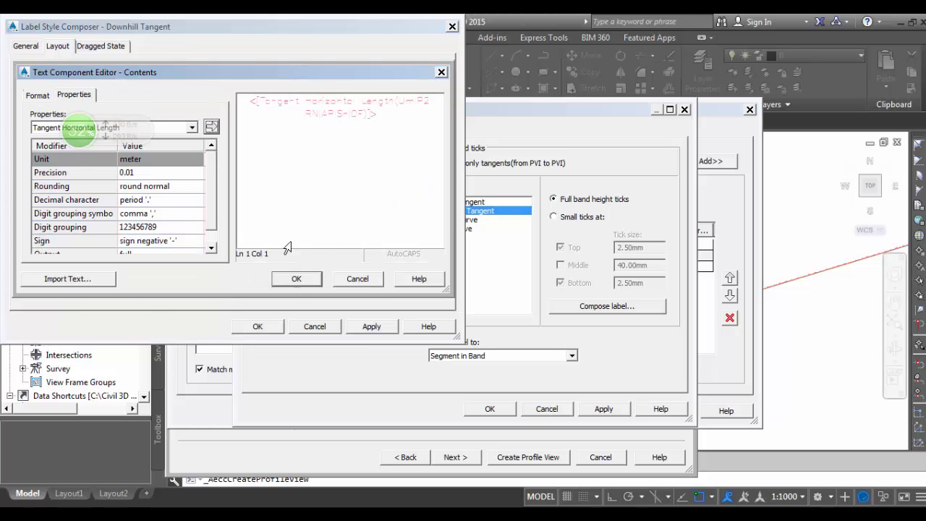
{"action": "mouse_move", "coordinate": [311, 71]}
{"action": "left_mouse_down"}
{"action": "mouse_move", "coordinate": [274, 64]}
{"action": "mouse_move", "coordinate": [322, 84]}
{"action": "left_mouse_up"}
{"action": "left_click_drag", "start_coordinate": [380, 121], "coordinate": [236, 129]}
{"action": "left_click", "coordinate": [178, 166]}
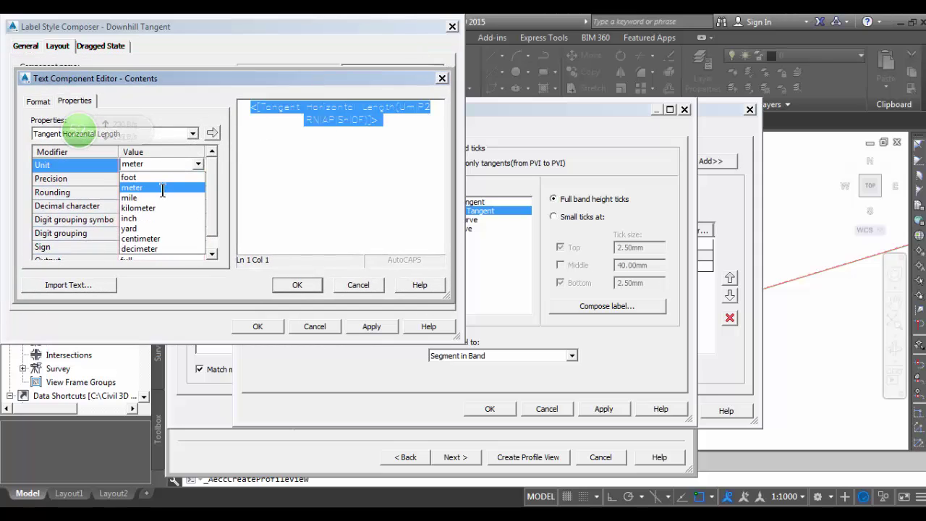
{"action": "left_click", "coordinate": [161, 186]}
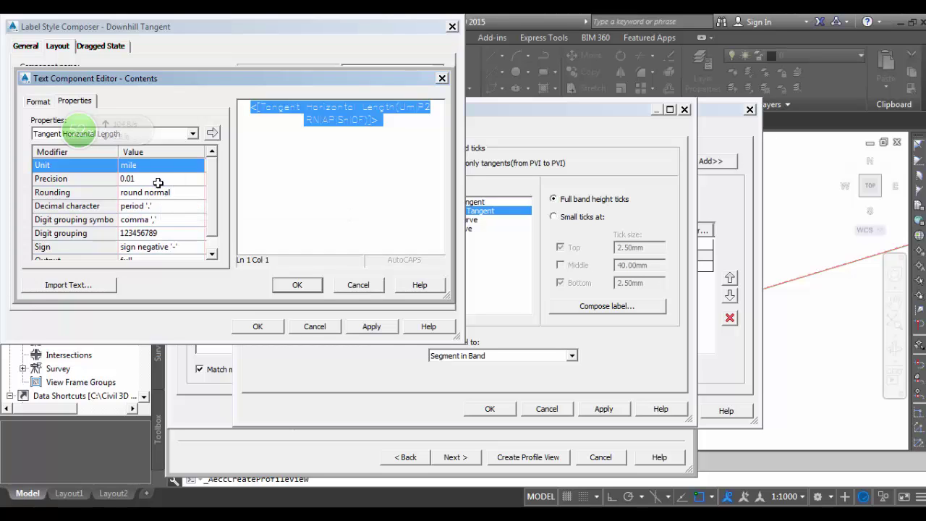
{"action": "left_click", "coordinate": [158, 182]}
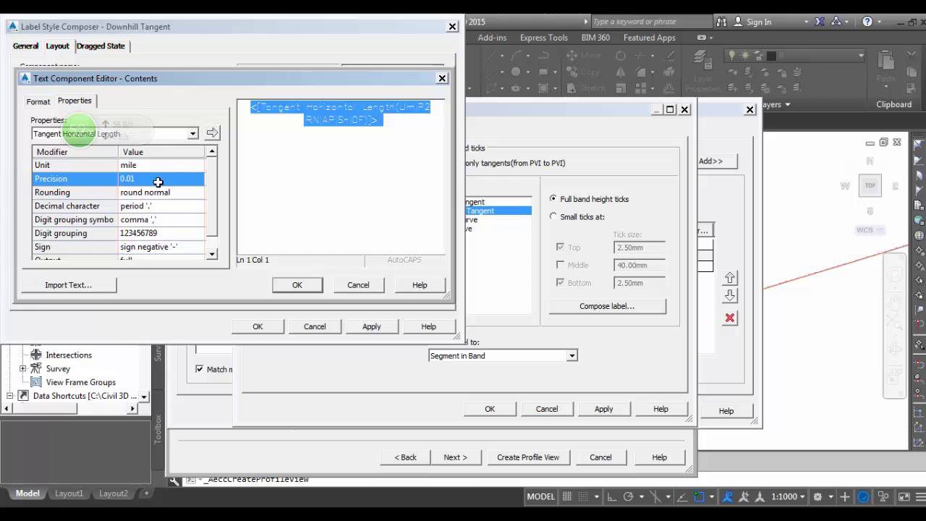
- Replace the selected Downhill Tangent text with the Tangent Grade property in per mille format and accept the label
{"action": "left_click", "coordinate": [181, 134]}
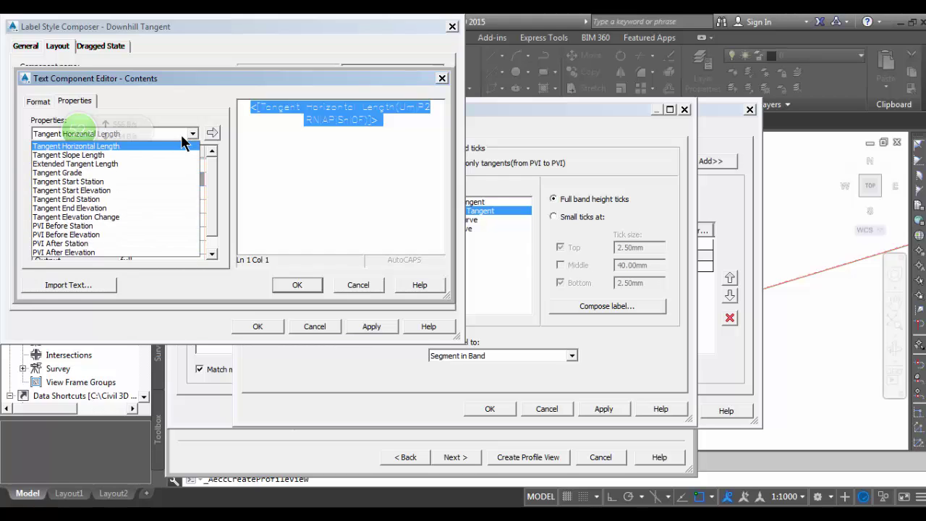
{"action": "left_click", "coordinate": [131, 175]}
{"action": "left_click", "coordinate": [164, 166]}
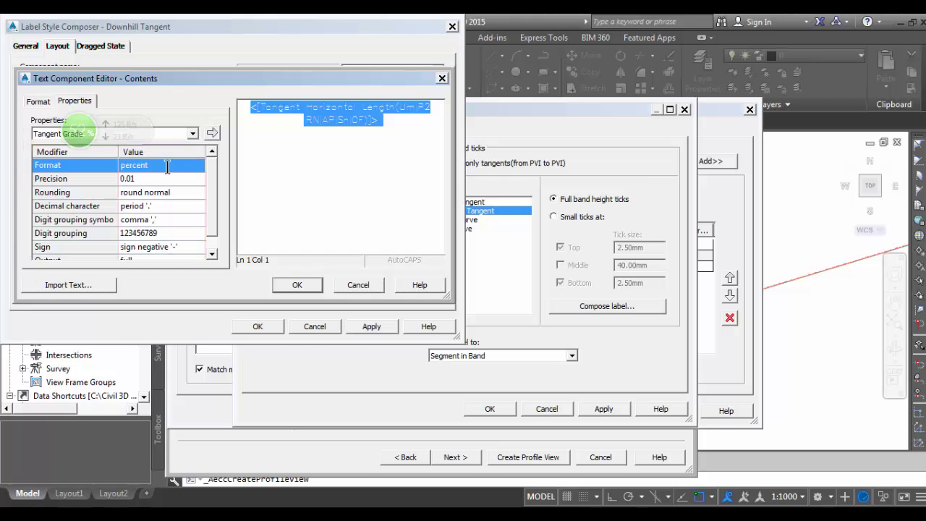
{"action": "left_click", "coordinate": [164, 165]}
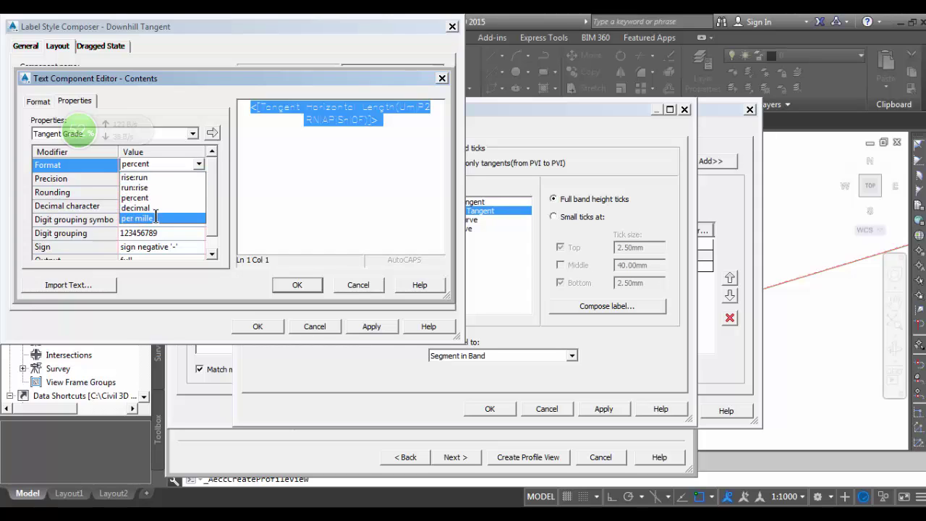
{"action": "left_click", "coordinate": [155, 218]}
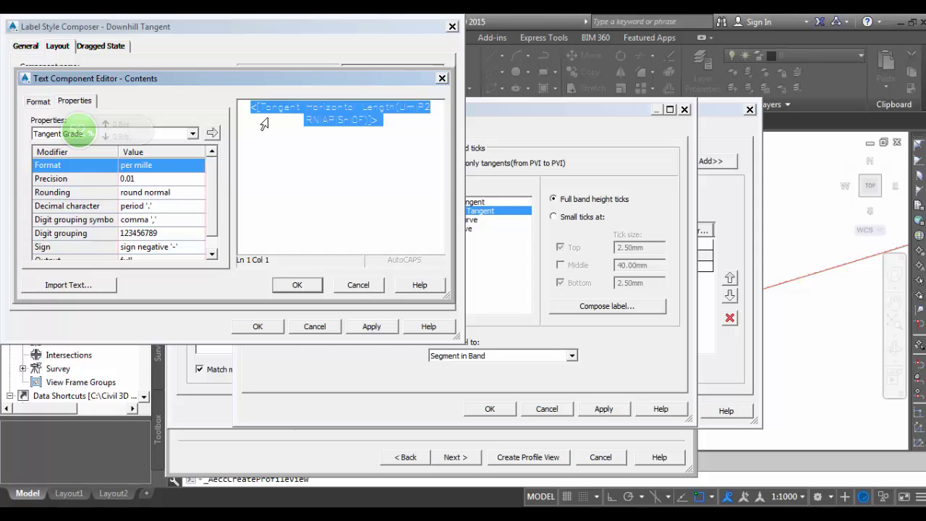
{"action": "left_click", "coordinate": [211, 133]}
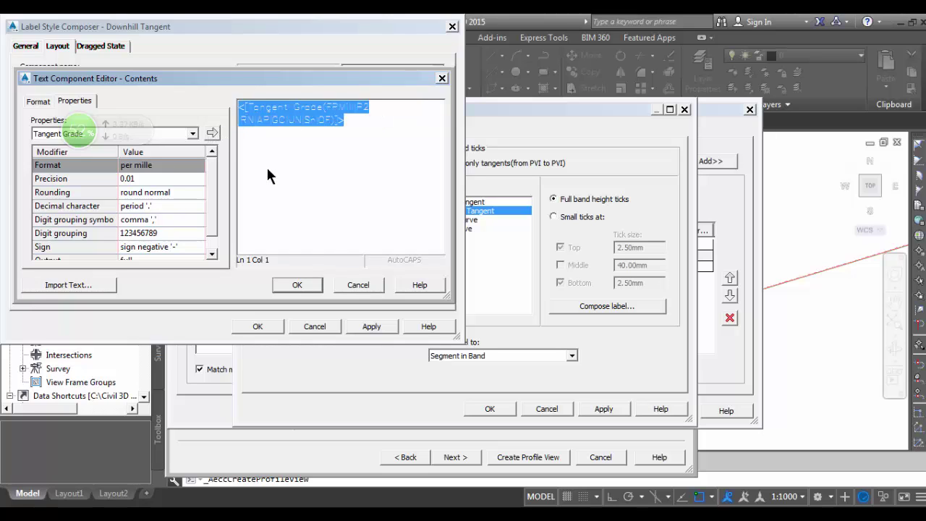
{"action": "left_click", "coordinate": [299, 282]}
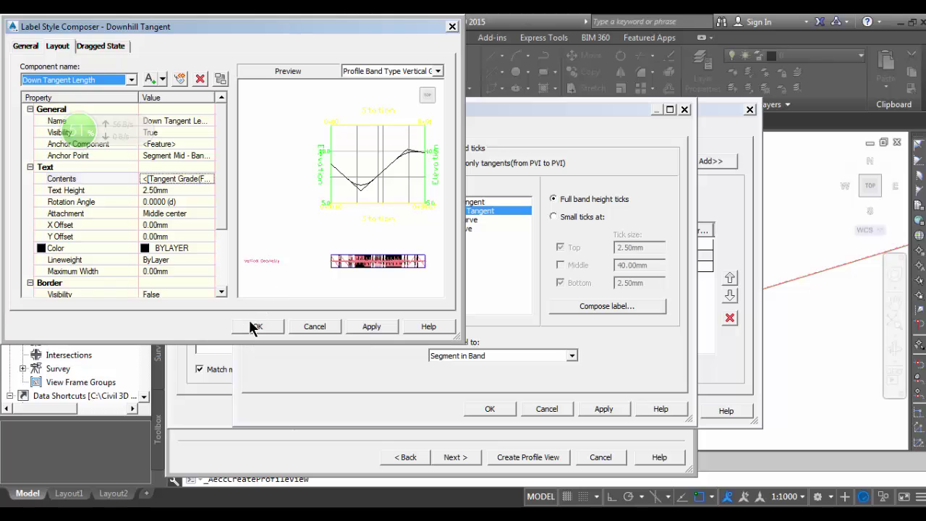
{"action": "left_click", "coordinate": [253, 327]}
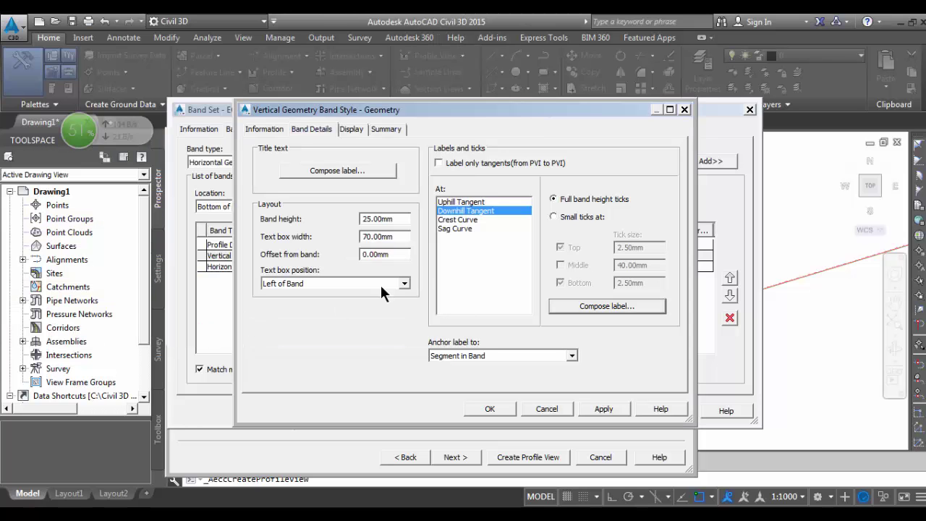
- Replace the Crest Curve label's contents with "L=" followed by the Profile Curve Length property in meters
{"action": "left_click", "coordinate": [458, 220]}
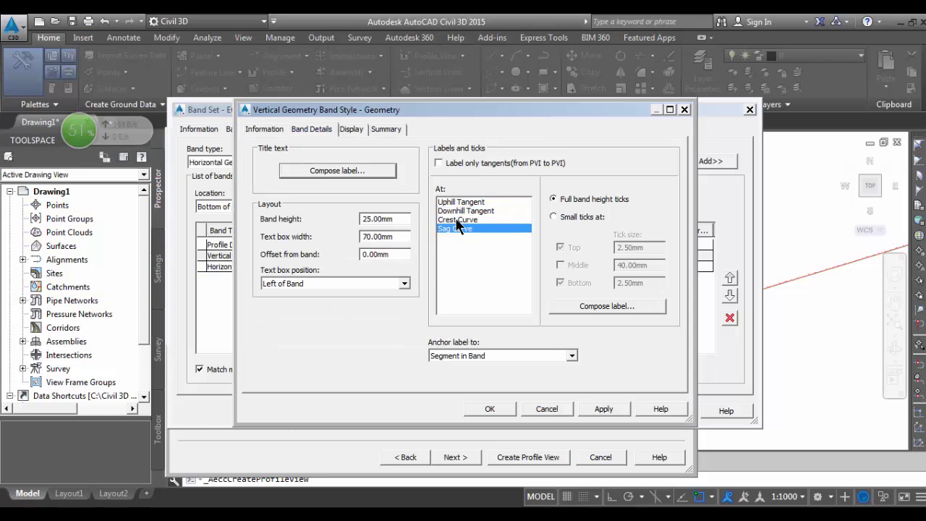
{"action": "left_click", "coordinate": [596, 306]}
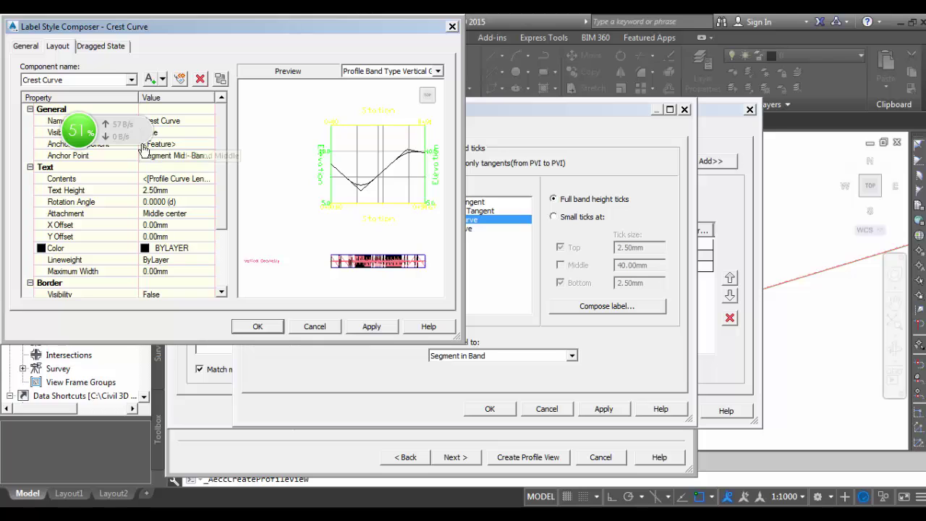
{"action": "left_click", "coordinate": [184, 179]}
{"action": "left_click", "coordinate": [209, 179]}
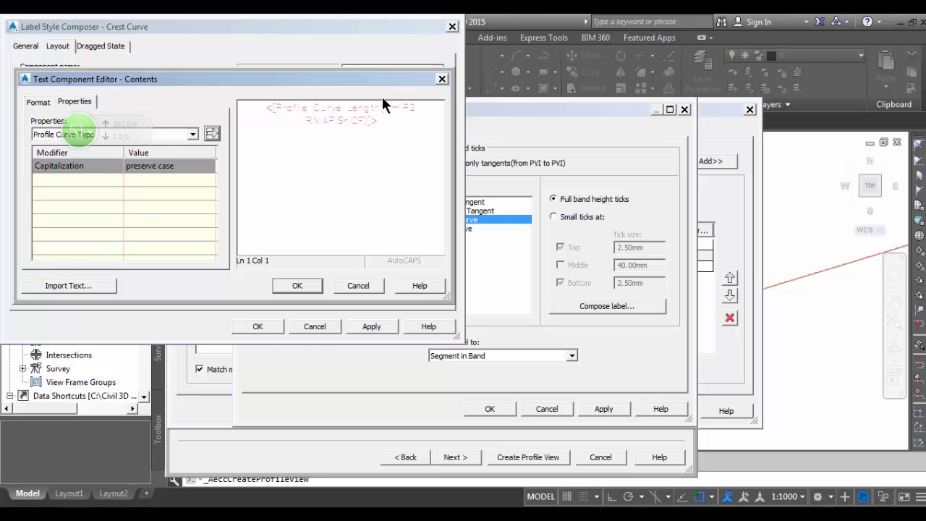
{"action": "left_click", "coordinate": [268, 109]}
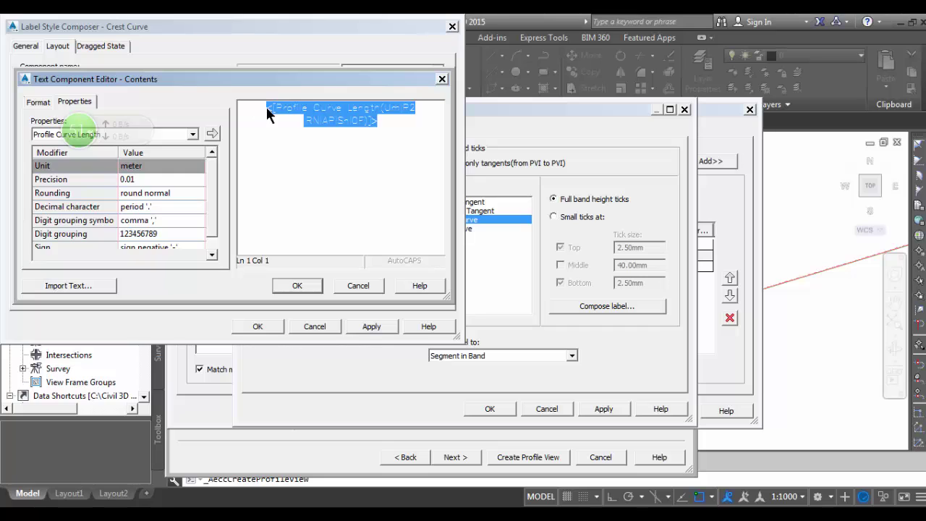
{"action": "left_click", "coordinate": [266, 107]}
{"action": "type", "text": "L="}
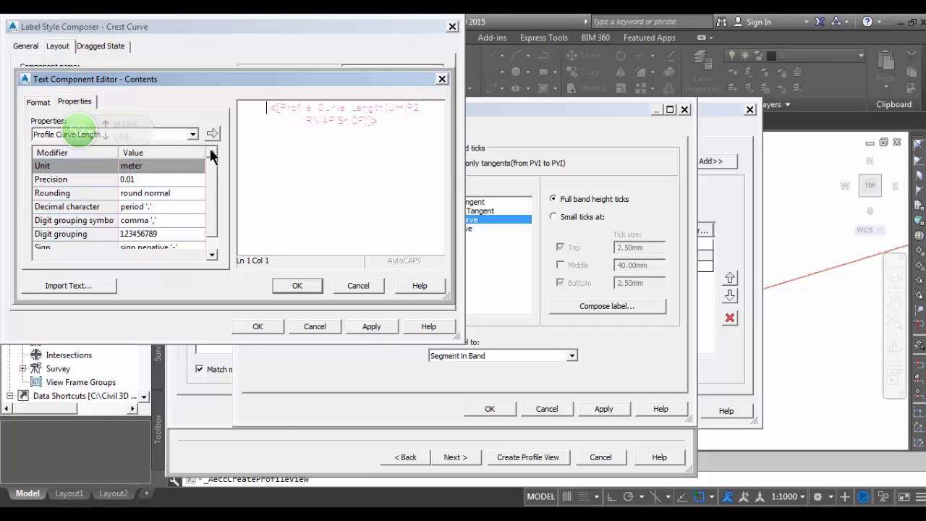
{"action": "key", "text": "Right"}
{"action": "double_click", "coordinate": [259, 113]}
{"action": "key", "text": "Delete"}
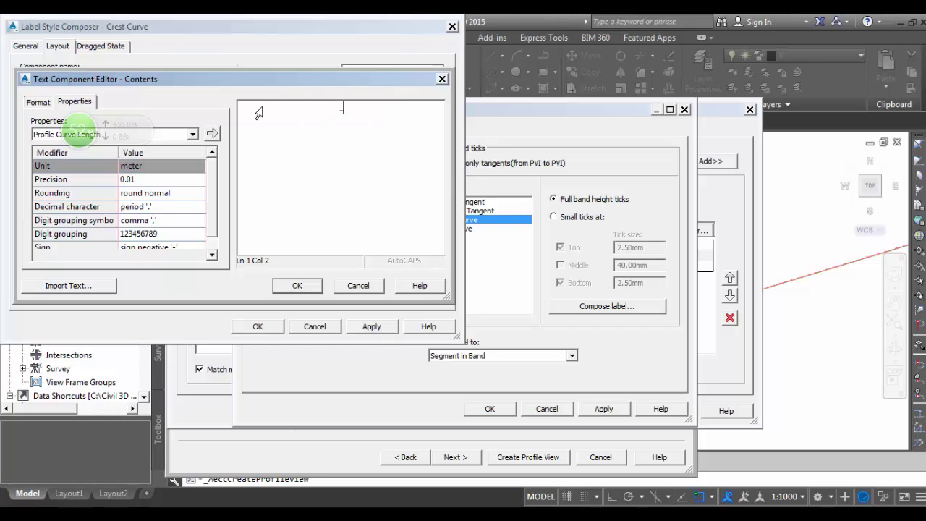
{"action": "type", "text": "="}
{"action": "left_click", "coordinate": [216, 132]}
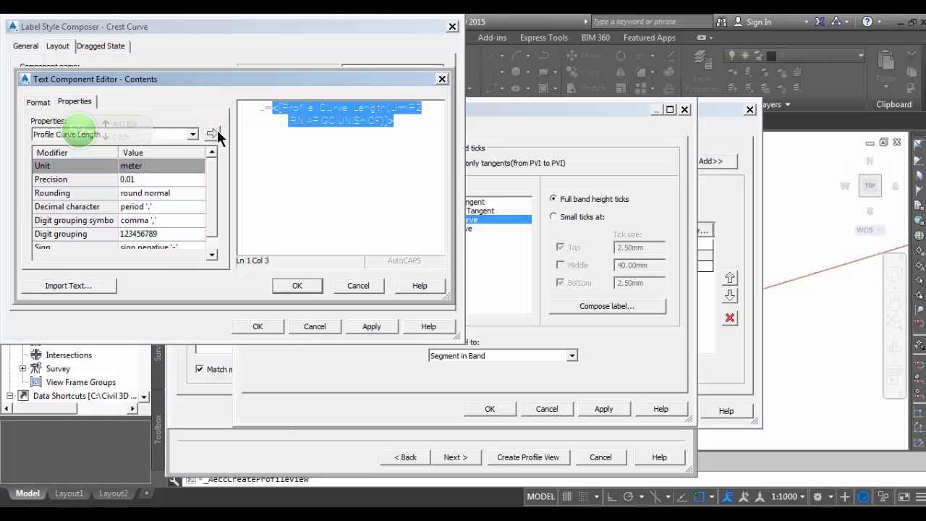
- Add a new line "G1=" followed by the Grade In property in per mille format to the Crest Curve contents
{"action": "left_click", "coordinate": [420, 135]}
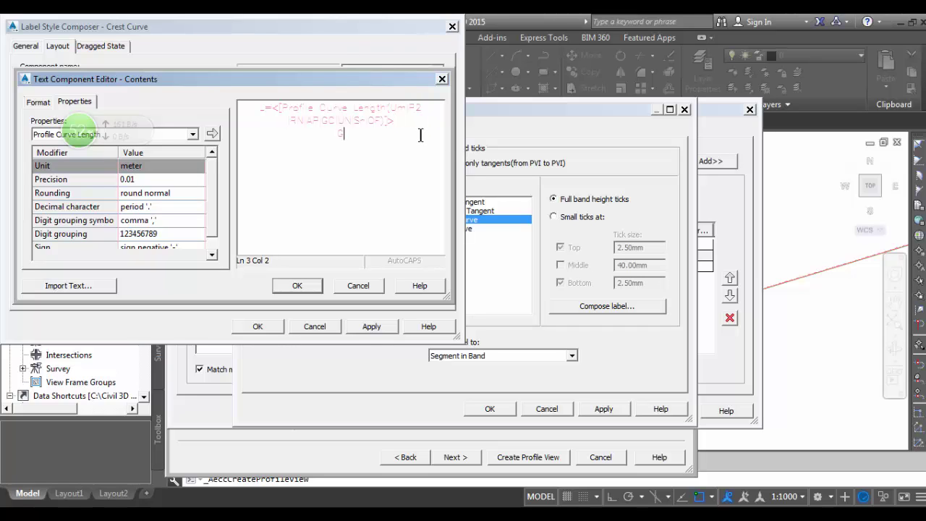
{"action": "type", "text": "G'="}
{"action": "left_click", "coordinate": [193, 134]}
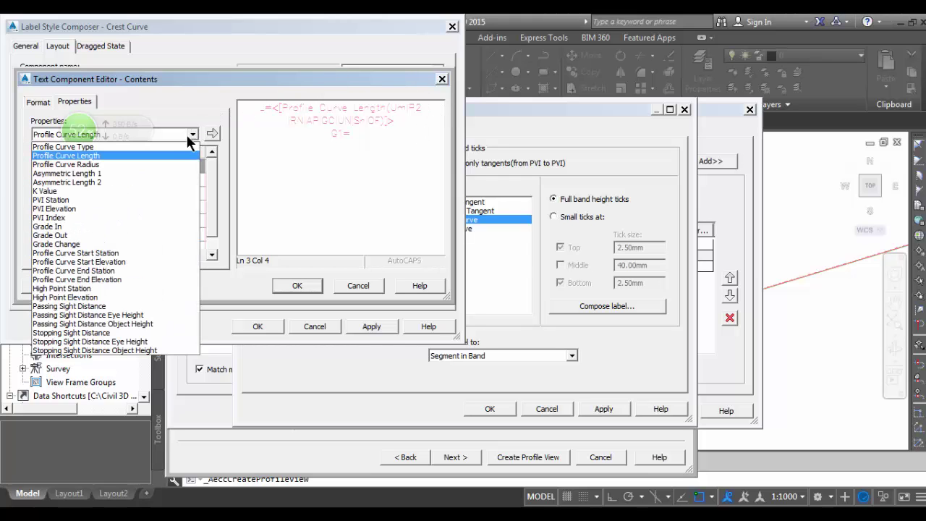
{"action": "left_click", "coordinate": [107, 227]}
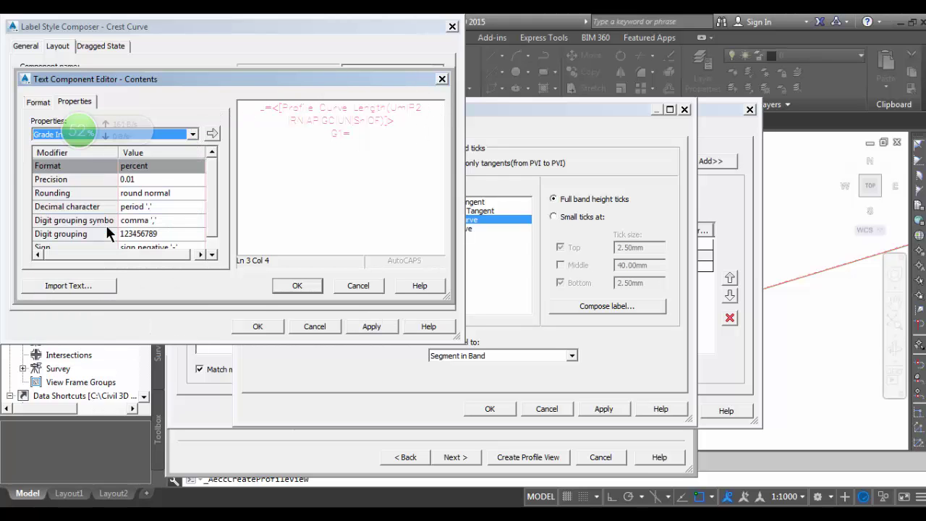
{"action": "left_click", "coordinate": [168, 171]}
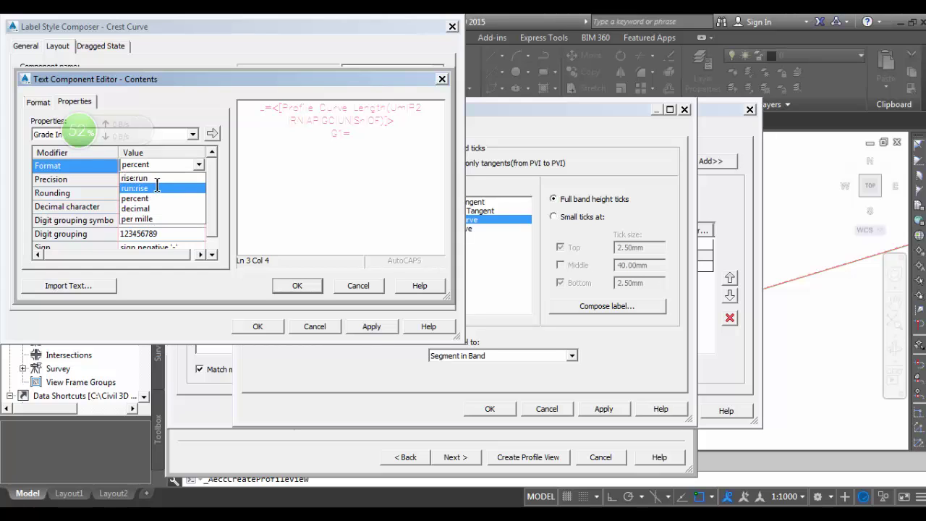
{"action": "left_click", "coordinate": [156, 220]}
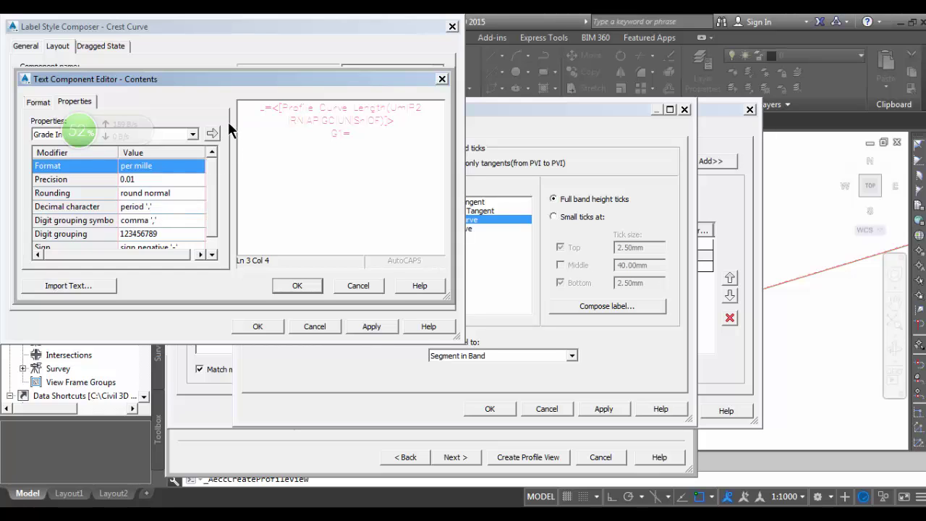
{"action": "left_click", "coordinate": [212, 133]}
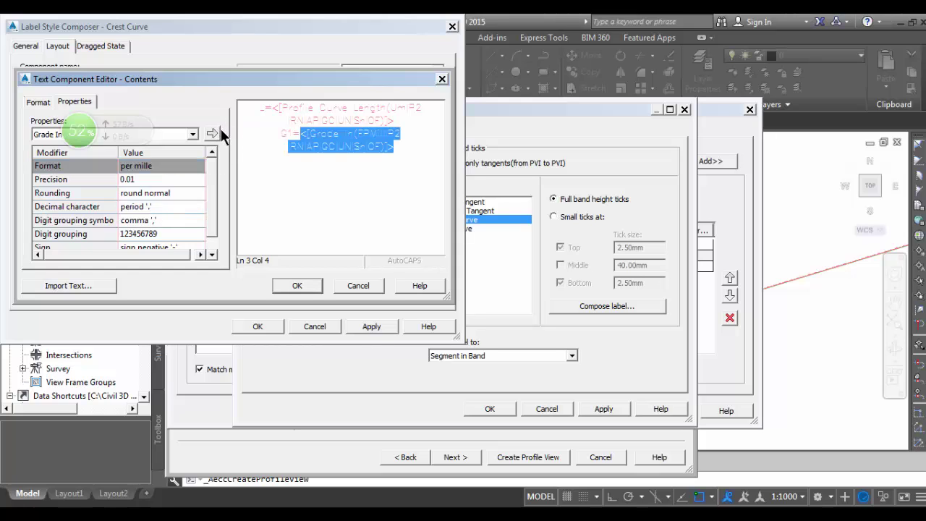
- Add a new line "G2=" followed by the Grade Out property in percent format to the Crest Curve contents and accept the label
{"action": "left_click", "coordinate": [407, 145]}
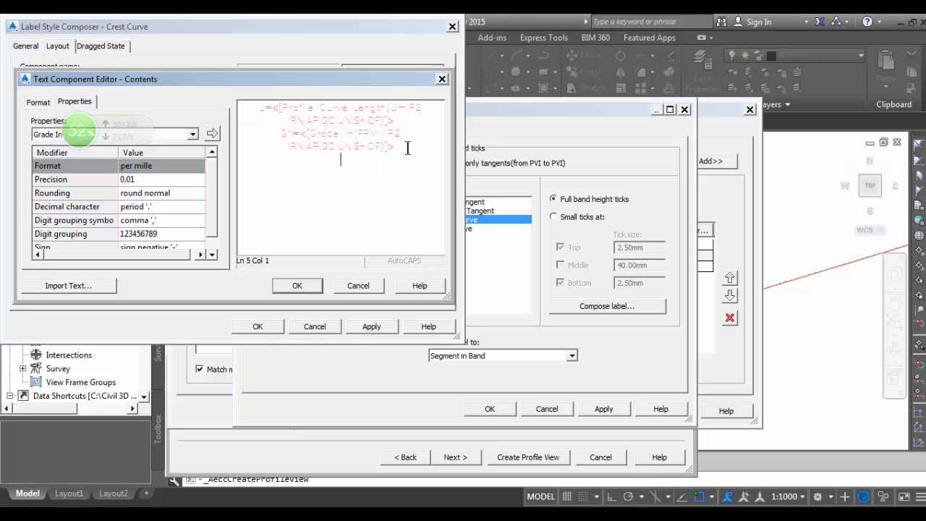
{"action": "type", "text": "G2="}
{"action": "left_click", "coordinate": [192, 134]}
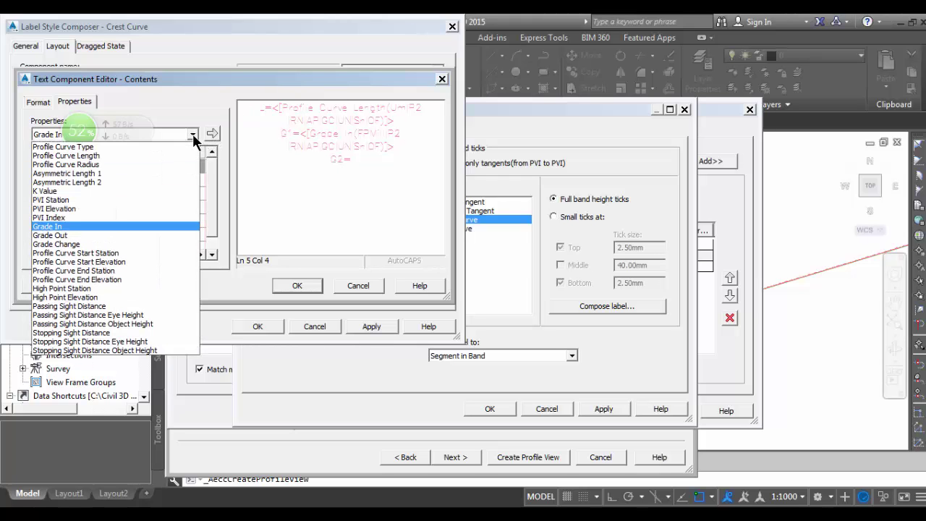
{"action": "left_click", "coordinate": [123, 235]}
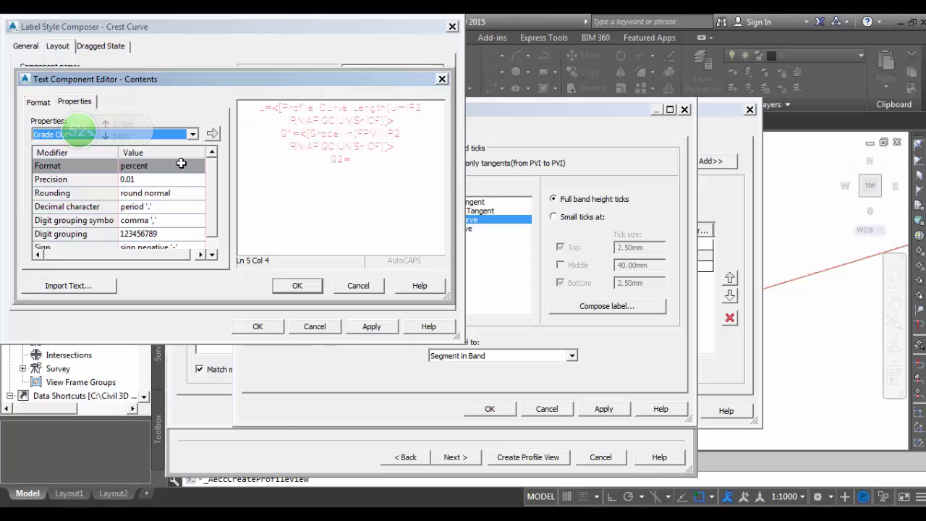
{"action": "left_click", "coordinate": [212, 134]}
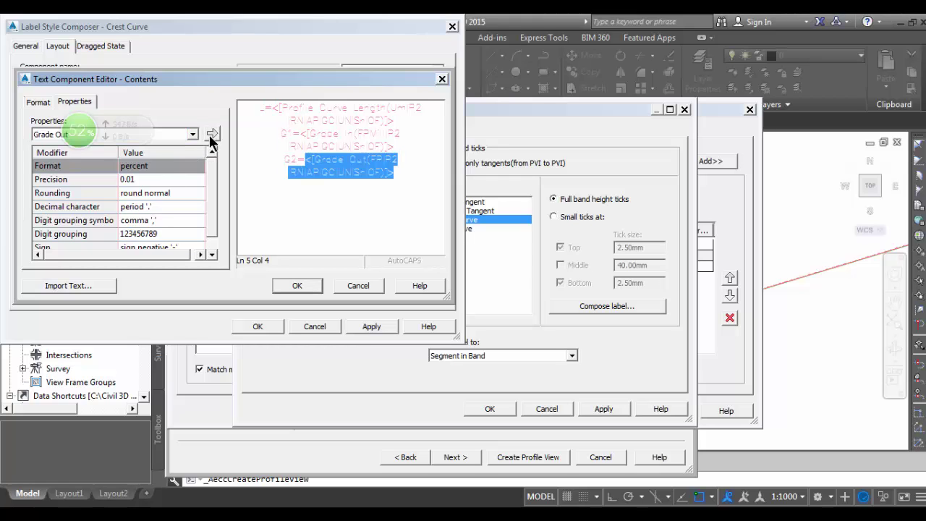
{"action": "left_click", "coordinate": [303, 289]}
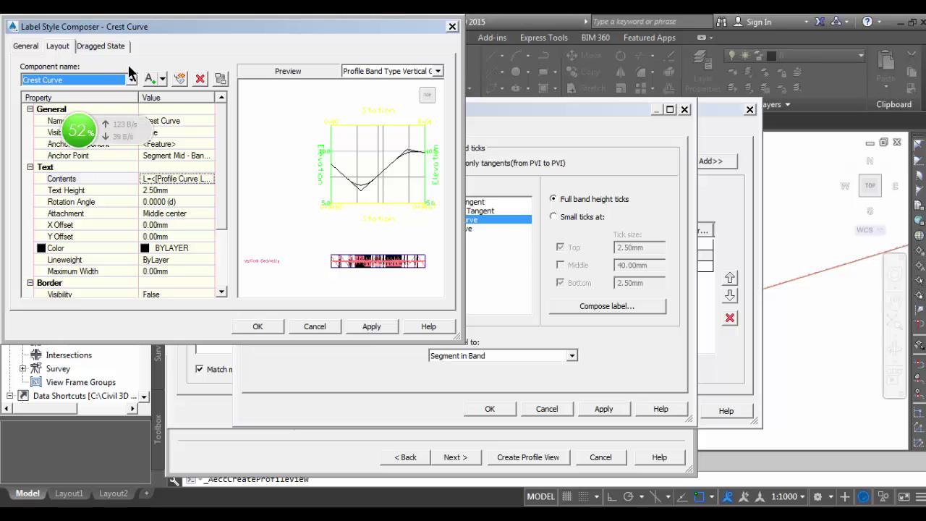
{"action": "left_click", "coordinate": [245, 321]}
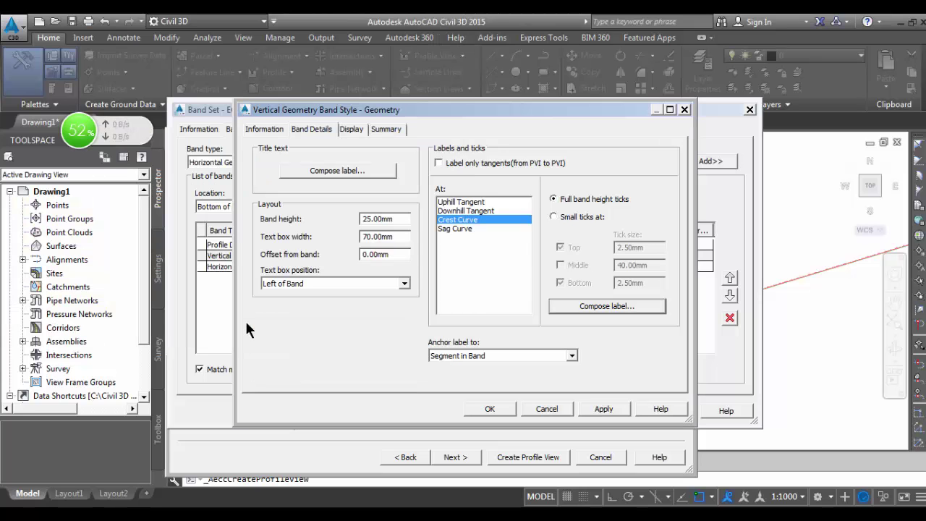
- Replace the Sag Curve label's contents with "L=" followed by the Profile Curve Length property in meters
{"action": "key", "text": "Down"}
{"action": "left_click", "coordinate": [599, 304]}
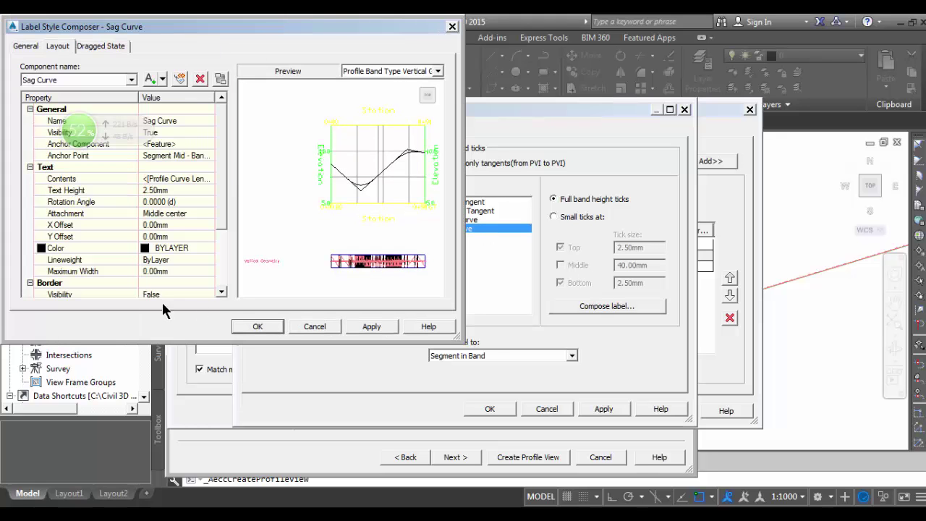
{"action": "left_click", "coordinate": [193, 179]}
{"action": "left_click", "coordinate": [208, 178]}
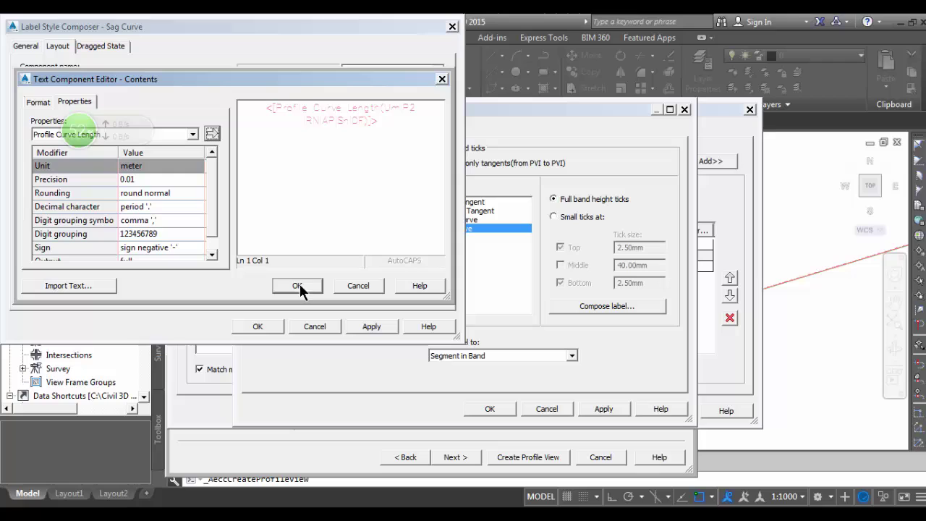
{"action": "triple_click", "coordinate": [257, 118]}
{"action": "key", "text": "Delete"}
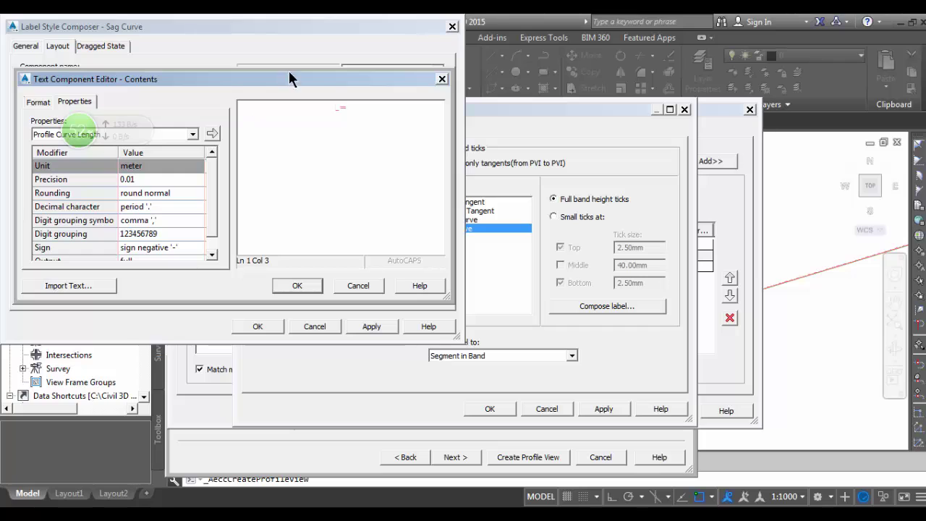
{"action": "left_click", "coordinate": [212, 133]}
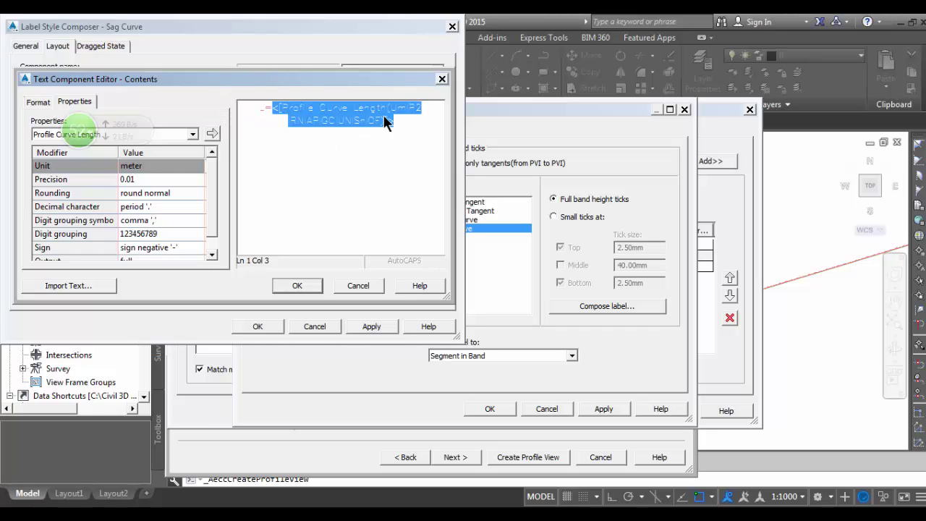
- Add a new line "G1=" followed by the Grade In property in percent format to the Sag Curve contents
{"action": "left_click", "coordinate": [411, 132]}
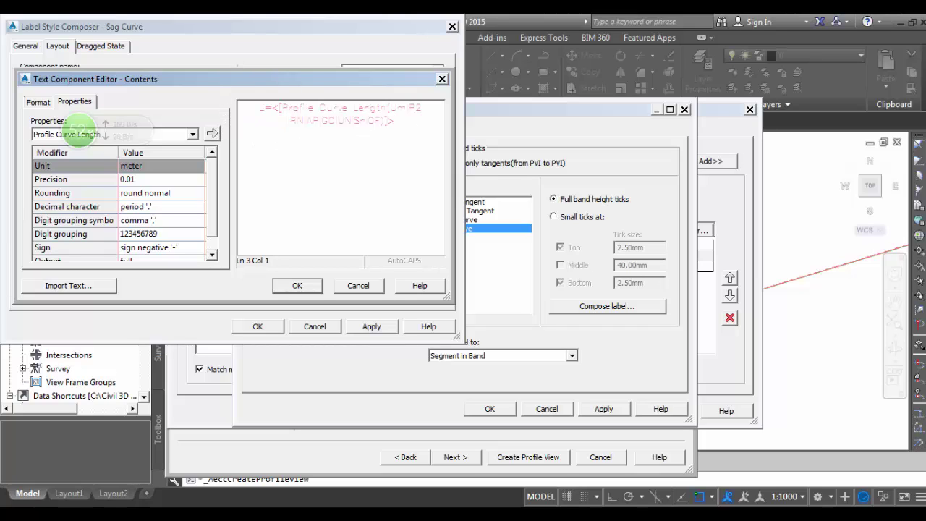
{"action": "type", "text": "G1="}
{"action": "left_click", "coordinate": [193, 136]}
{"action": "left_click", "coordinate": [100, 216]}
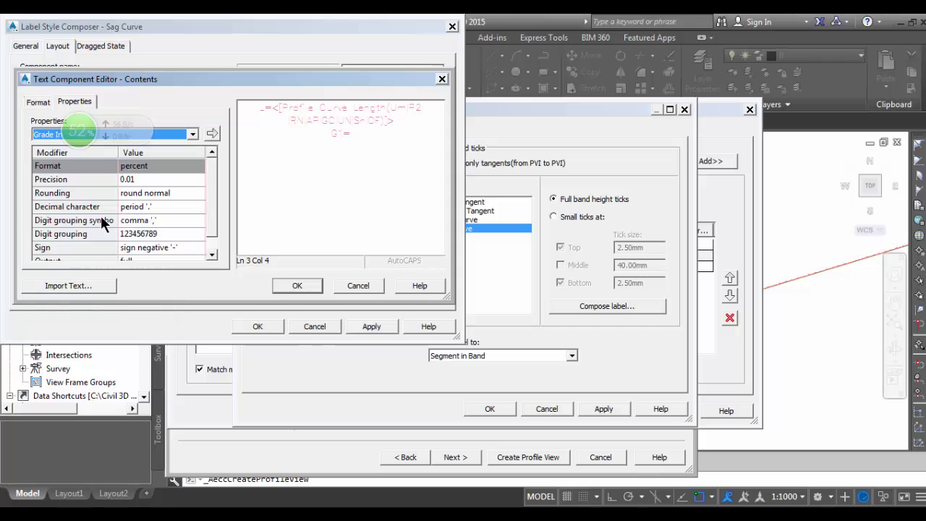
{"action": "left_click", "coordinate": [212, 136]}
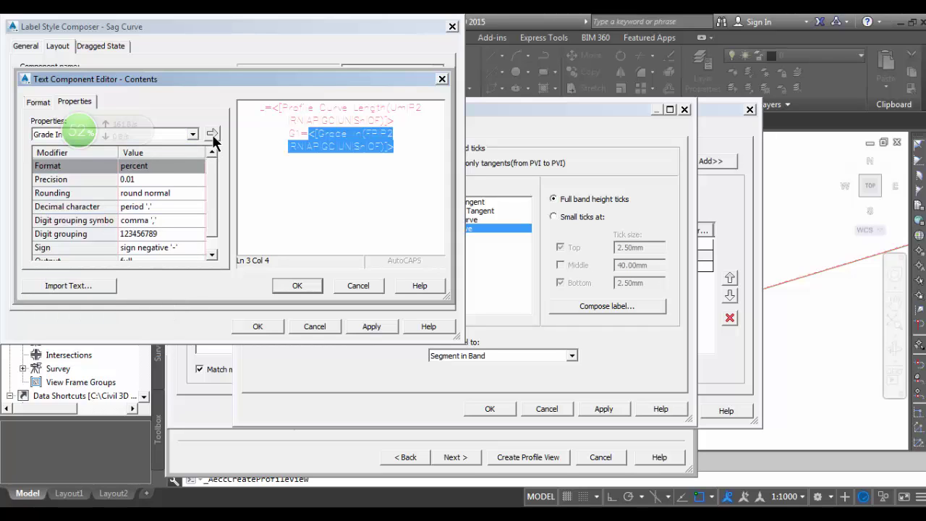
- Add a "G2=" line to the Sag Curve contents and replace the Grade In expression after "G1=" with its per mille version
{"action": "key", "text": "End"}
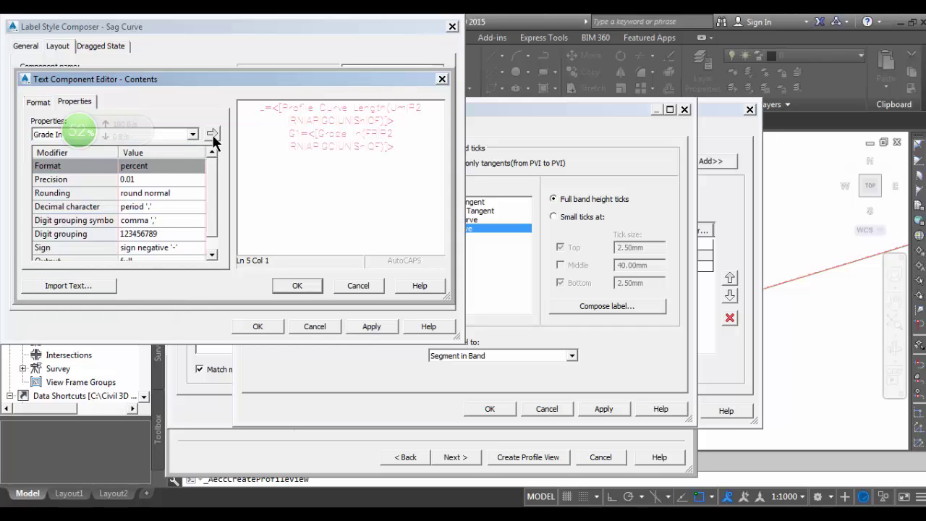
{"action": "type", "text": "G2="}
{"action": "left_click", "coordinate": [193, 133]}
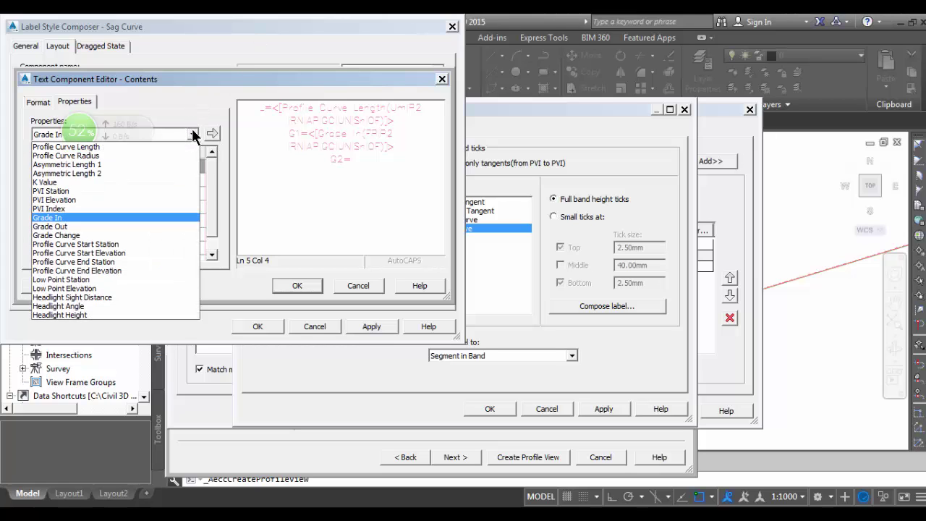
{"action": "left_click", "coordinate": [193, 134]}
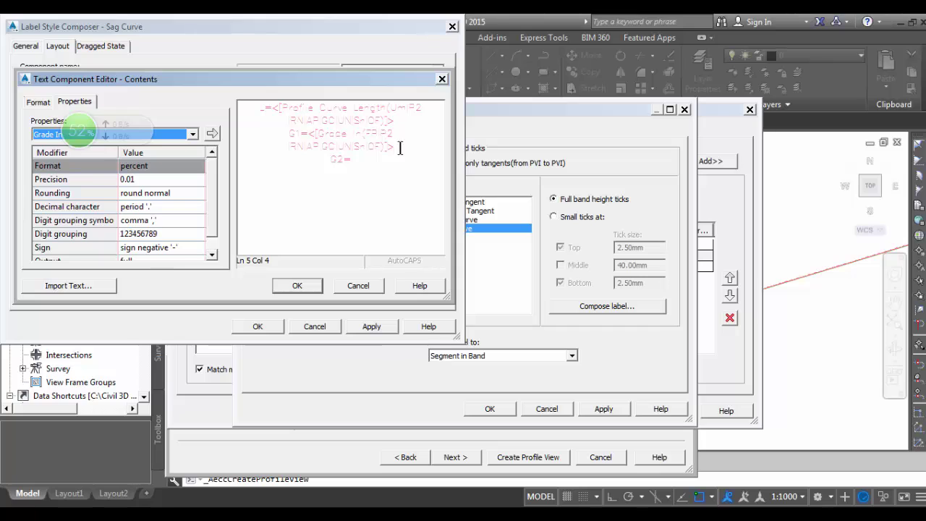
{"action": "left_click_drag", "start_coordinate": [398, 147], "coordinate": [325, 138]}
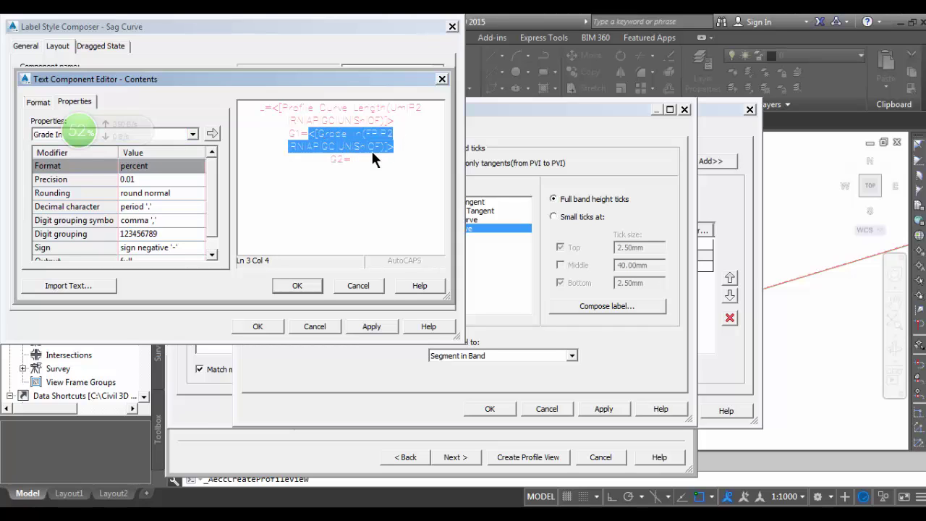
{"action": "key", "text": "Delete"}
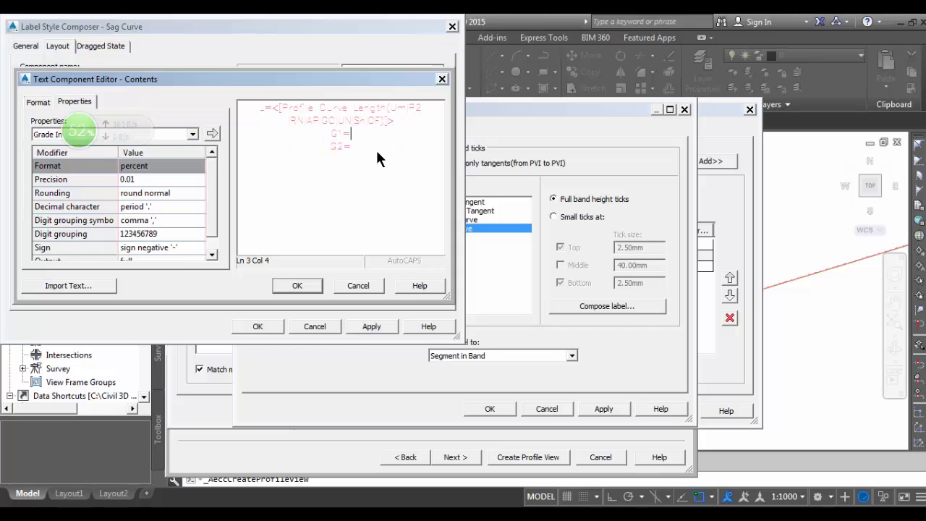
{"action": "left_click", "coordinate": [173, 165]}
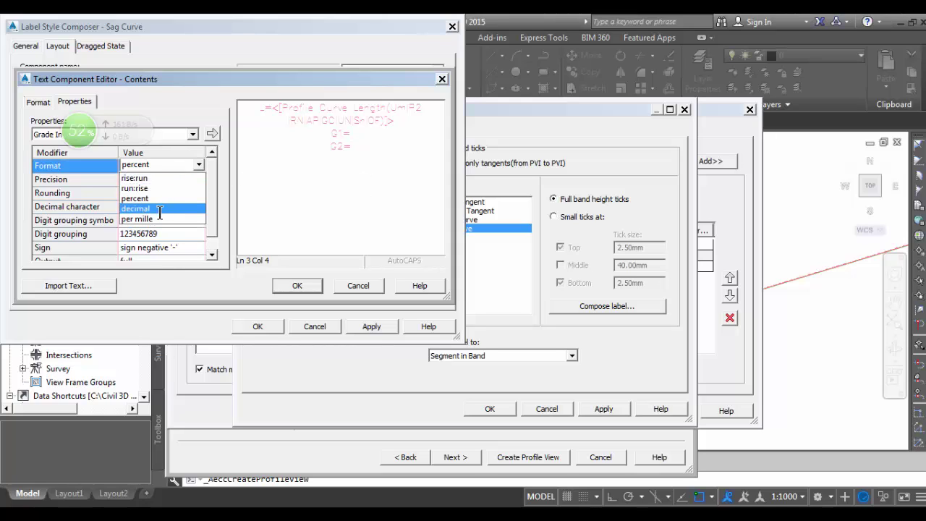
{"action": "left_click", "coordinate": [145, 219]}
{"action": "left_click", "coordinate": [212, 135]}
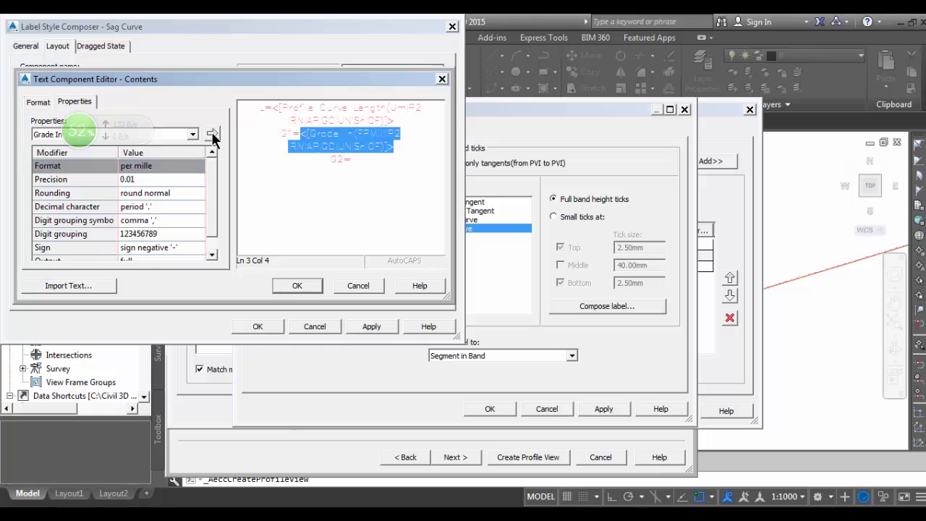
- Insert the Grade Out property in per mille format after "G2=" and accept the Sag Curve label
{"action": "left_click", "coordinate": [192, 134]}
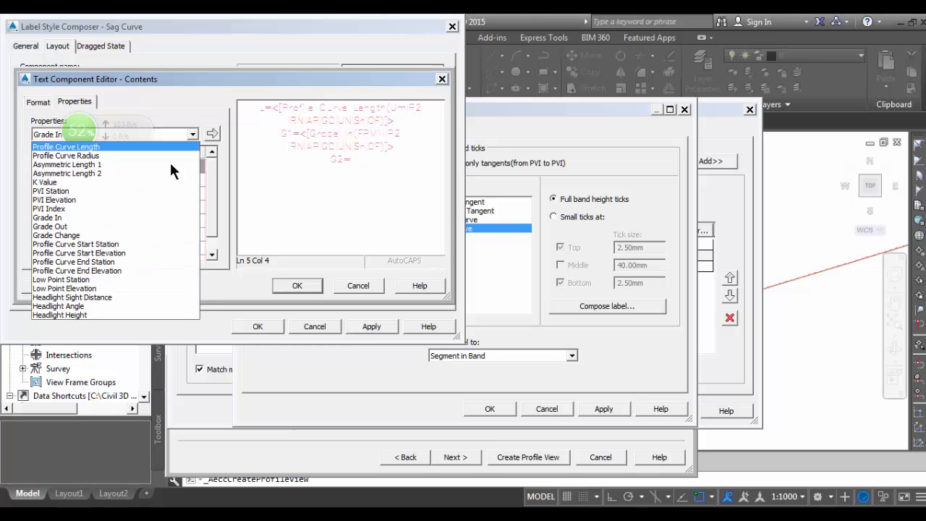
{"action": "left_click", "coordinate": [100, 226]}
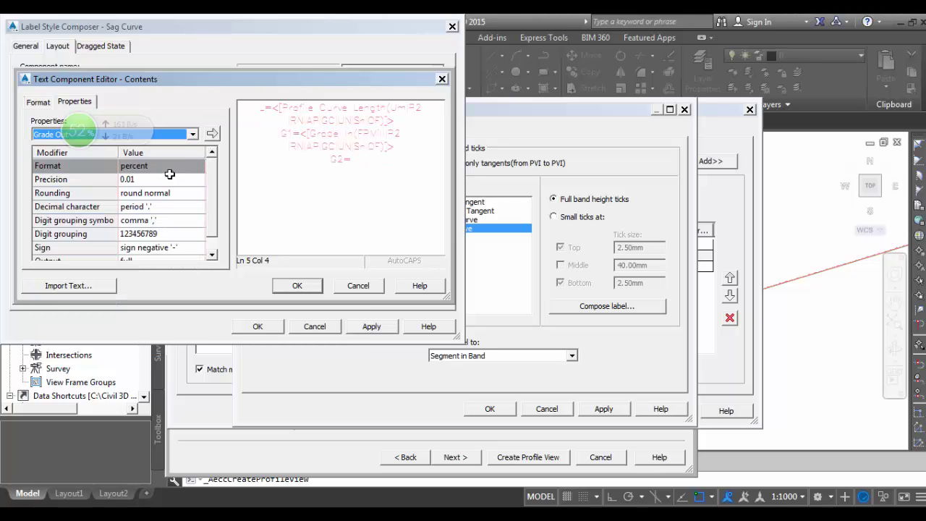
{"action": "left_click", "coordinate": [168, 166]}
{"action": "left_click", "coordinate": [157, 218]}
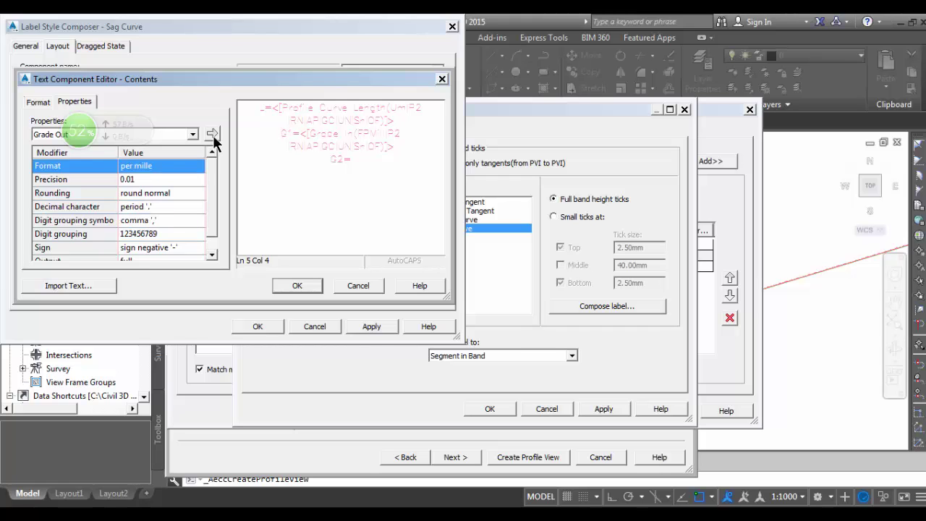
{"action": "left_click", "coordinate": [212, 135]}
{"action": "left_click", "coordinate": [302, 279]}
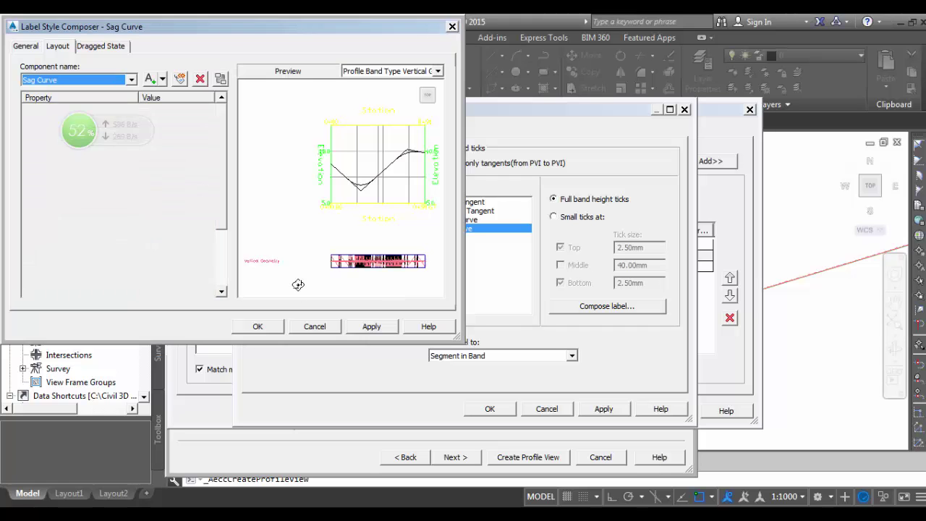
{"action": "left_click", "coordinate": [273, 327]}
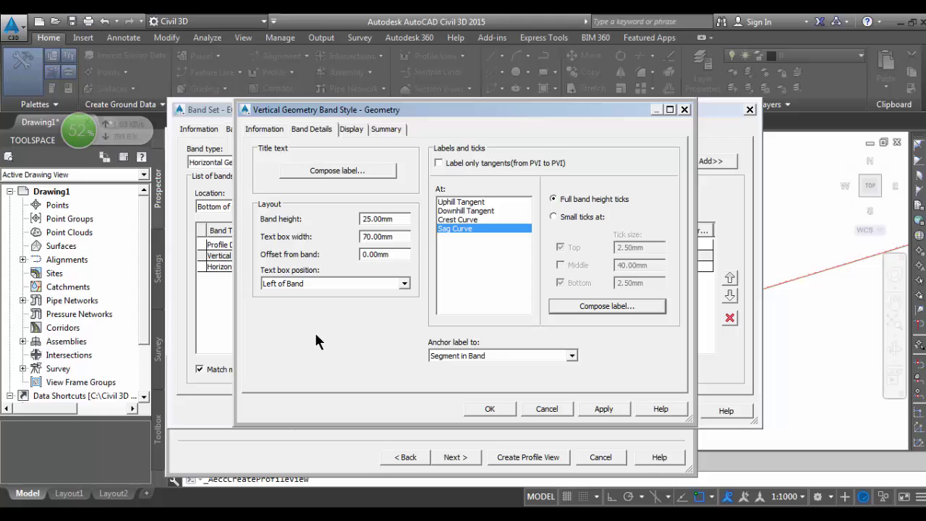
- Accept the Geometry band style and the band set, and create the profile view with its origin below the rail alignment
{"action": "left_click", "coordinate": [491, 409]}
{"action": "left_click", "coordinate": [408, 281]}
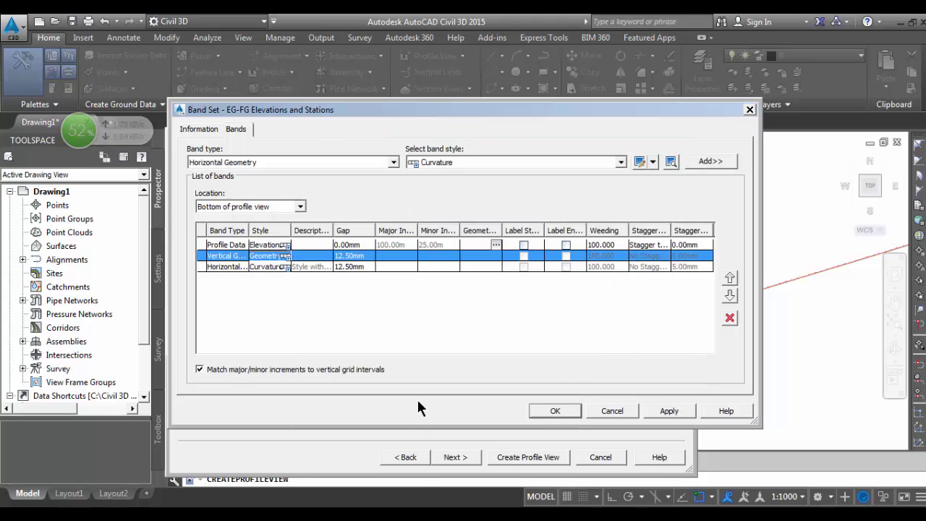
{"action": "left_click", "coordinate": [550, 410]}
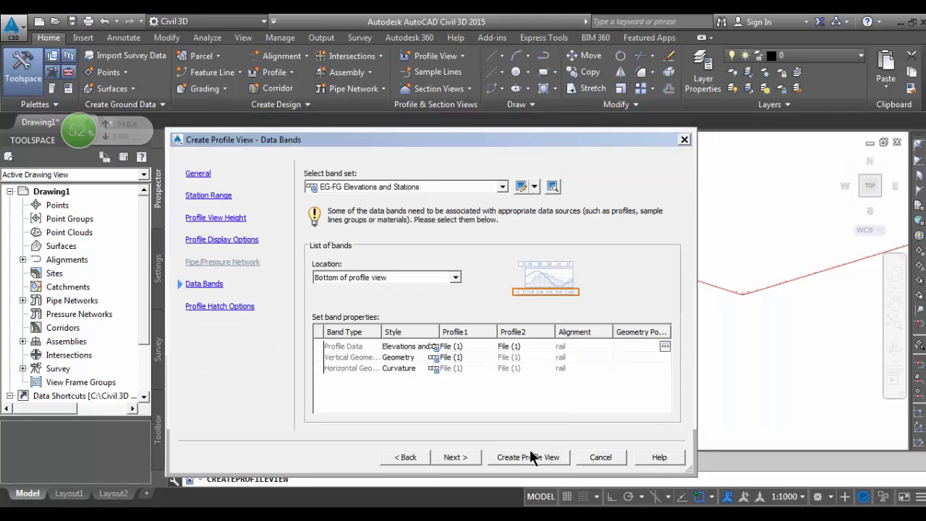
{"action": "left_click", "coordinate": [530, 456]}
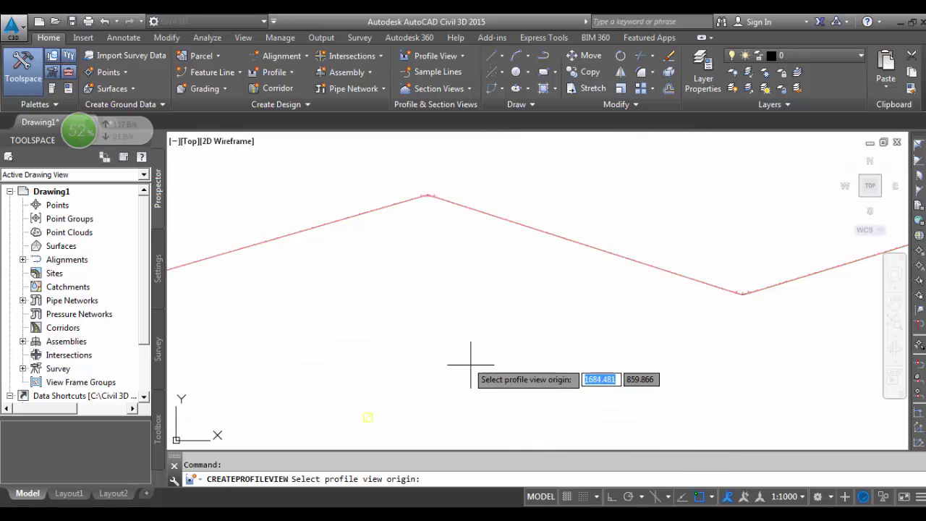
{"action": "scroll", "coordinate": [377, 305], "scroll_direction": "down", "scroll_amount": 3}
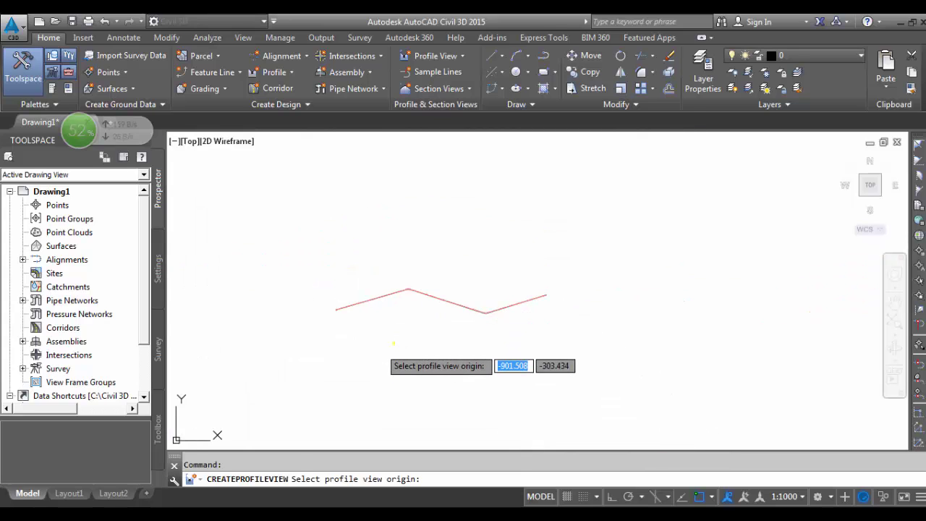
{"action": "left_click", "coordinate": [374, 345]}
- Examine the new profile view's profile line, vertical curves and the geometry bands beneath it
{"action": "scroll", "coordinate": [382, 347], "scroll_direction": "up", "scroll_amount": 3}
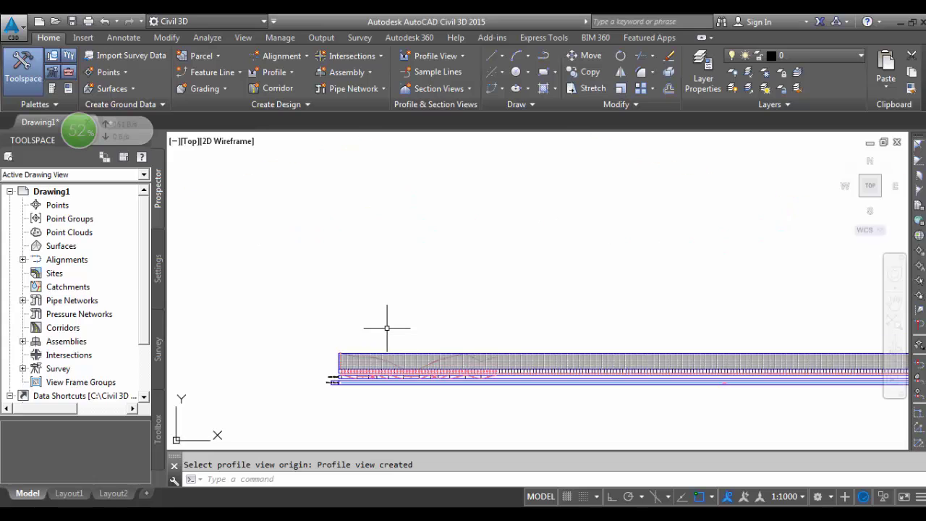
{"action": "scroll", "coordinate": [393, 341], "scroll_direction": "up", "scroll_amount": 5}
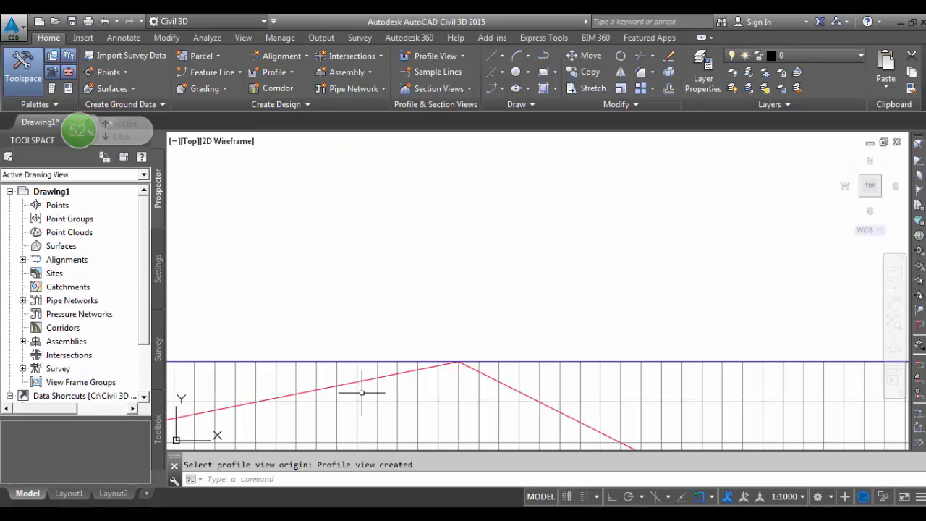
{"action": "scroll", "coordinate": [439, 368], "scroll_direction": "up", "scroll_amount": 3}
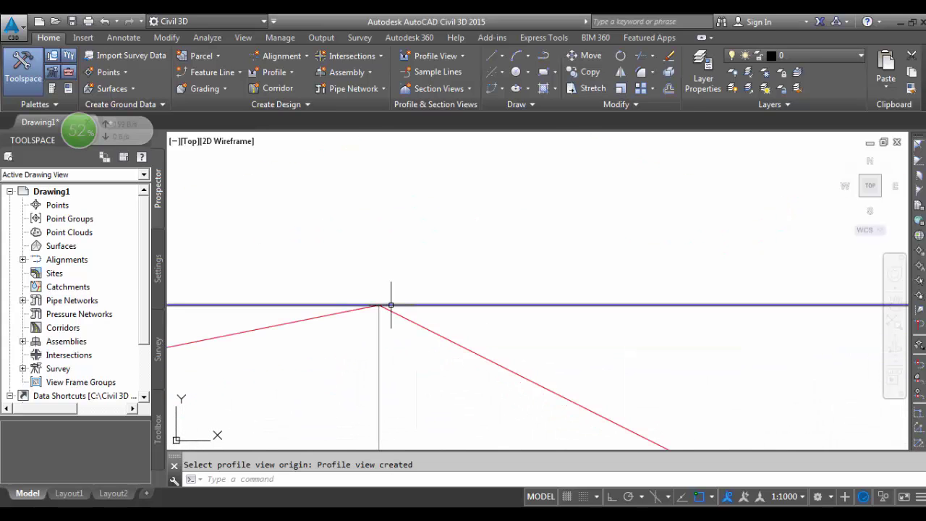
{"action": "scroll", "coordinate": [391, 305], "scroll_direction": "down", "scroll_amount": 5}
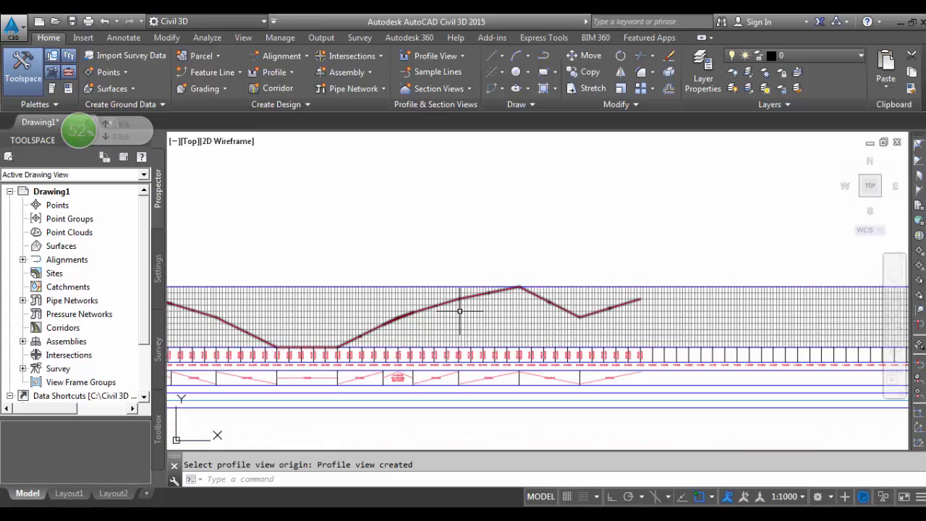
{"action": "scroll", "coordinate": [321, 345], "scroll_direction": "up", "scroll_amount": 5}
{"action": "scroll", "coordinate": [501, 364], "scroll_direction": "down", "scroll_amount": 6}
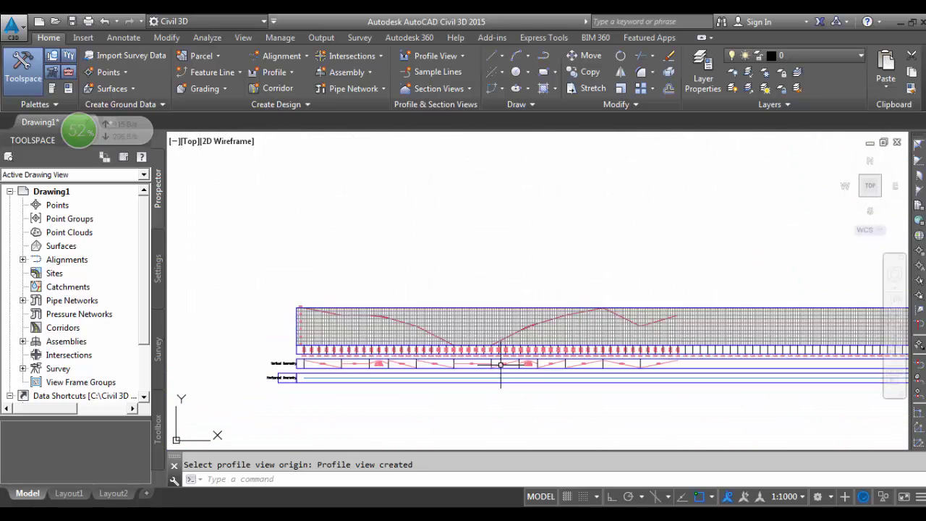
{"action": "scroll", "coordinate": [444, 340], "scroll_direction": "up", "scroll_amount": 6}
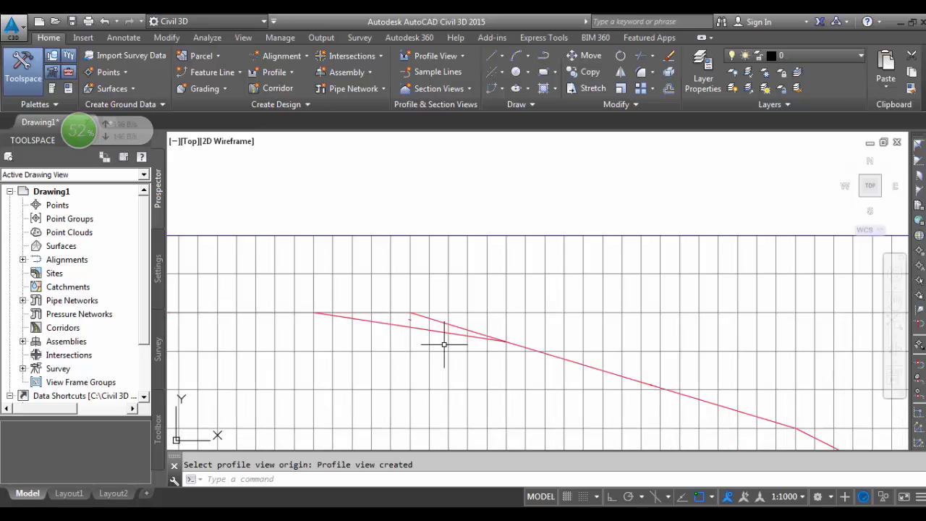
- Regenerate the drawing to refresh the curves in the profile view and its Vertical Geometry band
{"action": "scroll", "coordinate": [444, 344], "scroll_direction": "down", "scroll_amount": 5}
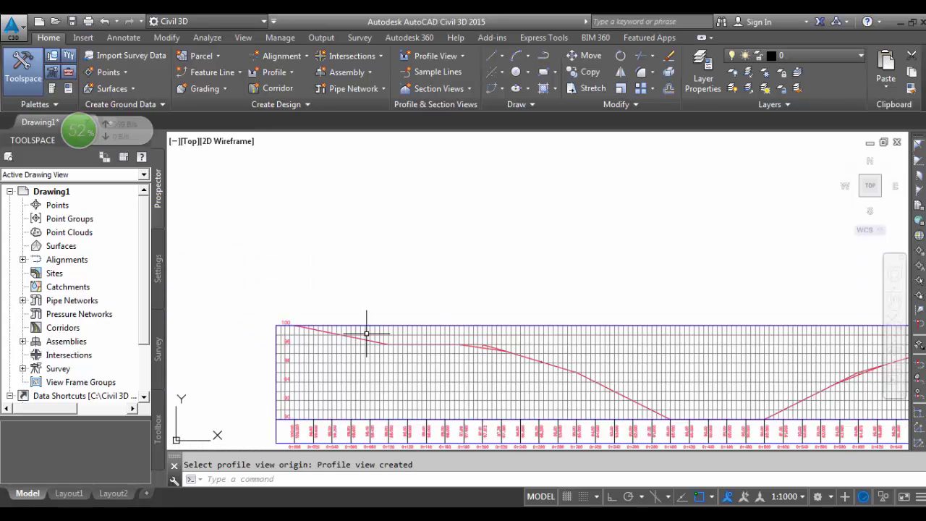
{"action": "scroll", "coordinate": [367, 335], "scroll_direction": "up", "scroll_amount": 6}
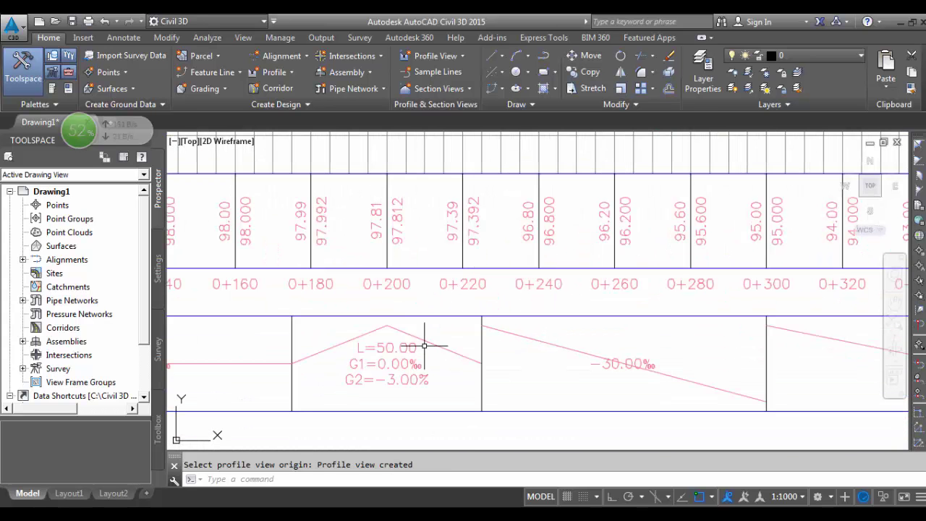
{"action": "scroll", "coordinate": [425, 340], "scroll_direction": "down", "scroll_amount": 6}
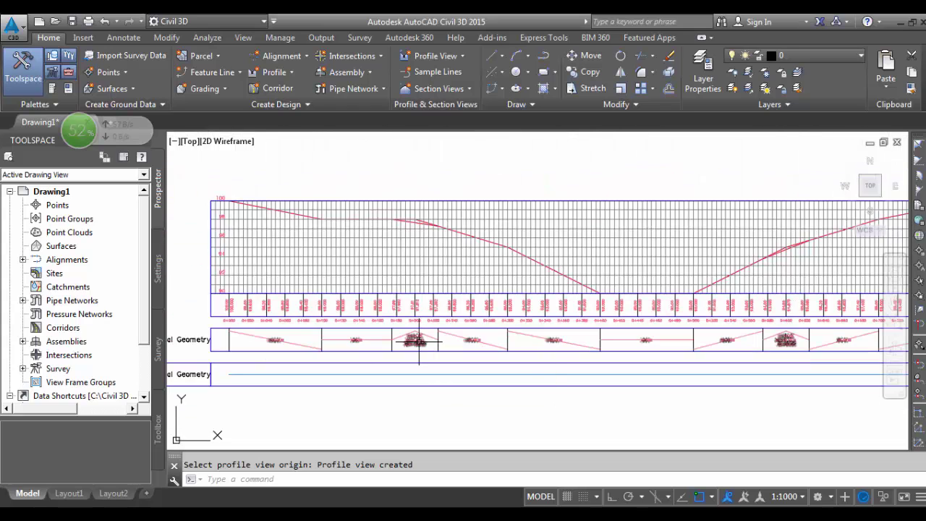
{"action": "scroll", "coordinate": [424, 331], "scroll_direction": "up", "scroll_amount": 6}
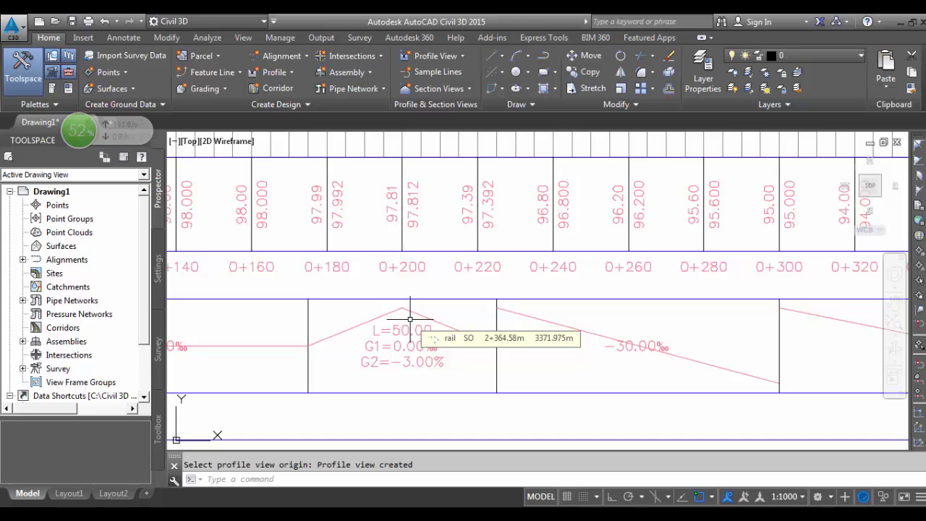
{"action": "type", "text": "R"}
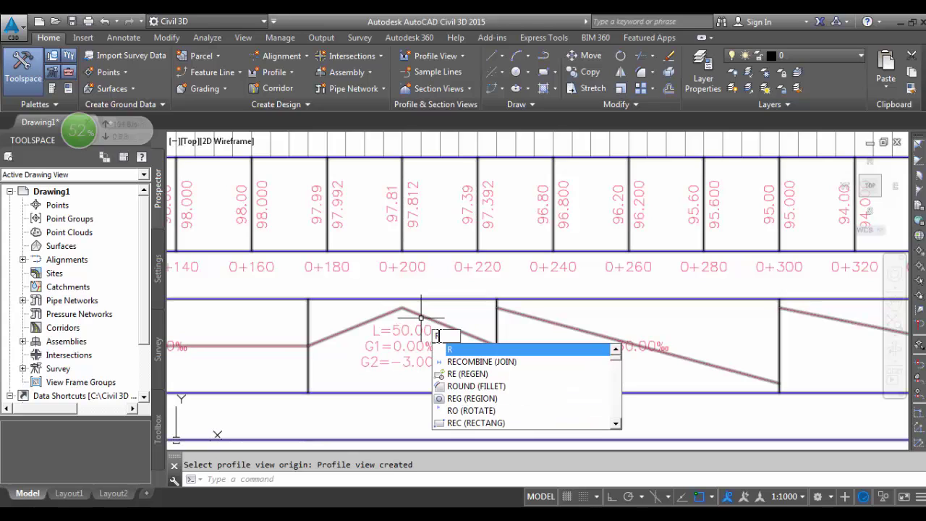
{"action": "type", "text": "E"}
{"action": "key", "text": "BackSpace"}
{"action": "key", "text": "BackSpace"}
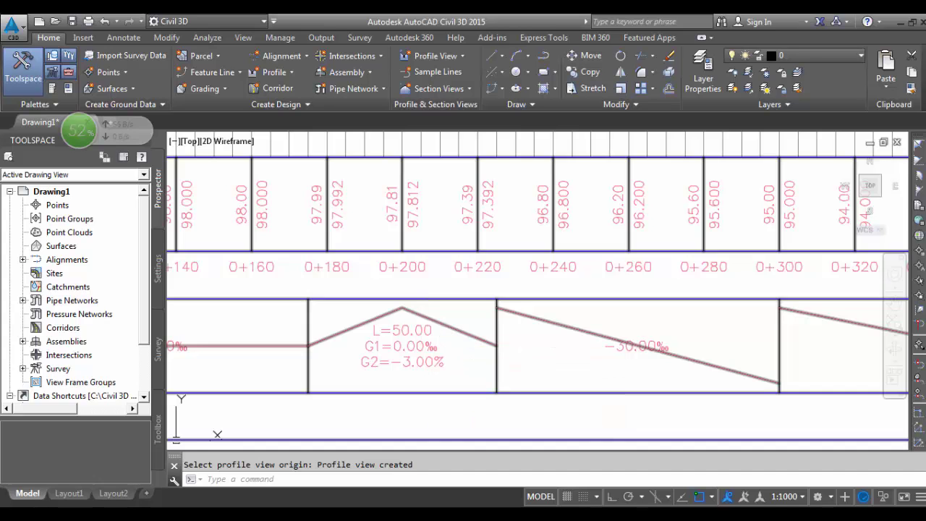
{"action": "key", "text": "Return"}
- Examine the profile line along the profile view, including its vertical curves, grade breaks and flat section
{"action": "scroll", "coordinate": [456, 346], "scroll_direction": "down", "scroll_amount": 5}
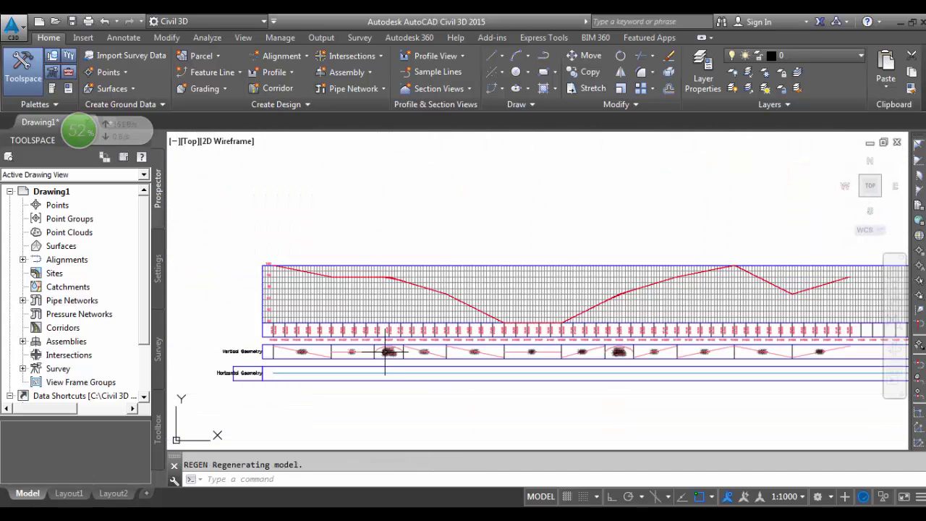
{"action": "scroll", "coordinate": [742, 264], "scroll_direction": "up", "scroll_amount": 5}
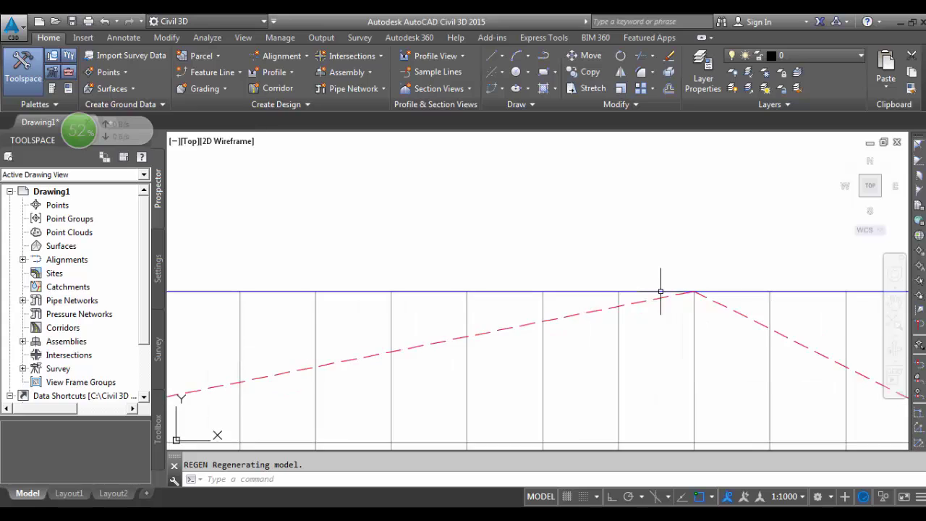
{"action": "scroll", "coordinate": [661, 289], "scroll_direction": "down", "scroll_amount": 3}
{"action": "scroll", "coordinate": [651, 244], "scroll_direction": "down", "scroll_amount": 2}
{"action": "scroll", "coordinate": [655, 251], "scroll_direction": "up", "scroll_amount": 3}
{"action": "scroll", "coordinate": [656, 250], "scroll_direction": "down", "scroll_amount": 3}
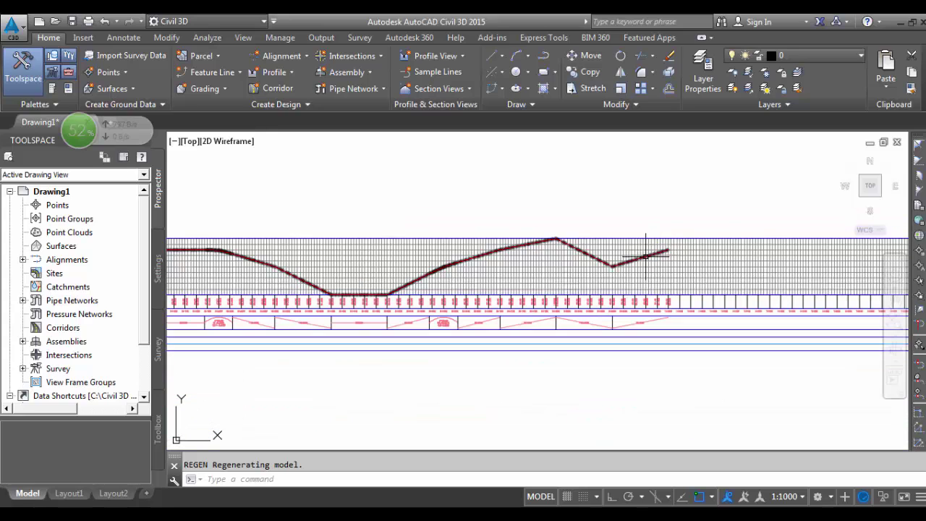
{"action": "scroll", "coordinate": [377, 295], "scroll_direction": "up", "scroll_amount": 4}
{"action": "scroll", "coordinate": [399, 290], "scroll_direction": "down", "scroll_amount": 2}
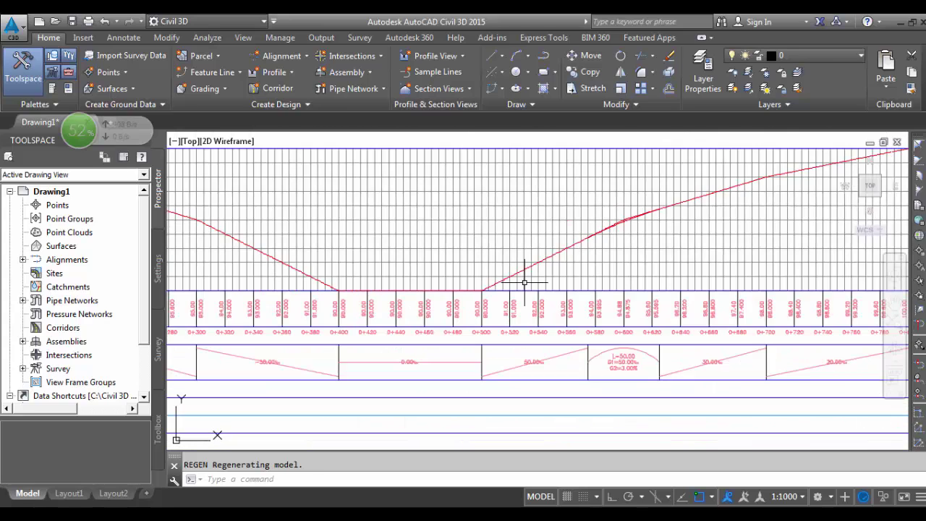
{"action": "scroll", "coordinate": [649, 215], "scroll_direction": "up", "scroll_amount": 3}
{"action": "scroll", "coordinate": [586, 231], "scroll_direction": "down", "scroll_amount": 6}
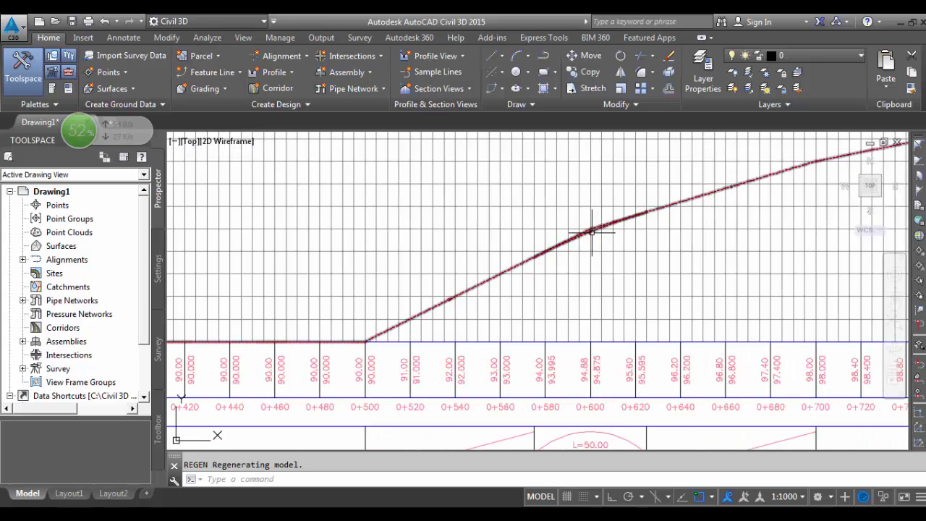
{"action": "scroll", "coordinate": [377, 197], "scroll_direction": "up", "scroll_amount": 4}
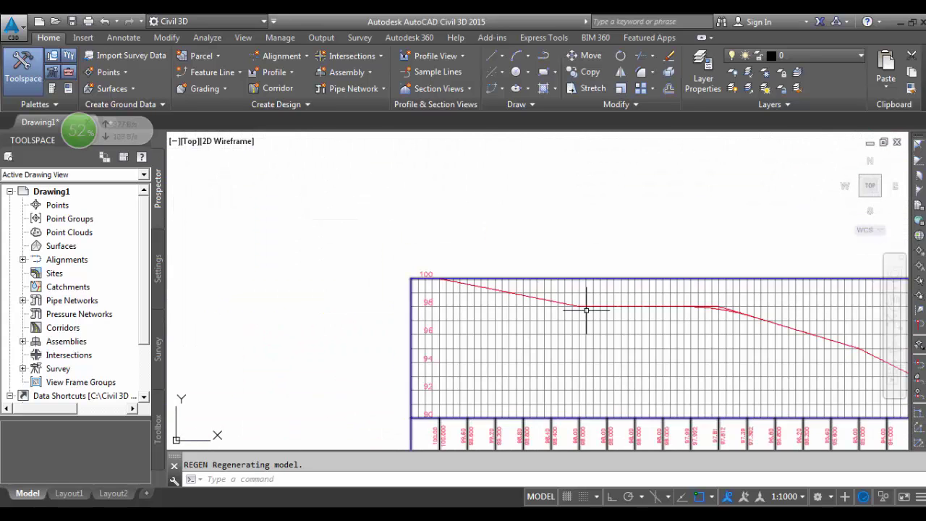
{"action": "scroll", "coordinate": [579, 304], "scroll_direction": "up", "scroll_amount": 2}
{"action": "scroll", "coordinate": [507, 258], "scroll_direction": "up", "scroll_amount": 3}
{"action": "scroll", "coordinate": [368, 230], "scroll_direction": "down", "scroll_amount": 3}
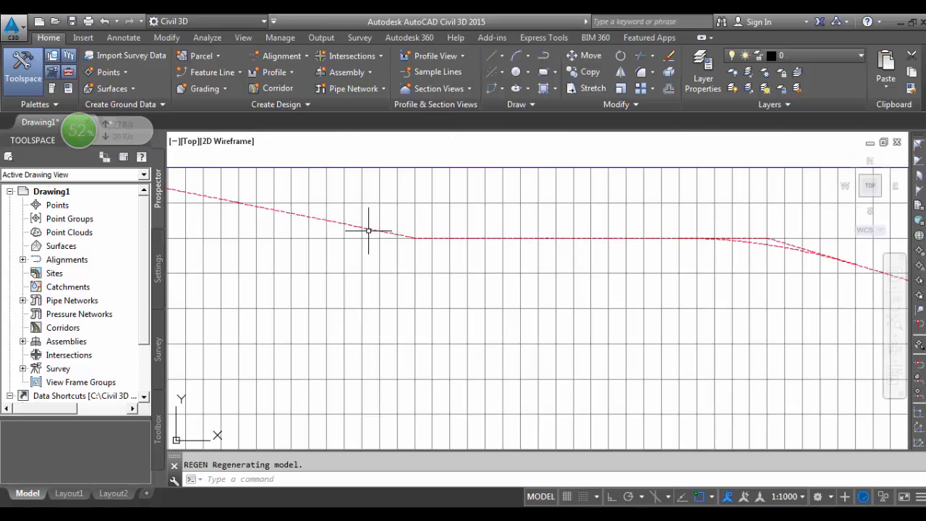
{"action": "scroll", "coordinate": [406, 231], "scroll_direction": "down", "scroll_amount": 3}
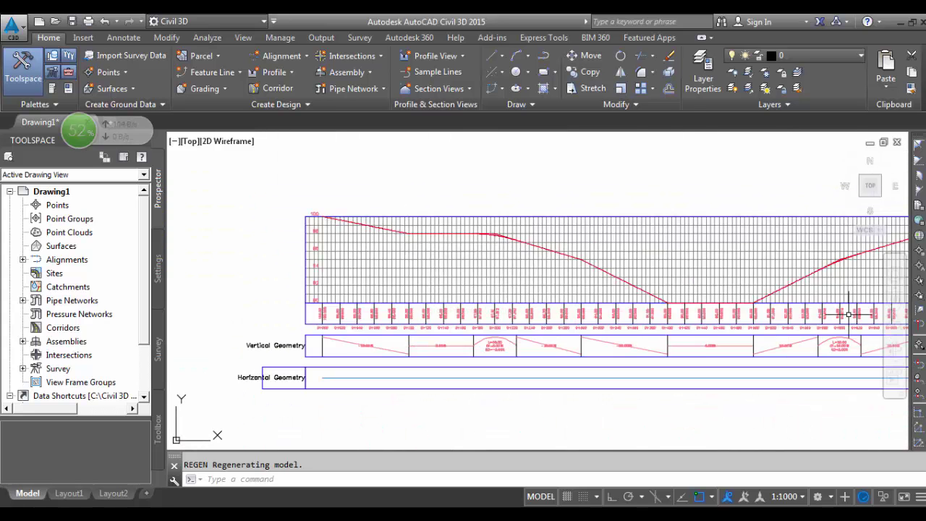
{"action": "scroll", "coordinate": [831, 312], "scroll_direction": "up", "scroll_amount": 3}
{"action": "scroll", "coordinate": [629, 264], "scroll_direction": "up", "scroll_amount": 2}
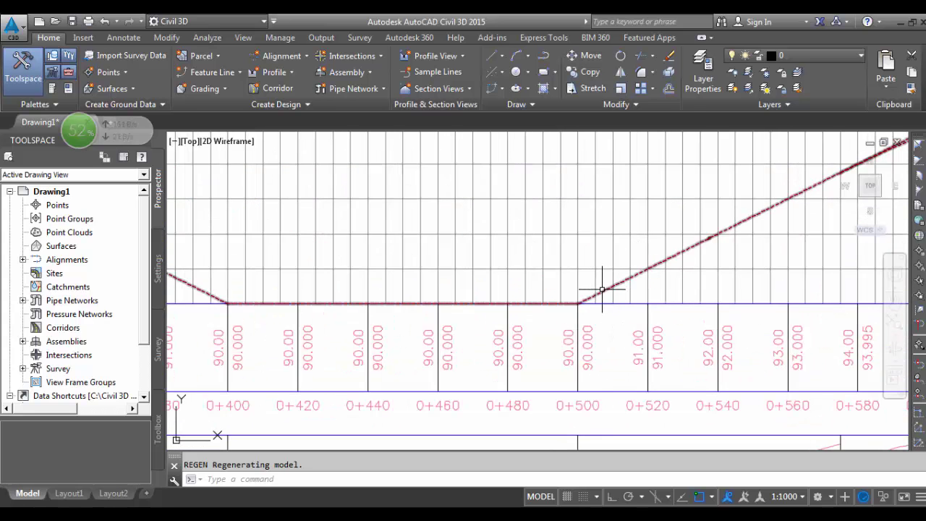
{"action": "scroll", "coordinate": [600, 263], "scroll_direction": "down", "scroll_amount": 5}
- Examine the elevation and station labels and the grade and curve labels in the bands below the profile
{"action": "scroll", "coordinate": [337, 211], "scroll_direction": "up", "scroll_amount": 6}
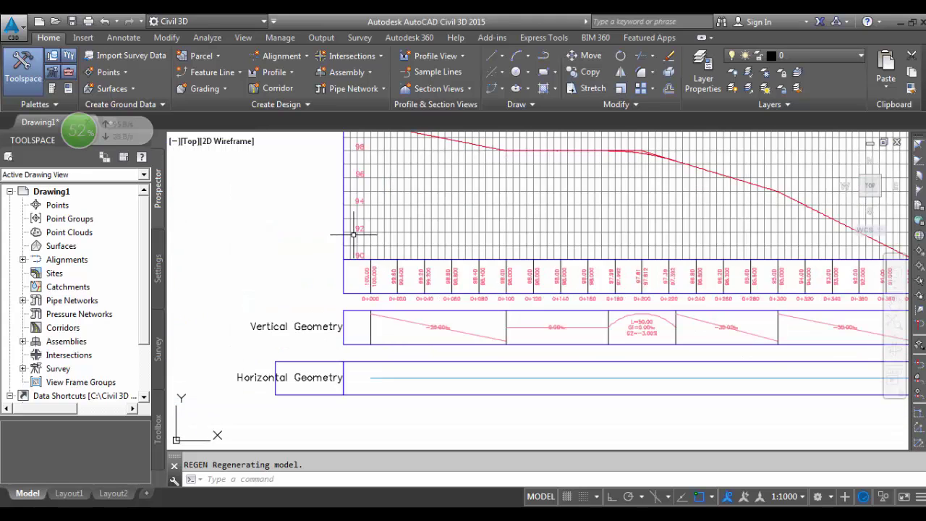
{"action": "scroll", "coordinate": [335, 212], "scroll_direction": "down", "scroll_amount": 1}
{"action": "scroll", "coordinate": [463, 260], "scroll_direction": "up", "scroll_amount": 6}
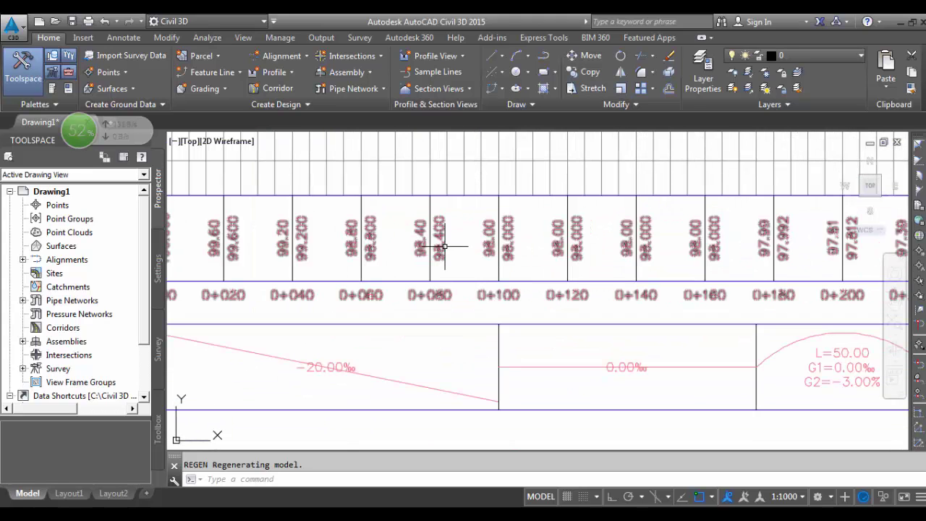
{"action": "scroll", "coordinate": [369, 245], "scroll_direction": "down", "scroll_amount": 6}
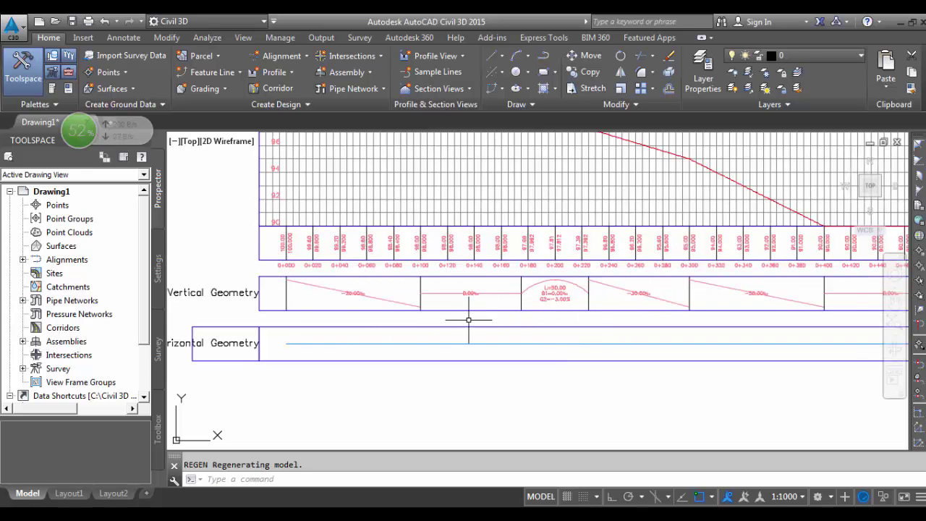
{"action": "scroll", "coordinate": [467, 318], "scroll_direction": "down", "scroll_amount": 3}
{"action": "scroll", "coordinate": [847, 232], "scroll_direction": "up", "scroll_amount": 2}
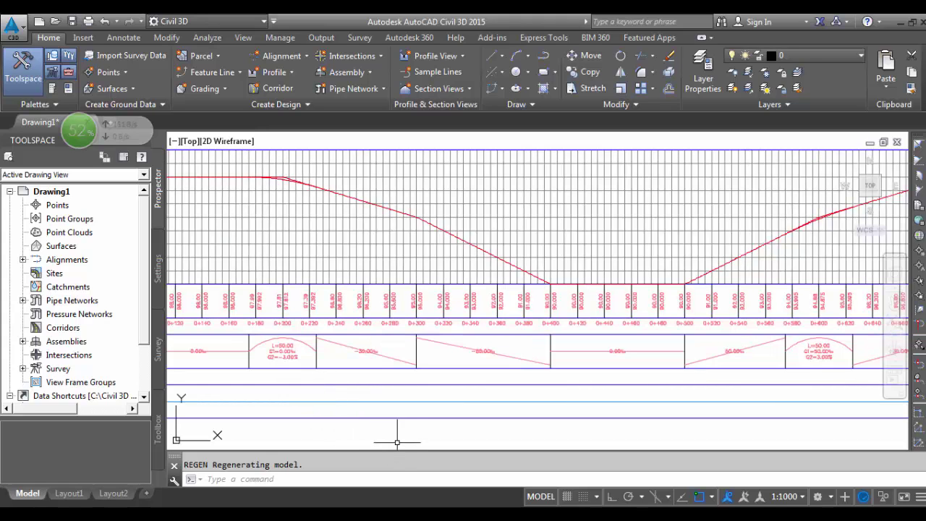
{"action": "scroll", "coordinate": [362, 366], "scroll_direction": "up", "scroll_amount": 2}
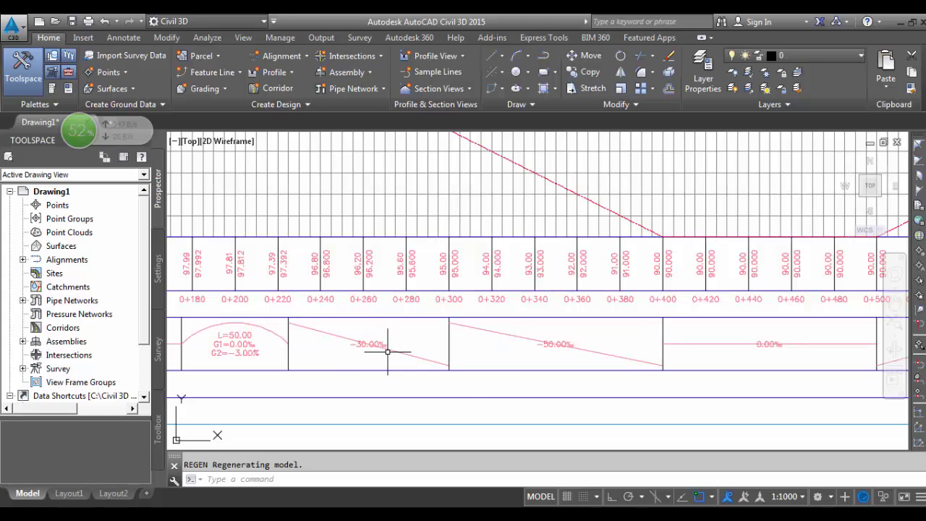
- Open the Geometry style of the profile view's vertical geometry band for editing from the profile view properties
{"action": "left_click", "coordinate": [388, 347]}
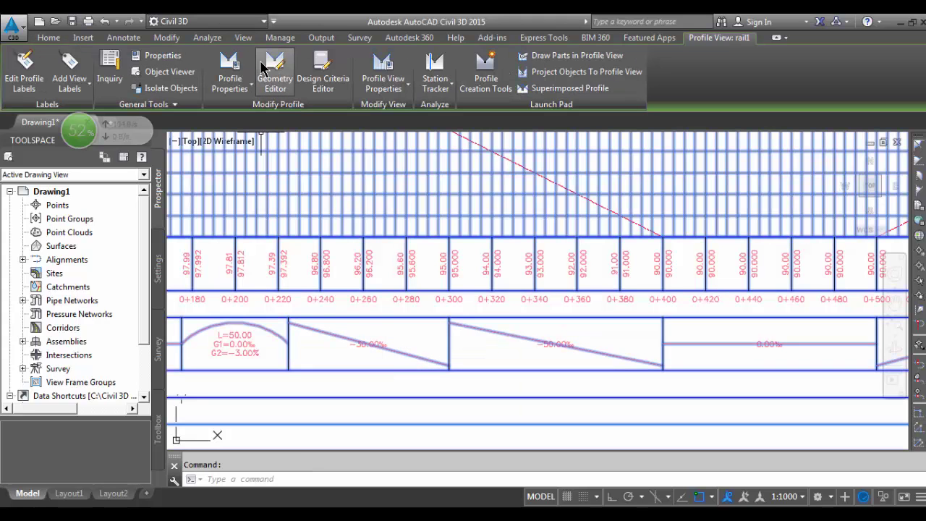
{"action": "left_click", "coordinate": [406, 64]}
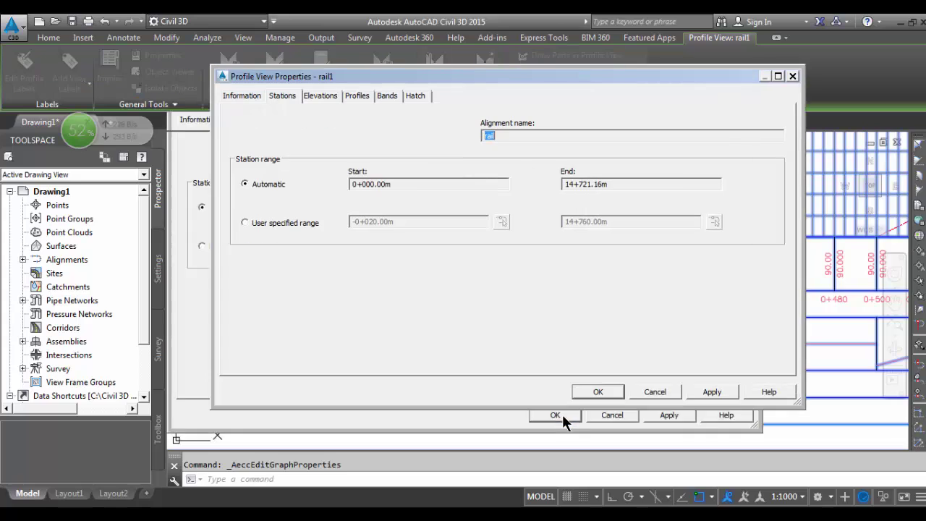
{"action": "left_click", "coordinate": [383, 101]}
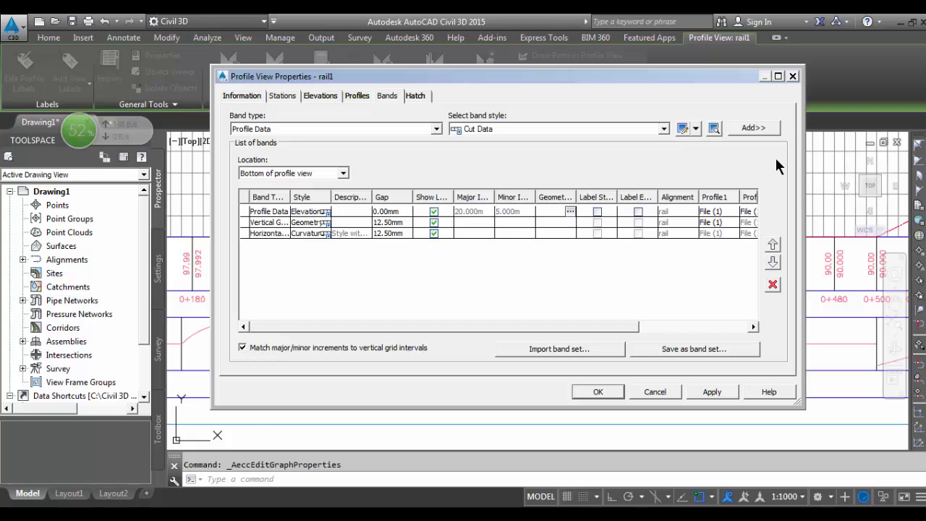
{"action": "left_click", "coordinate": [319, 224]}
{"action": "left_click", "coordinate": [327, 223]}
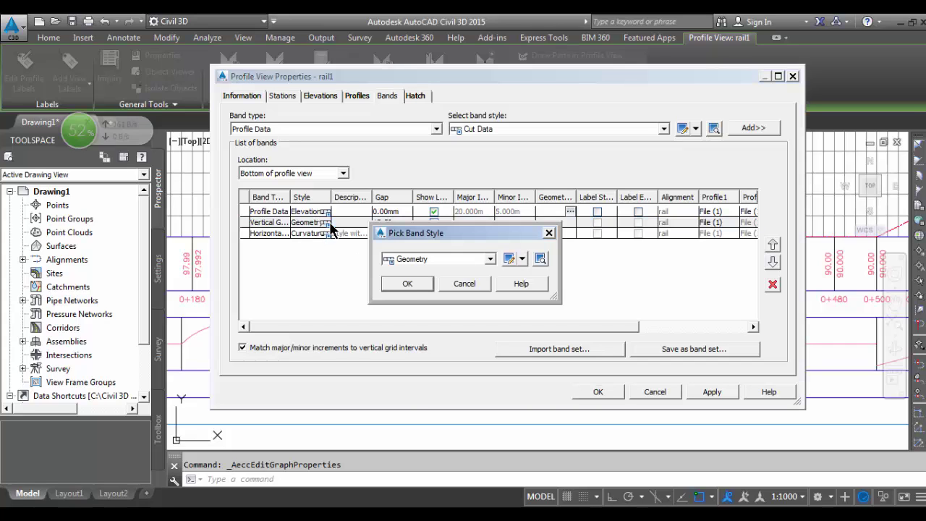
{"action": "left_click", "coordinate": [521, 259]}
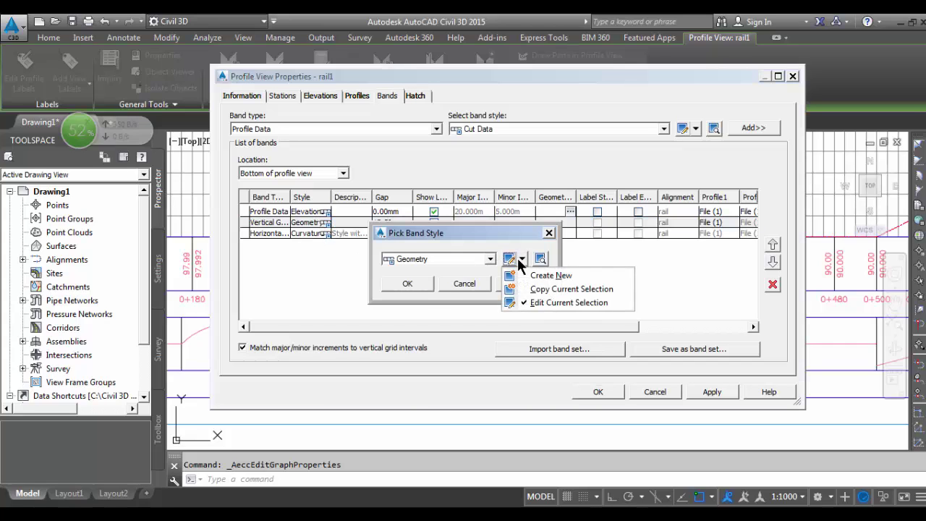
{"action": "left_click", "coordinate": [559, 299]}
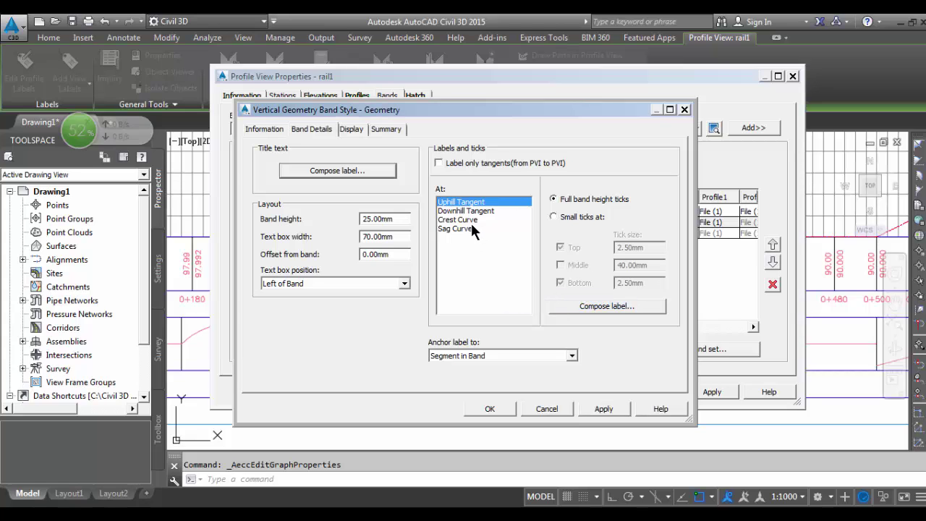
- Replace the Uphill Tangent label contents with the Tangent Grade property in per mille format at 0.01 precision, and accept the label
{"action": "left_click", "coordinate": [612, 307]}
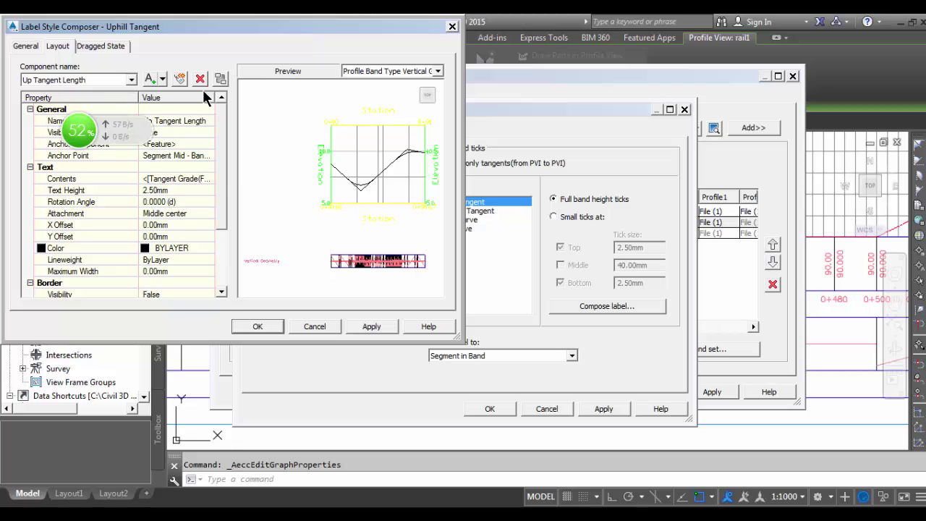
{"action": "left_click", "coordinate": [197, 177]}
{"action": "left_click", "coordinate": [210, 177]}
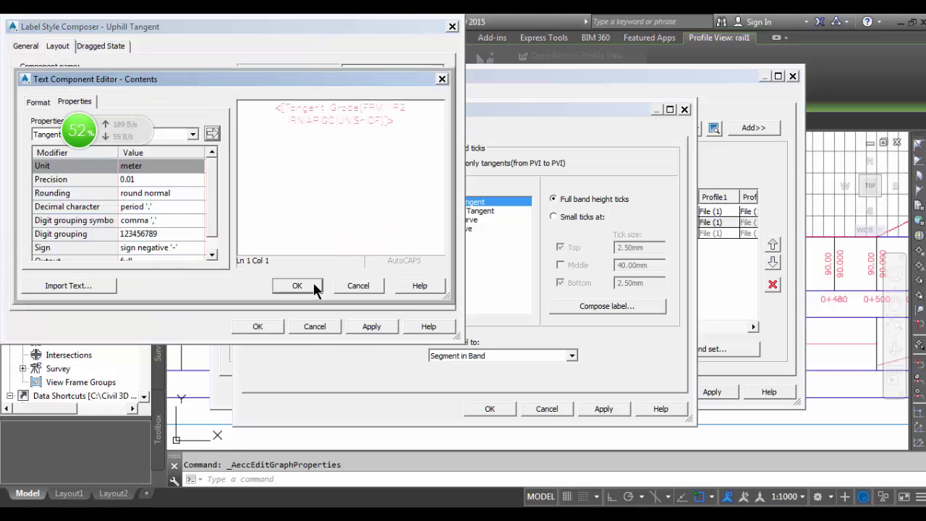
{"action": "left_click_drag", "start_coordinate": [397, 122], "coordinate": [277, 107]}
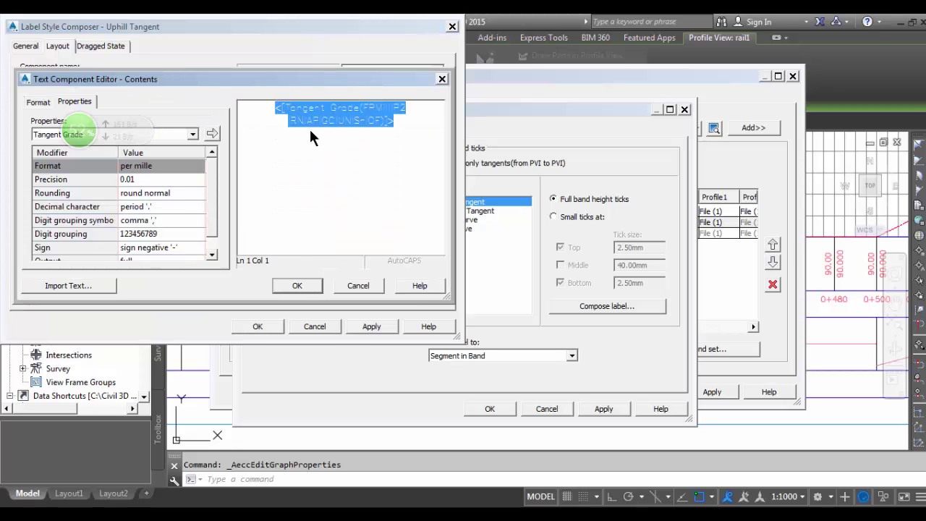
{"action": "key", "text": "Delete"}
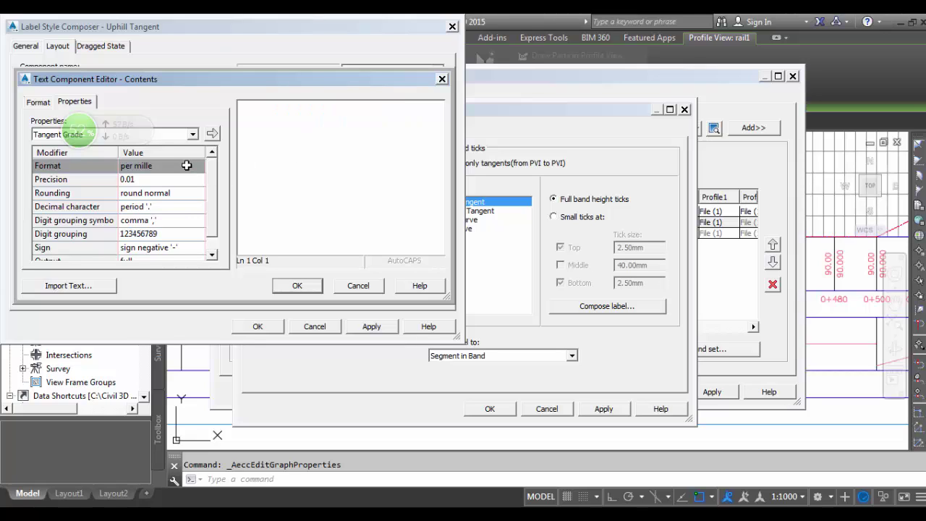
{"action": "left_click", "coordinate": [217, 131]}
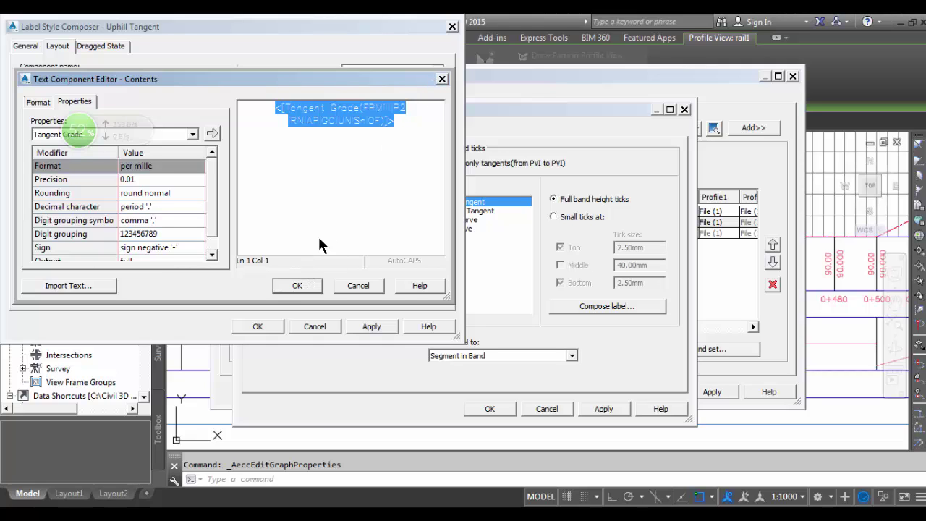
{"action": "left_click", "coordinate": [289, 284]}
{"action": "left_click", "coordinate": [262, 324]}
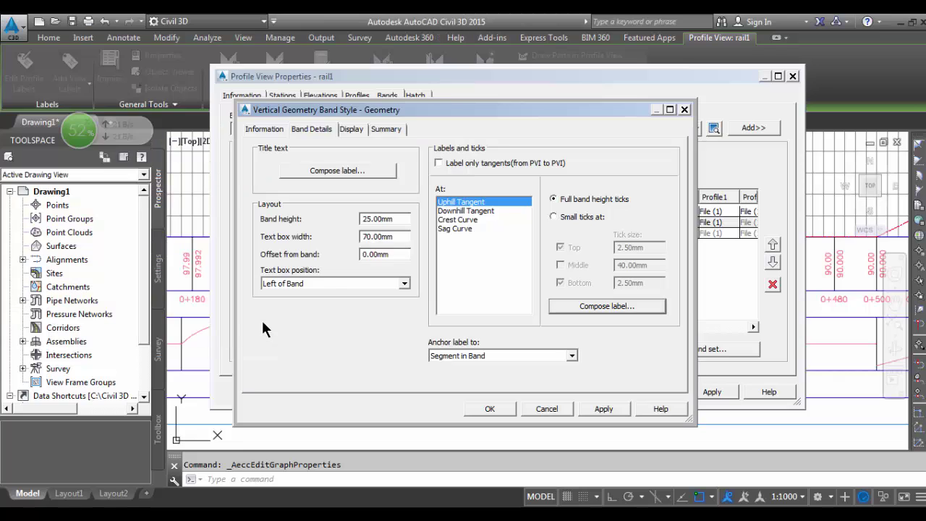
- Accept the Geometry band style and the profile view properties, and inspect the crest curve's G2 label
{"action": "left_click", "coordinate": [490, 409]}
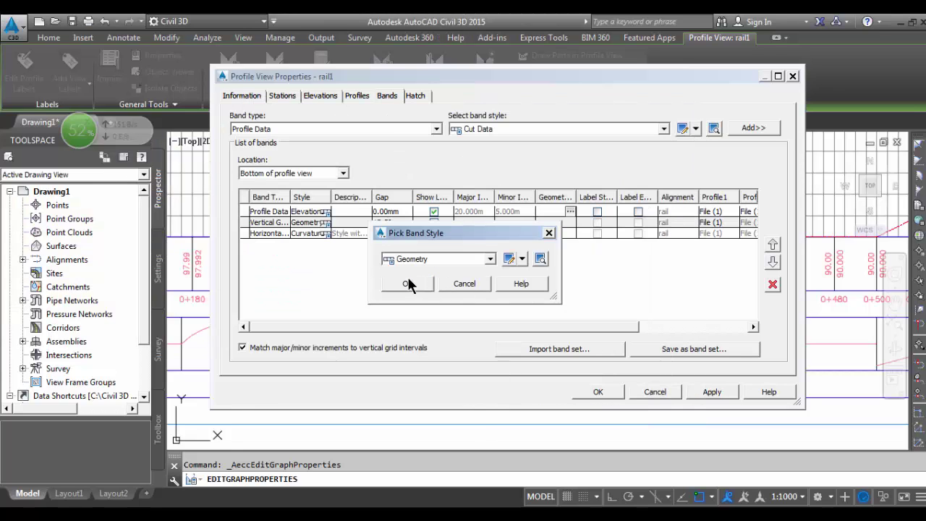
{"action": "left_click", "coordinate": [409, 284]}
{"action": "left_click", "coordinate": [586, 394]}
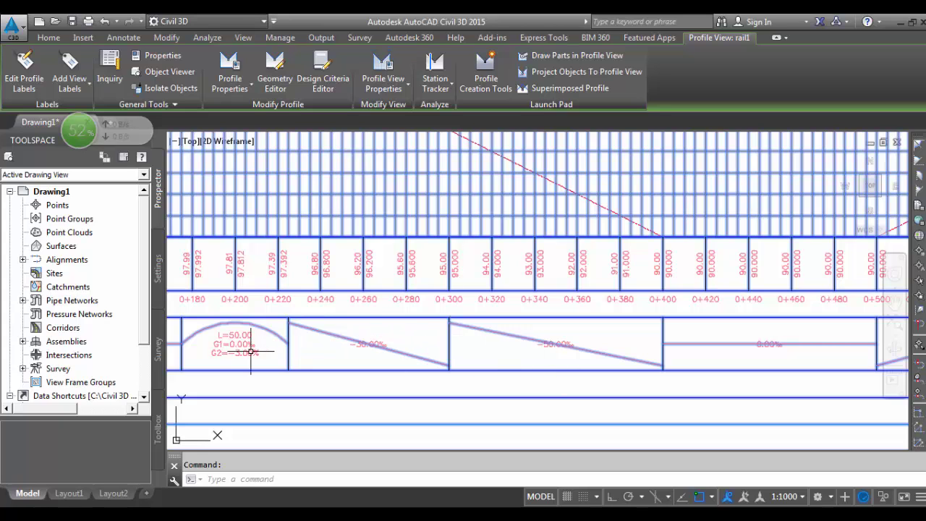
{"action": "scroll", "coordinate": [251, 353], "scroll_direction": "up", "scroll_amount": 4}
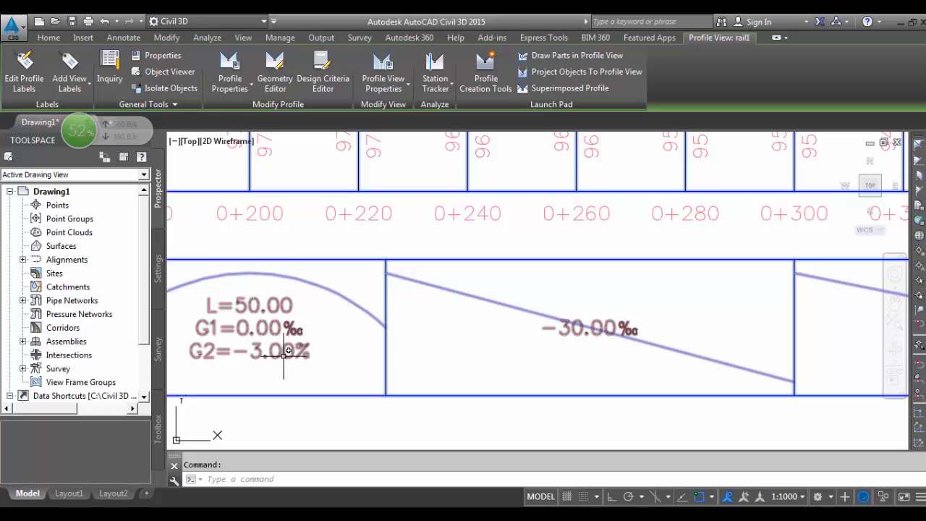
- Examine the grade and curve labels in the vertical geometry band along the profile, then clear the profile view selection
{"action": "scroll", "coordinate": [342, 345], "scroll_direction": "down", "scroll_amount": 10}
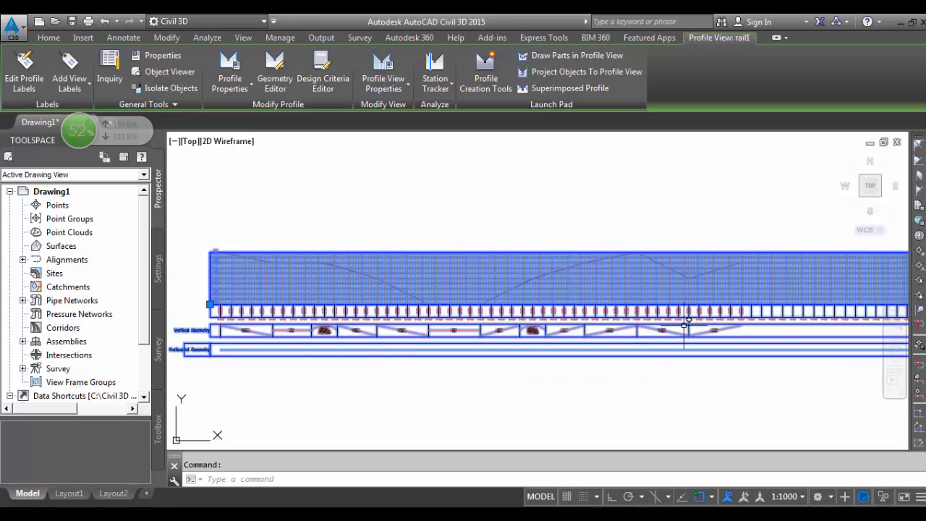
{"action": "scroll", "coordinate": [548, 348], "scroll_direction": "up", "scroll_amount": 5}
{"action": "scroll", "coordinate": [548, 347], "scroll_direction": "up", "scroll_amount": 2}
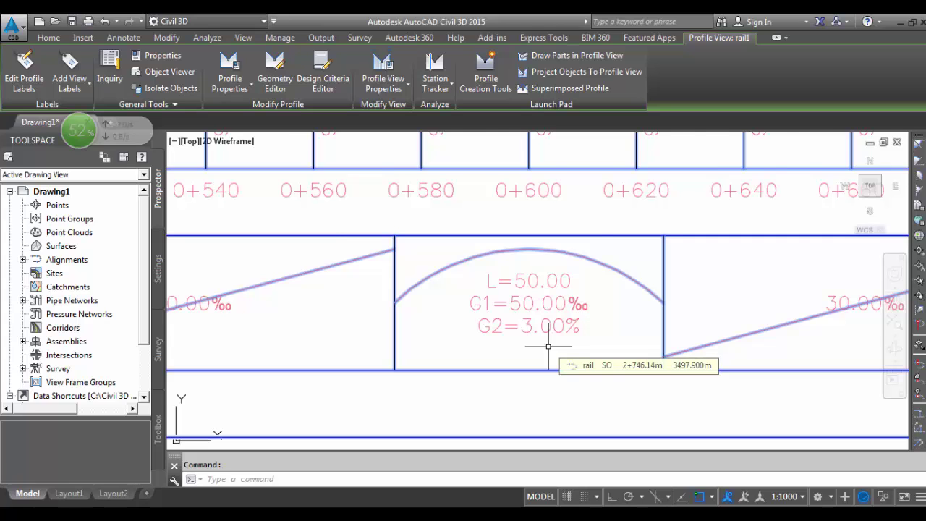
{"action": "scroll", "coordinate": [549, 347], "scroll_direction": "down", "scroll_amount": 1}
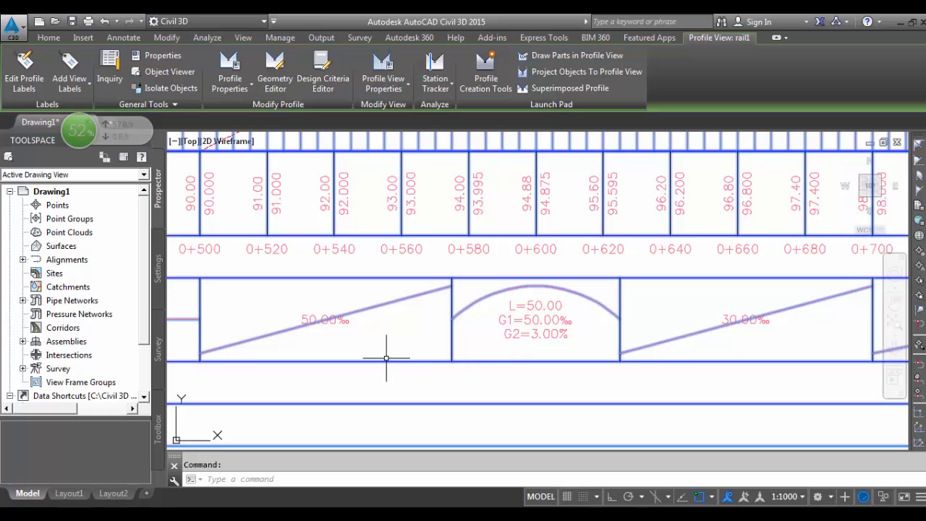
{"action": "scroll", "coordinate": [341, 320], "scroll_direction": "up", "scroll_amount": 5}
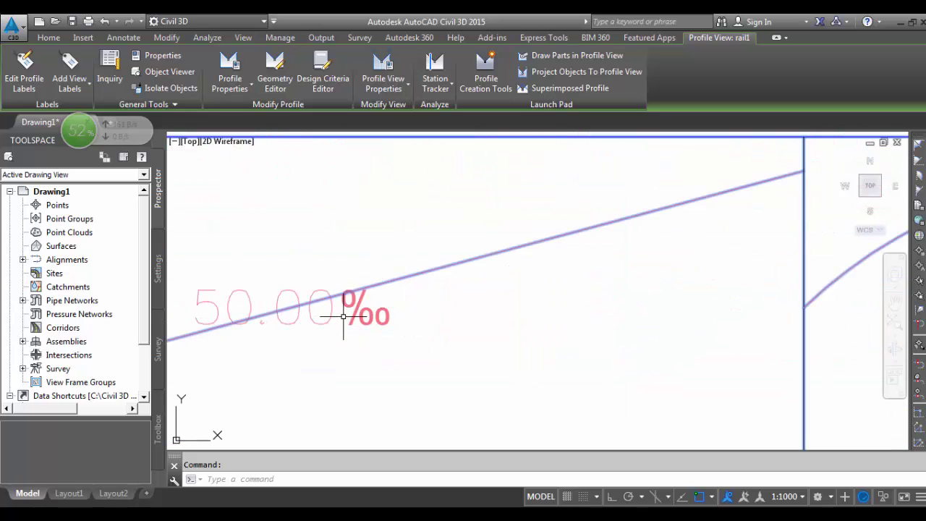
{"action": "scroll", "coordinate": [343, 259], "scroll_direction": "down", "scroll_amount": 5}
{"action": "scroll", "coordinate": [343, 259], "scroll_direction": "down", "scroll_amount": 3}
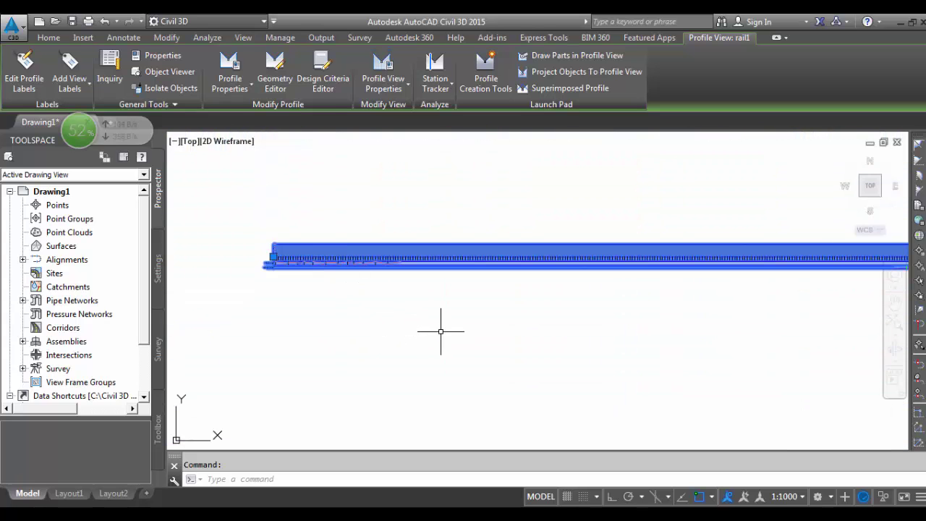
{"action": "scroll", "coordinate": [423, 206], "scroll_direction": "up", "scroll_amount": 5}
{"action": "scroll", "coordinate": [393, 283], "scroll_direction": "up", "scroll_amount": 2}
{"action": "scroll", "coordinate": [383, 307], "scroll_direction": "down", "scroll_amount": 4}
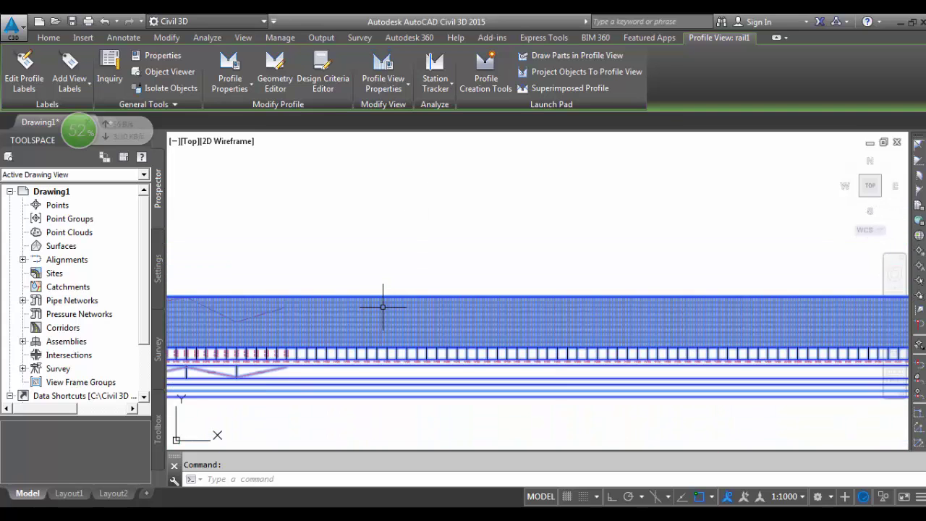
{"action": "key", "text": "Escape"}
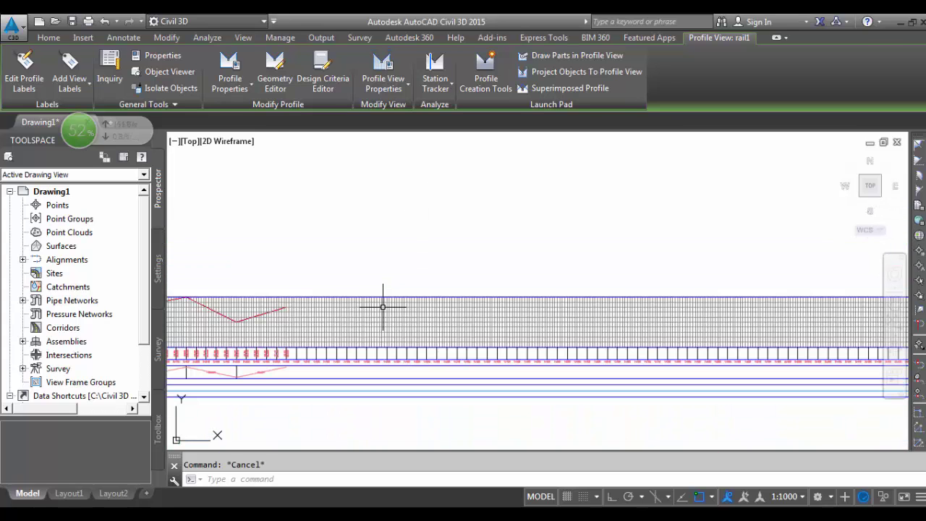
{"action": "scroll", "coordinate": [383, 307], "scroll_direction": "up", "scroll_amount": 1}
{"action": "scroll", "coordinate": [258, 313], "scroll_direction": "up", "scroll_amount": 4}
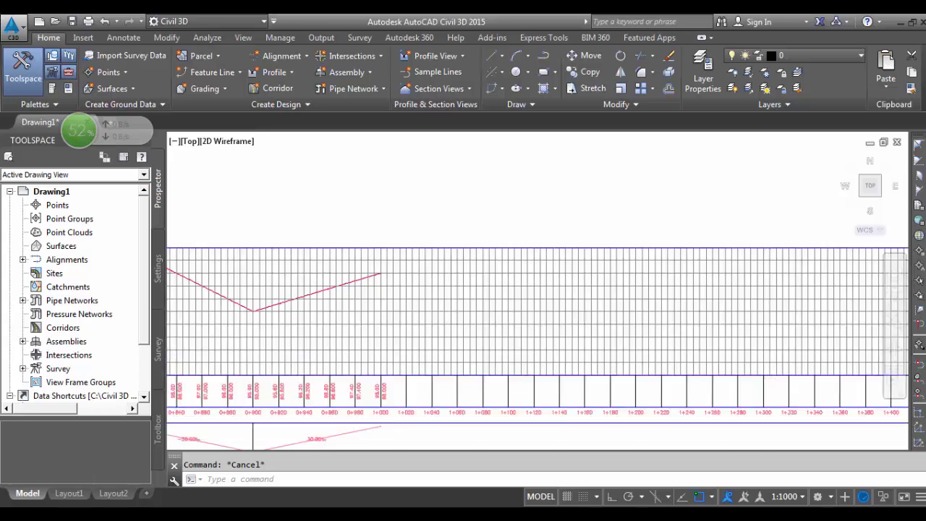
{"action": "scroll", "coordinate": [380, 279], "scroll_direction": "down", "scroll_amount": 5}
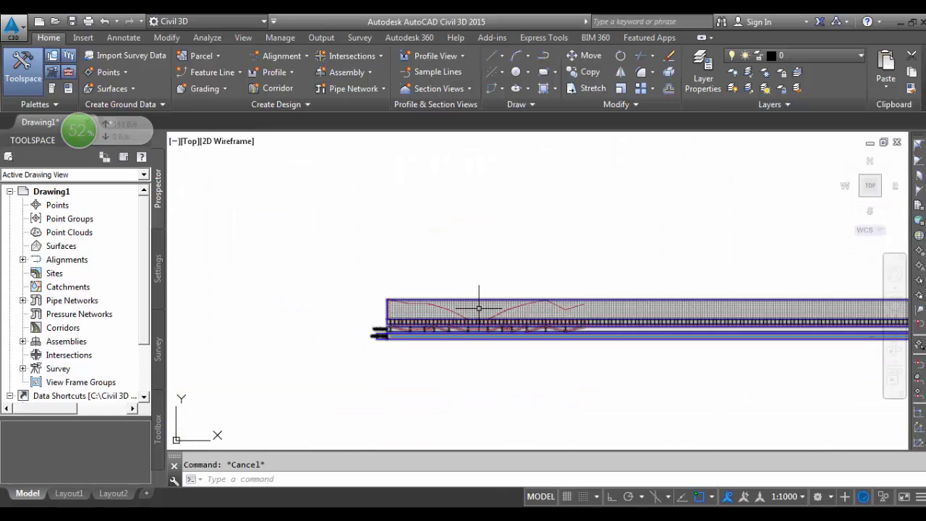
- Open the label settings of profile File (1) from the profile view properties
{"action": "scroll", "coordinate": [471, 315], "scroll_direction": "up", "scroll_amount": 2}
{"action": "scroll", "coordinate": [459, 323], "scroll_direction": "up", "scroll_amount": 5}
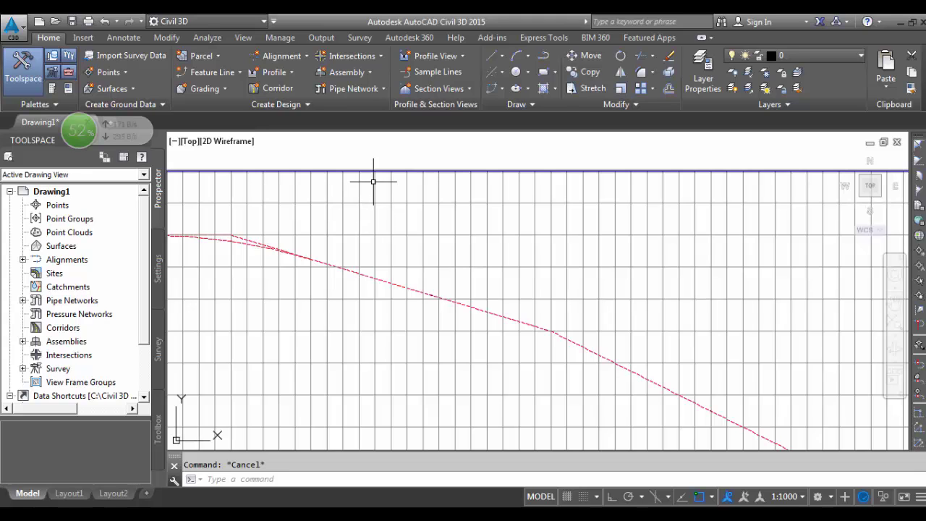
{"action": "left_click", "coordinate": [376, 191]}
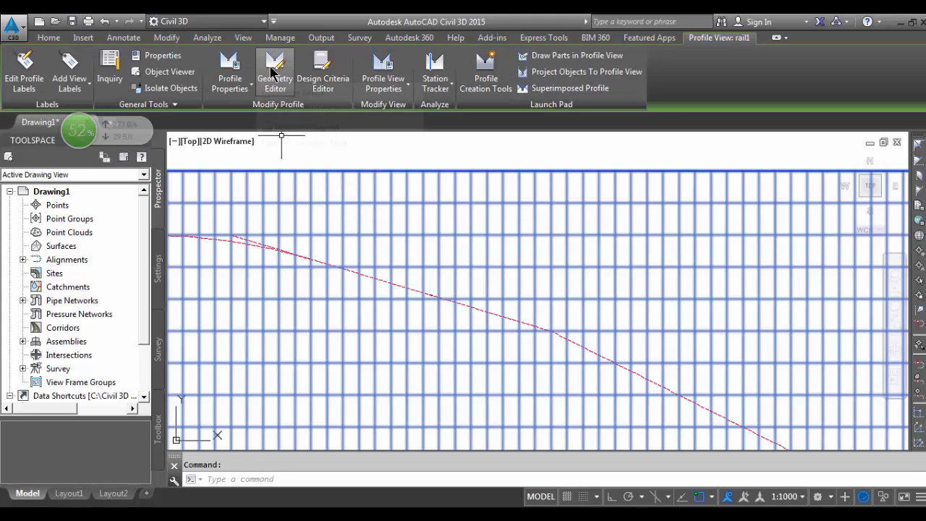
{"action": "left_click", "coordinate": [371, 62]}
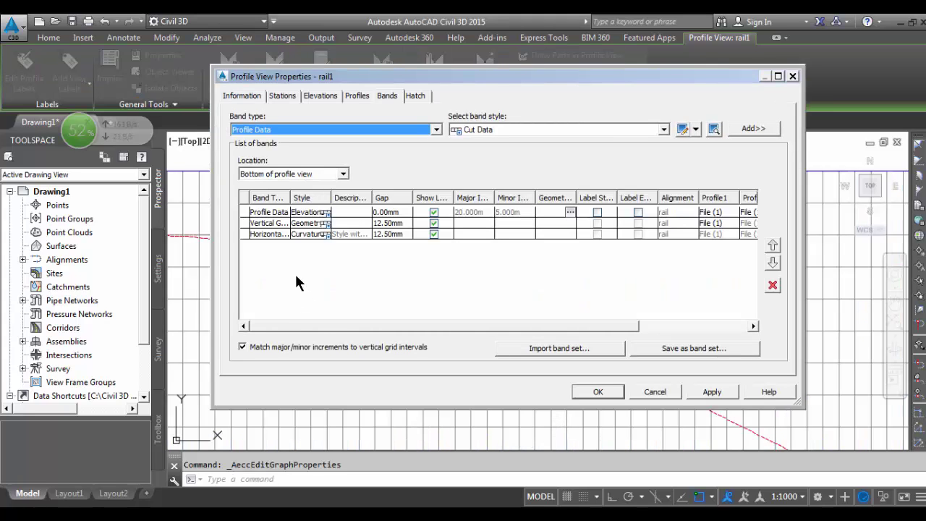
{"action": "left_click", "coordinate": [368, 94]}
{"action": "left_click", "coordinate": [326, 97]}
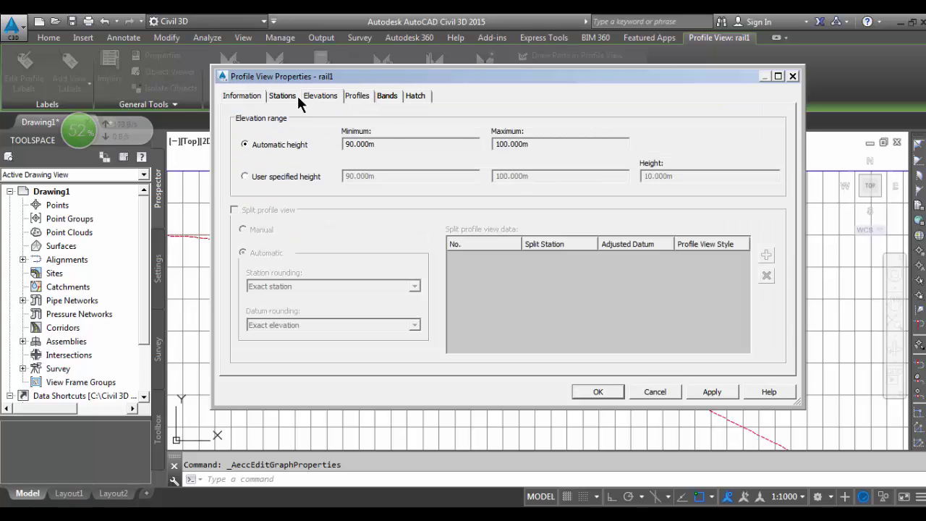
{"action": "left_click", "coordinate": [362, 96]}
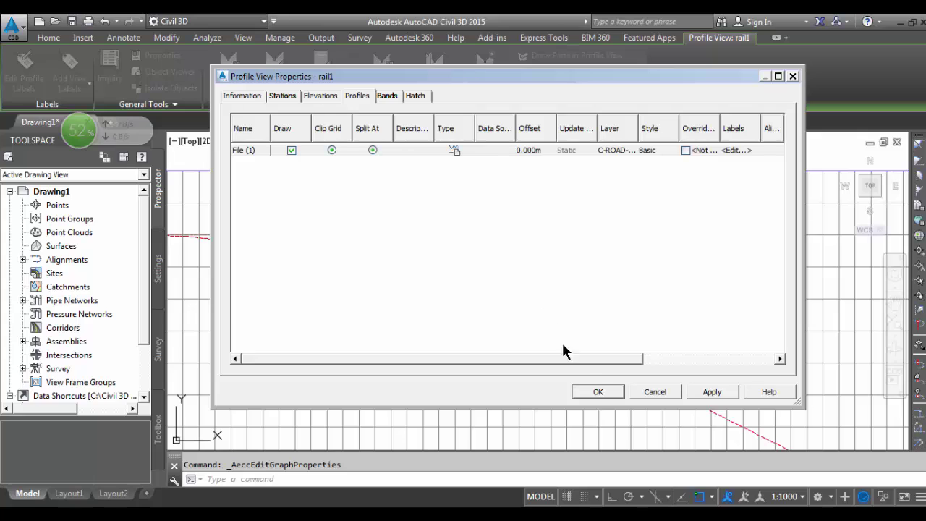
{"action": "left_click", "coordinate": [736, 147]}
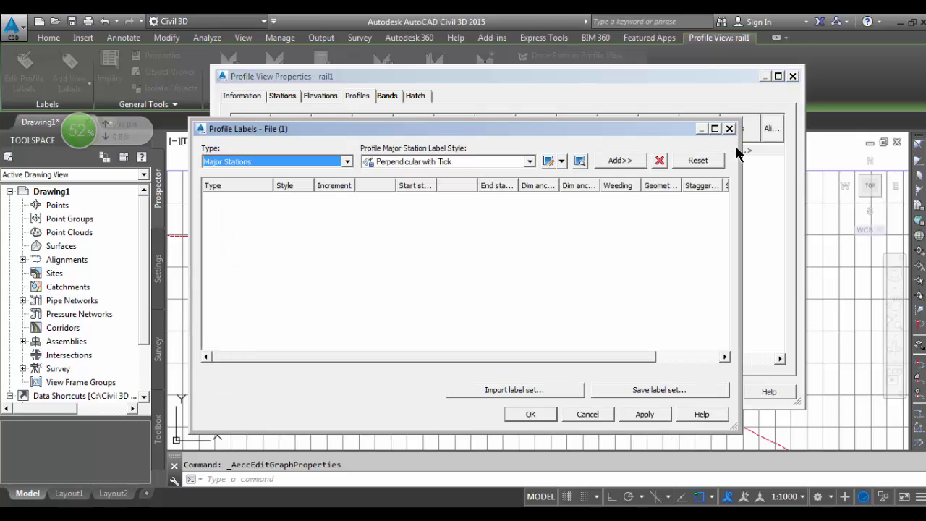
- Add crest curve and sag curve labels in the Crest and Sag style to the profile, and accept the profile view properties
{"action": "left_click", "coordinate": [348, 161]}
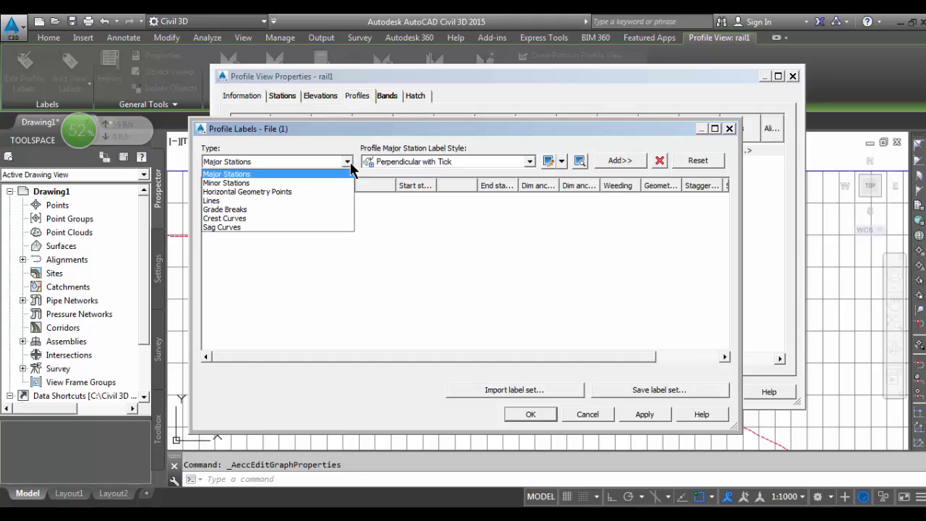
{"action": "left_click", "coordinate": [268, 217]}
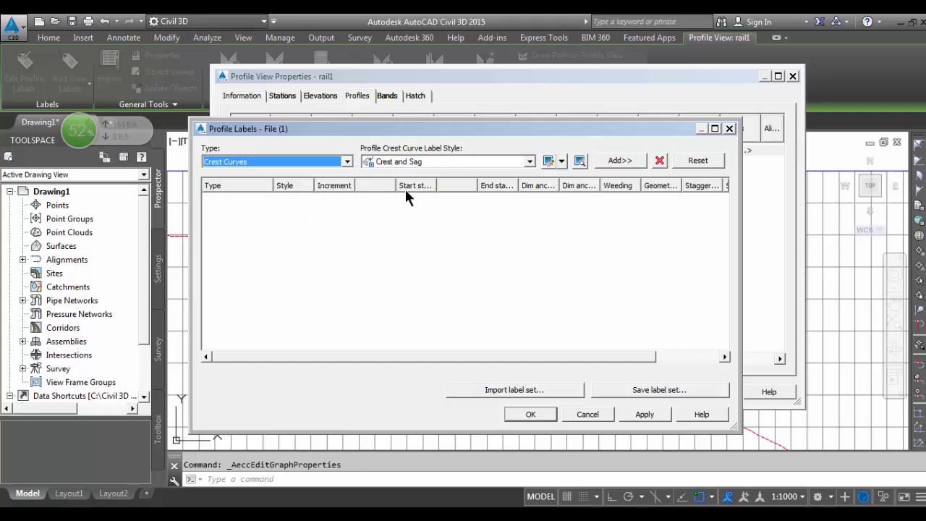
{"action": "left_click", "coordinate": [624, 162]}
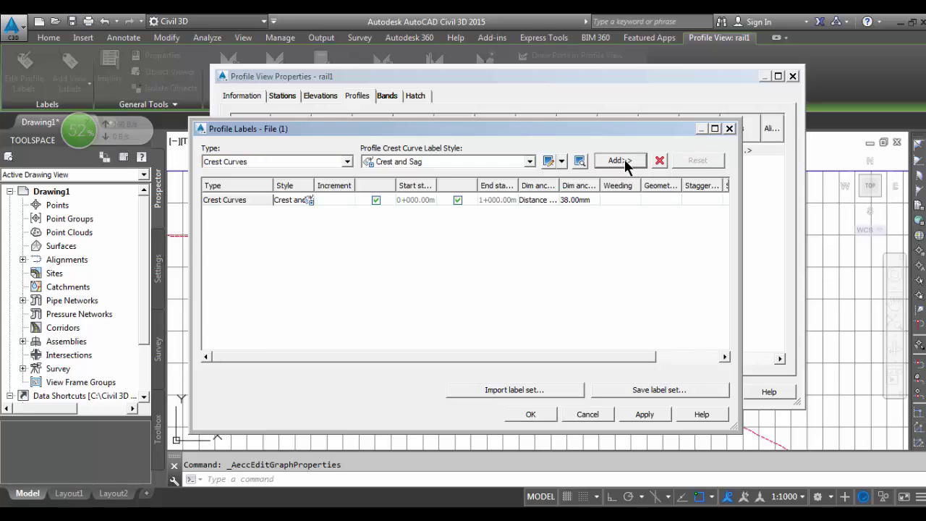
{"action": "left_click", "coordinate": [300, 162]}
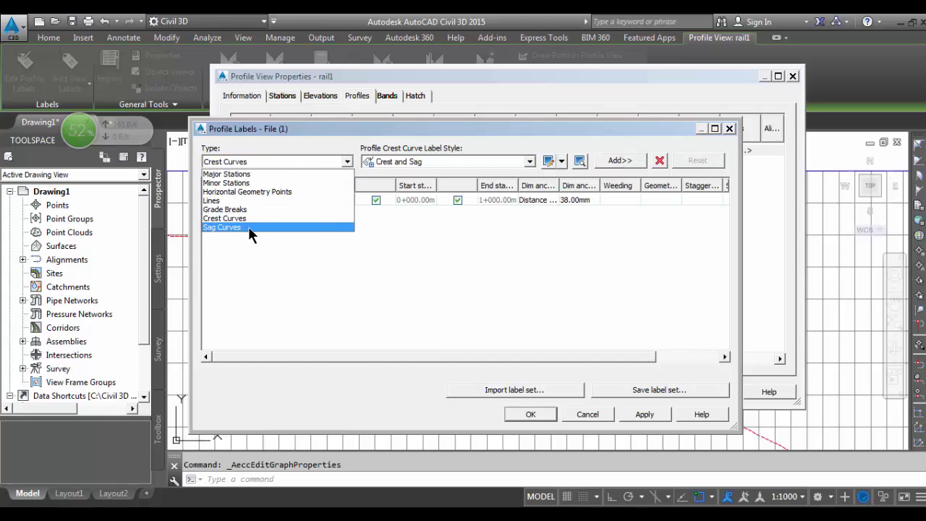
{"action": "left_click", "coordinate": [248, 226]}
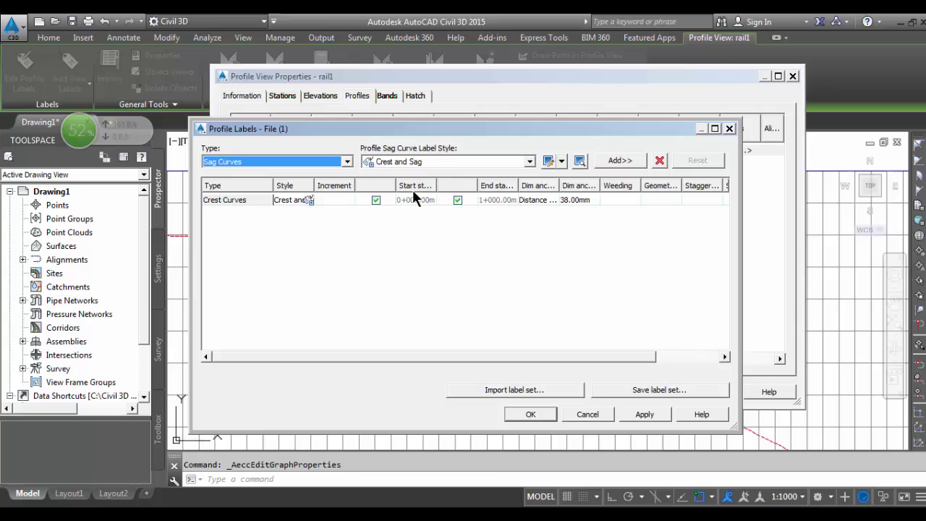
{"action": "left_click", "coordinate": [627, 160]}
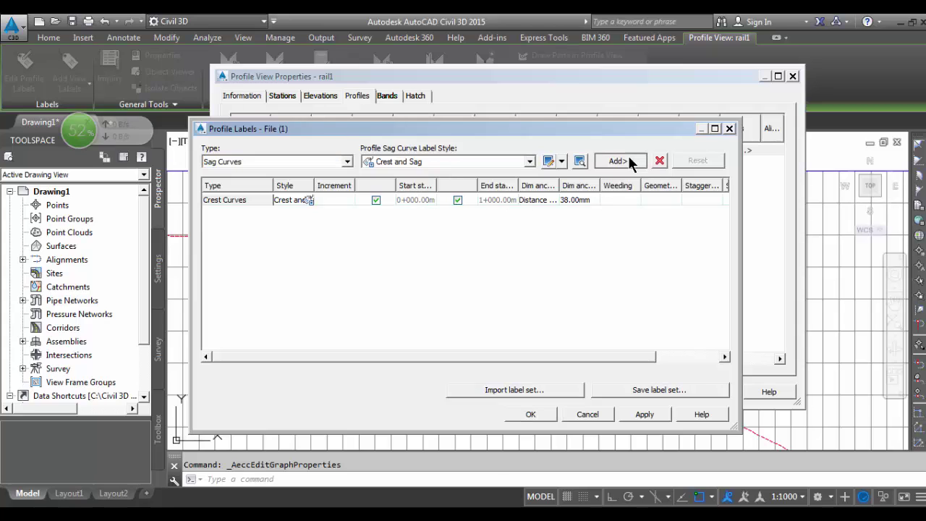
{"action": "left_click", "coordinate": [522, 411]}
{"action": "left_click", "coordinate": [604, 387]}
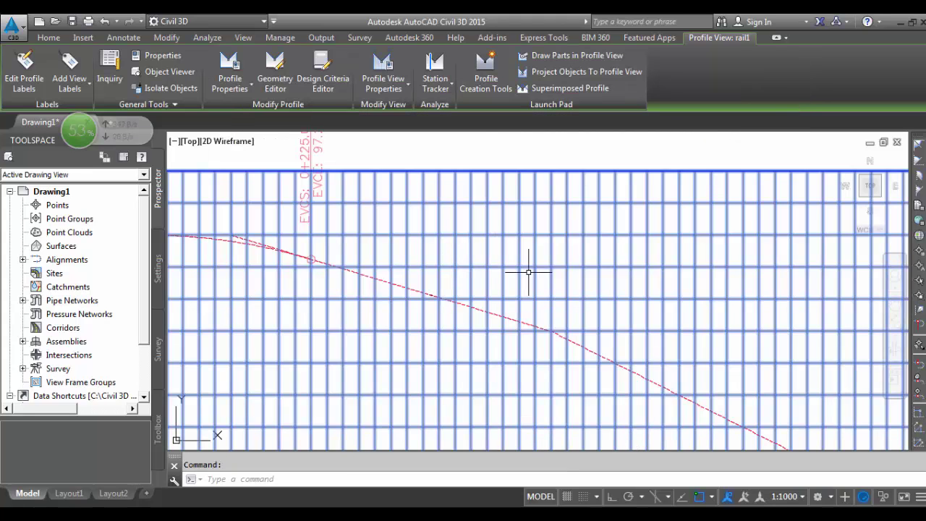
- Inspect the new vertical curve labels at stations 0+200 and 0+600 above the profile, and clear the selection
{"action": "scroll", "coordinate": [626, 275], "scroll_direction": "down", "scroll_amount": 1}
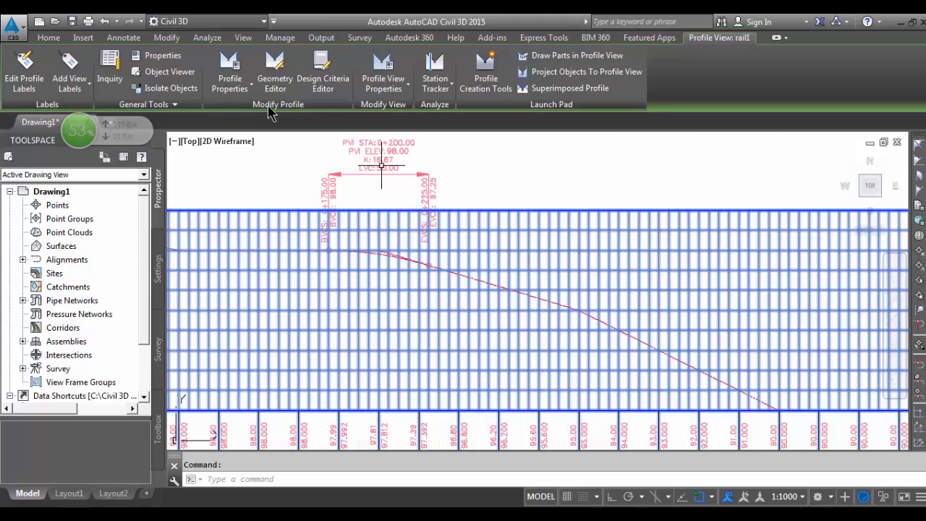
{"action": "scroll", "coordinate": [384, 133], "scroll_direction": "up", "scroll_amount": 3}
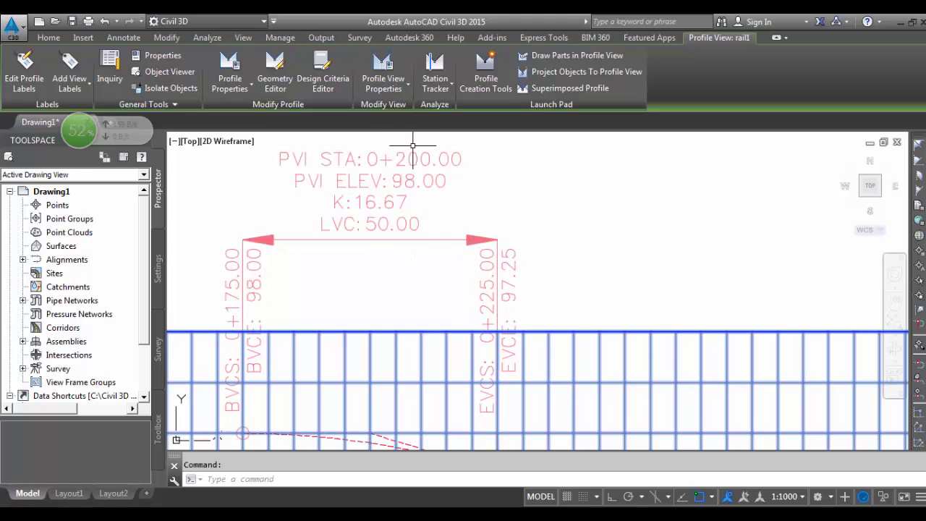
{"action": "scroll", "coordinate": [332, 184], "scroll_direction": "down", "scroll_amount": 5}
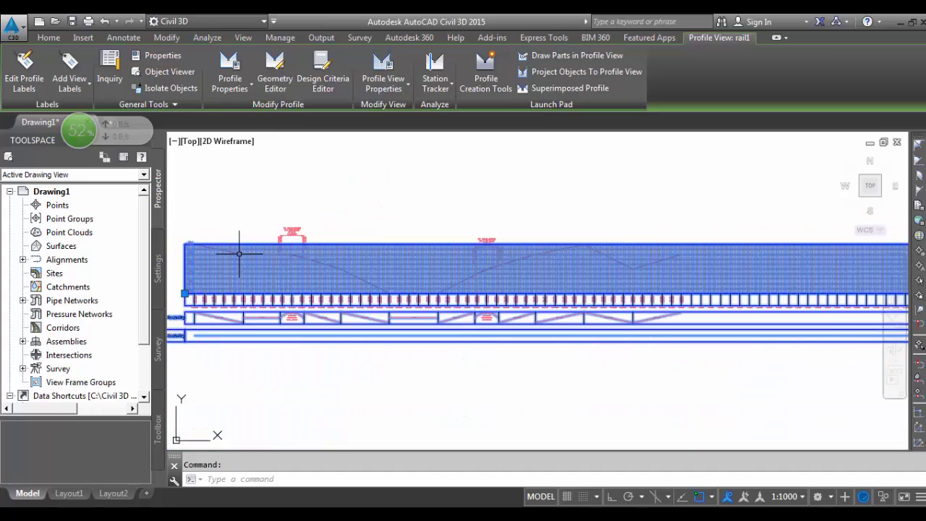
{"action": "scroll", "coordinate": [465, 244], "scroll_direction": "up", "scroll_amount": 5}
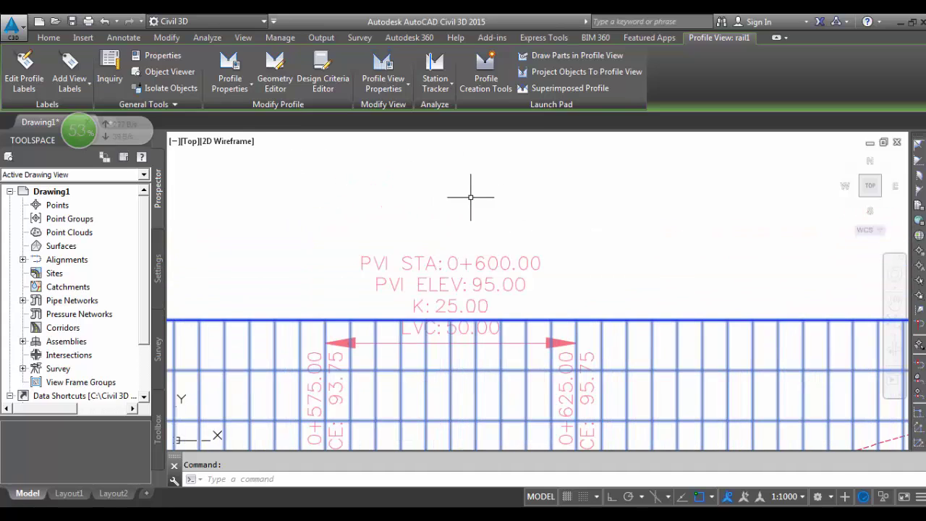
{"action": "scroll", "coordinate": [471, 201], "scroll_direction": "down", "scroll_amount": 5}
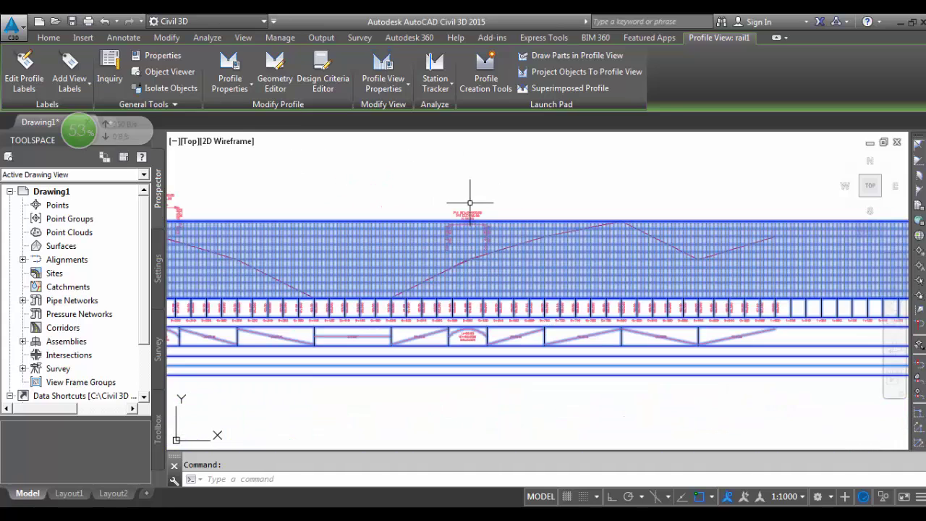
{"action": "scroll", "coordinate": [595, 311], "scroll_direction": "down", "scroll_amount": 4}
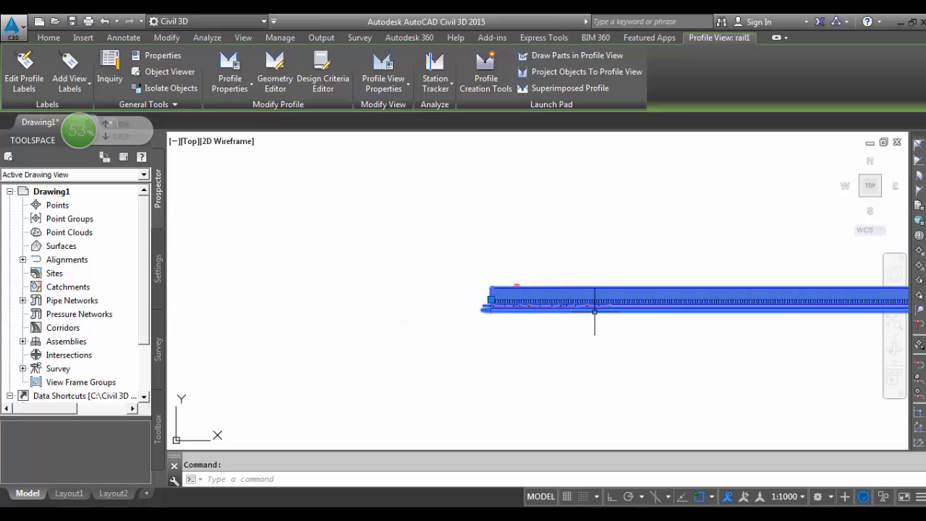
{"action": "key", "text": "Escape"}
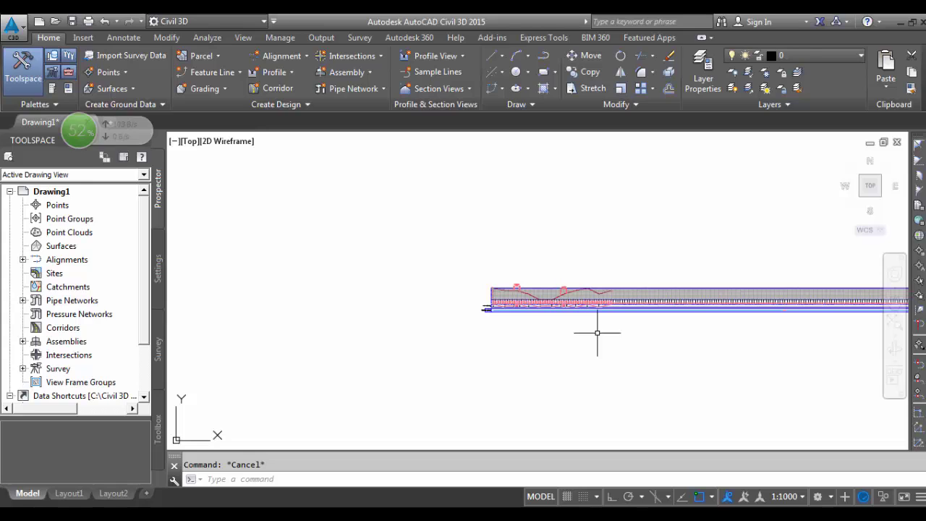
- Create an assembly of type Other with the Basic style and All Codes code set, and place its baseline in the drawing
{"action": "left_click", "coordinate": [371, 72]}
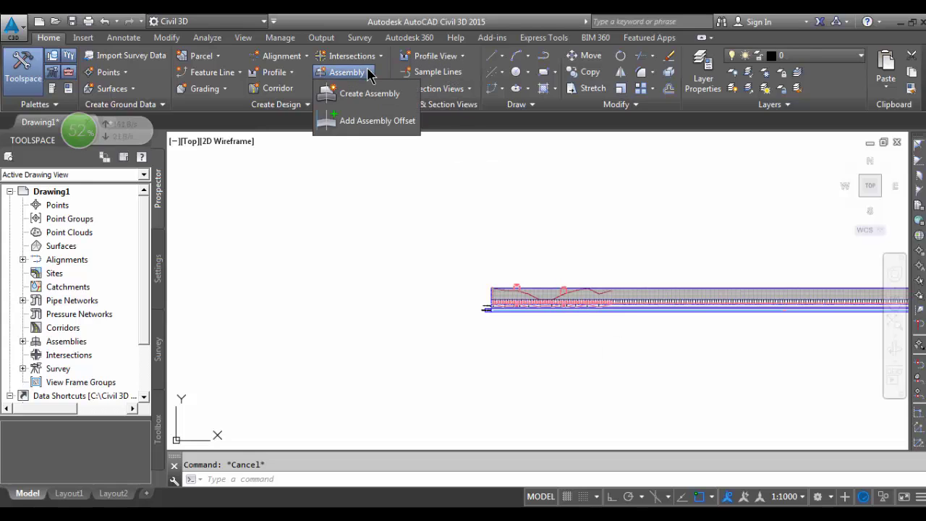
{"action": "left_click", "coordinate": [369, 92]}
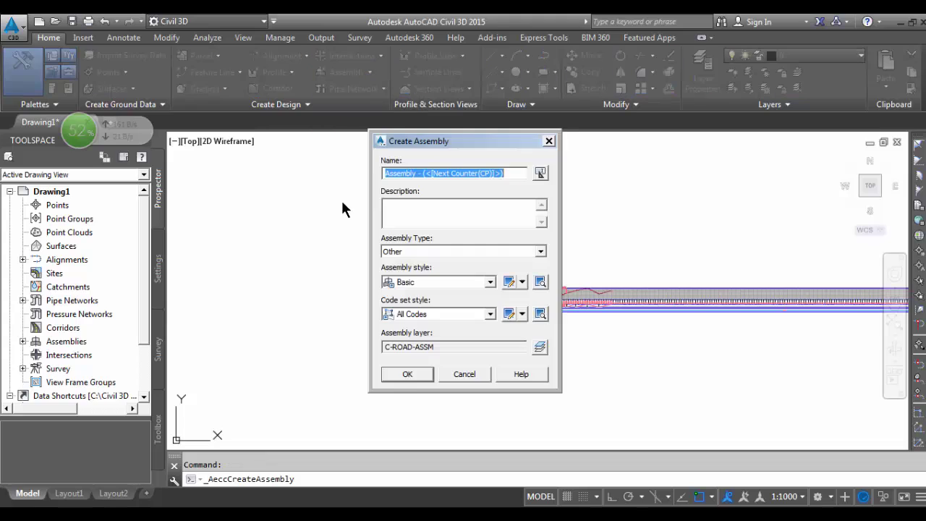
{"action": "left_click", "coordinate": [406, 374]}
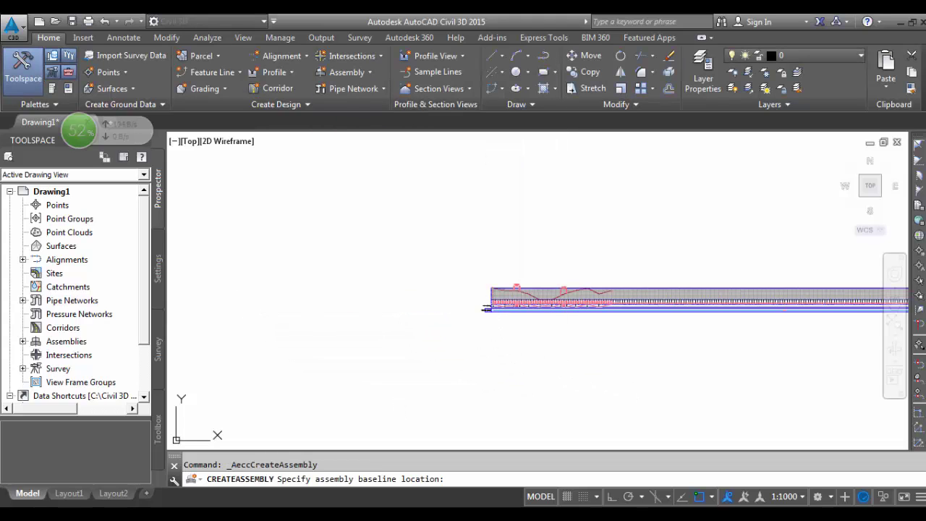
{"action": "left_click", "coordinate": [538, 291]}
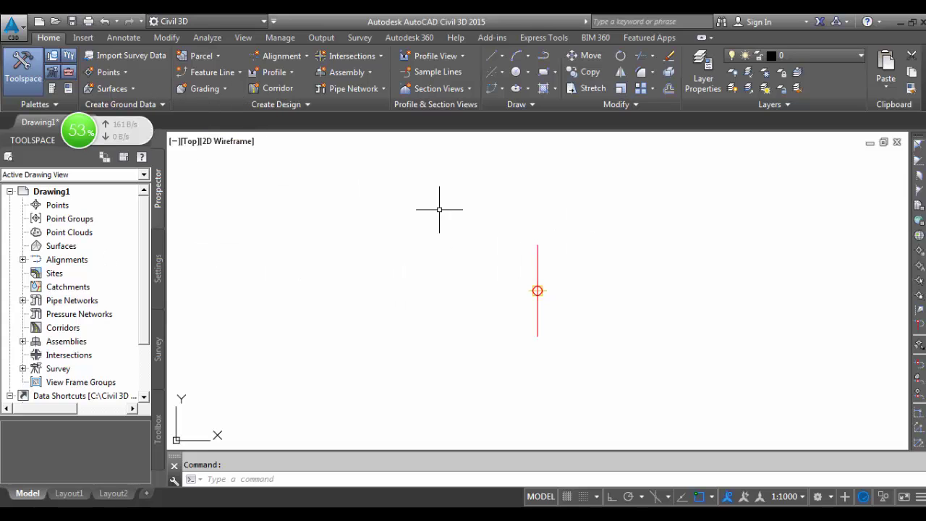
- Attach a RailSingle subassembly from the Metric Bridge and Rail set to the assembly baseline, and inspect its cross-section
{"action": "left_click", "coordinate": [536, 267]}
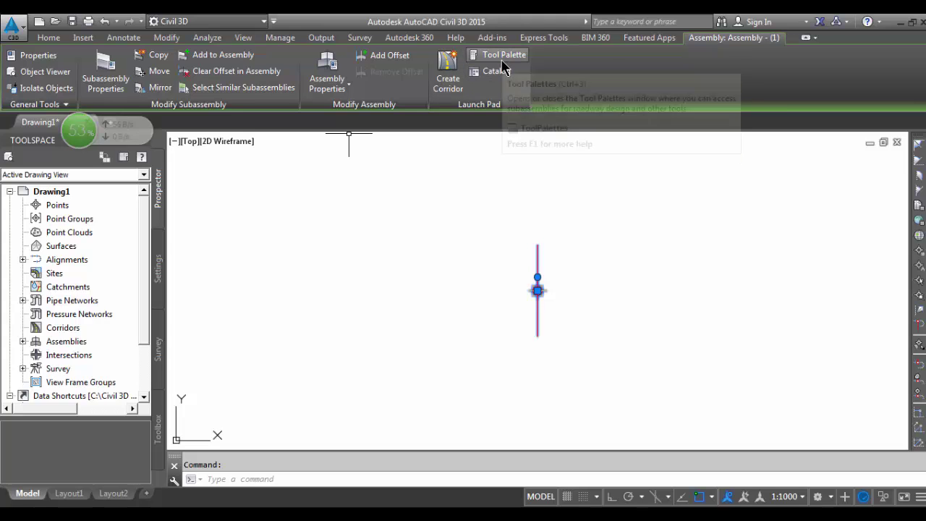
{"action": "left_click", "coordinate": [502, 60]}
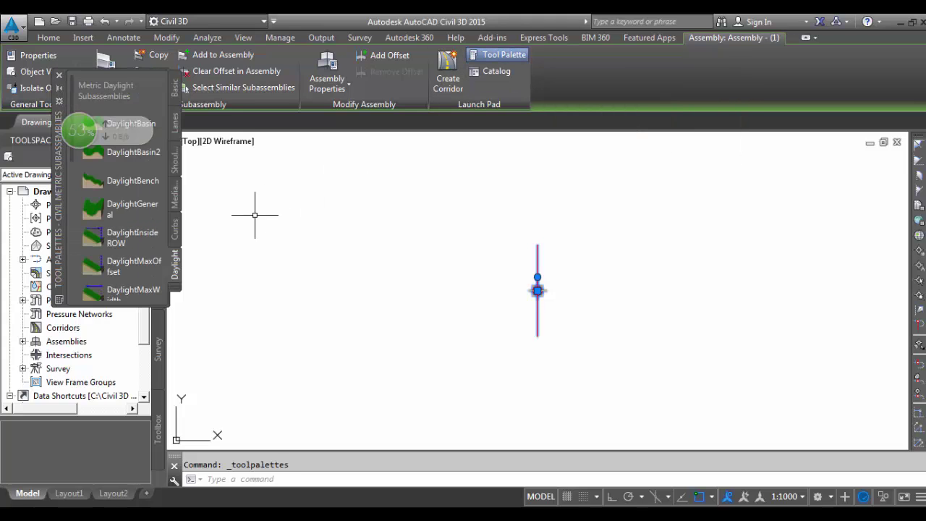
{"action": "left_click", "coordinate": [173, 289]}
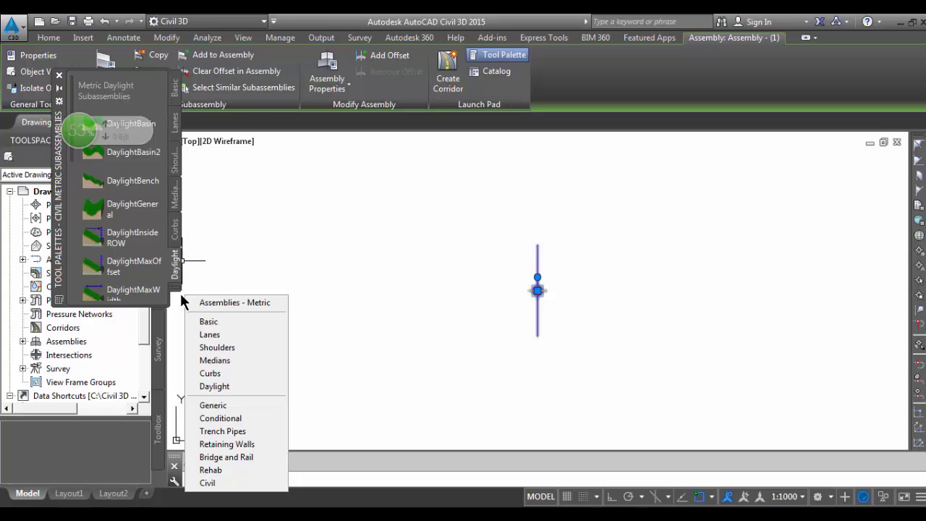
{"action": "left_click", "coordinate": [239, 457]}
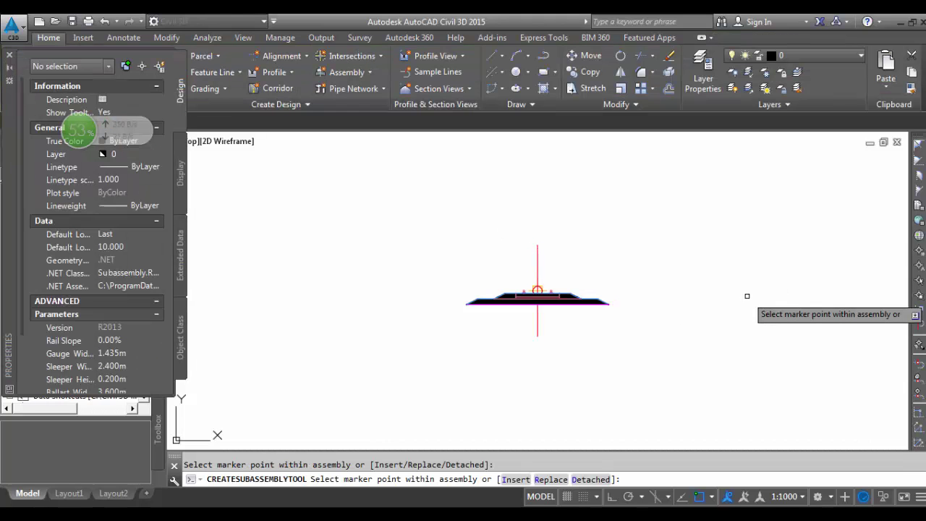
{"action": "key", "text": "Escape"}
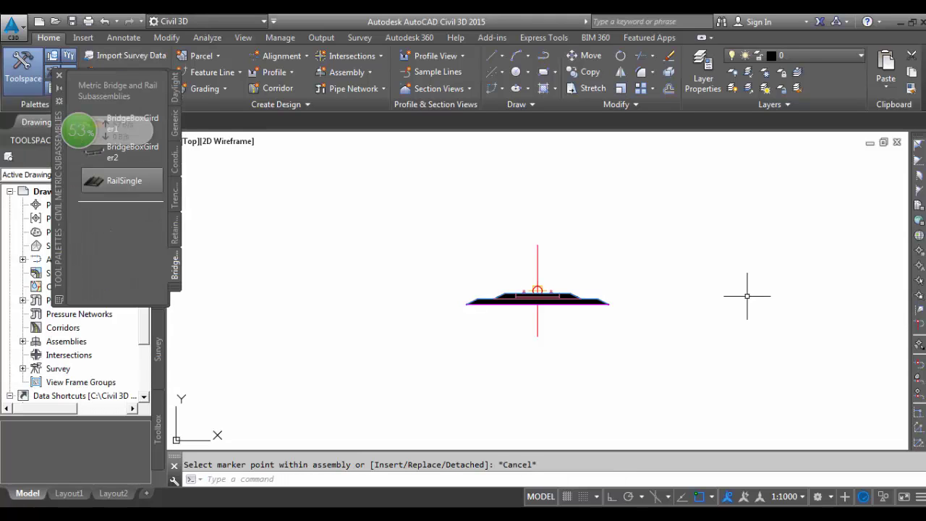
{"action": "left_click", "coordinate": [58, 76]}
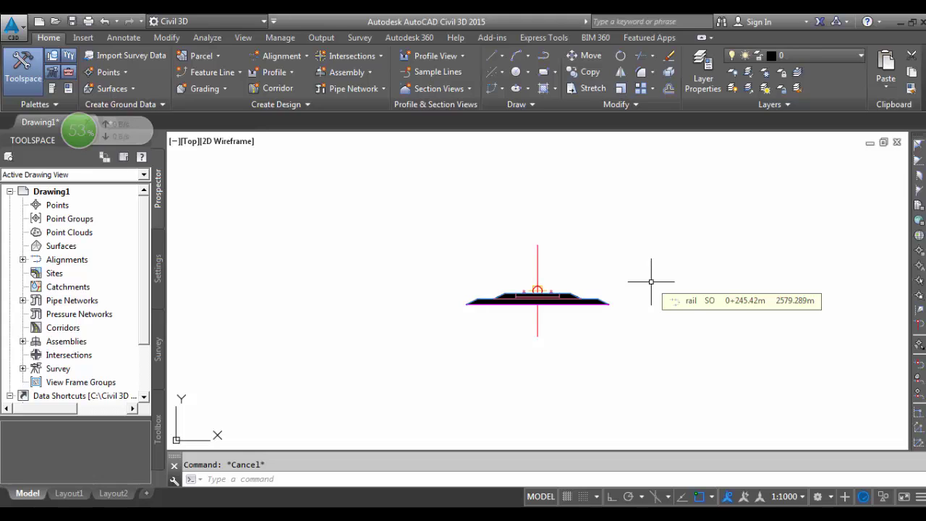
{"action": "mouse_move", "coordinate": [574, 304]}
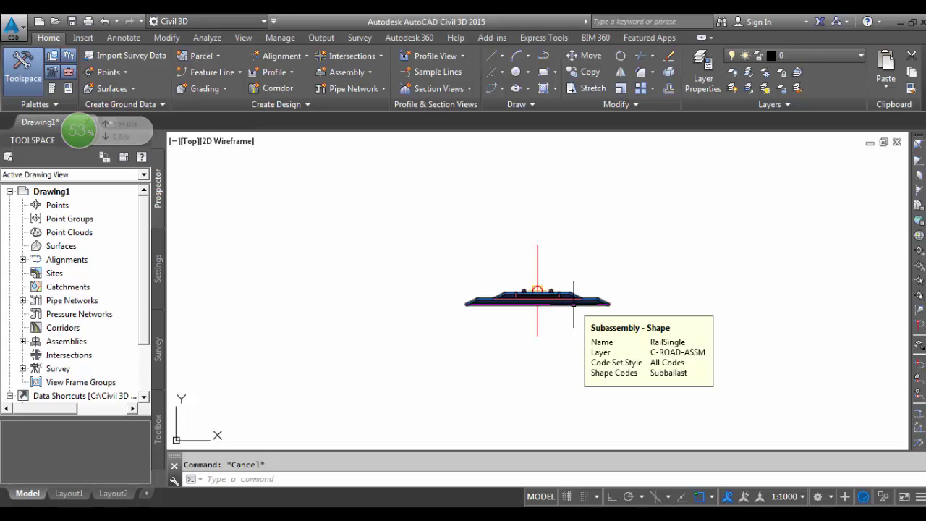
{"action": "left_click", "coordinate": [574, 303]}
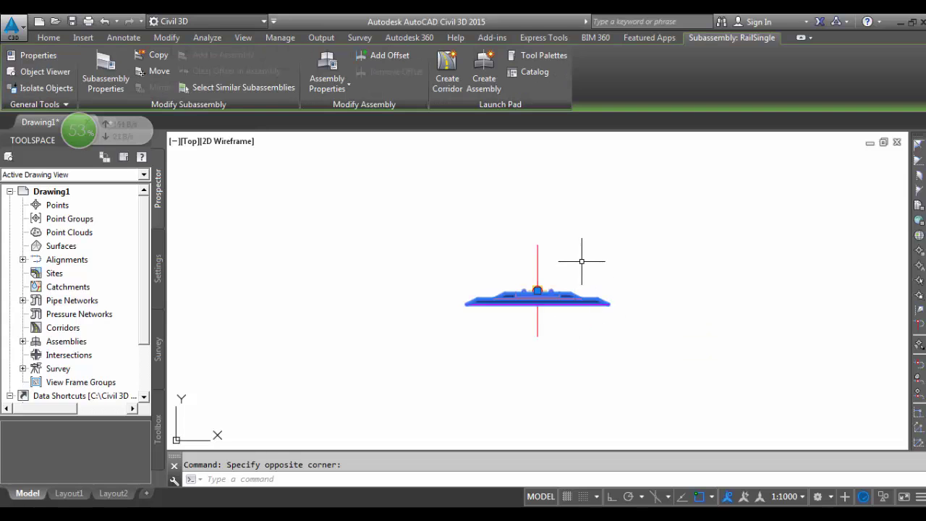
{"action": "scroll", "coordinate": [562, 267], "scroll_direction": "up", "scroll_amount": 5}
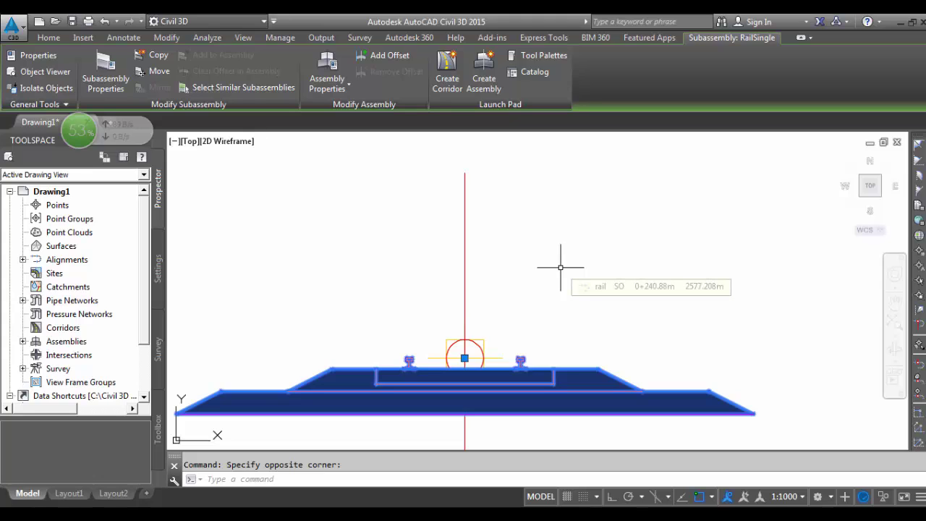
{"action": "scroll", "coordinate": [559, 267], "scroll_direction": "down", "scroll_amount": 2}
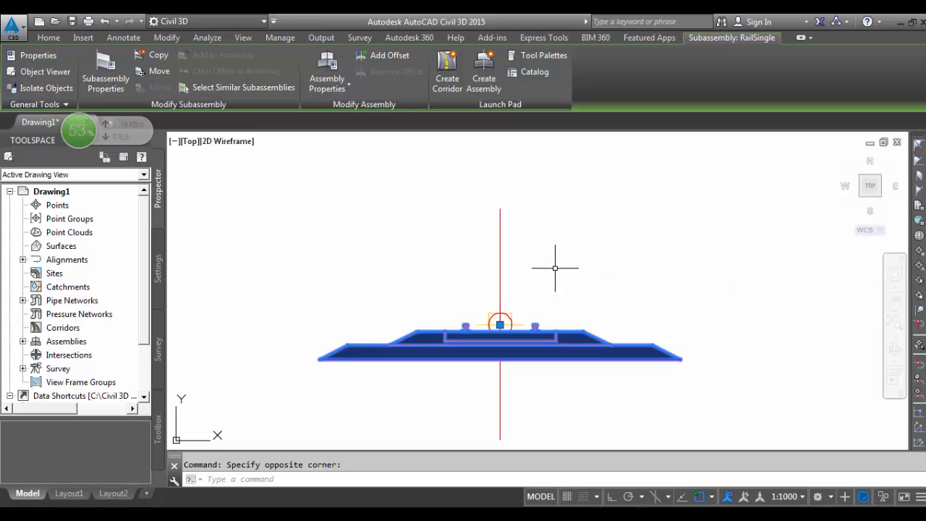
{"action": "key", "text": "Escape"}
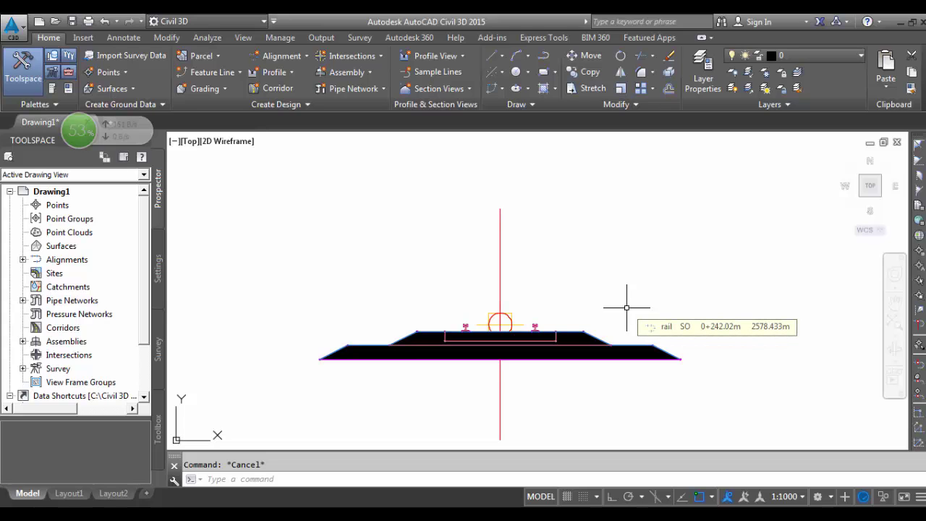
- Shift the RailSingle subassembly 1.5 m horizontally to the left of the assembly baseline
{"action": "left_click", "coordinate": [584, 334]}
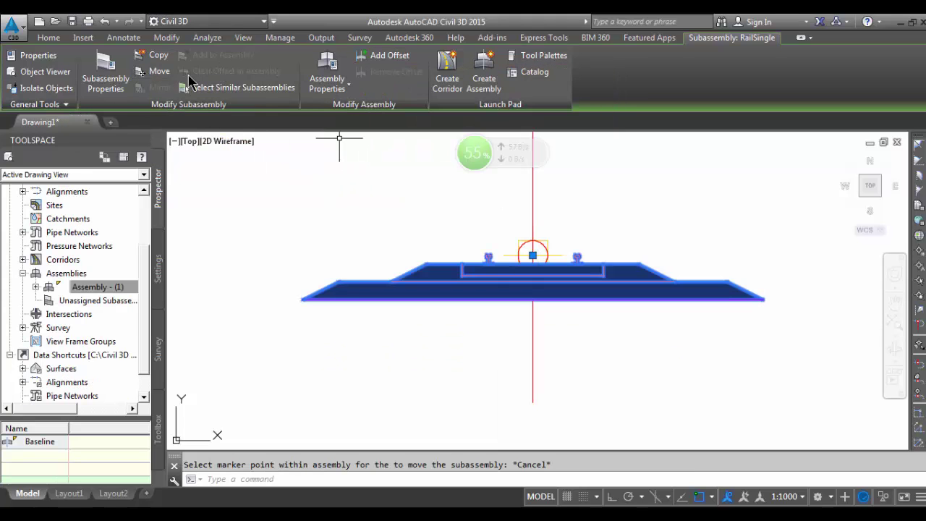
{"action": "left_click", "coordinate": [163, 75]}
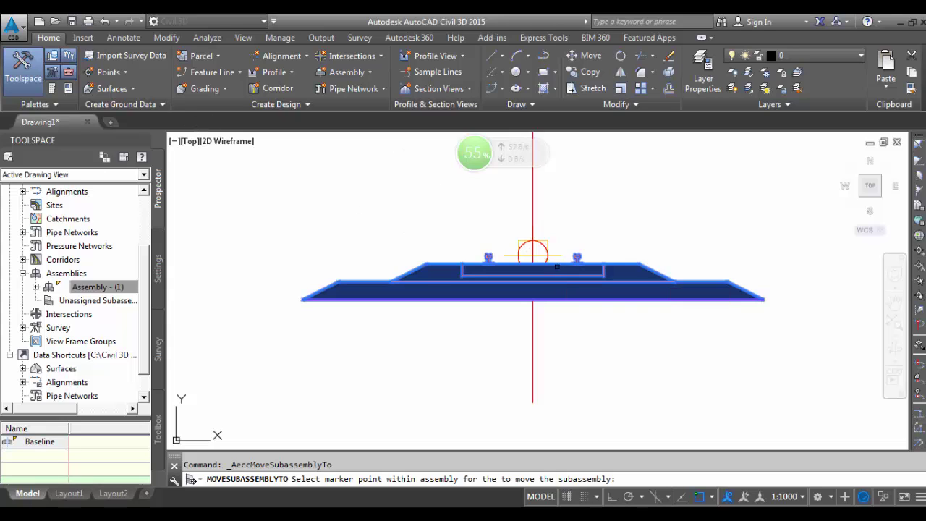
{"action": "key", "text": "Escape"}
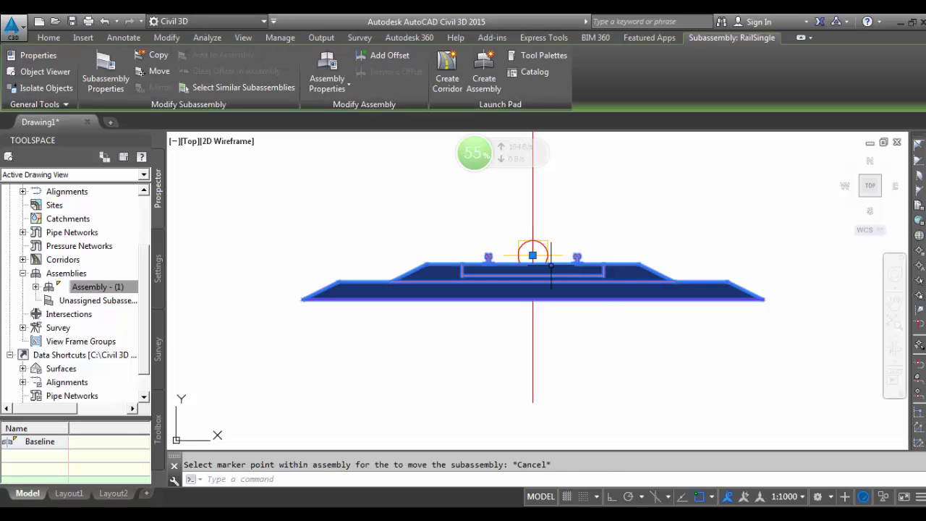
{"action": "left_click", "coordinate": [533, 255]}
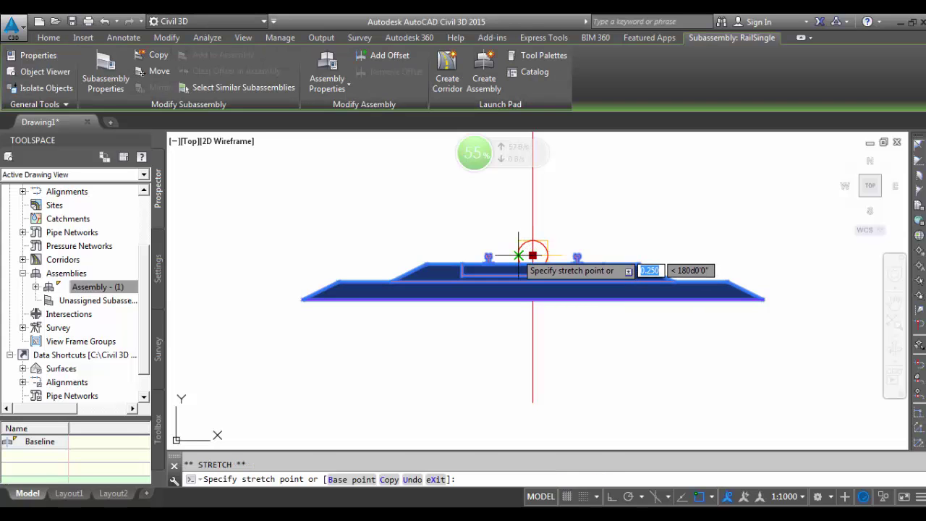
{"action": "type", "text": "1."}
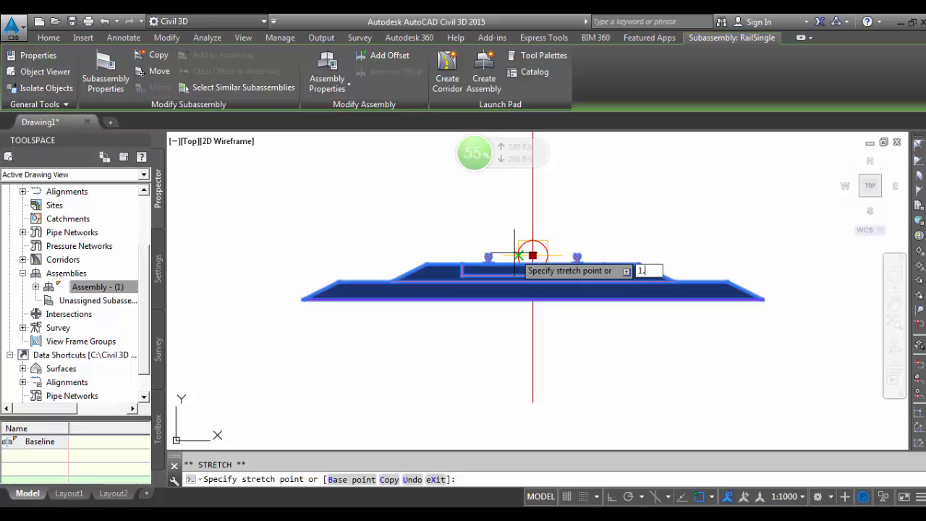
{"action": "type", "text": "5"}
{"action": "key", "text": "Return"}
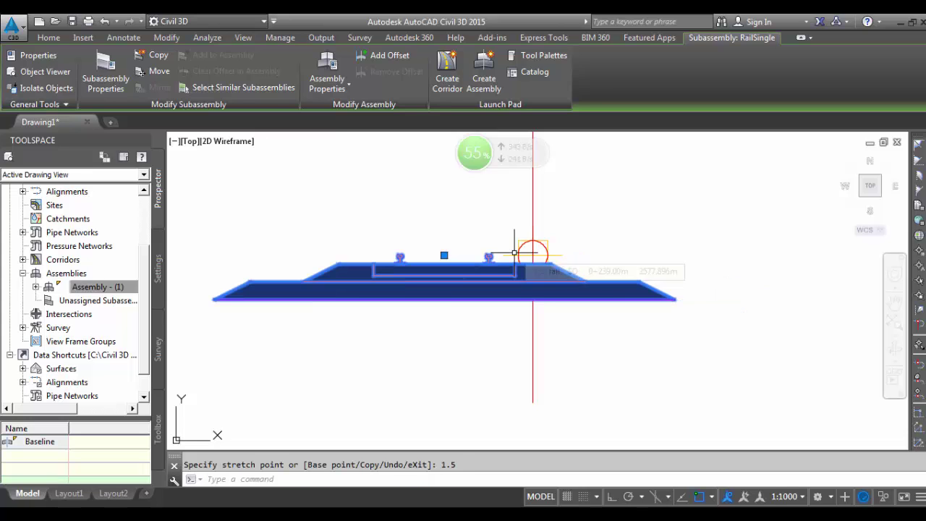
{"action": "key", "text": "Escape"}
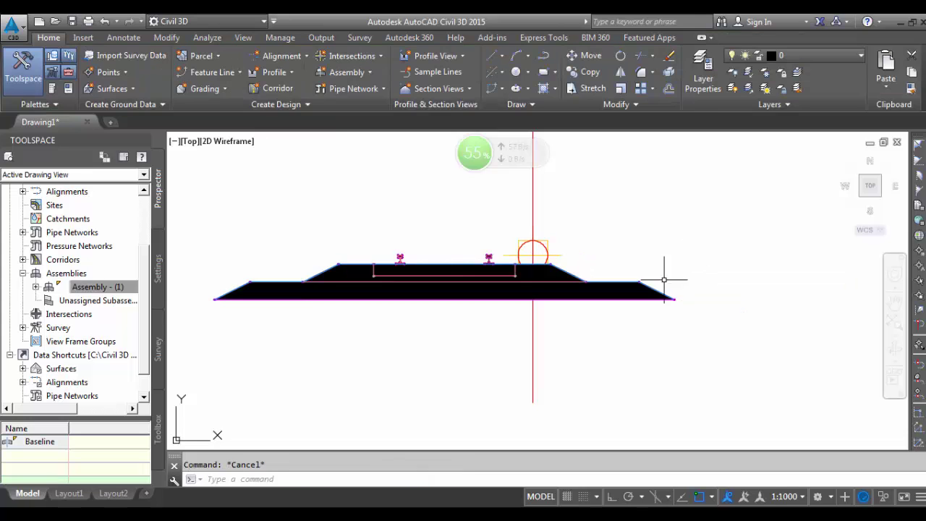
- Attach a second RailSingle subassembly to the marker point on the assembly baseline
{"action": "left_click", "coordinate": [654, 292]}
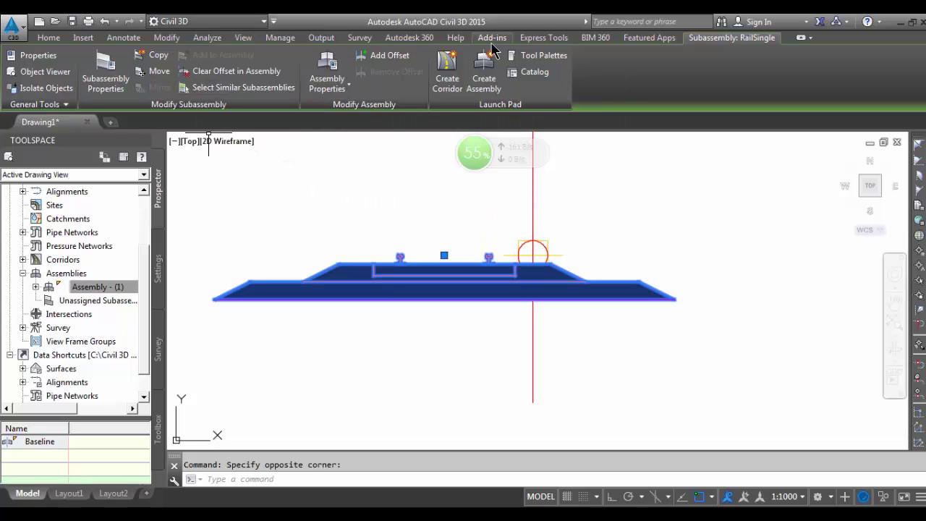
{"action": "left_click", "coordinate": [549, 58]}
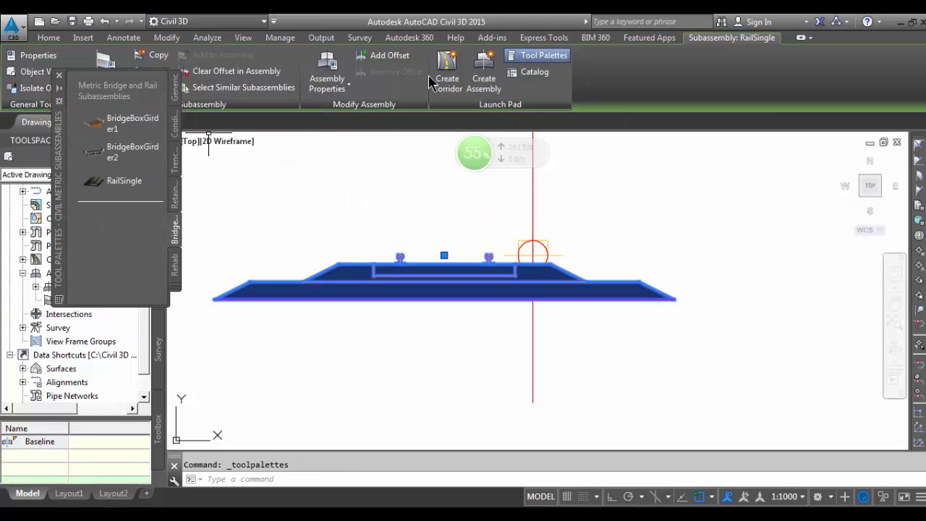
{"action": "left_click", "coordinate": [121, 181]}
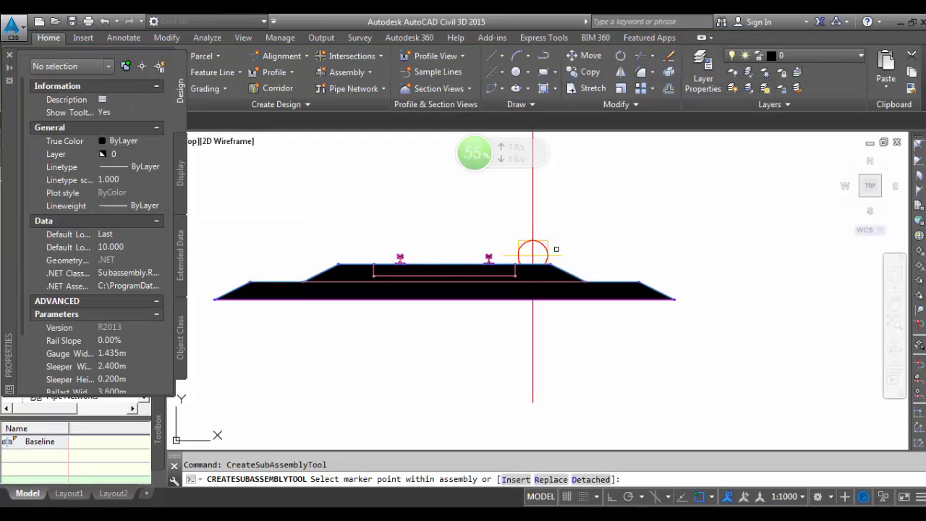
{"action": "left_click", "coordinate": [533, 253]}
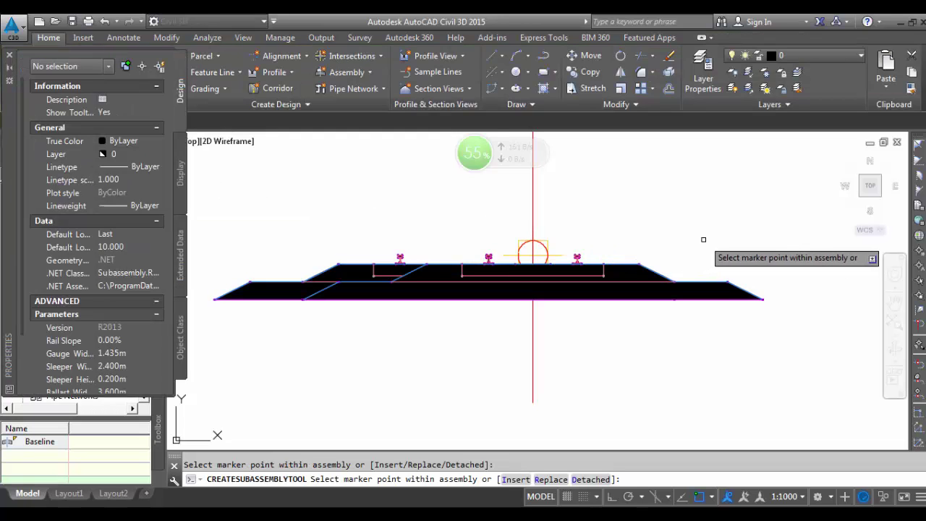
{"action": "key", "text": "Escape"}
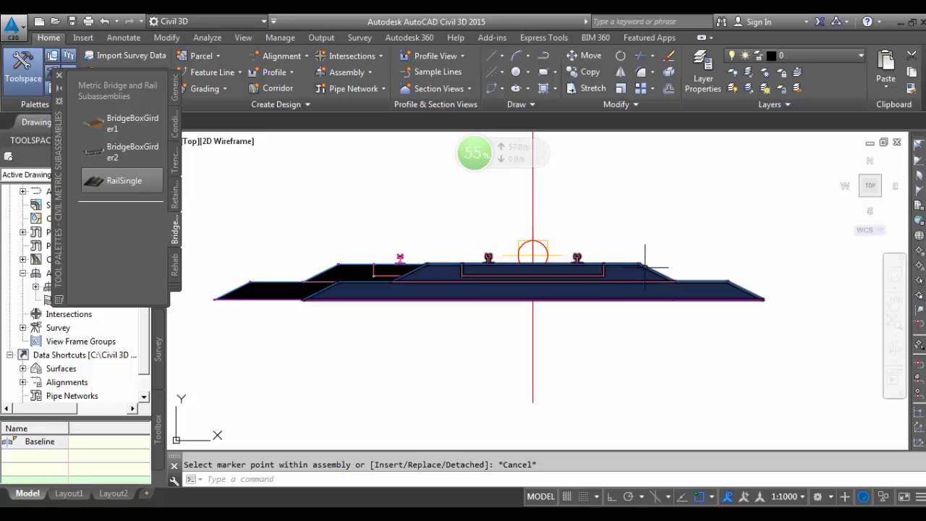
- Shift the second RailSingle subassembly 1.5 m horizontally to the right of the assembly baseline
{"action": "left_click", "coordinate": [654, 258]}
{"action": "left_click", "coordinate": [527, 266]}
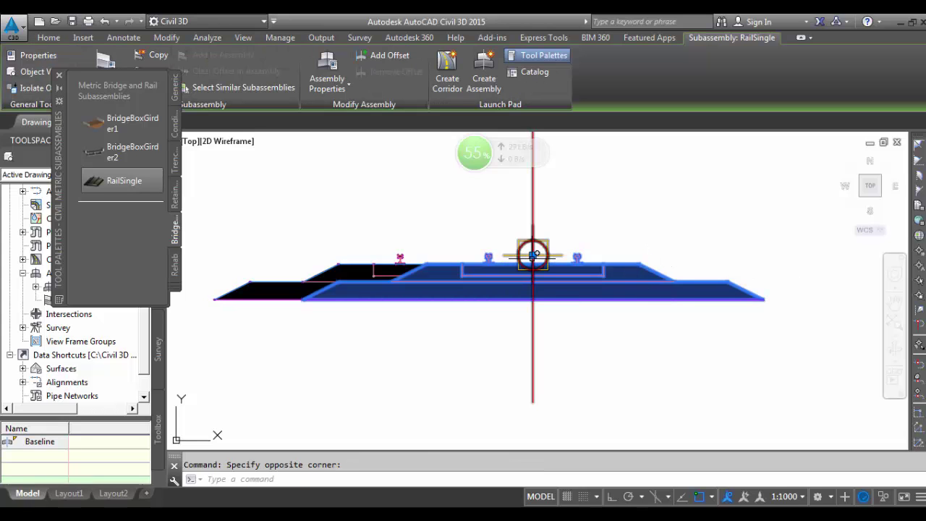
{"action": "left_click", "coordinate": [533, 255]}
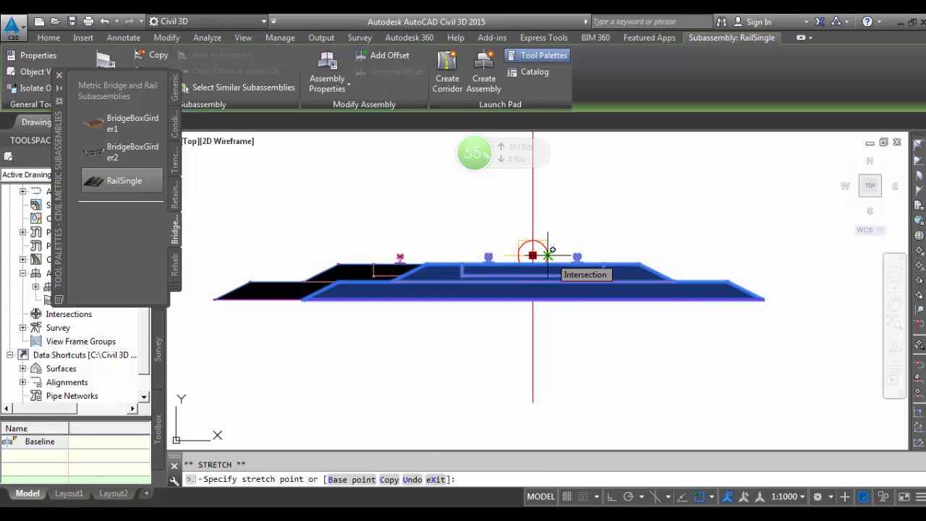
{"action": "type", "text": "1"}
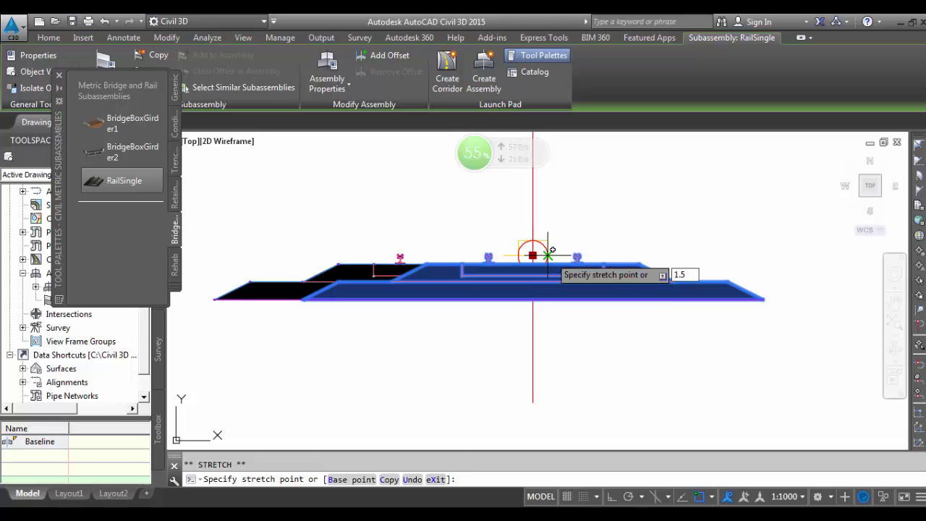
{"action": "type", "text": ".5"}
{"action": "key", "text": "Return"}
{"action": "key", "text": "Escape"}
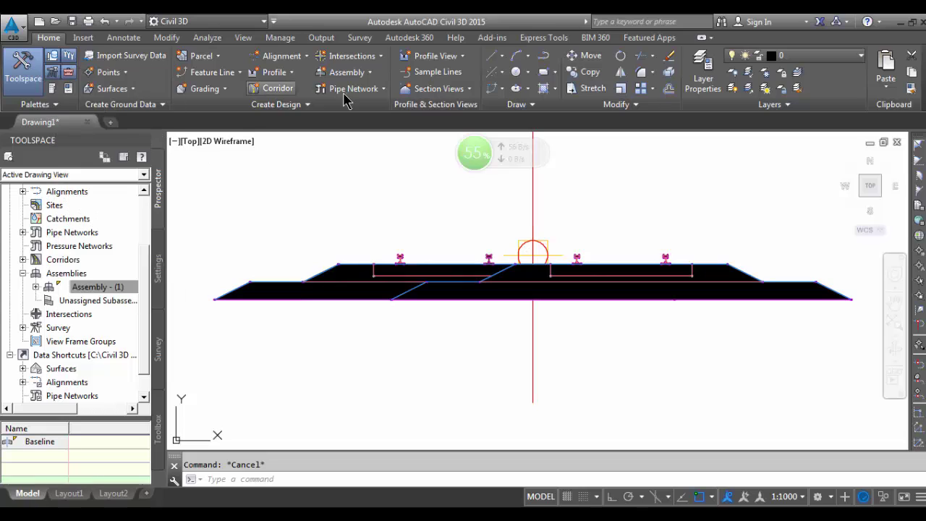
- Start a polyline at the leftmost rail's upper-left head corner and trace the head and right side of the web down to the foot
{"action": "scroll", "coordinate": [567, 309], "scroll_direction": "up", "scroll_amount": 4}
{"action": "scroll", "coordinate": [568, 309], "scroll_direction": "down", "scroll_amount": 4}
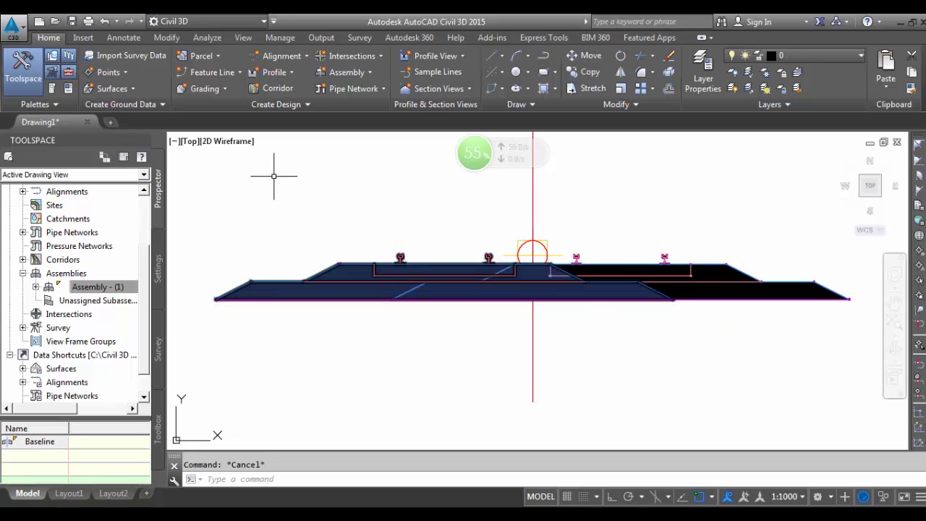
{"action": "scroll", "coordinate": [408, 285], "scroll_direction": "up", "scroll_amount": 4}
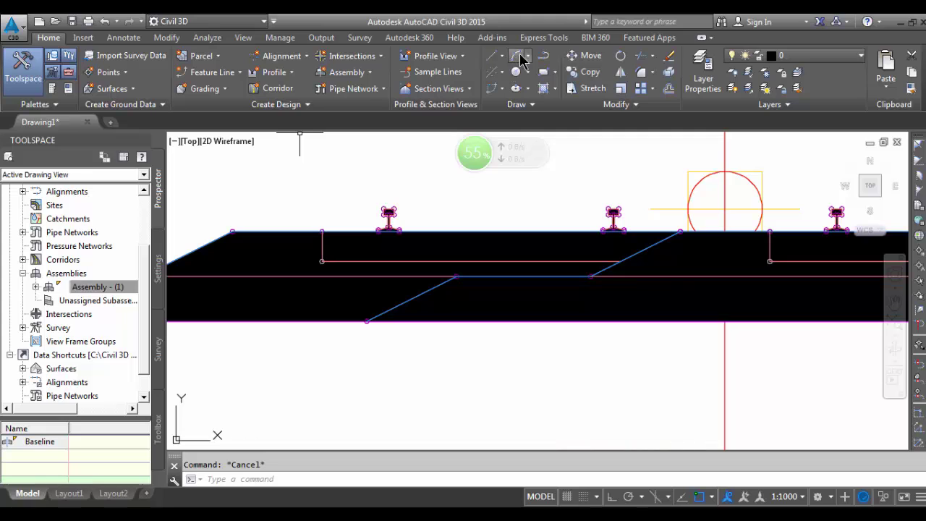
{"action": "left_click", "coordinate": [544, 58]}
{"action": "scroll", "coordinate": [376, 214], "scroll_direction": "up", "scroll_amount": 4}
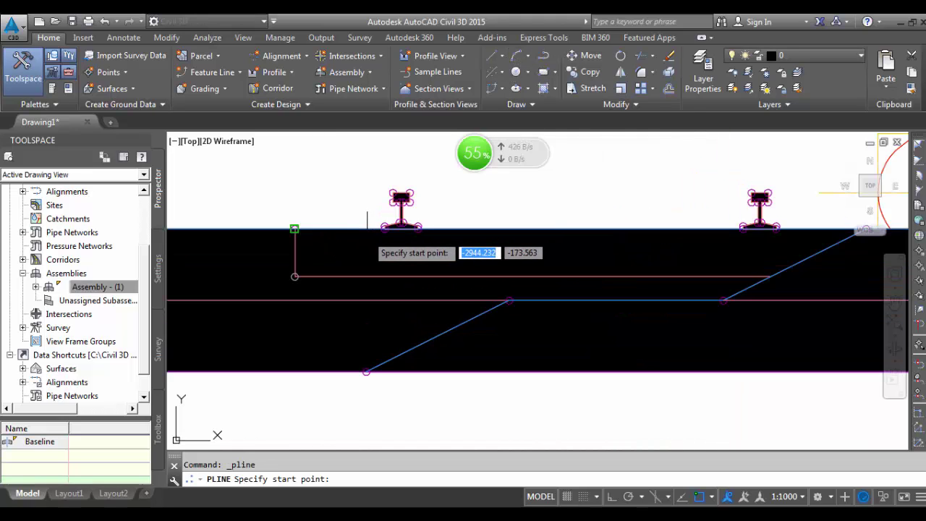
{"action": "scroll", "coordinate": [412, 177], "scroll_direction": "up", "scroll_amount": 5}
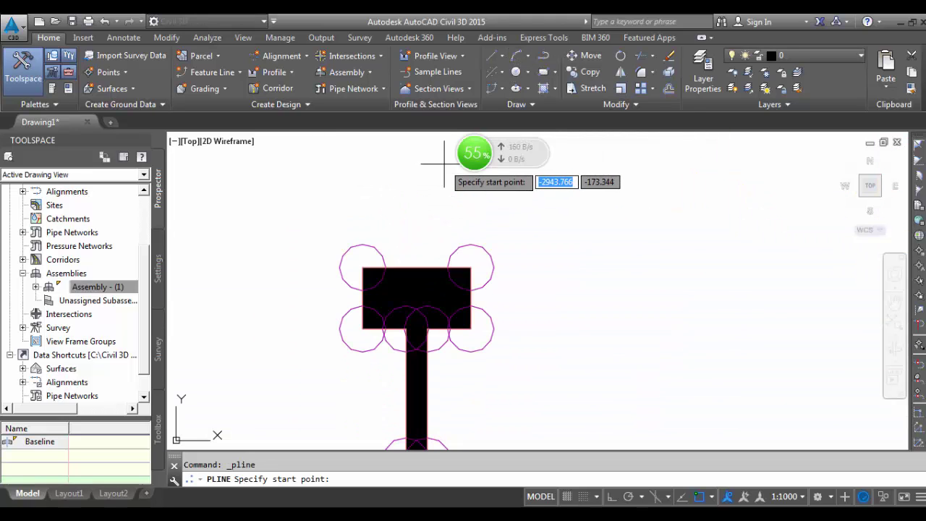
{"action": "left_click", "coordinate": [362, 267]}
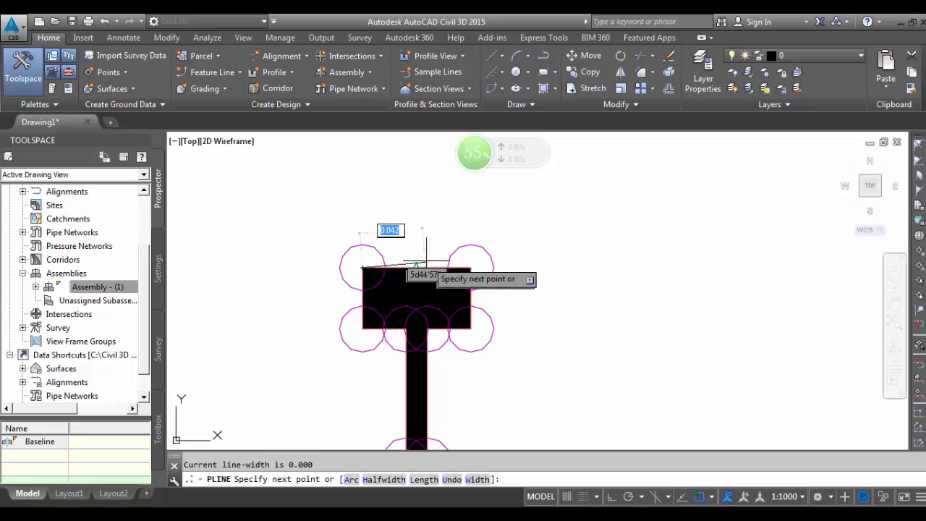
{"action": "left_click", "coordinate": [470, 267]}
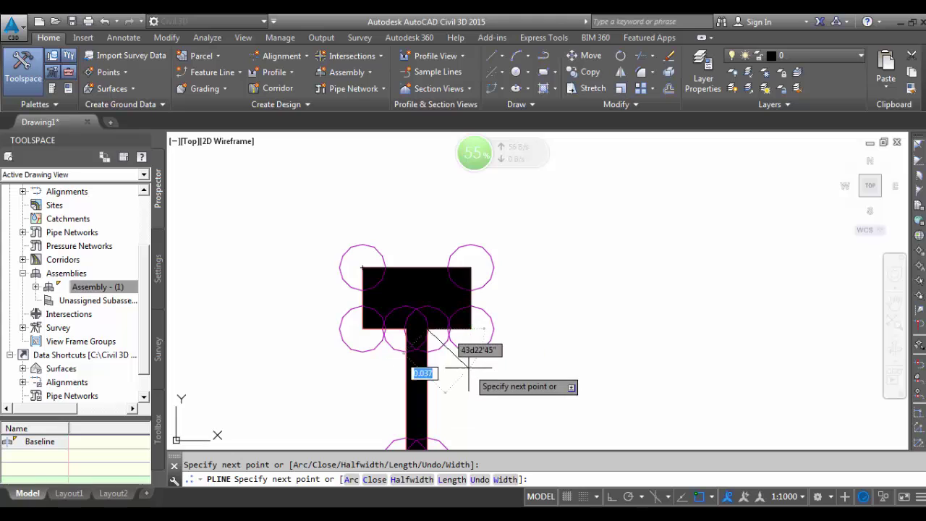
{"action": "scroll", "coordinate": [449, 376], "scroll_direction": "down", "scroll_amount": 5}
{"action": "scroll", "coordinate": [460, 387], "scroll_direction": "up", "scroll_amount": 5}
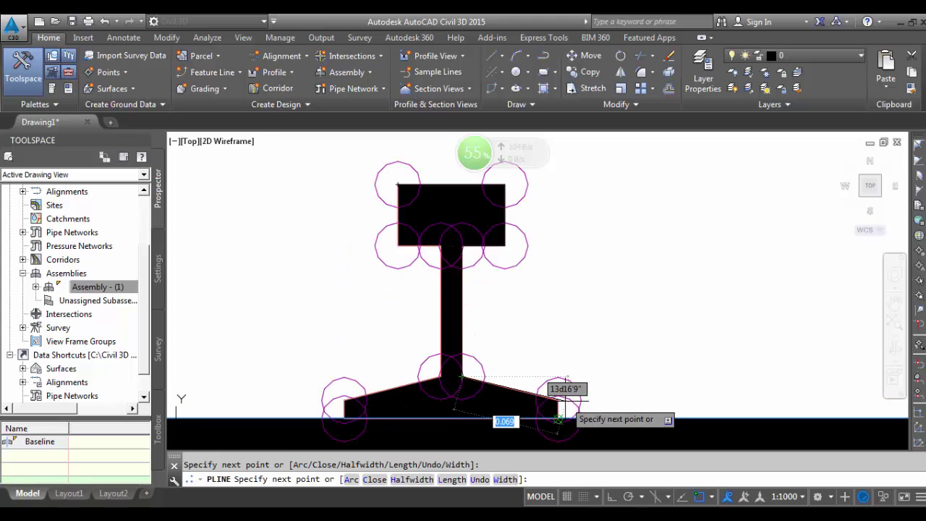
- Continue the polyline around the rail foot, up the left side of the web and head, and back to its starting corner
{"action": "left_click", "coordinate": [557, 400]}
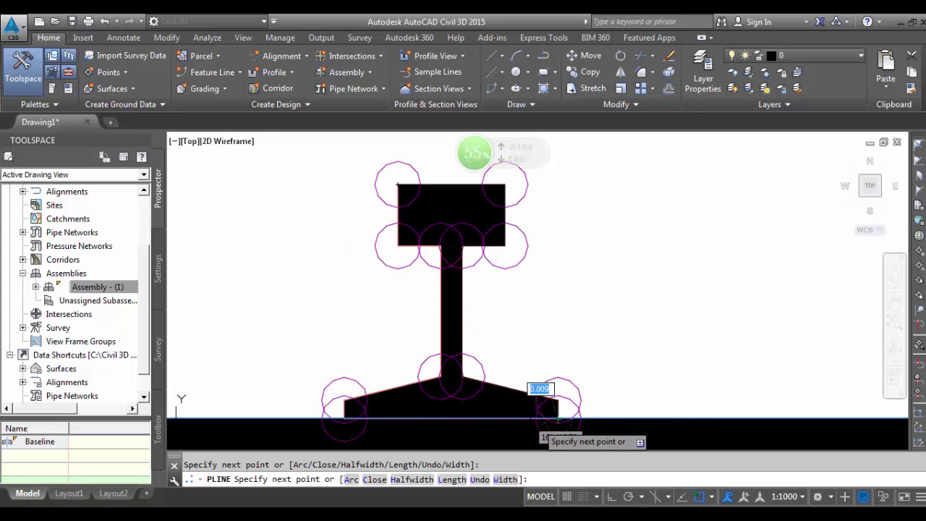
{"action": "left_click", "coordinate": [344, 418]}
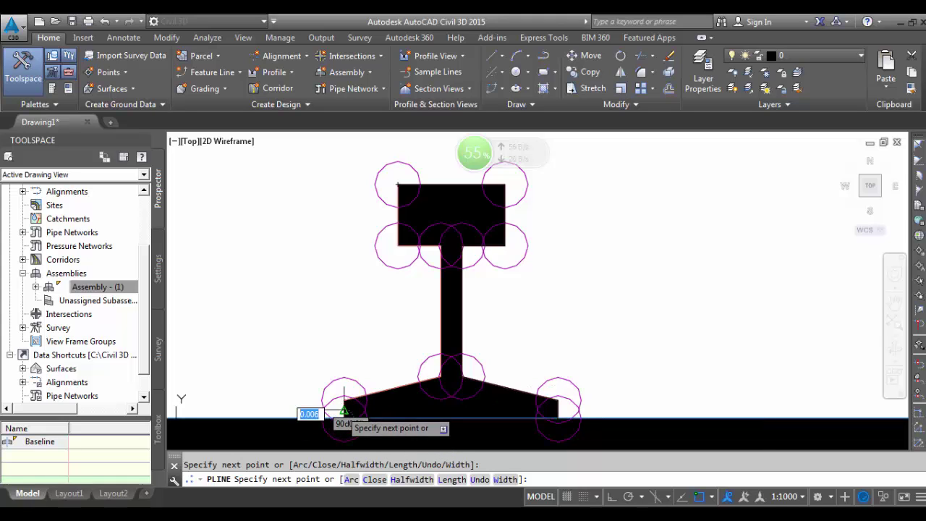
{"action": "left_click", "coordinate": [344, 400]}
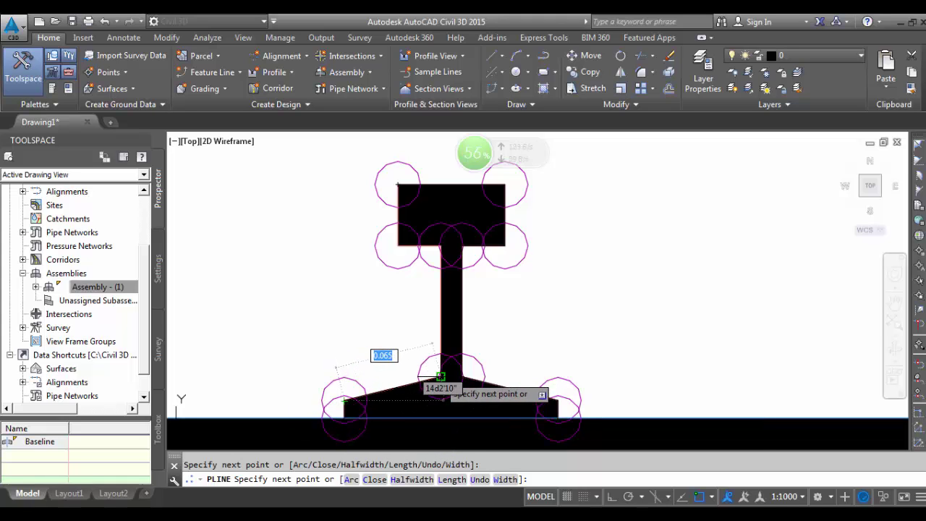
{"action": "left_click", "coordinate": [441, 376]}
{"action": "left_click", "coordinate": [440, 246]}
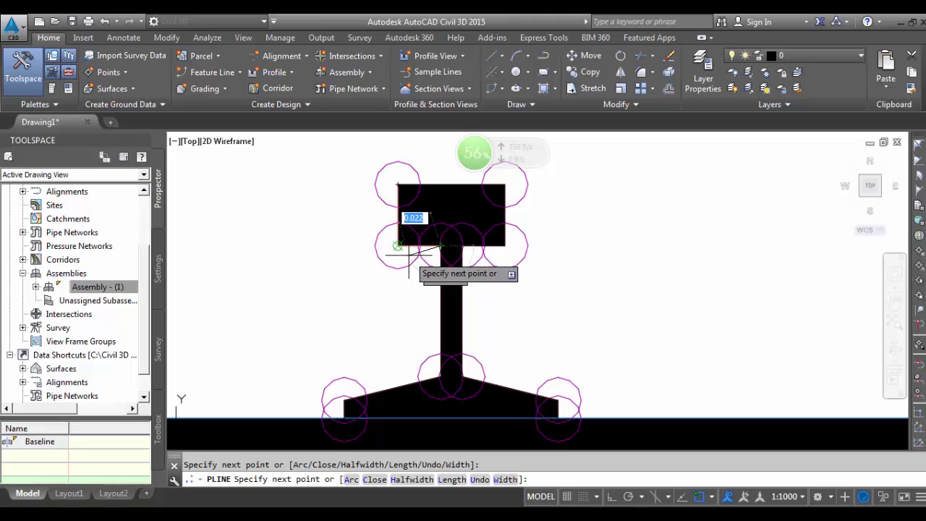
{"action": "left_click", "coordinate": [397, 246]}
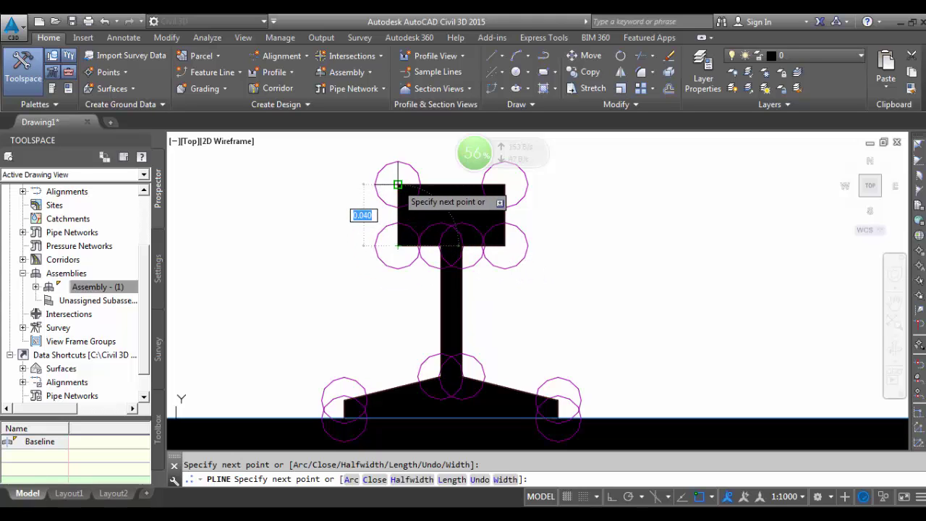
{"action": "left_click", "coordinate": [397, 184]}
{"action": "key", "text": "Escape"}
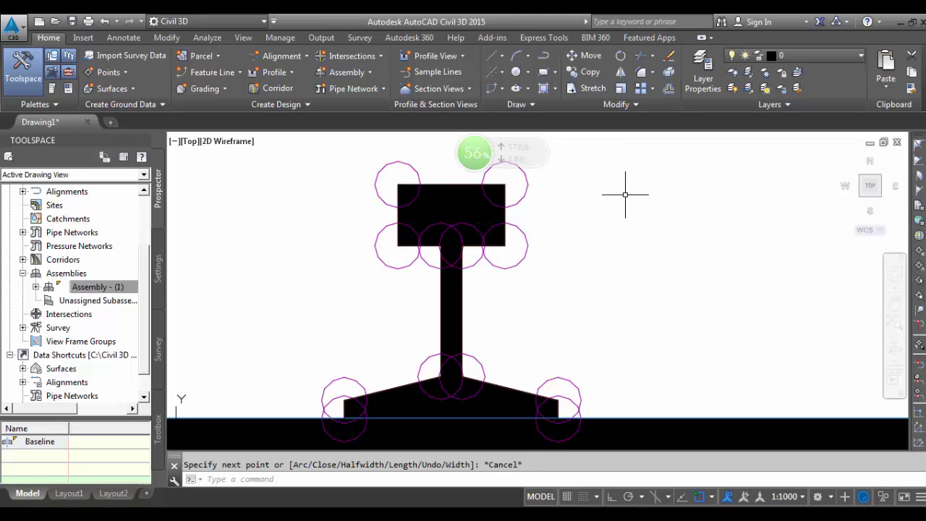
- Copy the traced rail outline from its lower-left foot corner onto the second rail, 1.505 m to the right
{"action": "left_click", "coordinate": [505, 209]}
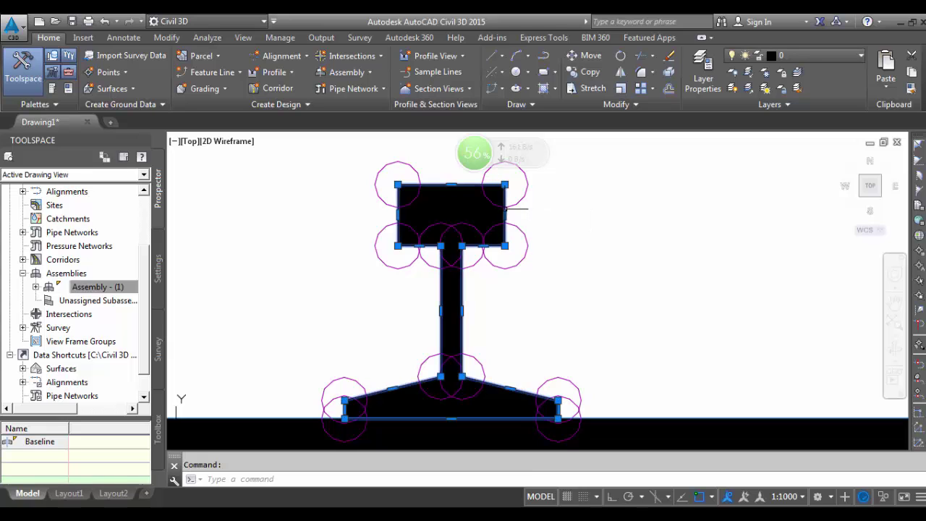
{"action": "scroll", "coordinate": [425, 172], "scroll_direction": "down", "scroll_amount": 2}
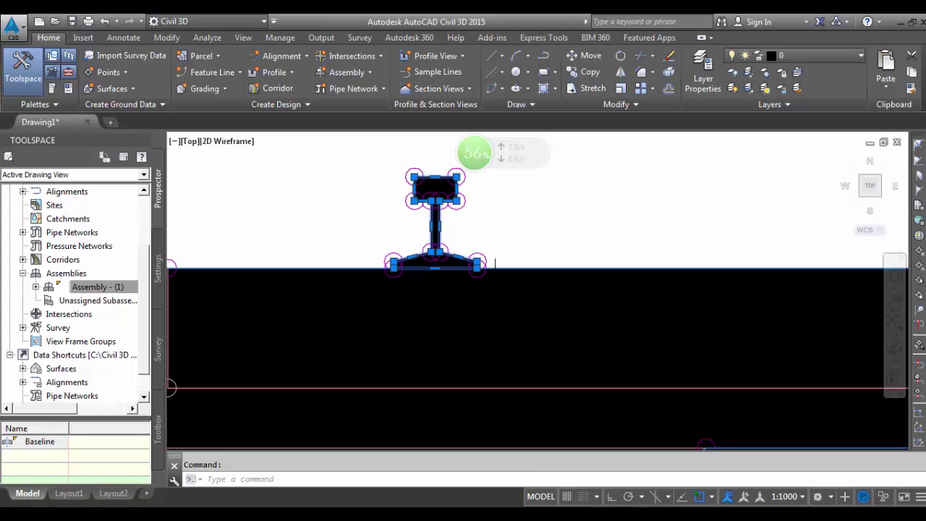
{"action": "left_click", "coordinate": [583, 71]}
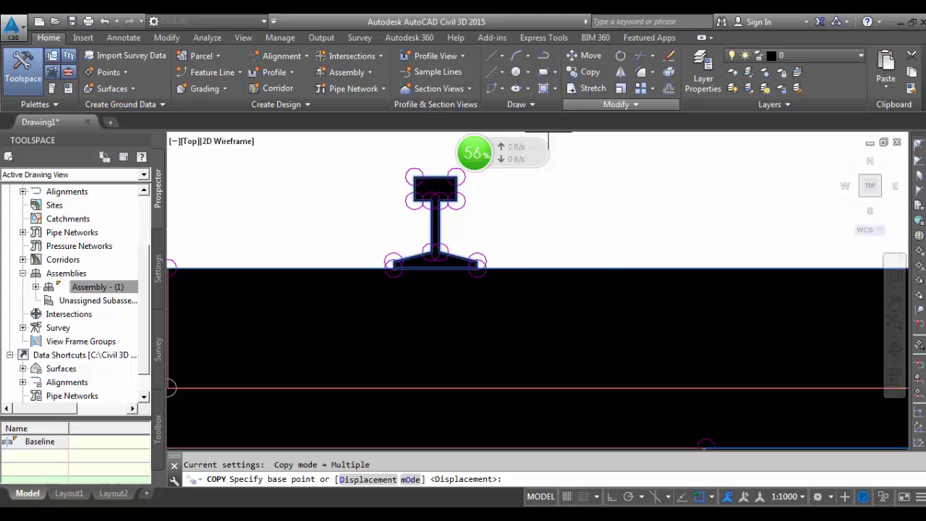
{"action": "left_click", "coordinate": [393, 261]}
{"action": "scroll", "coordinate": [481, 262], "scroll_direction": "down", "scroll_amount": 3}
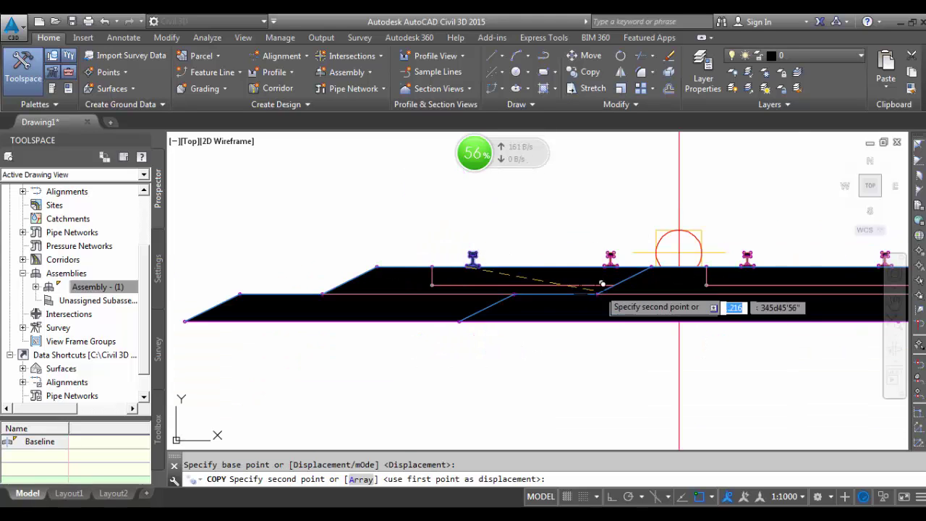
{"action": "scroll", "coordinate": [579, 253], "scroll_direction": "up", "scroll_amount": 8}
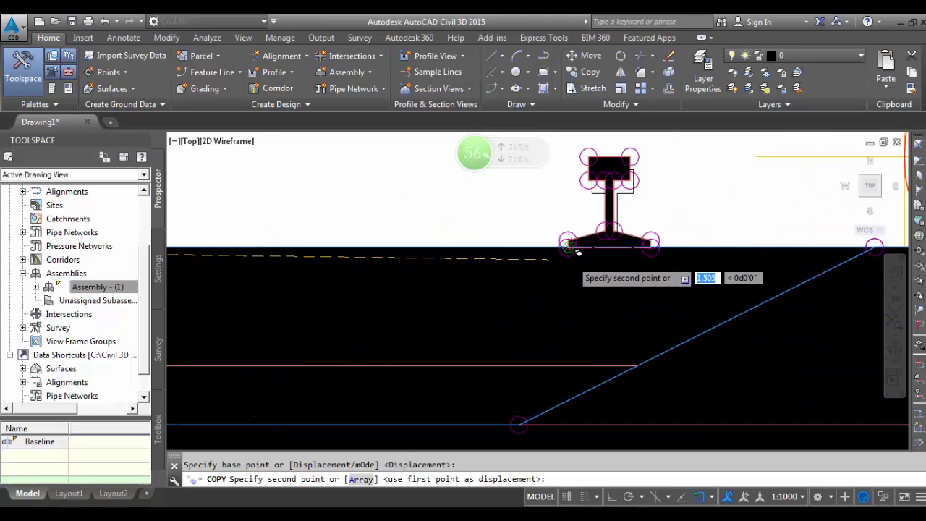
{"action": "left_click", "coordinate": [569, 246]}
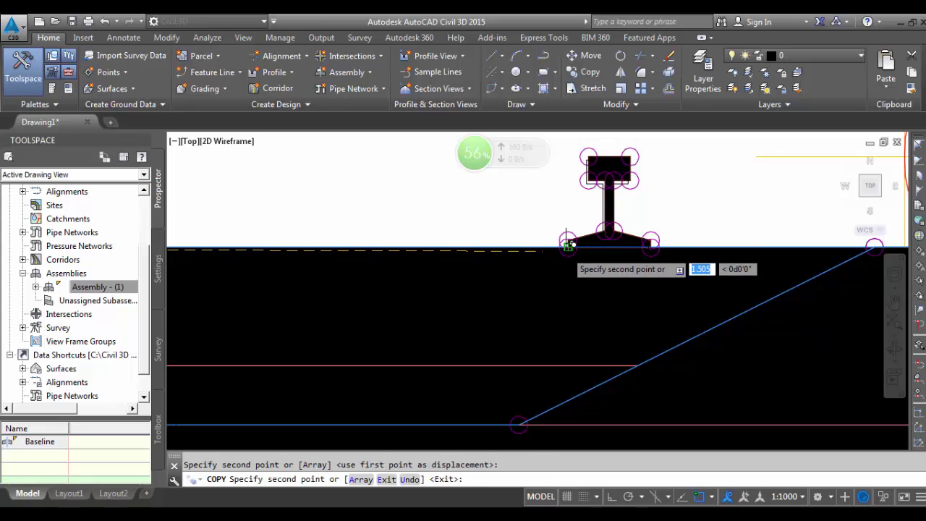
- Place another copy of the rail outline on the third rail, 3.000 m right of the original
{"action": "scroll", "coordinate": [636, 195], "scroll_direction": "up", "scroll_amount": 2}
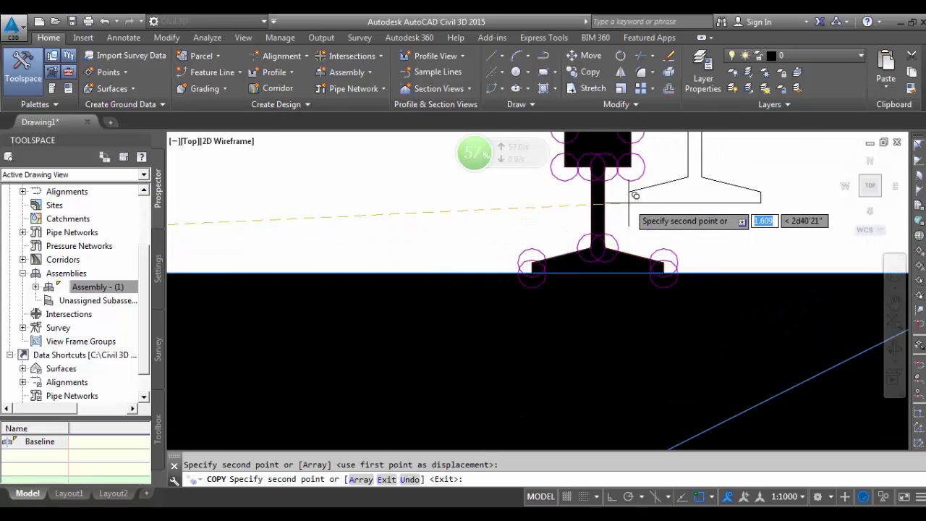
{"action": "scroll", "coordinate": [635, 199], "scroll_direction": "up", "scroll_amount": 4}
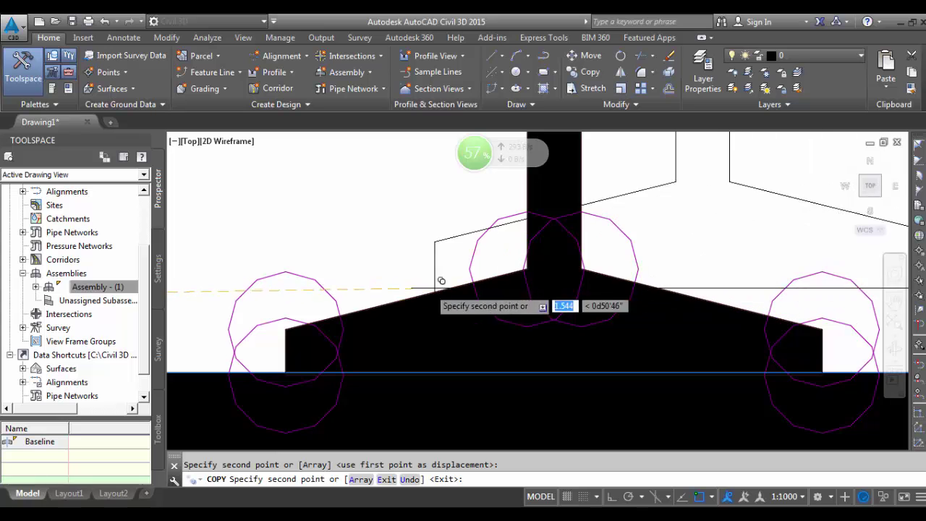
{"action": "scroll", "coordinate": [405, 279], "scroll_direction": "down", "scroll_amount": 5}
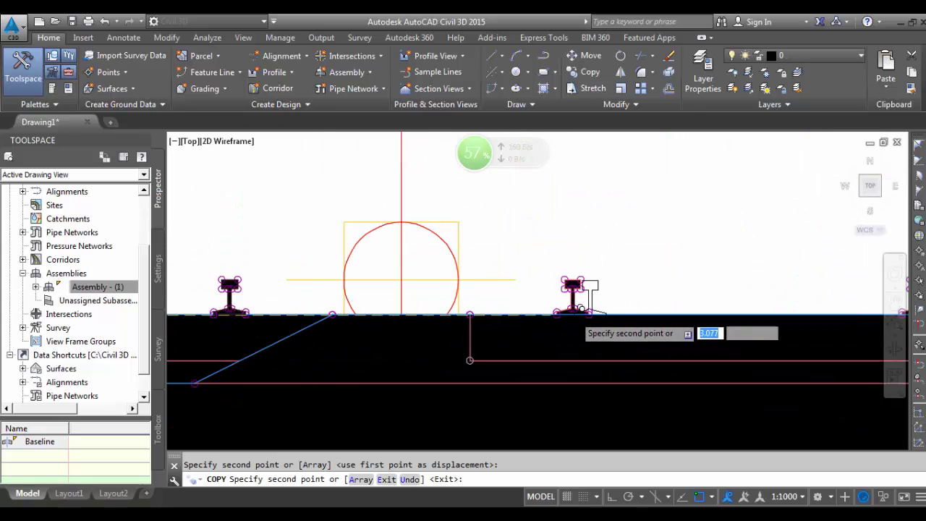
{"action": "scroll", "coordinate": [581, 309], "scroll_direction": "up", "scroll_amount": 6}
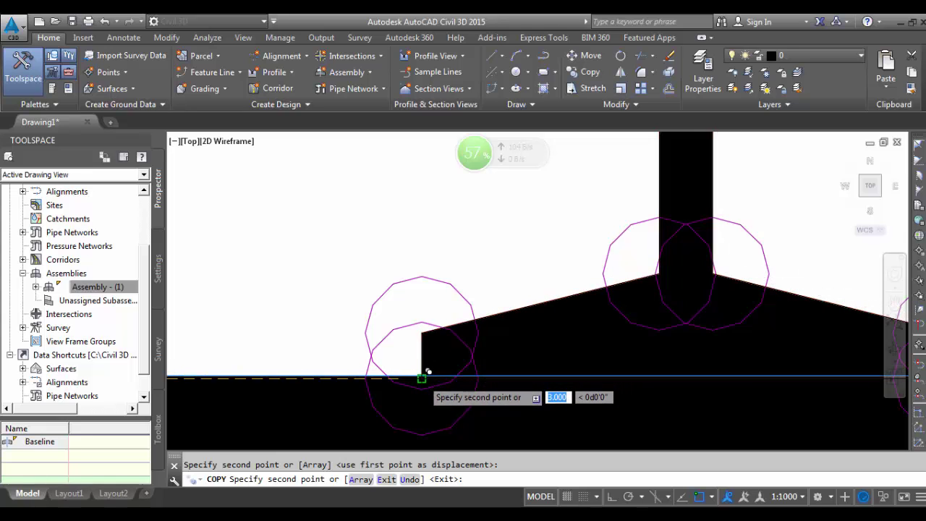
{"action": "left_click", "coordinate": [428, 372]}
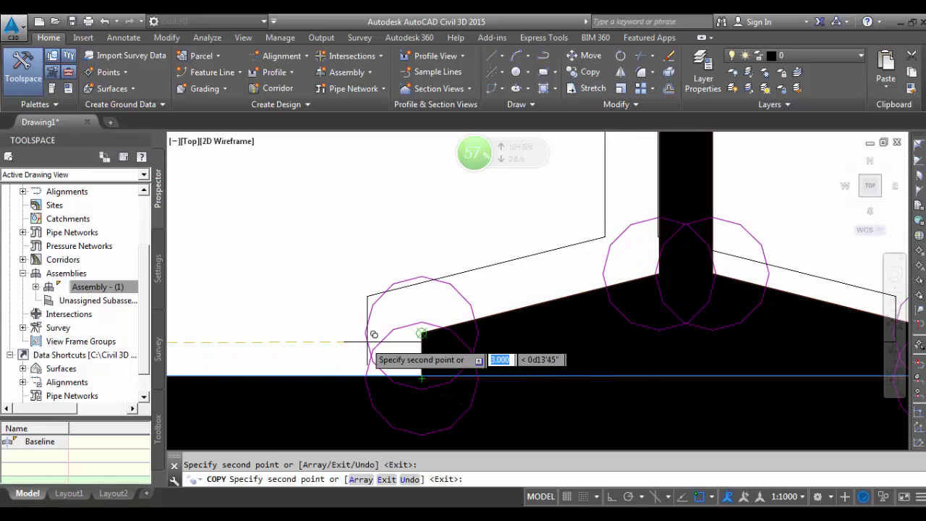
- Place a final copy of the rail outline on the fourth rail, 4.505 m right of the original
{"action": "scroll", "coordinate": [188, 304], "scroll_direction": "down", "scroll_amount": 2}
{"action": "scroll", "coordinate": [340, 289], "scroll_direction": "down", "scroll_amount": 5}
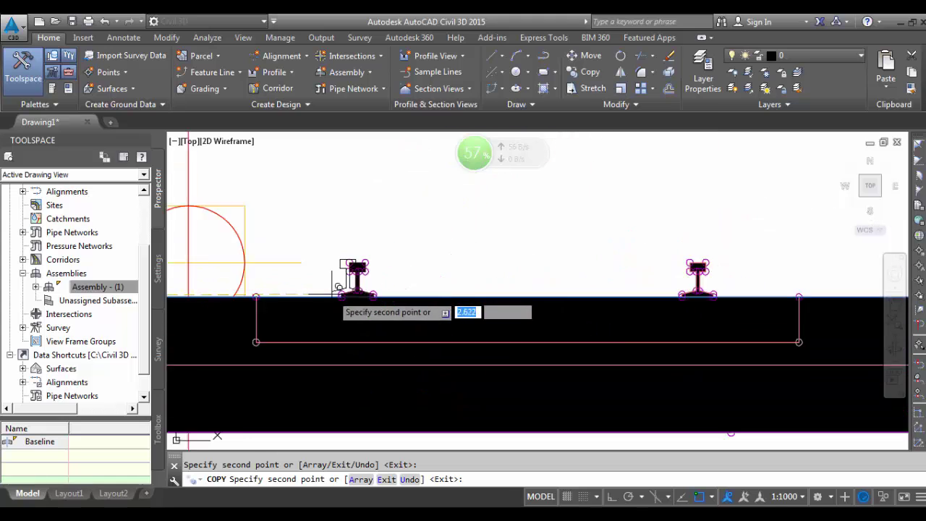
{"action": "scroll", "coordinate": [547, 286], "scroll_direction": "up", "scroll_amount": 6}
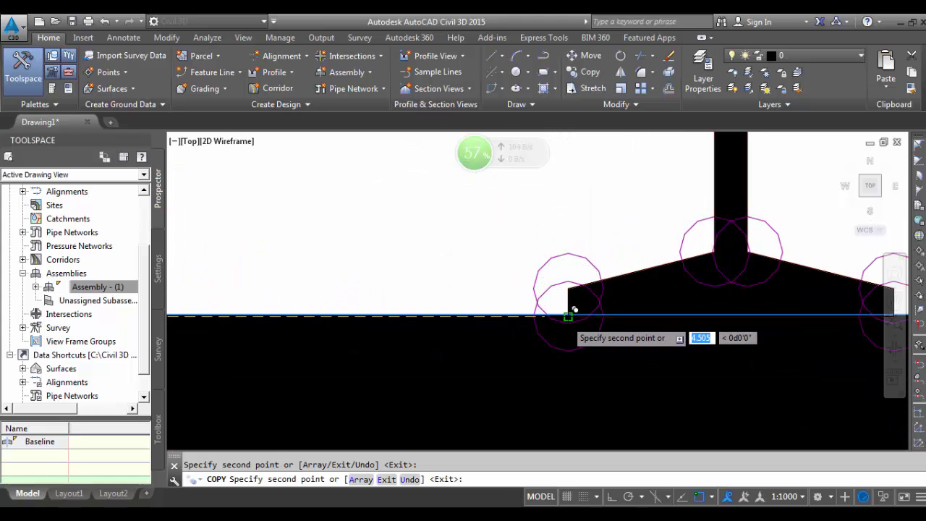
{"action": "scroll", "coordinate": [568, 313], "scroll_direction": "up", "scroll_amount": 4}
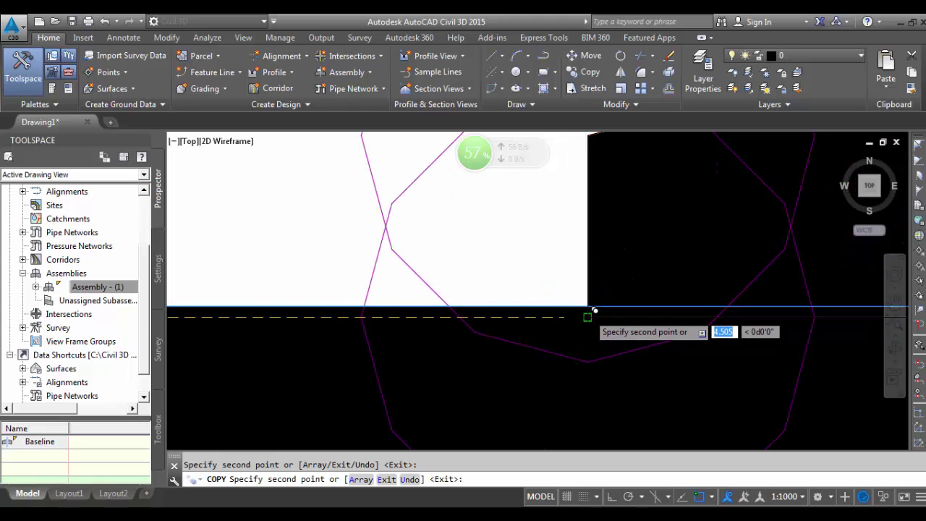
{"action": "scroll", "coordinate": [482, 351], "scroll_direction": "down", "scroll_amount": 2}
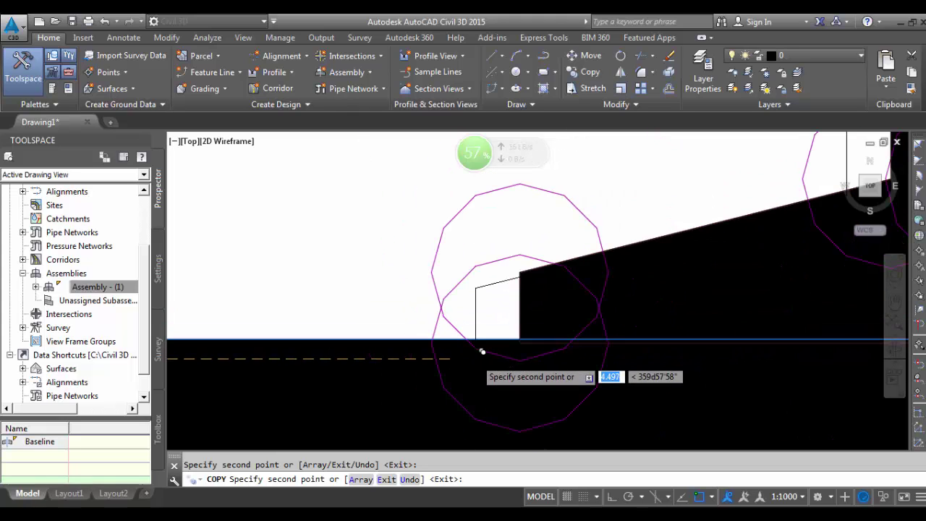
{"action": "key", "text": "Escape"}
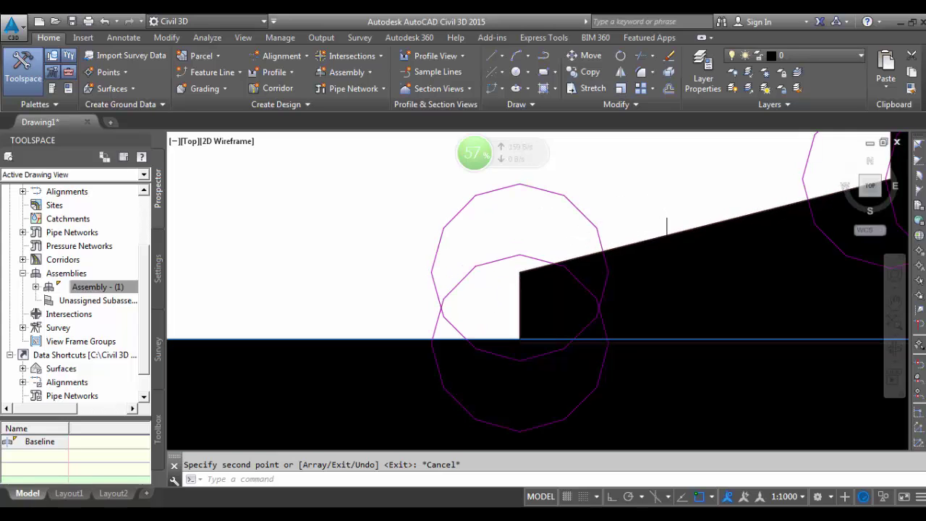
{"action": "scroll", "coordinate": [663, 234], "scroll_direction": "down", "scroll_amount": 5}
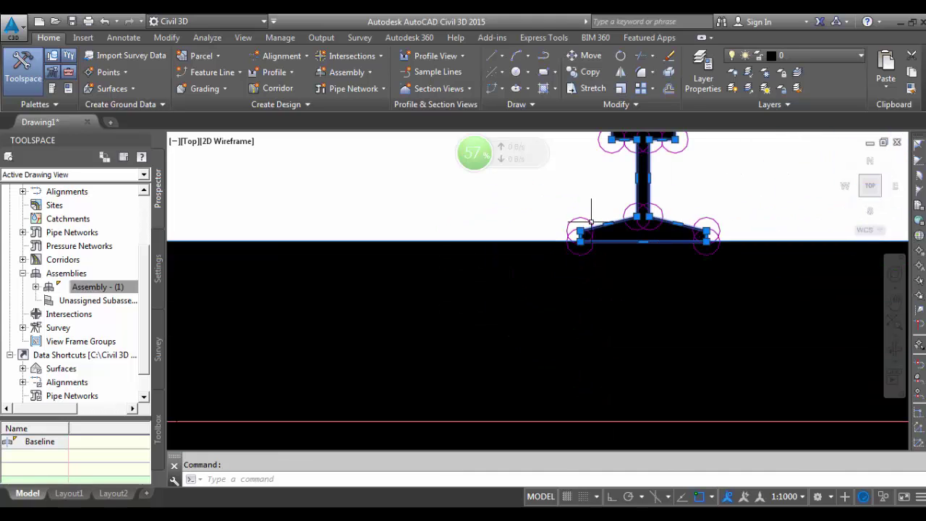
{"action": "key", "text": "Escape"}
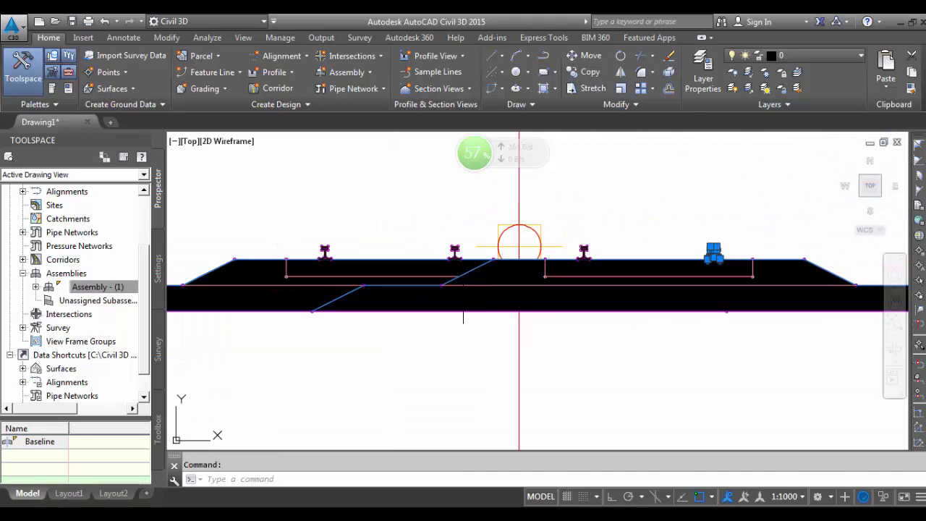
- Trace the left sleeper recess with an open polyline from its upper-left corner, down, across the base and up to the ballast surface
{"action": "scroll", "coordinate": [661, 227], "scroll_direction": "up", "scroll_amount": 5}
{"action": "scroll", "coordinate": [432, 263], "scroll_direction": "up", "scroll_amount": 4}
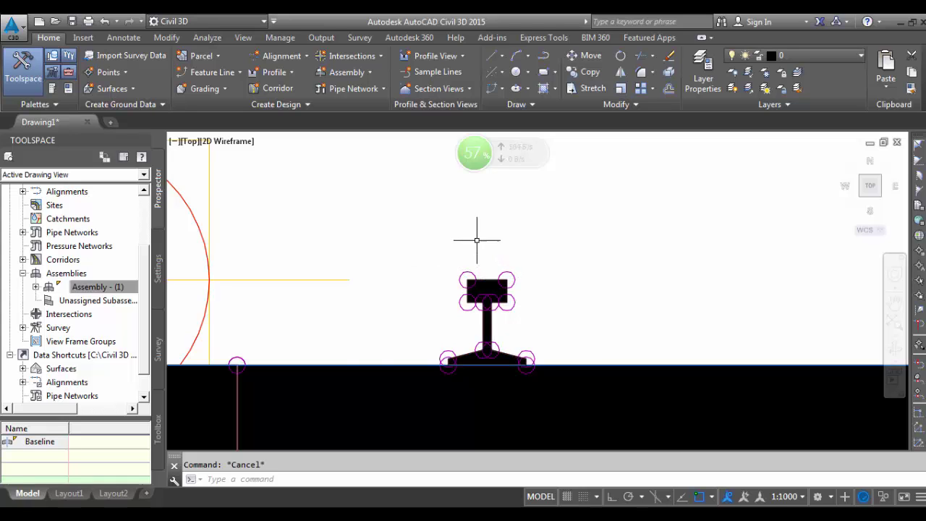
{"action": "scroll", "coordinate": [612, 217], "scroll_direction": "down", "scroll_amount": 5}
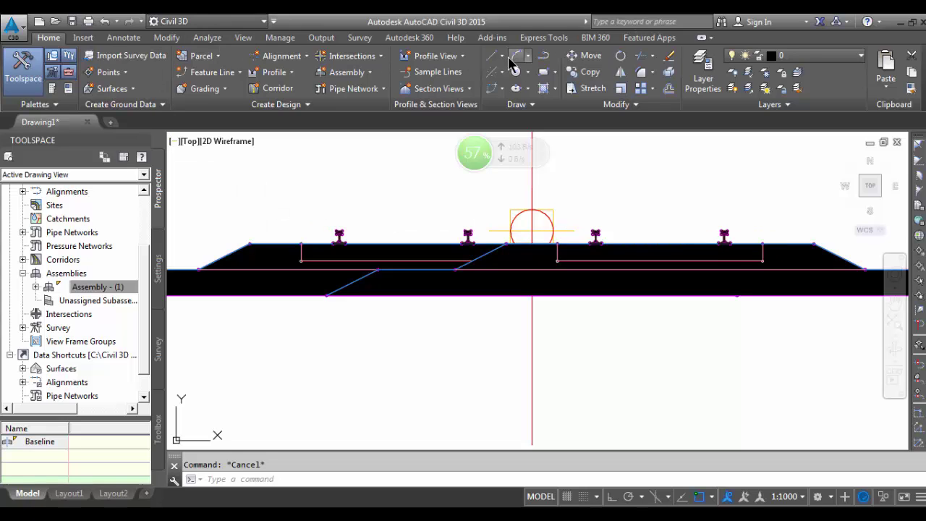
{"action": "left_click", "coordinate": [515, 57]}
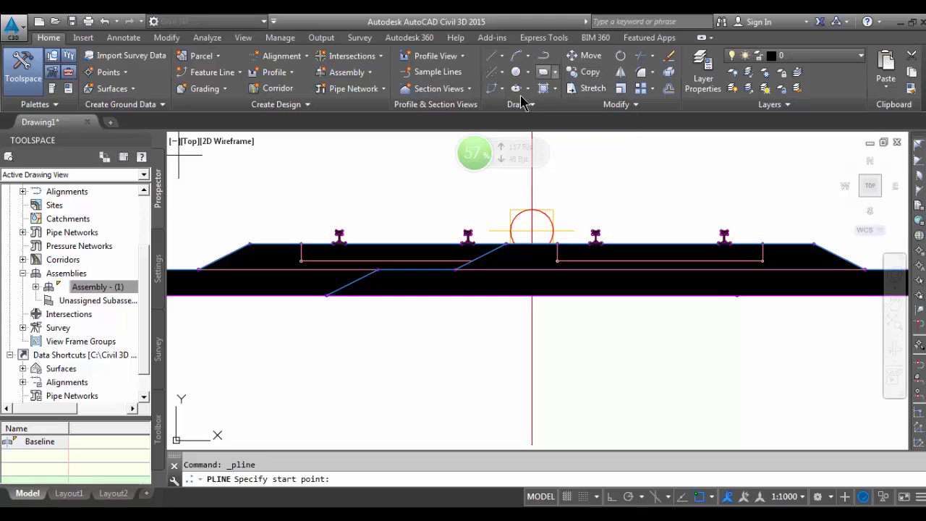
{"action": "scroll", "coordinate": [314, 263], "scroll_direction": "up", "scroll_amount": 5}
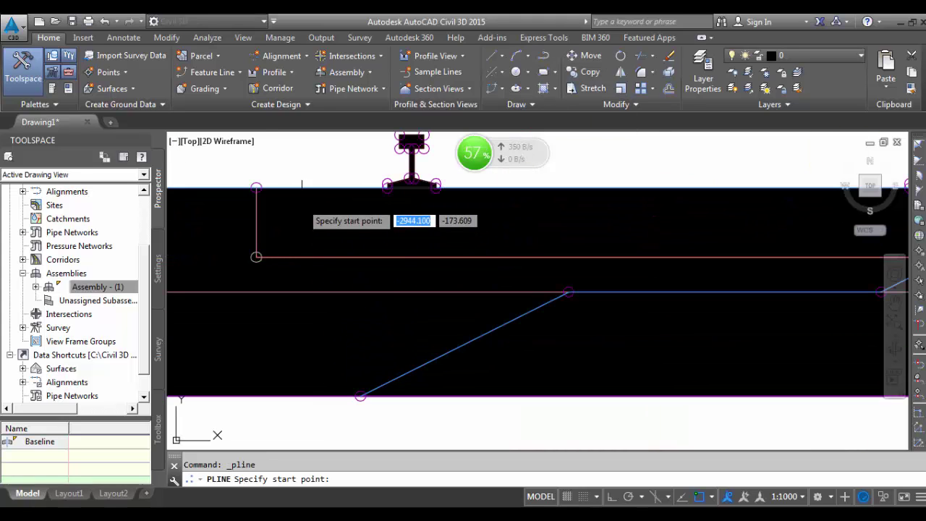
{"action": "left_click", "coordinate": [256, 187]}
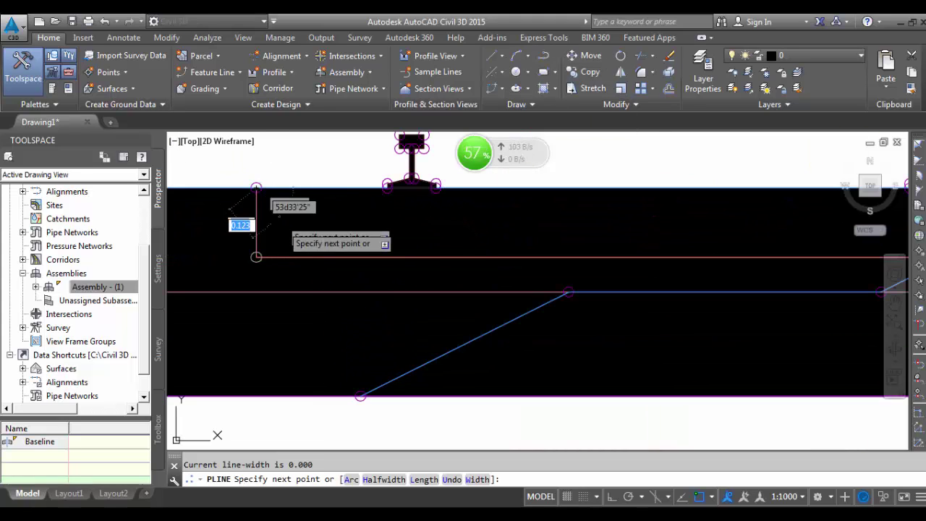
{"action": "left_click", "coordinate": [256, 257]}
{"action": "scroll", "coordinate": [517, 287], "scroll_direction": "down", "scroll_amount": 3}
{"action": "scroll", "coordinate": [550, 217], "scroll_direction": "up", "scroll_amount": 3}
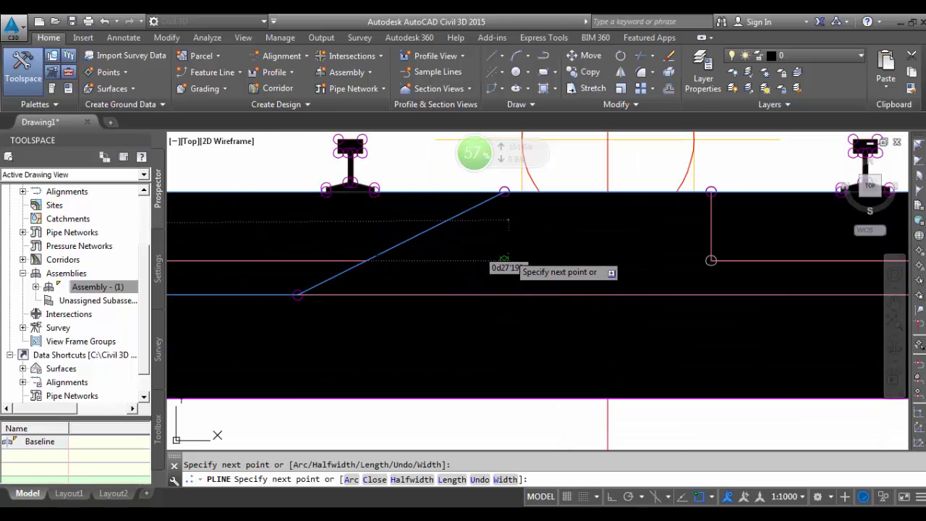
{"action": "left_click", "coordinate": [505, 260]}
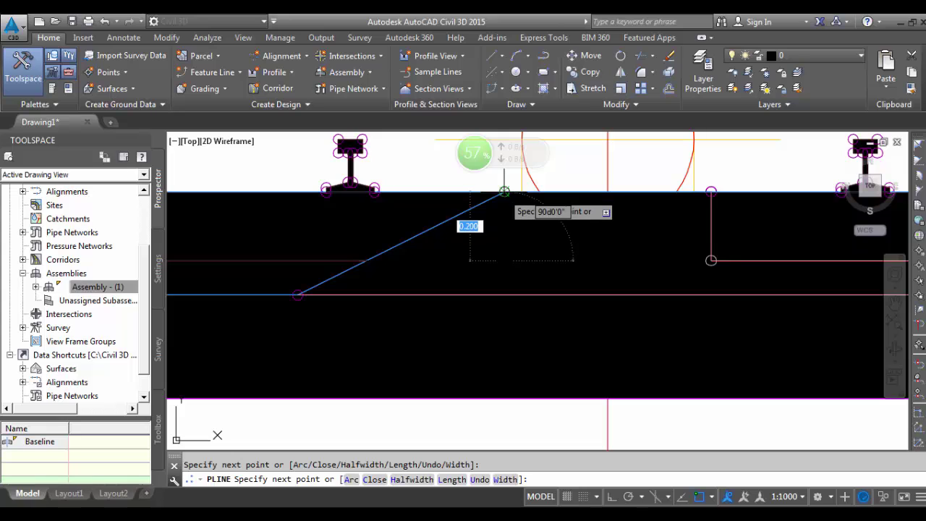
{"action": "key", "text": "Escape"}
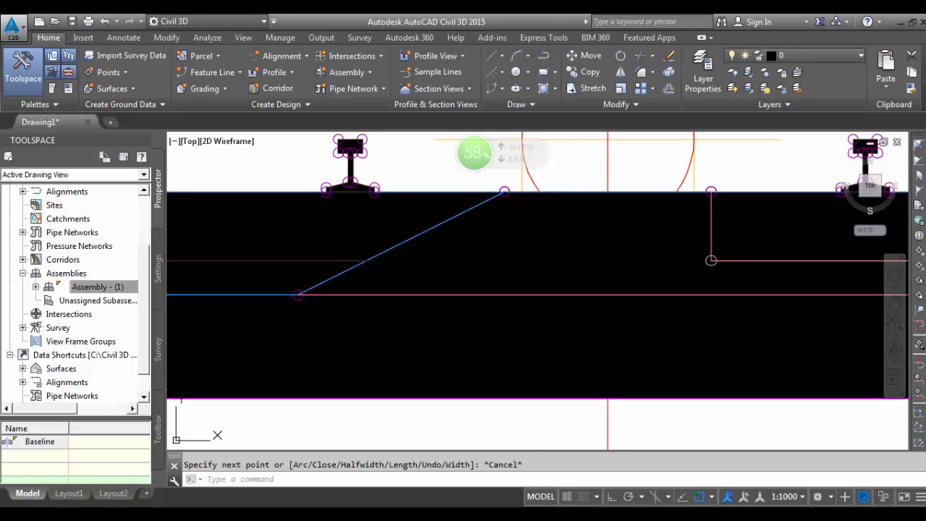
- Mirror the traced left sleeper outline about the assembly's vertical centreline onto the right track, keeping the original
{"action": "scroll", "coordinate": [284, 267], "scroll_direction": "up", "scroll_amount": 3}
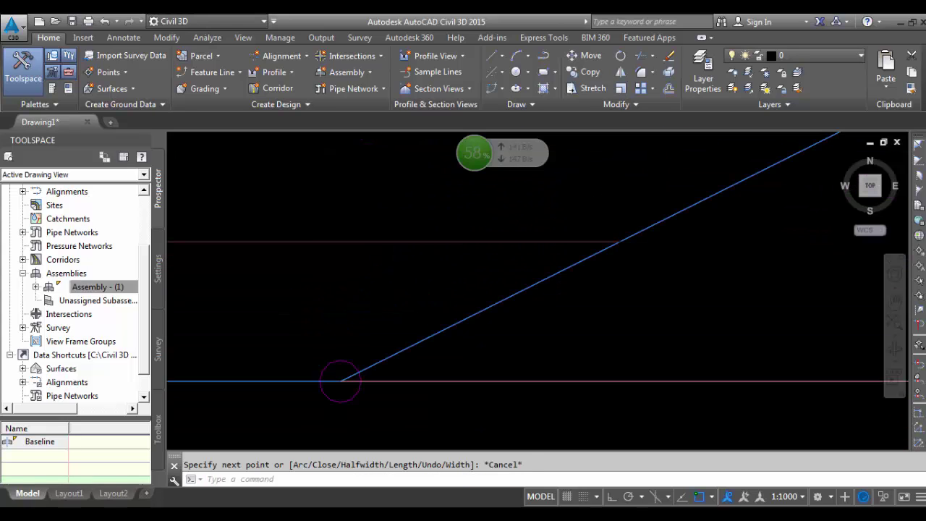
{"action": "left_click", "coordinate": [314, 243]}
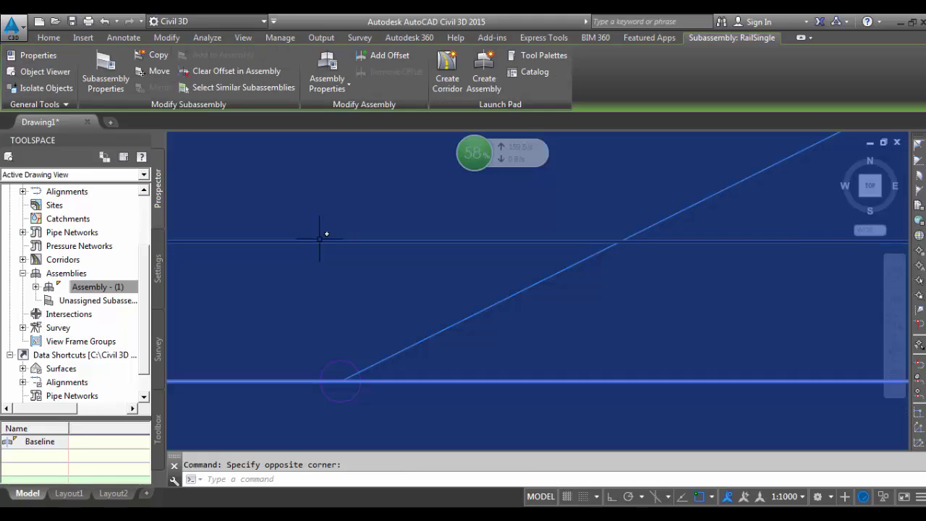
{"action": "key", "text": "Escape"}
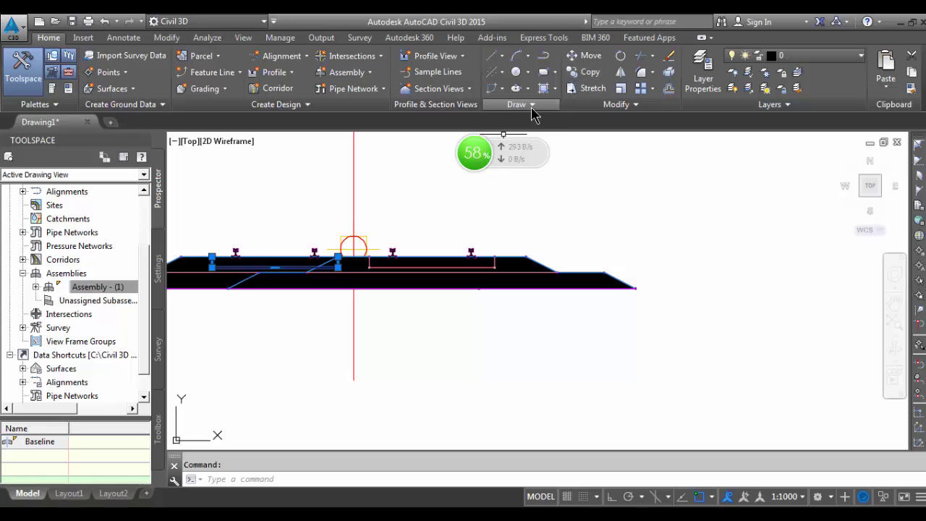
{"action": "left_click", "coordinate": [621, 72]}
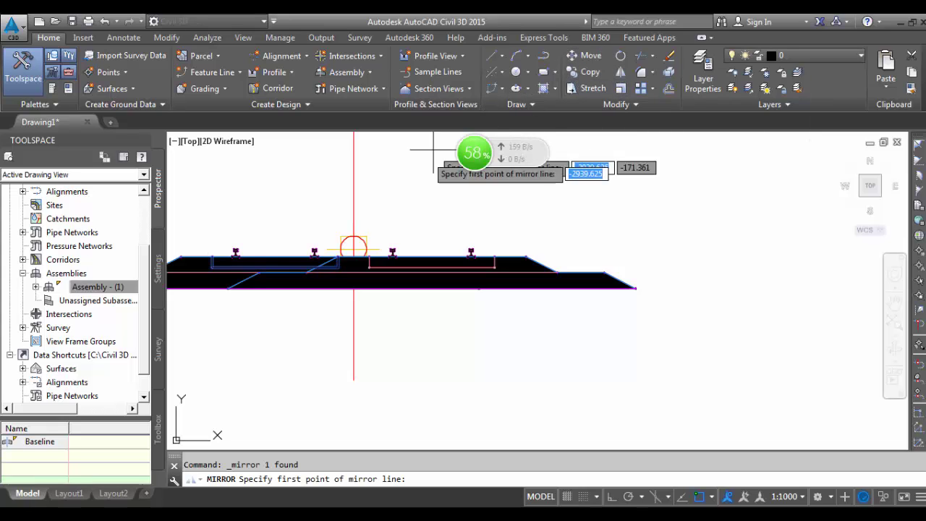
{"action": "left_click", "coordinate": [353, 236]}
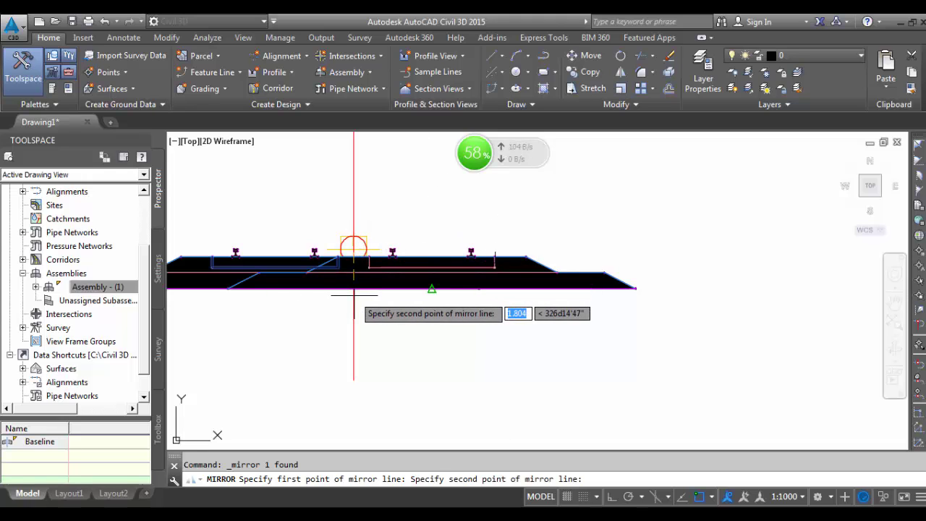
{"action": "left_click", "coordinate": [353, 248]}
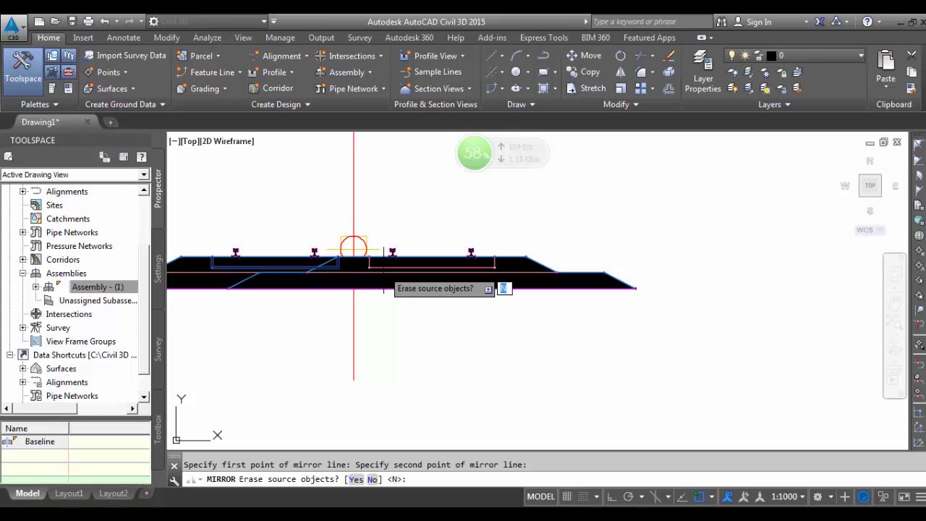
{"action": "key", "text": "Return"}
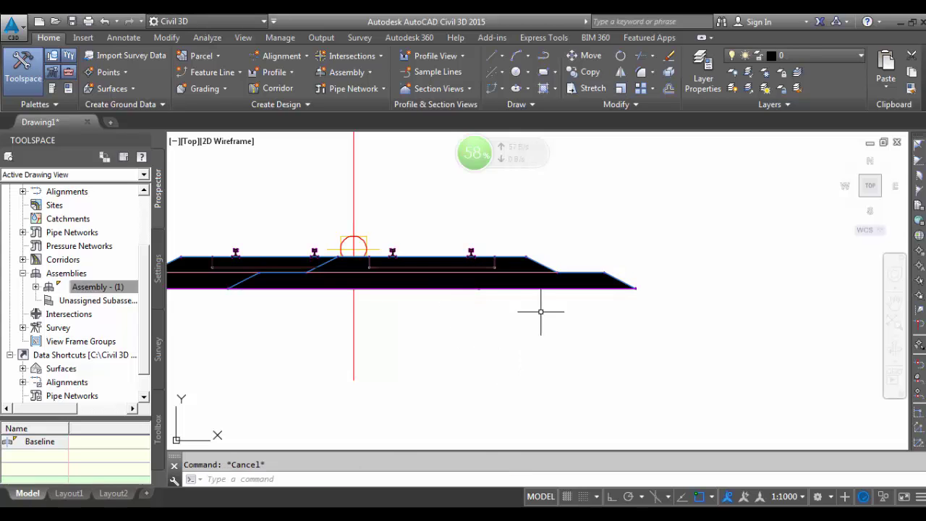
- Start a polyline at the upper ballast layer's left shoulder and run it along the top surface to the right shoulder
{"action": "scroll", "coordinate": [541, 312], "scroll_direction": "down", "scroll_amount": 4}
{"action": "scroll", "coordinate": [294, 289], "scroll_direction": "up", "scroll_amount": 4}
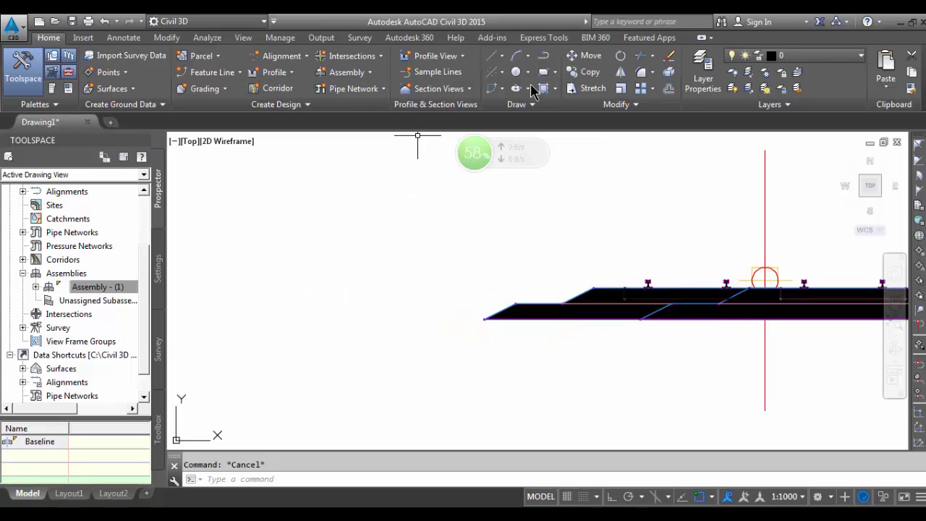
{"action": "left_click", "coordinate": [542, 57]}
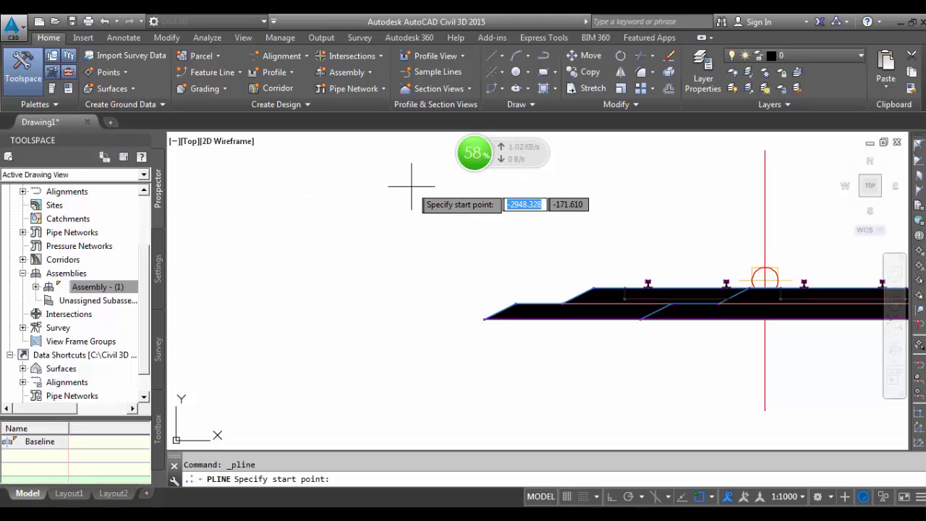
{"action": "scroll", "coordinate": [360, 233], "scroll_direction": "down", "scroll_amount": 2}
{"action": "scroll", "coordinate": [600, 237], "scroll_direction": "up", "scroll_amount": 2}
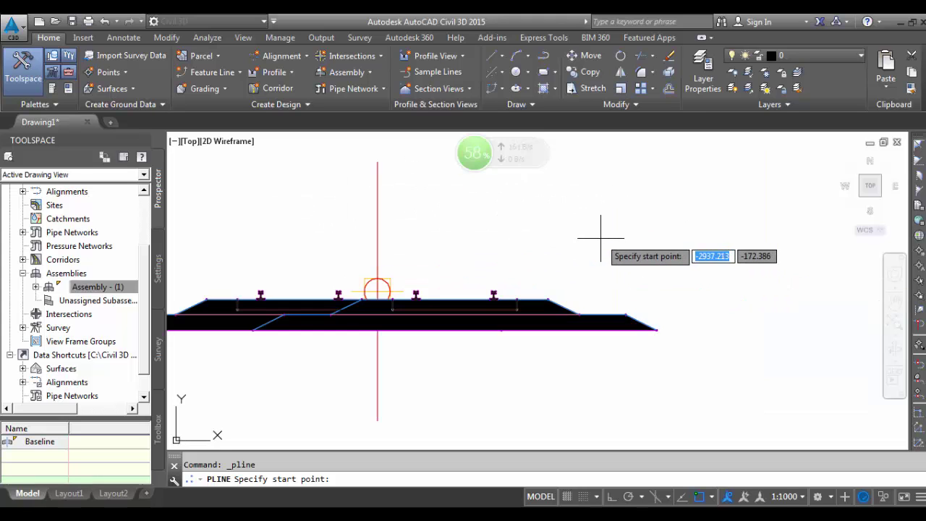
{"action": "scroll", "coordinate": [601, 237], "scroll_direction": "down", "scroll_amount": 2}
{"action": "scroll", "coordinate": [471, 196], "scroll_direction": "up", "scroll_amount": 2}
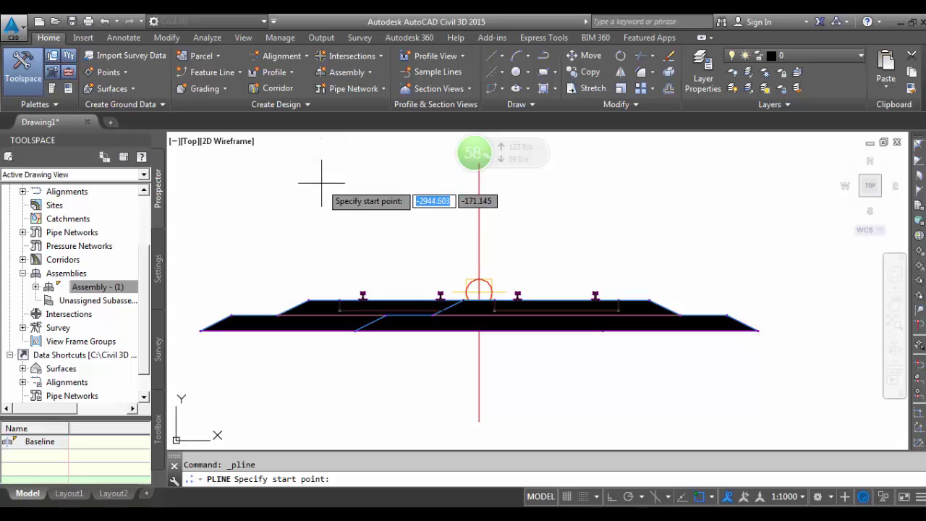
{"action": "scroll", "coordinate": [384, 200], "scroll_direction": "up", "scroll_amount": 6}
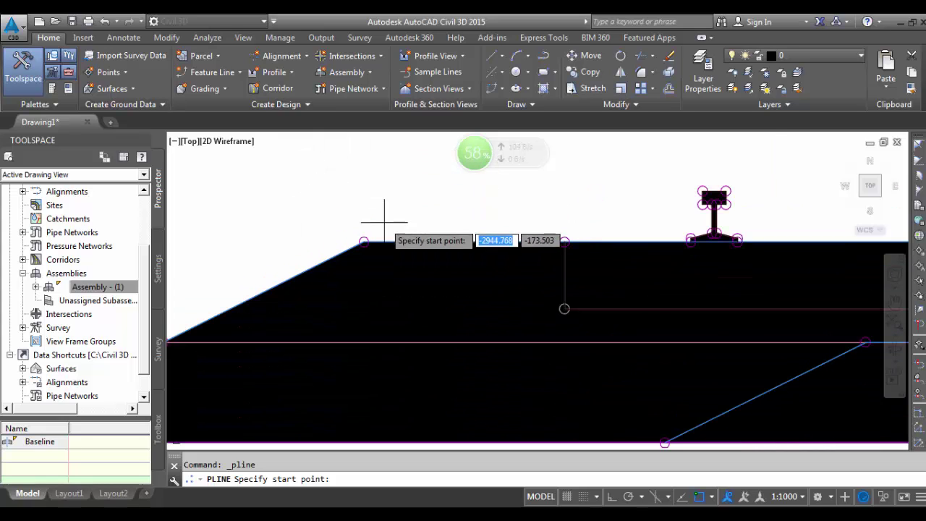
{"action": "left_click", "coordinate": [363, 241]}
{"action": "scroll", "coordinate": [391, 205], "scroll_direction": "down", "scroll_amount": 5}
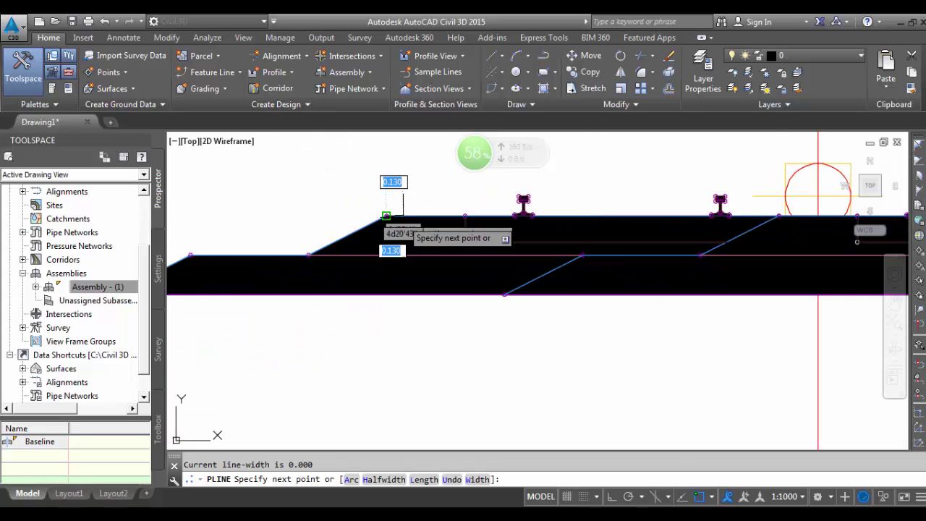
{"action": "scroll", "coordinate": [490, 279], "scroll_direction": "up", "scroll_amount": 6}
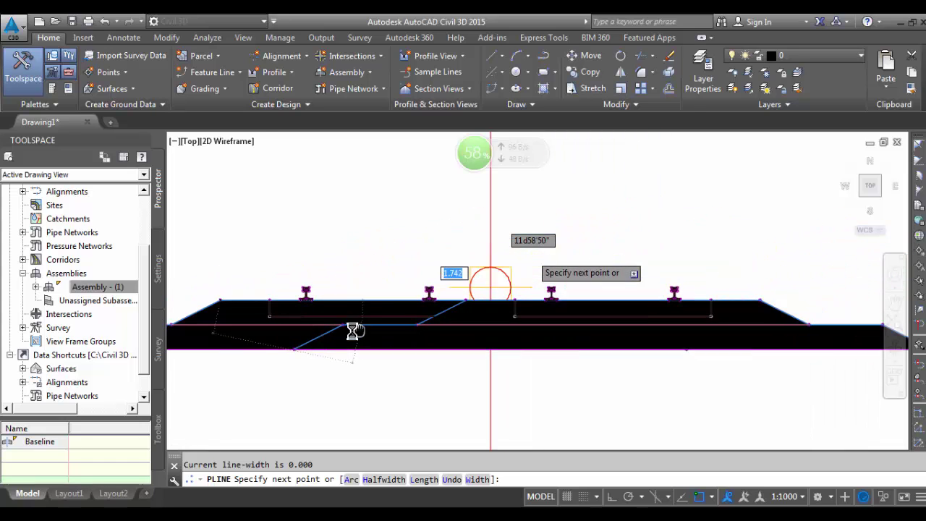
{"action": "scroll", "coordinate": [713, 372], "scroll_direction": "up", "scroll_amount": 4}
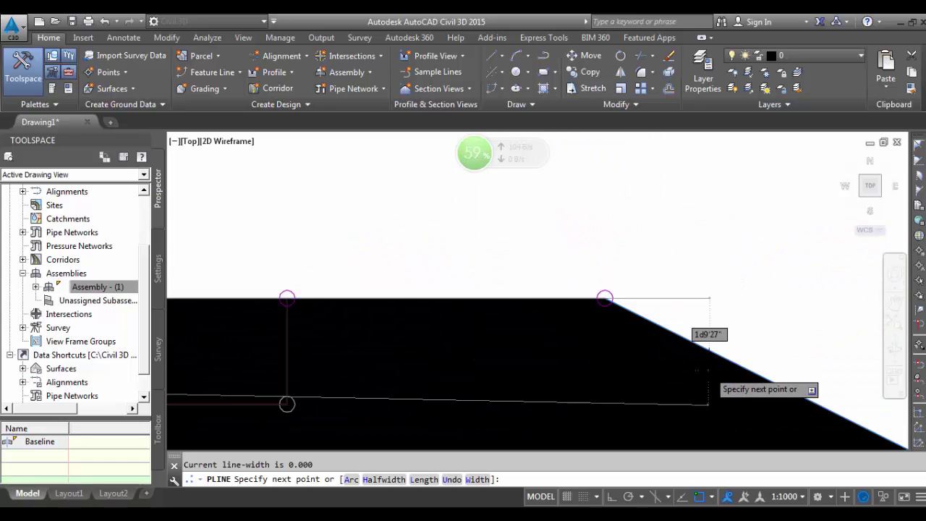
{"action": "left_click", "coordinate": [615, 290]}
- Continue the ballast polyline down the right slope to its toe, across to the left toe, and close it at the left shoulder
{"action": "scroll", "coordinate": [667, 222], "scroll_direction": "down", "scroll_amount": 3}
{"action": "scroll", "coordinate": [788, 260], "scroll_direction": "up", "scroll_amount": 5}
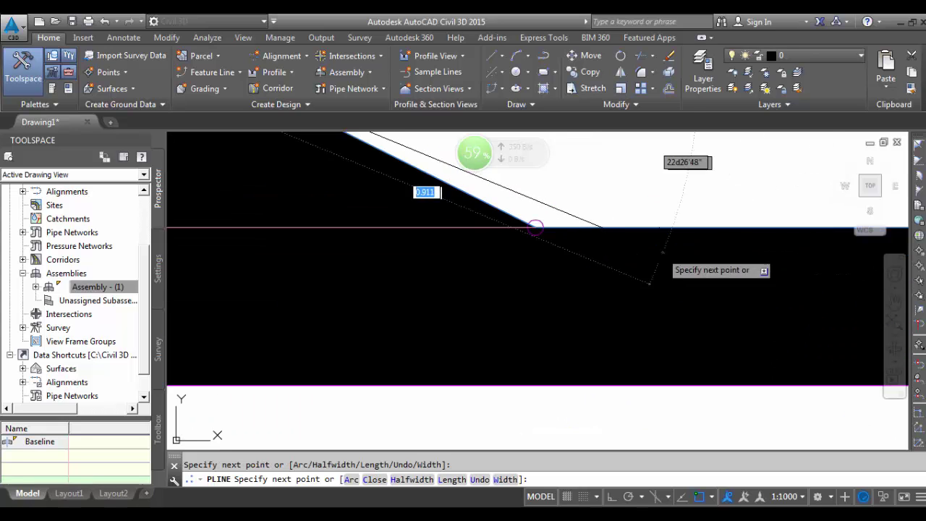
{"action": "scroll", "coordinate": [325, 227], "scroll_direction": "down", "scroll_amount": 5}
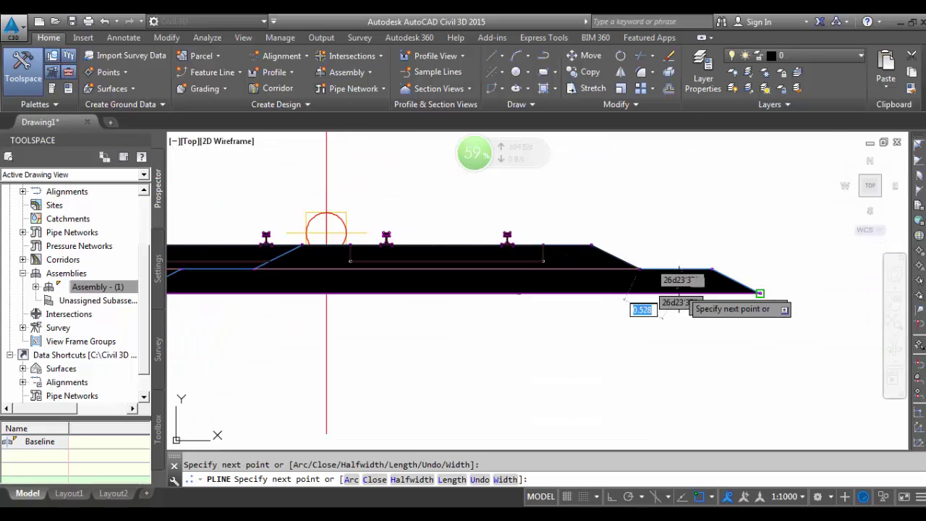
{"action": "scroll", "coordinate": [521, 304], "scroll_direction": "up", "scroll_amount": 2}
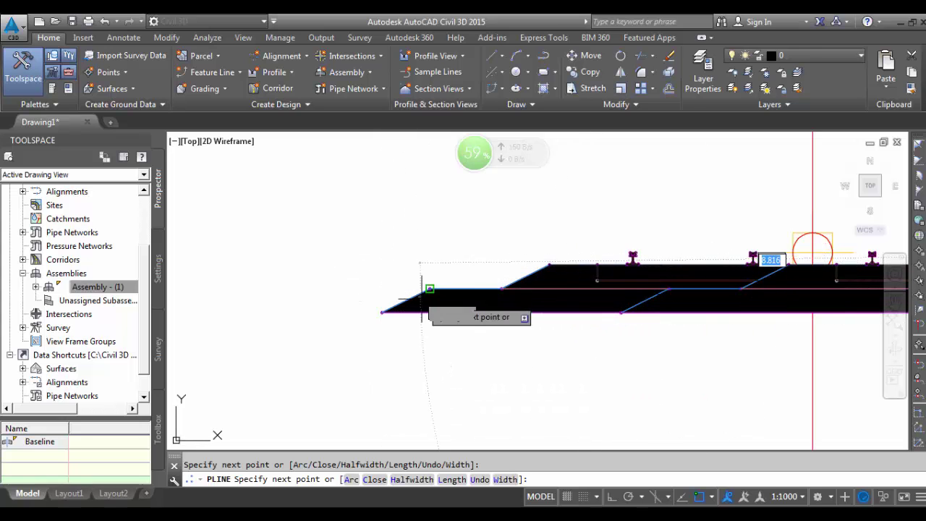
{"action": "scroll", "coordinate": [516, 293], "scroll_direction": "up", "scroll_amount": 4}
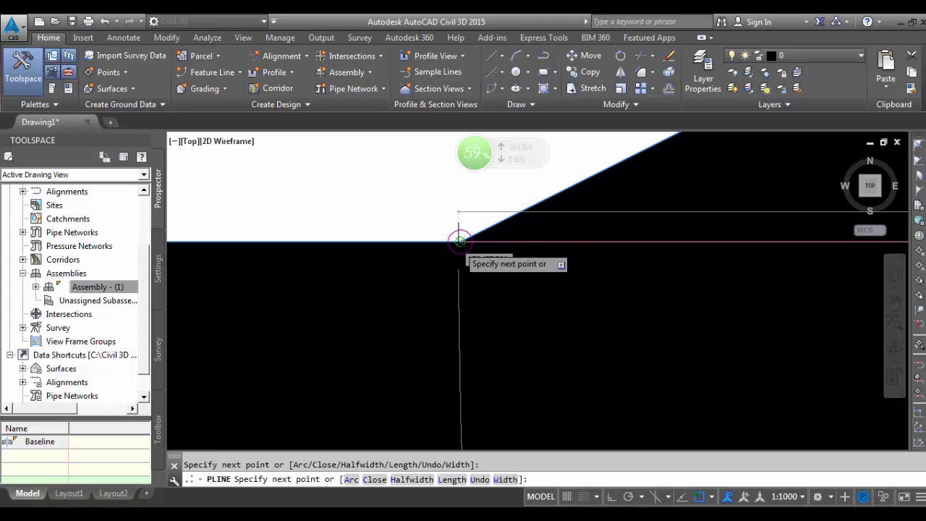
{"action": "left_click", "coordinate": [460, 240]}
{"action": "scroll", "coordinate": [542, 207], "scroll_direction": "down", "scroll_amount": 3}
{"action": "scroll", "coordinate": [558, 201], "scroll_direction": "up", "scroll_amount": 3}
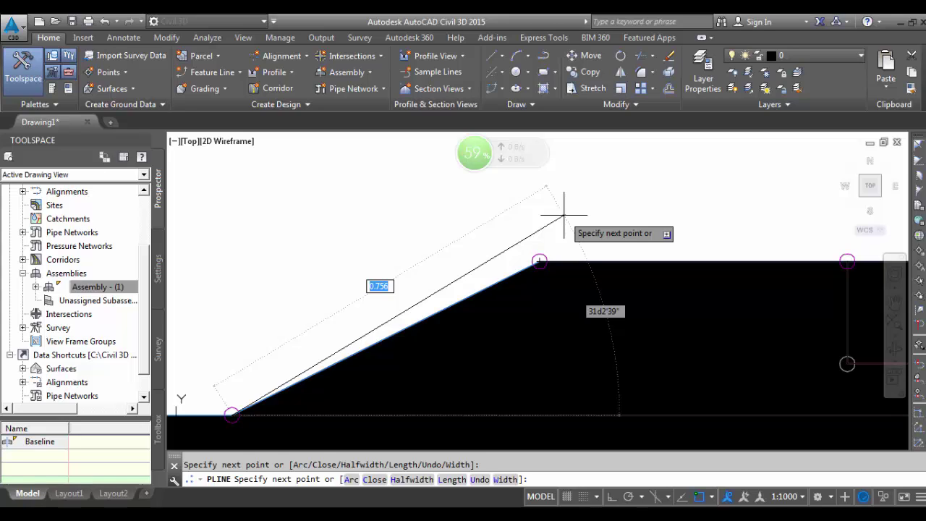
{"action": "type", "text": "c"}
{"action": "key", "text": "Return"}
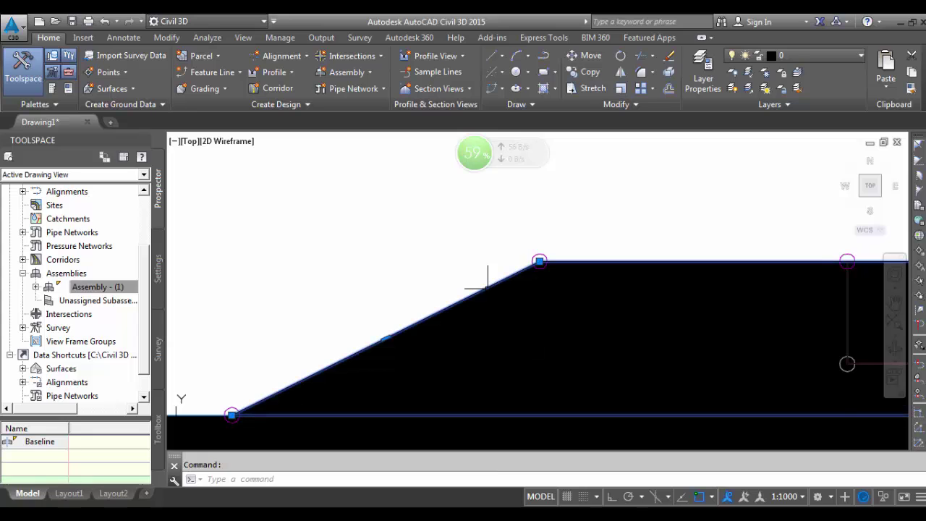
{"action": "scroll", "coordinate": [326, 254], "scroll_direction": "down", "scroll_amount": 5}
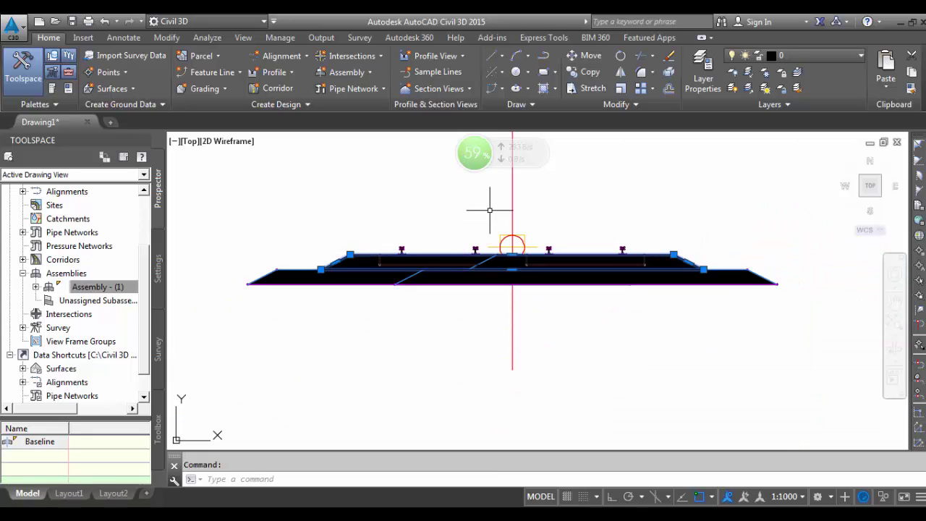
{"action": "key", "text": "Escape"}
- Start another polyline at the left side of the lower sub-ballast layer
{"action": "scroll", "coordinate": [500, 226], "scroll_direction": "up", "scroll_amount": 2}
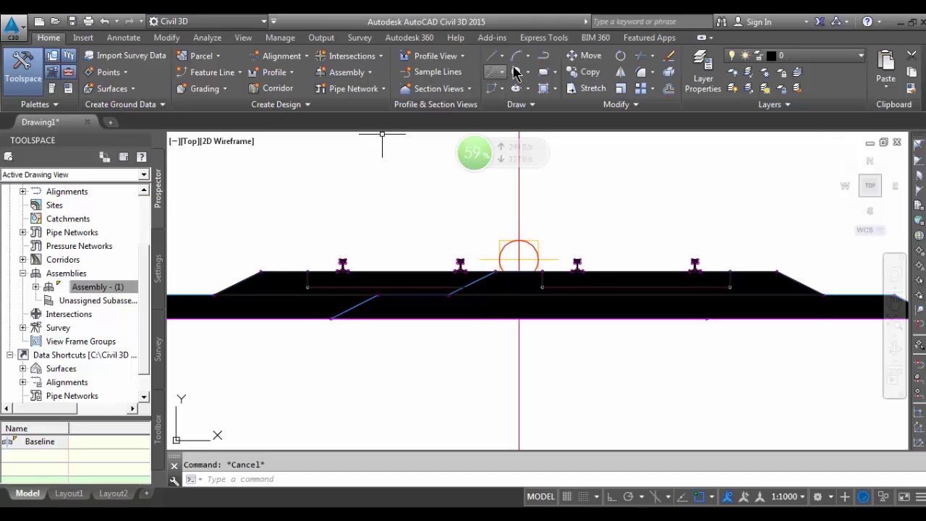
{"action": "left_click", "coordinate": [516, 56]}
{"action": "scroll", "coordinate": [533, 205], "scroll_direction": "down", "scroll_amount": 4}
{"action": "scroll", "coordinate": [356, 222], "scroll_direction": "up", "scroll_amount": 4}
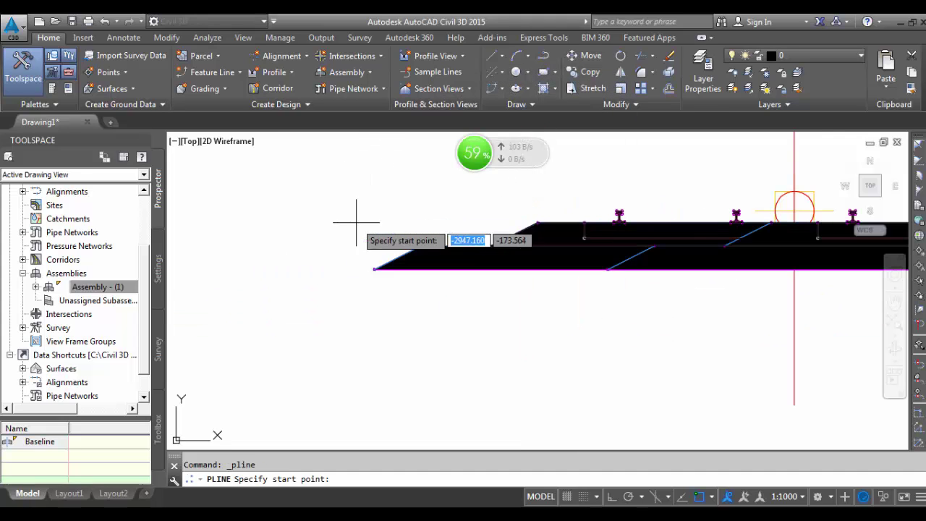
- Start a polyline at the lower layer's upper-left shoulder corner and run it along the layer's top edge to the right shoulder corner
{"action": "scroll", "coordinate": [379, 264], "scroll_direction": "up", "scroll_amount": 4}
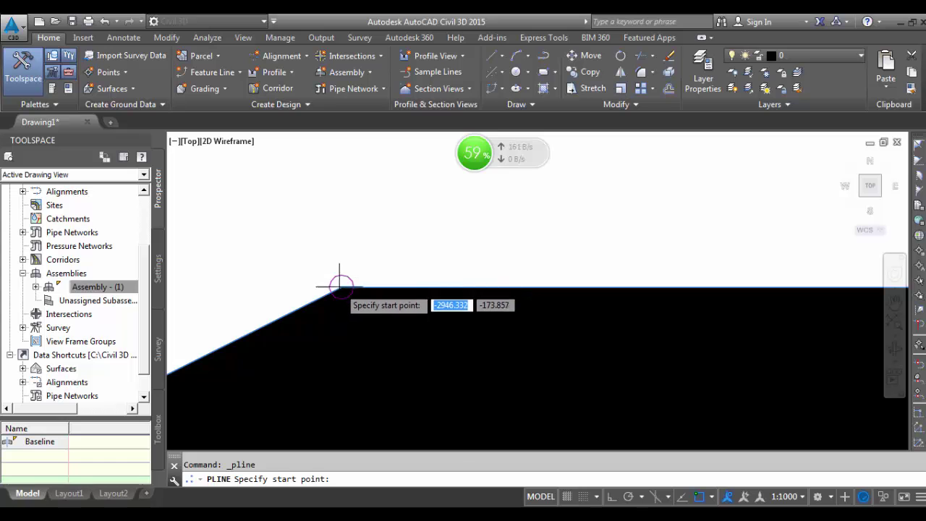
{"action": "left_click", "coordinate": [341, 286]}
{"action": "scroll", "coordinate": [428, 196], "scroll_direction": "down", "scroll_amount": 3}
{"action": "scroll", "coordinate": [379, 254], "scroll_direction": "up", "scroll_amount": 3}
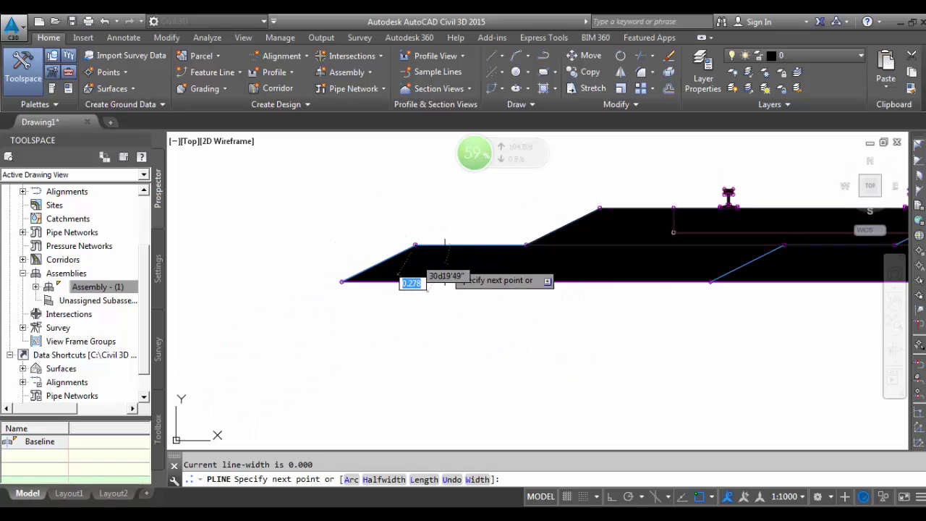
{"action": "scroll", "coordinate": [319, 356], "scroll_direction": "down", "scroll_amount": 2}
{"action": "scroll", "coordinate": [656, 397], "scroll_direction": "up", "scroll_amount": 2}
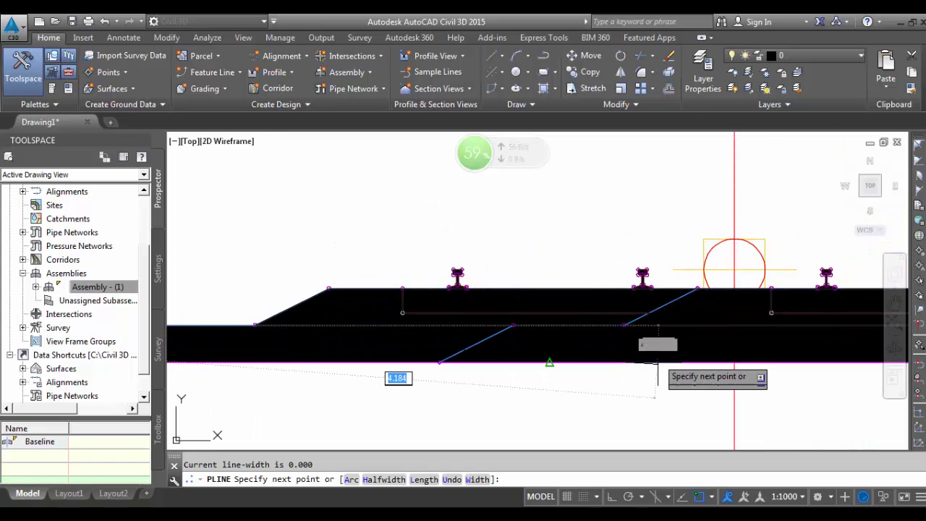
{"action": "middle_click_drag", "start_coordinate": [657, 365], "coordinate": [217, 319]}
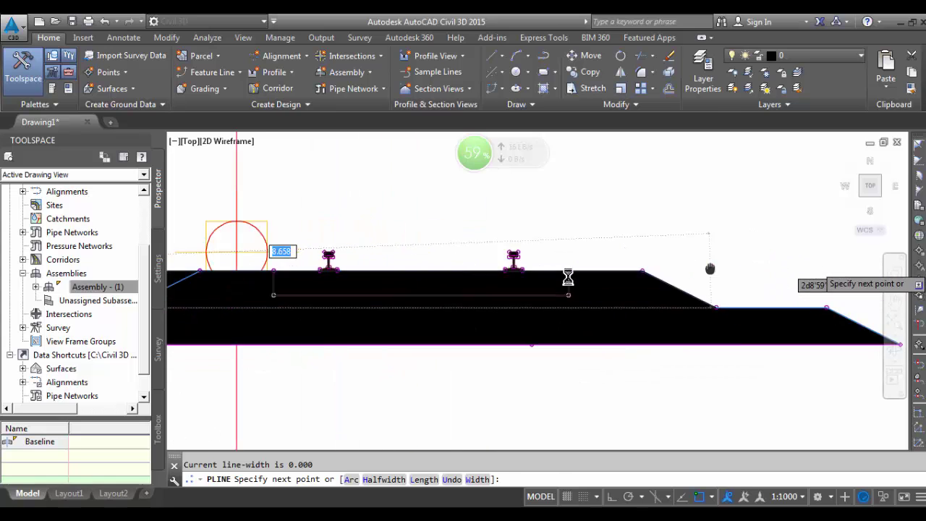
{"action": "scroll", "coordinate": [543, 318], "scroll_direction": "up", "scroll_amount": 4}
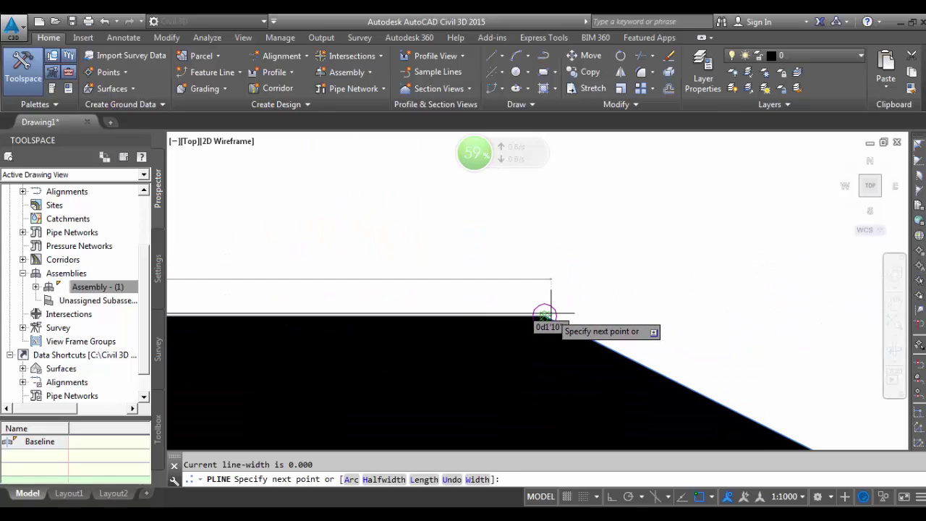
{"action": "left_click", "coordinate": [544, 315]}
- Continue the polyline down to the right toe, across the base to the left toe, and back up to the starting shoulder corner
{"action": "scroll", "coordinate": [769, 300], "scroll_direction": "down", "scroll_amount": 2}
{"action": "scroll", "coordinate": [674, 298], "scroll_direction": "up", "scroll_amount": 2}
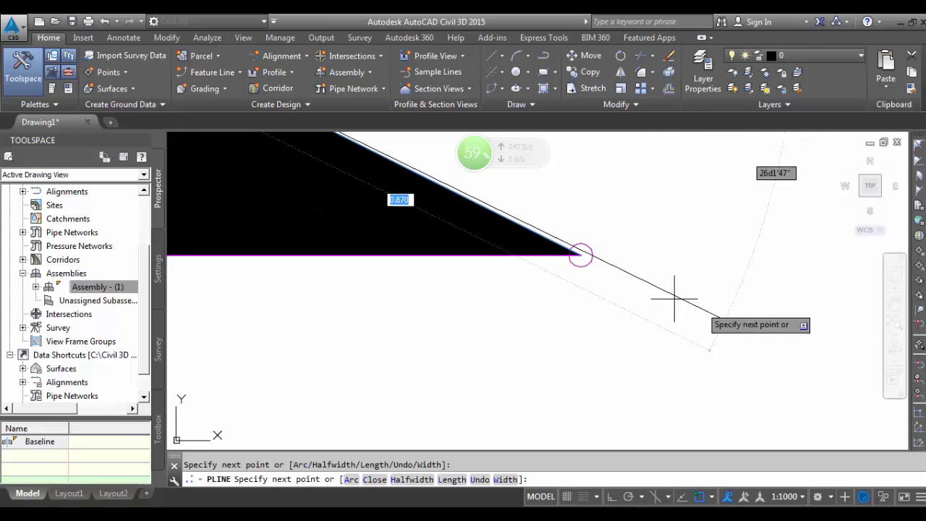
{"action": "left_click", "coordinate": [581, 255]}
{"action": "scroll", "coordinate": [788, 357], "scroll_direction": "down", "scroll_amount": 5}
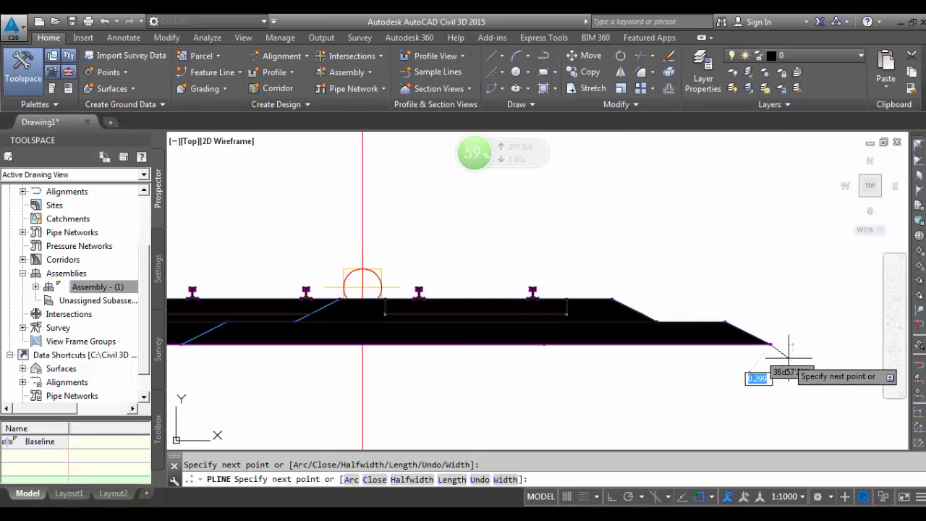
{"action": "scroll", "coordinate": [789, 357], "scroll_direction": "down", "scroll_amount": 2}
{"action": "scroll", "coordinate": [393, 331], "scroll_direction": "up", "scroll_amount": 6}
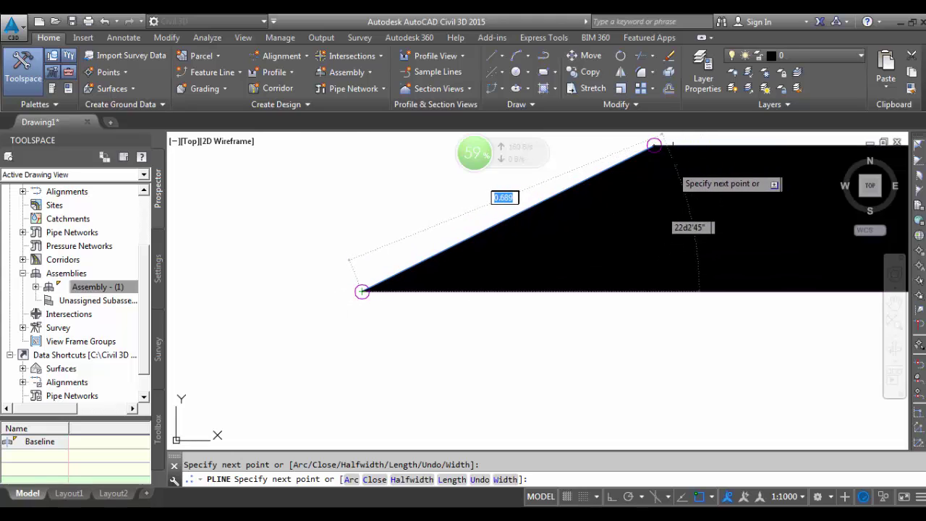
{"action": "left_click", "coordinate": [654, 145]}
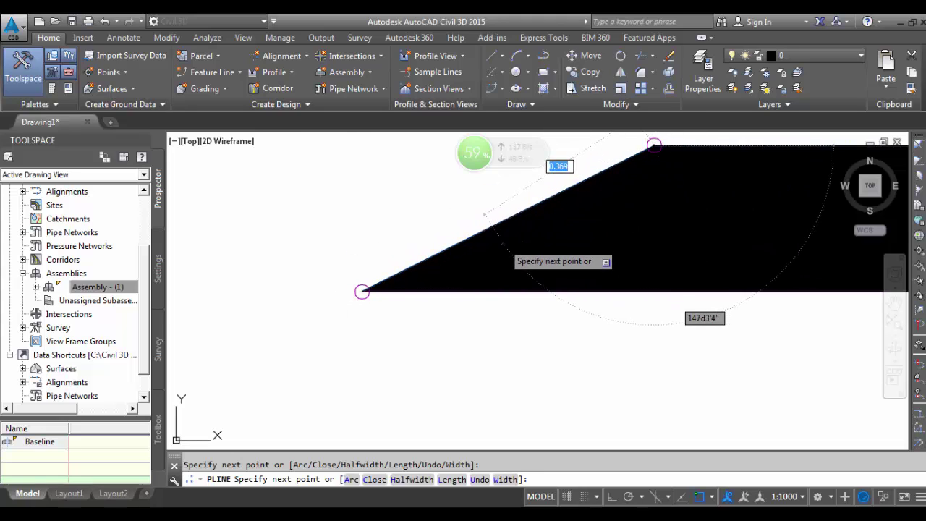
{"action": "key", "text": "Escape"}
{"action": "scroll", "coordinate": [416, 239], "scroll_direction": "down", "scroll_amount": 3}
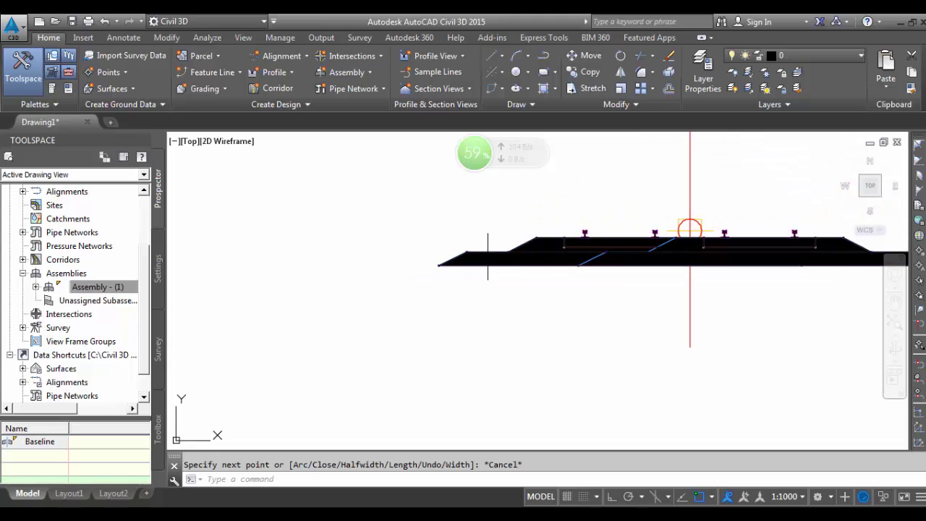
- Delete the rail subassemblies on both sides of the assembly baseline, leaving only the traced outlines
{"action": "scroll", "coordinate": [476, 253], "scroll_direction": "up", "scroll_amount": 4}
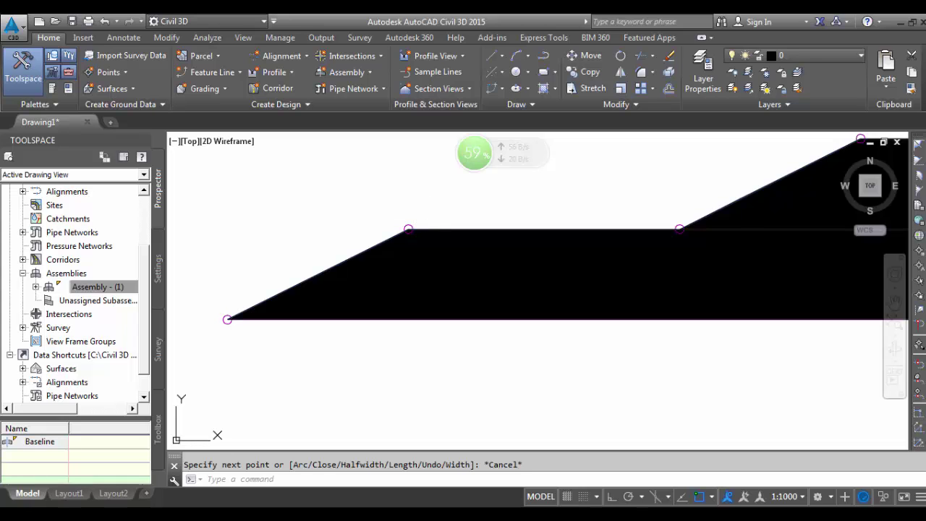
{"action": "left_click", "coordinate": [434, 256]}
{"action": "scroll", "coordinate": [329, 287], "scroll_direction": "down", "scroll_amount": 4}
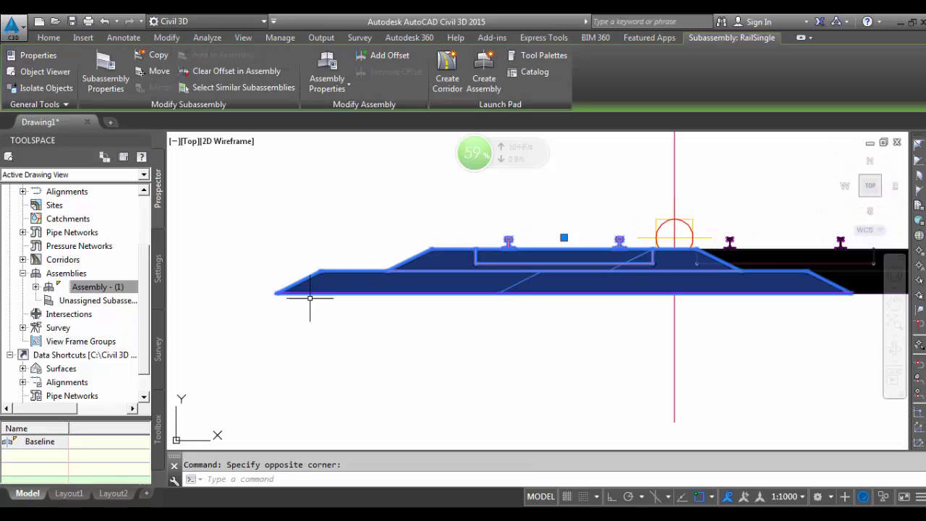
{"action": "key", "text": "Delete"}
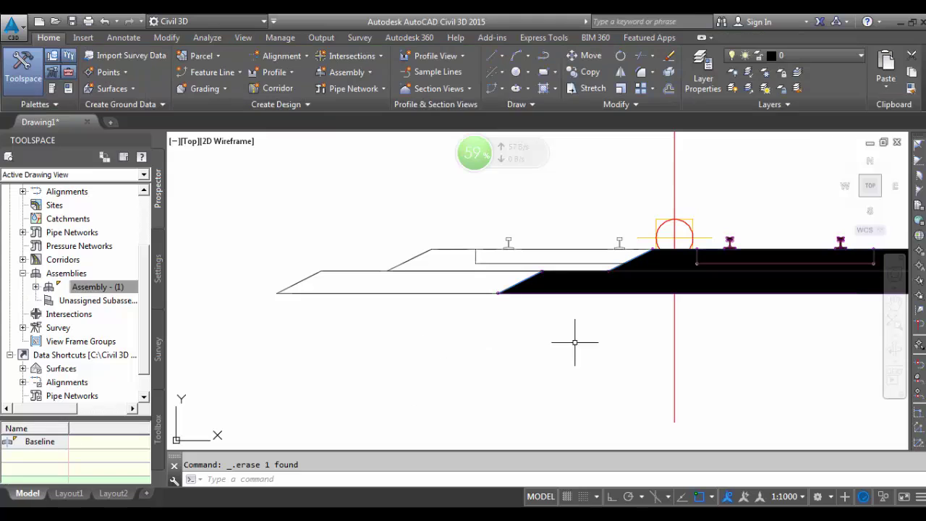
{"action": "scroll", "coordinate": [644, 270], "scroll_direction": "up", "scroll_amount": 3}
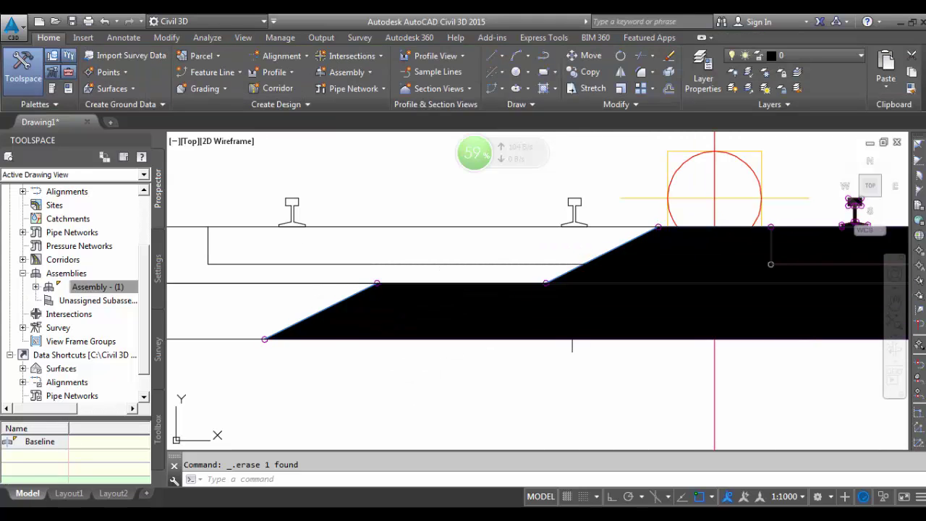
{"action": "left_click", "coordinate": [557, 306]}
{"action": "key", "text": "Escape"}
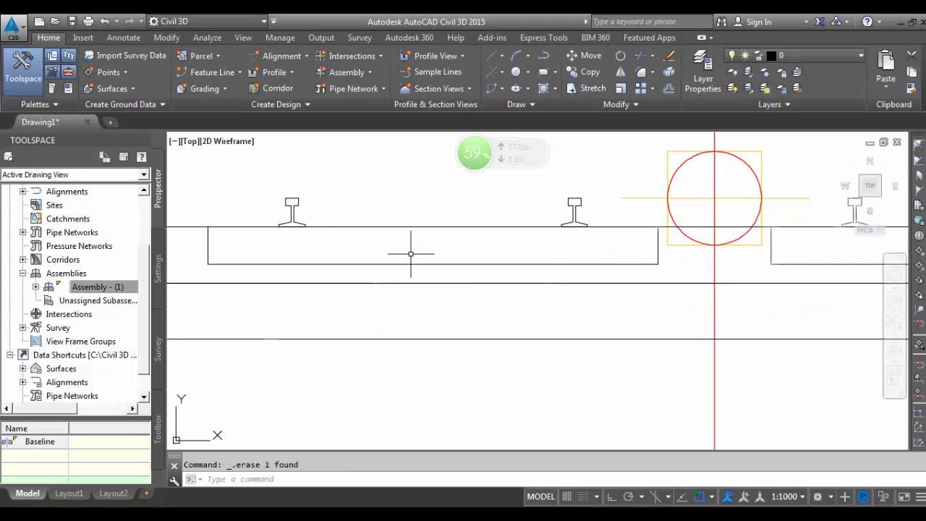
{"action": "scroll", "coordinate": [377, 247], "scroll_direction": "down", "scroll_amount": 3}
{"action": "scroll", "coordinate": [632, 305], "scroll_direction": "down", "scroll_amount": 2}
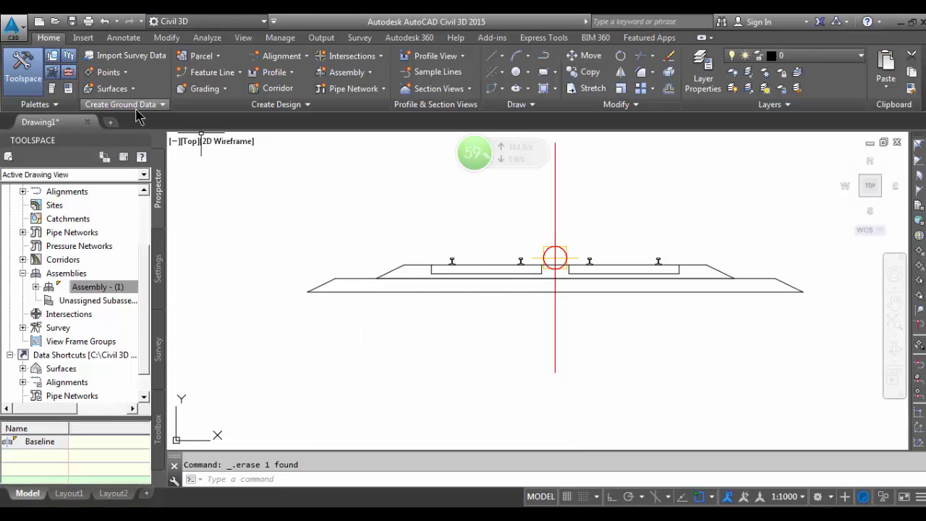
- Create a subassembly named "rail 1 left" from the leftmost rail's polyline, keeping the All Codes style and erasing existing entities
{"action": "left_click", "coordinate": [198, 109]}
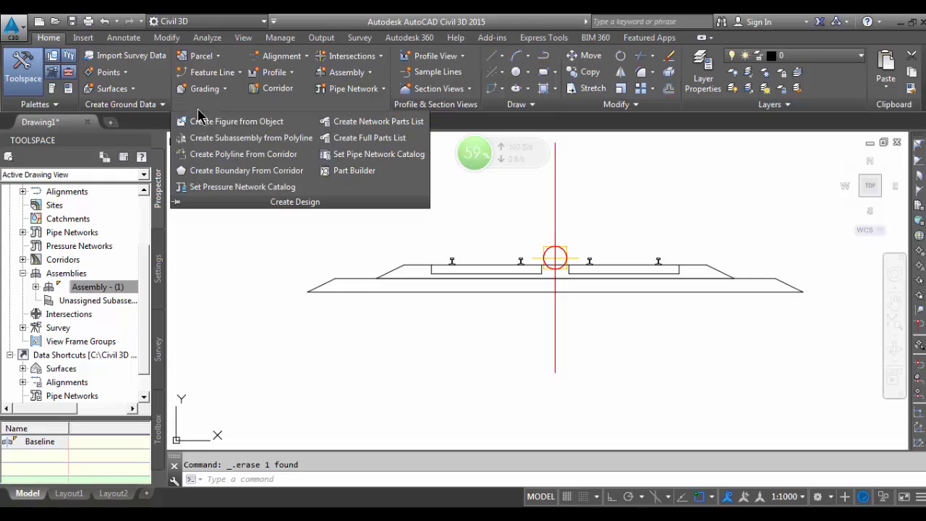
{"action": "left_click", "coordinate": [253, 145]}
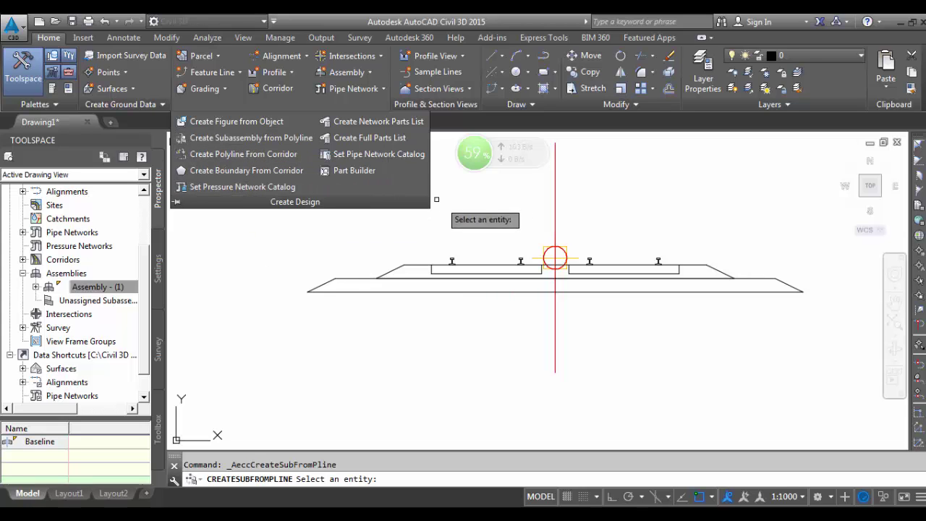
{"action": "scroll", "coordinate": [432, 248], "scroll_direction": "up", "scroll_amount": 4}
{"action": "scroll", "coordinate": [432, 247], "scroll_direction": "up", "scroll_amount": 8}
{"action": "scroll", "coordinate": [611, 344], "scroll_direction": "up", "scroll_amount": 3}
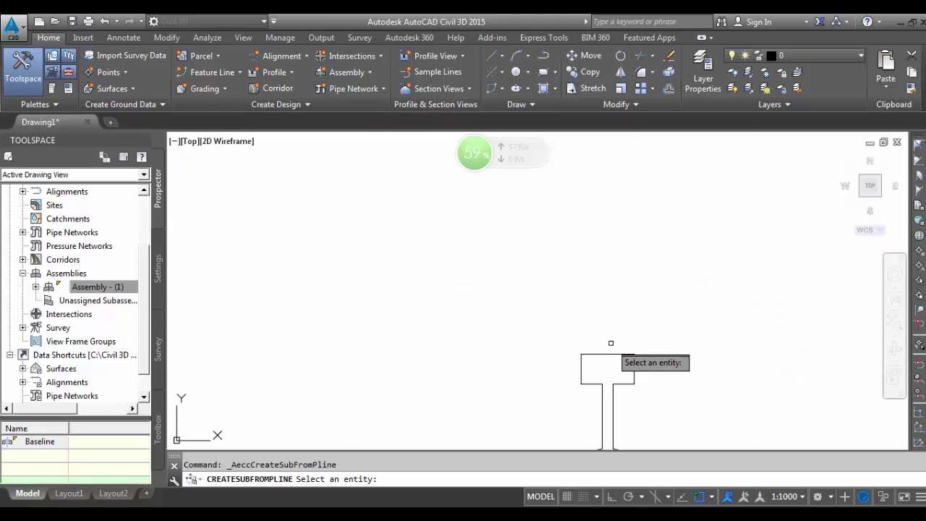
{"action": "left_click", "coordinate": [607, 353]}
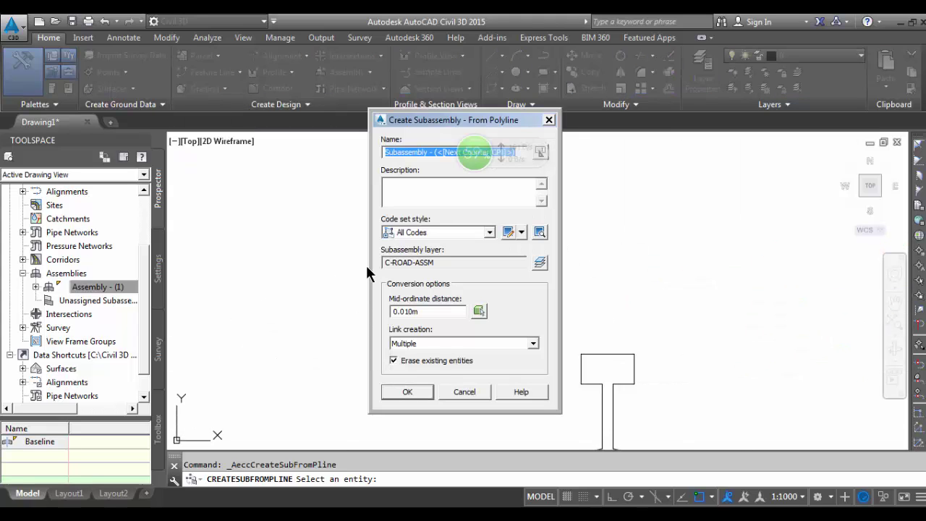
{"action": "type", "text": "rail 1 left"}
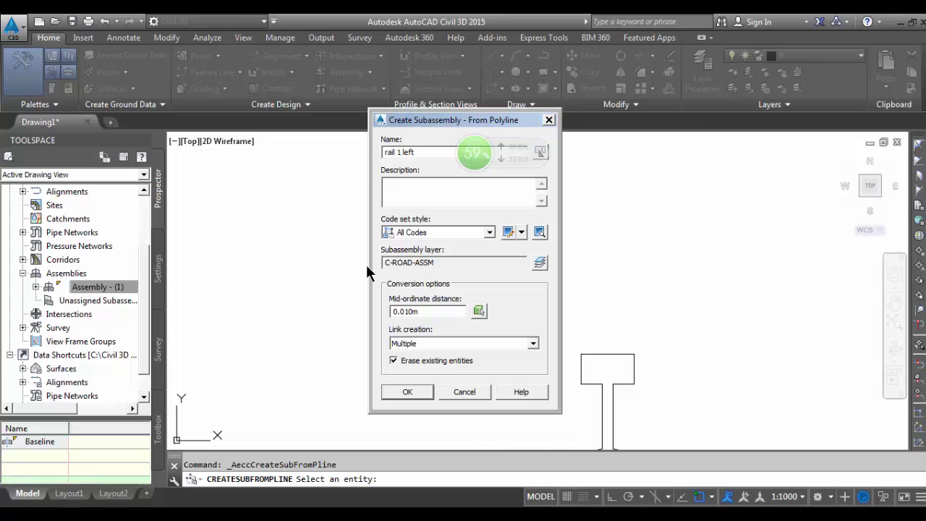
{"action": "left_click", "coordinate": [408, 392]}
- Create a subassembly named "rail 2 left" from the rail polyline just left of the assembly baseline
{"action": "scroll", "coordinate": [348, 262], "scroll_direction": "down", "scroll_amount": 2}
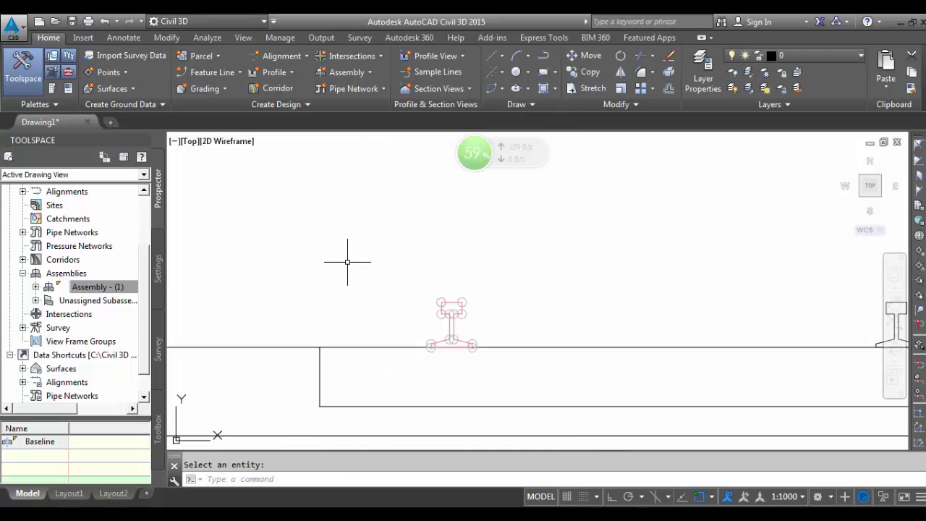
{"action": "scroll", "coordinate": [347, 262], "scroll_direction": "down", "scroll_amount": 2}
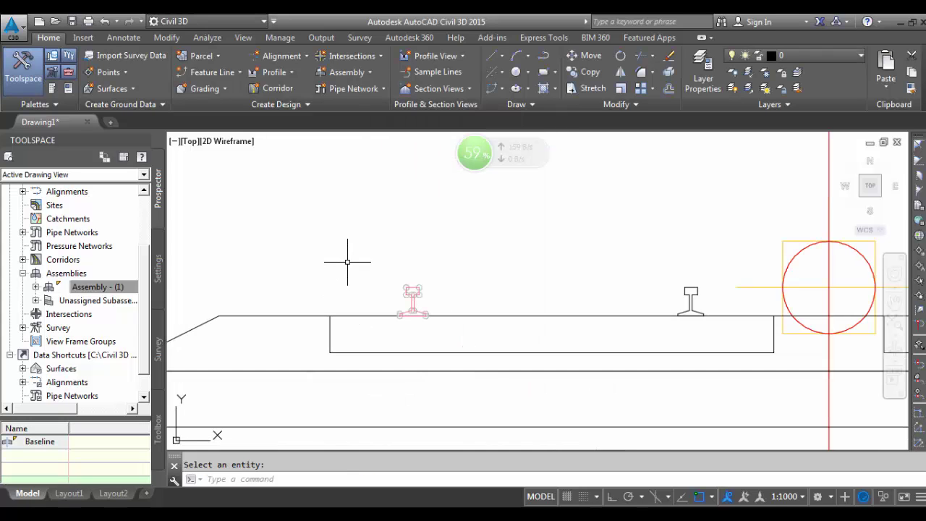
{"action": "left_click", "coordinate": [691, 291]}
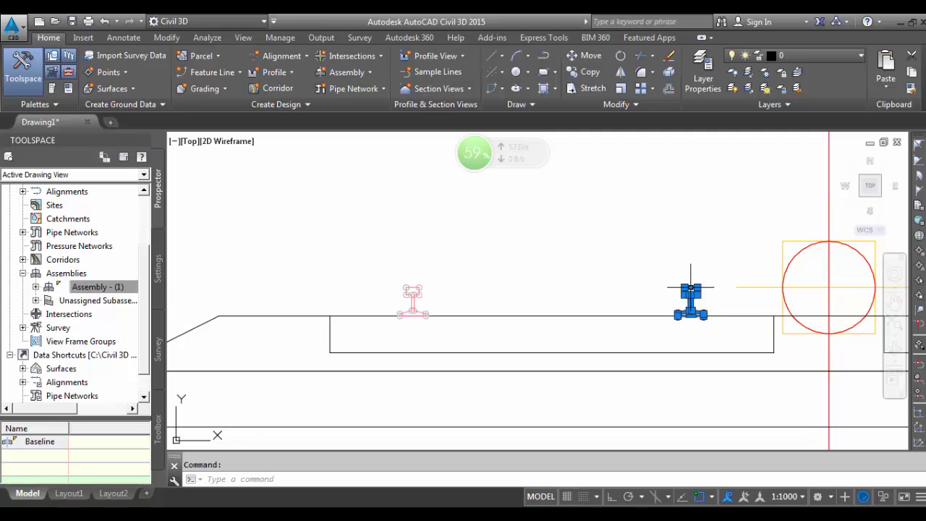
{"action": "scroll", "coordinate": [732, 279], "scroll_direction": "up", "scroll_amount": 3}
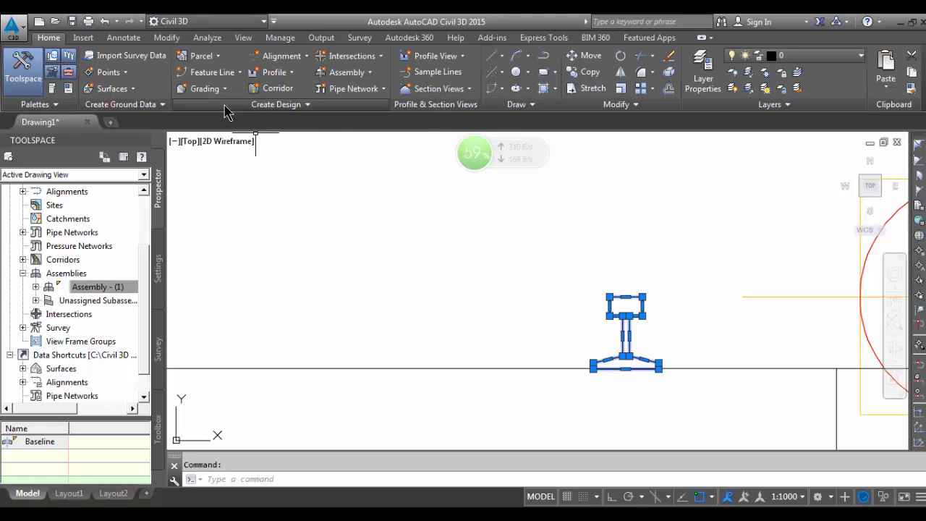
{"action": "left_click", "coordinate": [197, 105]}
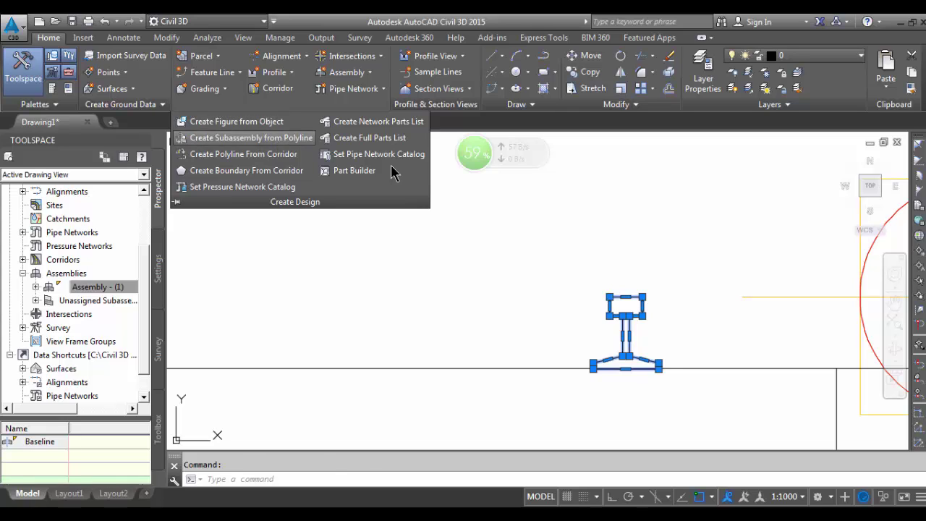
{"action": "left_click", "coordinate": [627, 304]}
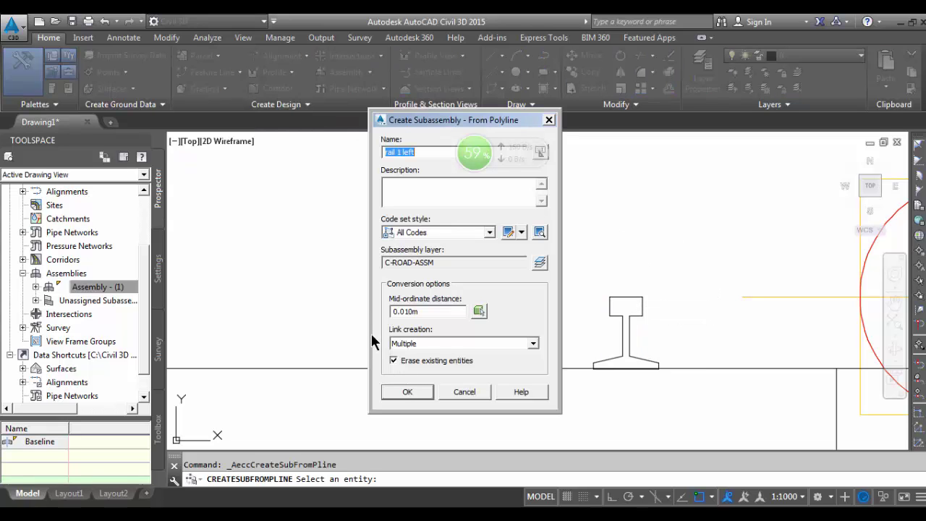
{"action": "key", "text": "Right"}
{"action": "left_click", "coordinate": [408, 391]}
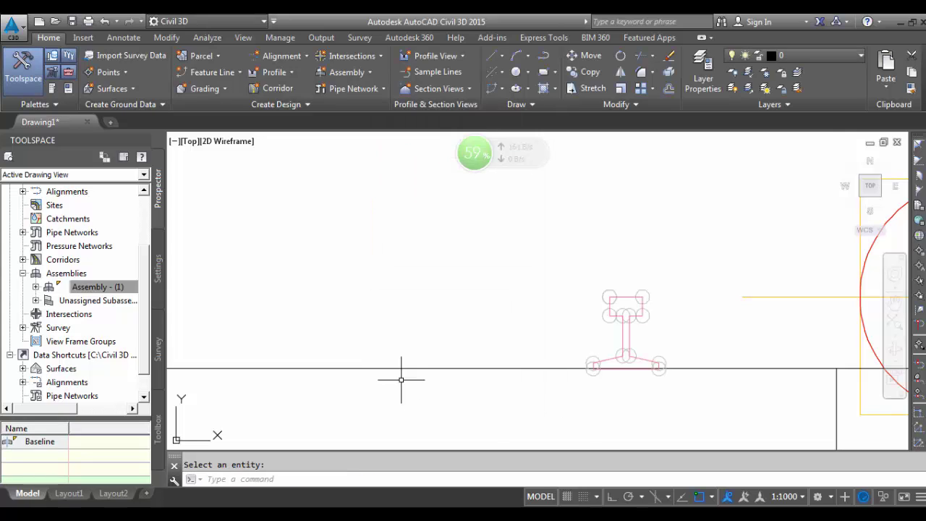
- Create a subassembly named "rail 2 right" from the rail polyline just right of the assembly baseline
{"action": "scroll", "coordinate": [341, 289], "scroll_direction": "down", "scroll_amount": 4}
{"action": "scroll", "coordinate": [586, 287], "scroll_direction": "up", "scroll_amount": 6}
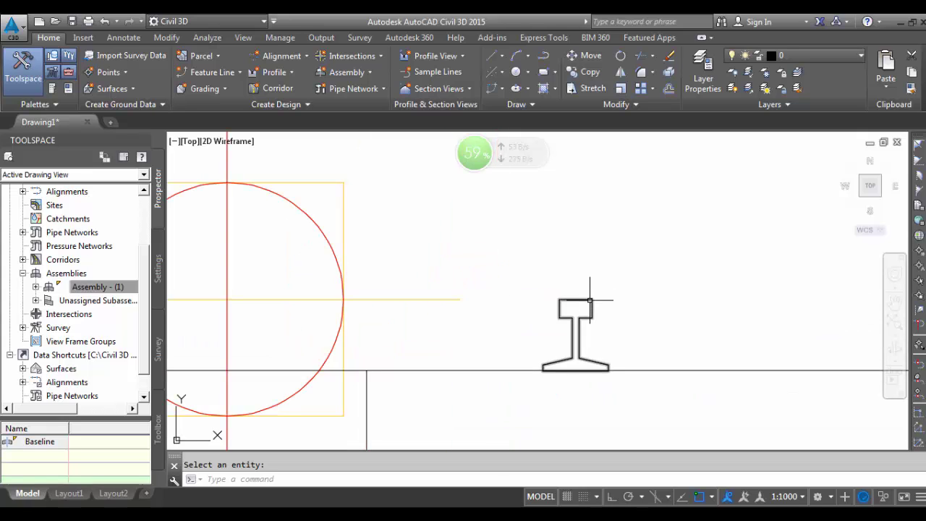
{"action": "left_click", "coordinate": [589, 291]}
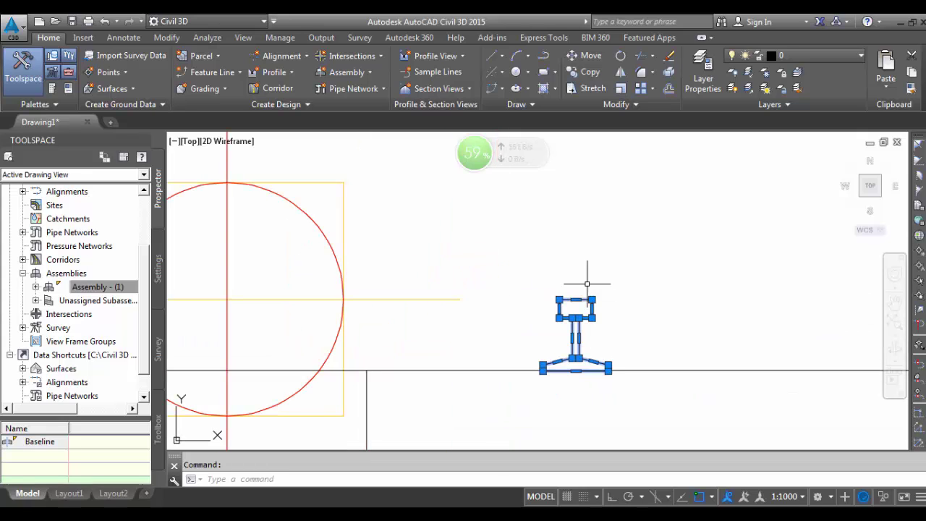
{"action": "left_click", "coordinate": [277, 105]}
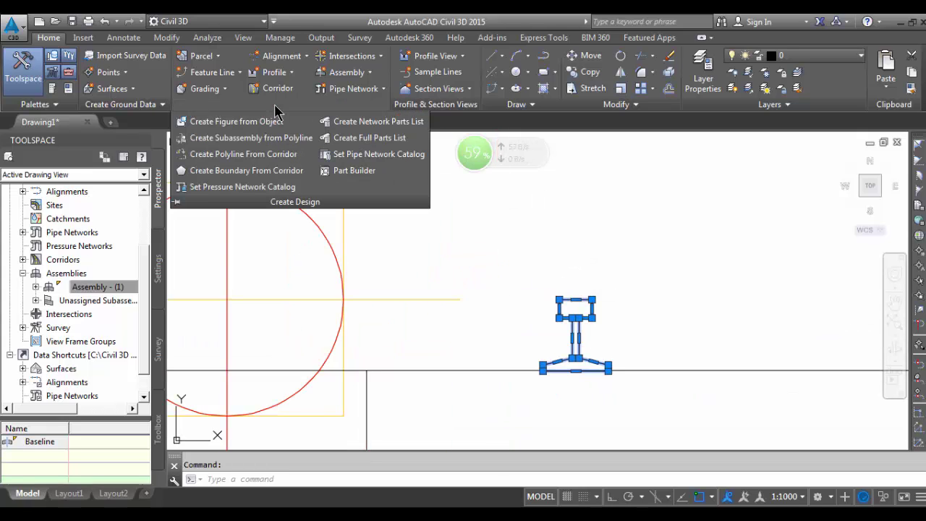
{"action": "left_click", "coordinate": [305, 139]}
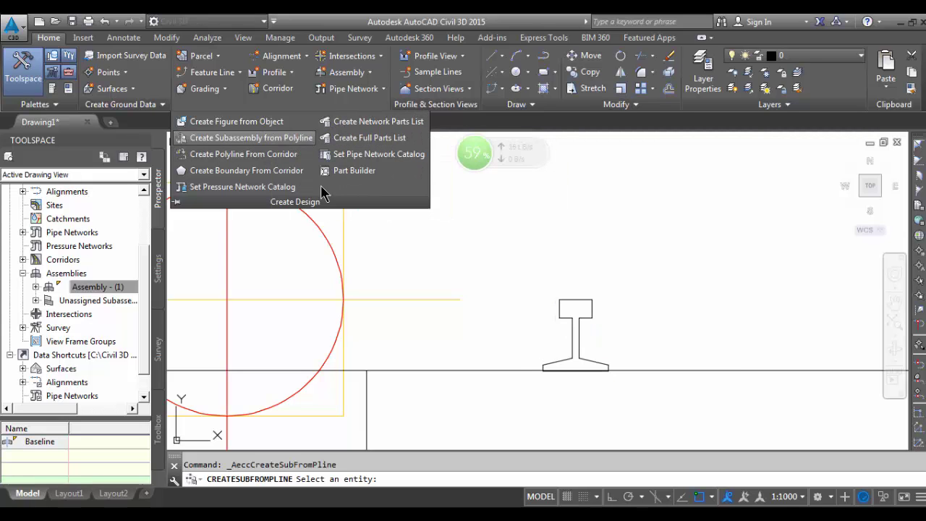
{"action": "left_click", "coordinate": [577, 298]}
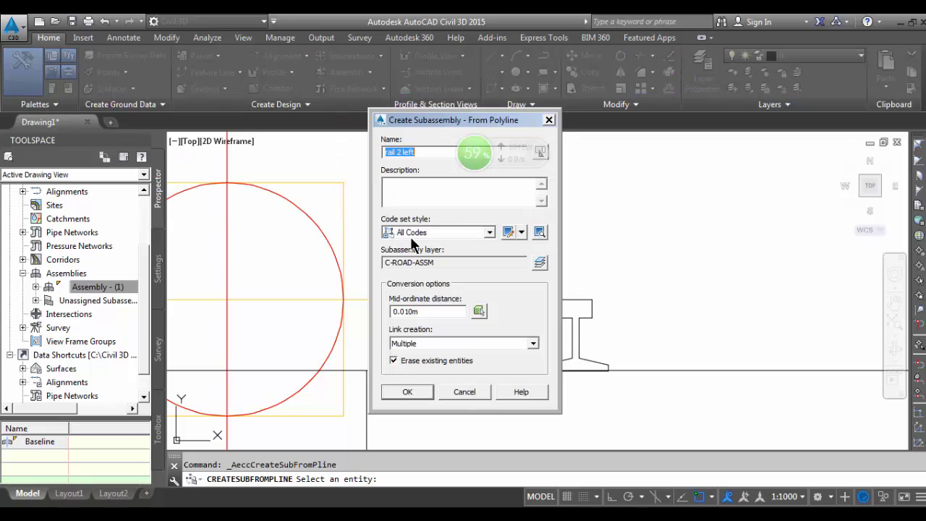
{"action": "key", "text": "ctrl+Left"}
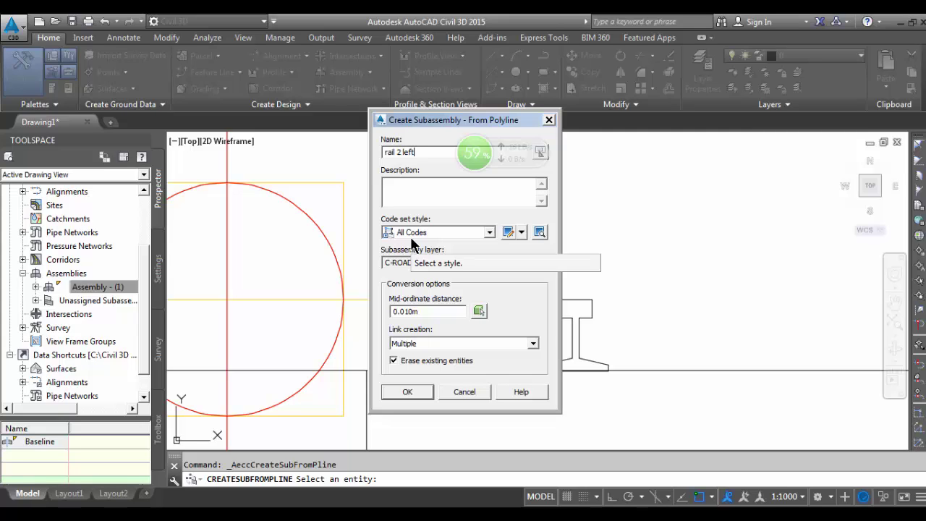
{"action": "type", "text": "righ"}
{"action": "left_click", "coordinate": [407, 392]}
{"action": "scroll", "coordinate": [427, 282], "scroll_direction": "down", "scroll_amount": 8}
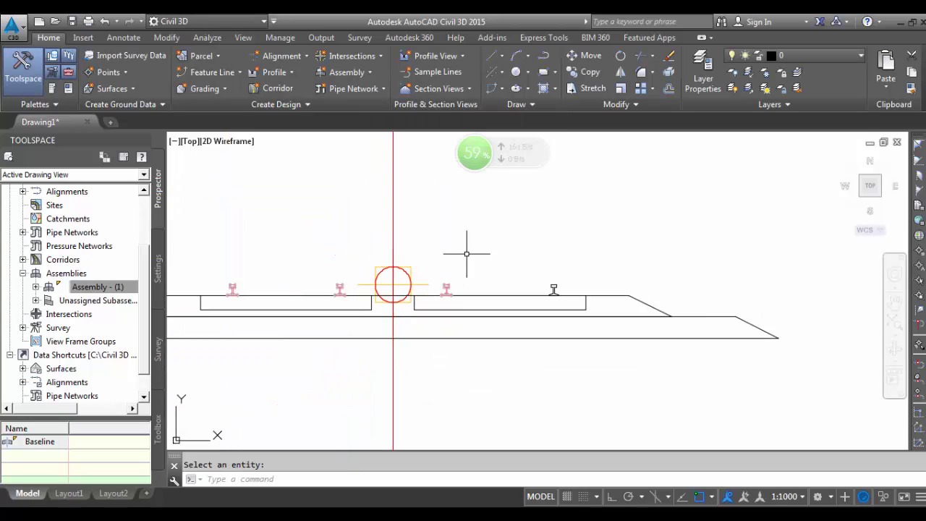
- Create a subassembly named "rail 2 right" from the rightmost rail's polyline, keeping the All Codes style and erasing existing entities
{"action": "left_click", "coordinate": [309, 107]}
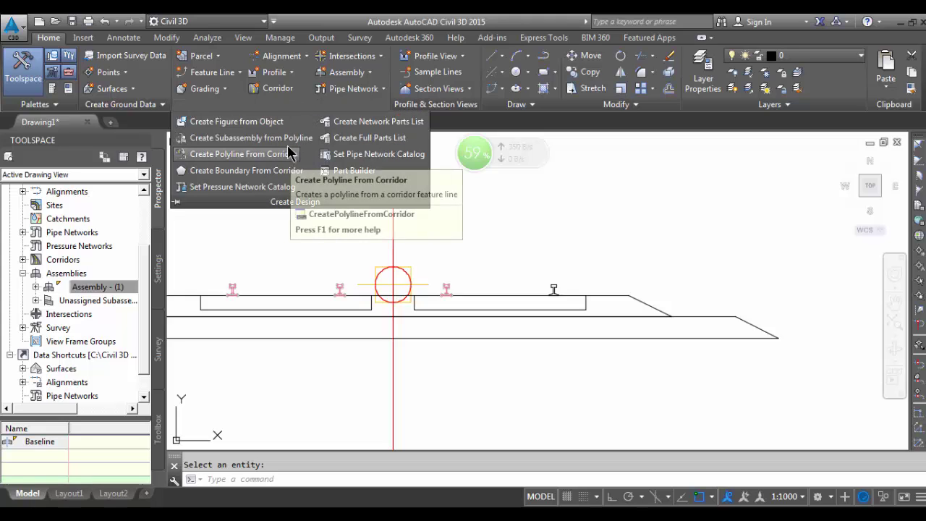
{"action": "left_click", "coordinate": [289, 137]}
{"action": "scroll", "coordinate": [547, 304], "scroll_direction": "up", "scroll_amount": 4}
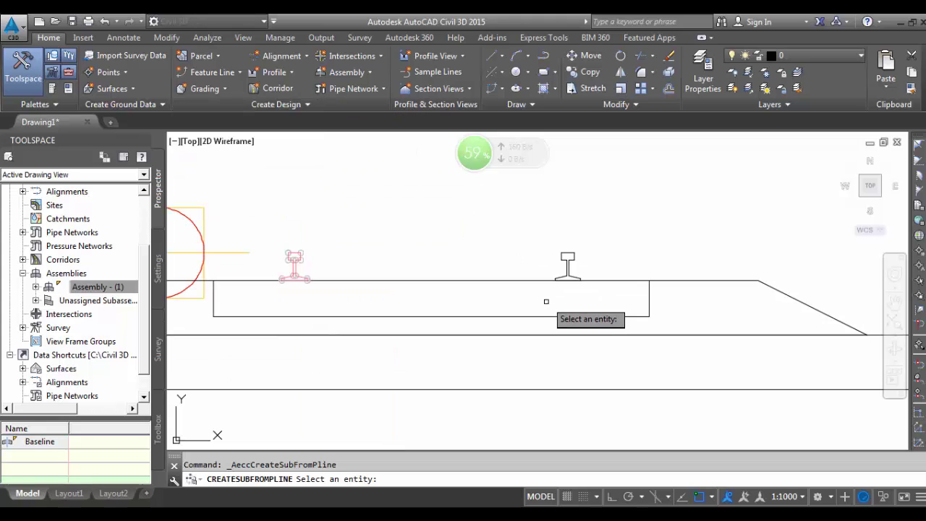
{"action": "left_click", "coordinate": [567, 264]}
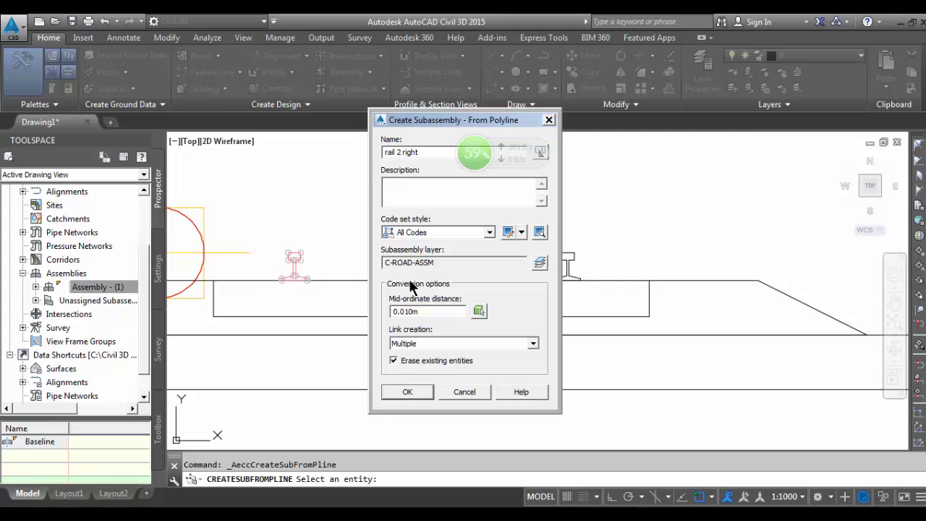
{"action": "left_click", "coordinate": [408, 390]}
{"action": "scroll", "coordinate": [670, 228], "scroll_direction": "down", "scroll_amount": 4}
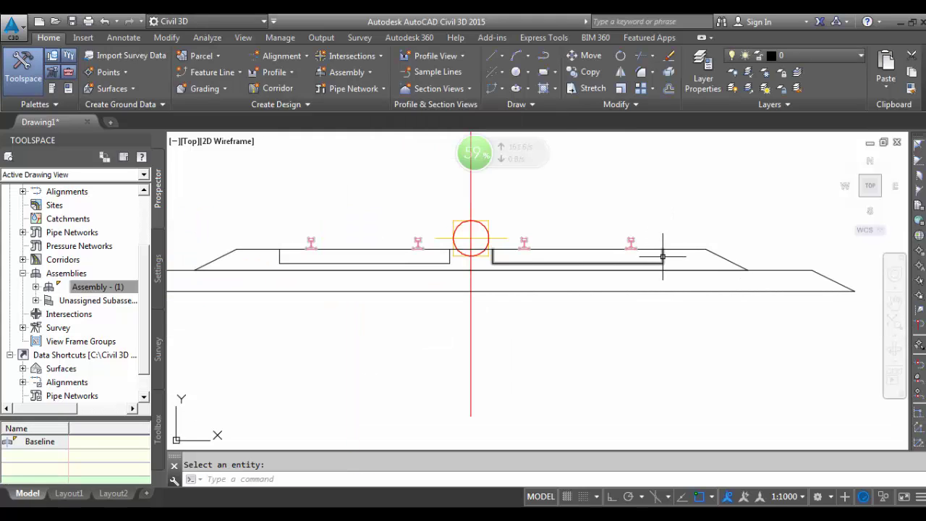
- Examine the sleeper outlines on both sides of the assembly baseline for open edges
{"action": "scroll", "coordinate": [664, 255], "scroll_direction": "up", "scroll_amount": 3}
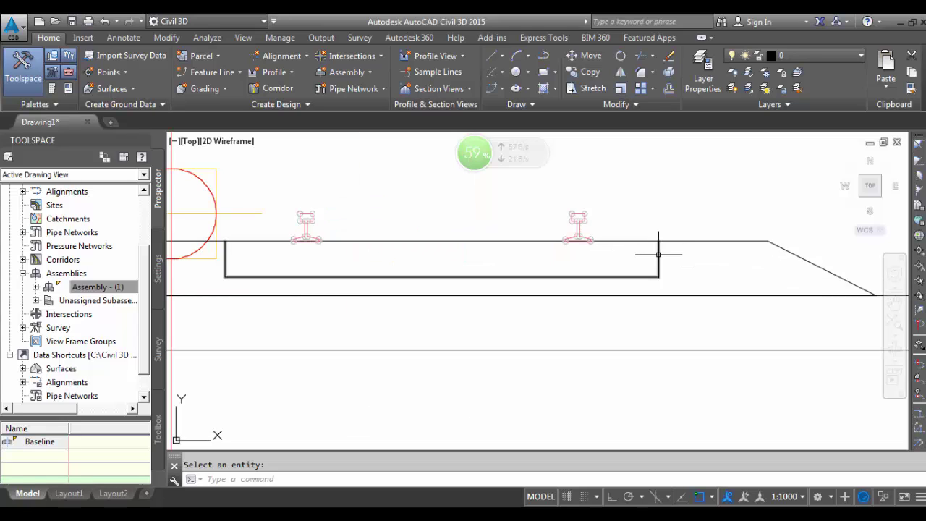
{"action": "left_click", "coordinate": [659, 253]}
{"action": "scroll", "coordinate": [680, 257], "scroll_direction": "down", "scroll_amount": 5}
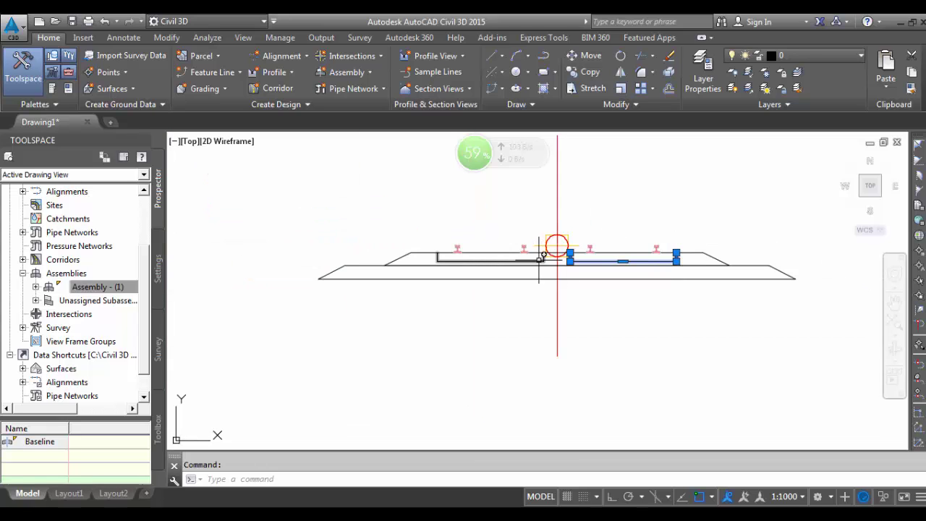
{"action": "left_click", "coordinate": [539, 260]}
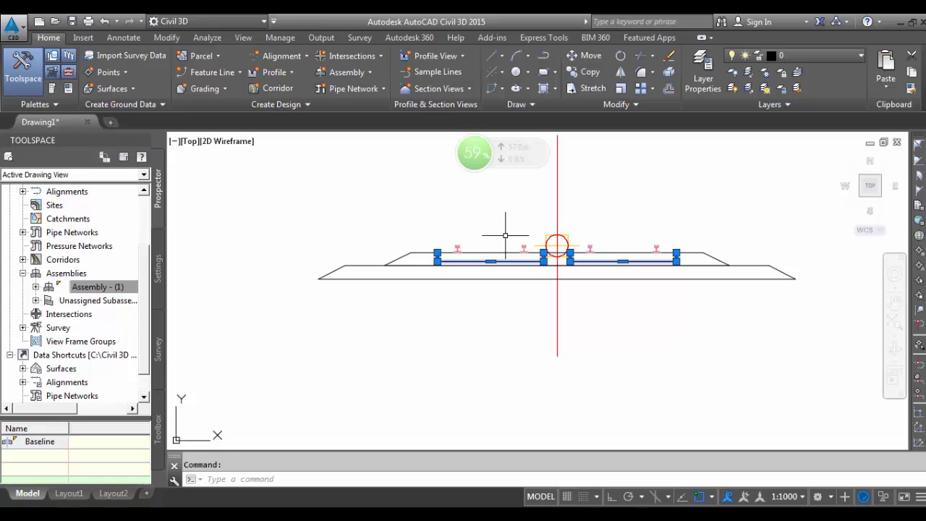
{"action": "key", "text": "Escape"}
{"action": "scroll", "coordinate": [512, 243], "scroll_direction": "up", "scroll_amount": 2}
{"action": "scroll", "coordinate": [511, 243], "scroll_direction": "up", "scroll_amount": 2}
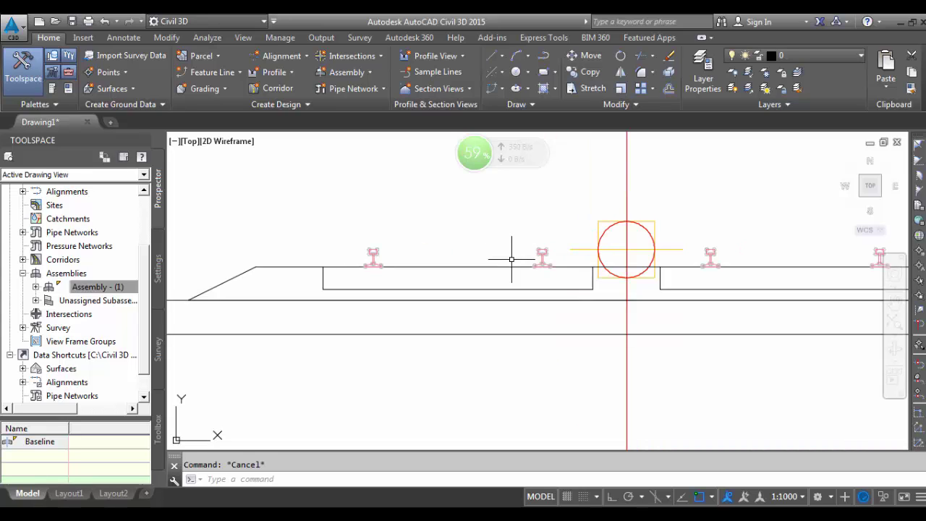
- Draw a 2.400 m polyline across the open top of the left sleeper outline, between its two upper corners
{"action": "left_click", "coordinate": [592, 282]}
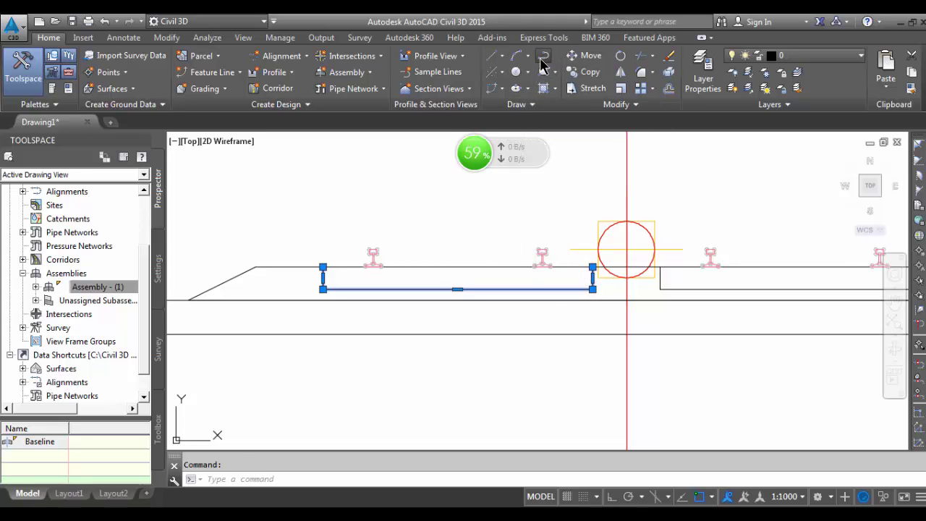
{"action": "left_click", "coordinate": [543, 57]}
{"action": "scroll", "coordinate": [424, 221], "scroll_direction": "up", "scroll_amount": 3}
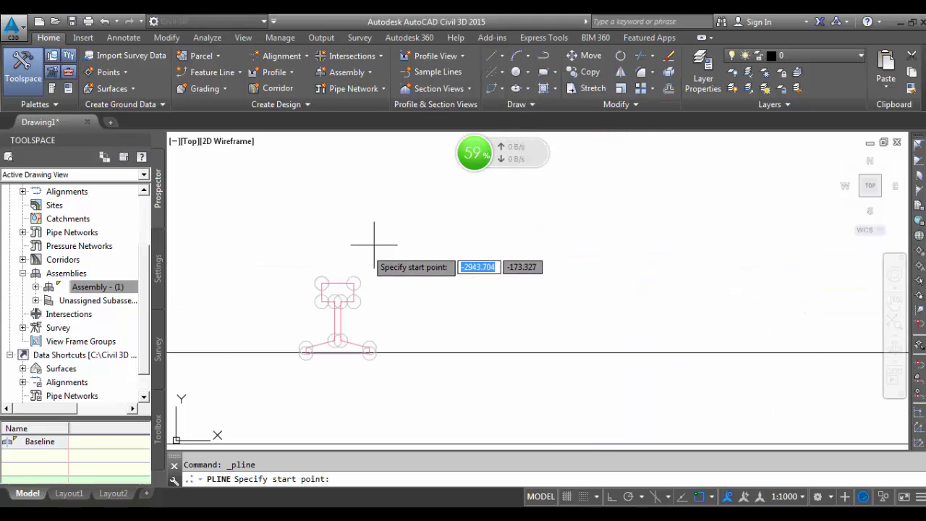
{"action": "left_click", "coordinate": [217, 302]}
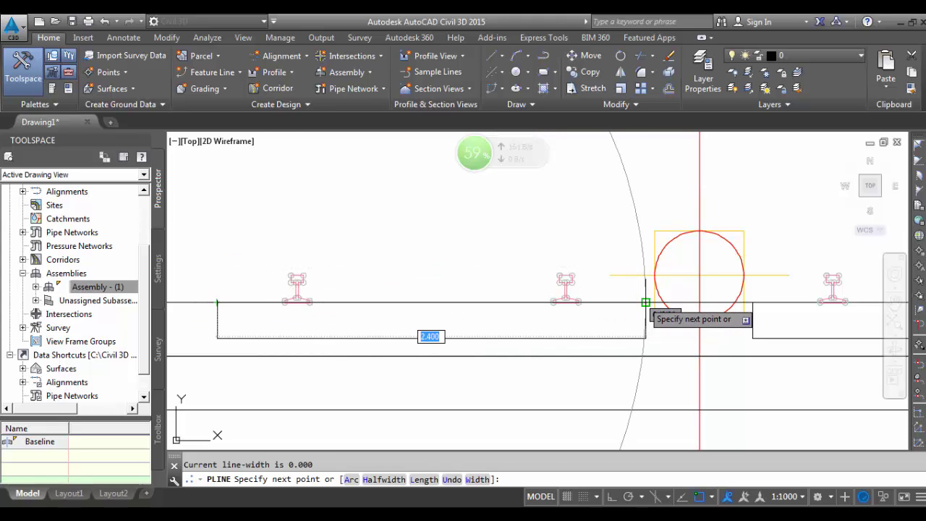
{"action": "key", "text": "Escape"}
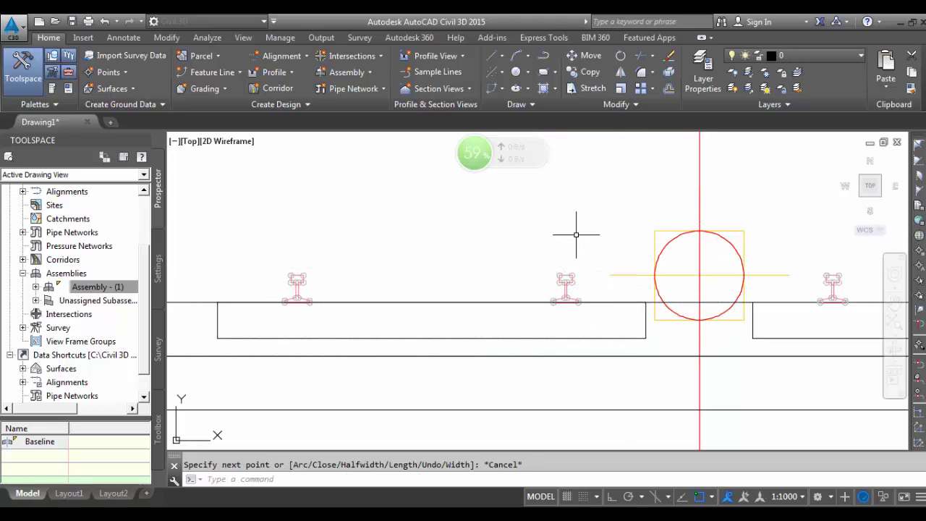
- Draw a polyline across the open top of the right sleeper outline, from its outer to its inner upper corner
{"action": "left_click", "coordinate": [753, 322]}
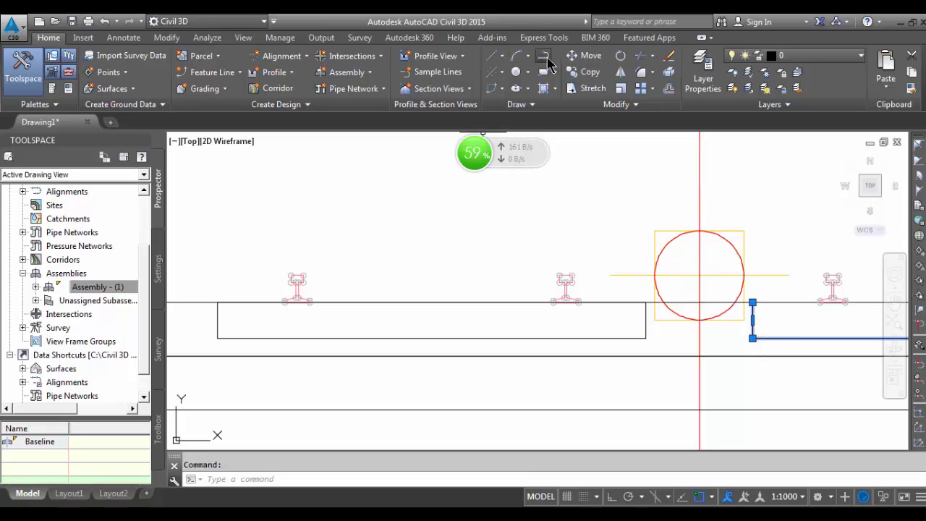
{"action": "left_click", "coordinate": [547, 60]}
{"action": "scroll", "coordinate": [455, 250], "scroll_direction": "down", "scroll_amount": 2}
{"action": "scroll", "coordinate": [672, 263], "scroll_direction": "up", "scroll_amount": 2}
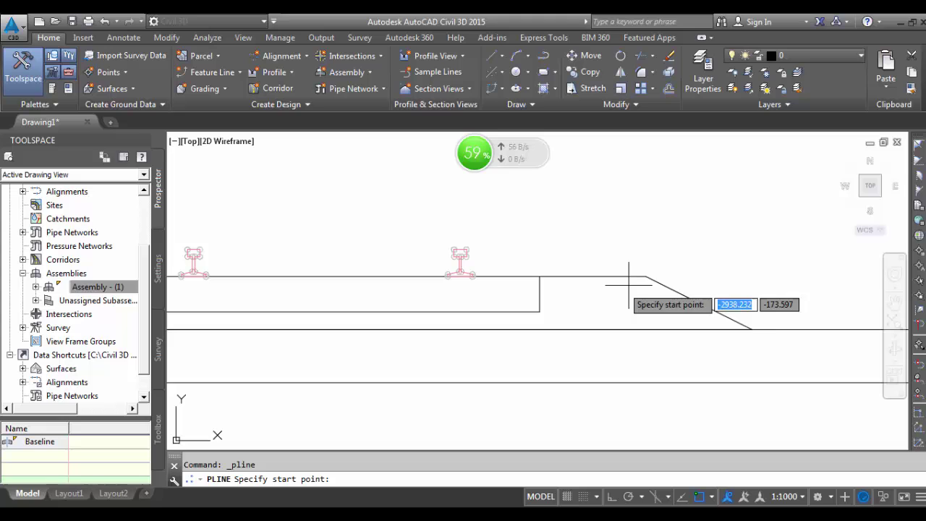
{"action": "left_click", "coordinate": [539, 277]}
{"action": "middle_click_drag", "start_coordinate": [585, 228], "coordinate": [329, 219]}
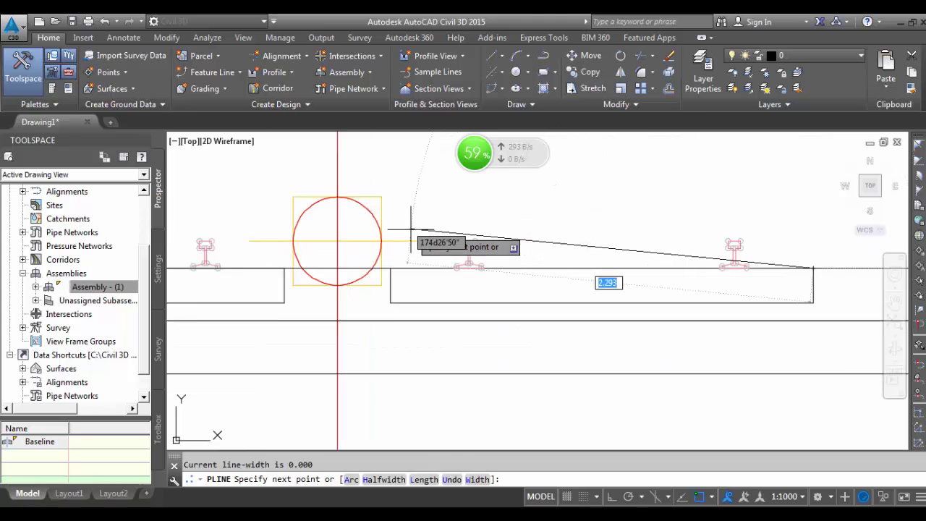
{"action": "scroll", "coordinate": [411, 230], "scroll_direction": "up", "scroll_amount": 2}
{"action": "left_click", "coordinate": [378, 290]}
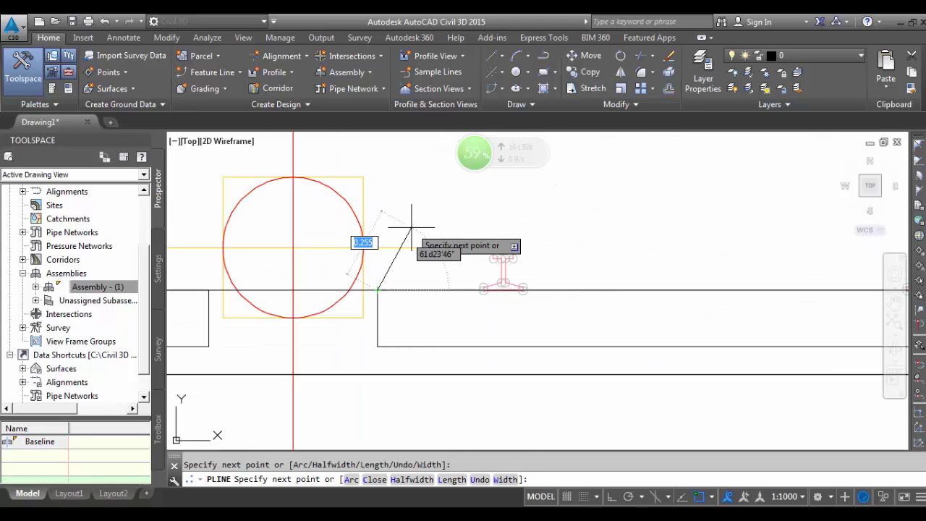
{"action": "key", "text": "Escape"}
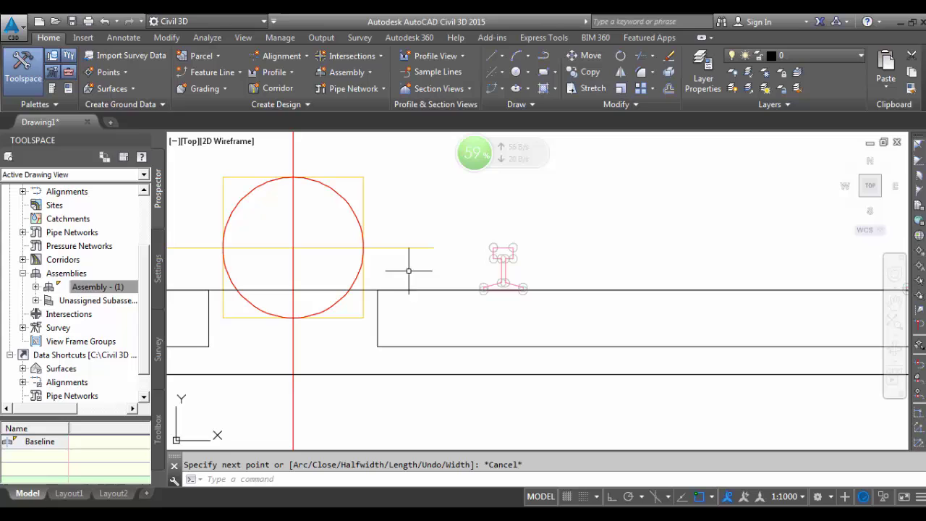
- Join the right sleeper's top line and its open outline into one closed polyline
{"action": "left_click", "coordinate": [389, 347]}
{"action": "left_click", "coordinate": [398, 290]}
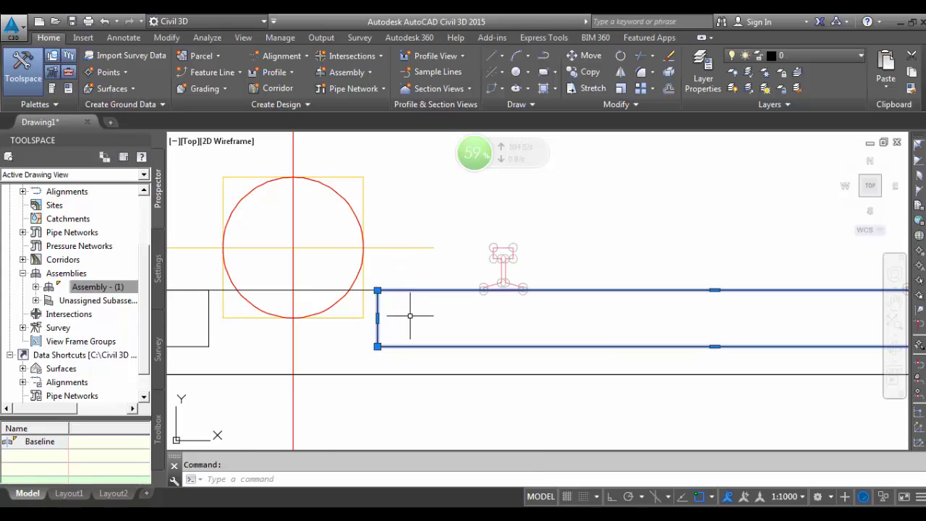
{"action": "type", "text": "J"}
{"action": "key", "text": "Return"}
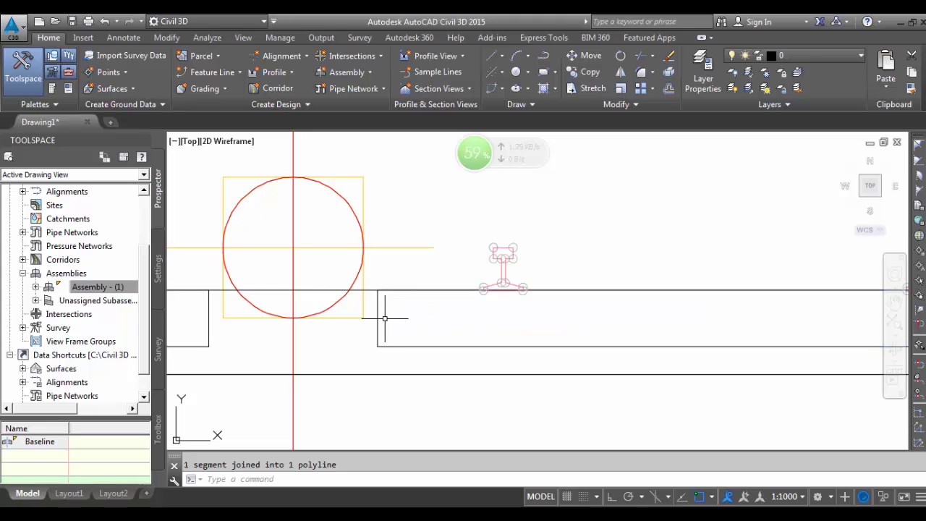
{"action": "left_click", "coordinate": [414, 346]}
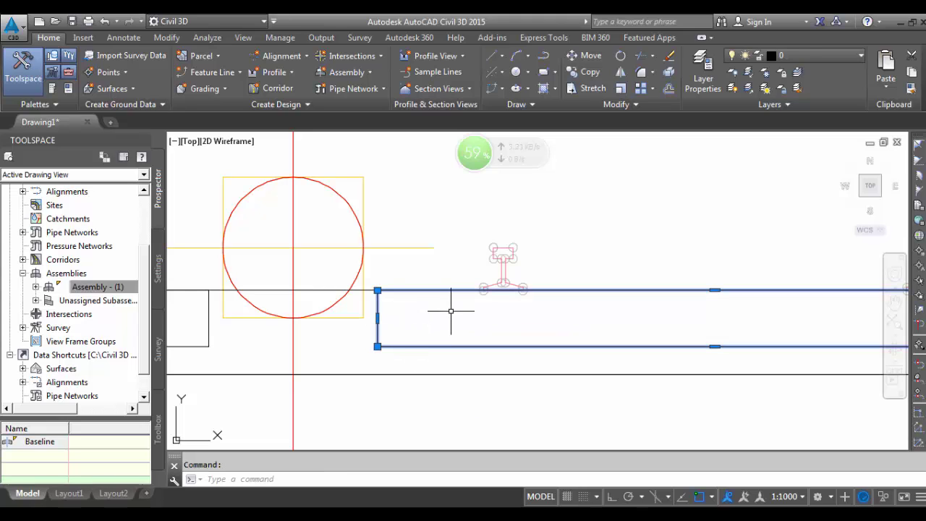
{"action": "key", "text": "Escape"}
- Join the left sleeper's top line and its open outline into one closed polyline
{"action": "scroll", "coordinate": [451, 311], "scroll_direction": "down", "scroll_amount": 5}
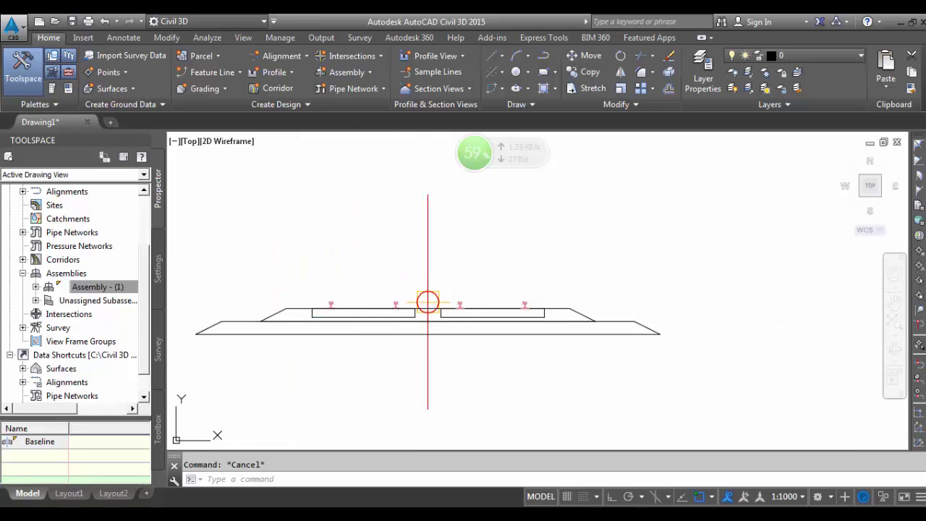
{"action": "left_click", "coordinate": [364, 317]}
{"action": "scroll", "coordinate": [372, 301], "scroll_direction": "up", "scroll_amount": 4}
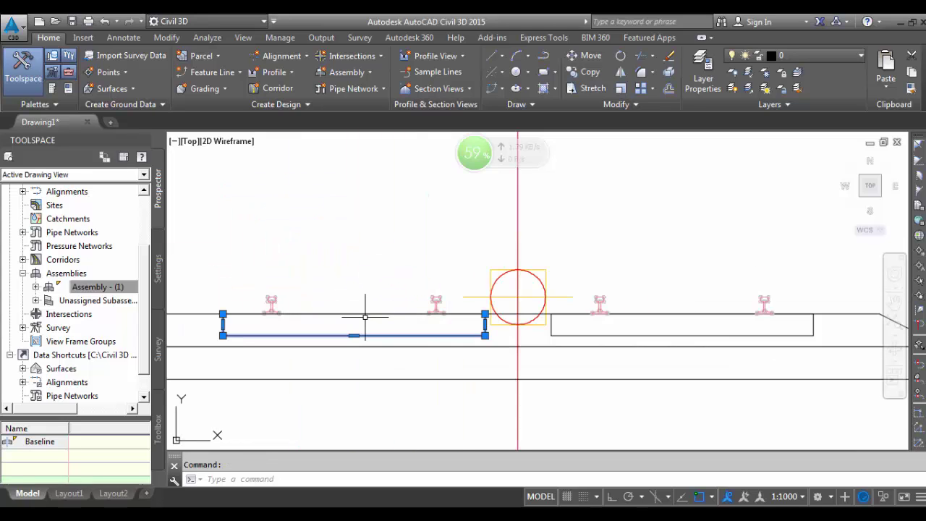
{"action": "left_click", "coordinate": [364, 314]}
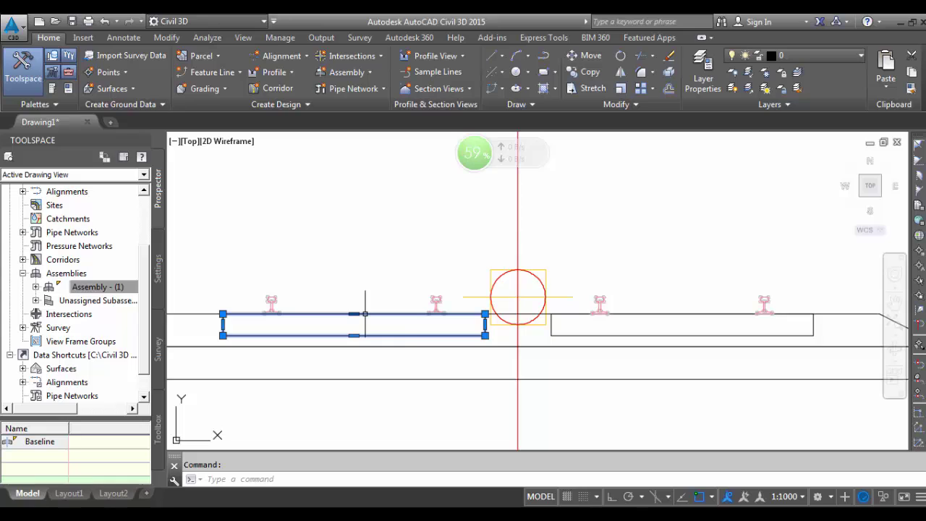
{"action": "type", "text": "J"}
{"action": "key", "text": "Return"}
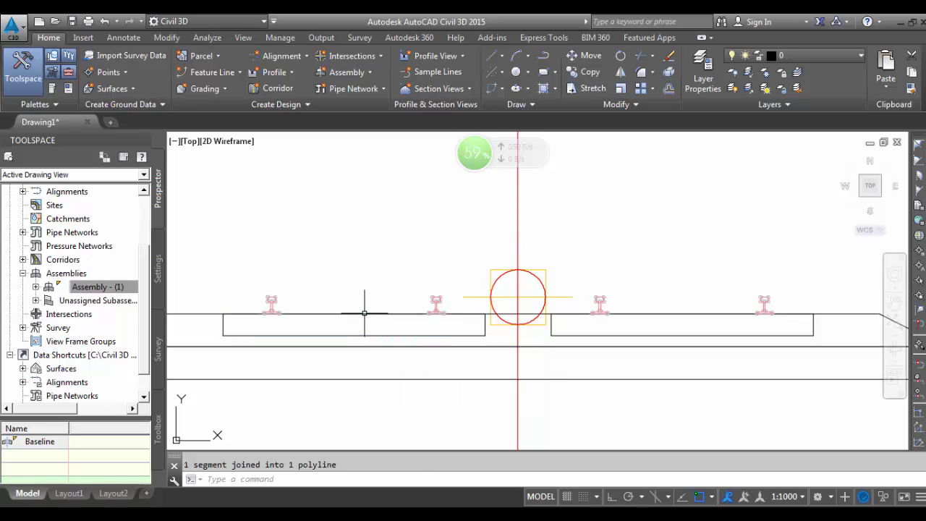
{"action": "mouse_move", "coordinate": [365, 335]}
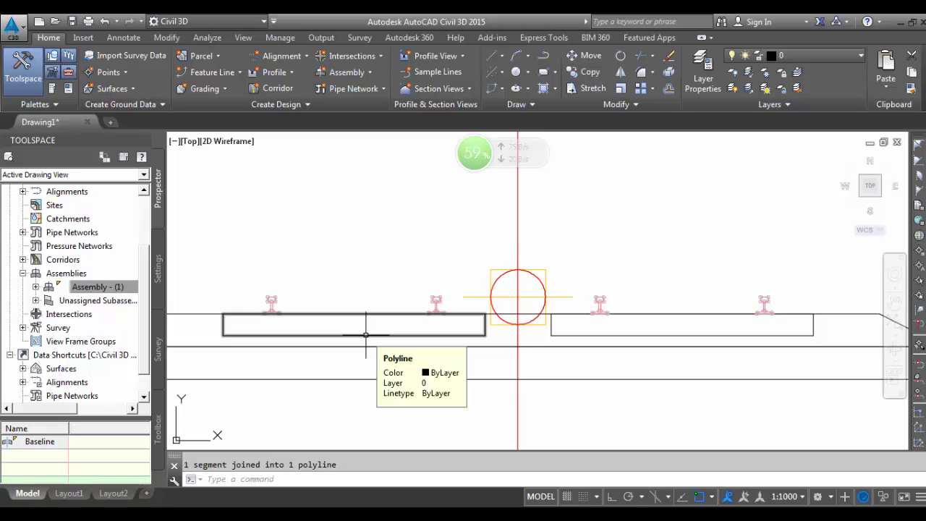
- Create a subassembly named "sleeper left" from the left sleeper's closed polyline, with the All Codes style and existing entities erased
{"action": "left_click", "coordinate": [327, 106]}
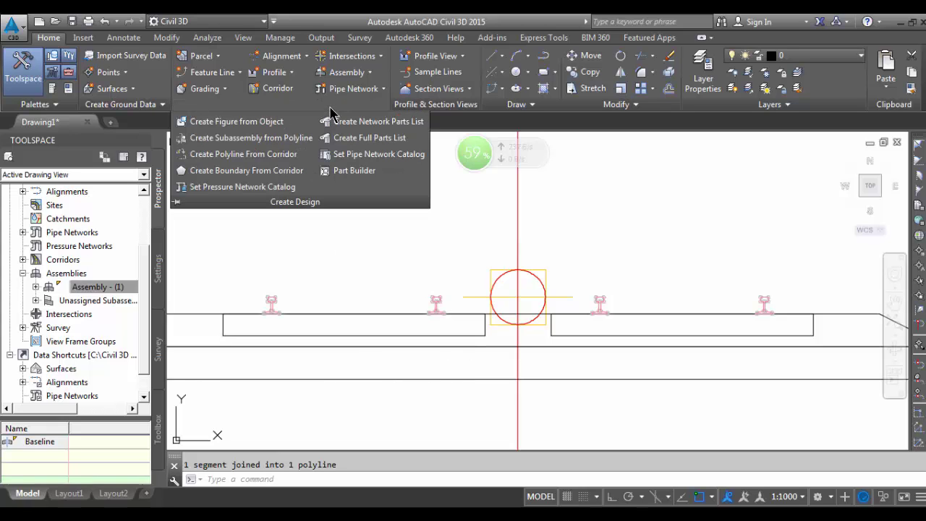
{"action": "left_click", "coordinate": [261, 137]}
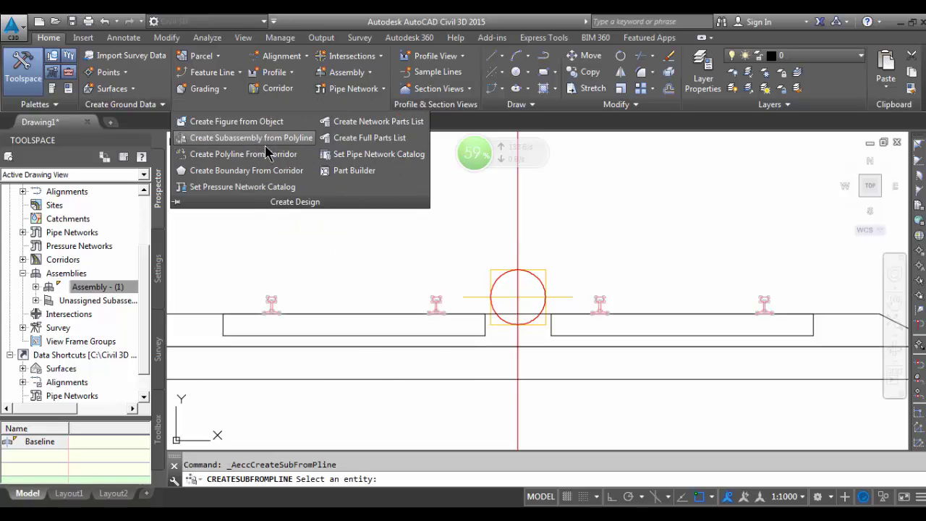
{"action": "left_click", "coordinate": [327, 335]}
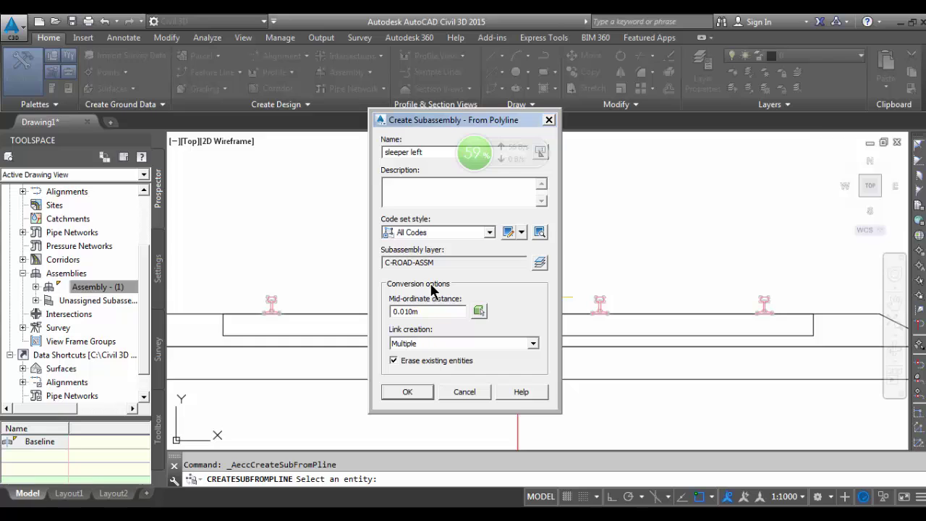
{"action": "left_click", "coordinate": [408, 391]}
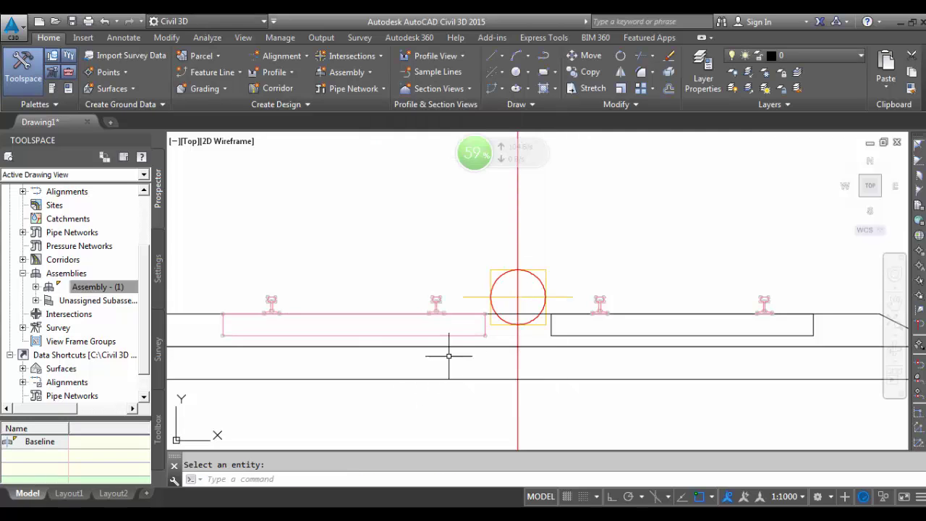
- Create a subassembly from the right sleeper's closed polyline, replacing the "sleeper left" name and keeping All Codes and the erasing of existing entities
{"action": "left_click", "coordinate": [572, 336]}
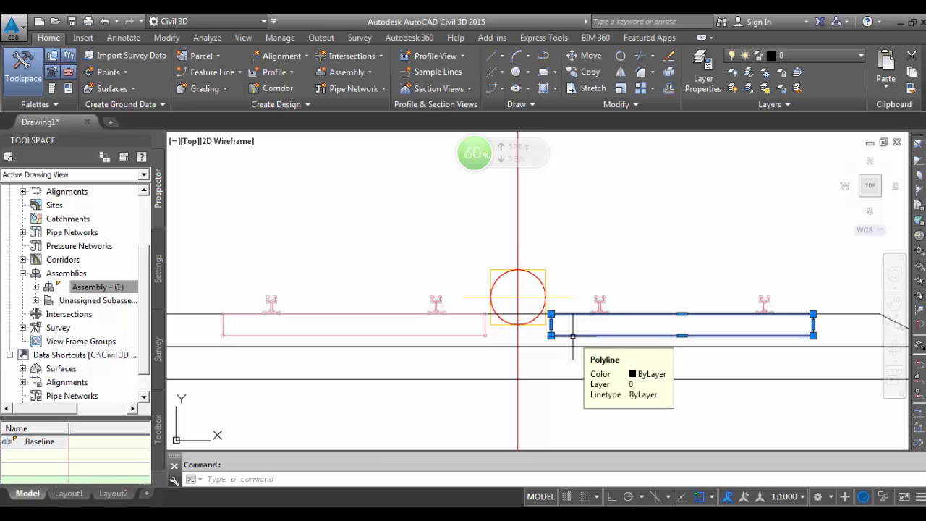
{"action": "left_click", "coordinate": [324, 105]}
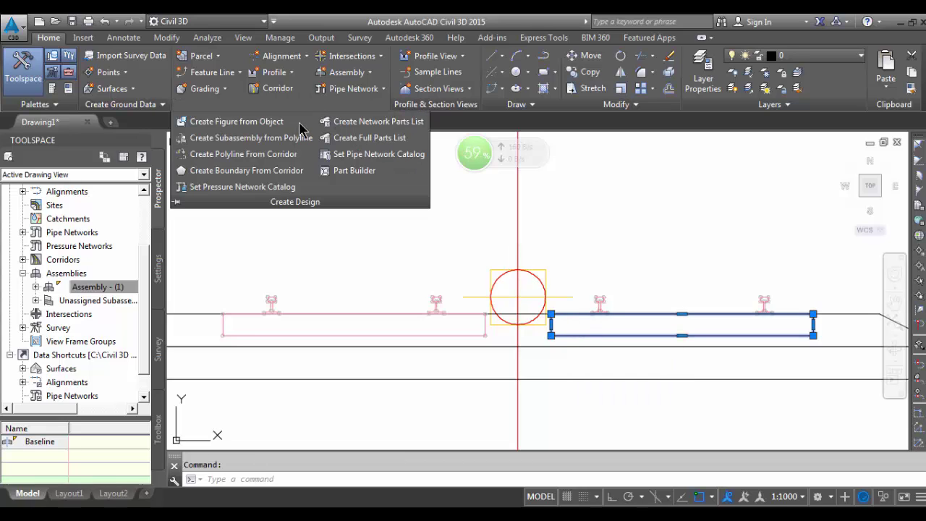
{"action": "left_click", "coordinate": [299, 139]}
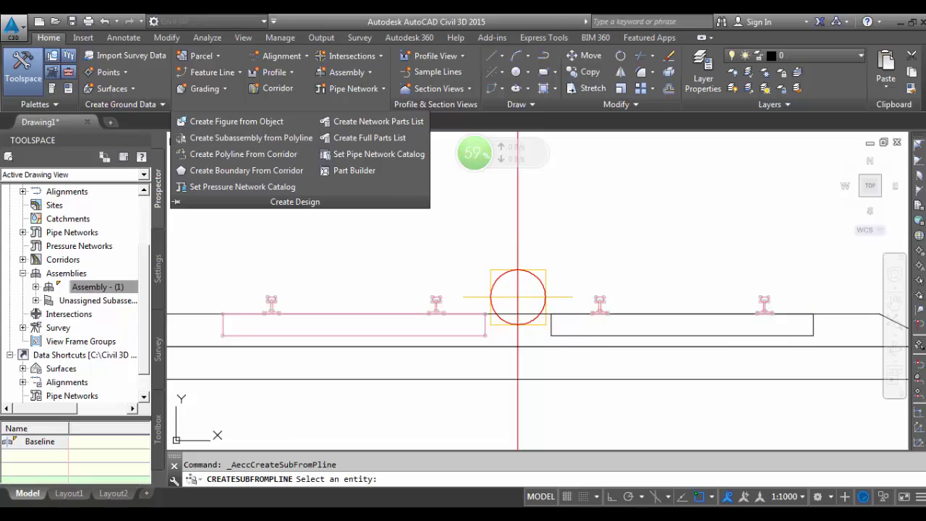
{"action": "left_click", "coordinate": [575, 334]}
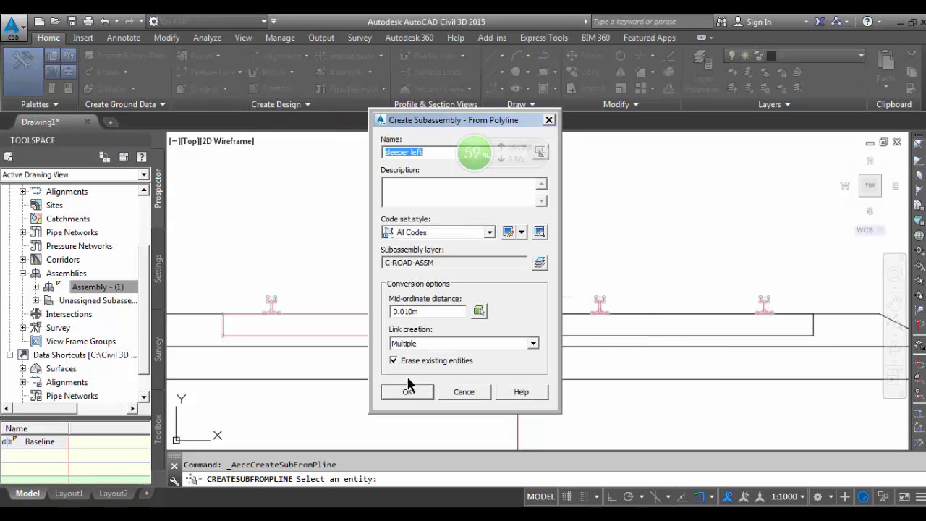
{"action": "type", "text": "sleep"}
{"action": "left_click", "coordinate": [409, 391]}
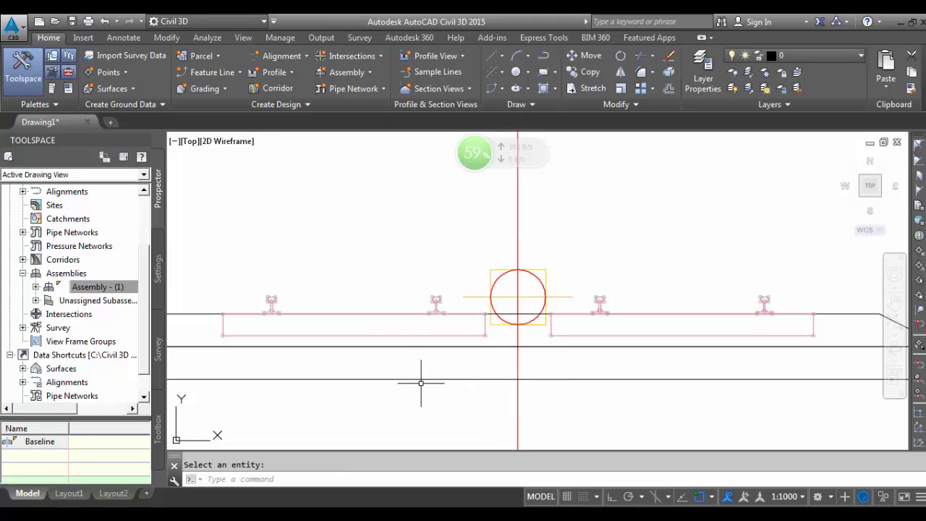
{"action": "scroll", "coordinate": [493, 351], "scroll_direction": "down", "scroll_amount": 3}
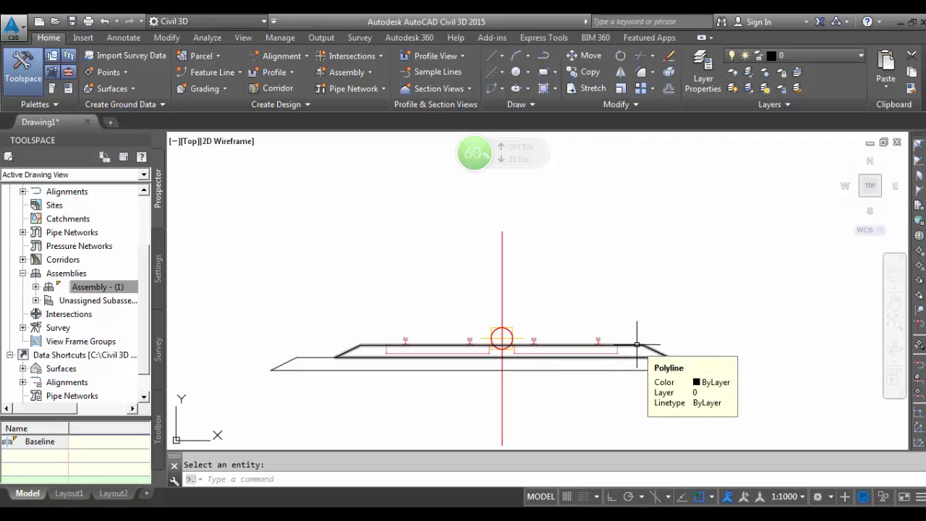
- Create a subassembly named "basalt" from the upper ballast trapezoid polyline, with the All Codes style and existing entities erased
{"action": "left_click", "coordinate": [245, 104]}
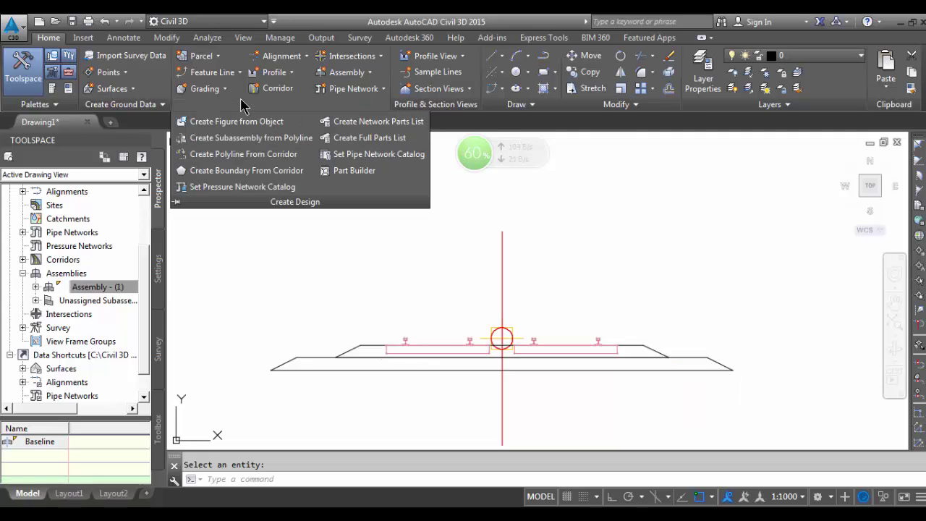
{"action": "left_click", "coordinate": [255, 142]}
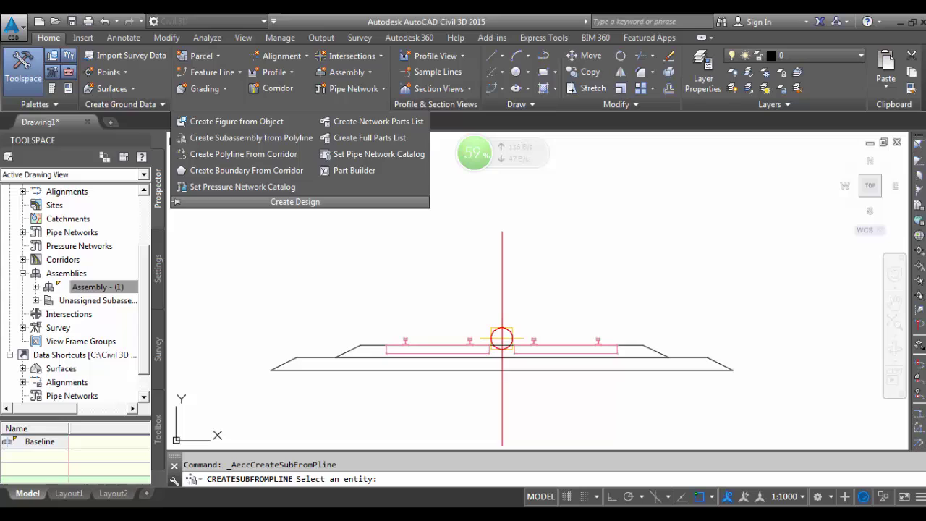
{"action": "left_click", "coordinate": [636, 344]}
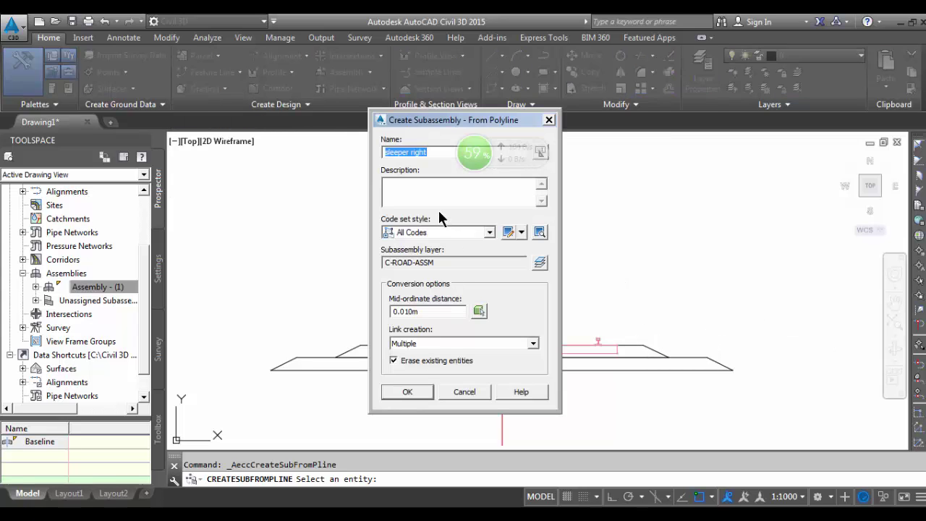
{"action": "type", "text": "basalt"}
{"action": "left_click", "coordinate": [399, 391]}
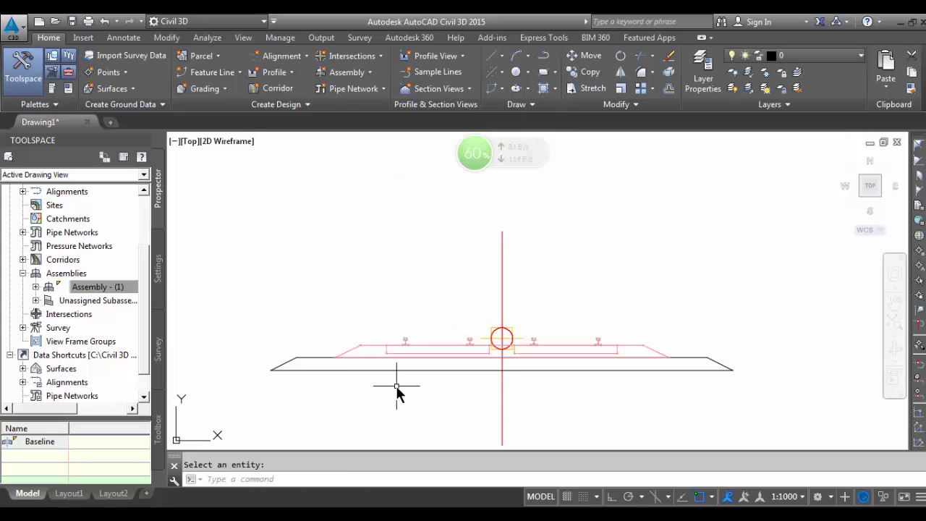
- Create a subassembly named "subbasalt" from the lower, wider trapezoid polyline, with the All Codes style and existing entities erased
{"action": "left_click", "coordinate": [693, 356]}
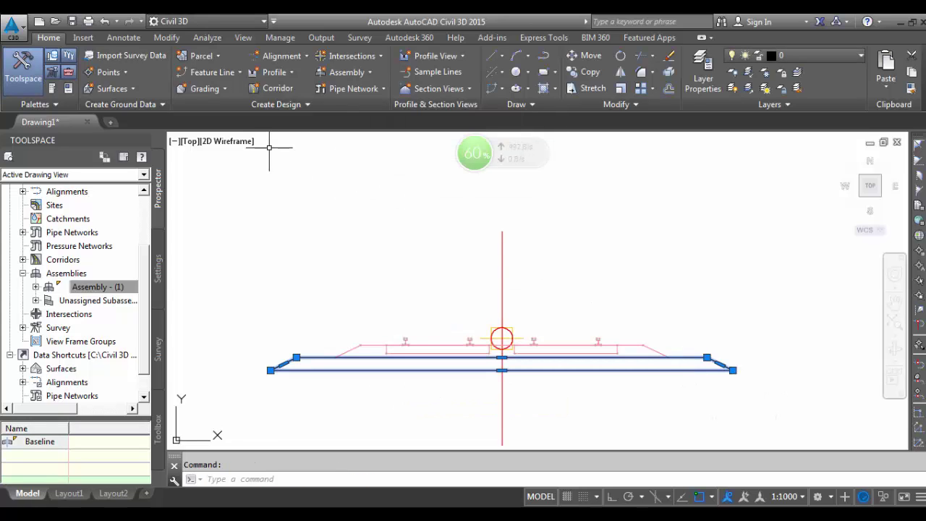
{"action": "left_click", "coordinate": [273, 104]}
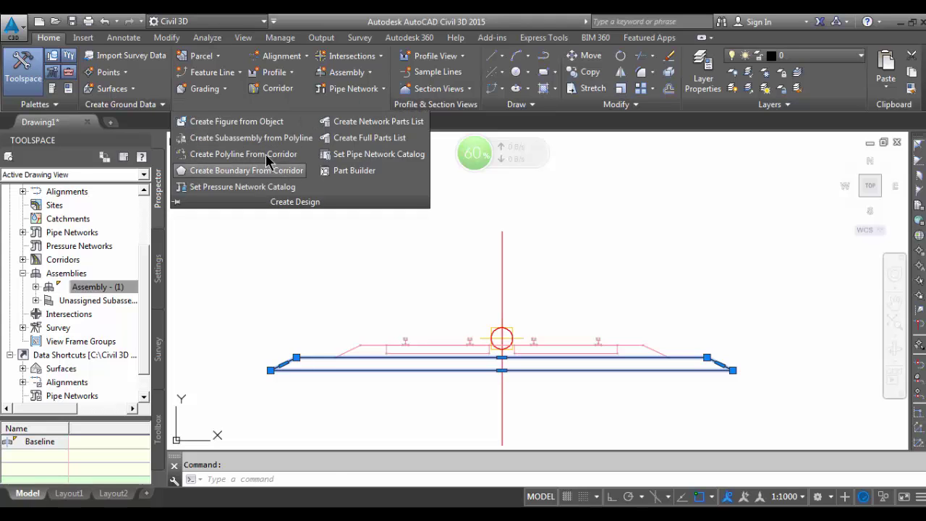
{"action": "left_click", "coordinate": [268, 142]}
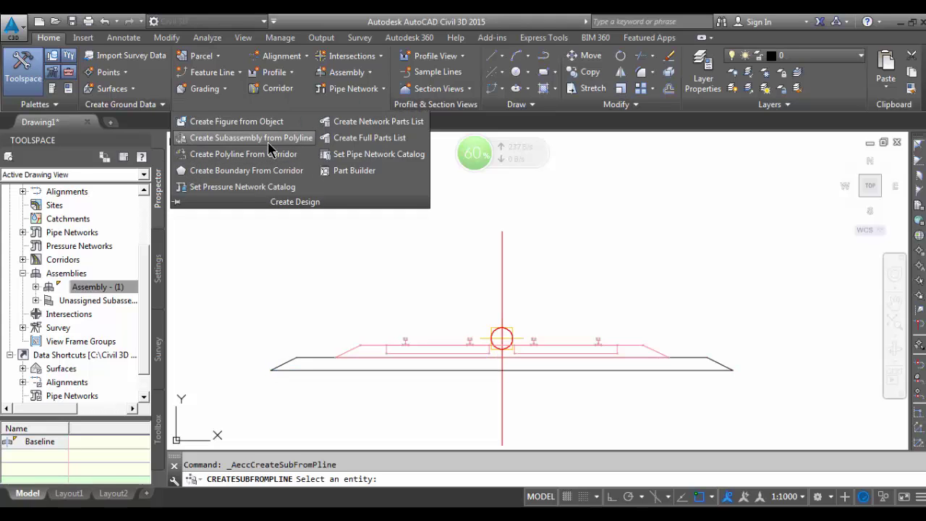
{"action": "left_click", "coordinate": [305, 357]}
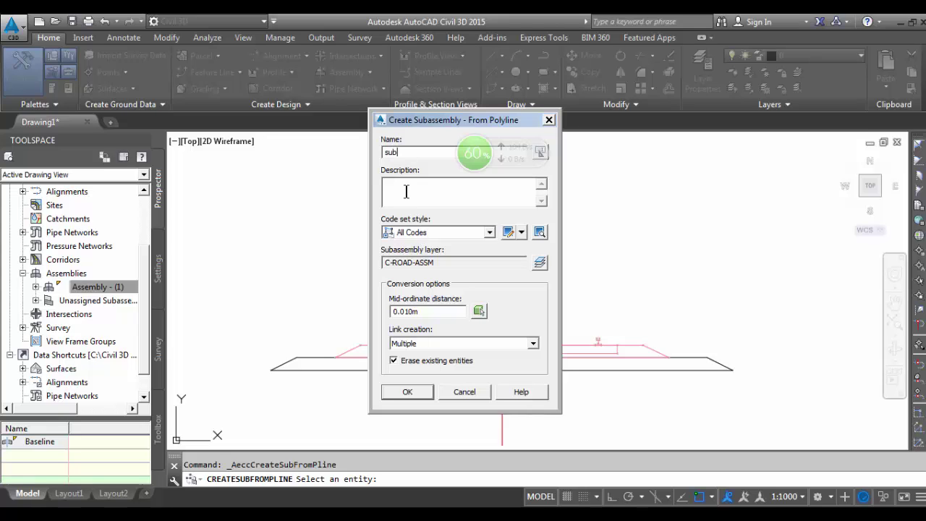
{"action": "type", "text": "subbasalt"}
{"action": "left_click", "coordinate": [416, 392]}
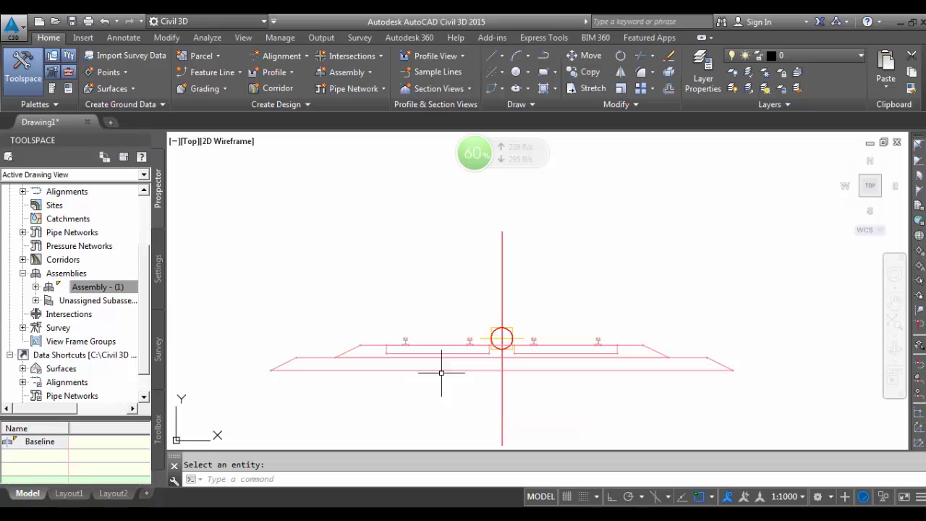
- Modify the origin of the "rail 2 left" subassembly, placing its hook point at the centre of the assembly's baseline marker
{"action": "scroll", "coordinate": [534, 329], "scroll_direction": "up", "scroll_amount": 4}
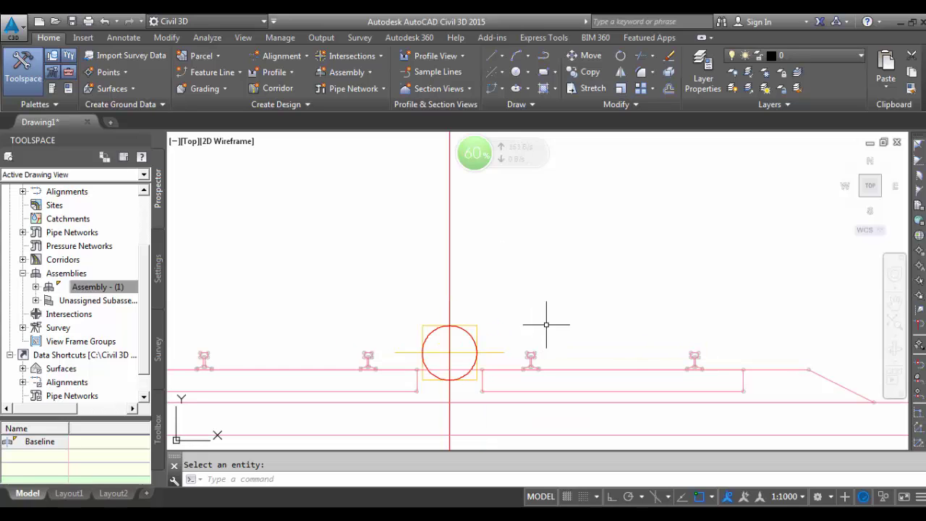
{"action": "scroll", "coordinate": [565, 312], "scroll_direction": "down", "scroll_amount": 4}
{"action": "scroll", "coordinate": [427, 314], "scroll_direction": "up", "scroll_amount": 5}
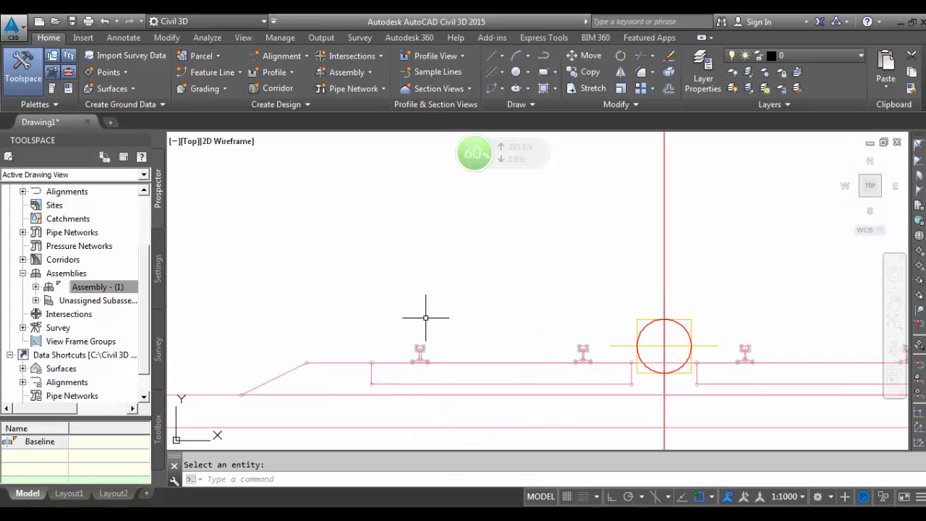
{"action": "scroll", "coordinate": [427, 314], "scroll_direction": "down", "scroll_amount": 2}
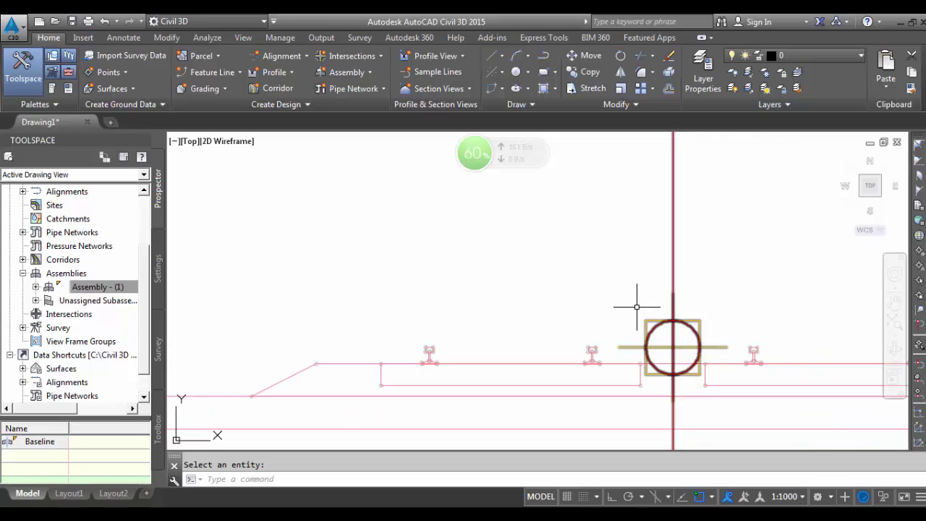
{"action": "scroll", "coordinate": [602, 346], "scroll_direction": "up", "scroll_amount": 5}
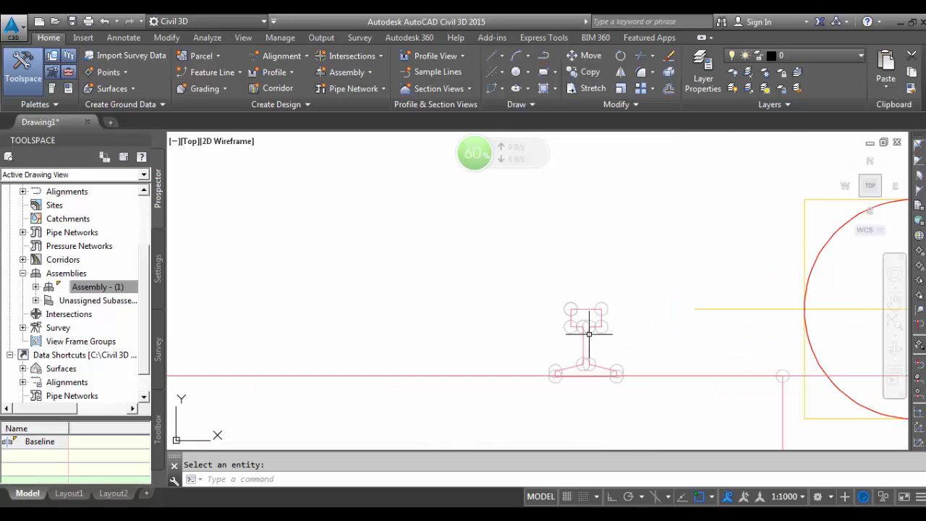
{"action": "left_click", "coordinate": [579, 309]}
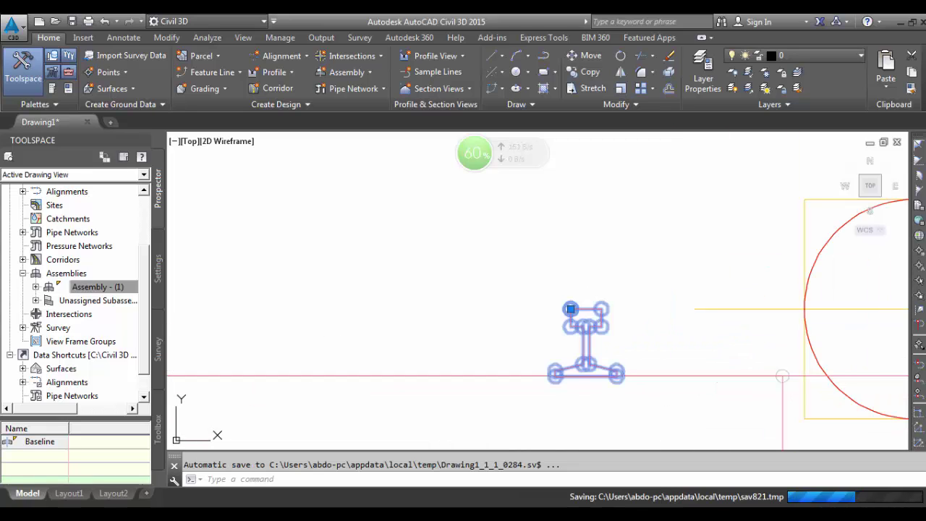
{"action": "scroll", "coordinate": [407, 275], "scroll_direction": "down", "scroll_amount": 5}
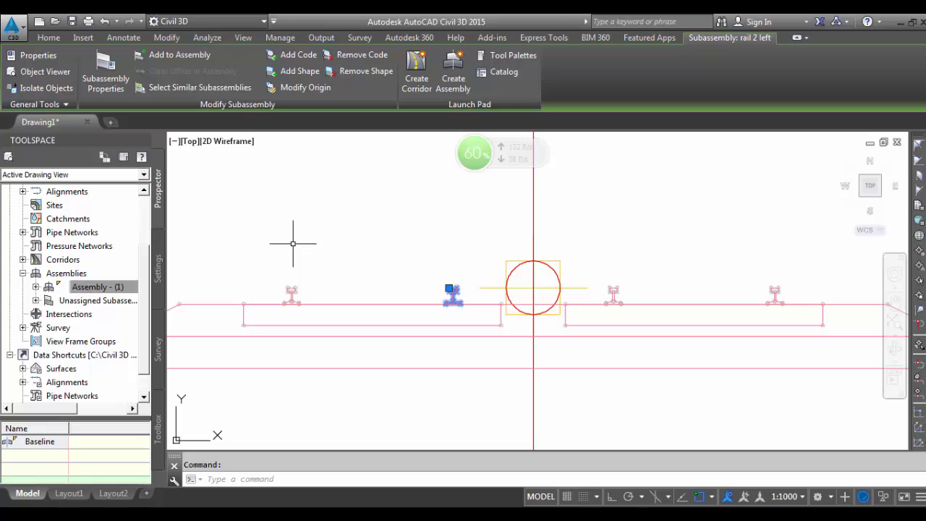
{"action": "left_click", "coordinate": [305, 87]}
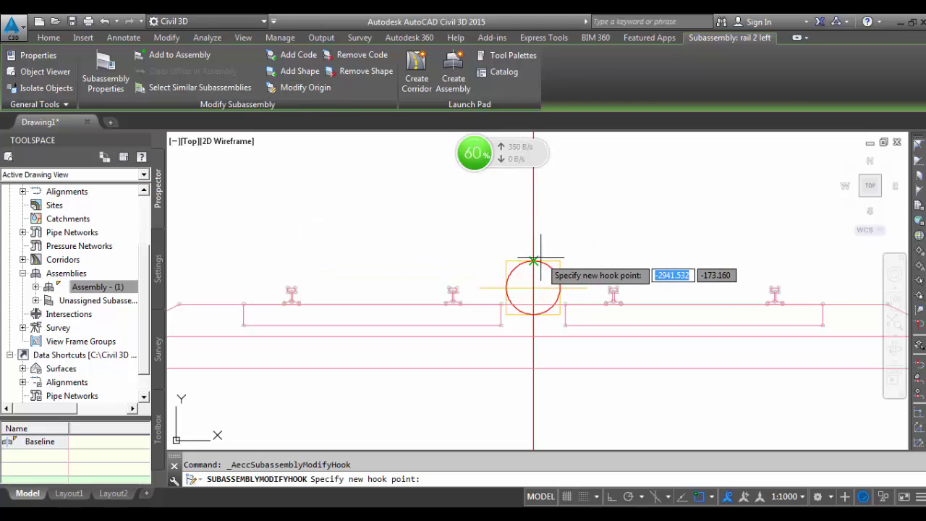
{"action": "left_click", "coordinate": [533, 288]}
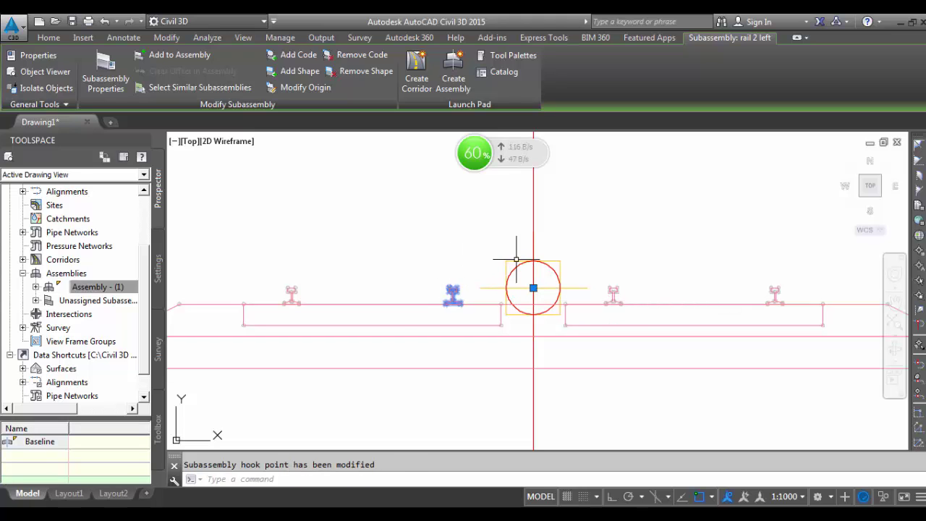
{"action": "key", "text": "Escape"}
- Move the origin of the "rail 2 right" subassembly to the centre of the assembly's baseline marker
{"action": "left_click", "coordinate": [610, 288]}
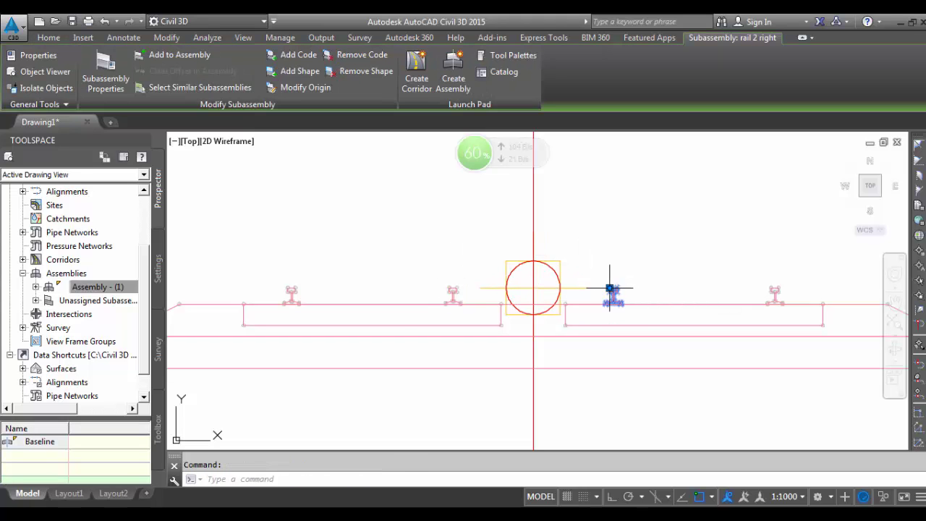
{"action": "left_click", "coordinate": [299, 86]}
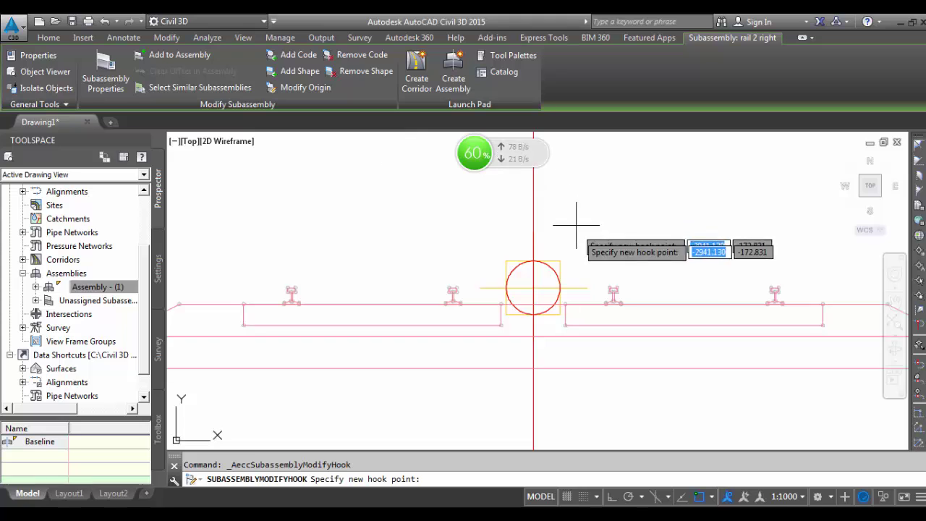
{"action": "left_click", "coordinate": [533, 288]}
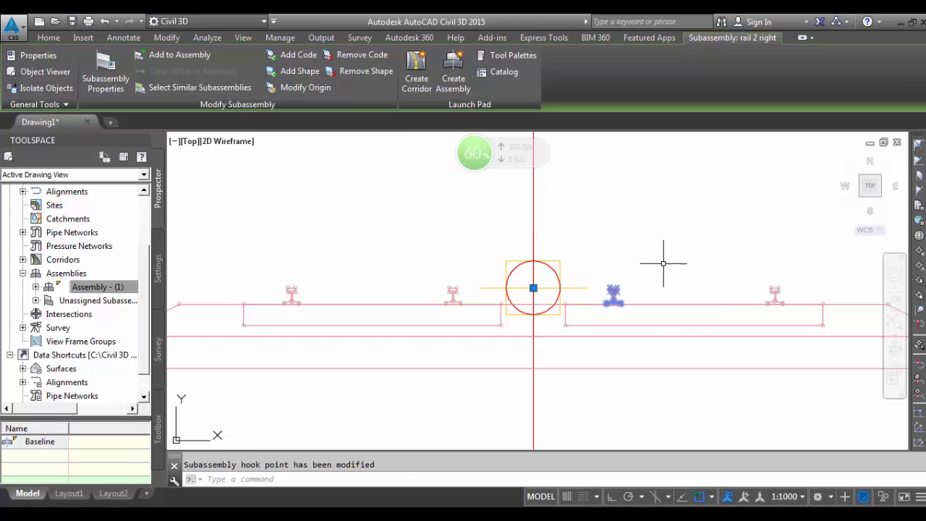
{"action": "key", "text": "Escape"}
- Move the origin of the outer right rail, "rail 1 right", to the centre of the assembly's baseline marker
{"action": "scroll", "coordinate": [771, 295], "scroll_direction": "up", "scroll_amount": 4}
{"action": "left_click", "coordinate": [775, 276]}
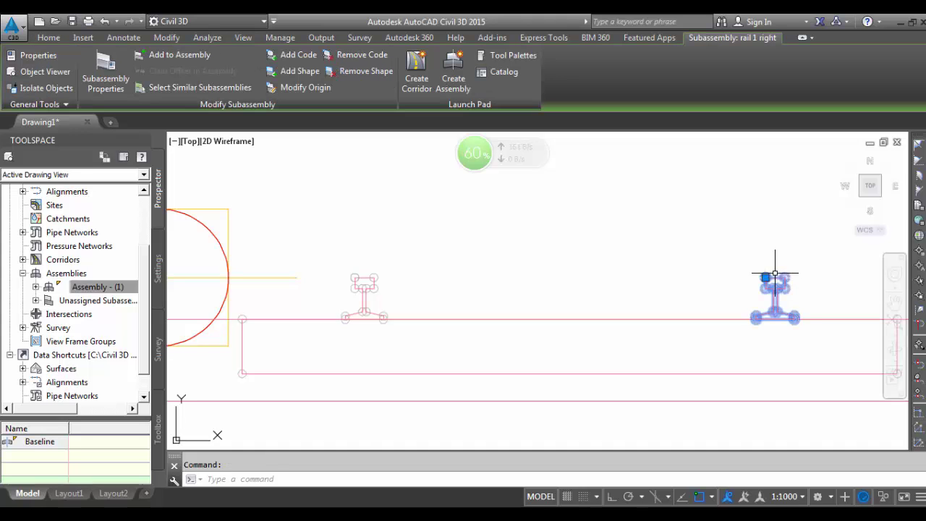
{"action": "left_click", "coordinate": [304, 87]}
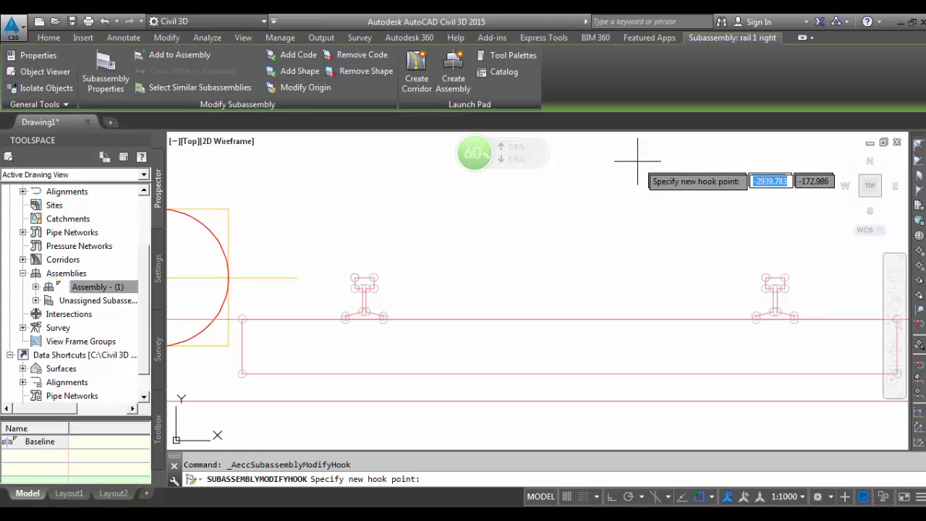
{"action": "scroll", "coordinate": [713, 244], "scroll_direction": "down", "scroll_amount": 4}
{"action": "left_click", "coordinate": [495, 260]}
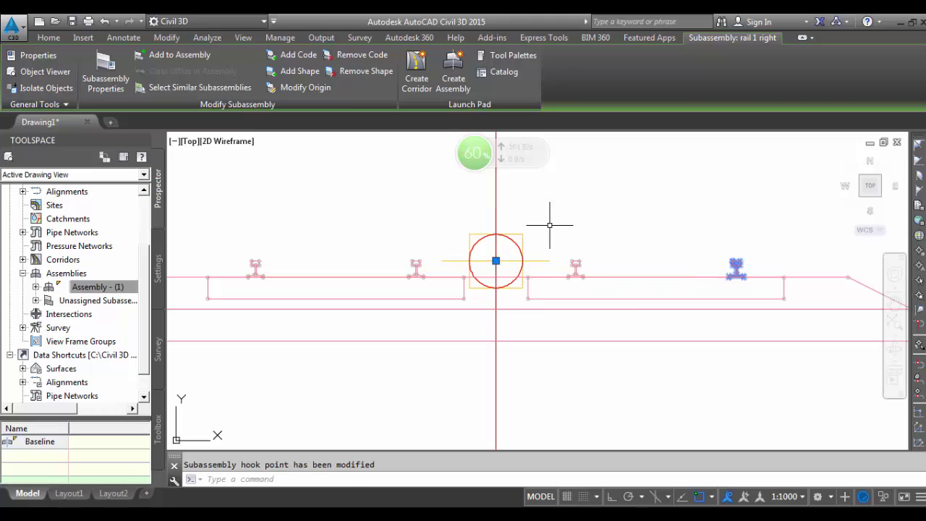
{"action": "key", "text": "Escape"}
- Move the origin of the outer left rail, "rail 1 left", to the centre of the assembly's baseline marker
{"action": "scroll", "coordinate": [254, 256], "scroll_direction": "up", "scroll_amount": 6}
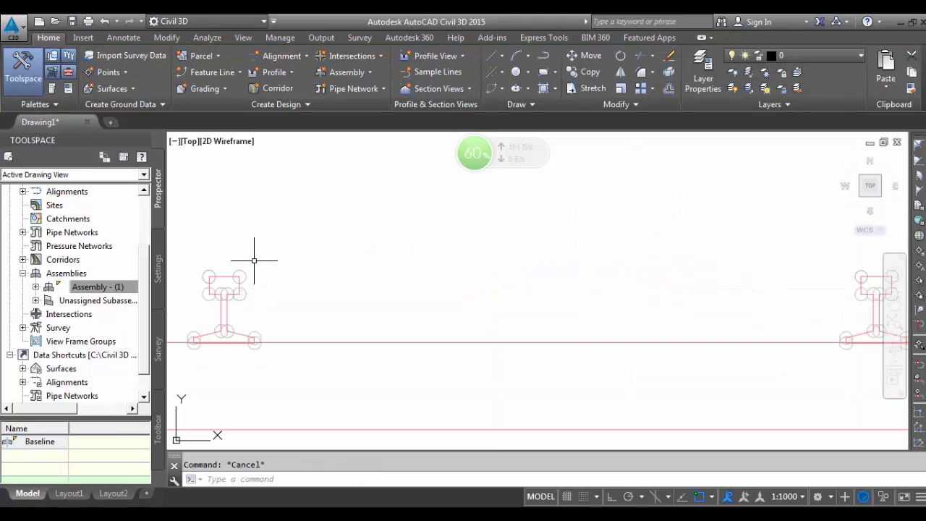
{"action": "left_click", "coordinate": [224, 276]}
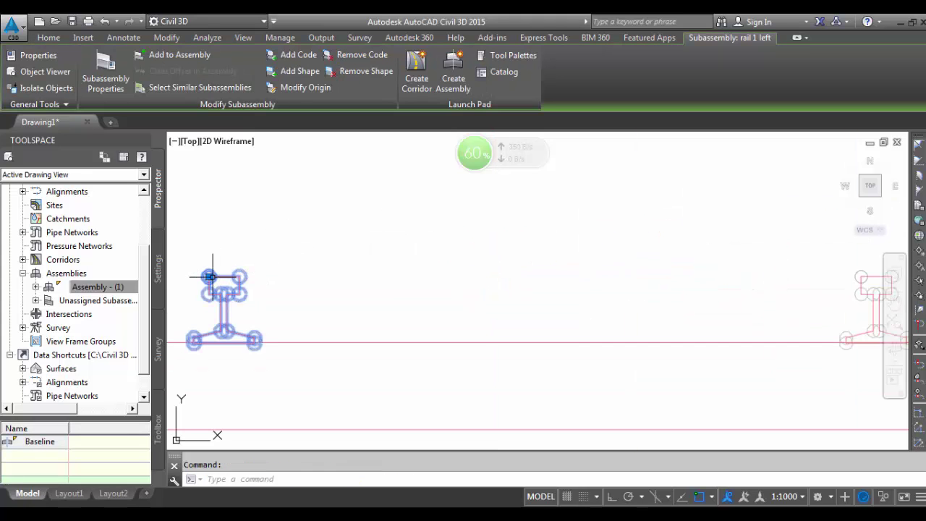
{"action": "left_click", "coordinate": [304, 87]}
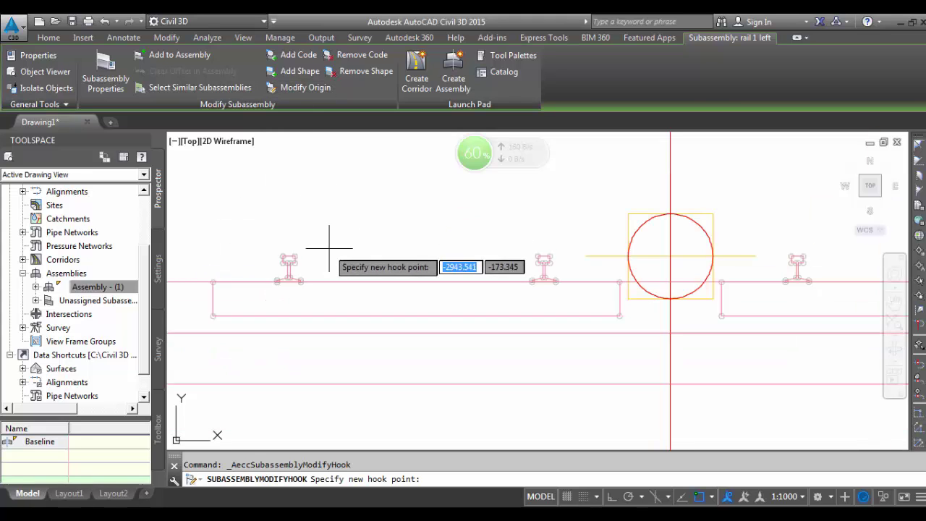
{"action": "left_click", "coordinate": [670, 256]}
{"action": "key", "text": "Escape"}
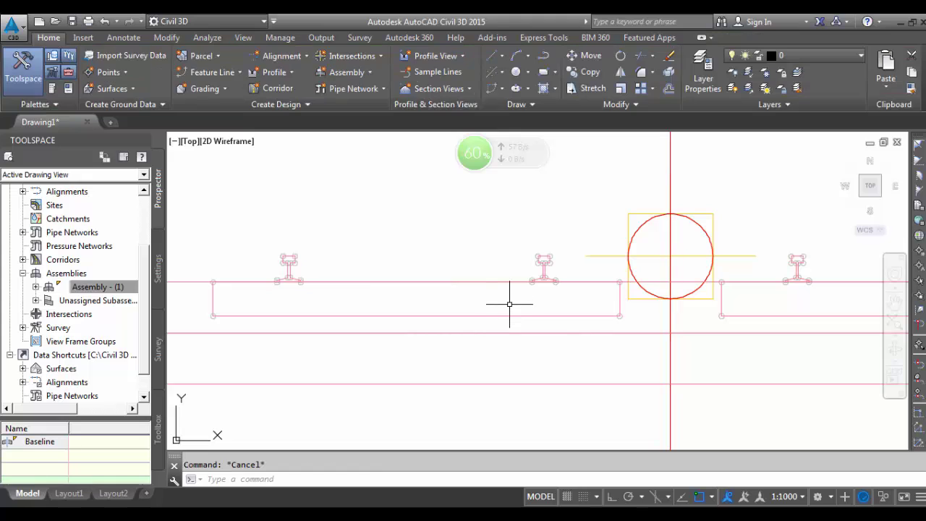
- Modify the origin of the "sleeper left" subassembly so its hook point sits at the centre of the baseline marker
{"action": "left_click", "coordinate": [503, 314]}
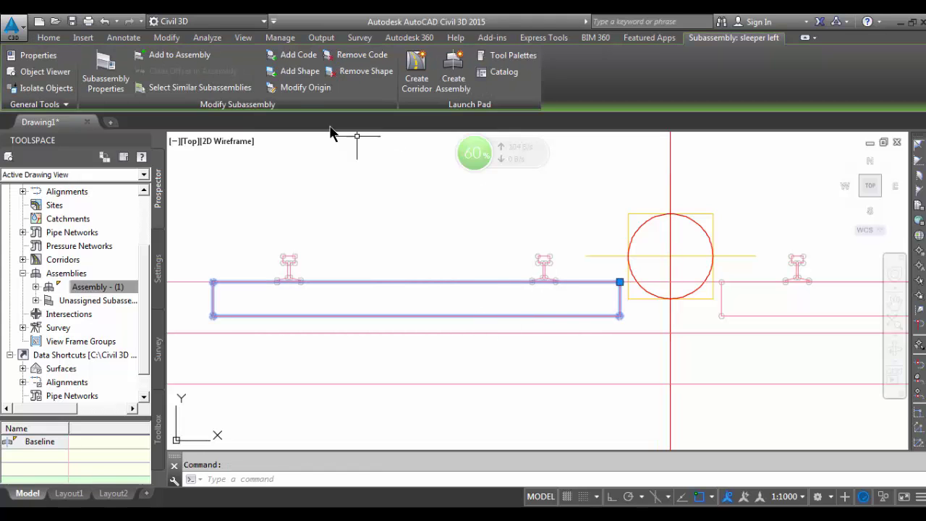
{"action": "left_click", "coordinate": [304, 88]}
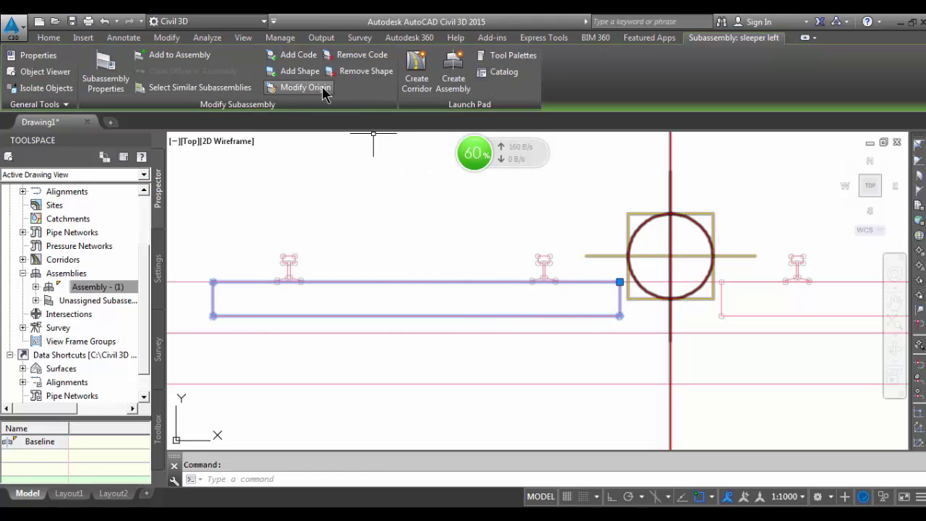
{"action": "left_click", "coordinate": [311, 88]}
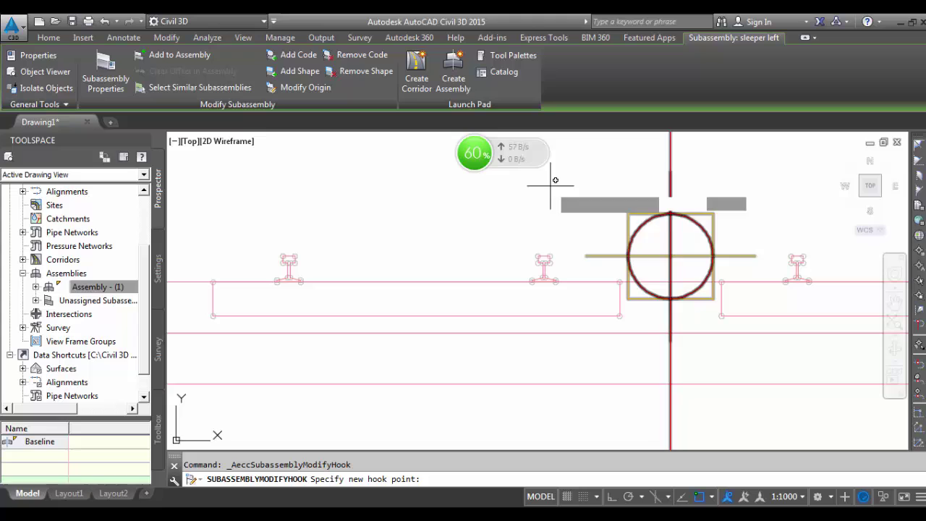
{"action": "left_click", "coordinate": [670, 255]}
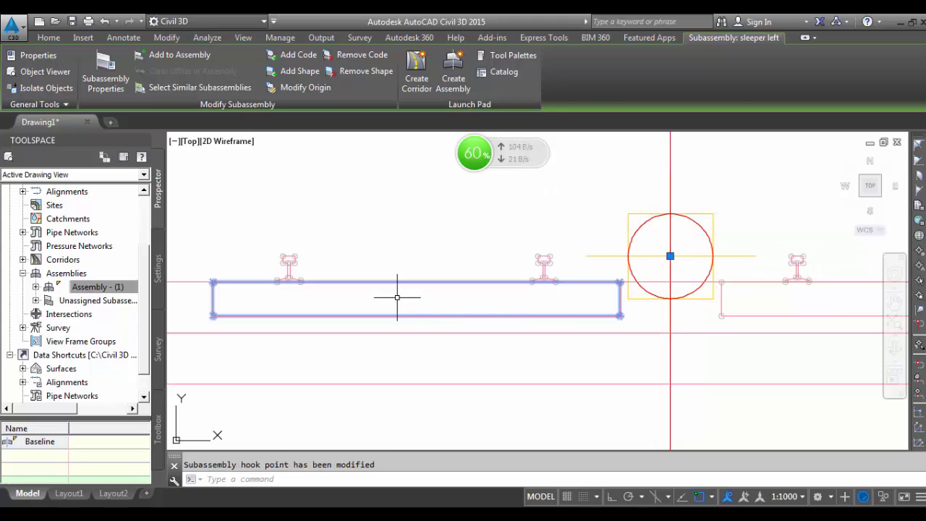
{"action": "scroll", "coordinate": [396, 298], "scroll_direction": "down", "scroll_amount": 1}
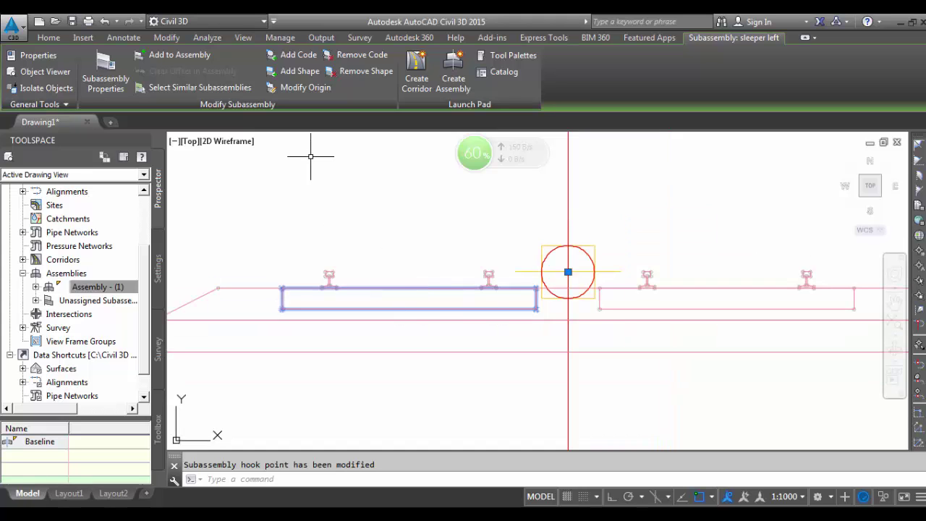
{"action": "key", "text": "Escape"}
- Modify the origin of the "sleeper right" subassembly so its hook point sits at the centre of the assembly's baseline marker
{"action": "left_click", "coordinate": [657, 307]}
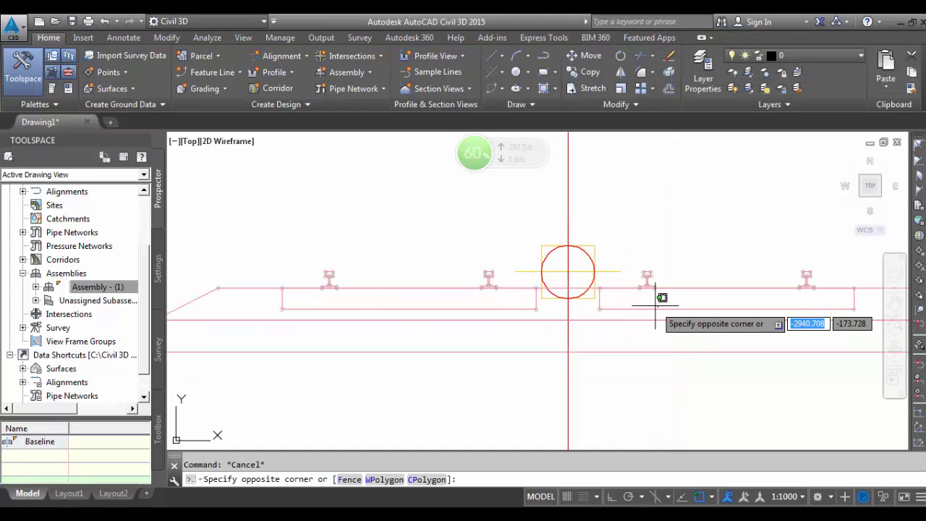
{"action": "key", "text": "Escape"}
{"action": "left_click", "coordinate": [643, 309]}
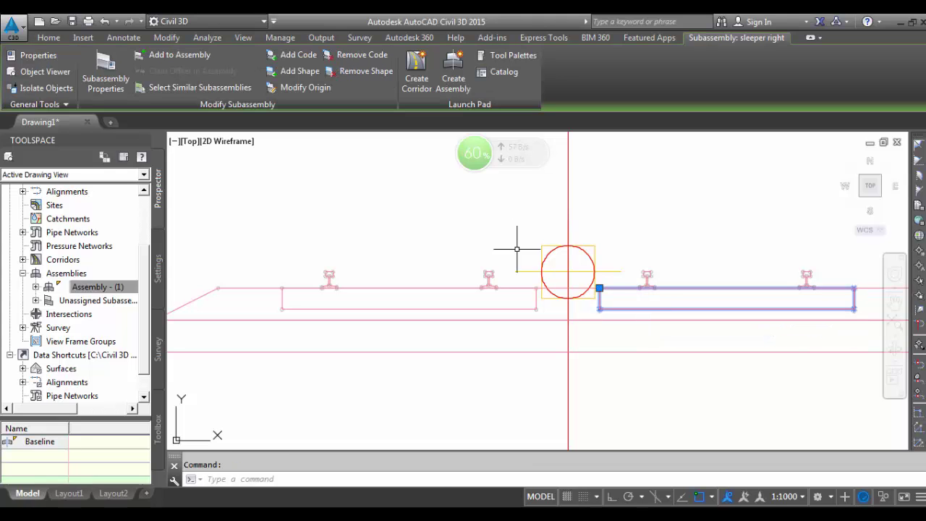
{"action": "left_click", "coordinate": [302, 88]}
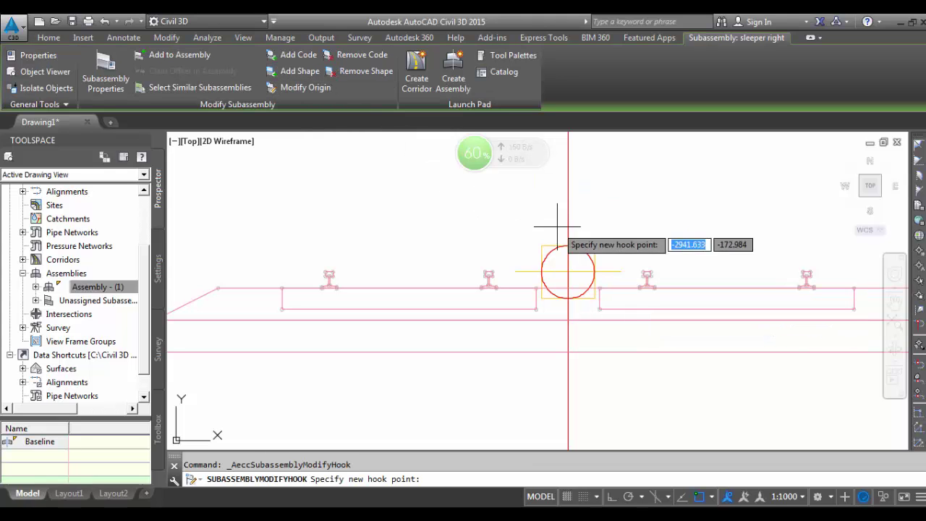
{"action": "left_click", "coordinate": [568, 271]}
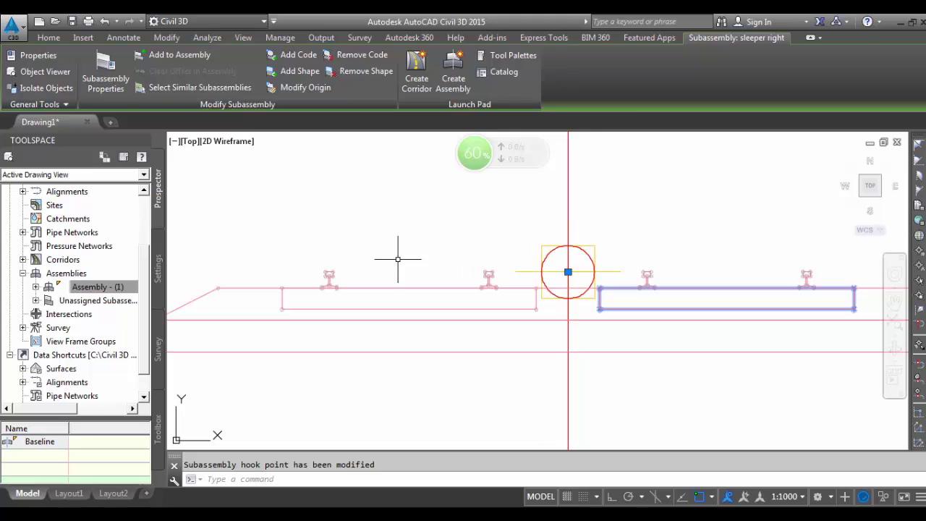
{"action": "key", "text": "Escape"}
- Move the origin of the "basalt" ballast subassembly to the centre of the assembly's baseline marker
{"action": "left_click", "coordinate": [261, 288]}
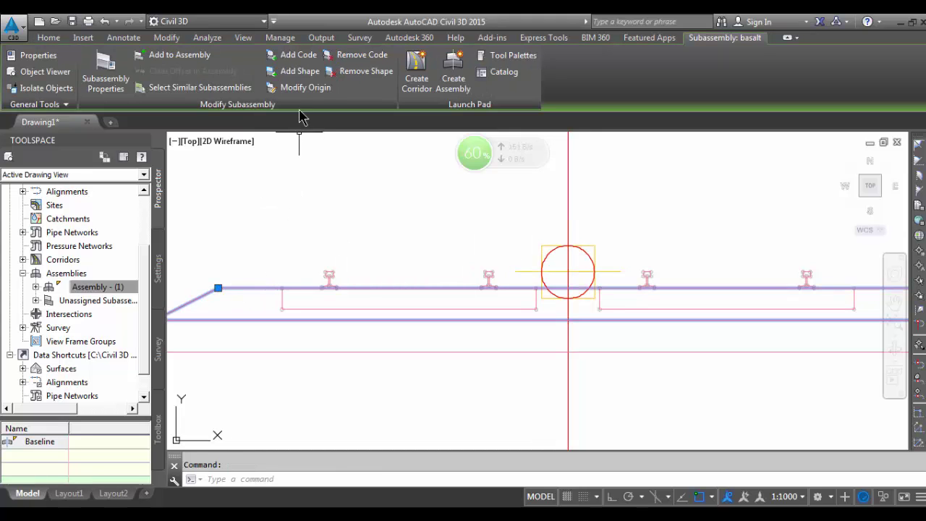
{"action": "left_click", "coordinate": [305, 87]}
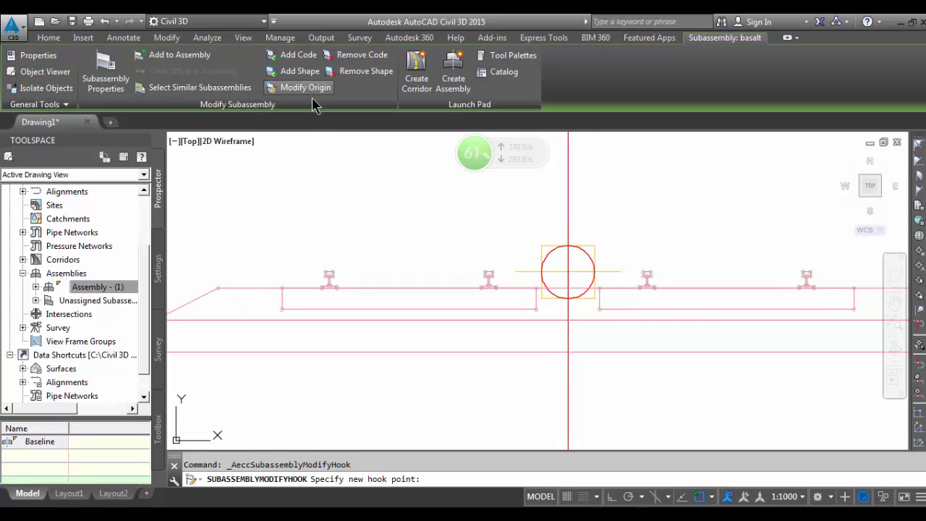
{"action": "left_click", "coordinate": [568, 271]}
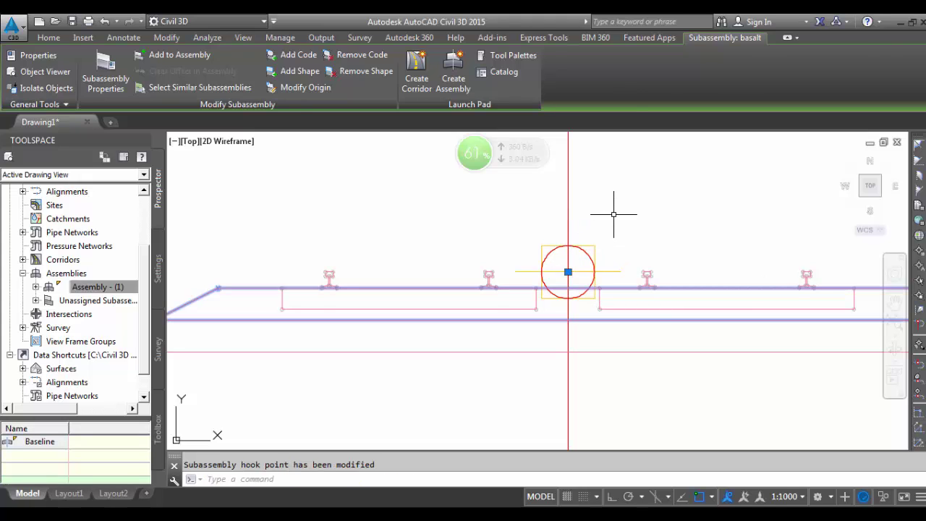
{"action": "key", "text": "Escape"}
- Move the origin of the "subbasalt" layer subassembly to the centre of the assembly's baseline marker
{"action": "left_click", "coordinate": [619, 352]}
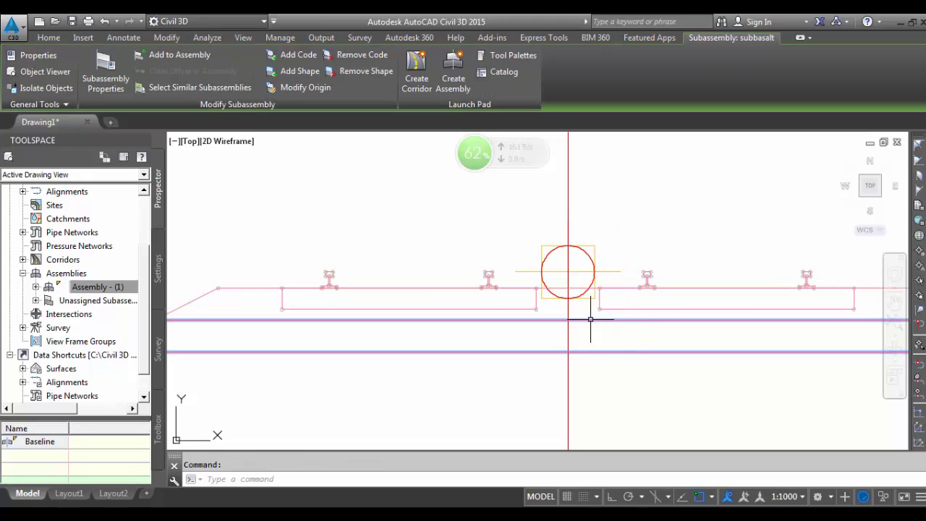
{"action": "left_click", "coordinate": [332, 87]}
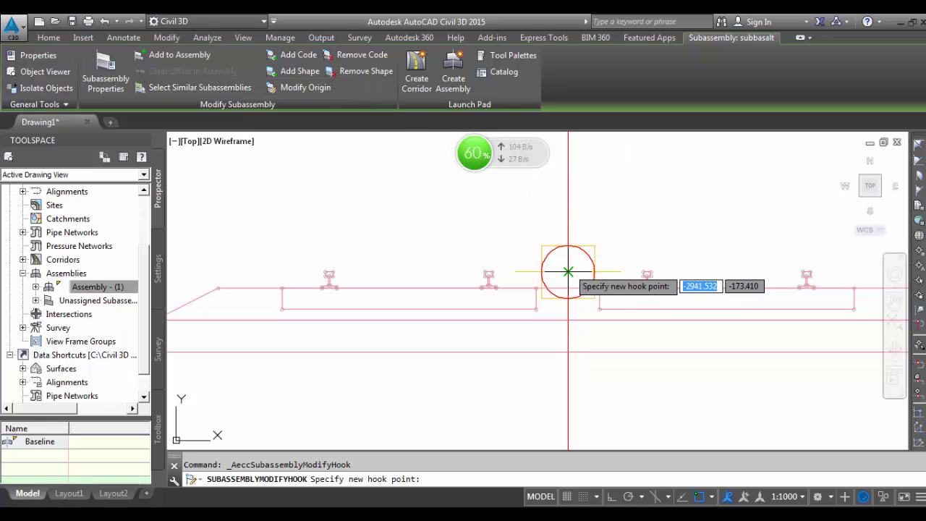
{"action": "left_click", "coordinate": [568, 272]}
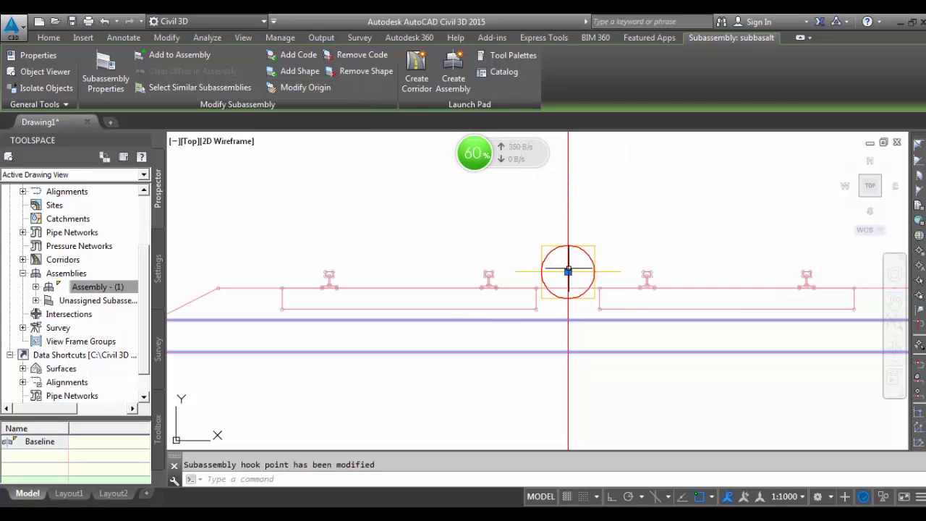
{"action": "key", "text": "Escape"}
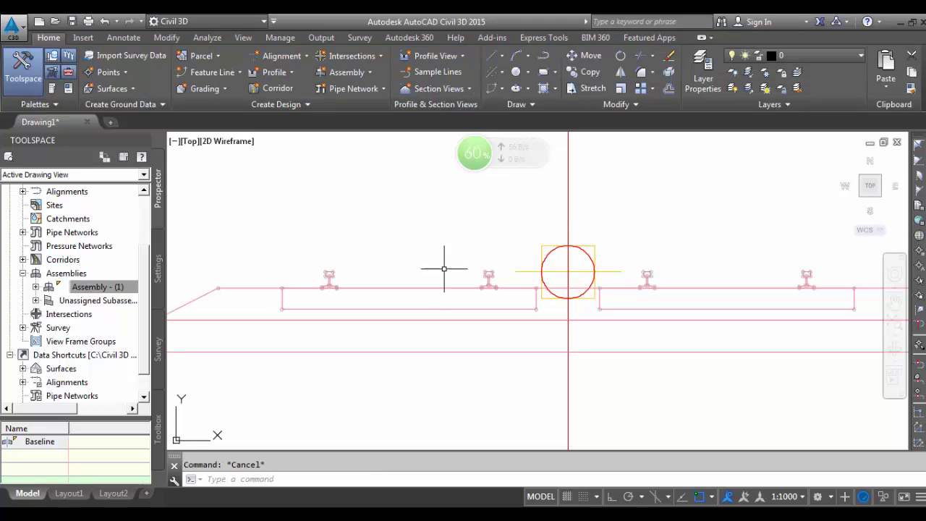
- Add the outer left rail, "rail 1 left", to the assembly at its baseline marker
{"action": "left_click", "coordinate": [330, 274]}
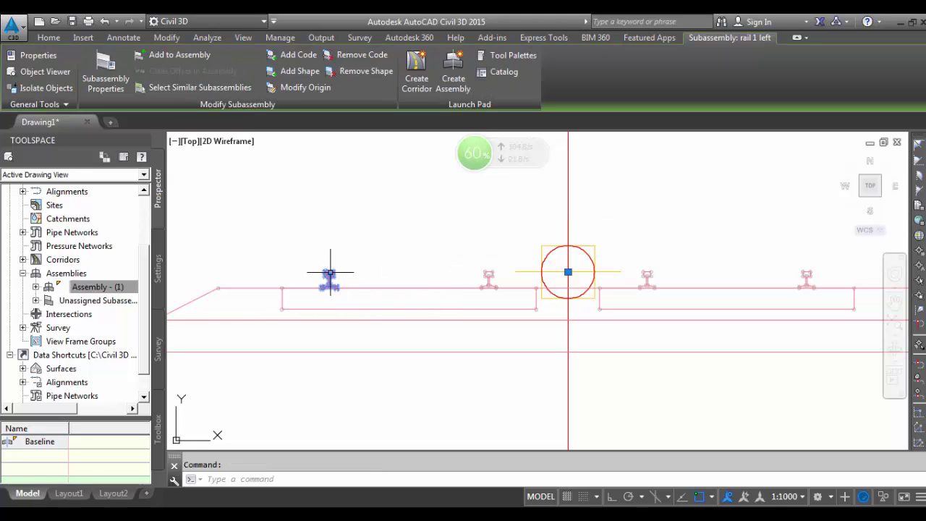
{"action": "left_click", "coordinate": [190, 57]}
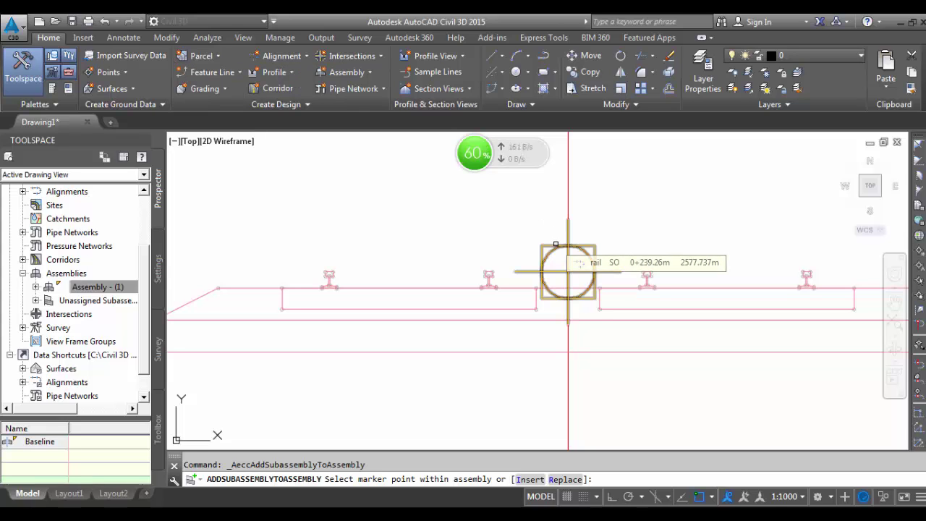
{"action": "left_click", "coordinate": [556, 245]}
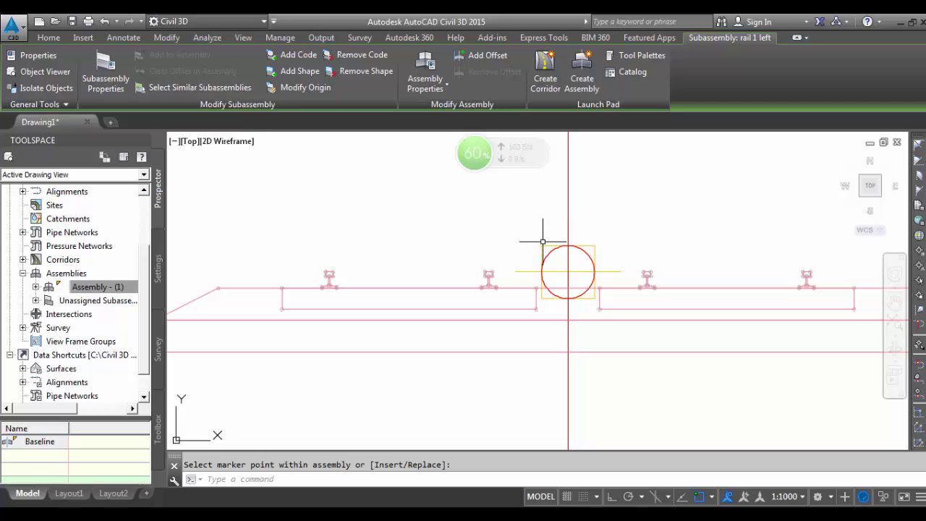
- Add the inner left rail, "rail 2 left", on its own to the assembly by attaching it to the baseline marker
{"action": "scroll", "coordinate": [488, 275], "scroll_direction": "up", "scroll_amount": 4}
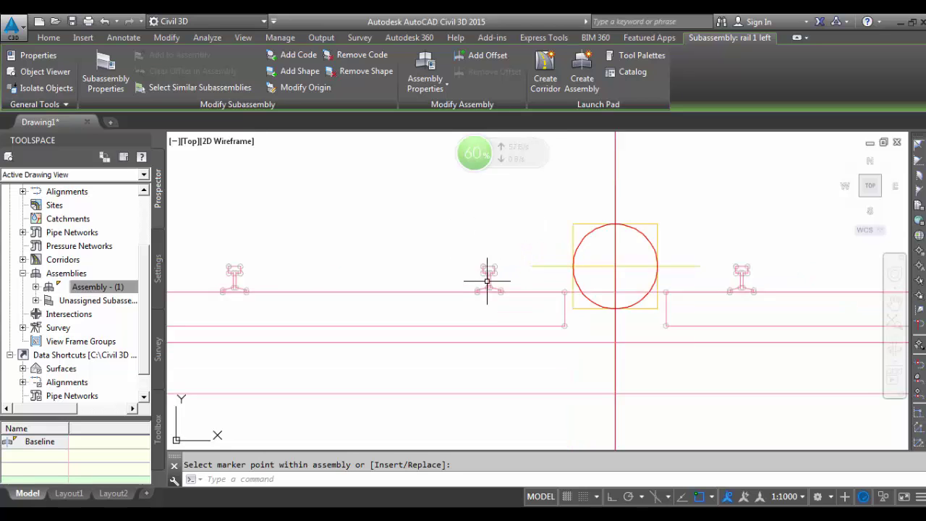
{"action": "left_click", "coordinate": [490, 258]}
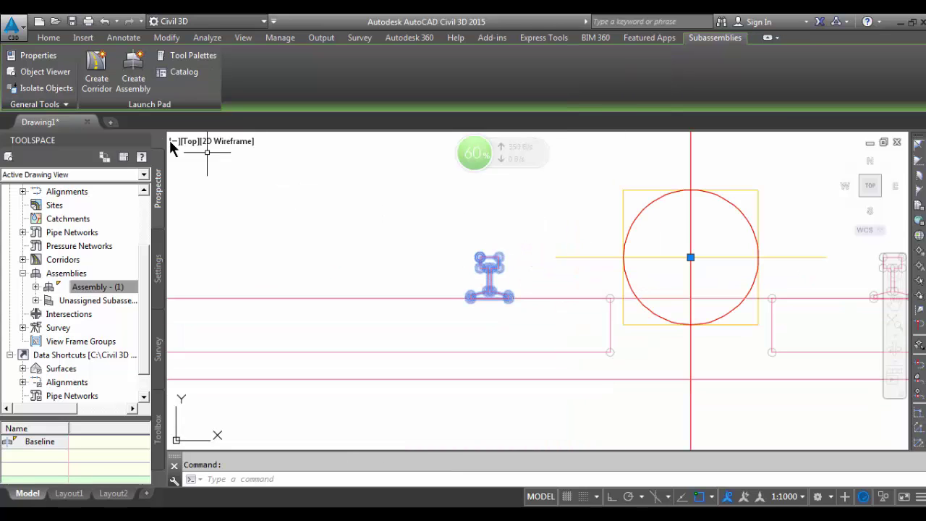
{"action": "key", "text": "Escape"}
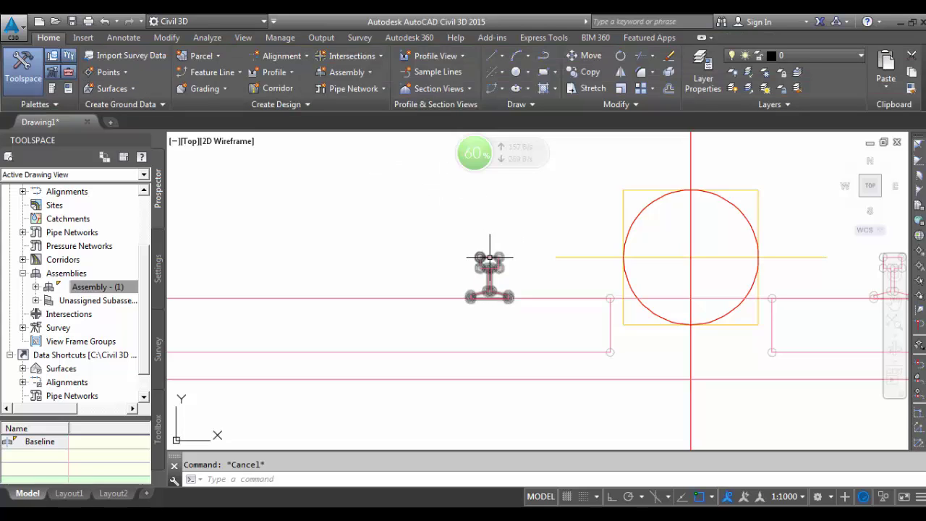
{"action": "left_click", "coordinate": [489, 258]}
{"action": "left_click", "coordinate": [170, 55]}
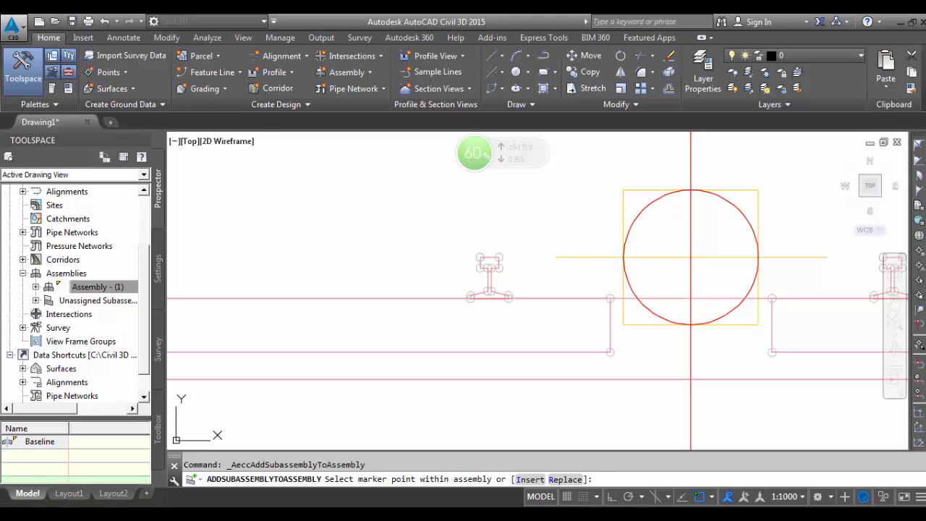
{"action": "left_click", "coordinate": [694, 186]}
- Add the inner right rail, "rail 2 right", to the assembly by attaching it to the baseline marker
{"action": "scroll", "coordinate": [499, 214], "scroll_direction": "down", "scroll_amount": 5}
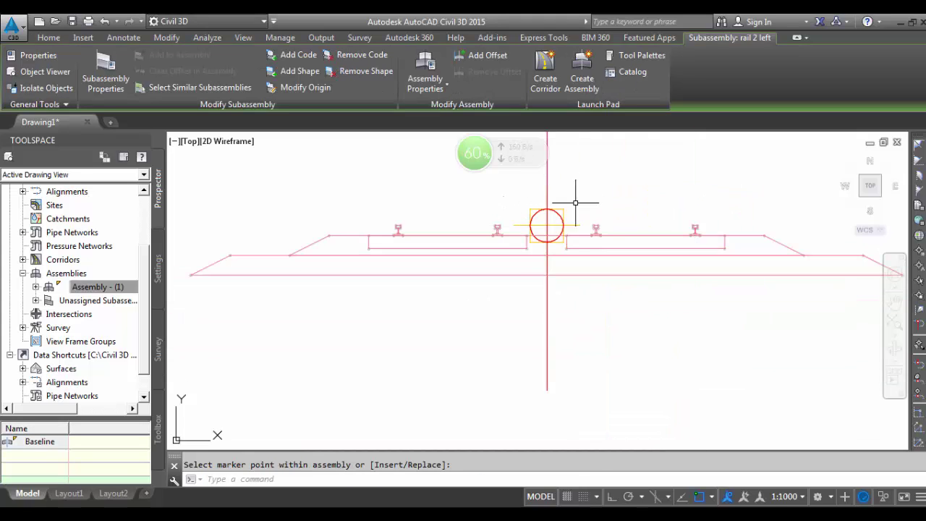
{"action": "scroll", "coordinate": [598, 215], "scroll_direction": "up", "scroll_amount": 5}
{"action": "left_click", "coordinate": [617, 196]}
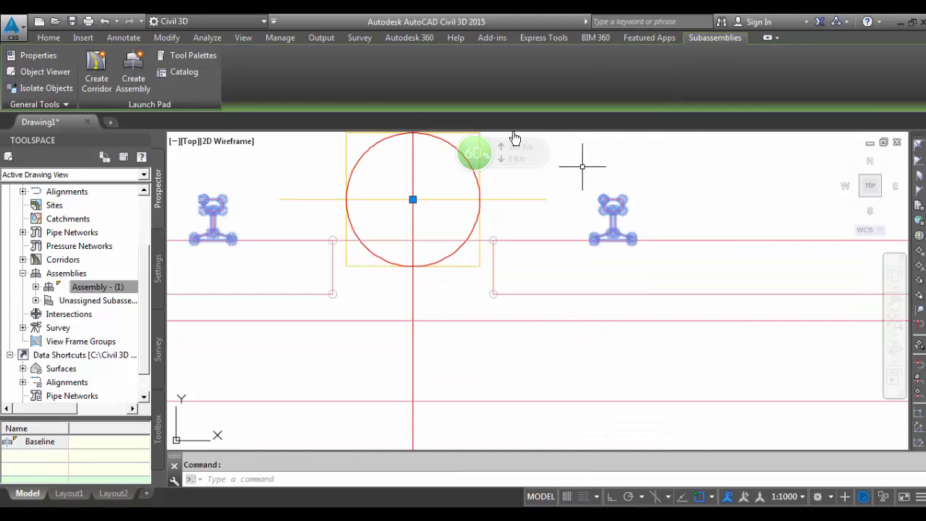
{"action": "key", "text": "Escape"}
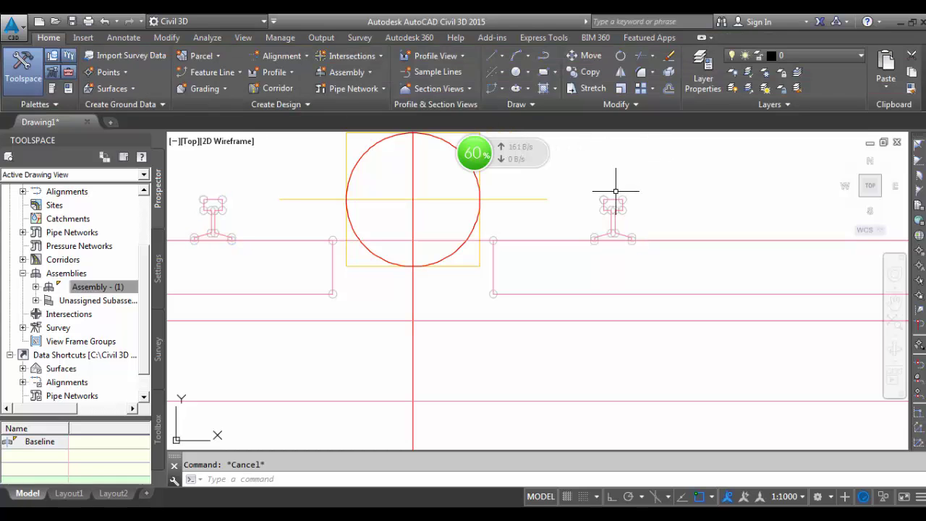
{"action": "left_click", "coordinate": [616, 195]}
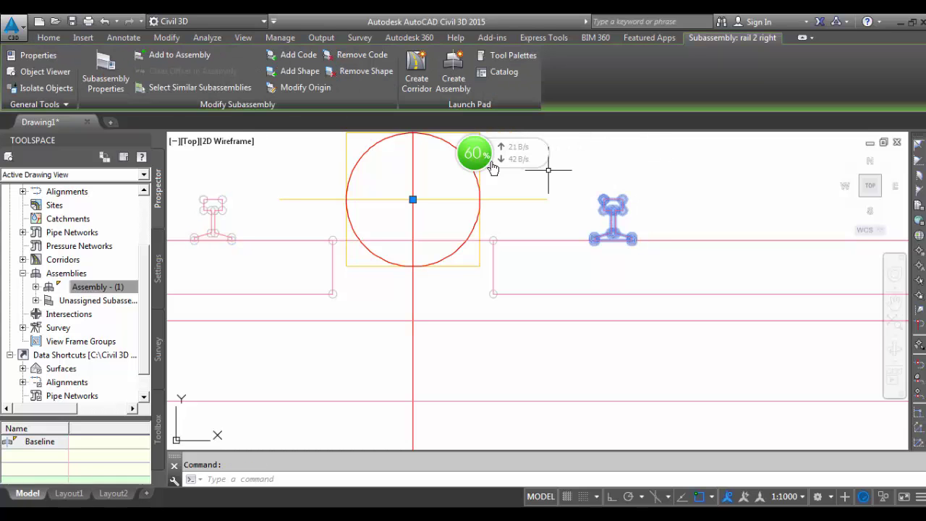
{"action": "left_click", "coordinate": [172, 61]}
{"action": "scroll", "coordinate": [519, 295], "scroll_direction": "down", "scroll_amount": 4}
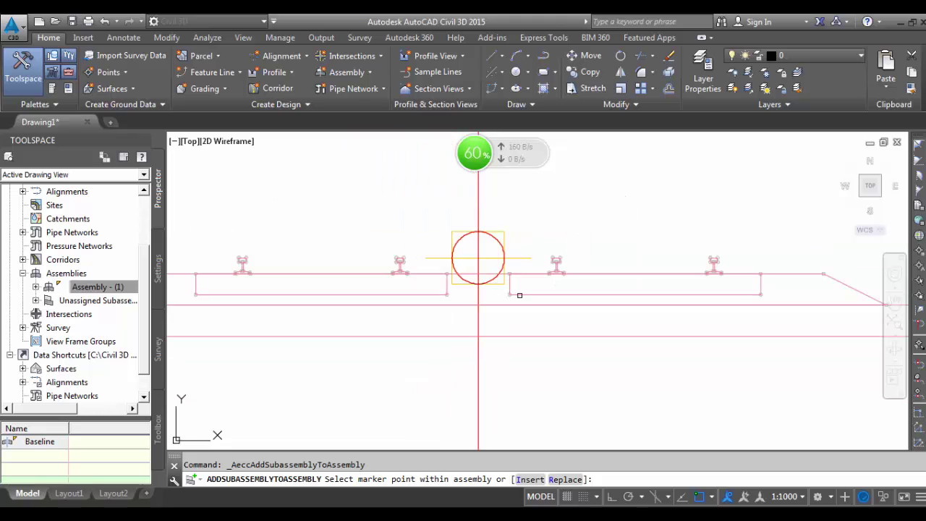
{"action": "left_click", "coordinate": [497, 232]}
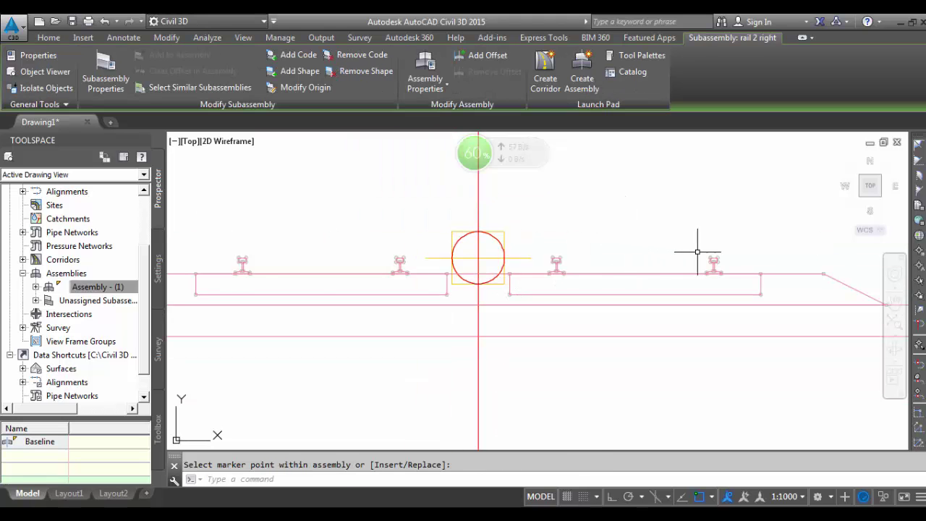
{"action": "key", "text": "Escape"}
- Add the outer right rail, "rail 1 right", to the assembly by attaching it to the baseline marker
{"action": "scroll", "coordinate": [709, 264], "scroll_direction": "up", "scroll_amount": 6}
{"action": "left_click", "coordinate": [716, 256]}
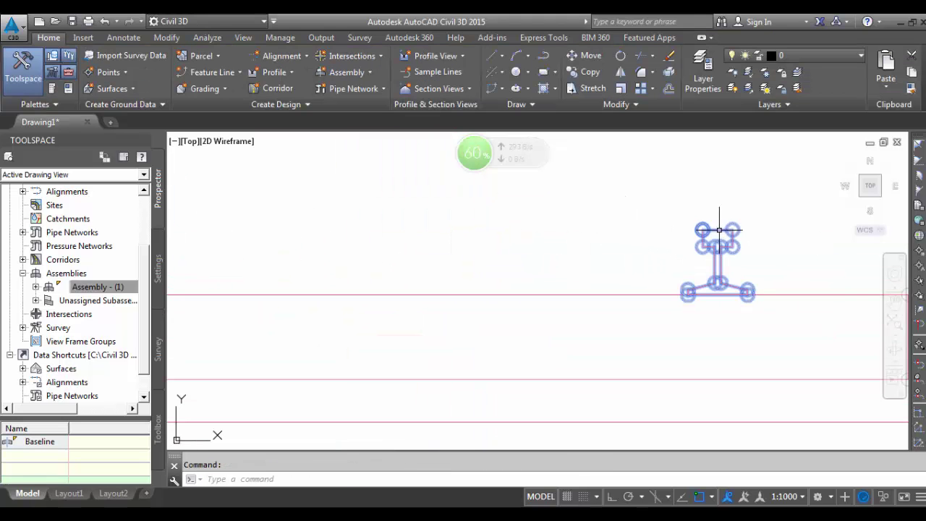
{"action": "left_click", "coordinate": [172, 54]}
{"action": "scroll", "coordinate": [445, 239], "scroll_direction": "down", "scroll_amount": 4}
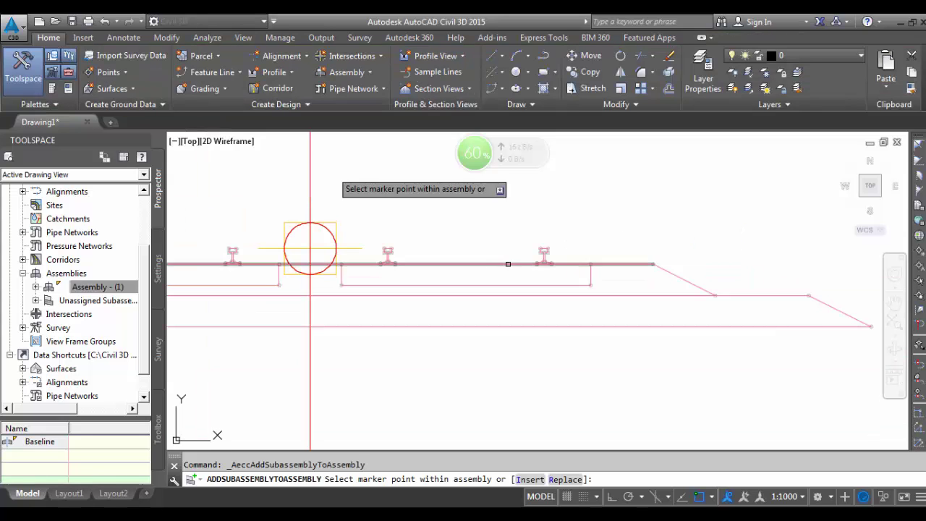
{"action": "left_click", "coordinate": [310, 248]}
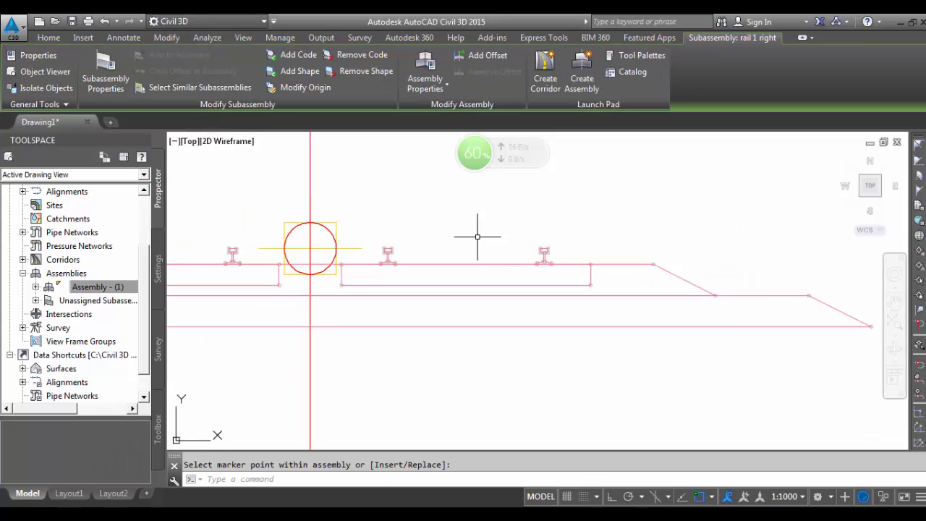
{"action": "key", "text": "Escape"}
- Add the "sleeper left" subassembly to the assembly by attaching it to the baseline marker
{"action": "scroll", "coordinate": [496, 234], "scroll_direction": "down", "scroll_amount": 3}
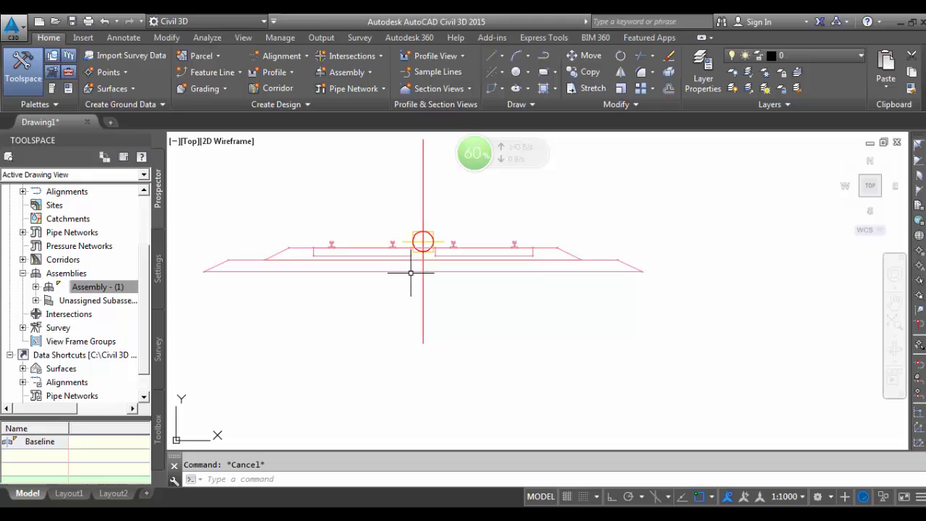
{"action": "left_click", "coordinate": [366, 257]}
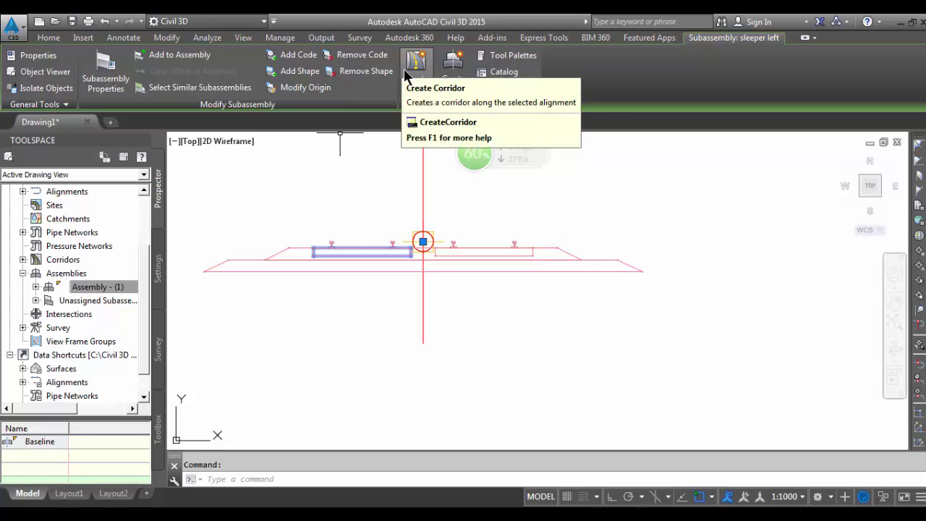
{"action": "left_click", "coordinate": [212, 61]}
{"action": "scroll", "coordinate": [397, 246], "scroll_direction": "up", "scroll_amount": 4}
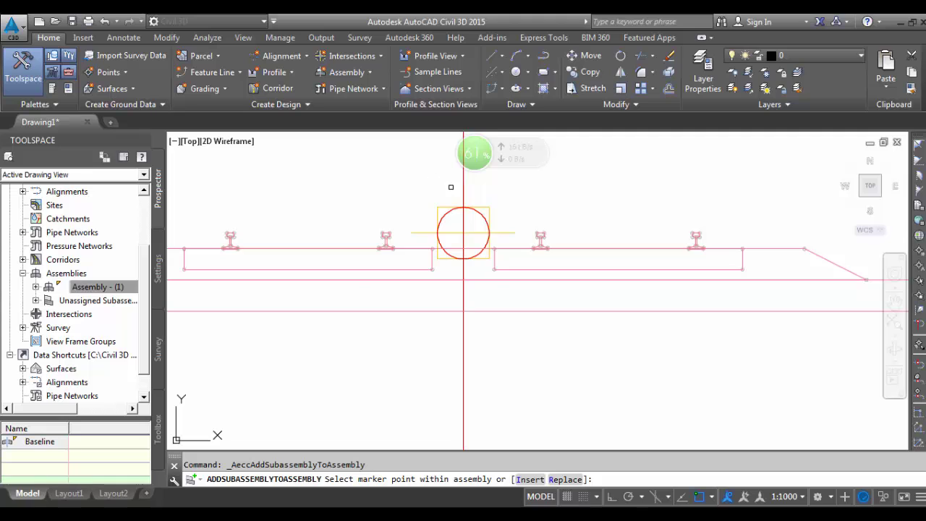
{"action": "scroll", "coordinate": [451, 187], "scroll_direction": "up", "scroll_amount": 3}
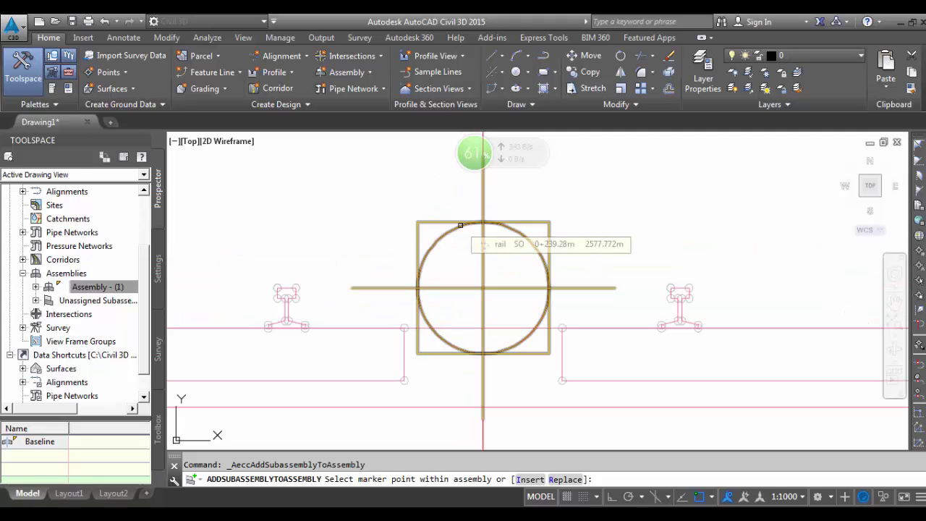
{"action": "left_click", "coordinate": [455, 222]}
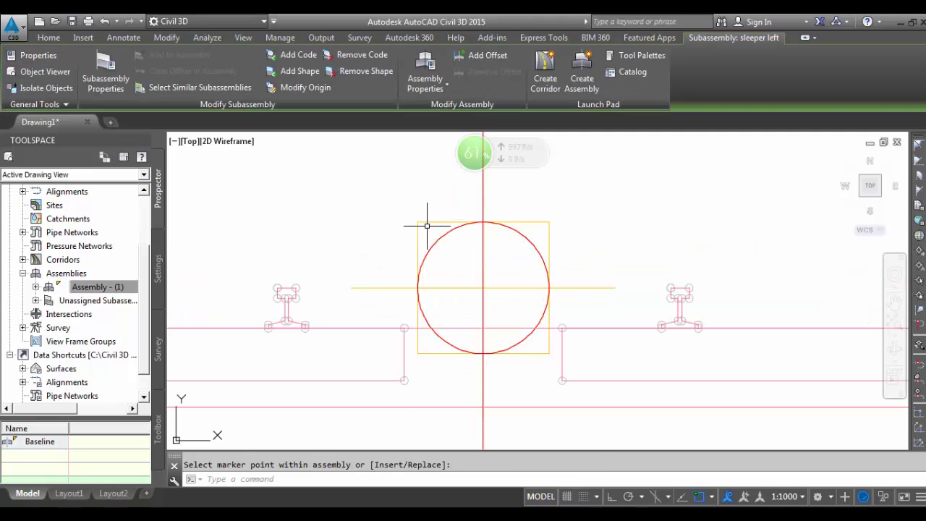
{"action": "scroll", "coordinate": [425, 224], "scroll_direction": "down", "scroll_amount": 2}
{"action": "key", "text": "Escape"}
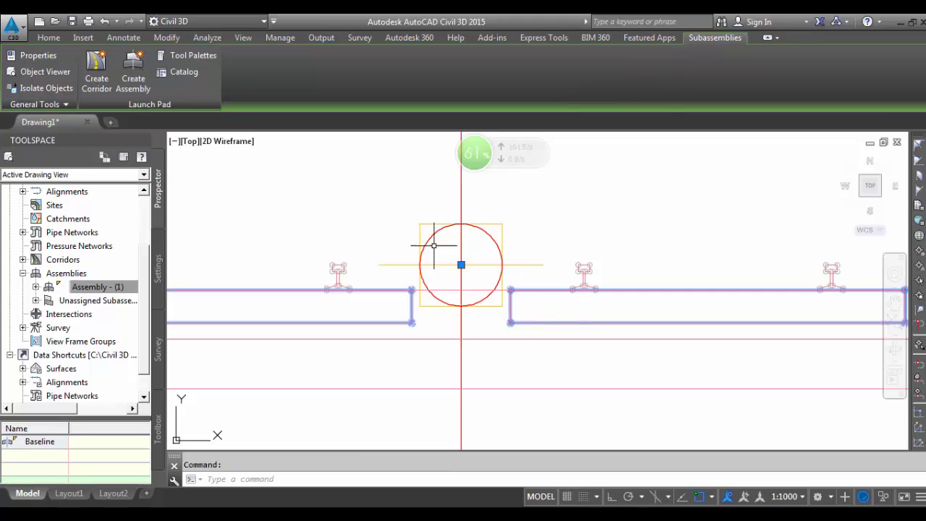
- Add the "sleeper right" subassembly to the assembly by attaching it to the baseline marker
{"action": "key", "text": "Escape"}
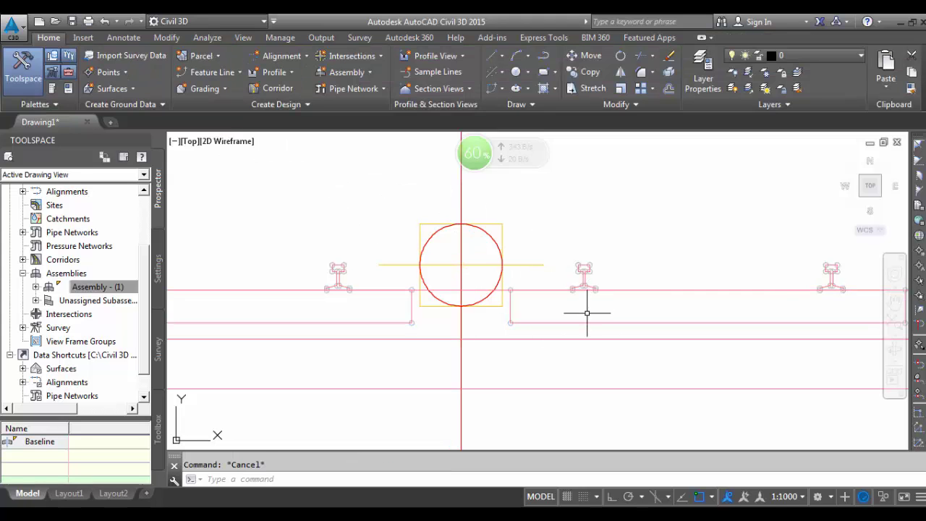
{"action": "left_click", "coordinate": [587, 314]}
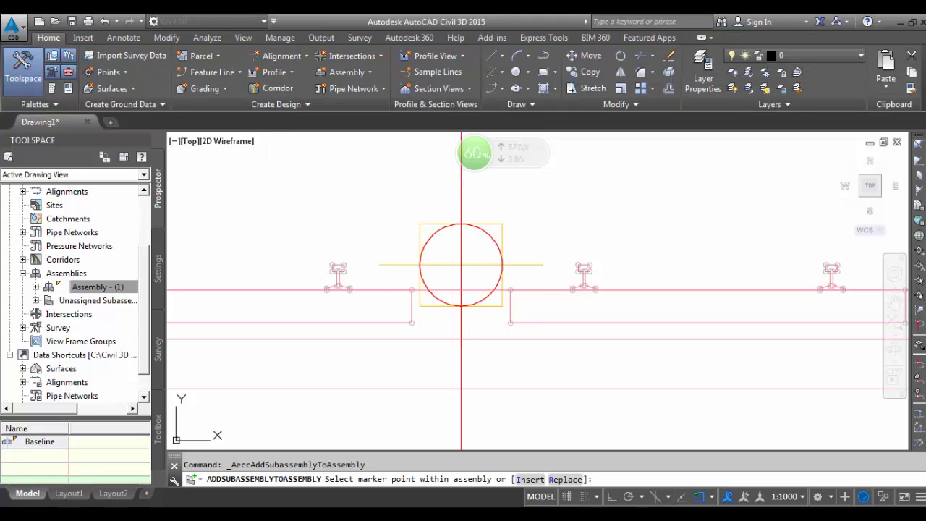
{"action": "left_click", "coordinate": [483, 224]}
- Add the upper ballast layer, "basalt", on its own to the assembly by attaching it to the baseline marker
{"action": "scroll", "coordinate": [573, 225], "scroll_direction": "down", "scroll_amount": 5}
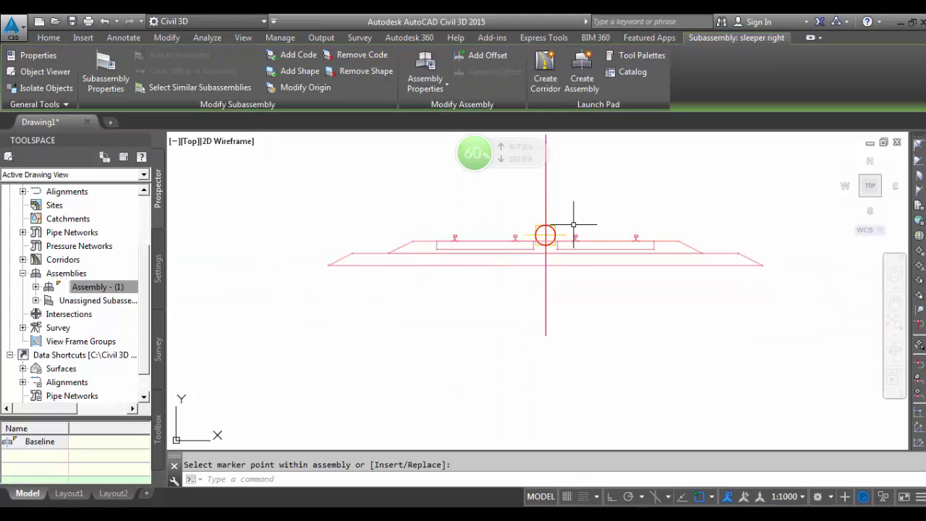
{"action": "left_click", "coordinate": [683, 246]}
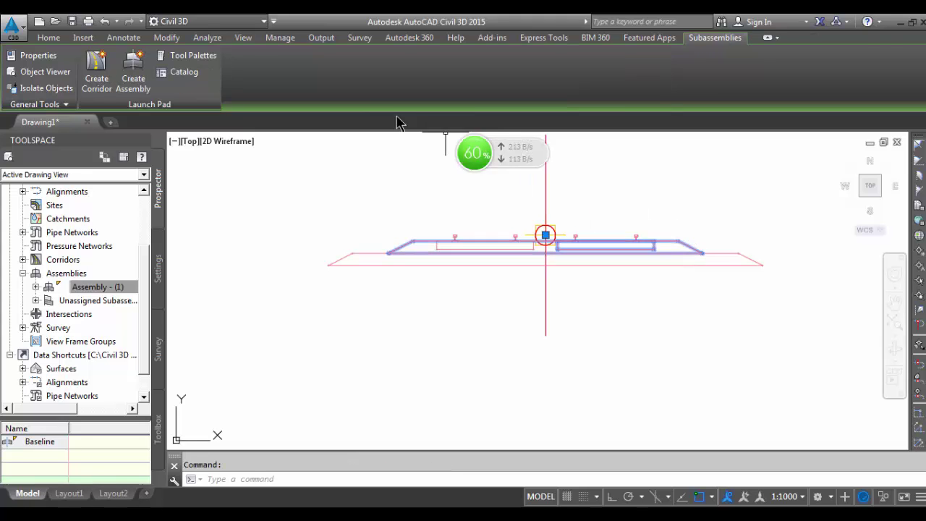
{"action": "key", "text": "Escape"}
{"action": "left_click", "coordinate": [678, 243]}
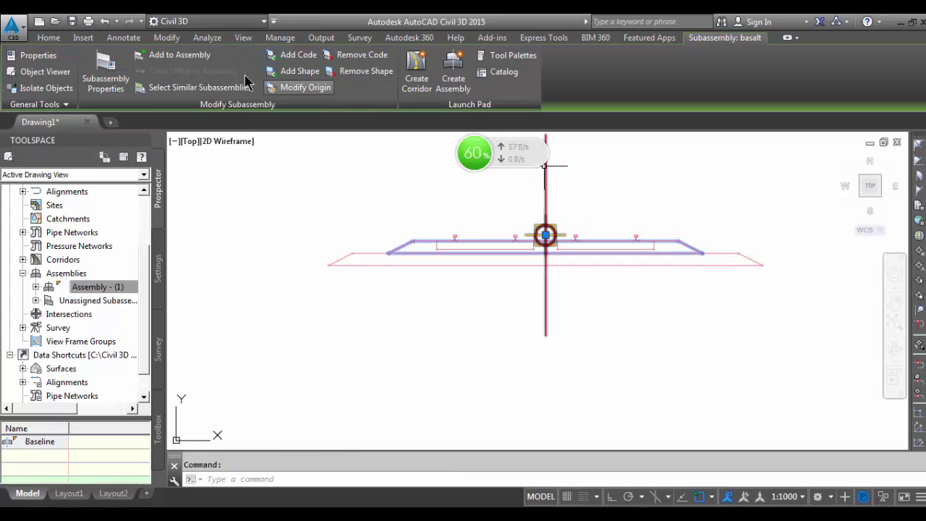
{"action": "left_click", "coordinate": [208, 61]}
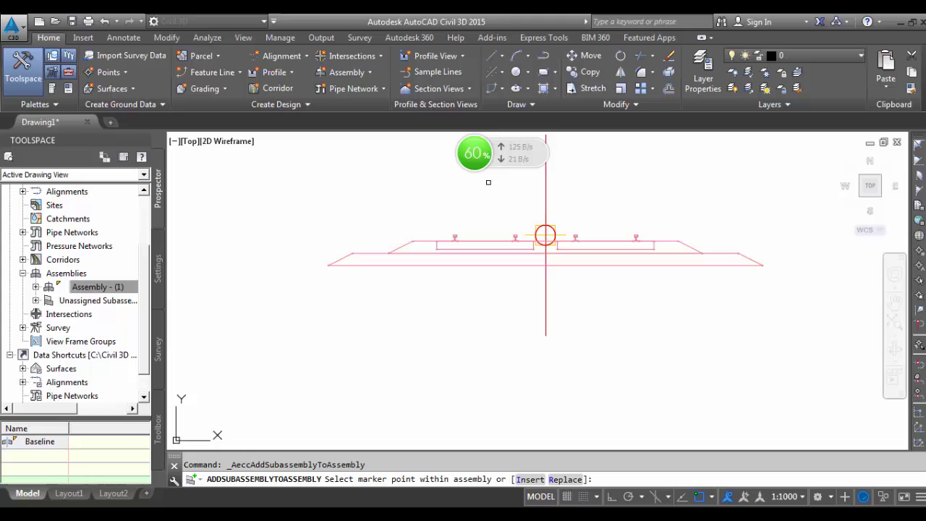
{"action": "left_click", "coordinate": [551, 225]}
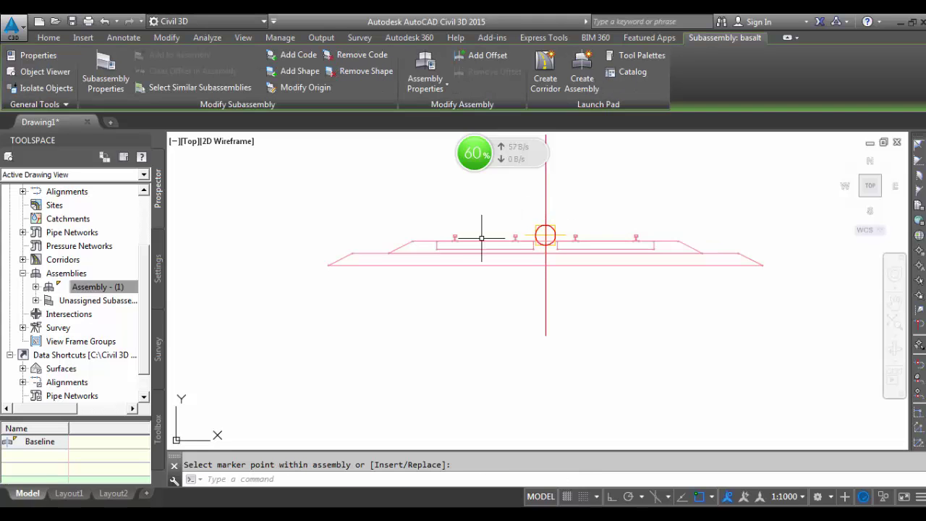
{"action": "key", "text": "Escape"}
- Add the lower ballast layer, "subbasalt", on its own to the assembly by attaching it to the baseline marker
{"action": "left_click", "coordinate": [454, 264]}
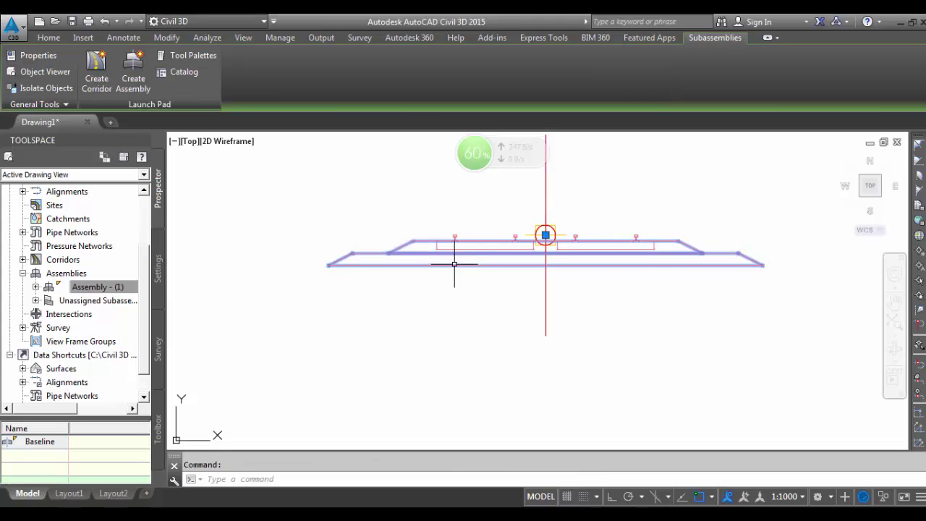
{"action": "key", "text": "Escape"}
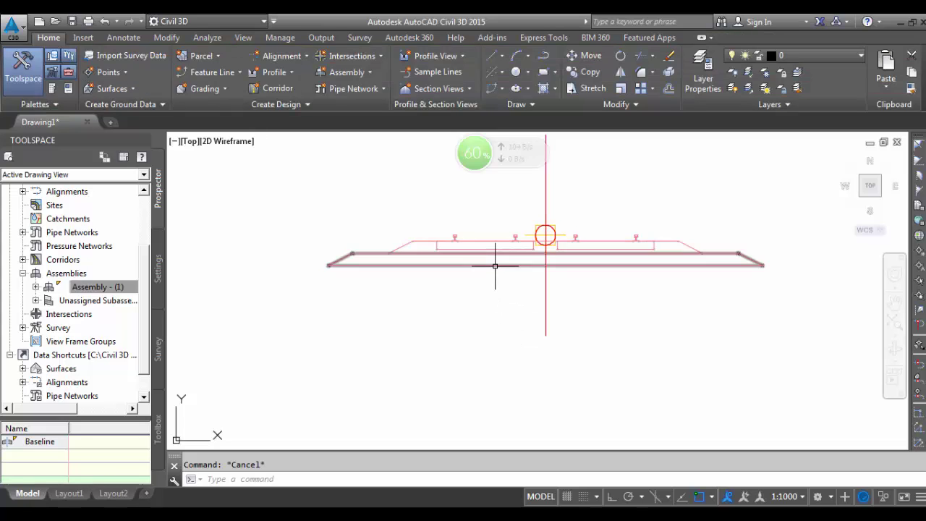
{"action": "left_click", "coordinate": [495, 266]}
{"action": "left_click", "coordinate": [177, 55]}
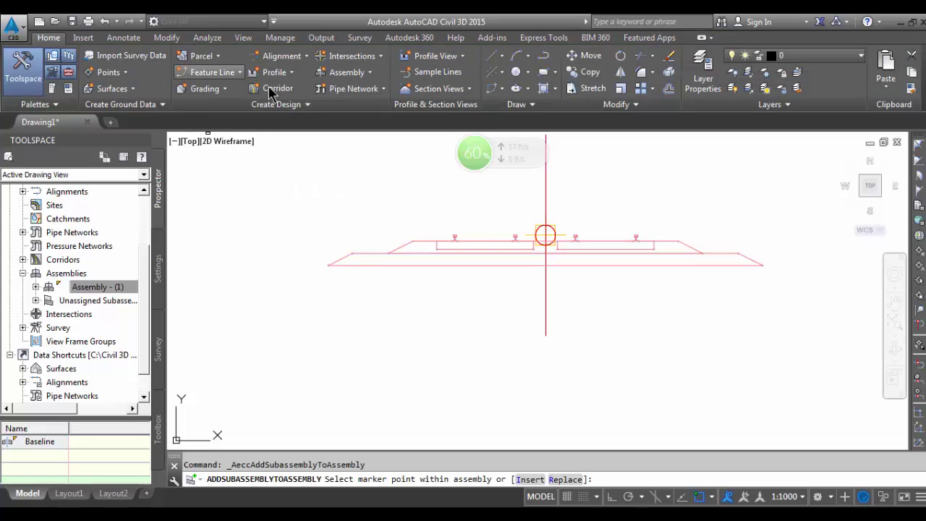
{"action": "left_click", "coordinate": [546, 233]}
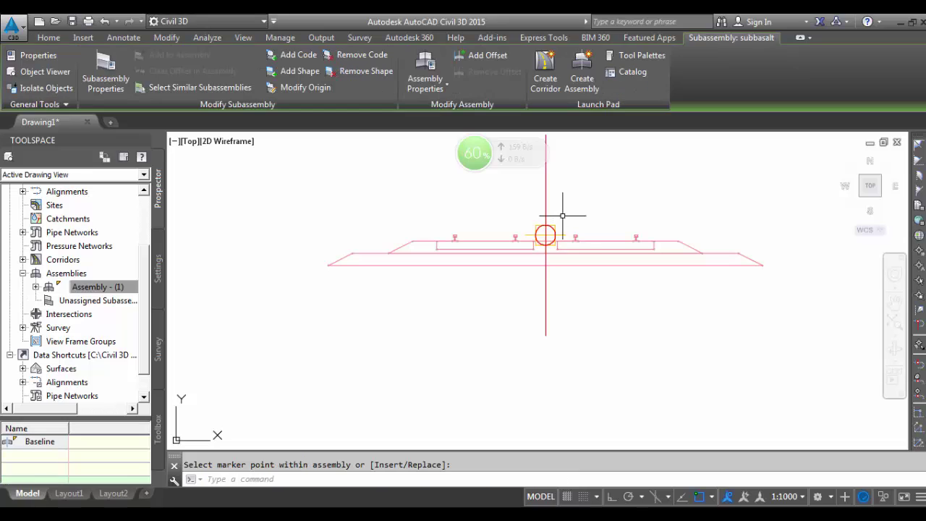
{"action": "key", "text": "Escape"}
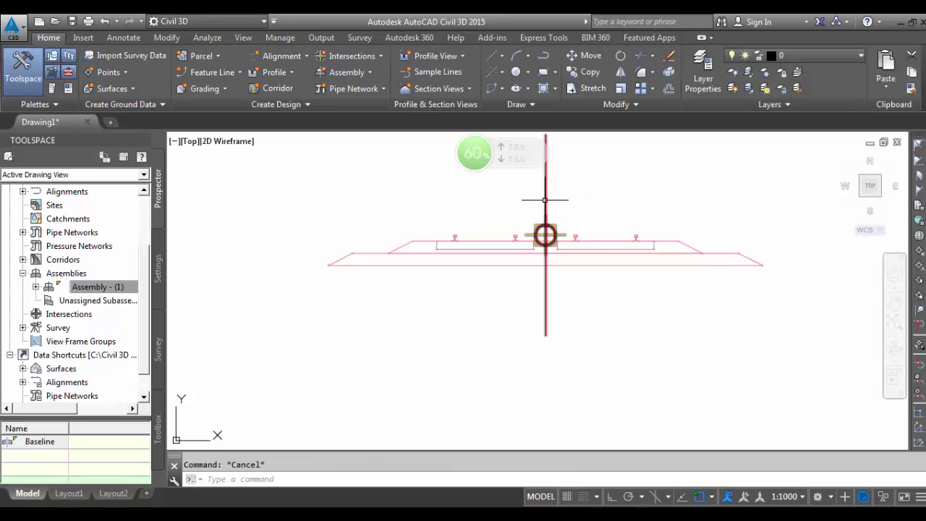
- Review the subassembly groups in the assembly's construction properties and set the assembly type to Railway
{"action": "left_click", "coordinate": [546, 200]}
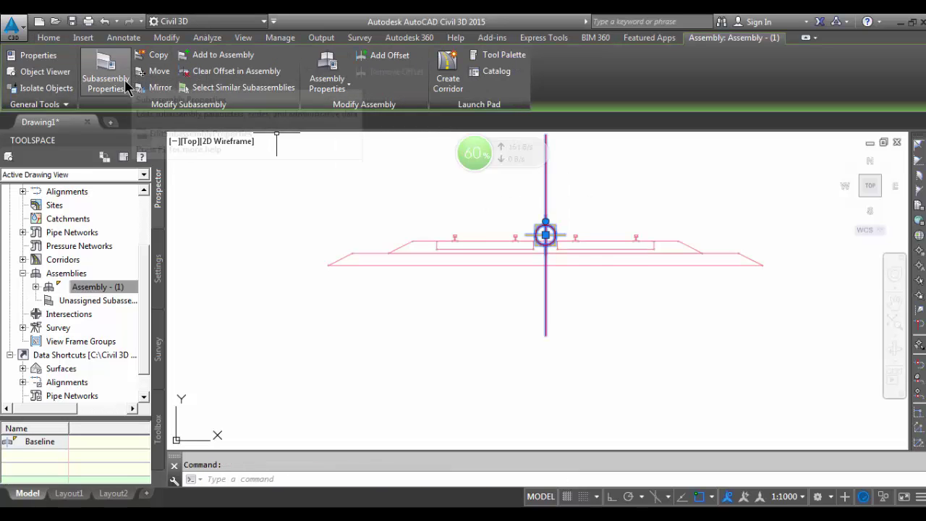
{"action": "left_click", "coordinate": [308, 65]}
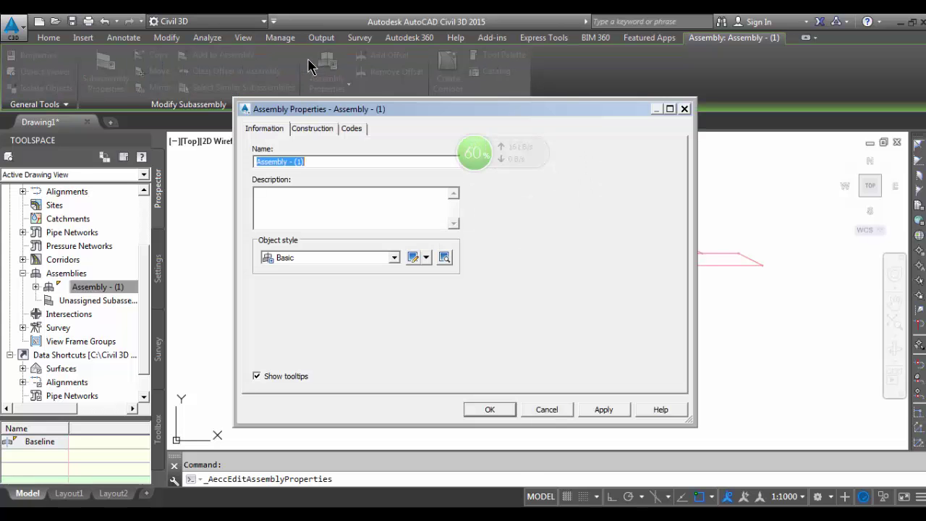
{"action": "left_click", "coordinate": [325, 129]}
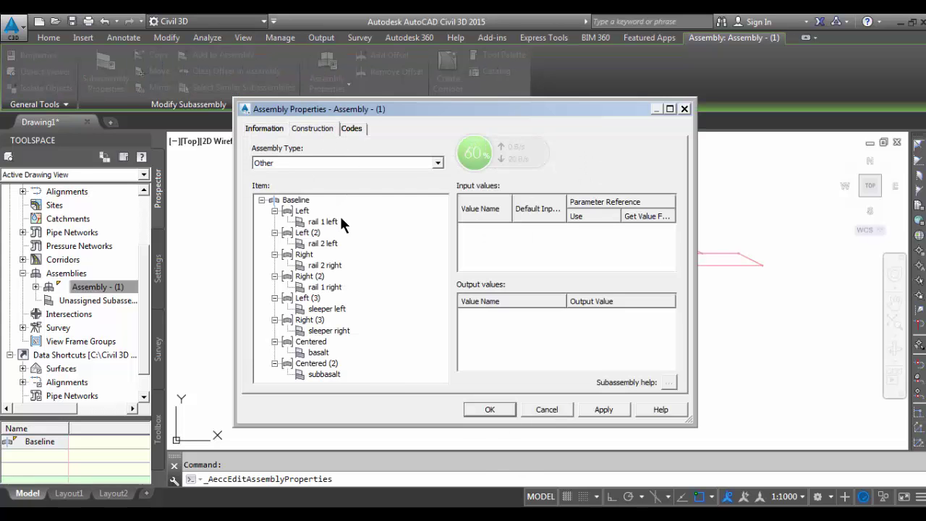
{"action": "left_click", "coordinate": [312, 319]}
{"action": "left_click", "coordinate": [324, 331]}
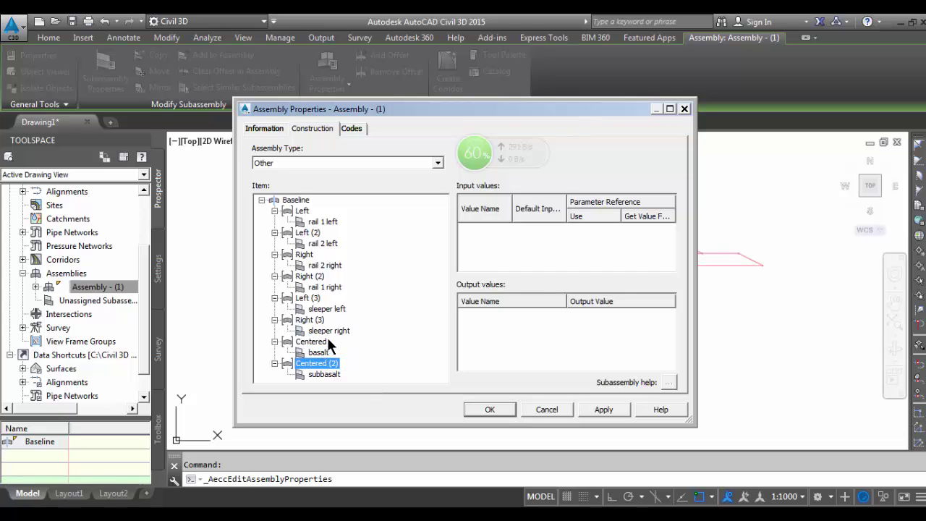
{"action": "double_click", "coordinate": [335, 364]}
{"action": "double_click", "coordinate": [331, 361]}
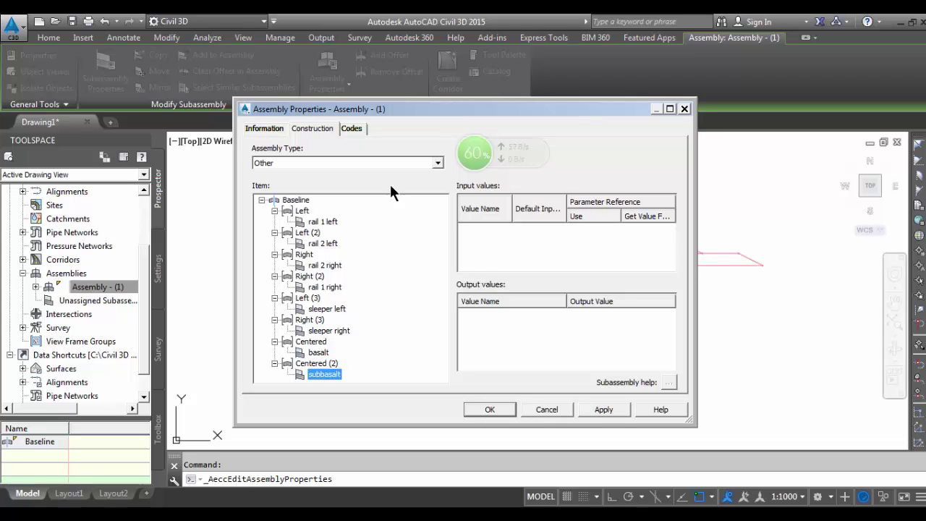
{"action": "left_click", "coordinate": [420, 162]}
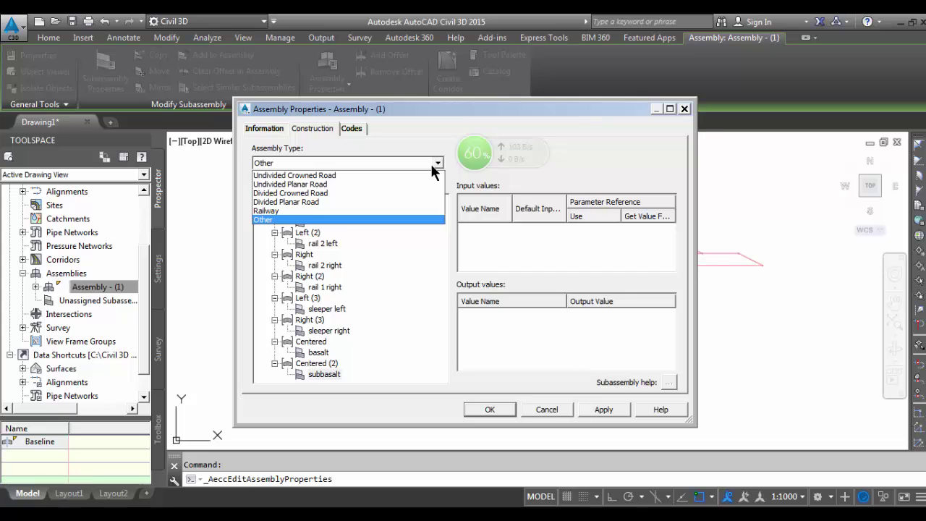
{"action": "left_click", "coordinate": [312, 211]}
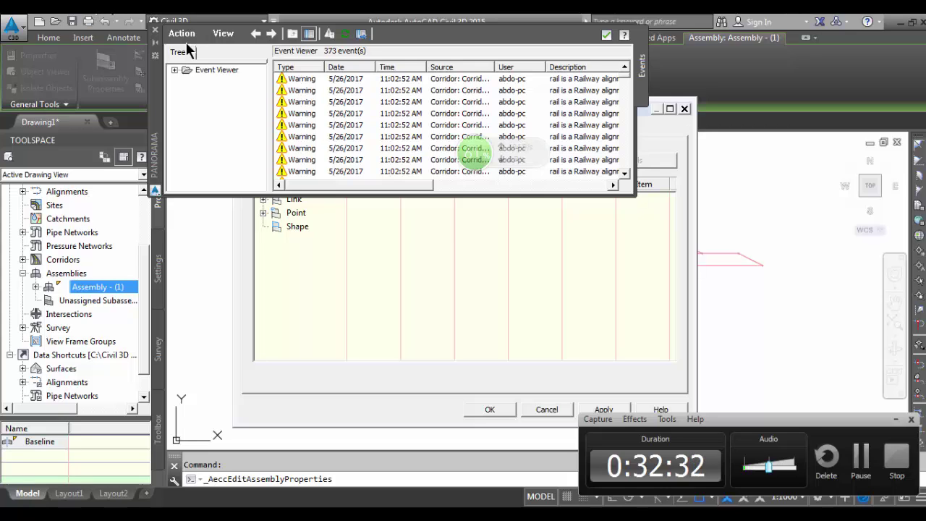
{"action": "left_click", "coordinate": [863, 454]}
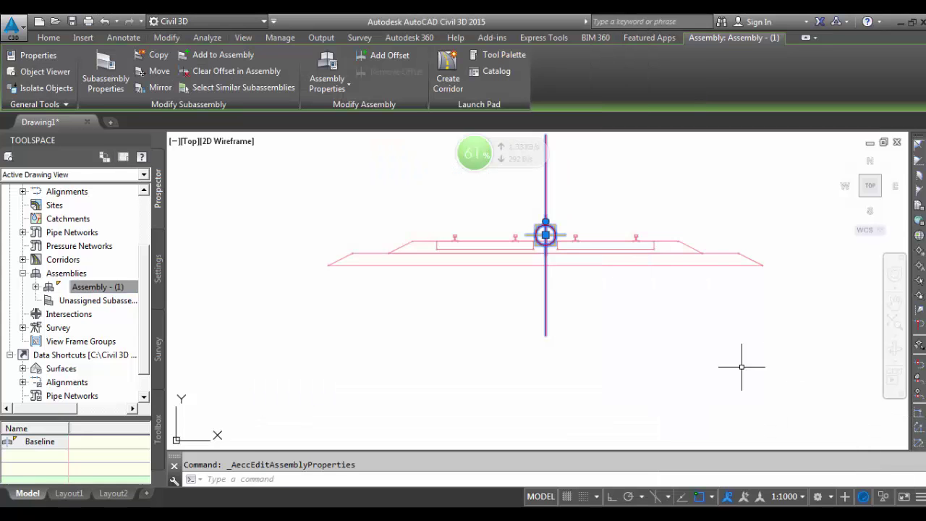
{"action": "scroll", "coordinate": [509, 304], "scroll_direction": "down", "scroll_amount": 2}
{"action": "key", "text": "Escape"}
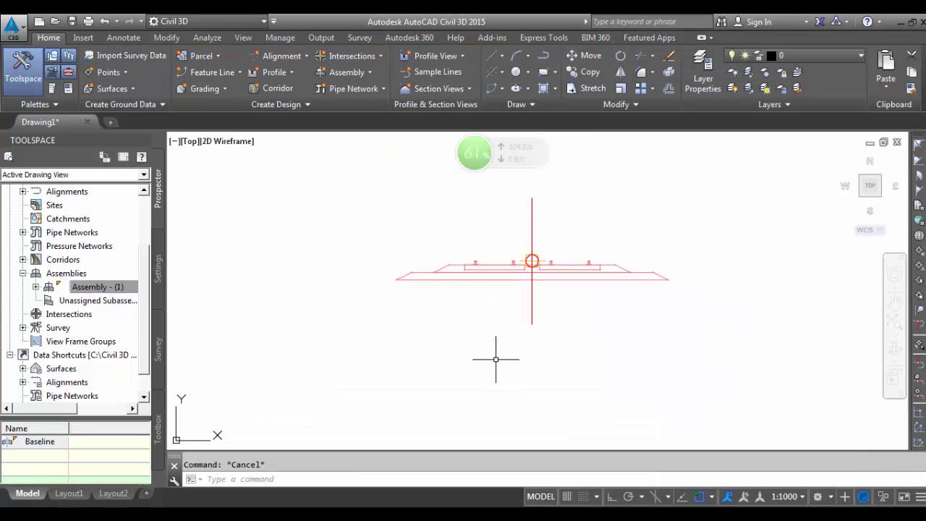
{"action": "left_click", "coordinate": [530, 239]}
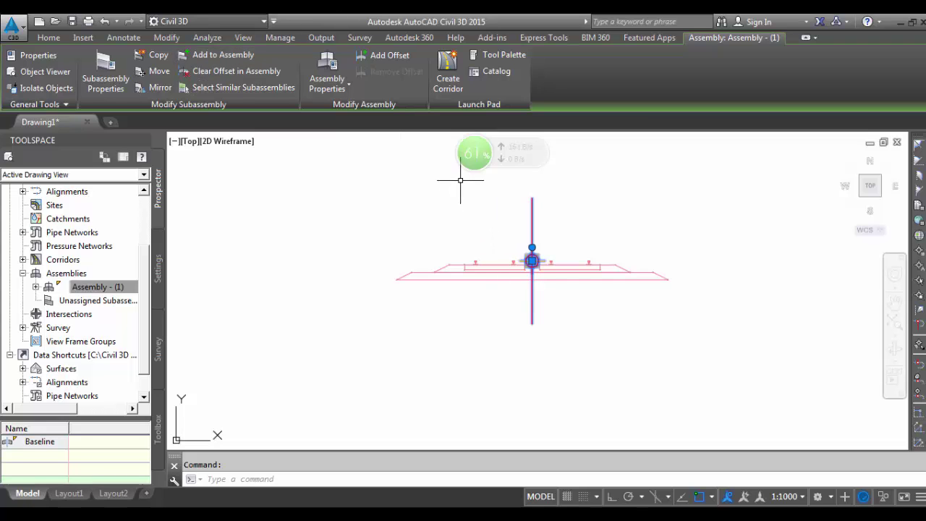
{"action": "key", "text": "Escape"}
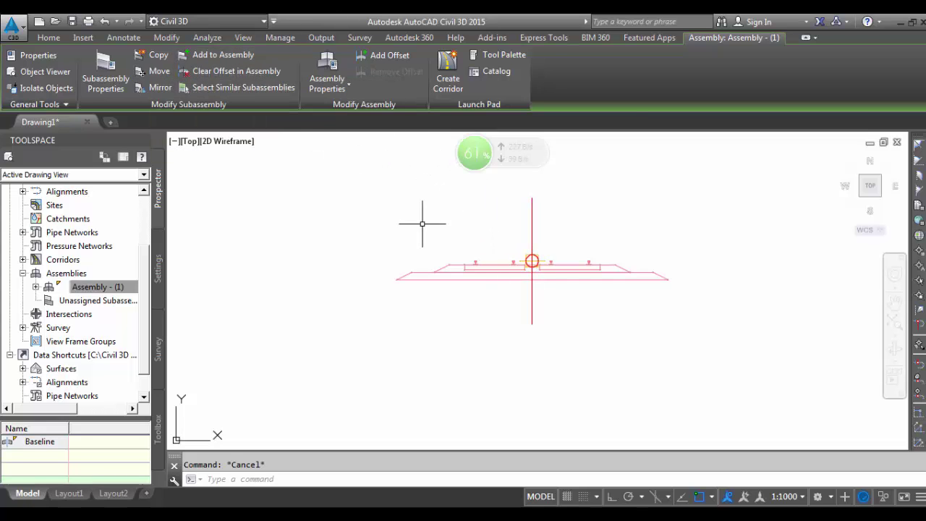
- Try to add the subassembly code LR1 to the top link of the inner left rail's head
{"action": "scroll", "coordinate": [501, 252], "scroll_direction": "up", "scroll_amount": 5}
{"action": "scroll", "coordinate": [399, 290], "scroll_direction": "up", "scroll_amount": 4}
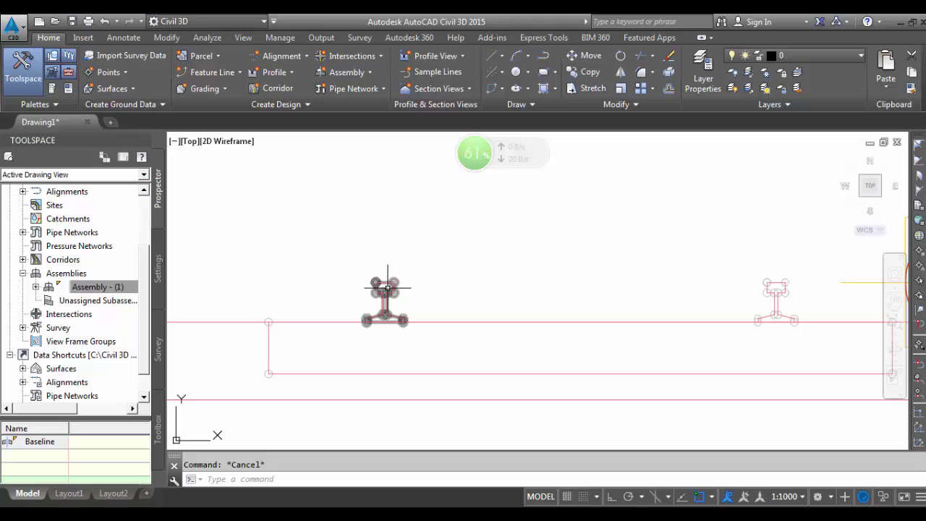
{"action": "left_click", "coordinate": [387, 284]}
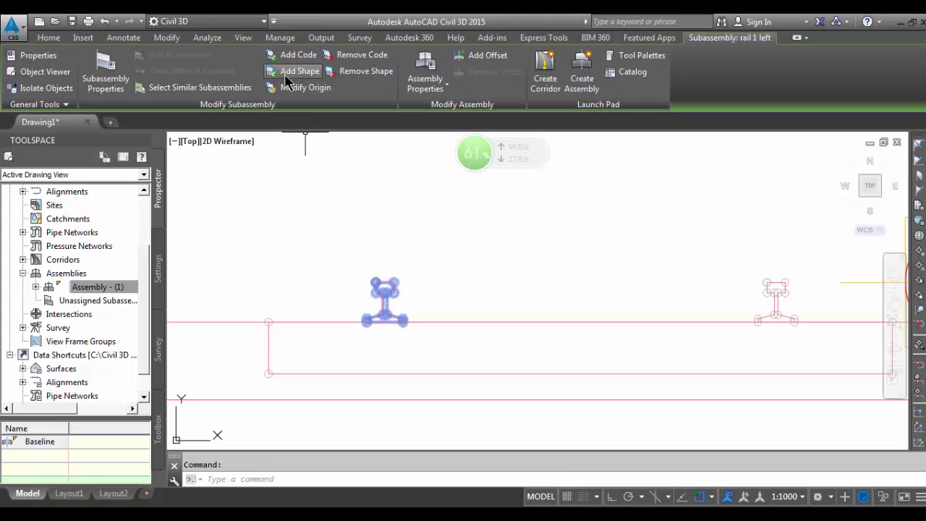
{"action": "left_click", "coordinate": [288, 56]}
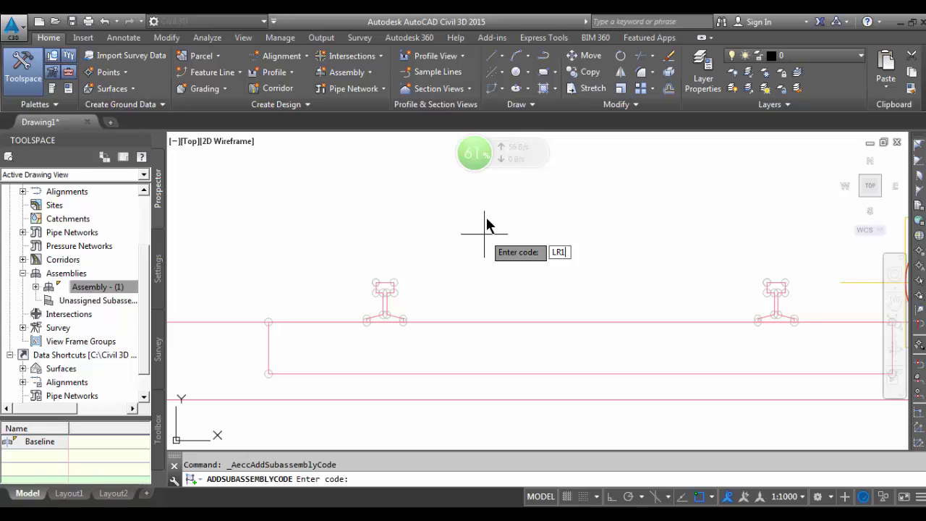
{"action": "key", "text": "Return"}
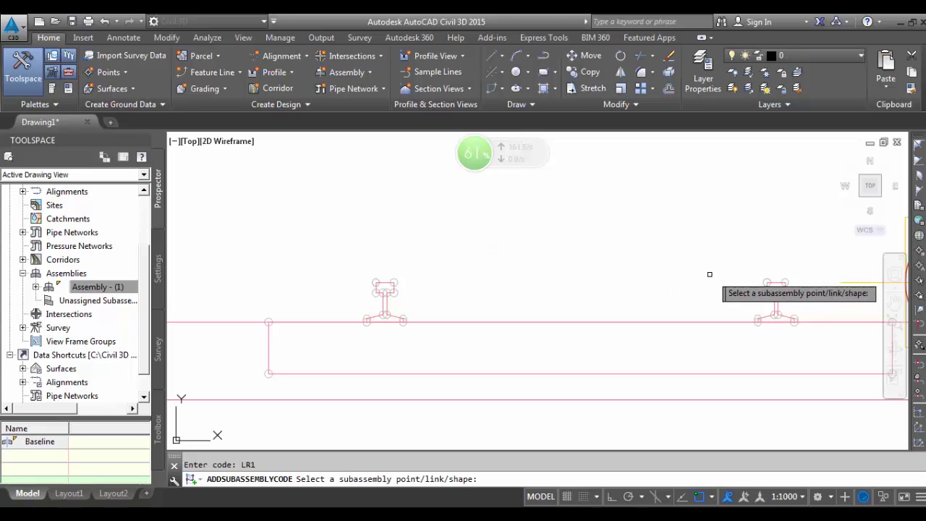
{"action": "scroll", "coordinate": [769, 279], "scroll_direction": "up", "scroll_amount": 4}
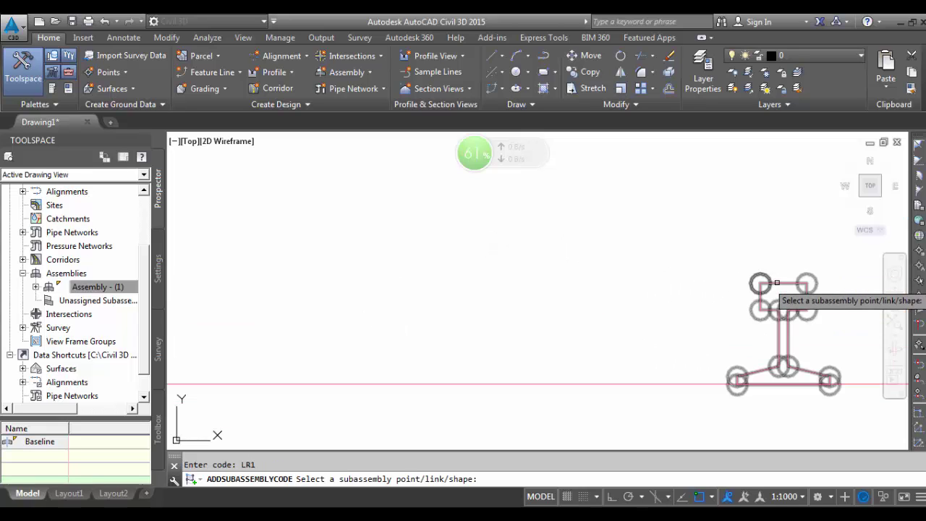
{"action": "left_click", "coordinate": [777, 282]}
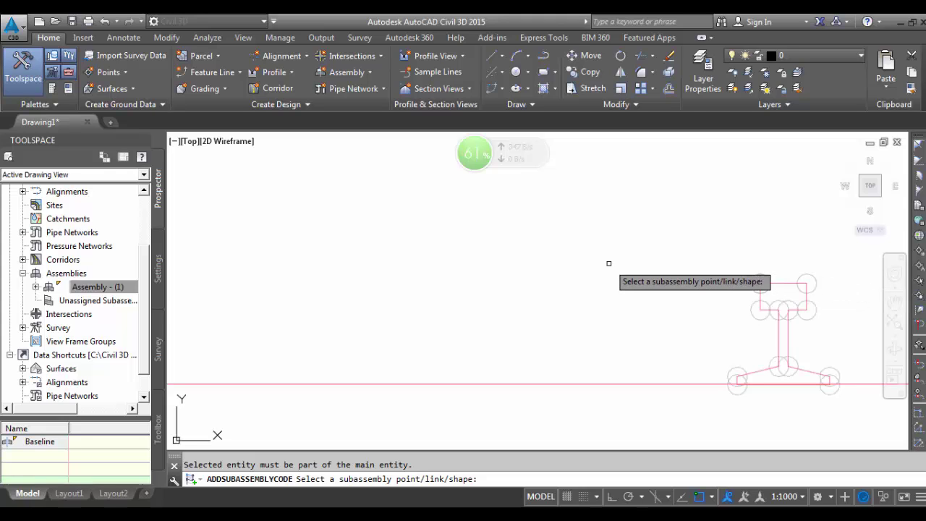
{"action": "scroll", "coordinate": [511, 279], "scroll_direction": "down", "scroll_amount": 3}
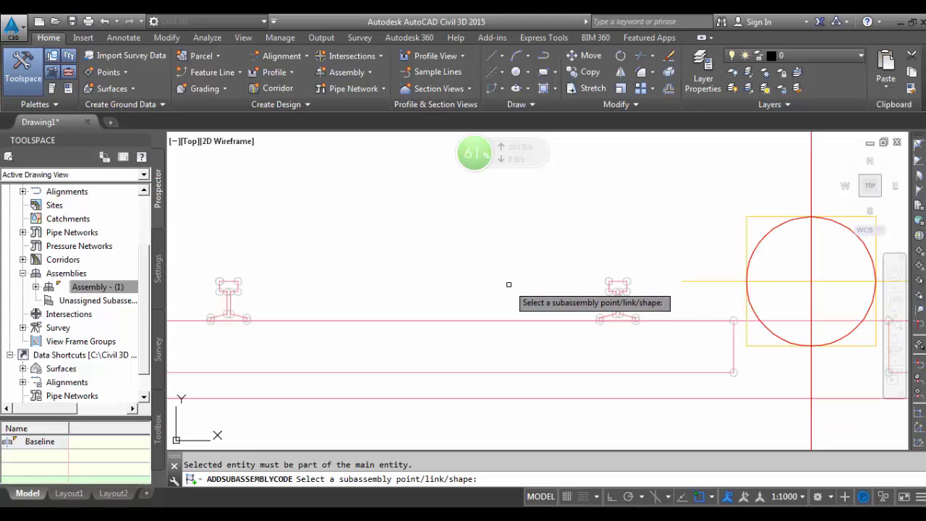
{"action": "scroll", "coordinate": [558, 308], "scroll_direction": "down", "scroll_amount": 3}
{"action": "scroll", "coordinate": [568, 293], "scroll_direction": "up", "scroll_amount": 5}
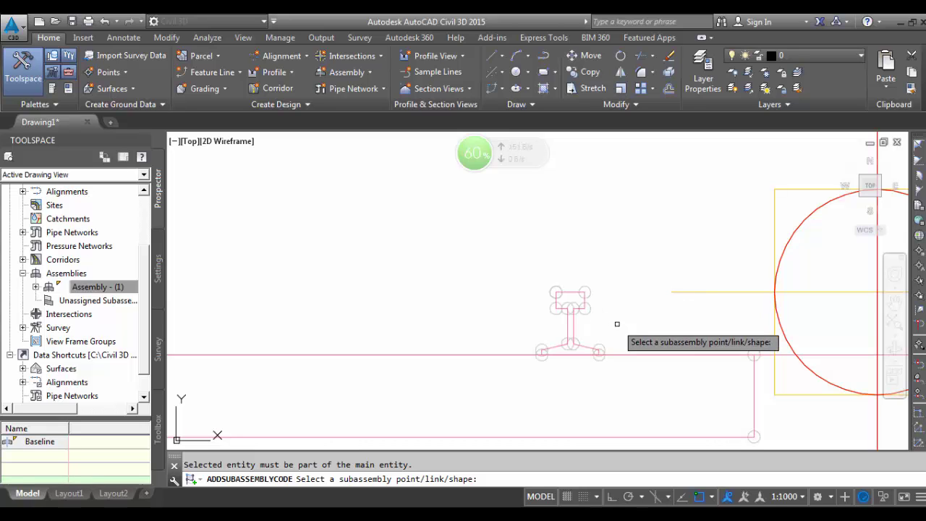
{"action": "scroll", "coordinate": [612, 304], "scroll_direction": "down", "scroll_amount": 2}
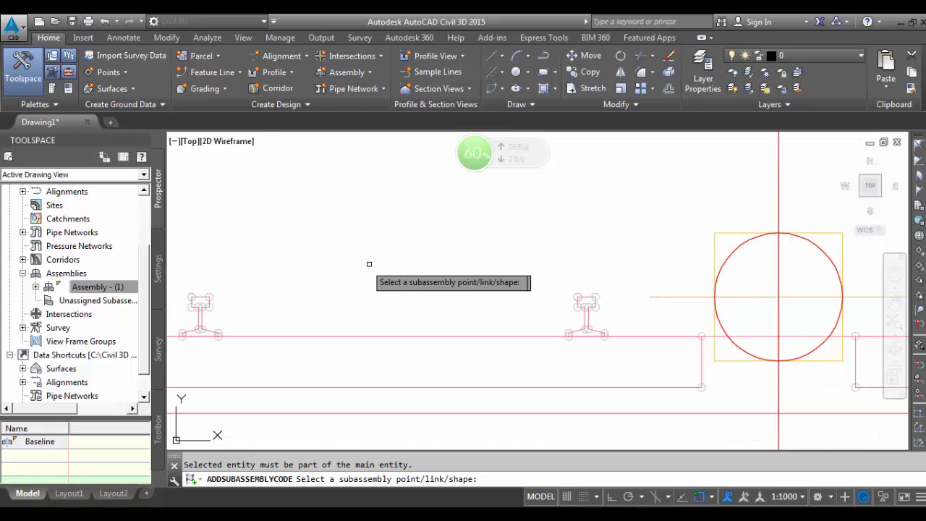
{"action": "key", "text": "Escape"}
{"action": "left_click", "coordinate": [217, 300]}
{"action": "key", "text": "Escape"}
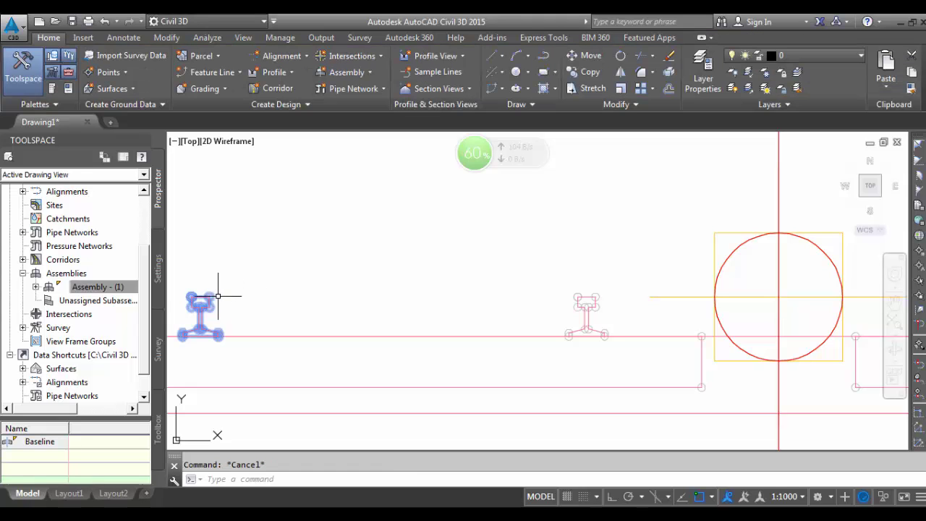
{"action": "scroll", "coordinate": [191, 302], "scroll_direction": "up", "scroll_amount": 5}
{"action": "left_click", "coordinate": [227, 288]}
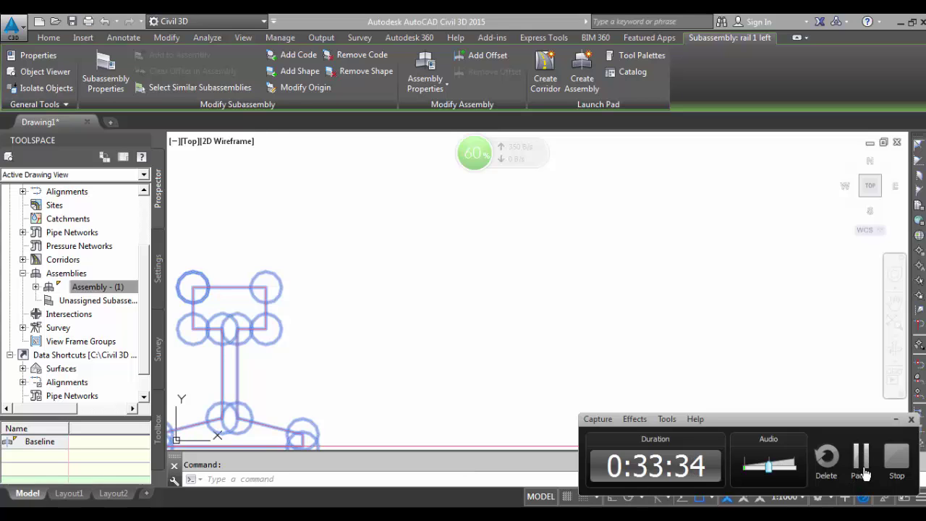
{"action": "left_click", "coordinate": [862, 469]}
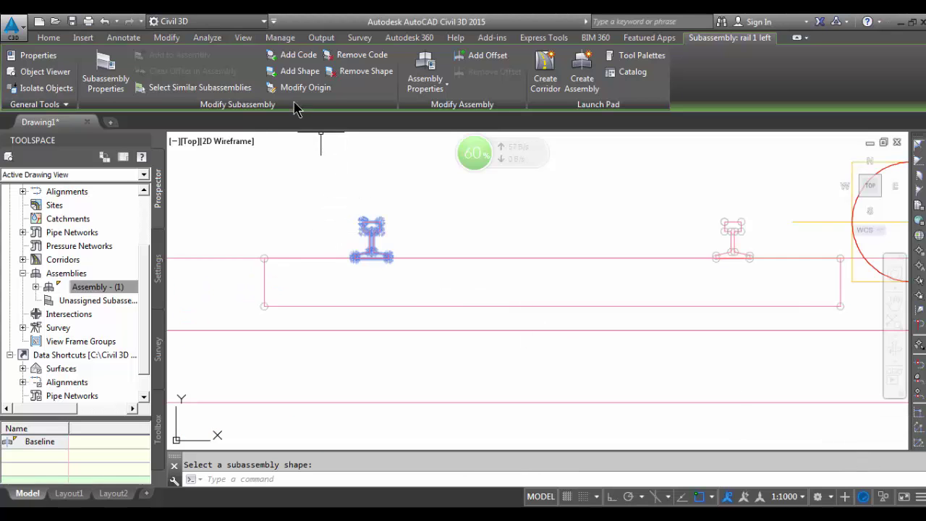
- Add a subassembly shape to the left track's outer rail from all the links outlining its head, web and foot
{"action": "left_click", "coordinate": [298, 71]}
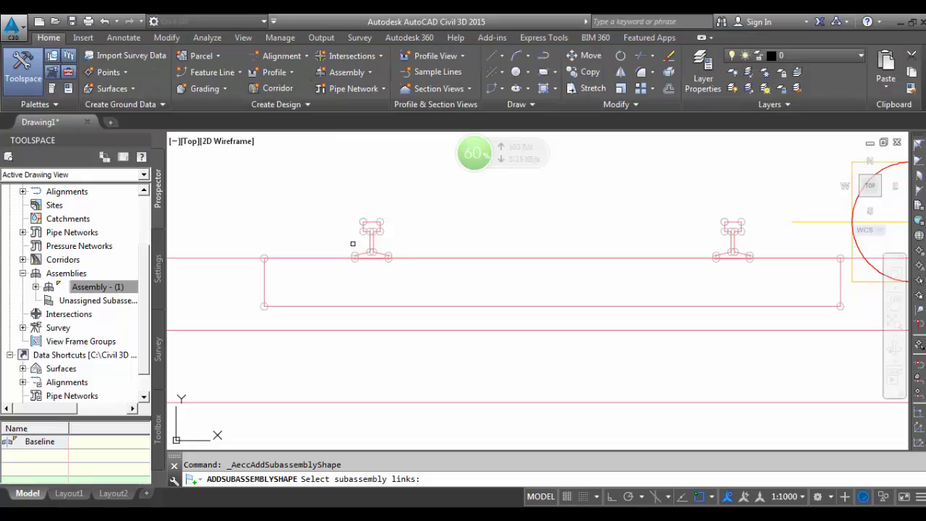
{"action": "scroll", "coordinate": [351, 246], "scroll_direction": "up", "scroll_amount": 6}
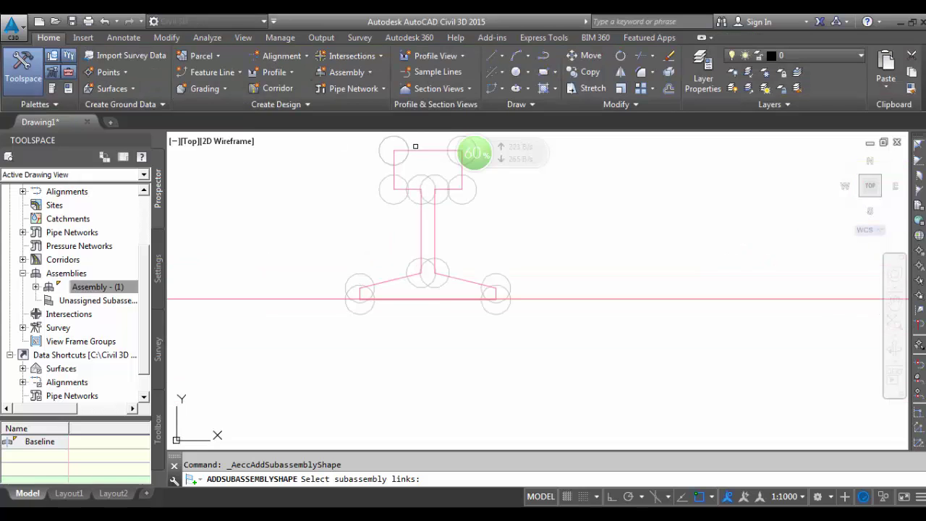
{"action": "scroll", "coordinate": [411, 275], "scroll_direction": "down", "scroll_amount": 4}
{"action": "left_click", "coordinate": [418, 229]}
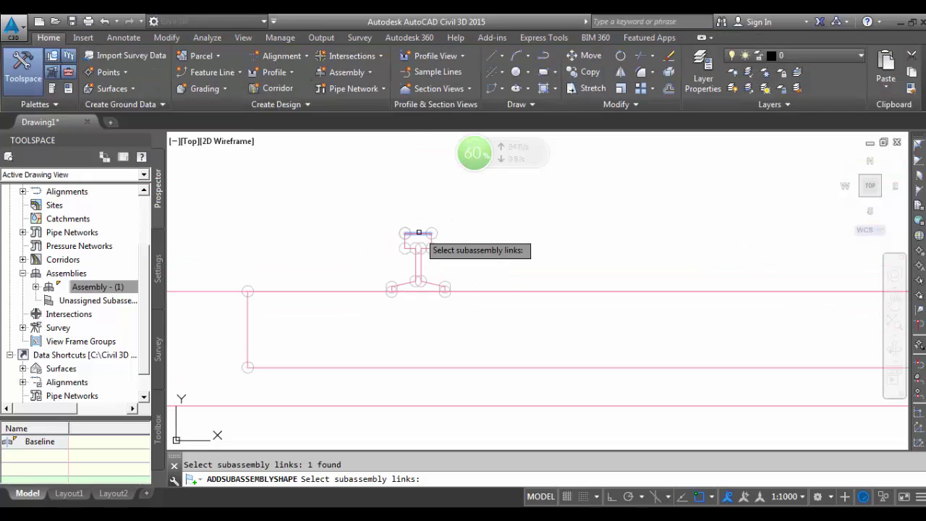
{"action": "scroll", "coordinate": [427, 241], "scroll_direction": "up", "scroll_amount": 4}
{"action": "left_click", "coordinate": [438, 237]}
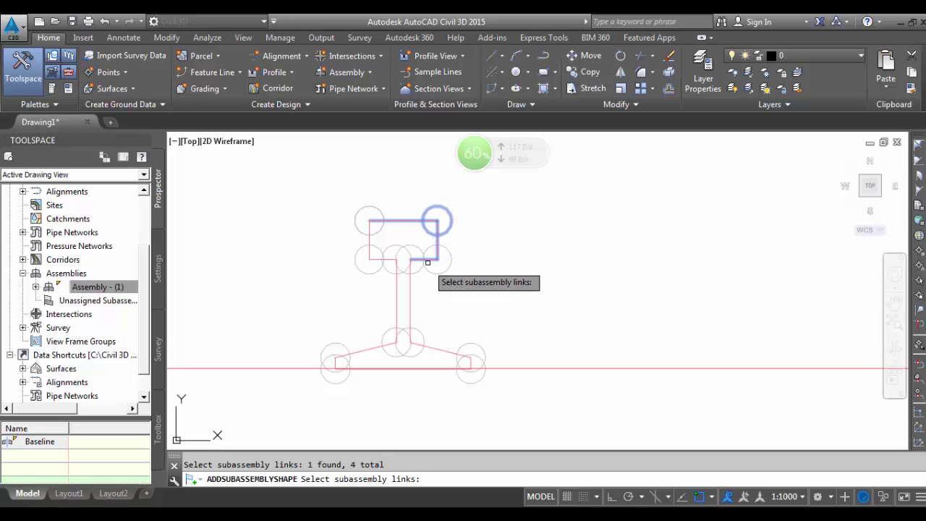
{"action": "left_click", "coordinate": [409, 289]}
{"action": "left_click", "coordinate": [434, 348]}
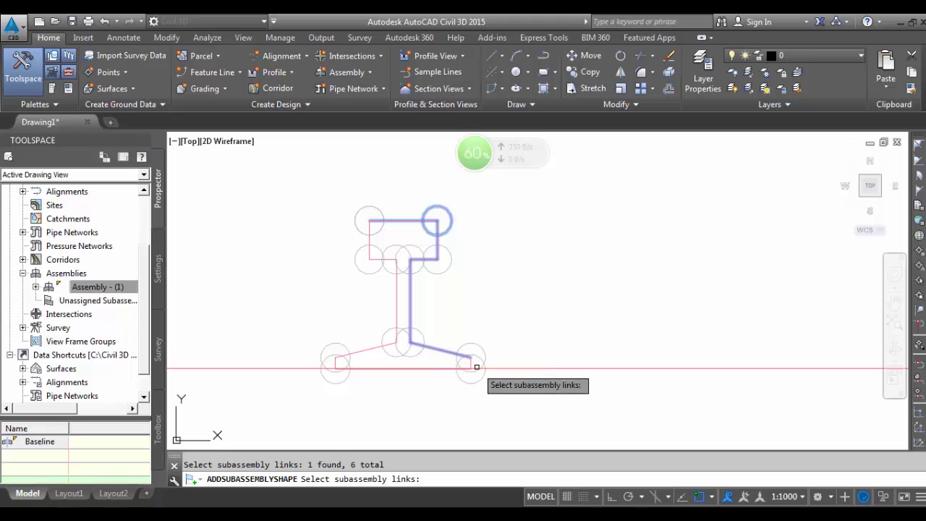
{"action": "left_click", "coordinate": [472, 364]}
{"action": "left_click", "coordinate": [431, 368]}
{"action": "scroll", "coordinate": [421, 371], "scroll_direction": "up", "scroll_amount": 4}
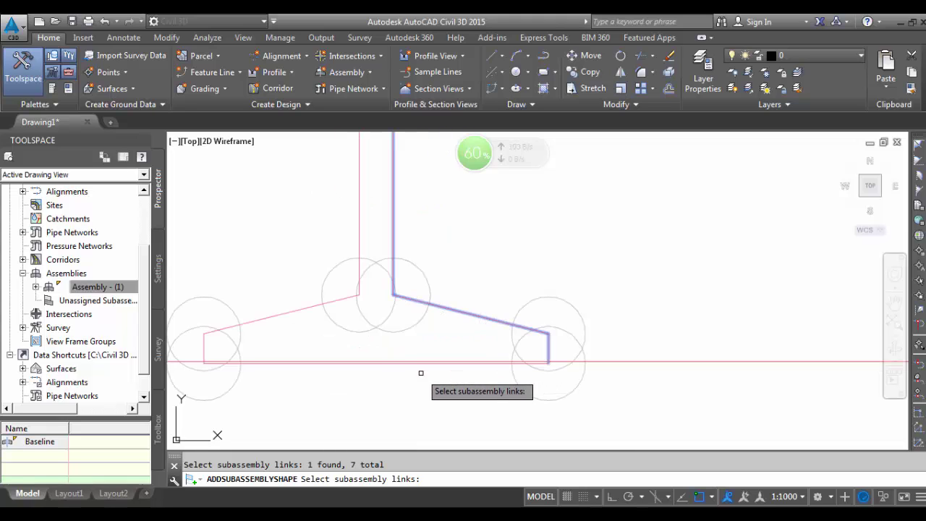
{"action": "left_click", "coordinate": [405, 364]}
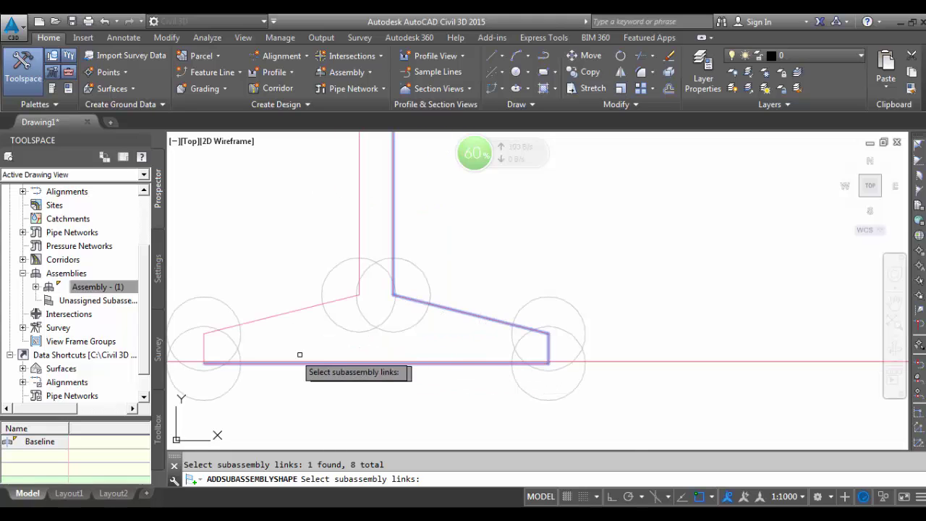
{"action": "left_click", "coordinate": [202, 343]}
{"action": "left_click", "coordinate": [252, 324]}
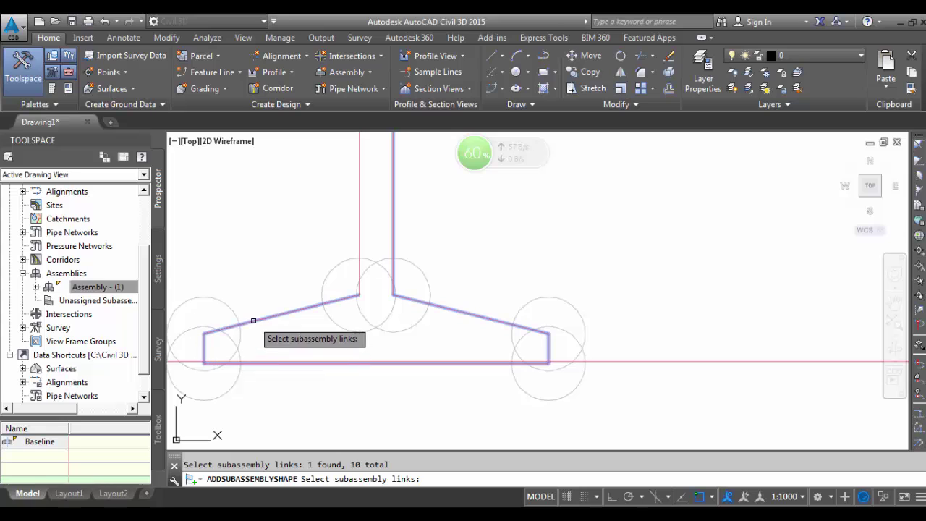
{"action": "left_click", "coordinate": [361, 237]}
{"action": "scroll", "coordinate": [447, 427], "scroll_direction": "down", "scroll_amount": 4}
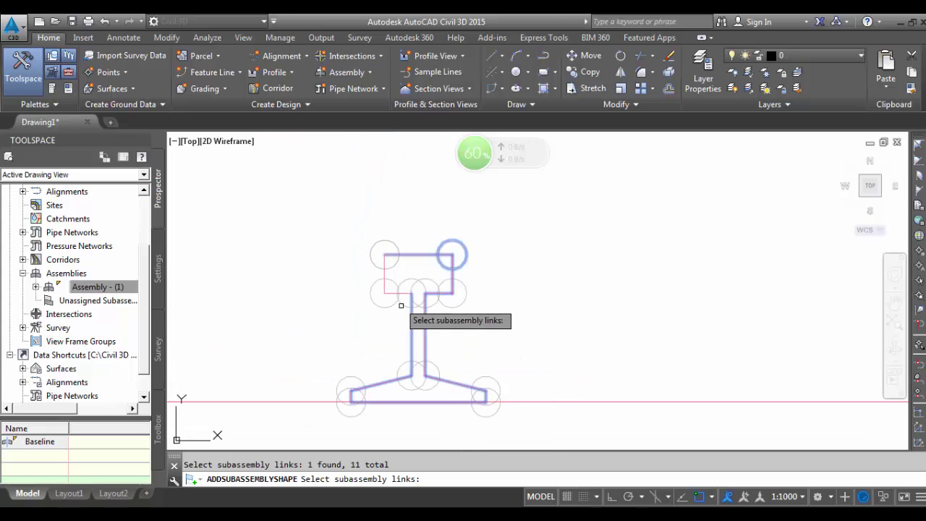
{"action": "left_click", "coordinate": [382, 272]}
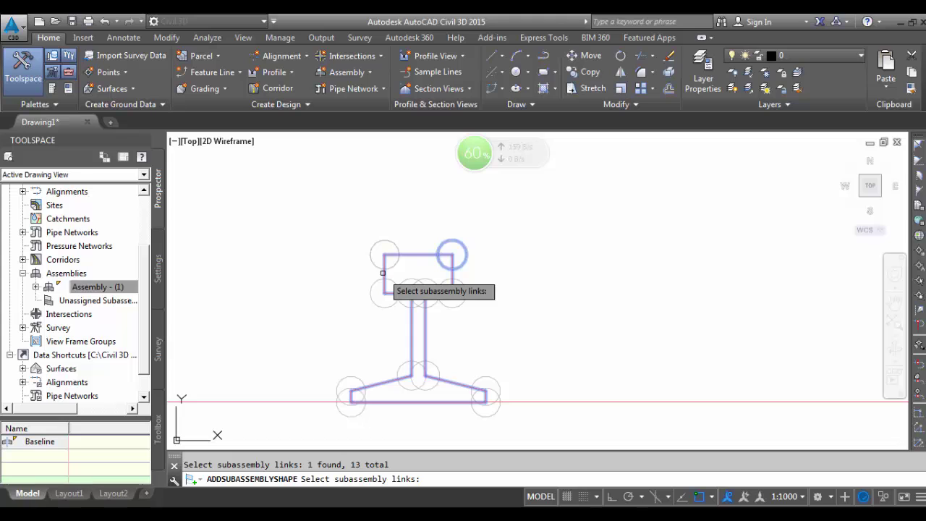
{"action": "key", "text": "Return"}
{"action": "scroll", "coordinate": [332, 248], "scroll_direction": "down", "scroll_amount": 4}
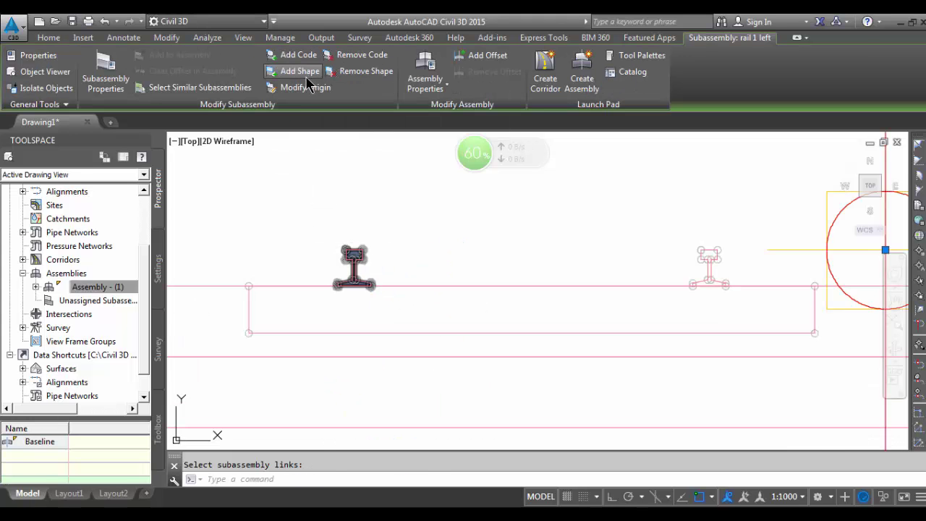
- Try to add a subassembly shape to the left track's inner rail from the links outlining its profile
{"action": "left_click", "coordinate": [293, 71]}
{"action": "scroll", "coordinate": [746, 245], "scroll_direction": "up", "scroll_amount": 7}
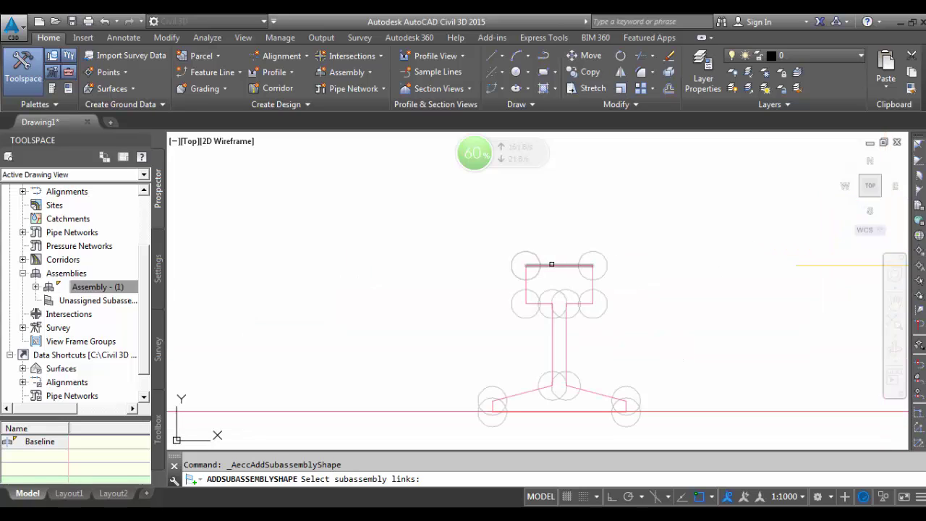
{"action": "left_click", "coordinate": [552, 264]}
{"action": "left_click", "coordinate": [591, 286]}
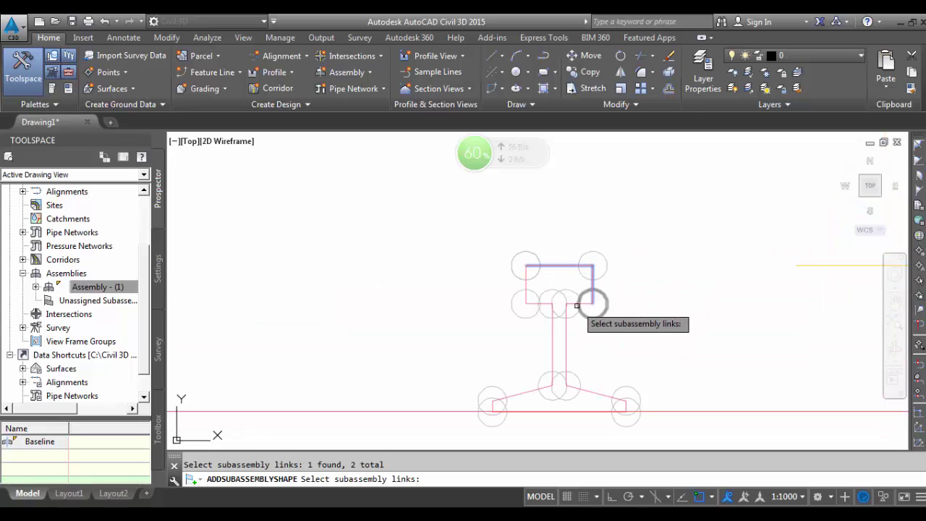
{"action": "left_click", "coordinate": [575, 304]}
{"action": "left_click", "coordinate": [566, 325]}
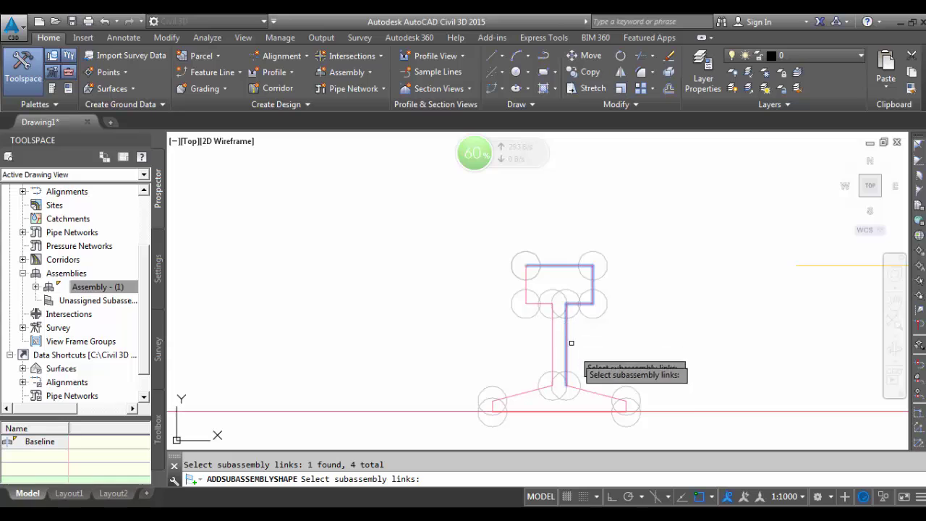
{"action": "left_click", "coordinate": [590, 393]}
{"action": "scroll", "coordinate": [600, 391], "scroll_direction": "up", "scroll_amount": 4}
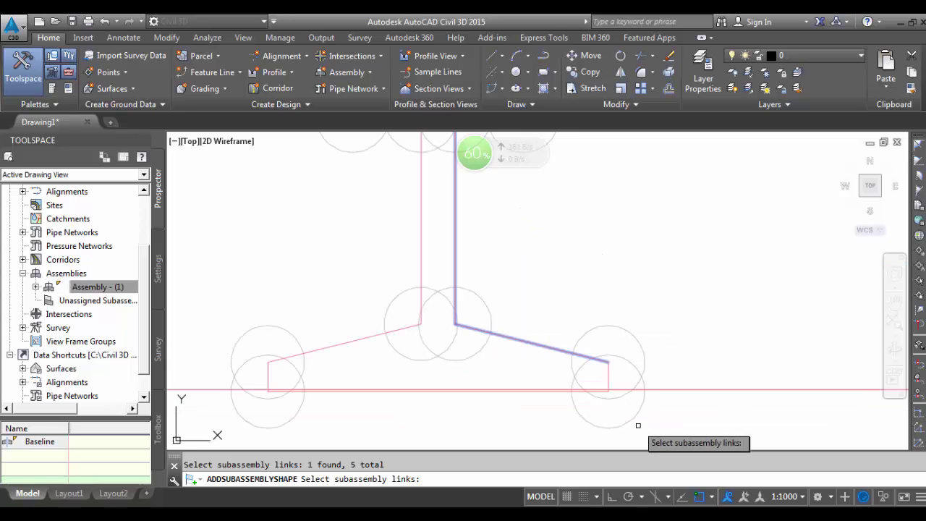
{"action": "scroll", "coordinate": [528, 390], "scroll_direction": "up", "scroll_amount": 4}
{"action": "left_click", "coordinate": [524, 389]}
{"action": "scroll", "coordinate": [579, 340], "scroll_direction": "down", "scroll_amount": 4}
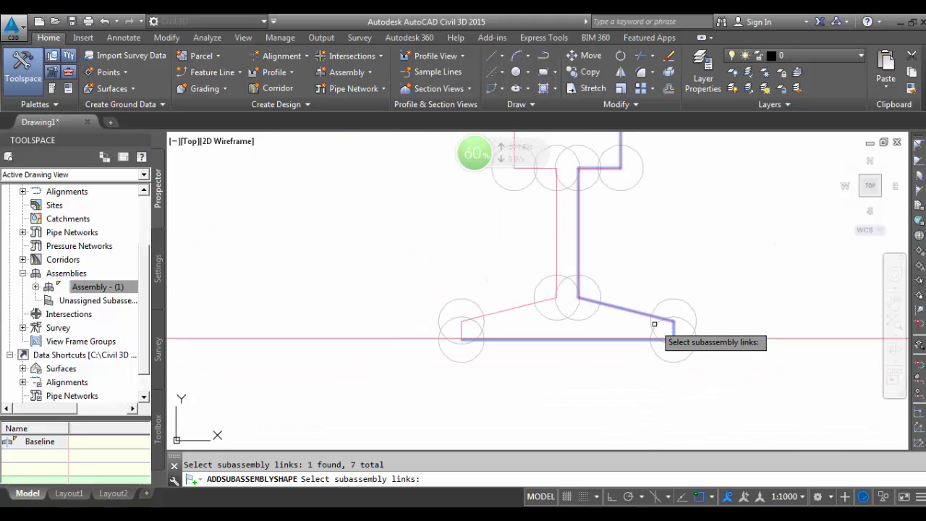
{"action": "scroll", "coordinate": [409, 326], "scroll_direction": "up", "scroll_amount": 5}
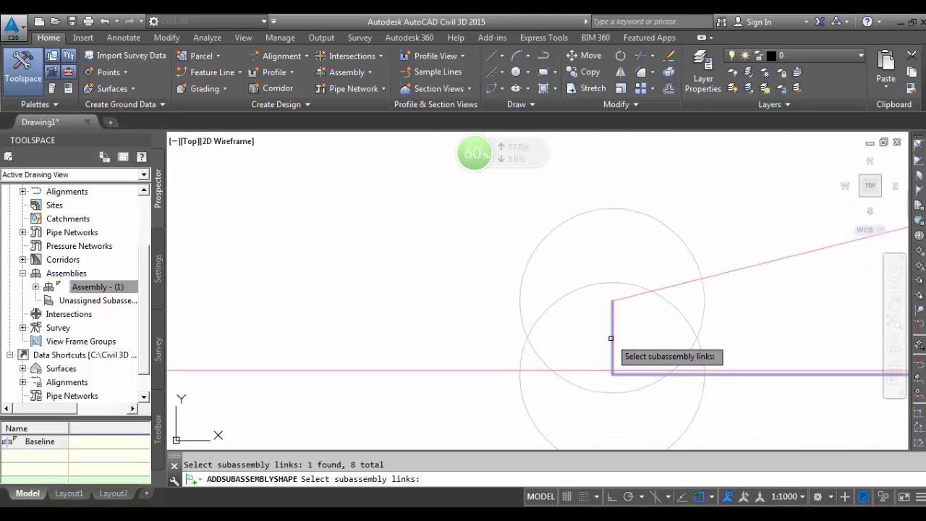
{"action": "left_click", "coordinate": [642, 292]}
{"action": "scroll", "coordinate": [588, 311], "scroll_direction": "down", "scroll_amount": 5}
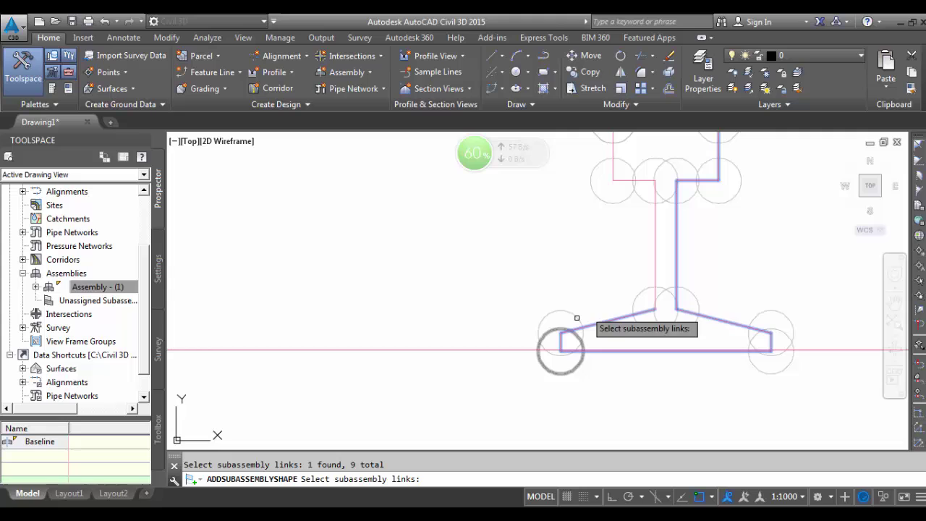
{"action": "left_click", "coordinate": [654, 270]}
{"action": "left_click", "coordinate": [627, 179]}
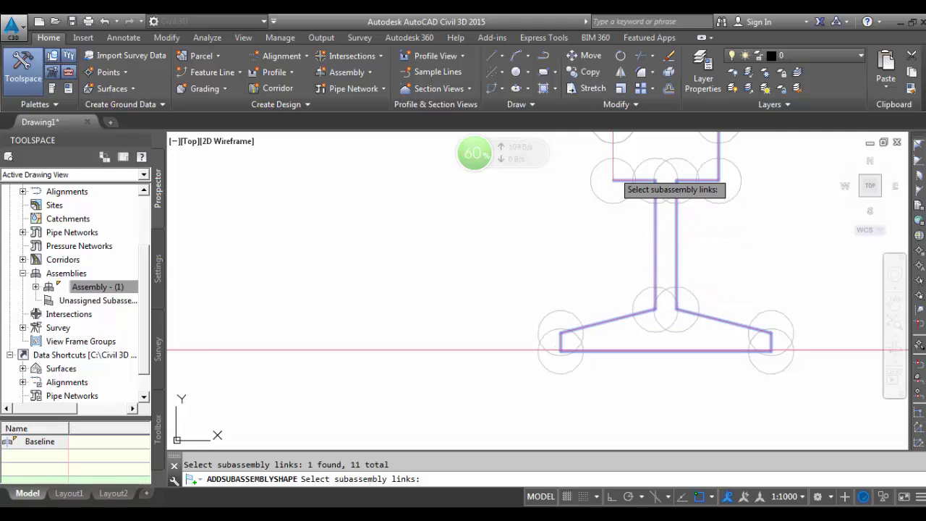
{"action": "scroll", "coordinate": [565, 275], "scroll_direction": "down", "scroll_amount": 4}
{"action": "left_click", "coordinate": [586, 255]}
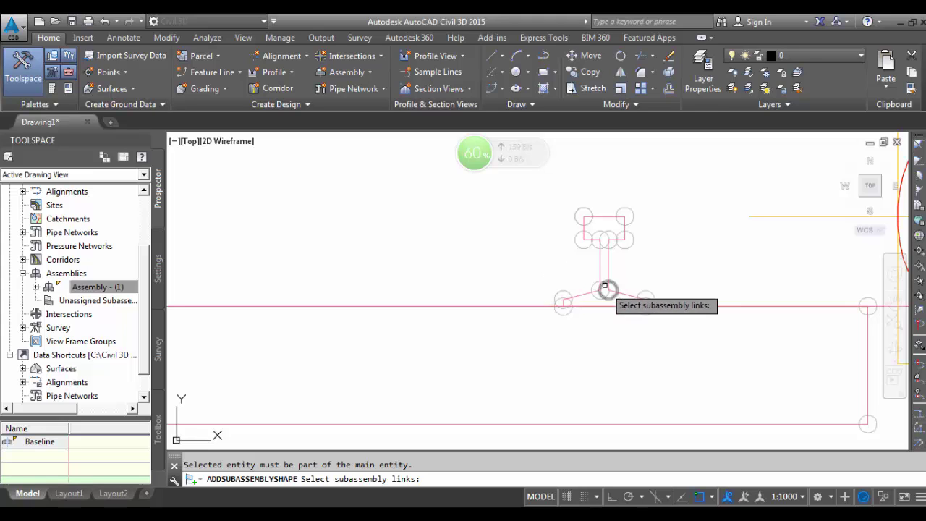
{"action": "scroll", "coordinate": [640, 275], "scroll_direction": "down", "scroll_amount": 2}
{"action": "scroll", "coordinate": [641, 276], "scroll_direction": "down", "scroll_amount": 4}
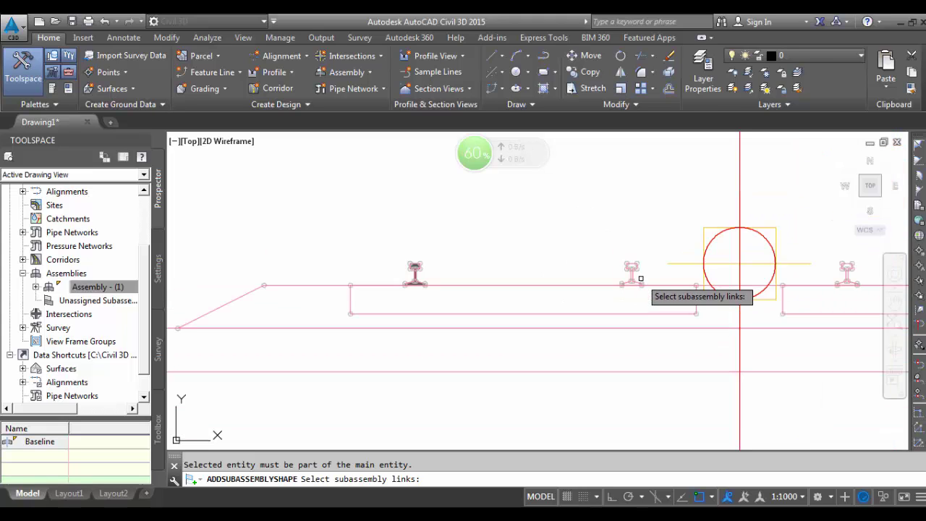
{"action": "scroll", "coordinate": [613, 267], "scroll_direction": "up", "scroll_amount": 4}
{"action": "left_click", "coordinate": [620, 277]}
{"action": "scroll", "coordinate": [621, 278], "scroll_direction": "up", "scroll_amount": 3}
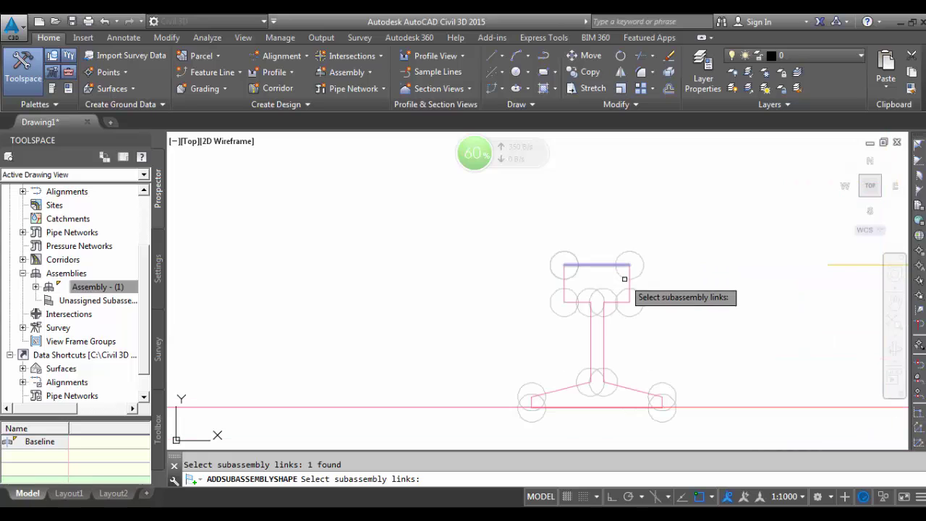
{"action": "left_click", "coordinate": [630, 288]}
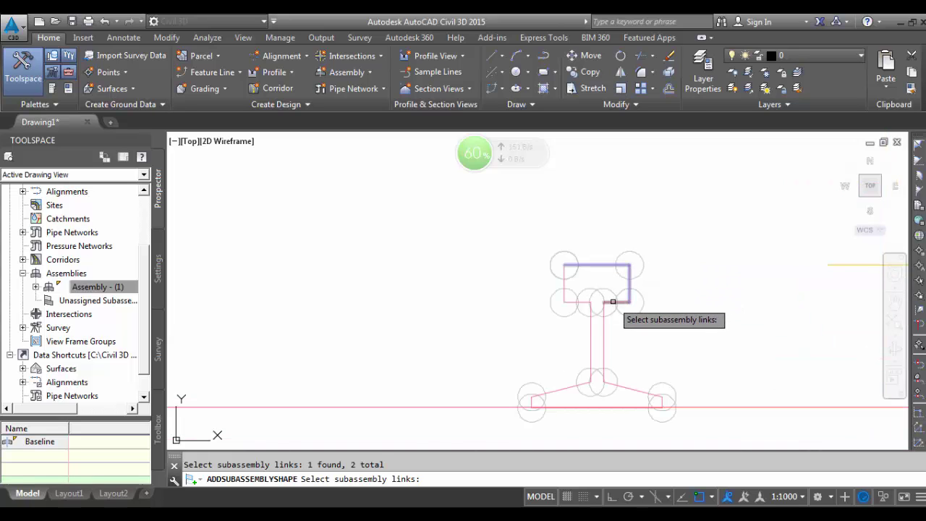
{"action": "left_click", "coordinate": [609, 304]}
{"action": "left_click", "coordinate": [605, 324]}
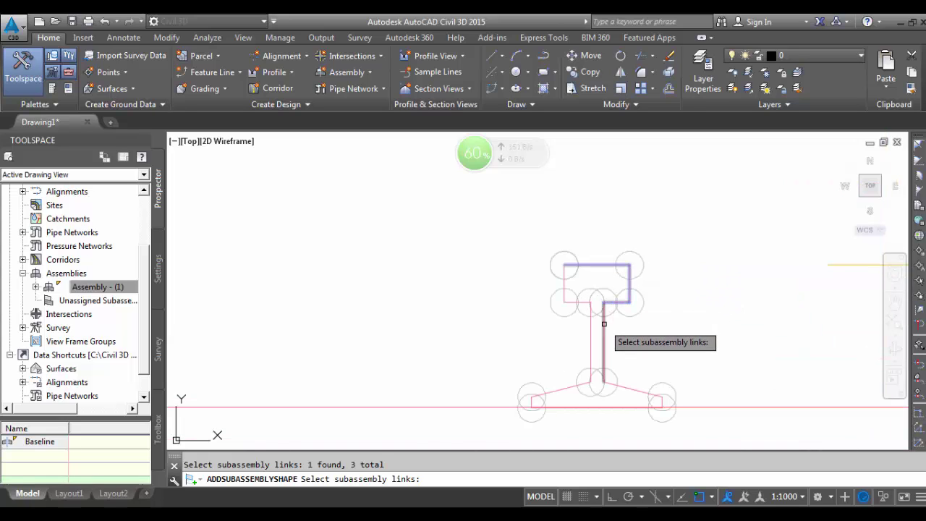
{"action": "left_click", "coordinate": [614, 384]}
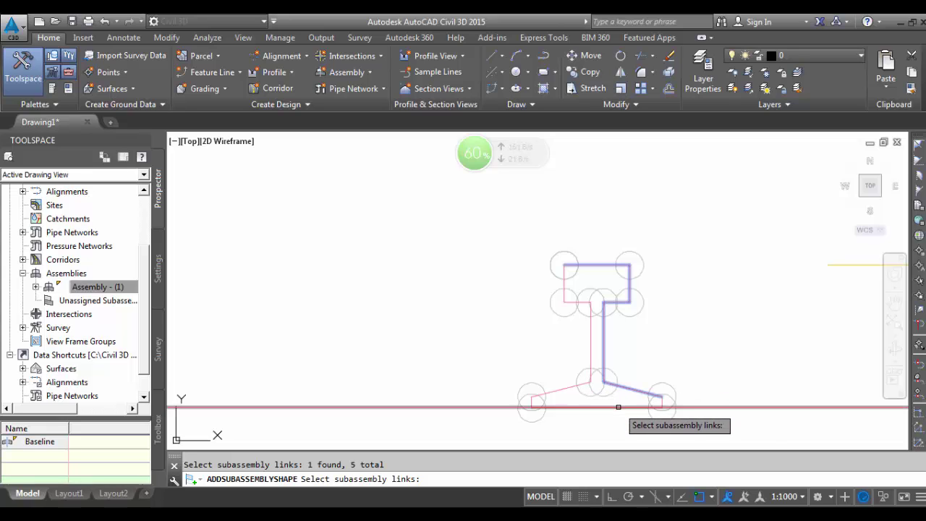
{"action": "scroll", "coordinate": [664, 398], "scroll_direction": "up", "scroll_amount": 4}
{"action": "left_click", "coordinate": [656, 403]}
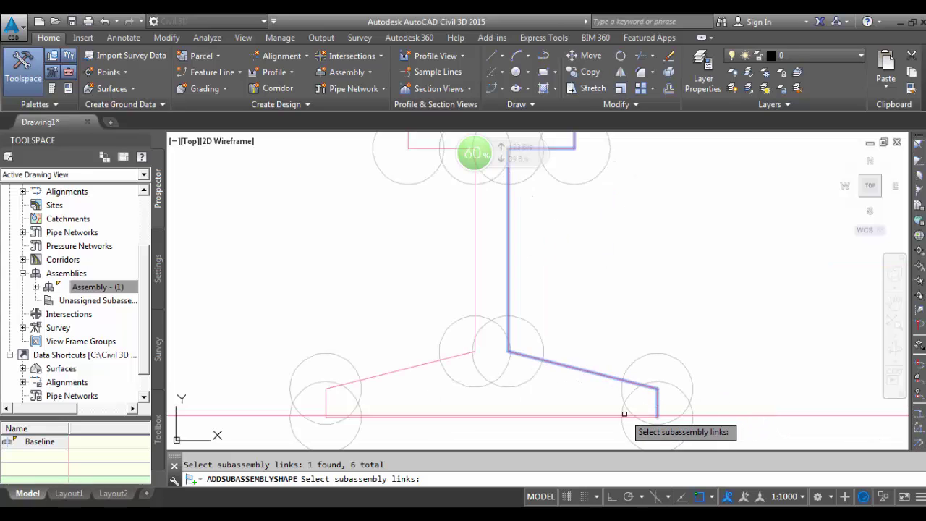
{"action": "left_click", "coordinate": [619, 417]}
{"action": "scroll", "coordinate": [595, 424], "scroll_direction": "up", "scroll_amount": 4}
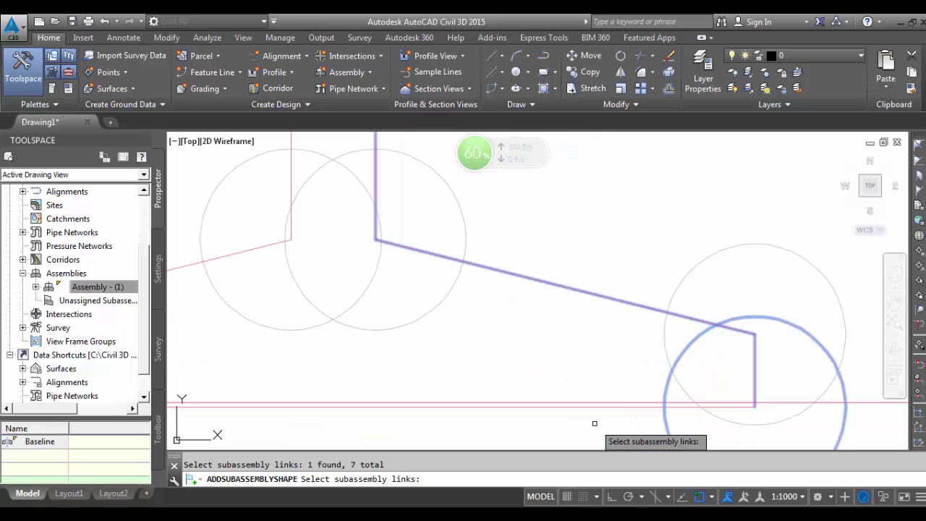
{"action": "left_click", "coordinate": [671, 408]}
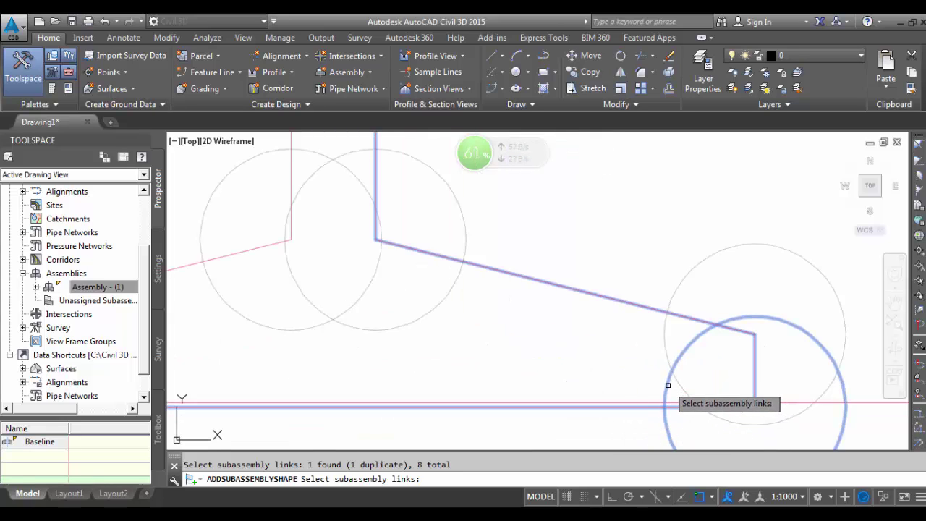
{"action": "key", "text": "Escape"}
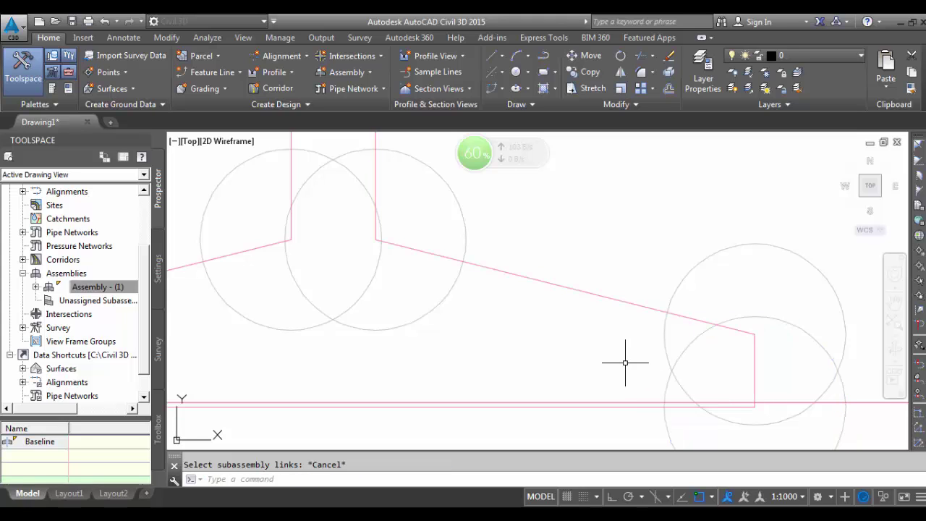
- Try again to build a shape for the left track's inner rail from its head, web and foot links
{"action": "scroll", "coordinate": [586, 340], "scroll_direction": "down", "scroll_amount": 2}
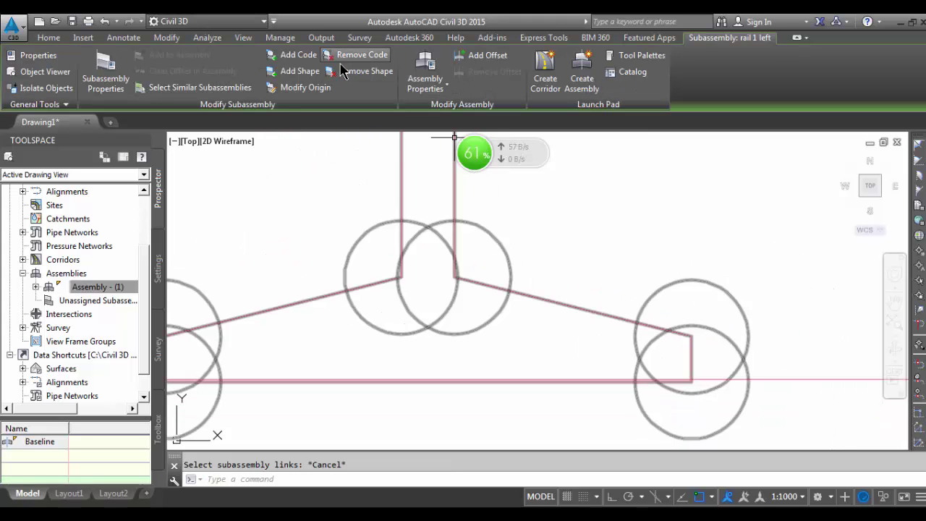
{"action": "left_click", "coordinate": [310, 72]}
{"action": "scroll", "coordinate": [512, 265], "scroll_direction": "down", "scroll_amount": 5}
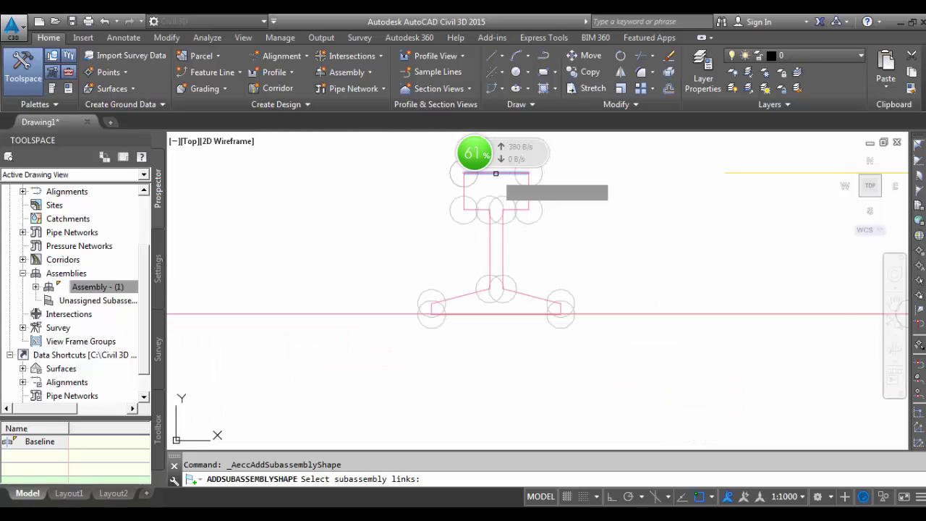
{"action": "left_click", "coordinate": [529, 191]}
{"action": "left_click", "coordinate": [515, 209]}
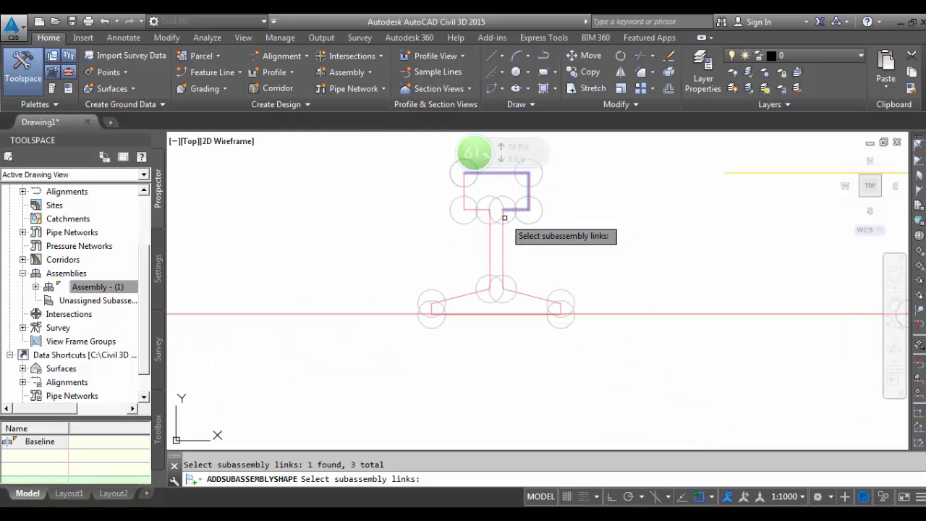
{"action": "left_click", "coordinate": [503, 246]}
{"action": "left_click", "coordinate": [528, 291]}
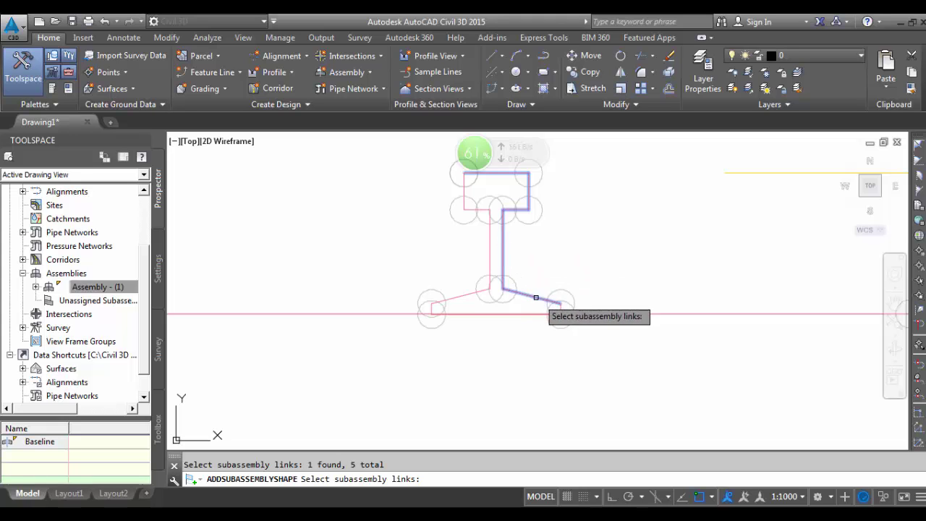
{"action": "scroll", "coordinate": [560, 310], "scroll_direction": "up", "scroll_amount": 4}
{"action": "left_click", "coordinate": [567, 311]}
{"action": "scroll", "coordinate": [477, 323], "scroll_direction": "up", "scroll_amount": 3}
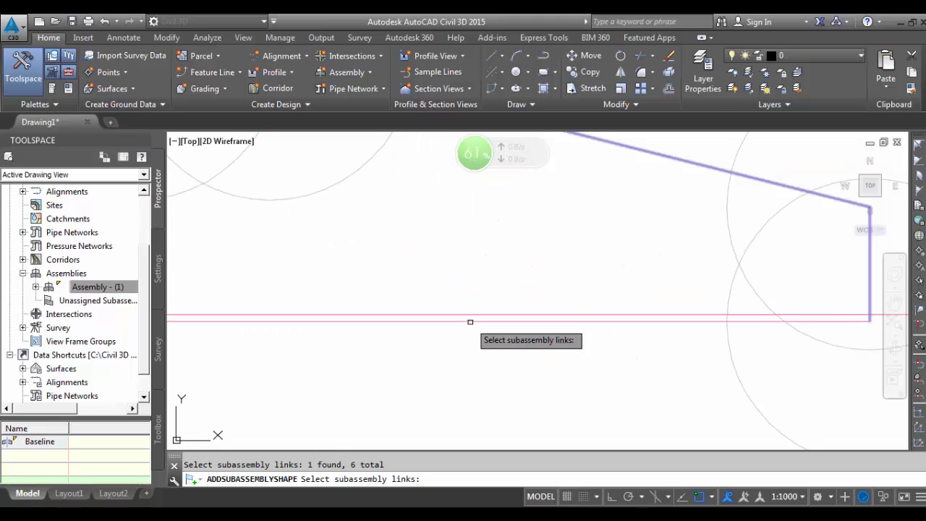
{"action": "left_click", "coordinate": [471, 321]}
{"action": "scroll", "coordinate": [596, 304], "scroll_direction": "down", "scroll_amount": 3}
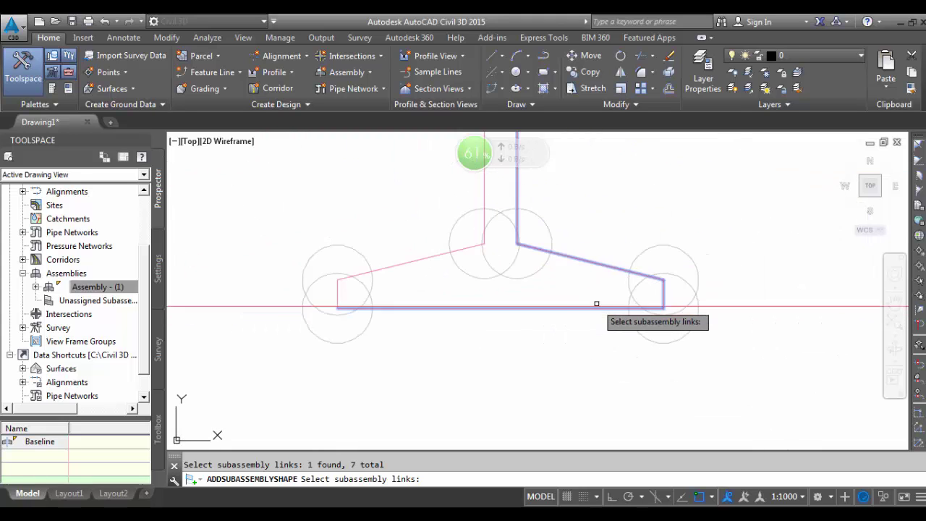
{"action": "left_click", "coordinate": [338, 288]}
{"action": "left_click", "coordinate": [405, 262]}
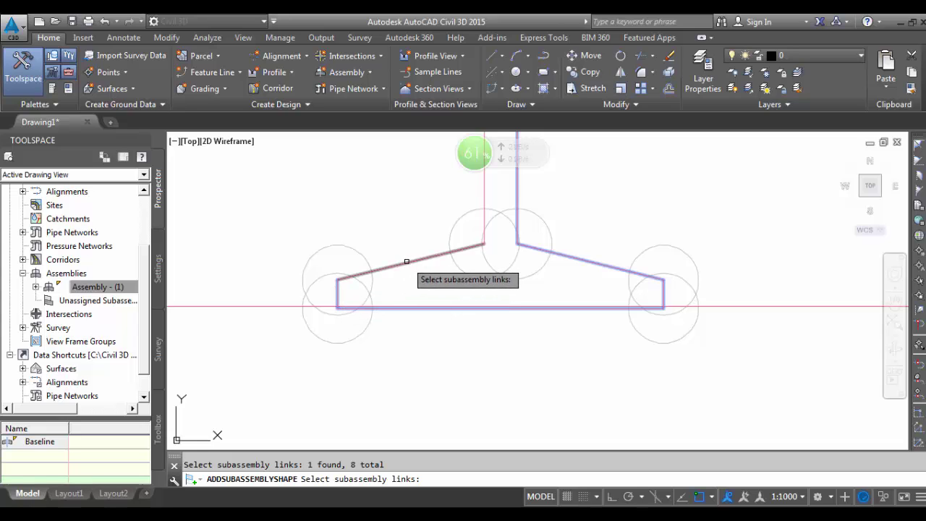
{"action": "scroll", "coordinate": [468, 314], "scroll_direction": "down", "scroll_amount": 3}
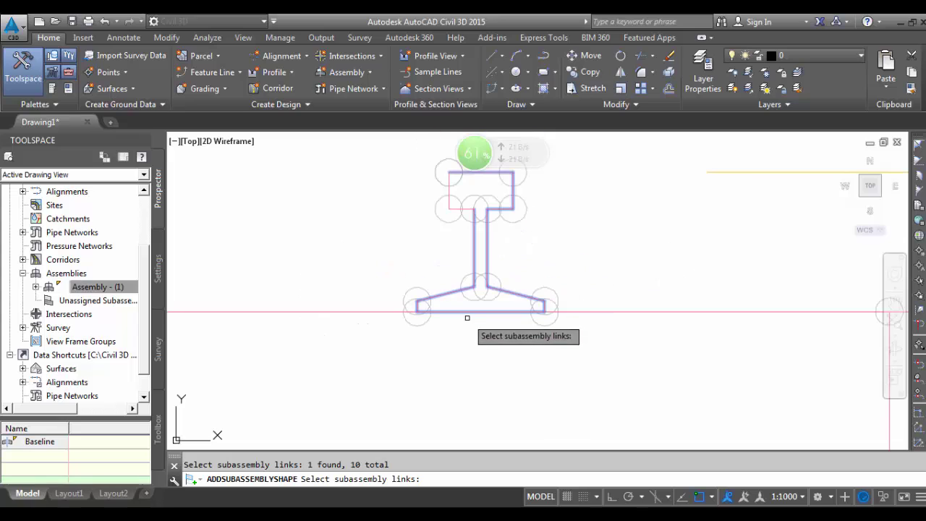
{"action": "left_click", "coordinate": [455, 209]}
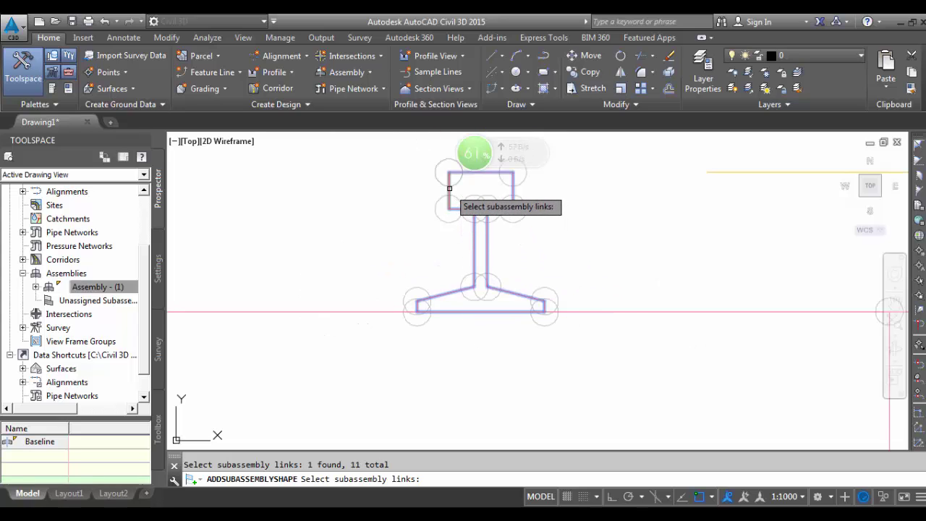
{"action": "left_click", "coordinate": [450, 188]}
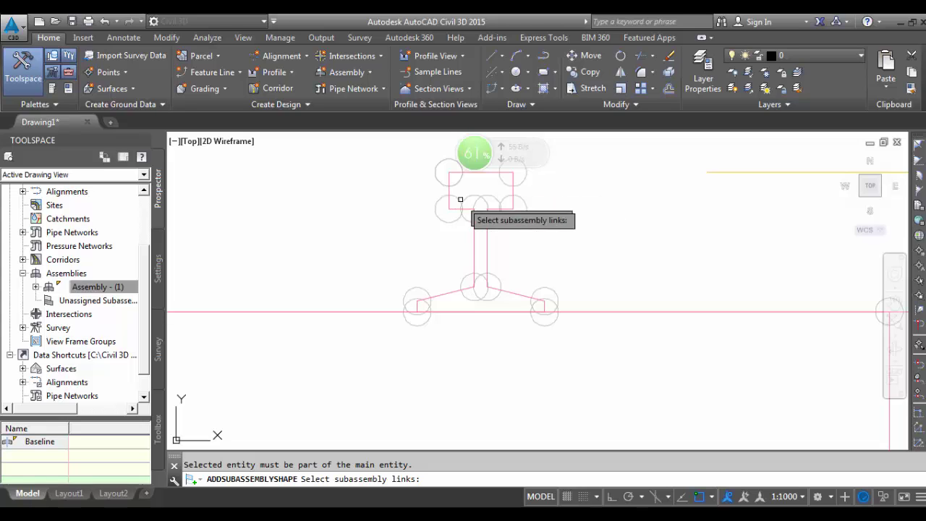
{"action": "scroll", "coordinate": [539, 257], "scroll_direction": "down", "scroll_amount": 5}
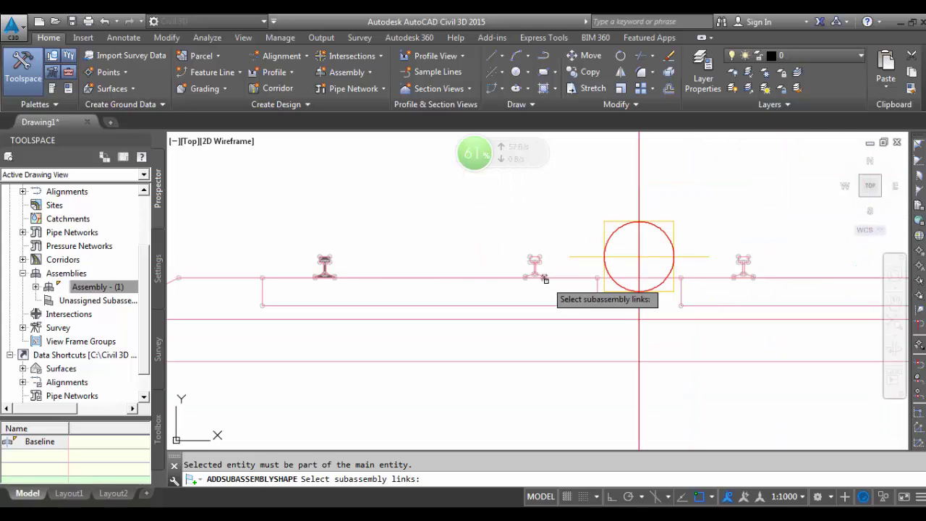
{"action": "key", "text": "Escape"}
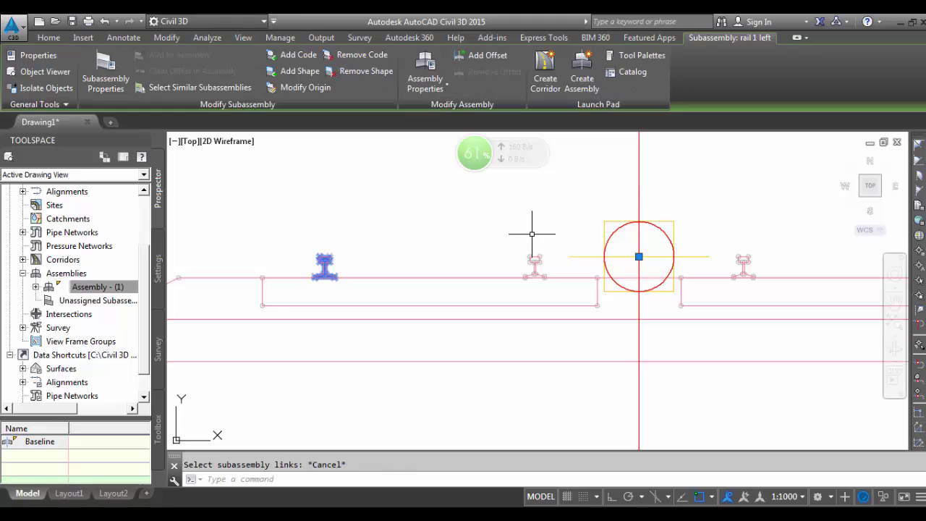
{"action": "key", "text": "Escape"}
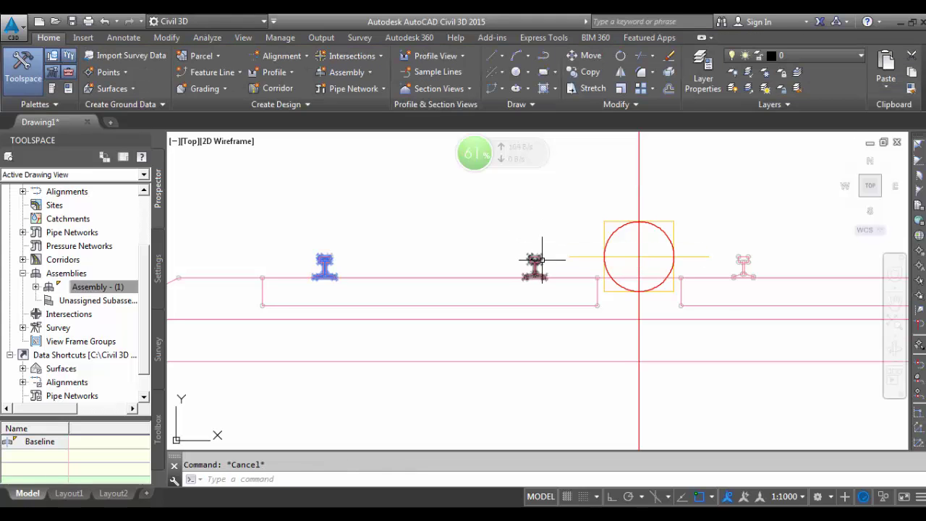
- Select the rail 2 left subassembly and add a shape to it from all the links outlining its head, web and foot
{"action": "scroll", "coordinate": [542, 259], "scroll_direction": "up", "scroll_amount": 5}
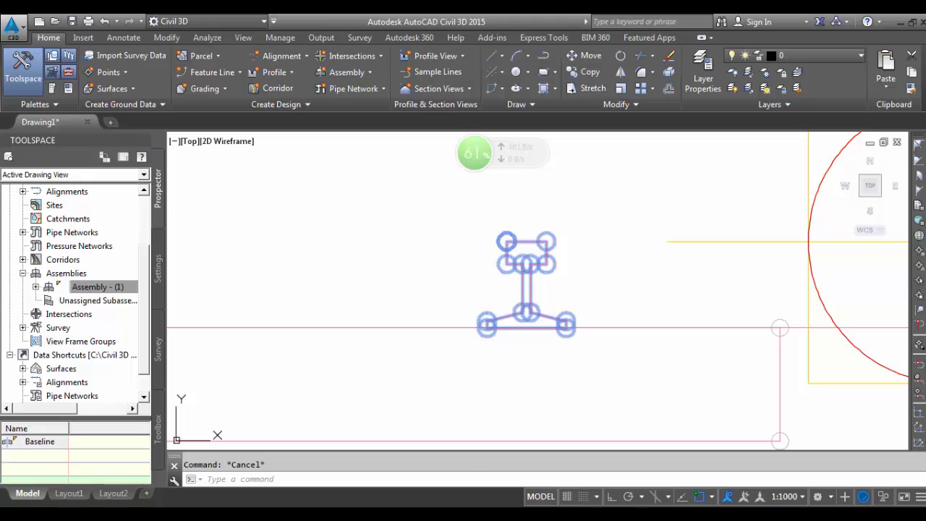
{"action": "left_click", "coordinate": [543, 299]}
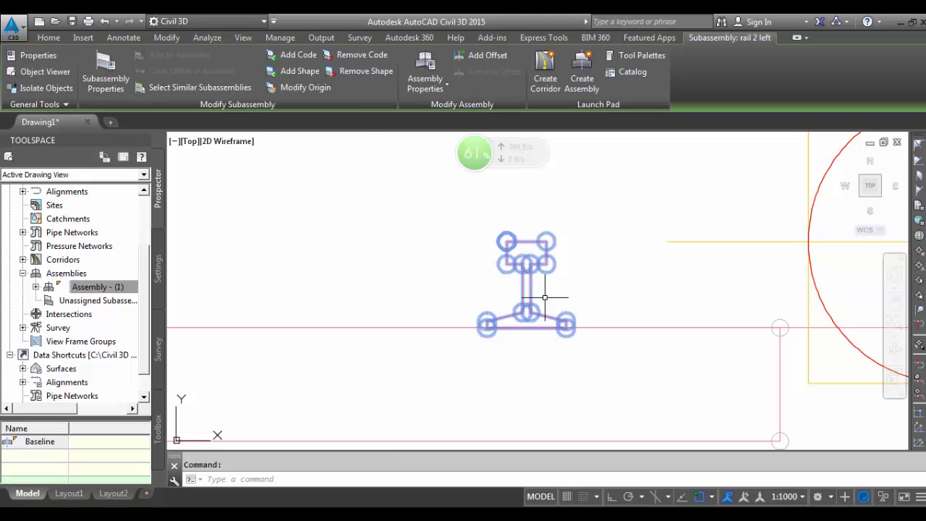
{"action": "left_click", "coordinate": [312, 70]}
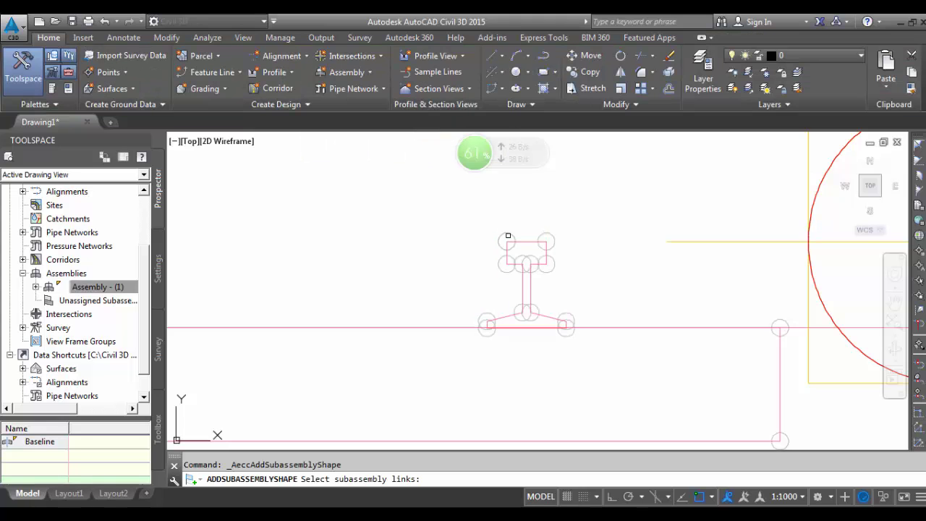
{"action": "scroll", "coordinate": [525, 243], "scroll_direction": "up", "scroll_amount": 4}
{"action": "left_click", "coordinate": [546, 242]}
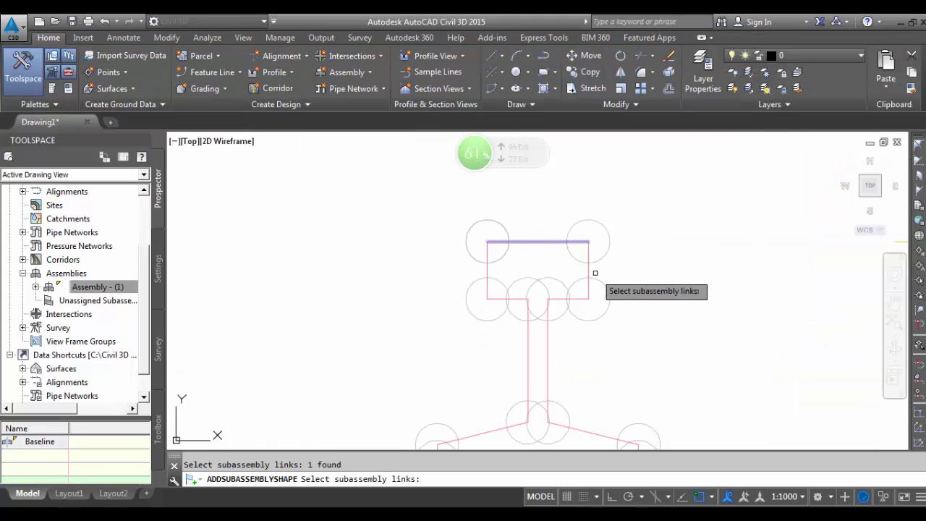
{"action": "left_click", "coordinate": [589, 275]}
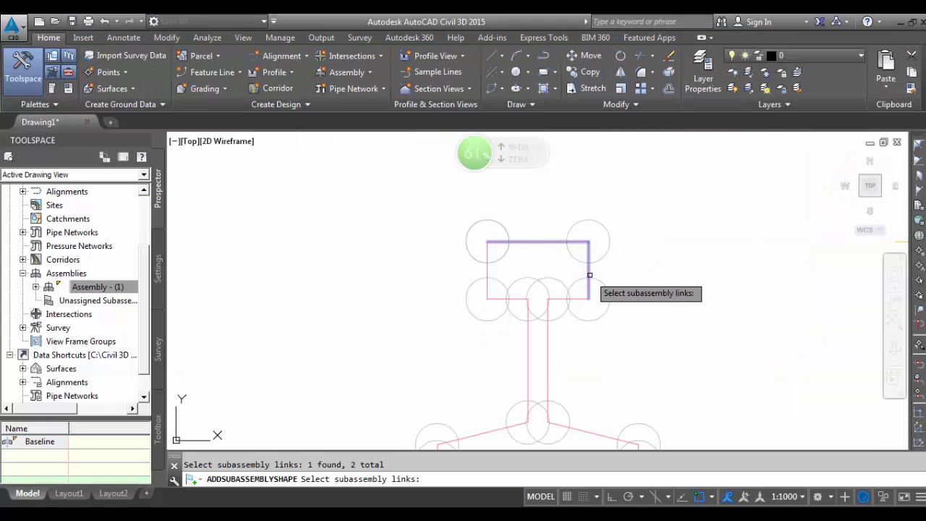
{"action": "left_click", "coordinate": [560, 299]}
{"action": "left_click", "coordinate": [547, 325]}
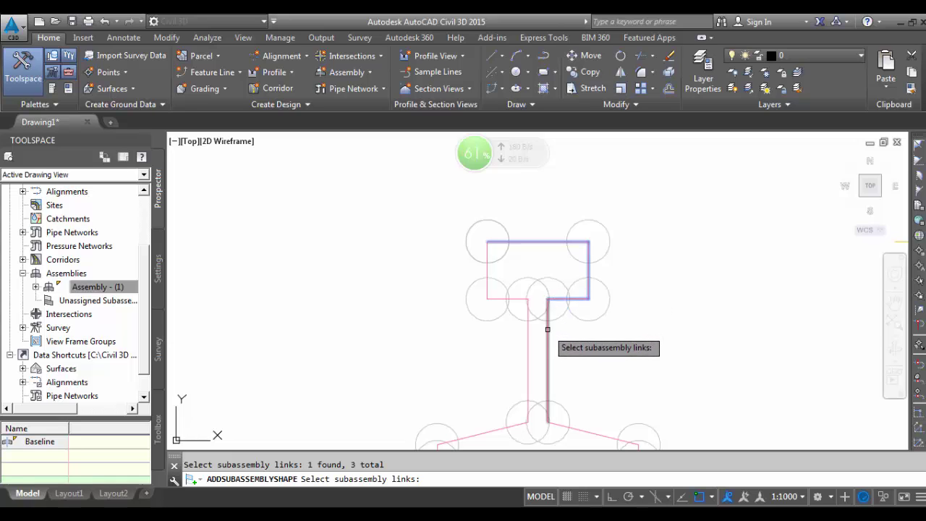
{"action": "scroll", "coordinate": [559, 289], "scroll_direction": "down", "scroll_amount": 4}
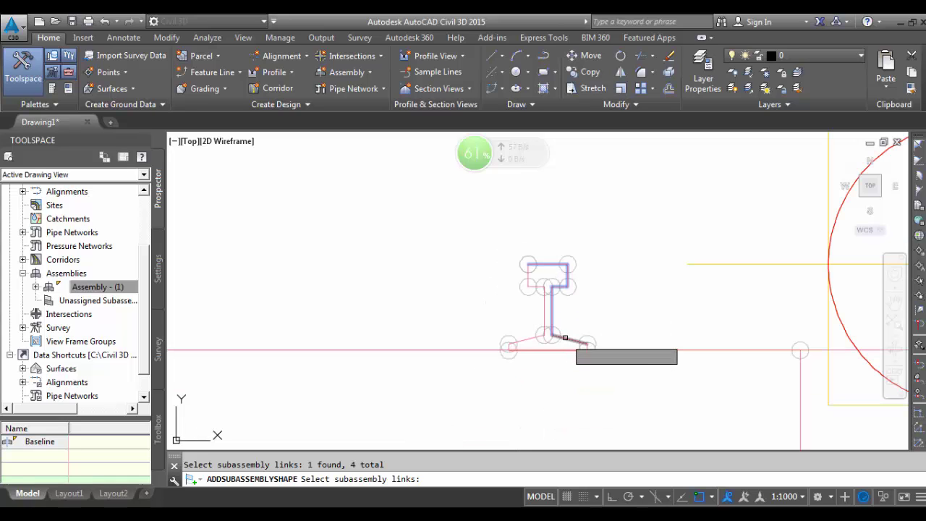
{"action": "left_click", "coordinate": [571, 341]}
{"action": "scroll", "coordinate": [583, 348], "scroll_direction": "up", "scroll_amount": 4}
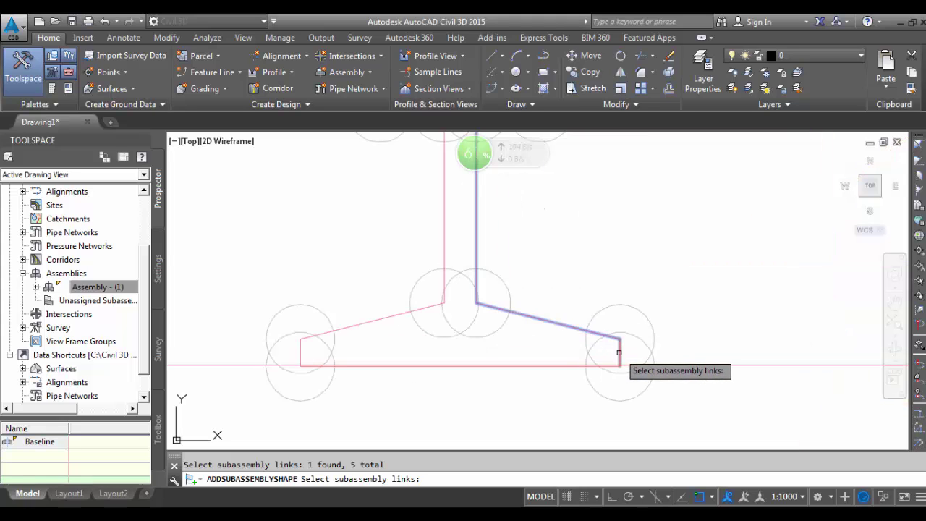
{"action": "left_click", "coordinate": [619, 353]}
{"action": "left_click", "coordinate": [573, 365]}
{"action": "scroll", "coordinate": [573, 364], "scroll_direction": "up", "scroll_amount": 4}
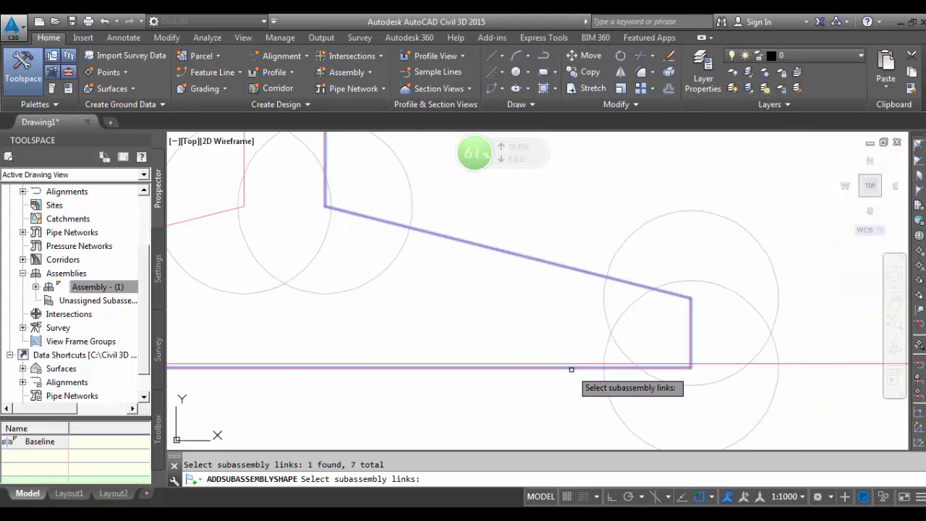
{"action": "scroll", "coordinate": [572, 370], "scroll_direction": "down", "scroll_amount": 4}
{"action": "scroll", "coordinate": [430, 317], "scroll_direction": "up", "scroll_amount": 3}
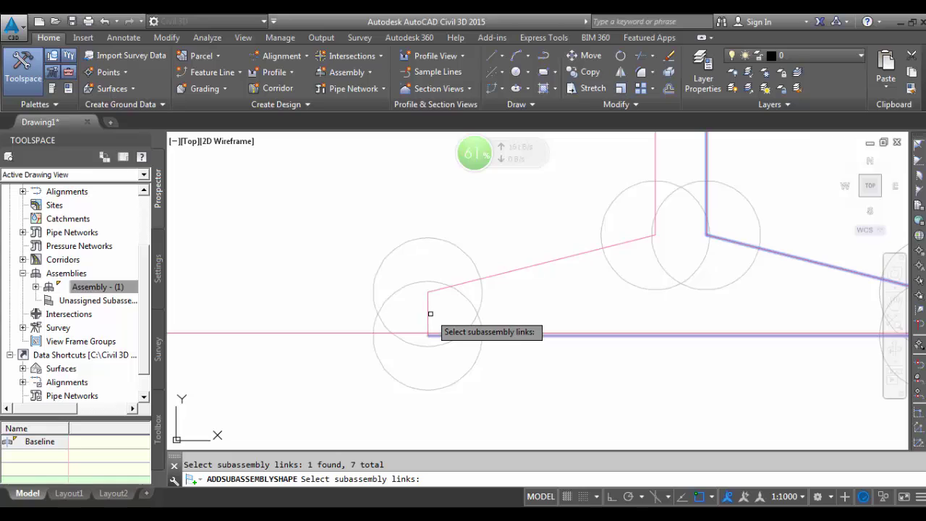
{"action": "left_click", "coordinate": [430, 314]}
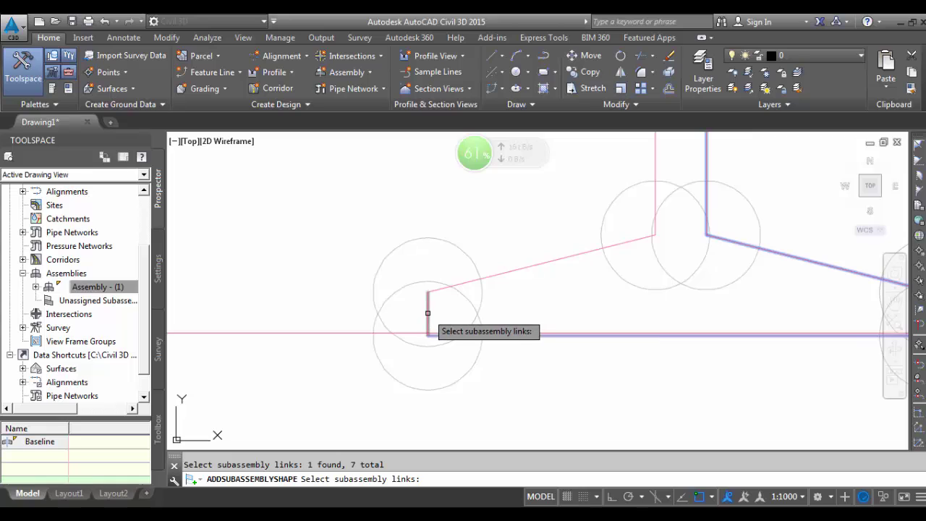
{"action": "left_click", "coordinate": [534, 266]}
{"action": "left_click", "coordinate": [656, 202]}
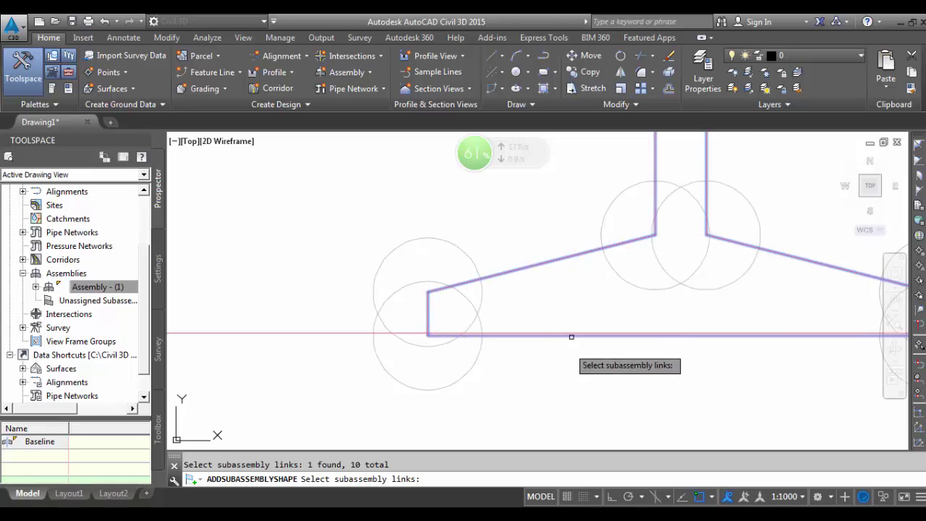
{"action": "scroll", "coordinate": [572, 358], "scroll_direction": "down", "scroll_amount": 3}
{"action": "left_click", "coordinate": [573, 247]}
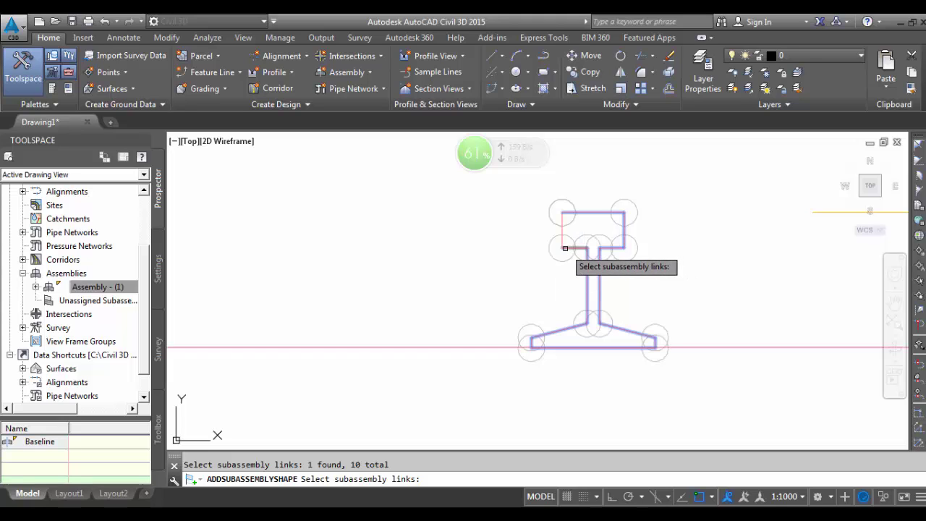
{"action": "left_click", "coordinate": [563, 240]}
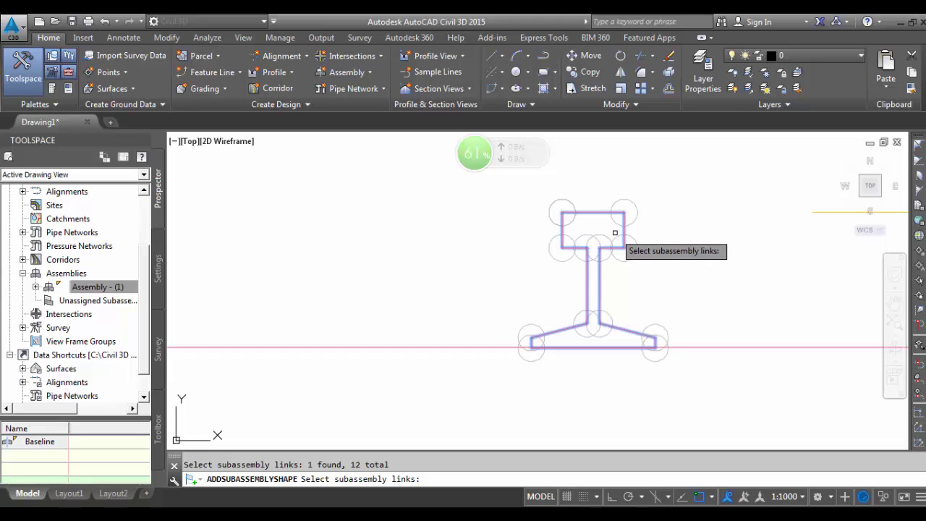
{"action": "key", "text": "Return"}
{"action": "scroll", "coordinate": [483, 258], "scroll_direction": "down", "scroll_amount": 3}
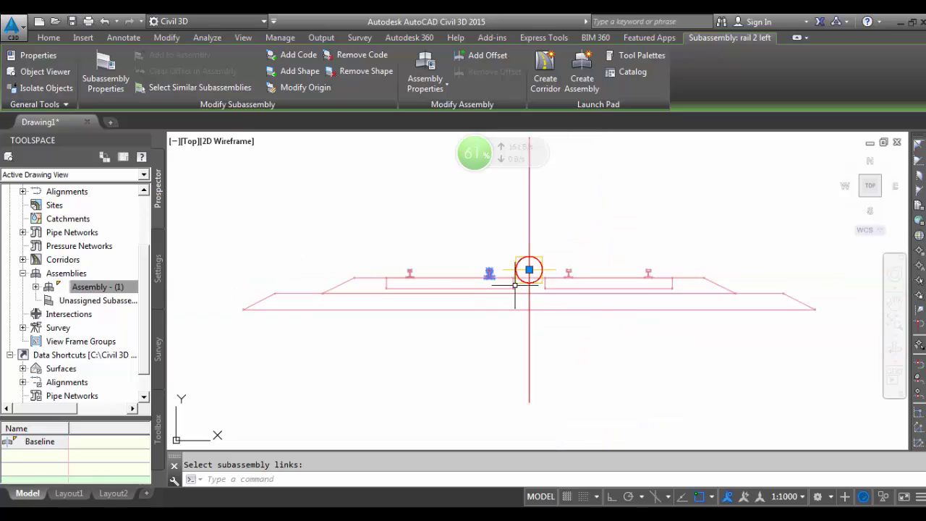
{"action": "key", "text": "Escape"}
{"action": "scroll", "coordinate": [585, 257], "scroll_direction": "up", "scroll_amount": 5}
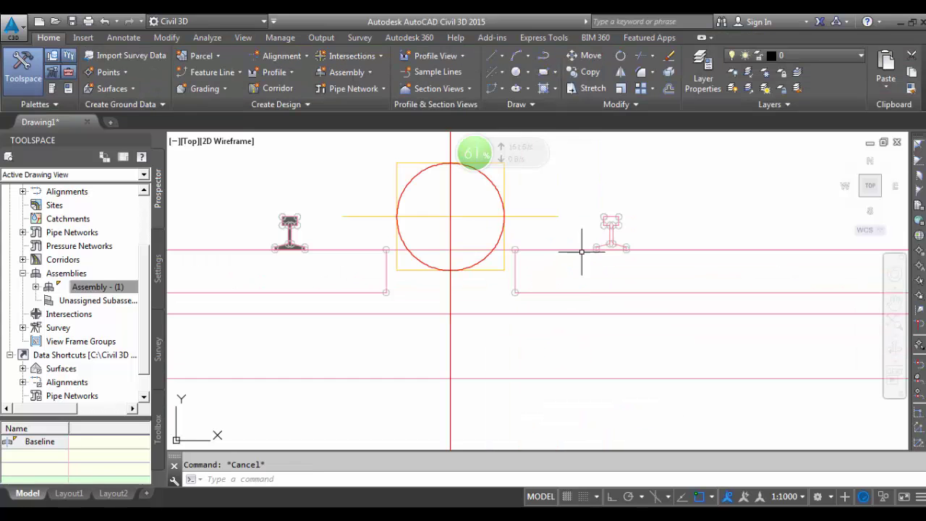
{"action": "left_click", "coordinate": [613, 226]}
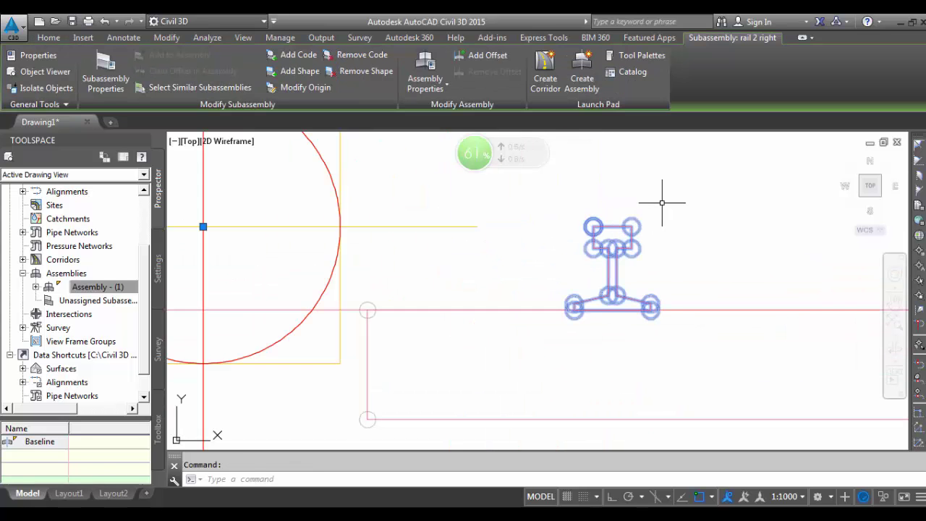
{"action": "key", "text": "Escape"}
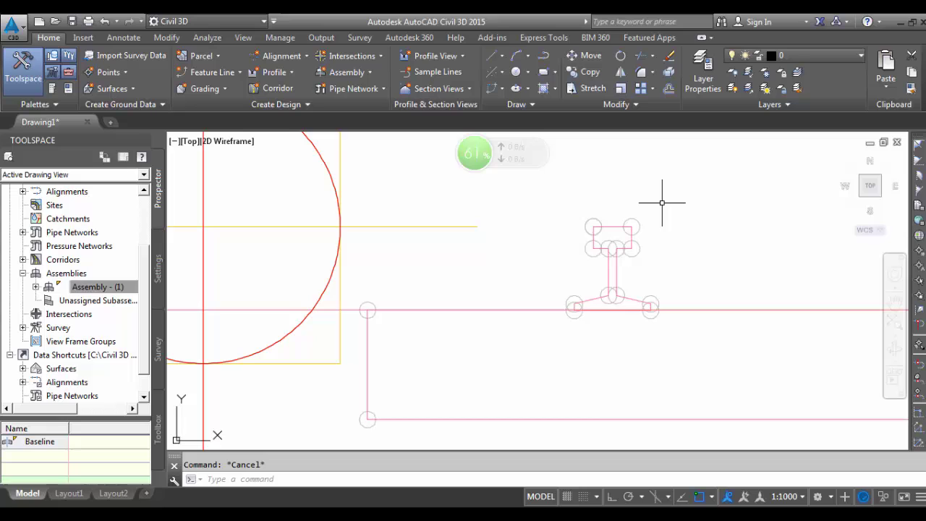
{"action": "left_click", "coordinate": [610, 228]}
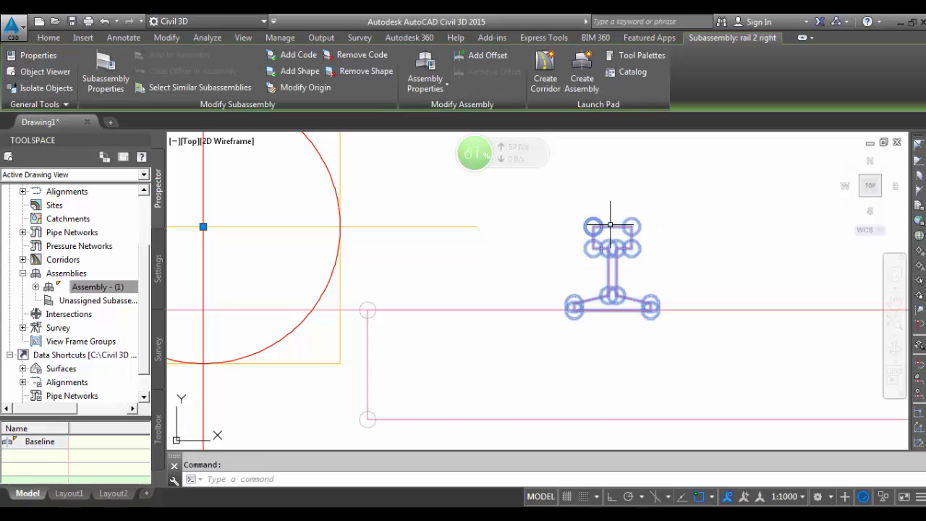
{"action": "left_click", "coordinate": [305, 72]}
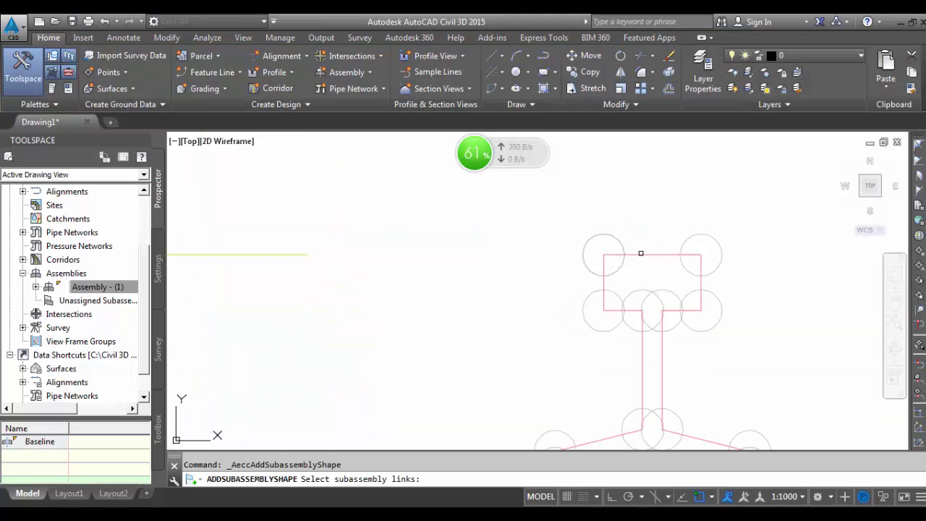
{"action": "left_click", "coordinate": [641, 254]}
{"action": "left_click", "coordinate": [699, 275]}
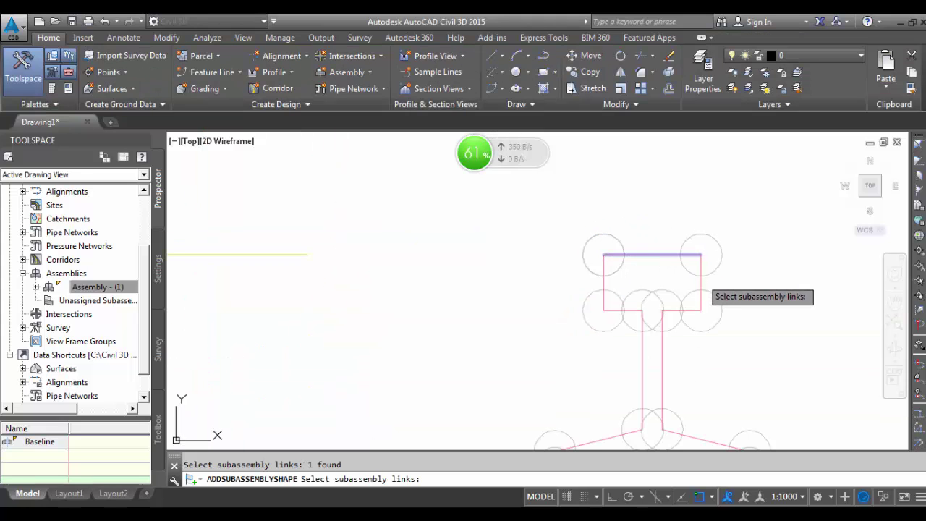
{"action": "left_click", "coordinate": [673, 311]}
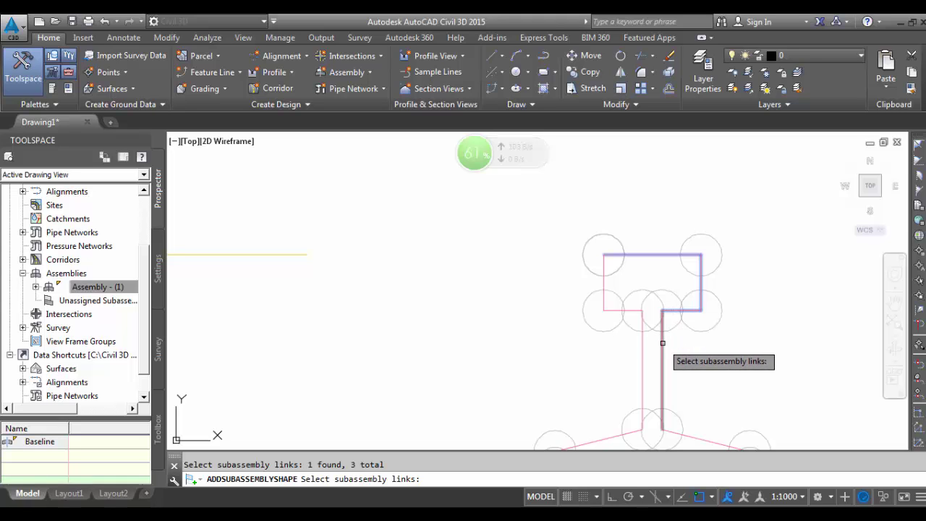
{"action": "left_click", "coordinate": [663, 343]}
{"action": "scroll", "coordinate": [627, 209], "scroll_direction": "down", "scroll_amount": 4}
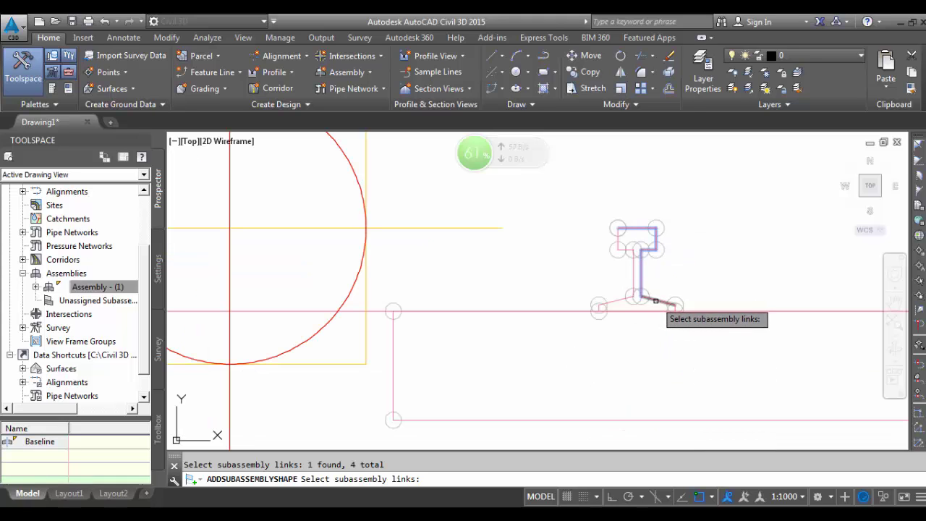
{"action": "left_click", "coordinate": [656, 301]}
{"action": "scroll", "coordinate": [679, 304], "scroll_direction": "up", "scroll_amount": 5}
{"action": "left_click", "coordinate": [681, 300]}
{"action": "scroll", "coordinate": [627, 317], "scroll_direction": "up", "scroll_amount": 1}
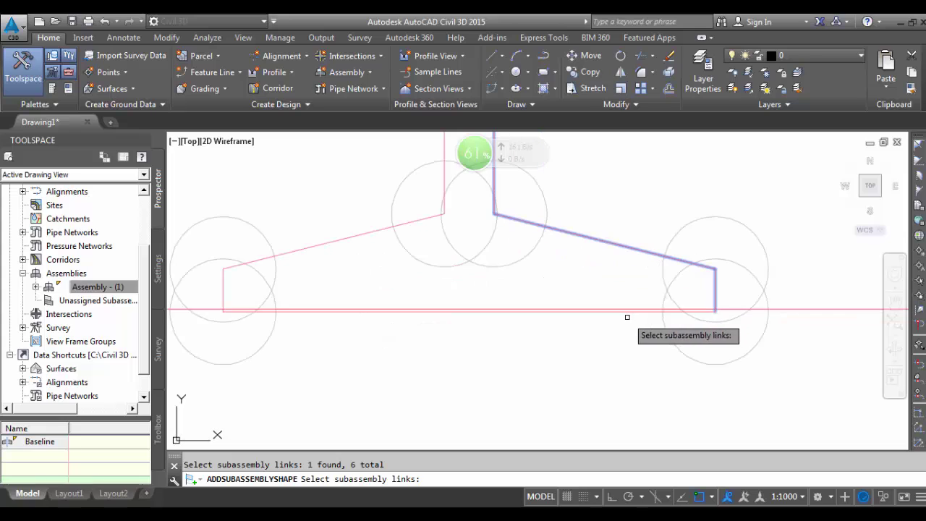
{"action": "left_click", "coordinate": [627, 317]}
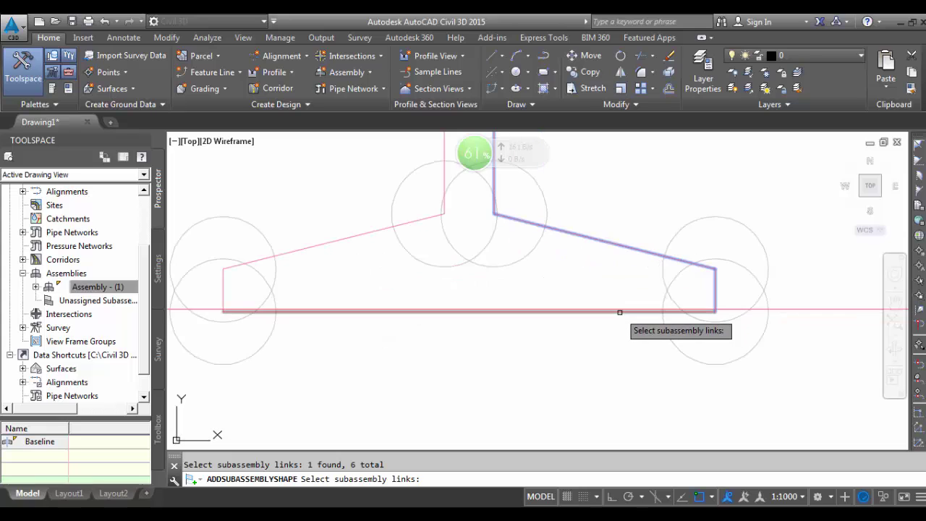
{"action": "left_click", "coordinate": [224, 284]}
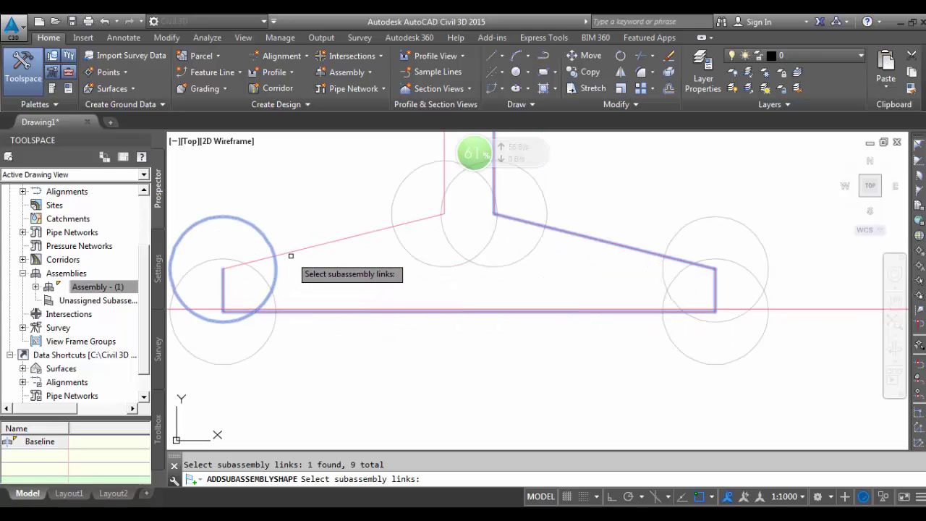
{"action": "key", "text": "Escape"}
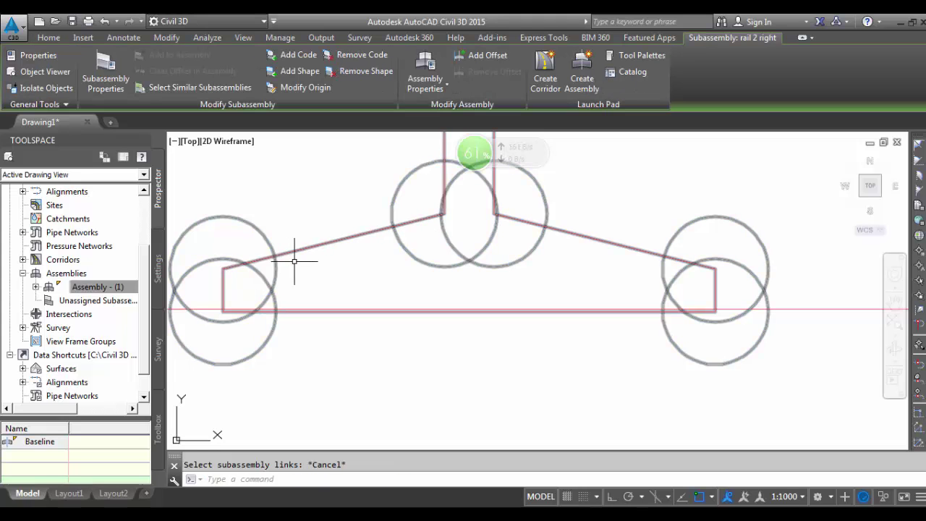
- Add a shape to the rail 2 right subassembly from all the links outlining its head, web and foot
{"action": "scroll", "coordinate": [479, 303], "scroll_direction": "down", "scroll_amount": 3}
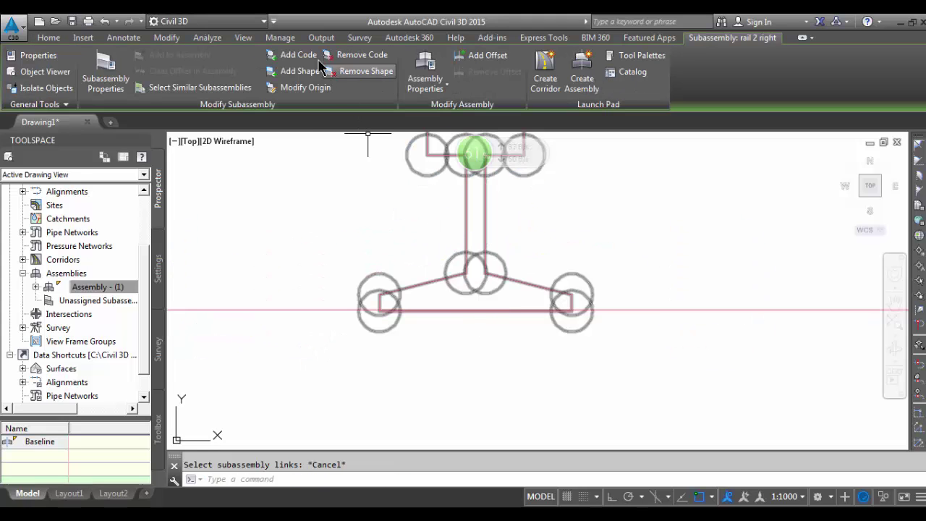
{"action": "left_click", "coordinate": [297, 72]}
{"action": "scroll", "coordinate": [499, 170], "scroll_direction": "up", "scroll_amount": 4}
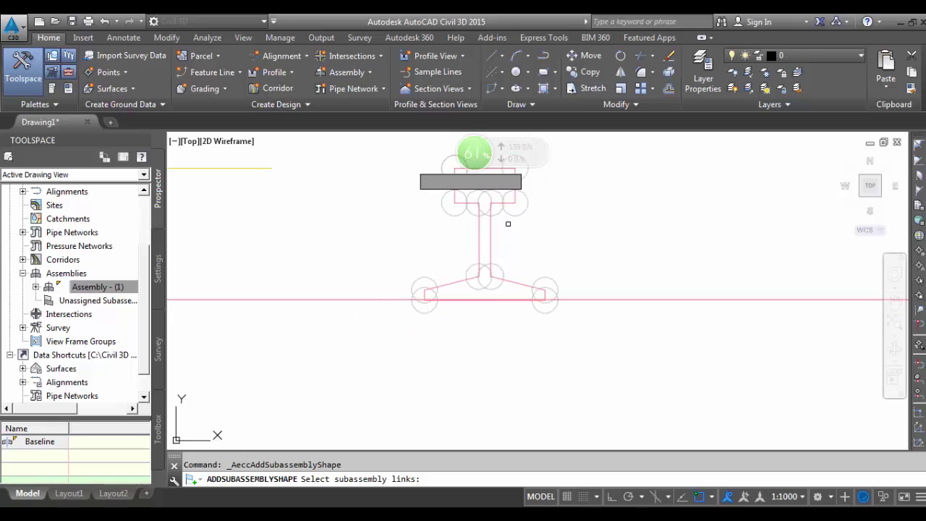
{"action": "left_click", "coordinate": [456, 182]}
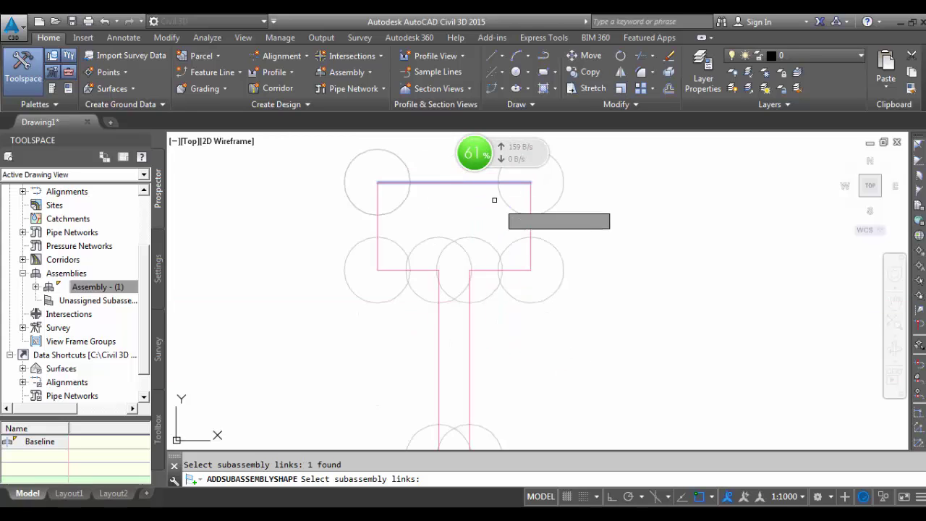
{"action": "left_click", "coordinate": [532, 221]}
{"action": "left_click", "coordinate": [482, 270]}
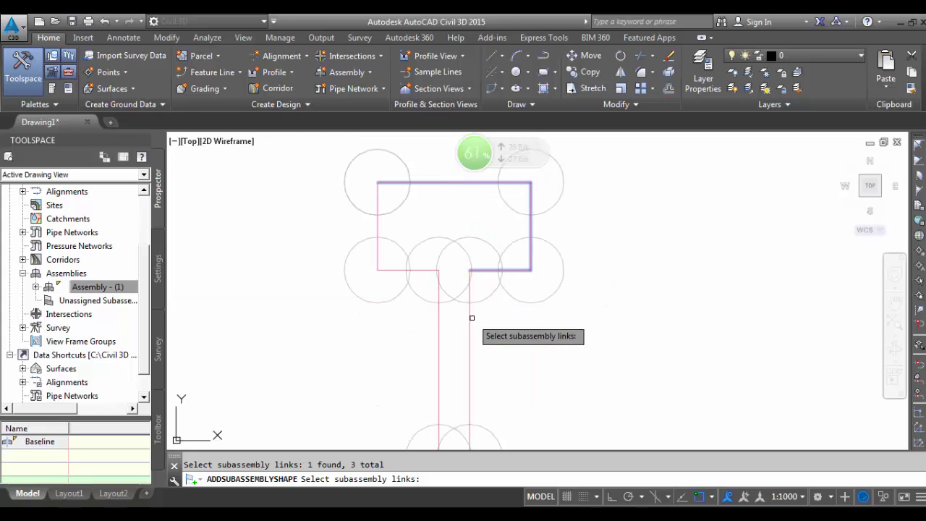
{"action": "left_click", "coordinate": [469, 318]}
{"action": "scroll", "coordinate": [484, 267], "scroll_direction": "down", "scroll_amount": 3}
{"action": "scroll", "coordinate": [485, 329], "scroll_direction": "up", "scroll_amount": 3}
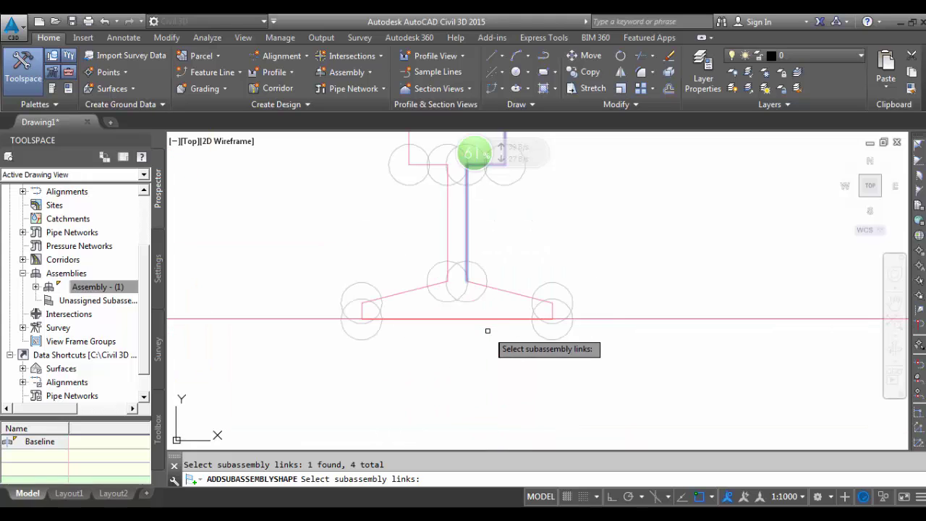
{"action": "left_click", "coordinate": [503, 291]}
{"action": "scroll", "coordinate": [543, 319], "scroll_direction": "up", "scroll_amount": 3}
{"action": "left_click", "coordinate": [577, 290]}
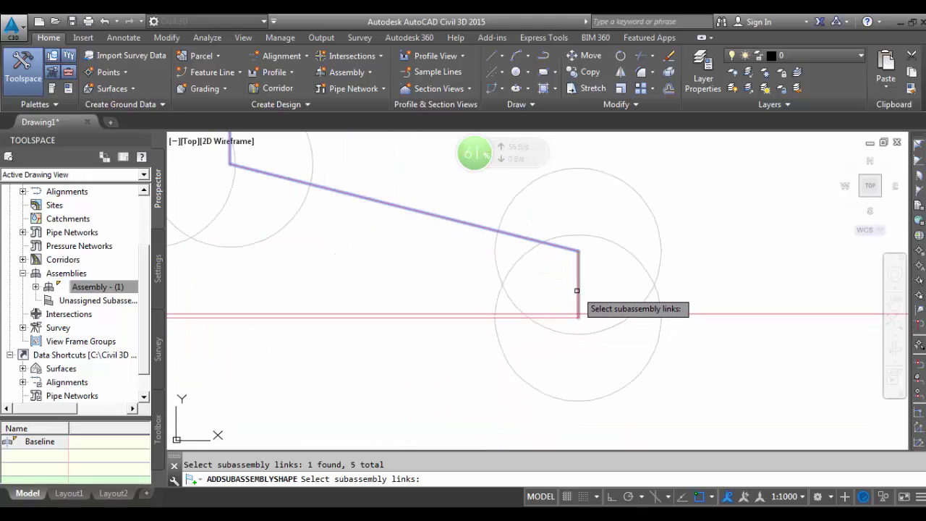
{"action": "left_click", "coordinate": [485, 317]}
{"action": "scroll", "coordinate": [492, 312], "scroll_direction": "down", "scroll_amount": 3}
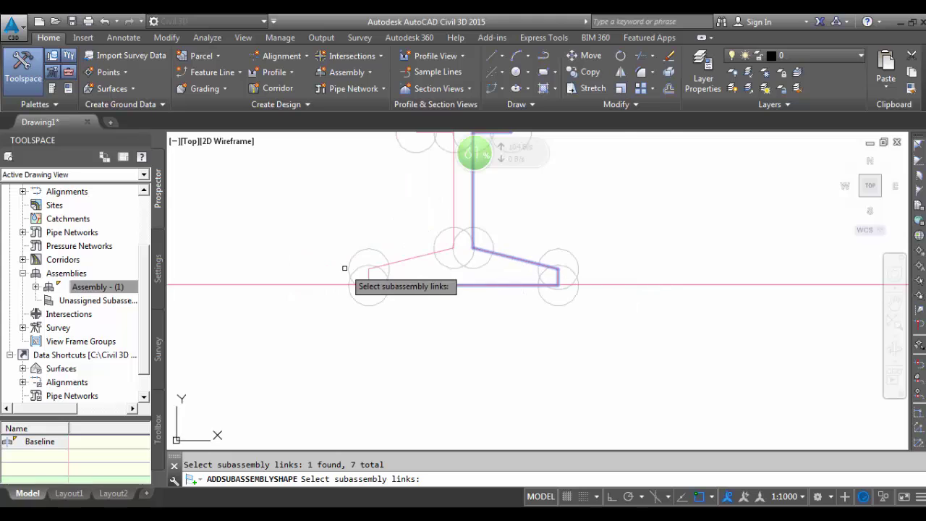
{"action": "scroll", "coordinate": [406, 286], "scroll_direction": "up", "scroll_amount": 3}
{"action": "left_click", "coordinate": [406, 289]}
{"action": "left_click", "coordinate": [468, 253]}
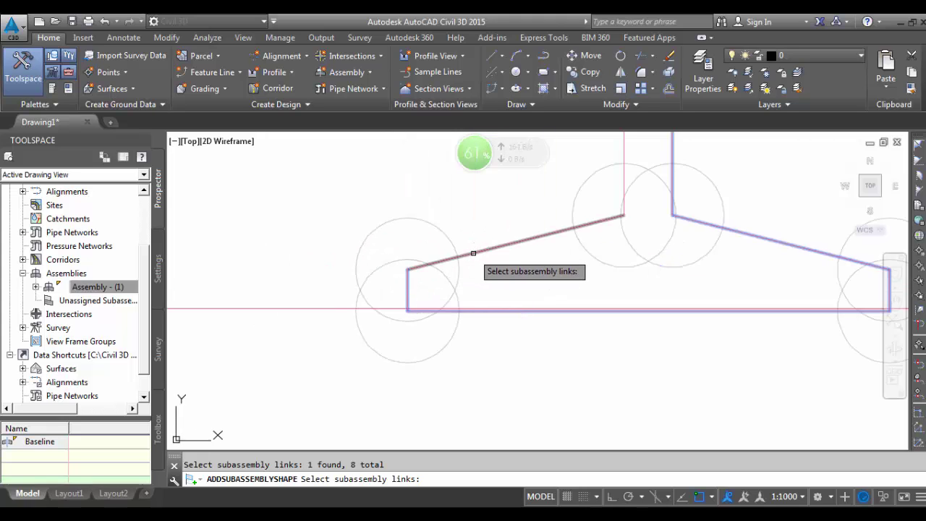
{"action": "left_click", "coordinate": [621, 174]}
{"action": "scroll", "coordinate": [601, 188], "scroll_direction": "down", "scroll_amount": 5}
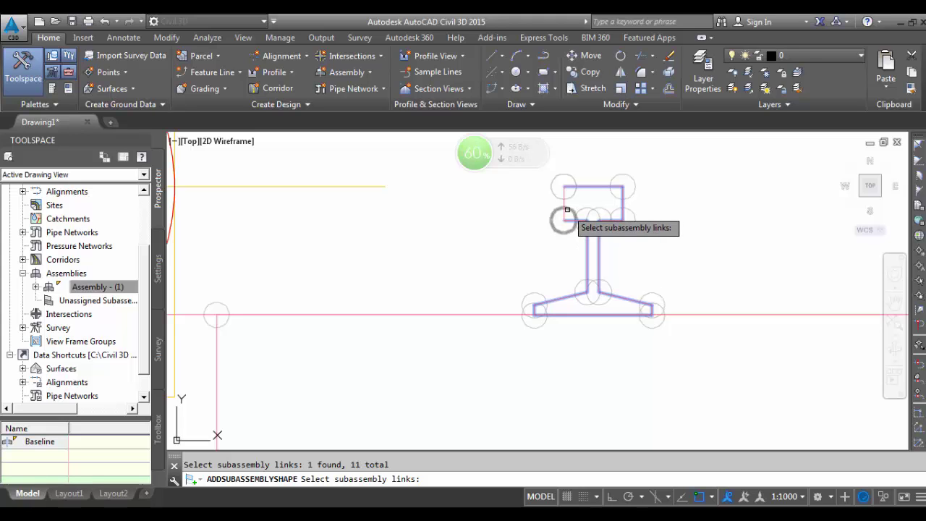
{"action": "key", "text": "Return"}
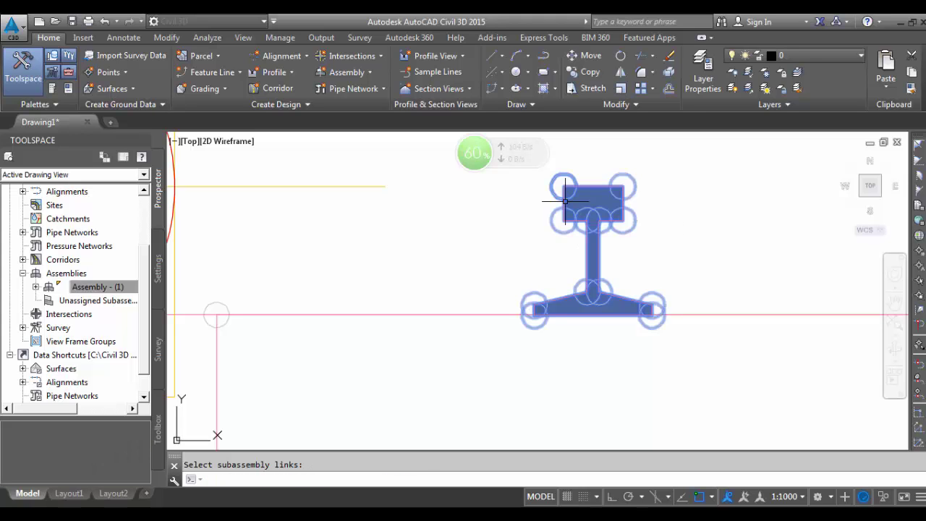
{"action": "scroll", "coordinate": [434, 264], "scroll_direction": "down", "scroll_amount": 8}
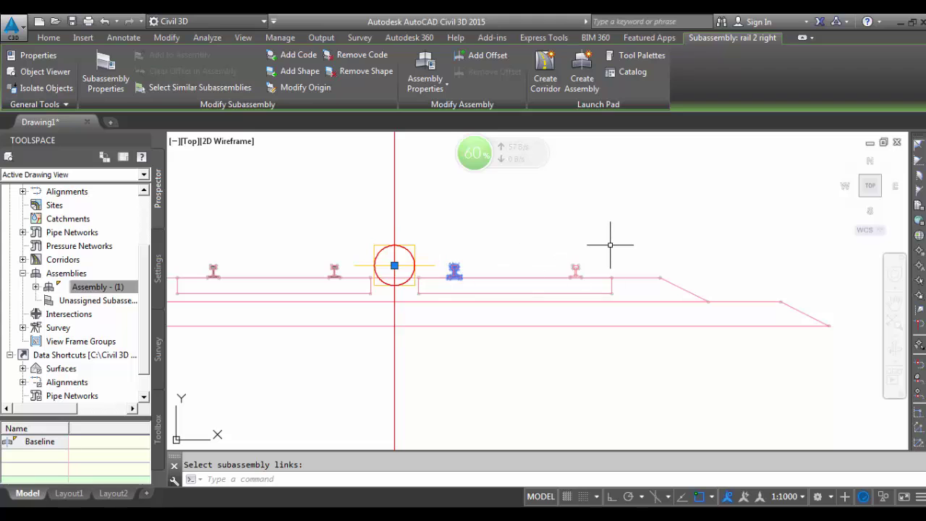
{"action": "key", "text": "Escape"}
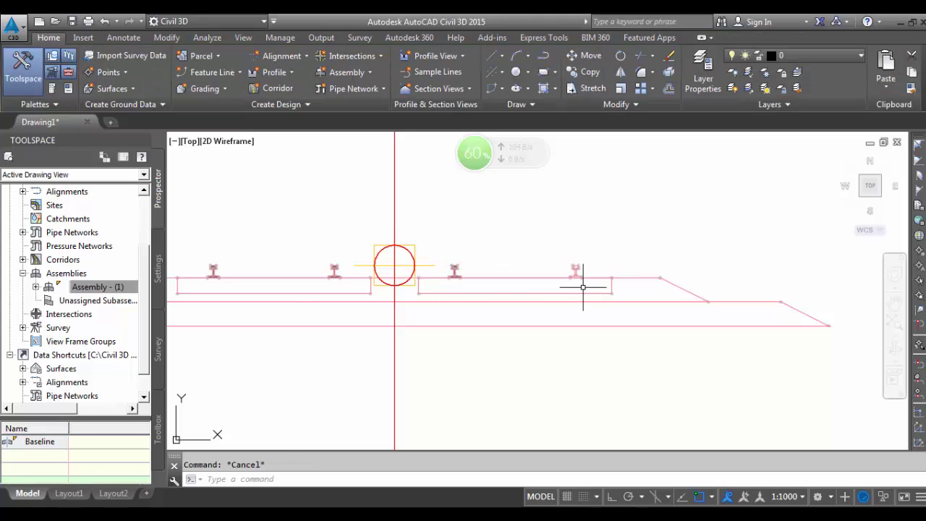
{"action": "scroll", "coordinate": [583, 287], "scroll_direction": "up", "scroll_amount": 6}
{"action": "left_click", "coordinate": [570, 268]}
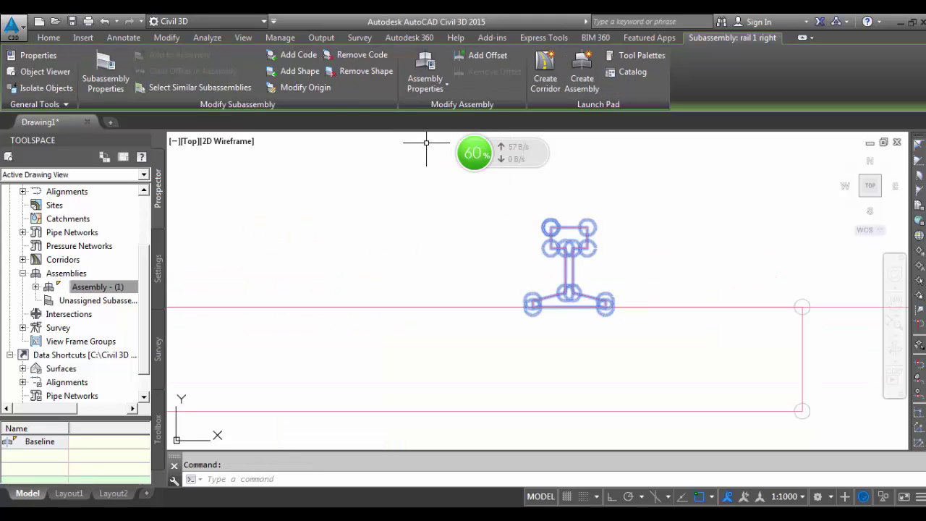
{"action": "left_click", "coordinate": [300, 71]}
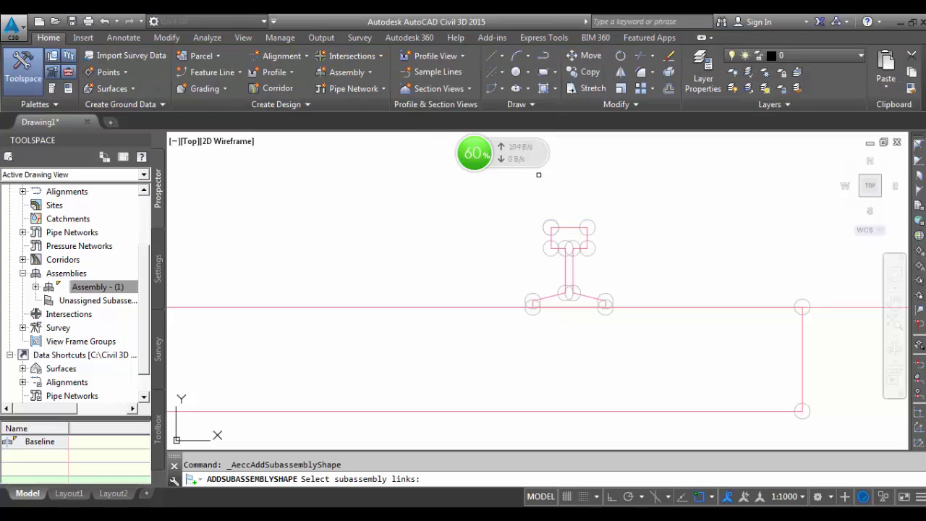
{"action": "left_click", "coordinate": [571, 227]}
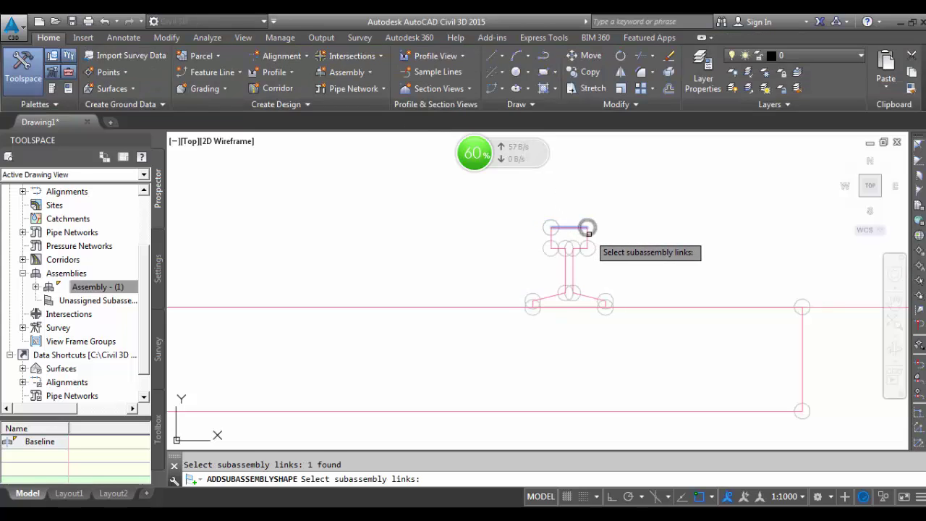
{"action": "left_click", "coordinate": [586, 238]}
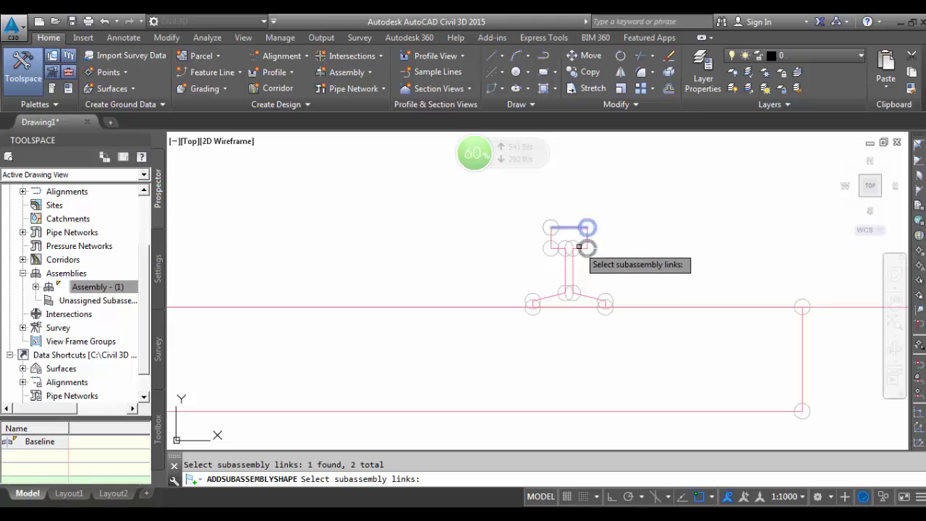
{"action": "scroll", "coordinate": [590, 235], "scroll_direction": "up", "scroll_amount": 2}
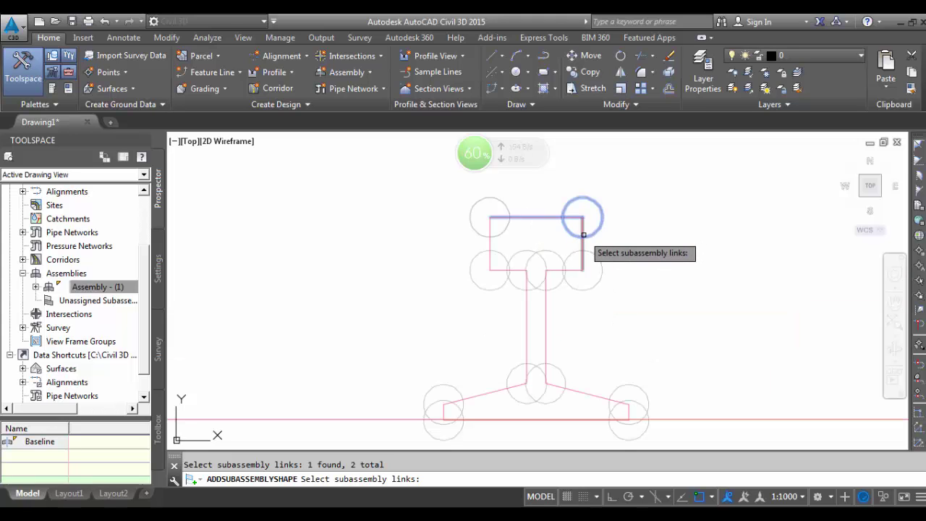
{"action": "key", "text": "Escape"}
{"action": "key", "text": "Escape"}
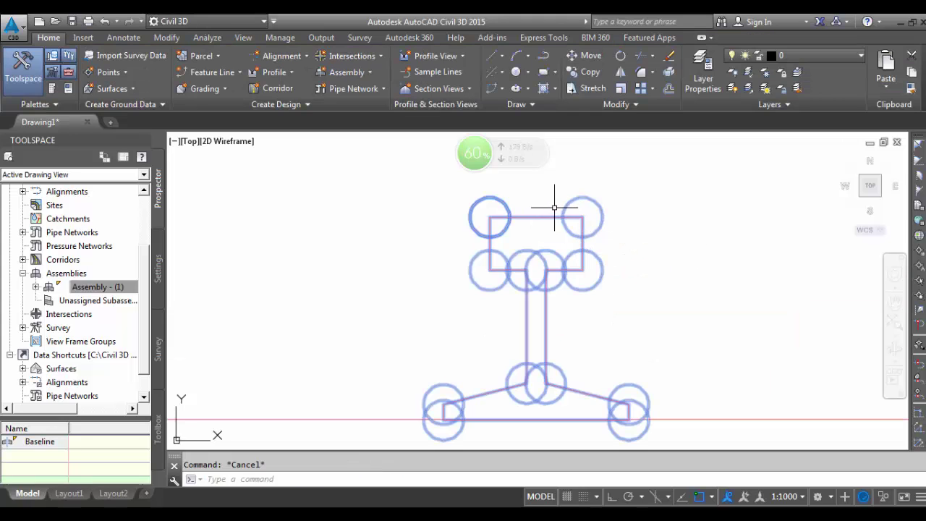
- Add a shape to the rail 1 right subassembly from all the links outlining its head, web and foot
{"action": "left_click", "coordinate": [553, 217]}
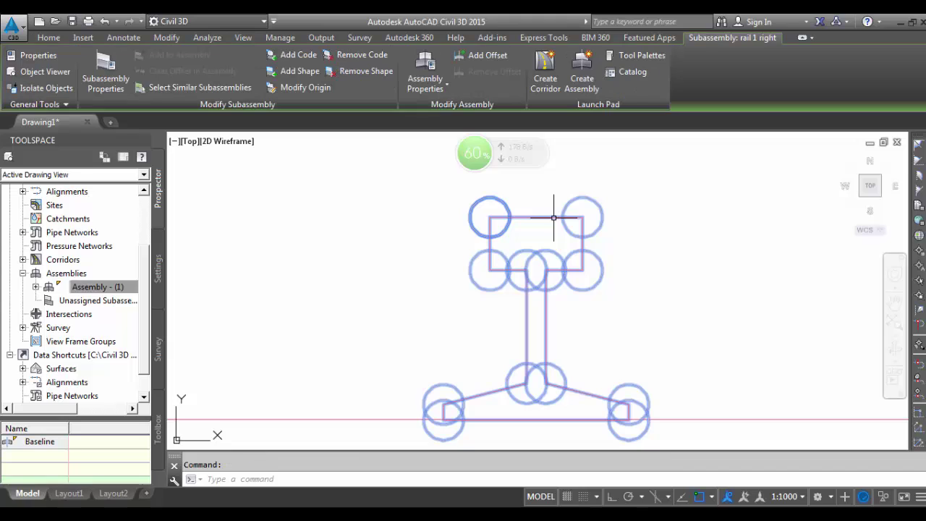
{"action": "left_click", "coordinate": [286, 71]}
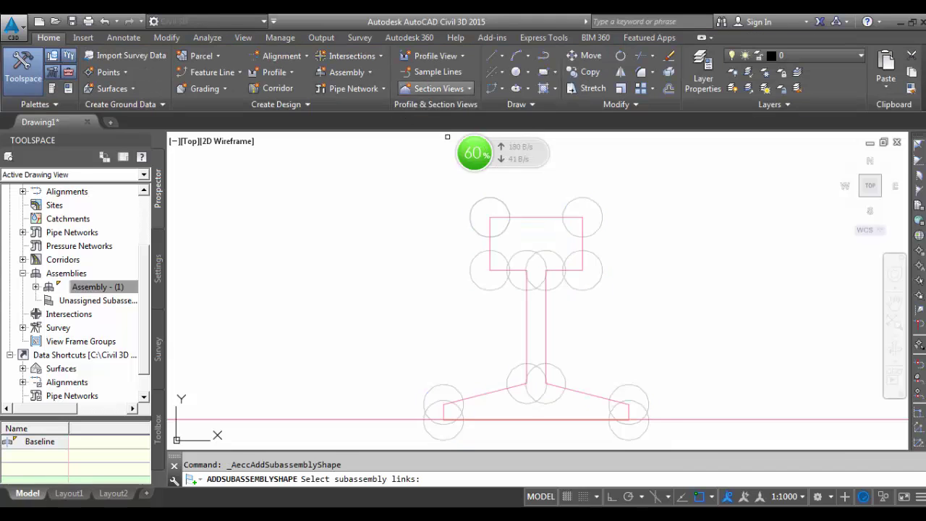
{"action": "left_click", "coordinate": [544, 217]}
{"action": "left_click", "coordinate": [583, 246]}
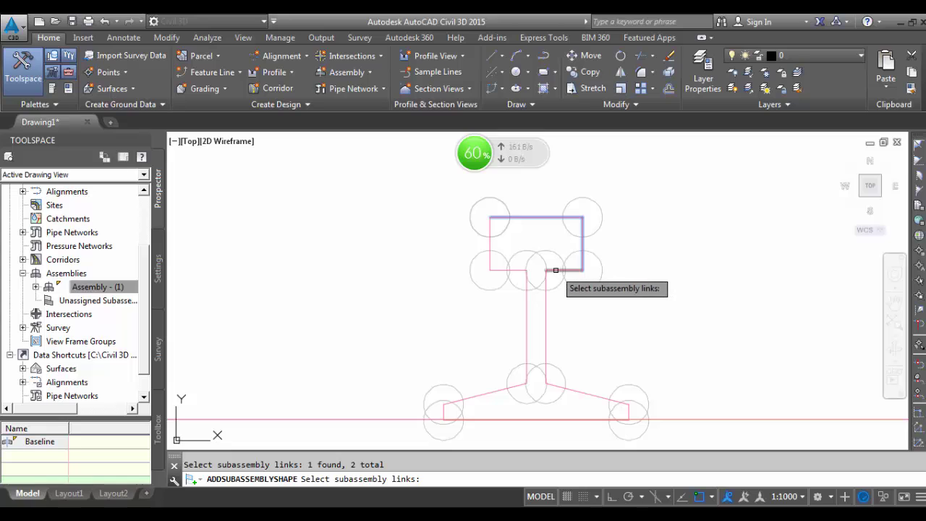
{"action": "left_click", "coordinate": [556, 269]}
{"action": "left_click", "coordinate": [547, 300]}
{"action": "scroll", "coordinate": [613, 240], "scroll_direction": "down", "scroll_amount": 4}
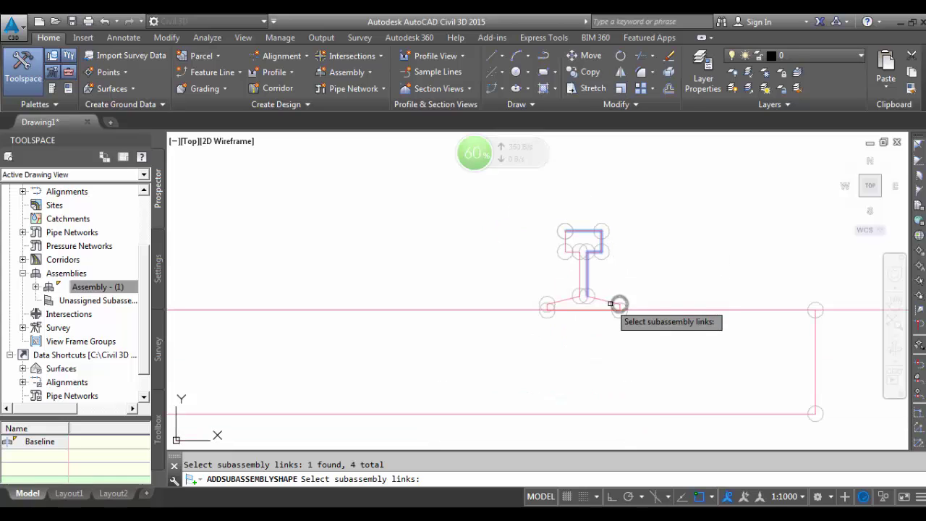
{"action": "scroll", "coordinate": [604, 301], "scroll_direction": "up", "scroll_amount": 4}
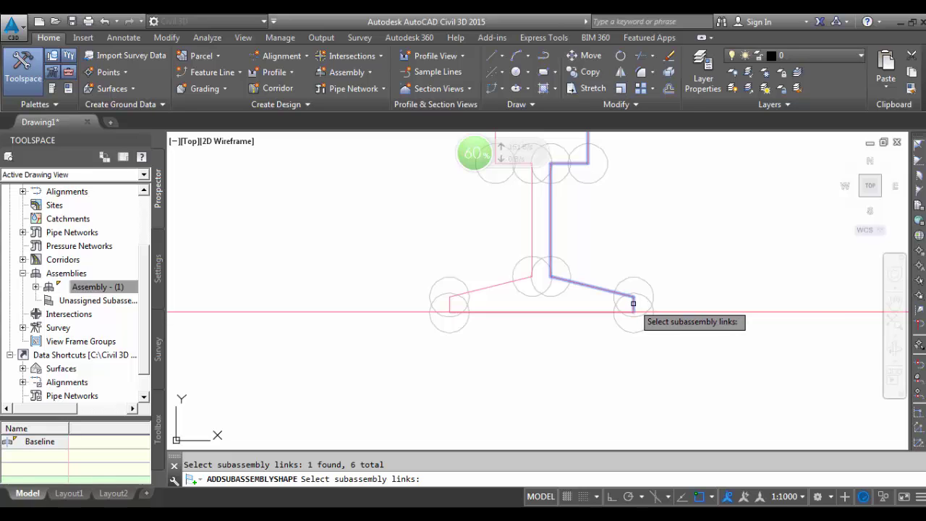
{"action": "scroll", "coordinate": [590, 313], "scroll_direction": "up", "scroll_amount": 4}
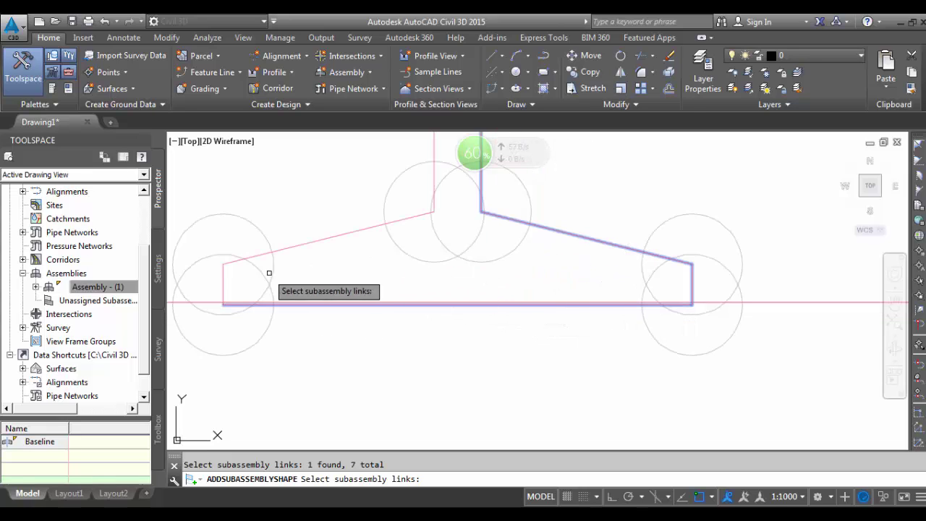
{"action": "left_click", "coordinate": [319, 241]}
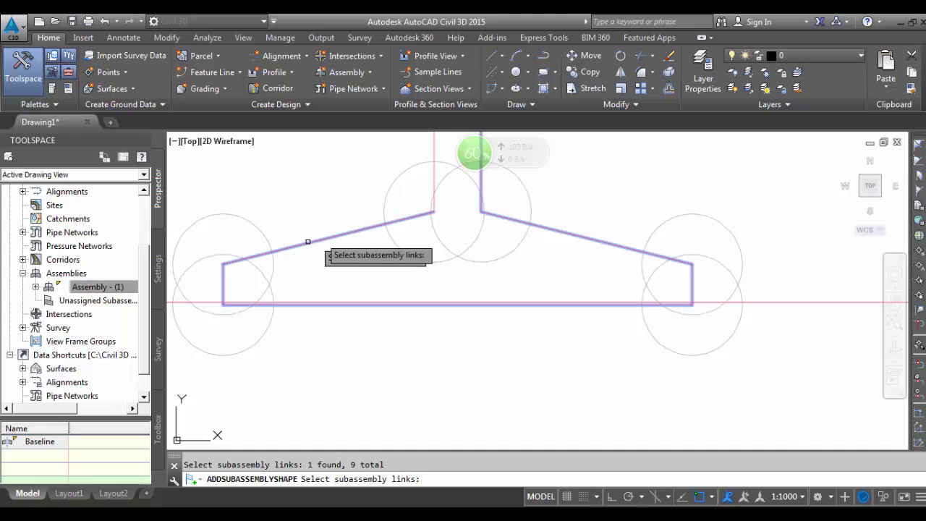
{"action": "left_click", "coordinate": [433, 180]}
{"action": "scroll", "coordinate": [428, 290], "scroll_direction": "down", "scroll_amount": 4}
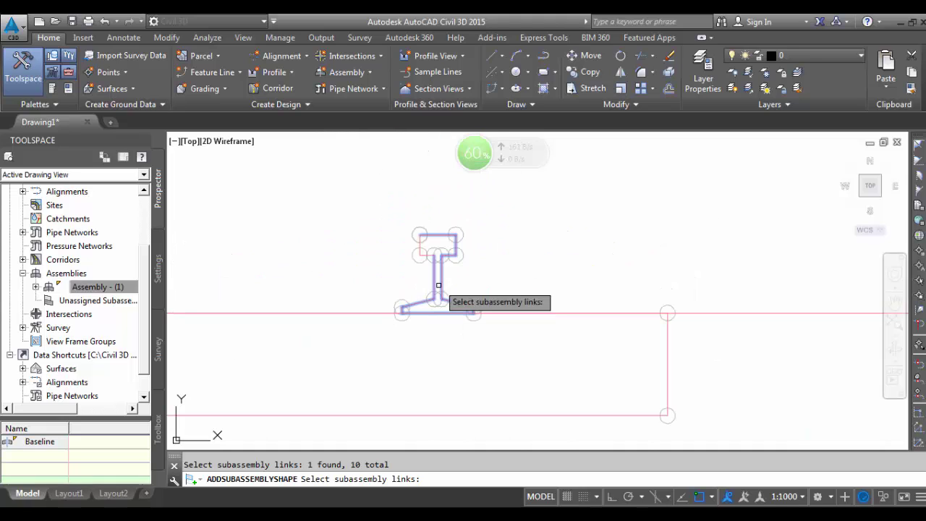
{"action": "scroll", "coordinate": [424, 254], "scroll_direction": "up", "scroll_amount": 2}
{"action": "left_click", "coordinate": [417, 253]}
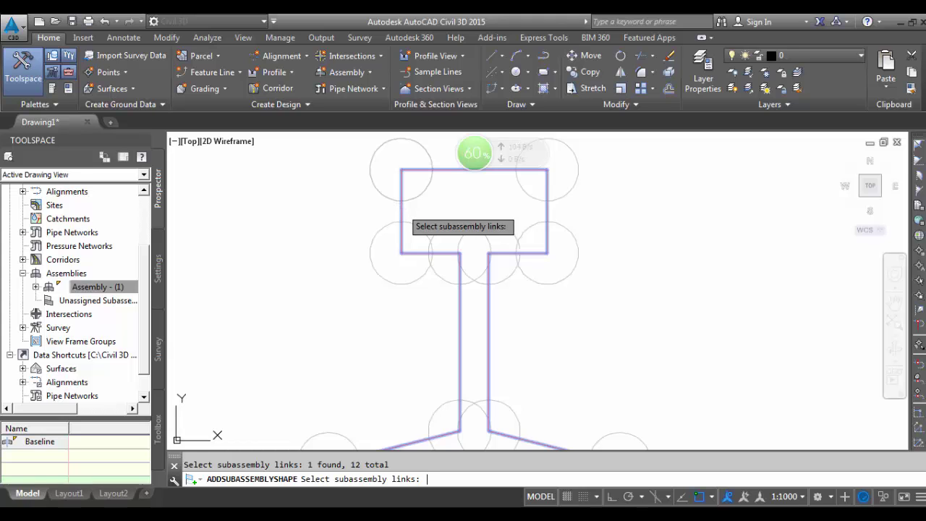
{"action": "key", "text": "Return"}
{"action": "scroll", "coordinate": [569, 302], "scroll_direction": "down", "scroll_amount": 5}
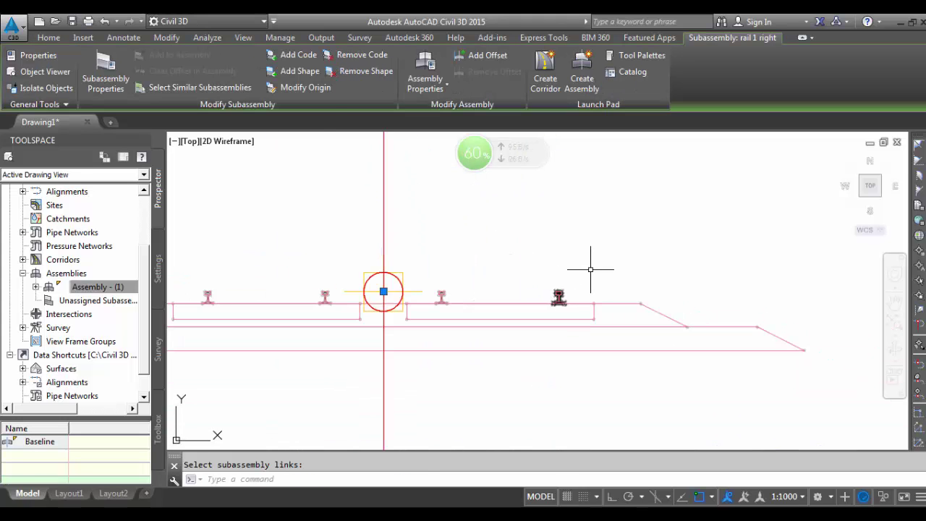
{"action": "key", "text": "Escape"}
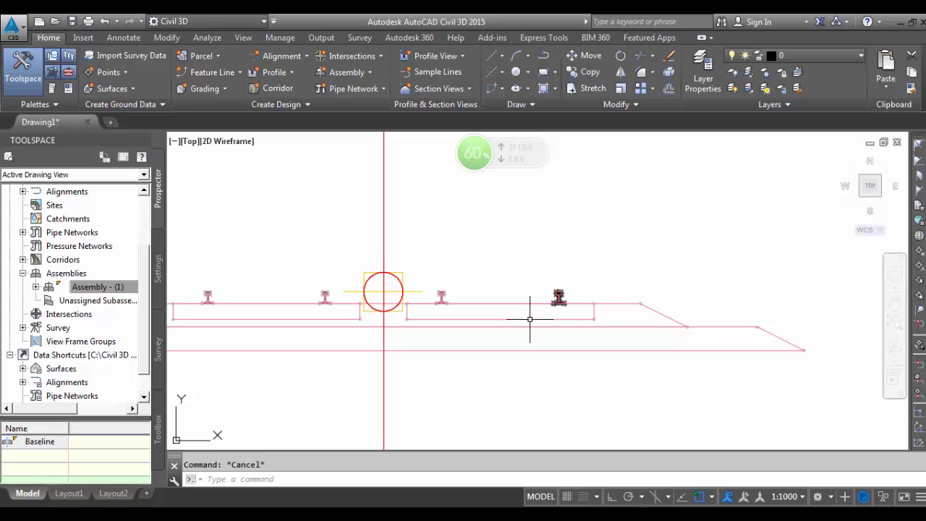
- Try to add a shape to the sleeper right subassembly from its two side links, bottom link and the overlapping top link
{"action": "scroll", "coordinate": [517, 133], "scroll_direction": "down", "scroll_amount": 2}
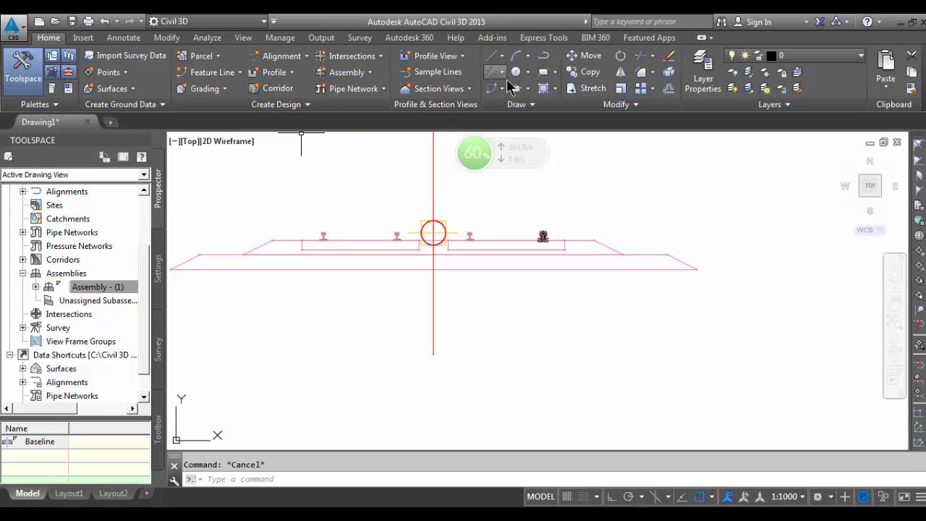
{"action": "left_click", "coordinate": [537, 248]}
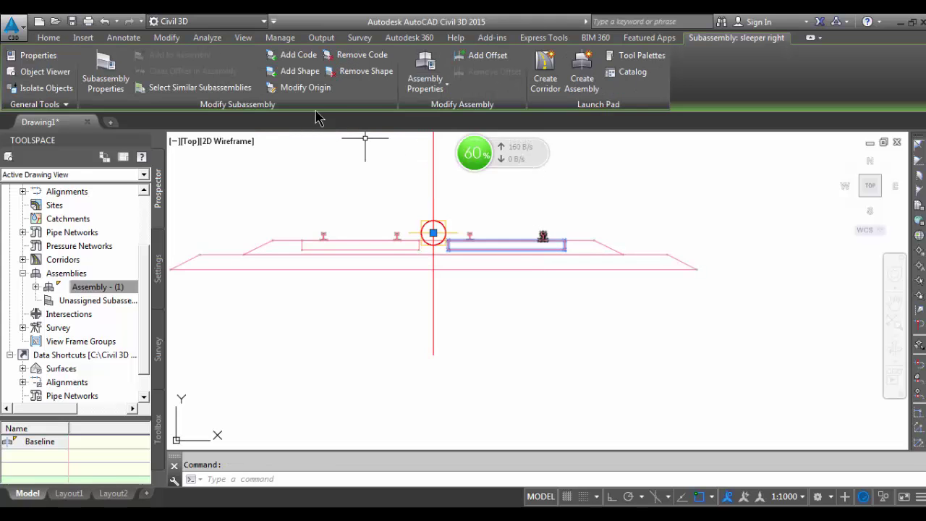
{"action": "left_click", "coordinate": [300, 71]}
{"action": "scroll", "coordinate": [456, 244], "scroll_direction": "up", "scroll_amount": 4}
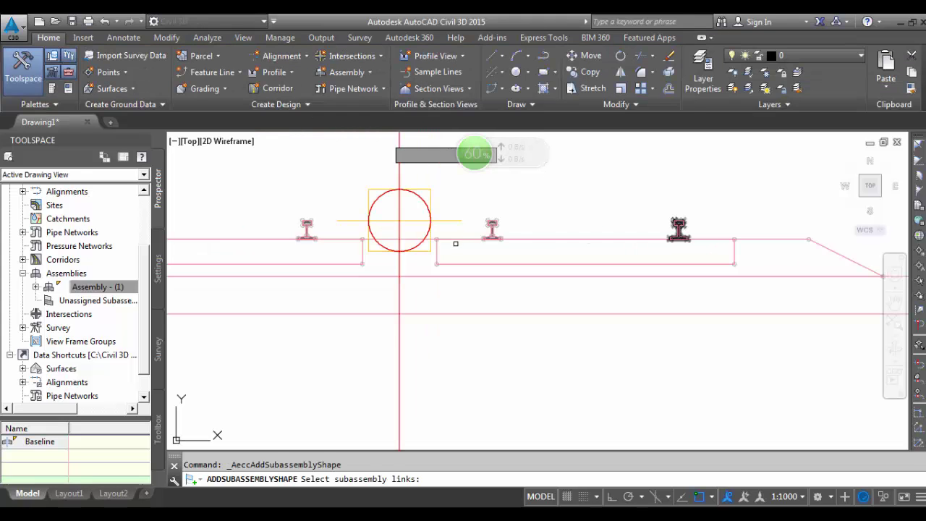
{"action": "left_click", "coordinate": [436, 253]}
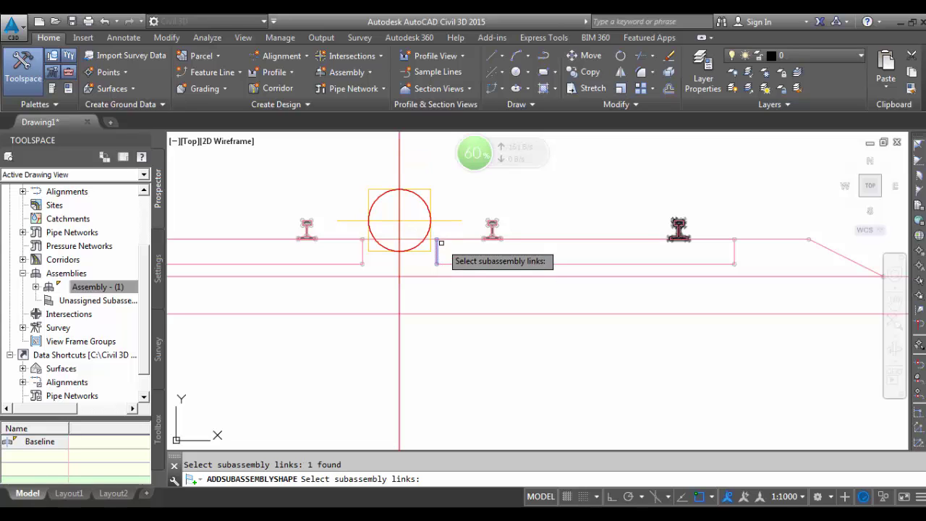
{"action": "left_click", "coordinate": [734, 251]}
{"action": "left_click", "coordinate": [716, 264]}
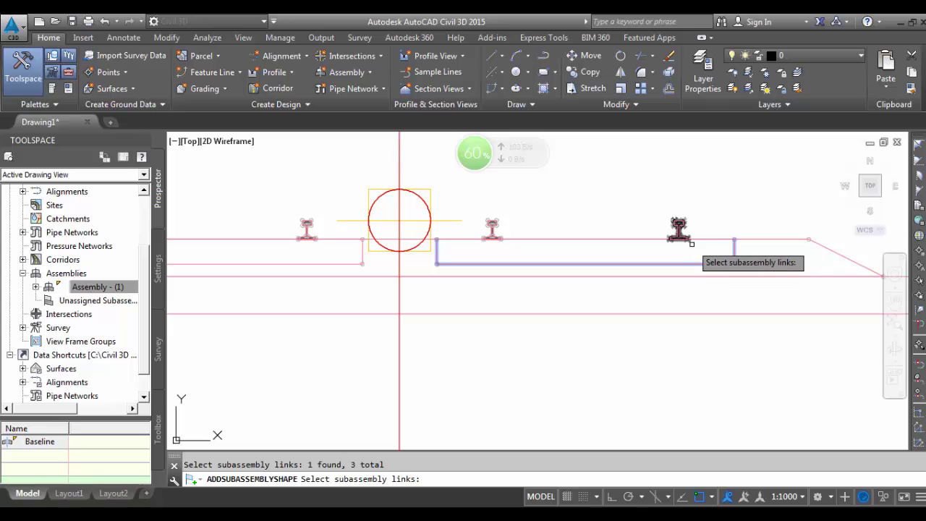
{"action": "scroll", "coordinate": [706, 241], "scroll_direction": "up", "scroll_amount": 5}
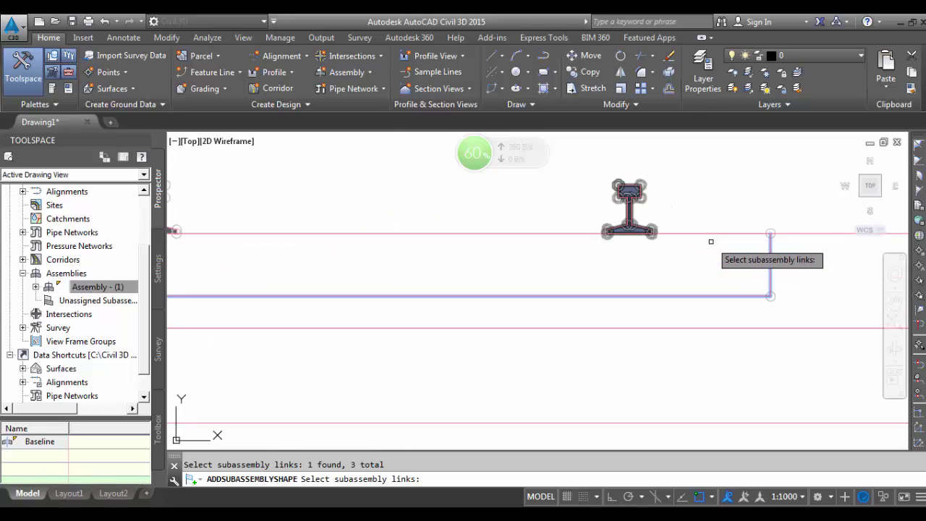
{"action": "scroll", "coordinate": [709, 242], "scroll_direction": "up", "scroll_amount": 2}
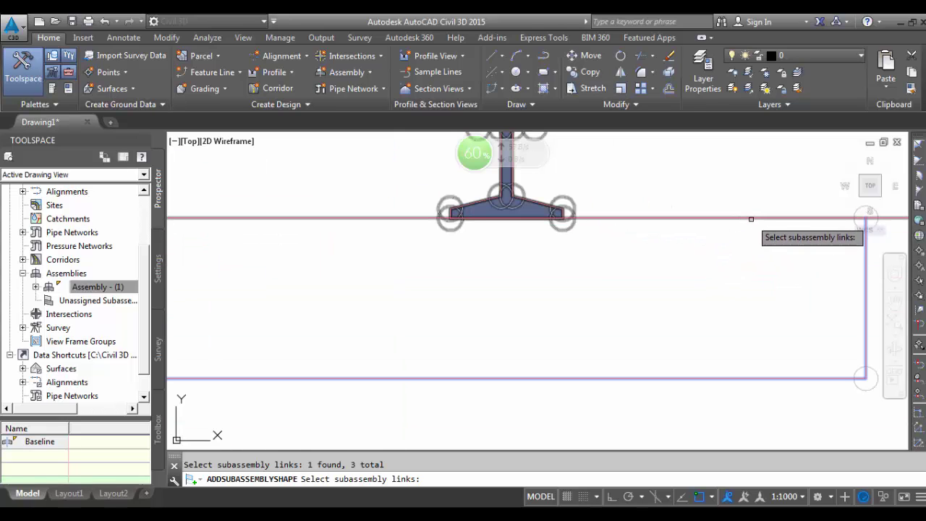
{"action": "scroll", "coordinate": [753, 282], "scroll_direction": "down", "scroll_amount": 3}
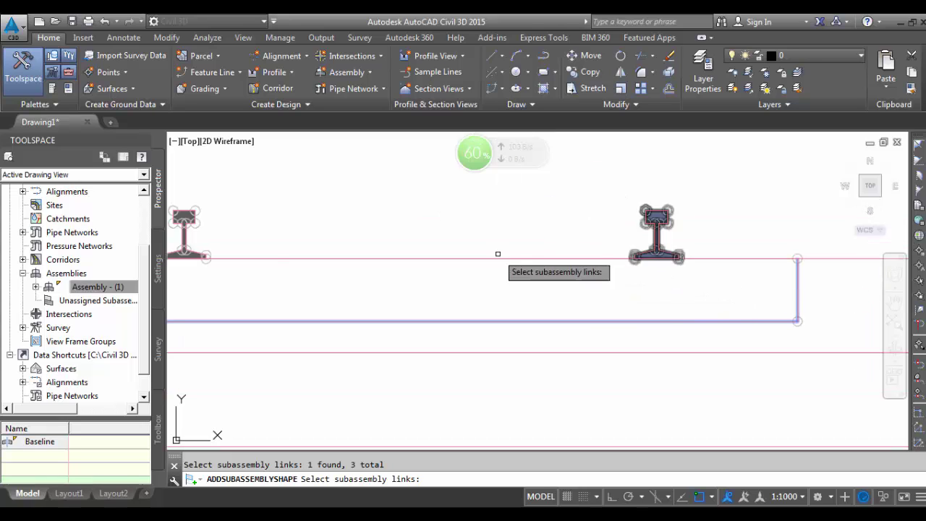
{"action": "scroll", "coordinate": [497, 262], "scroll_direction": "down", "scroll_amount": 2}
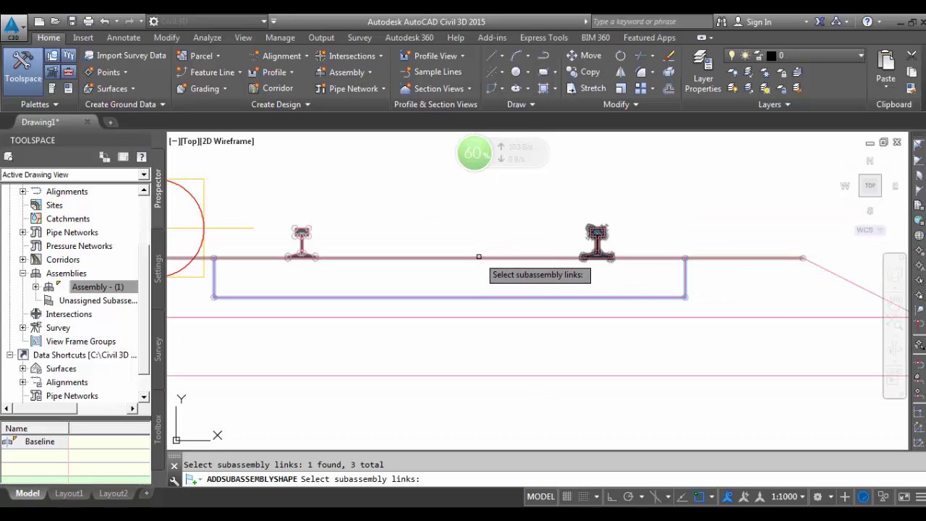
{"action": "left_click", "coordinate": [479, 257]}
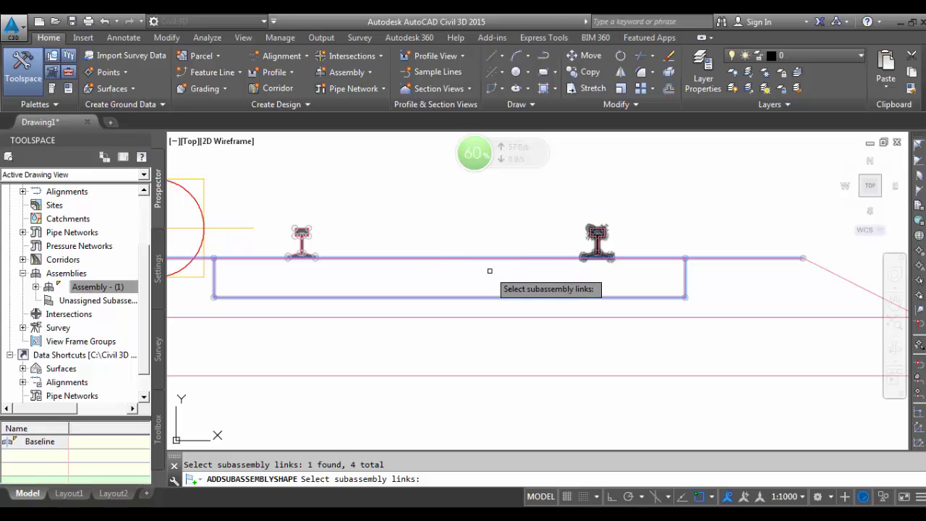
{"action": "key", "text": "Return"}
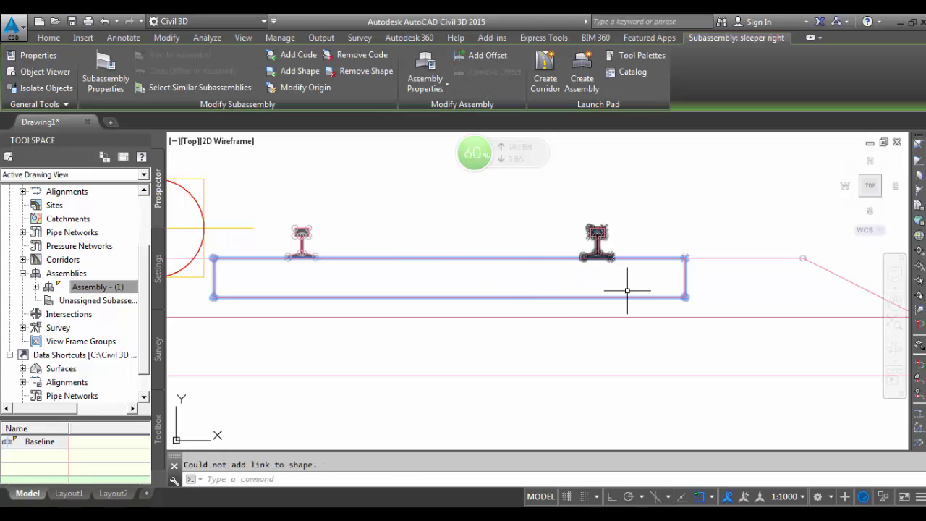
{"action": "scroll", "coordinate": [732, 294], "scroll_direction": "down", "scroll_amount": 4}
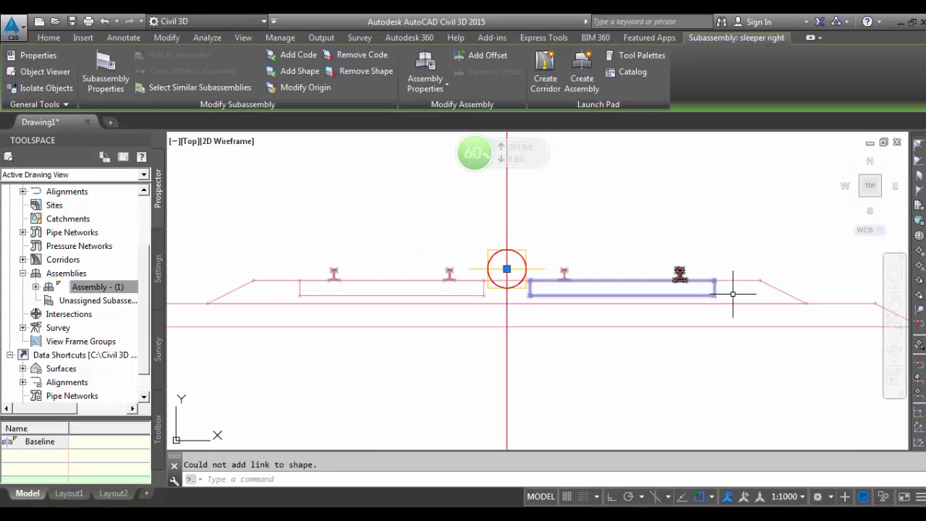
{"action": "scroll", "coordinate": [720, 294], "scroll_direction": "up", "scroll_amount": 4}
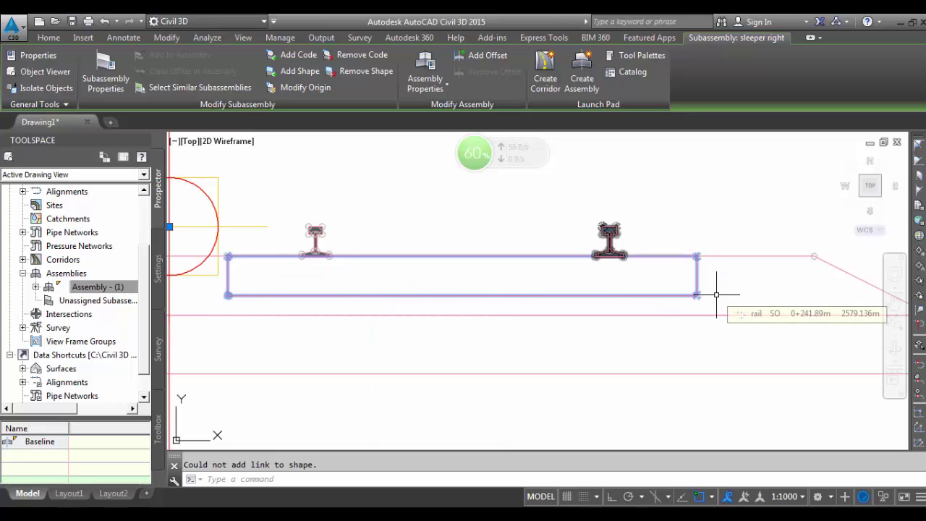
{"action": "scroll", "coordinate": [716, 294], "scroll_direction": "up", "scroll_amount": 4}
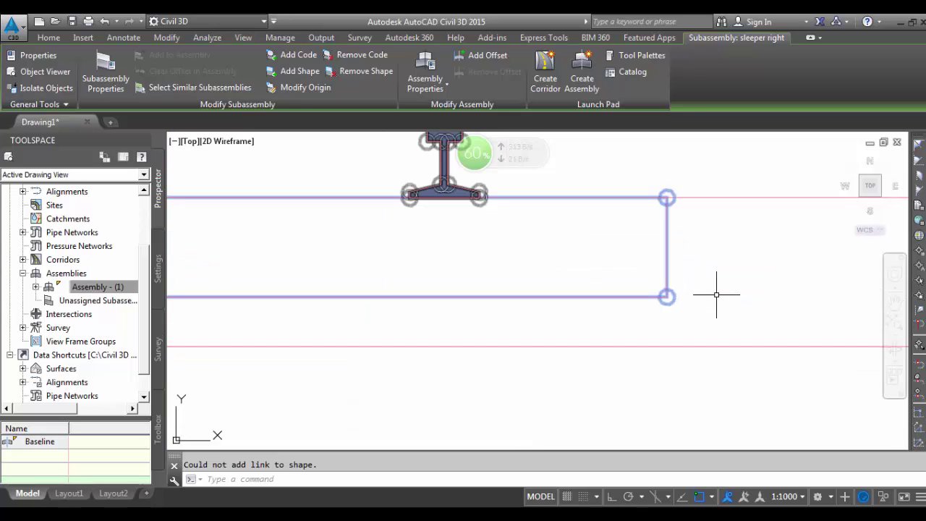
{"action": "key", "text": "Escape"}
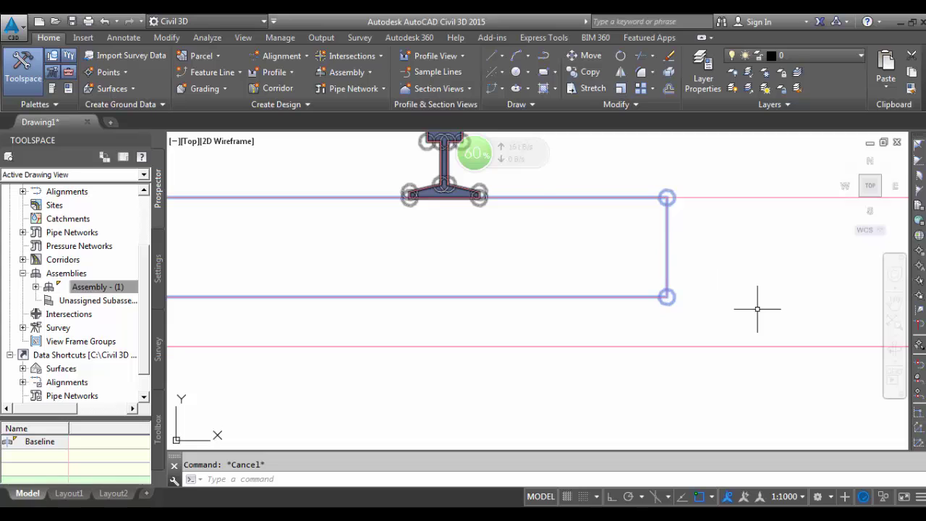
{"action": "scroll", "coordinate": [757, 309], "scroll_direction": "down", "scroll_amount": 5}
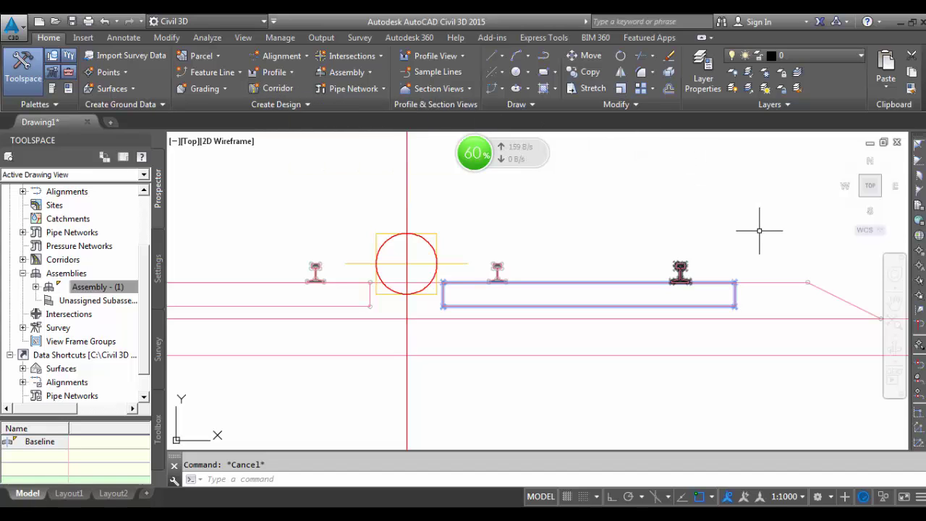
{"action": "left_click", "coordinate": [752, 281]}
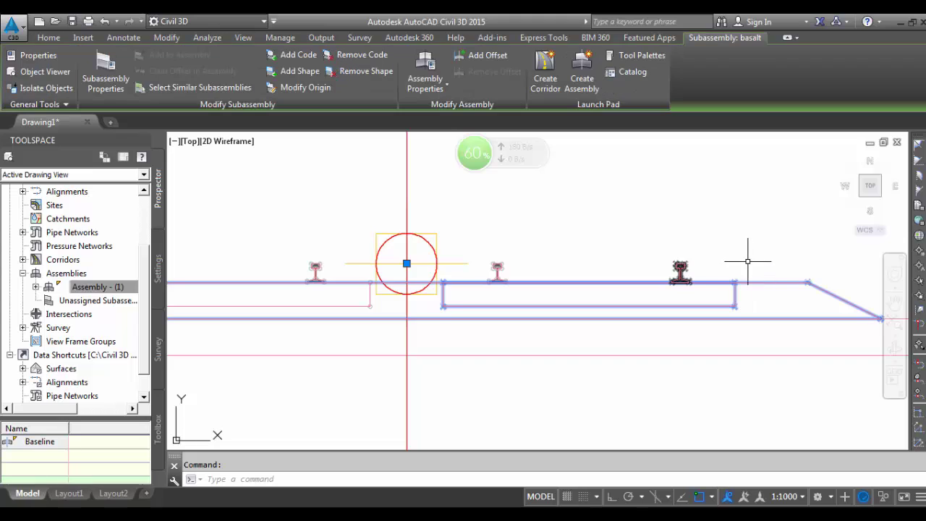
{"action": "key", "text": "Escape"}
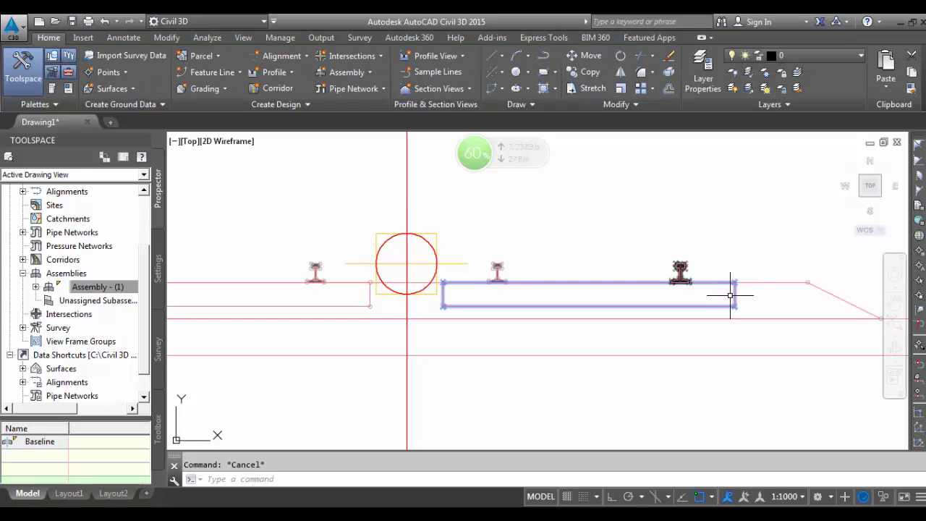
{"action": "left_click", "coordinate": [733, 219]}
{"action": "key", "text": "Escape"}
{"action": "left_click", "coordinate": [733, 218]}
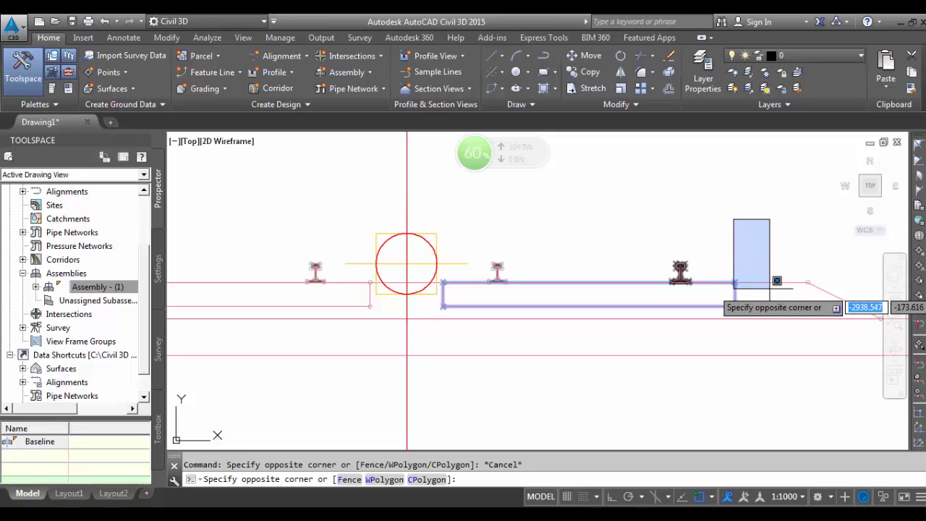
{"action": "key", "text": "Escape"}
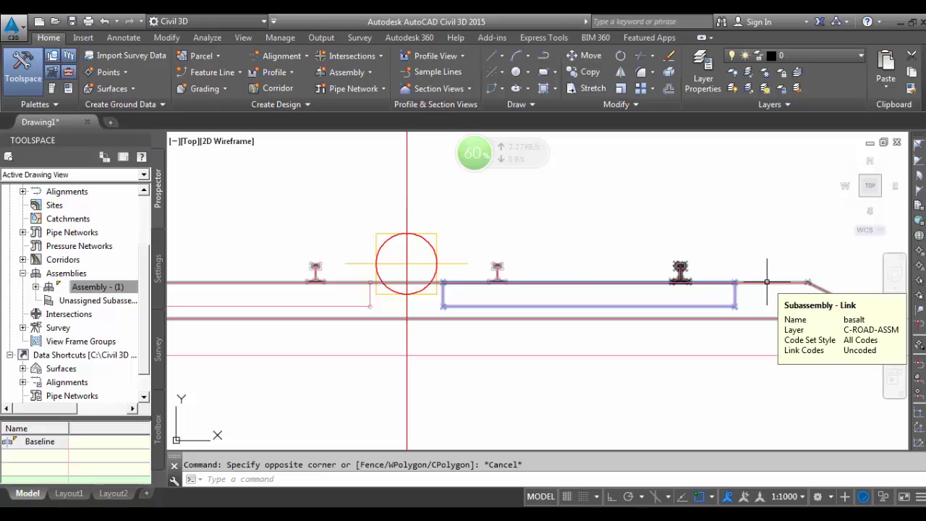
{"action": "left_click", "coordinate": [767, 282]}
{"action": "key", "text": "Escape"}
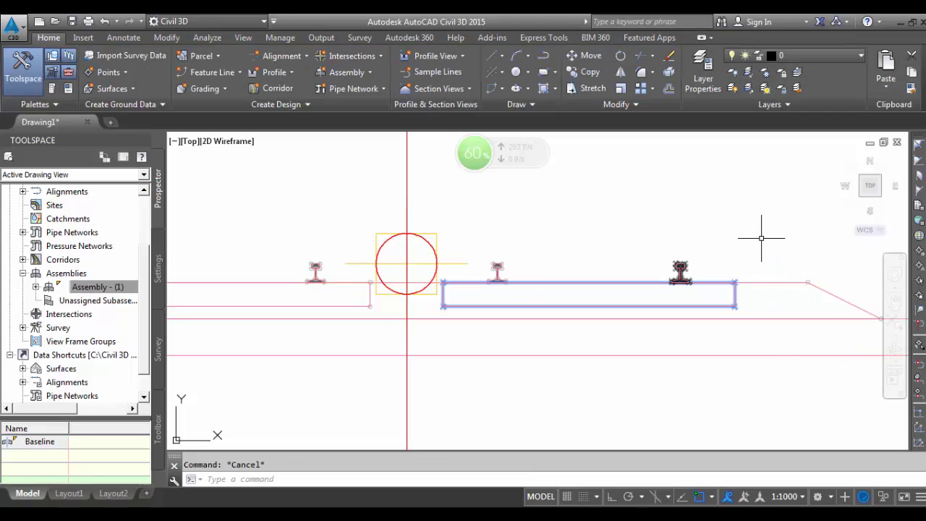
{"action": "left_click", "coordinate": [767, 281]}
{"action": "key", "text": "Escape"}
- Start a polyline at the right sleeper's top outer corner and trace the ballast's top edge and right side slope down to its toe
{"action": "left_click", "coordinate": [764, 282]}
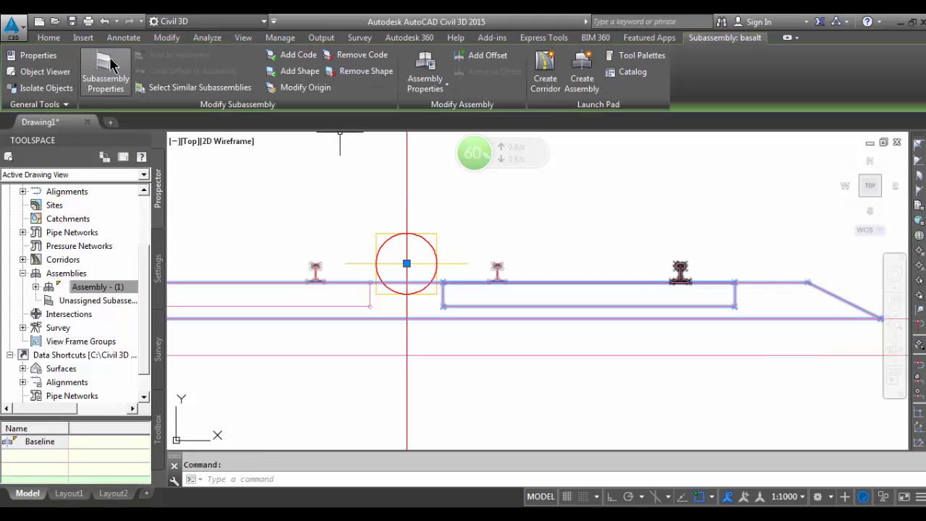
{"action": "left_click", "coordinate": [57, 37]}
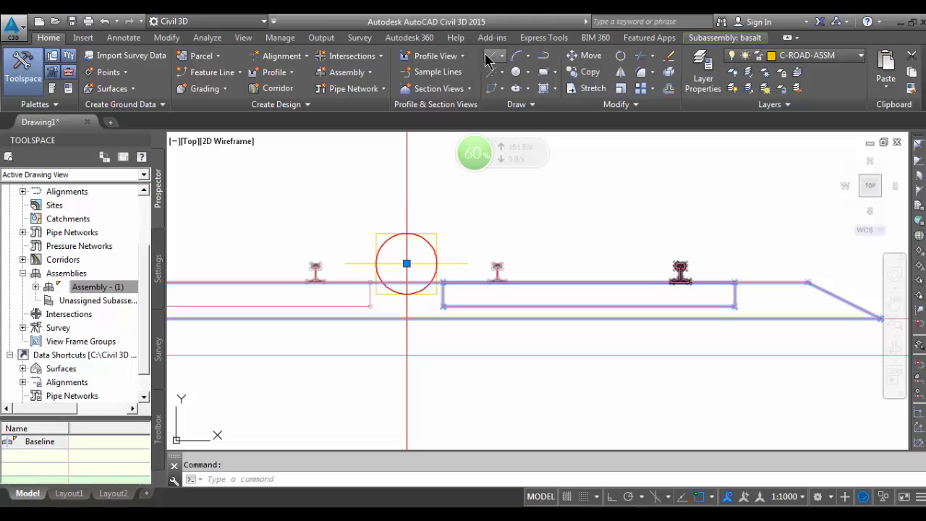
{"action": "left_click", "coordinate": [548, 57]}
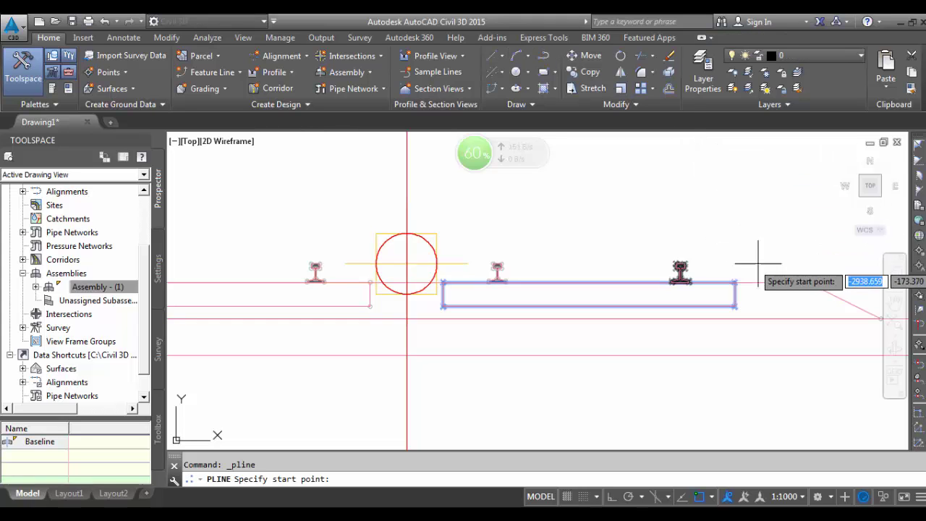
{"action": "scroll", "coordinate": [759, 281], "scroll_direction": "up", "scroll_amount": 2}
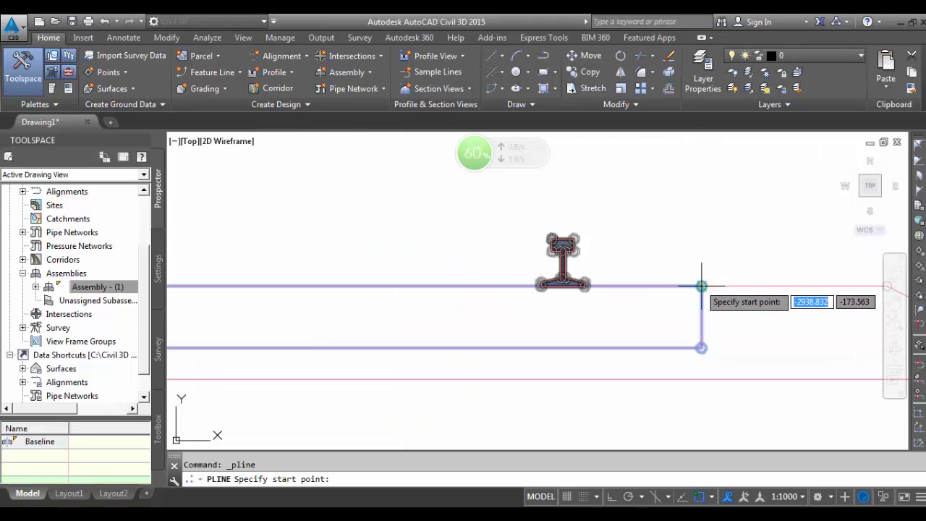
{"action": "left_click", "coordinate": [703, 285]}
{"action": "scroll", "coordinate": [739, 261], "scroll_direction": "down", "scroll_amount": 3}
{"action": "scroll", "coordinate": [740, 258], "scroll_direction": "up", "scroll_amount": 4}
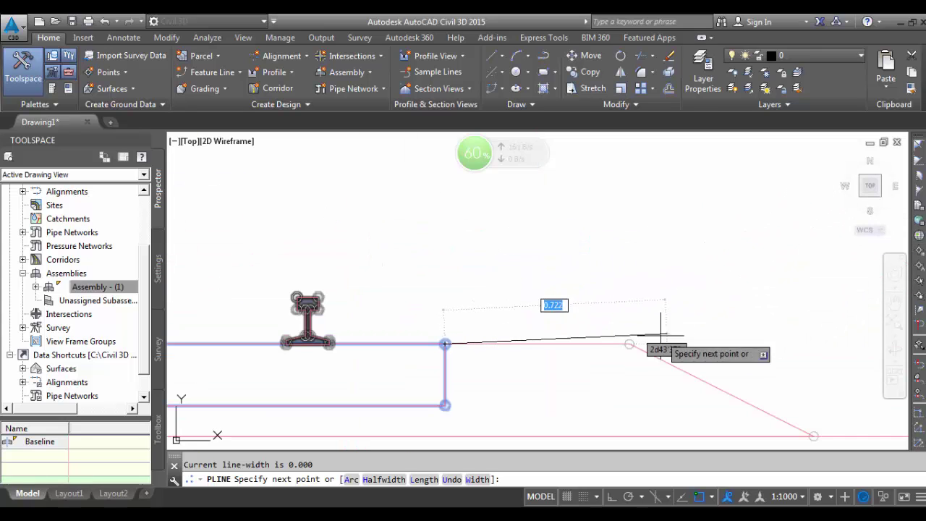
{"action": "left_click", "coordinate": [630, 344]}
{"action": "scroll", "coordinate": [811, 325], "scroll_direction": "down", "scroll_amount": 4}
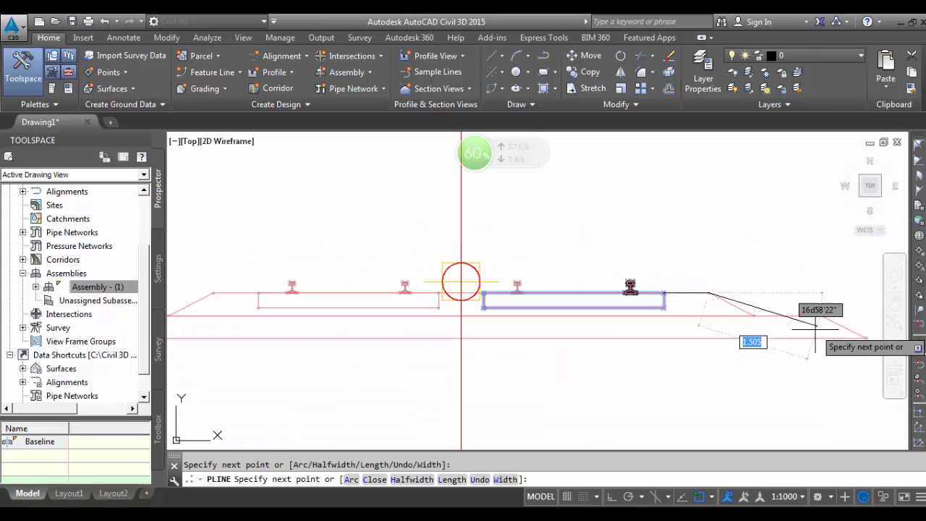
{"action": "scroll", "coordinate": [723, 308], "scroll_direction": "up", "scroll_amount": 2}
{"action": "left_click", "coordinate": [666, 295]}
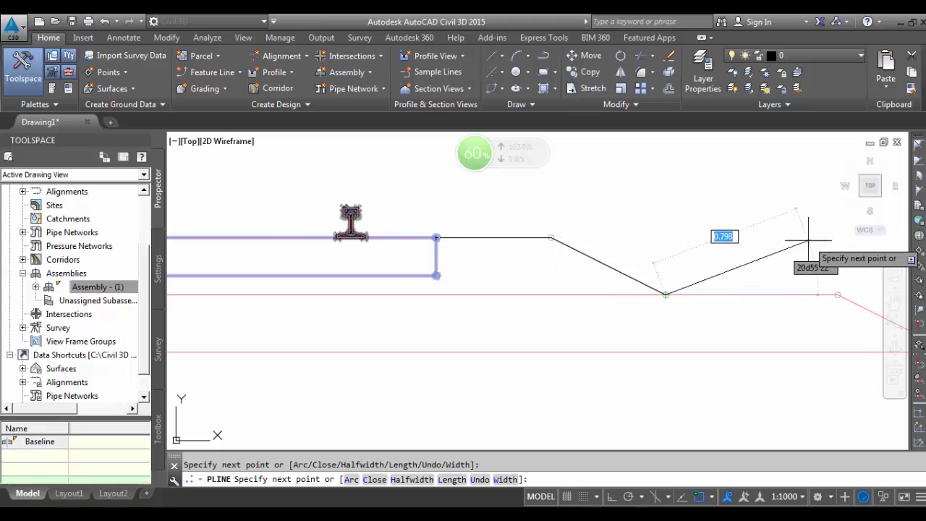
- Continue the polyline along the ballast's base, up its left slope, across to the left sleeper and down the sleeper's outer side
{"action": "scroll", "coordinate": [589, 231], "scroll_direction": "down", "scroll_amount": 5}
{"action": "scroll", "coordinate": [409, 262], "scroll_direction": "up", "scroll_amount": 3}
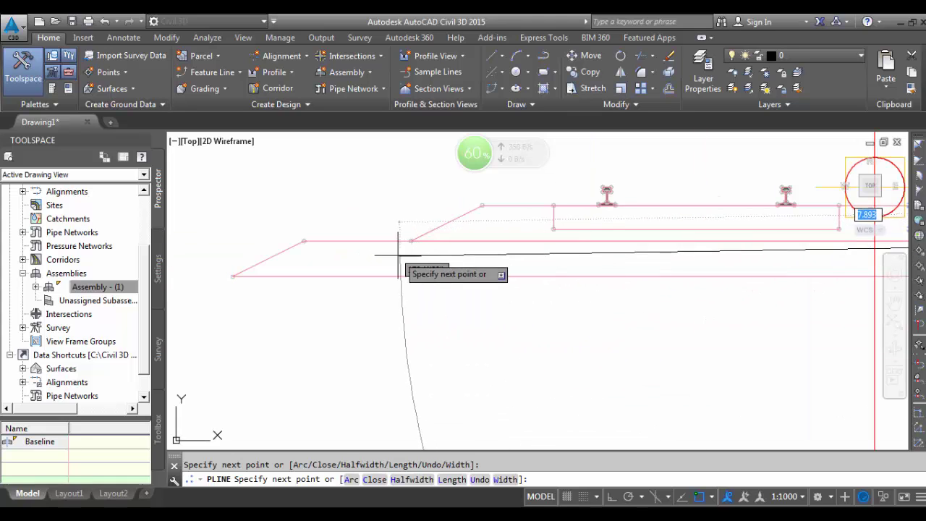
{"action": "left_click", "coordinate": [410, 241]}
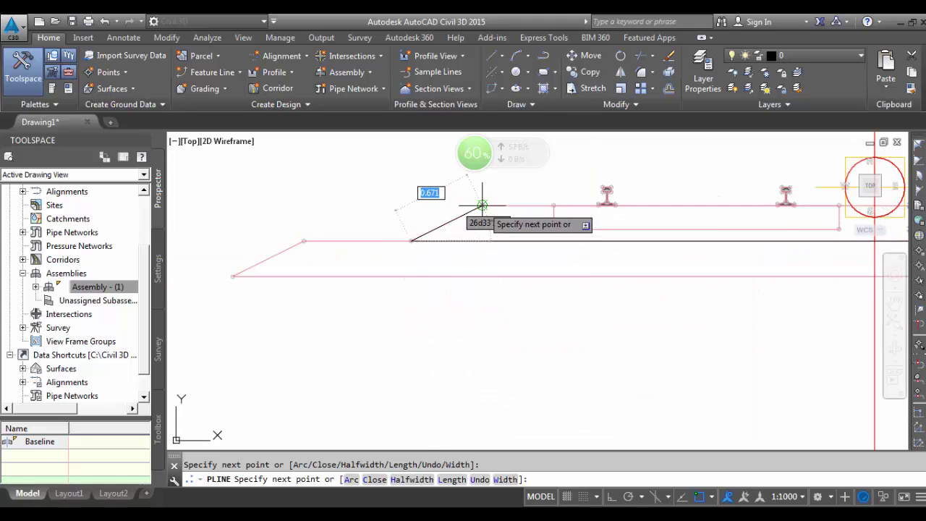
{"action": "left_click", "coordinate": [482, 207]}
{"action": "left_click", "coordinate": [554, 205]}
{"action": "scroll", "coordinate": [553, 206], "scroll_direction": "up", "scroll_amount": 7}
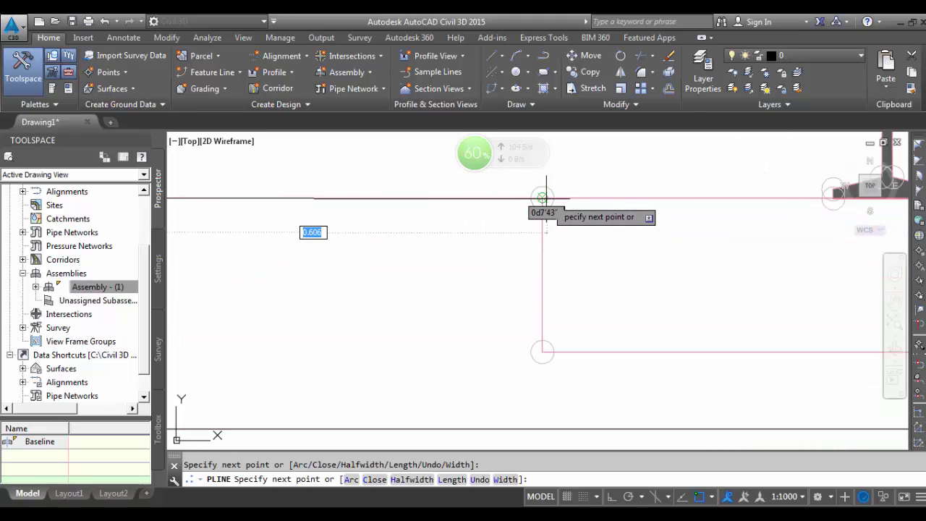
{"action": "left_click", "coordinate": [542, 353]}
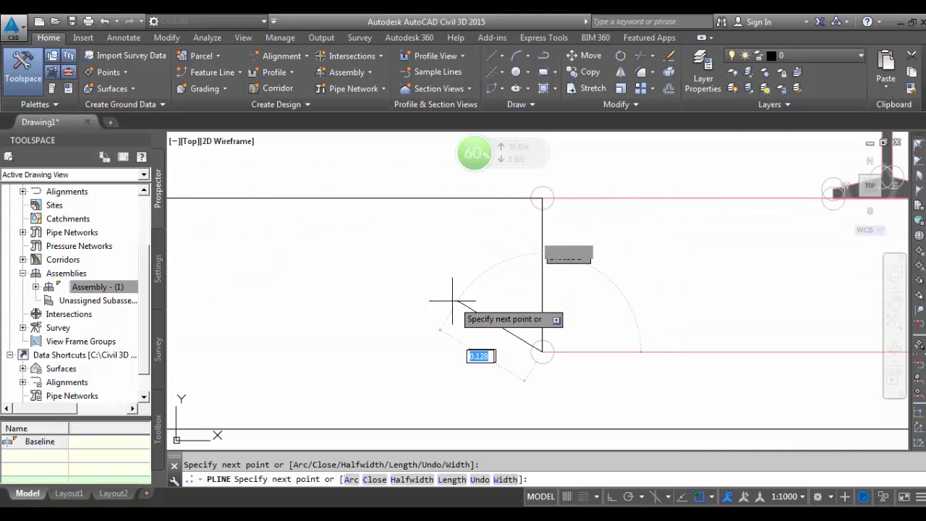
- Continue the polyline under the left sleeper, up its inner side and across the centreline to the right sleeper's top inner corner
{"action": "scroll", "coordinate": [470, 318], "scroll_direction": "down", "scroll_amount": 8}
{"action": "scroll", "coordinate": [773, 340], "scroll_direction": "up", "scroll_amount": 4}
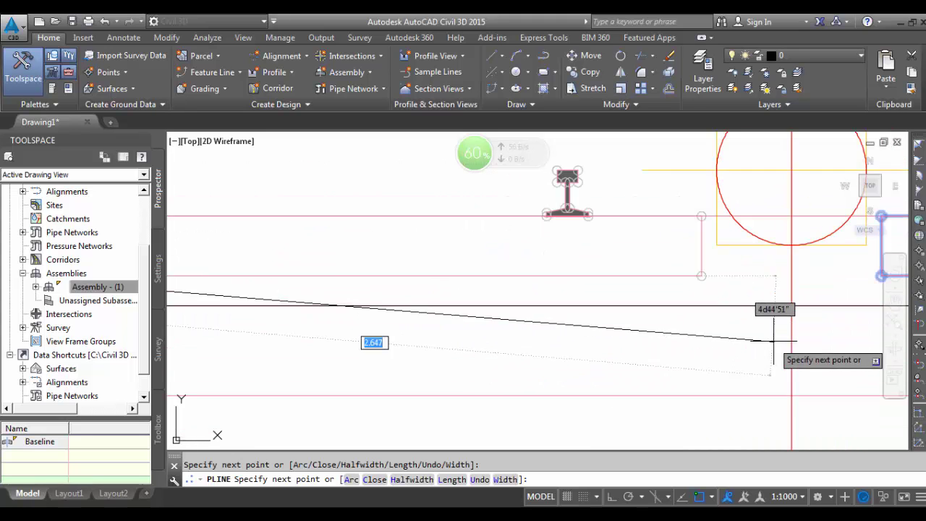
{"action": "left_click", "coordinate": [701, 275]}
{"action": "left_click", "coordinate": [703, 215]}
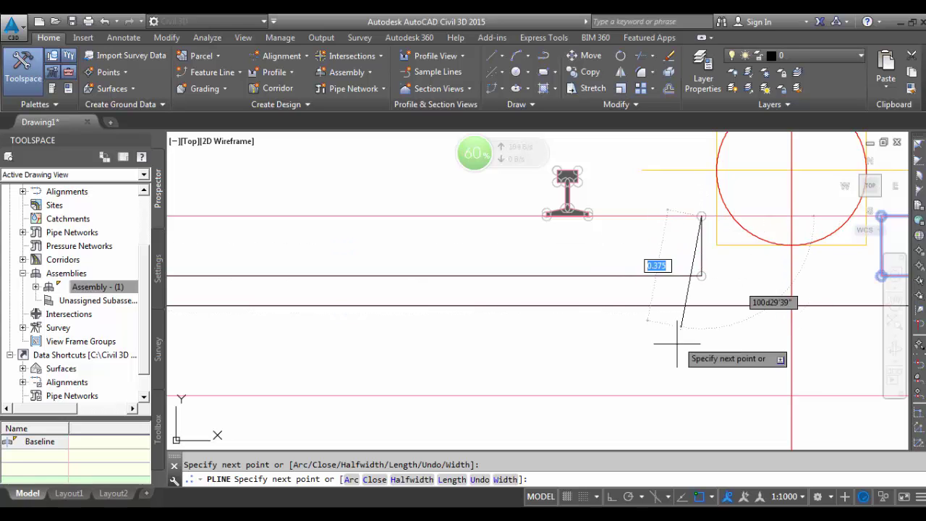
{"action": "scroll", "coordinate": [752, 373], "scroll_direction": "down", "scroll_amount": 4}
{"action": "scroll", "coordinate": [775, 340], "scroll_direction": "up", "scroll_amount": 2}
{"action": "scroll", "coordinate": [535, 282], "scroll_direction": "up", "scroll_amount": 8}
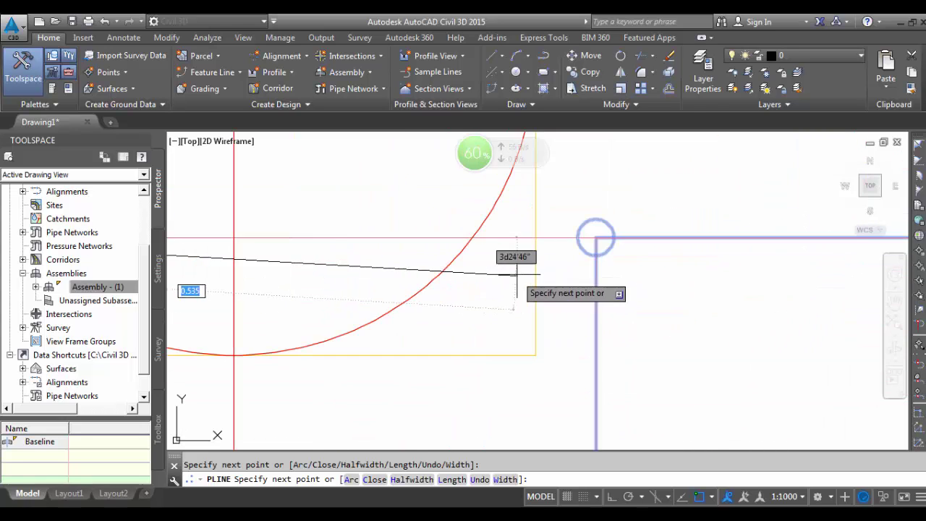
{"action": "left_click", "coordinate": [596, 237]}
- Finish the ballast outline down the right sleeper's inner side, along its bottom and up to the polyline's start point
{"action": "scroll", "coordinate": [594, 289], "scroll_direction": "down", "scroll_amount": 5}
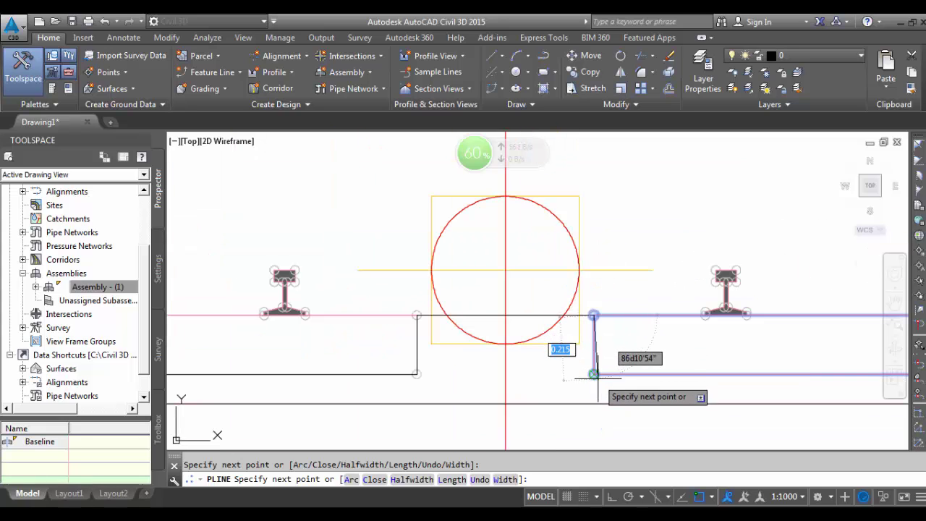
{"action": "scroll", "coordinate": [589, 358], "scroll_direction": "down", "scroll_amount": 4}
{"action": "scroll", "coordinate": [755, 362], "scroll_direction": "up", "scroll_amount": 8}
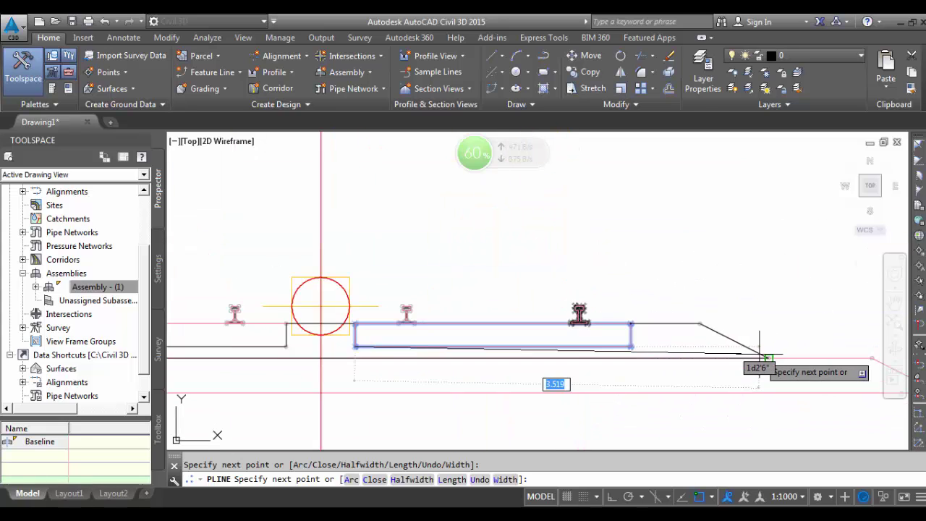
{"action": "left_click", "coordinate": [598, 322]}
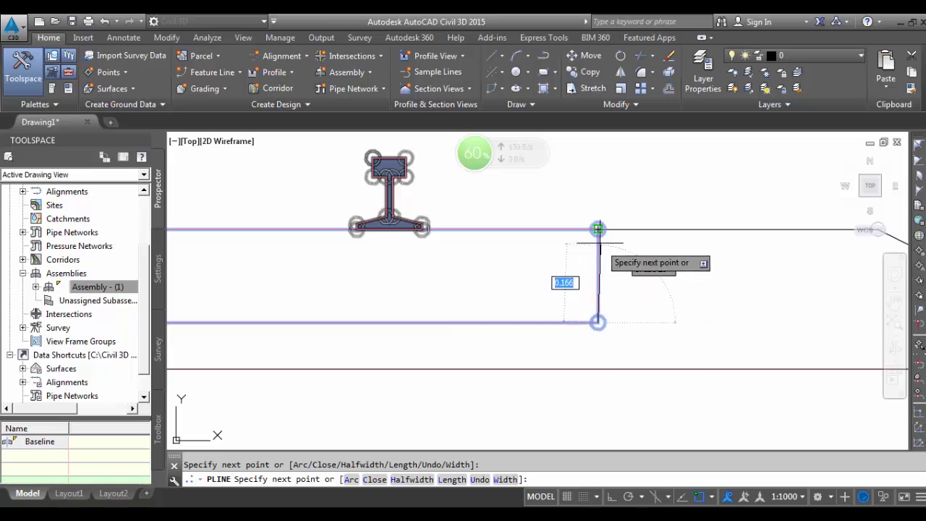
{"action": "left_click", "coordinate": [597, 229]}
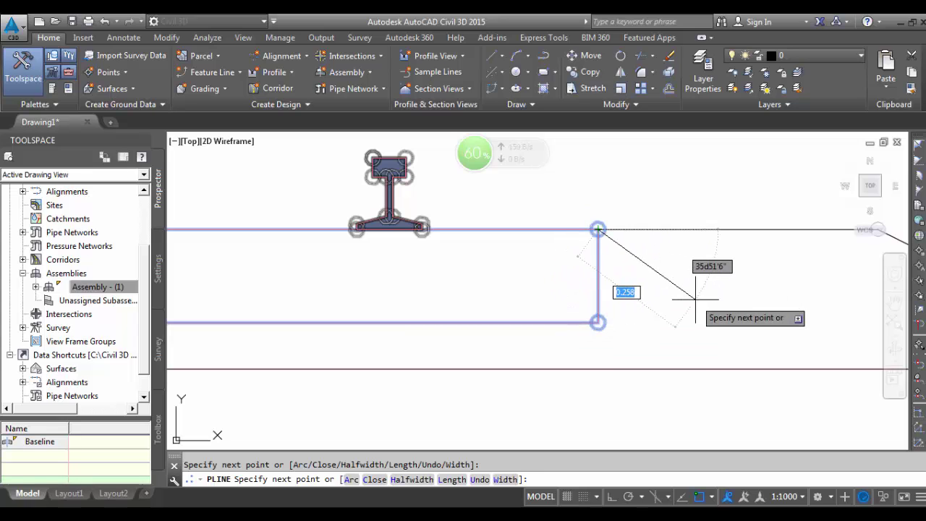
{"action": "key", "text": "Escape"}
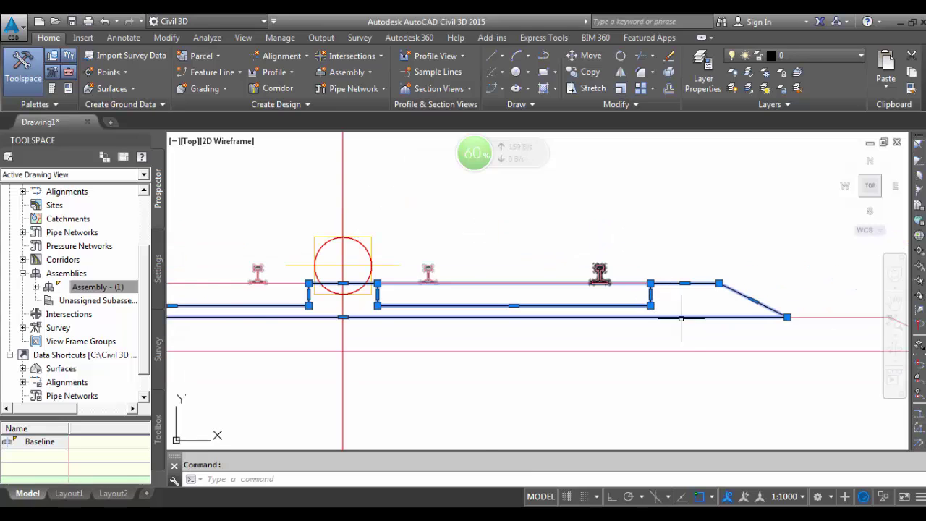
{"action": "scroll", "coordinate": [726, 337], "scroll_direction": "down", "scroll_amount": 2}
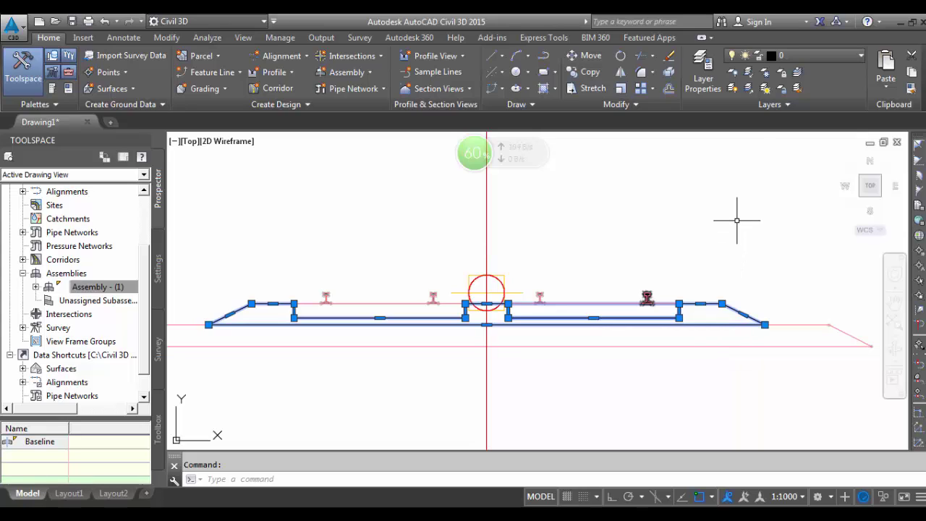
{"action": "key", "text": "Escape"}
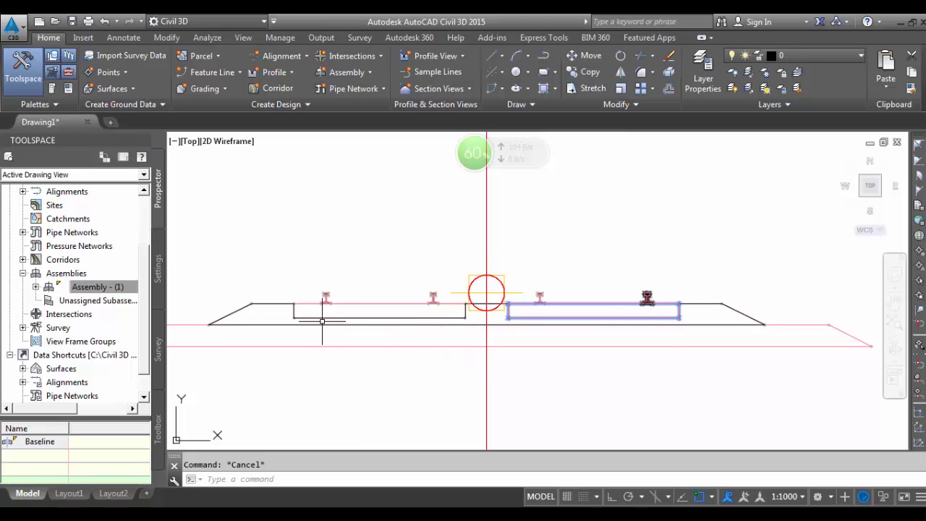
- Delete the old basalt subassembly lying beneath the new ballast outline
{"action": "scroll", "coordinate": [227, 300], "scroll_direction": "up", "scroll_amount": 4}
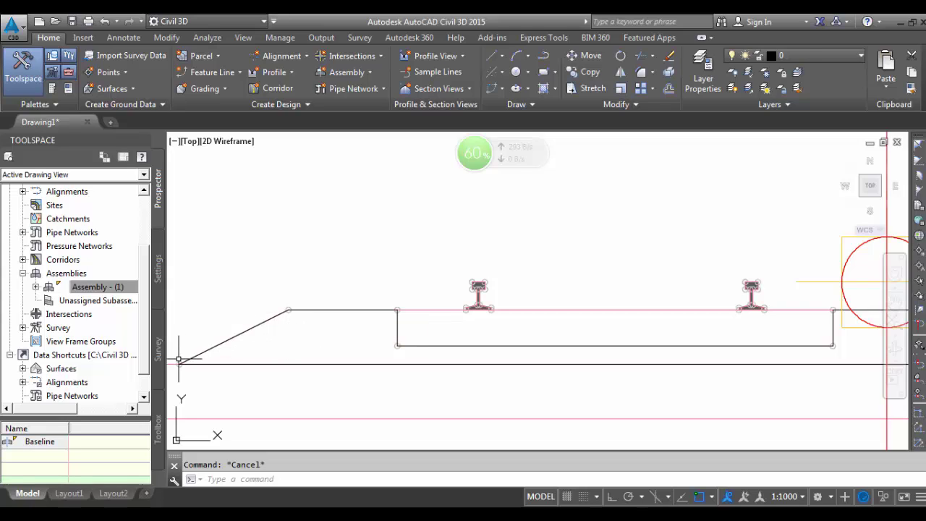
{"action": "scroll", "coordinate": [176, 359], "scroll_direction": "up", "scroll_amount": 3}
{"action": "scroll", "coordinate": [352, 270], "scroll_direction": "up", "scroll_amount": 1}
{"action": "scroll", "coordinate": [351, 304], "scroll_direction": "down", "scroll_amount": 2}
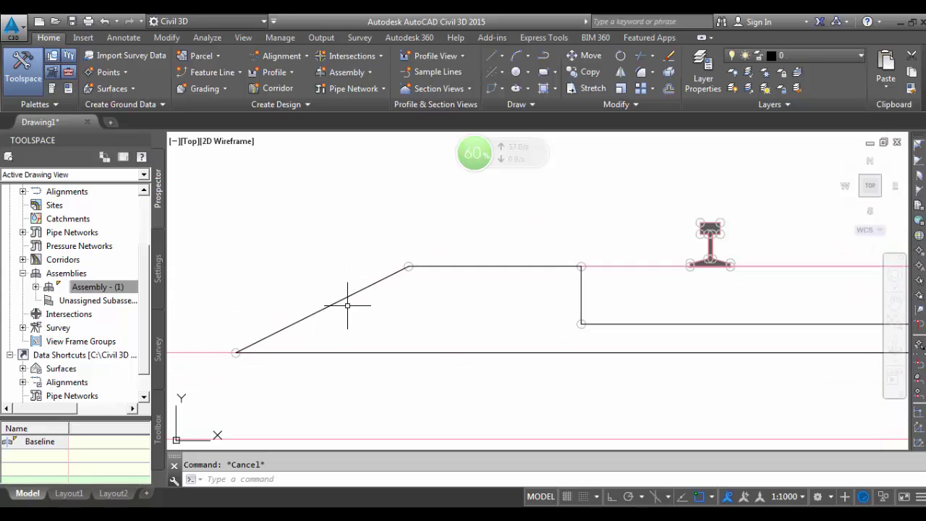
{"action": "scroll", "coordinate": [189, 353], "scroll_direction": "up", "scroll_amount": 3}
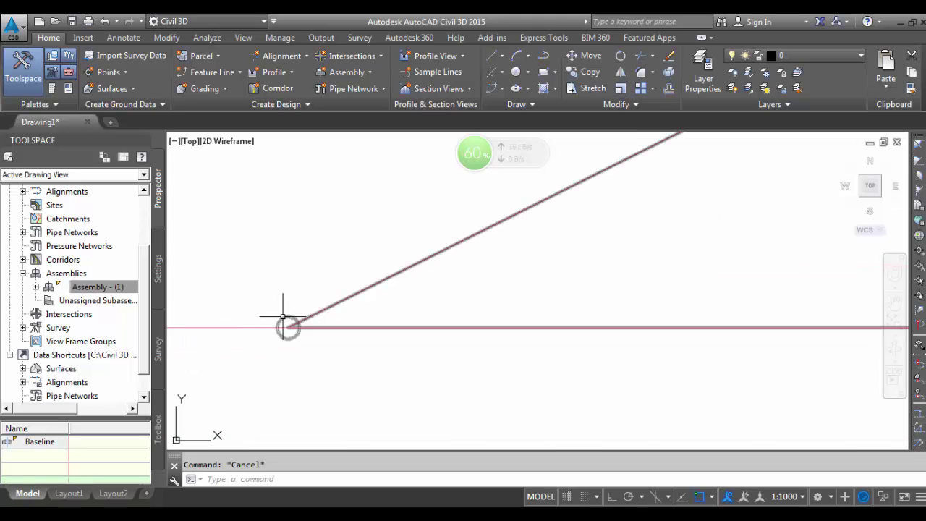
{"action": "left_click", "coordinate": [285, 325]}
{"action": "scroll", "coordinate": [203, 290], "scroll_direction": "down", "scroll_amount": 3}
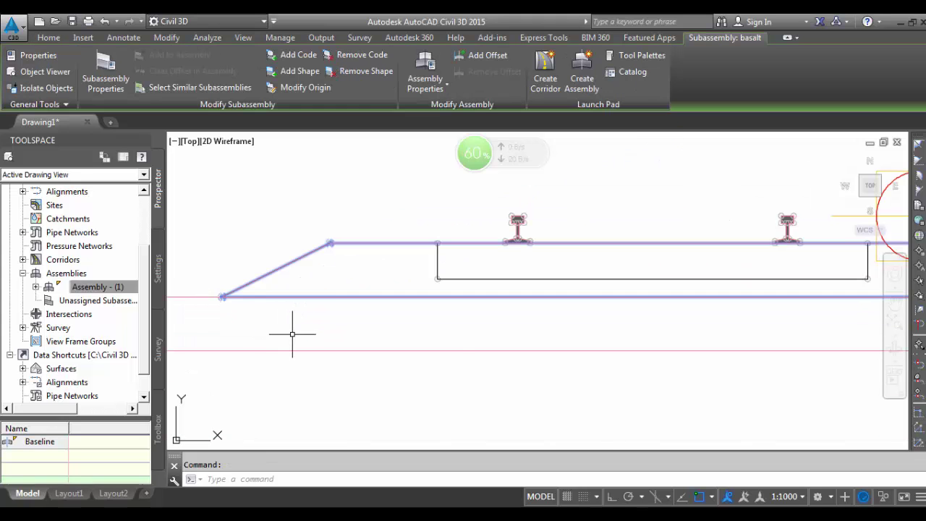
{"action": "key", "text": "Delete"}
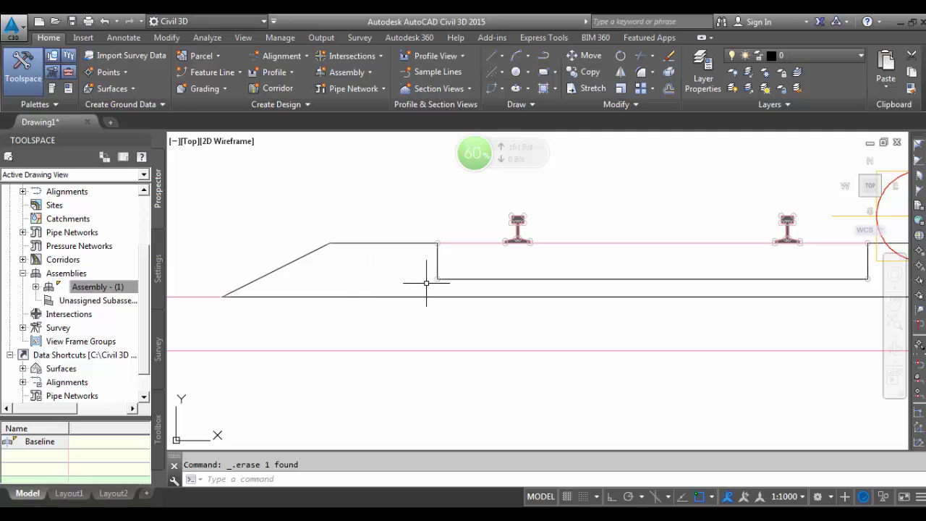
- Create a subassembly named basalt from the new ballast polyline, with the All Codes style, multiple links and existing entities erased
{"action": "scroll", "coordinate": [378, 287], "scroll_direction": "down", "scroll_amount": 3}
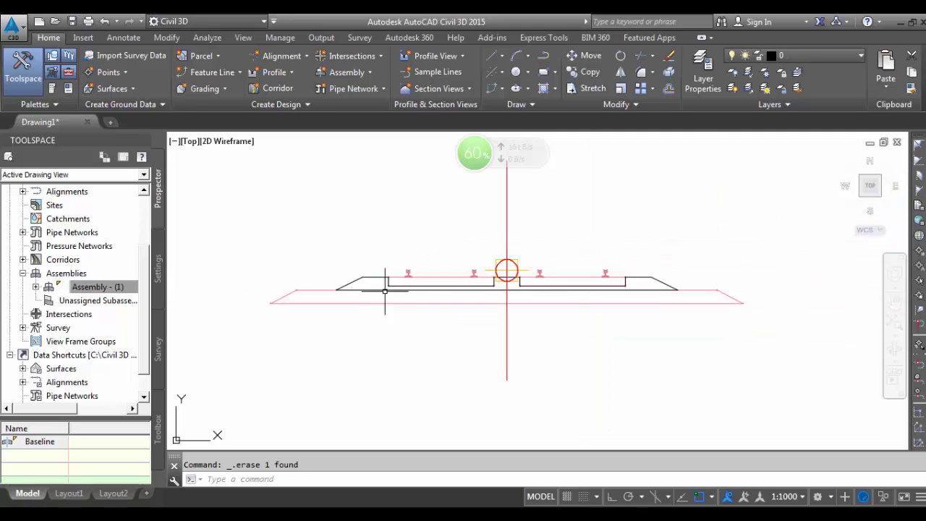
{"action": "left_click", "coordinate": [660, 289]}
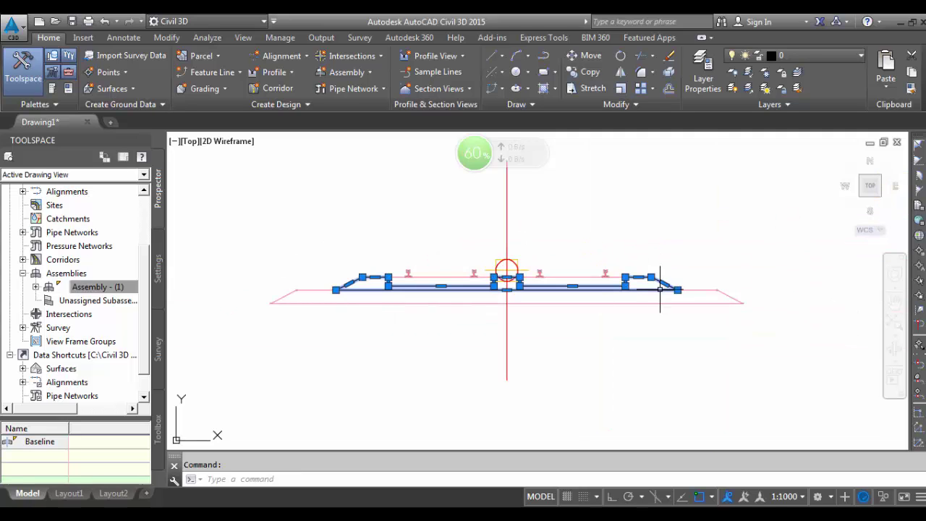
{"action": "left_click", "coordinate": [307, 105]}
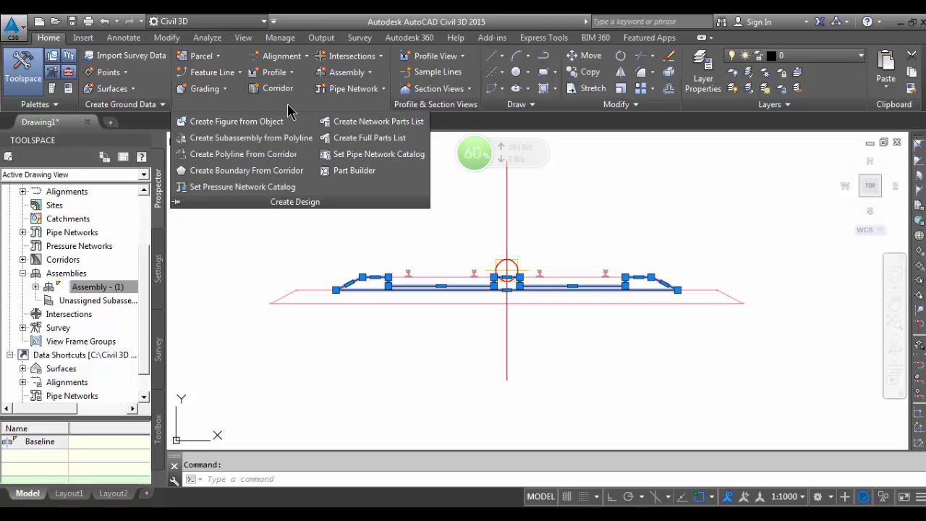
{"action": "left_click", "coordinate": [269, 139]}
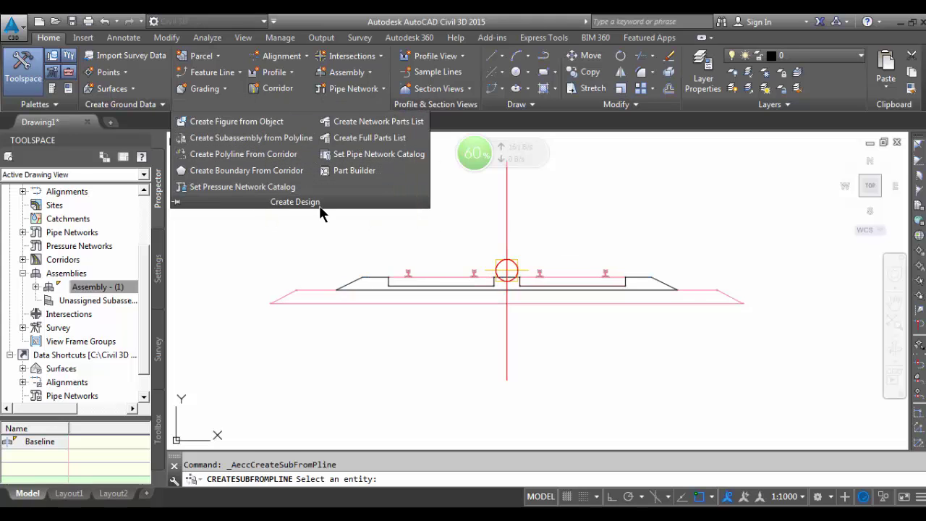
{"action": "left_click", "coordinate": [364, 278]}
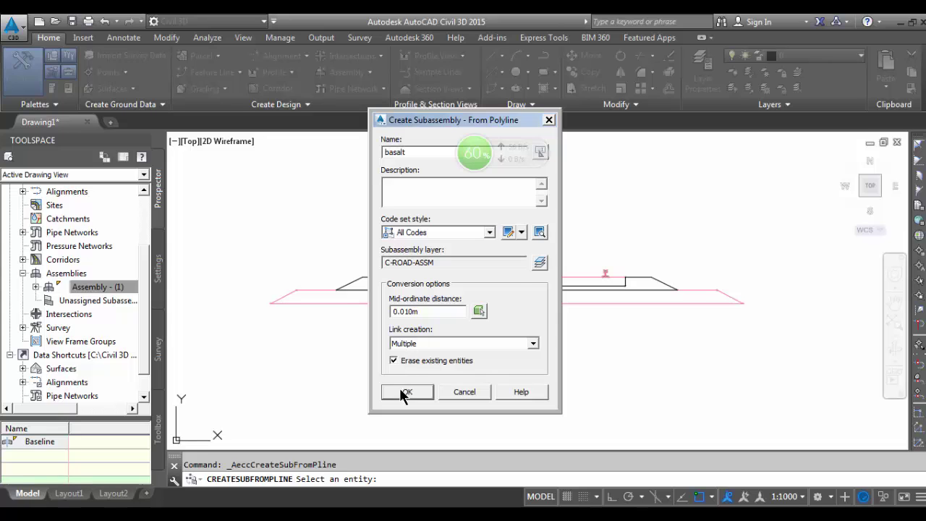
{"action": "left_click", "coordinate": [405, 392]}
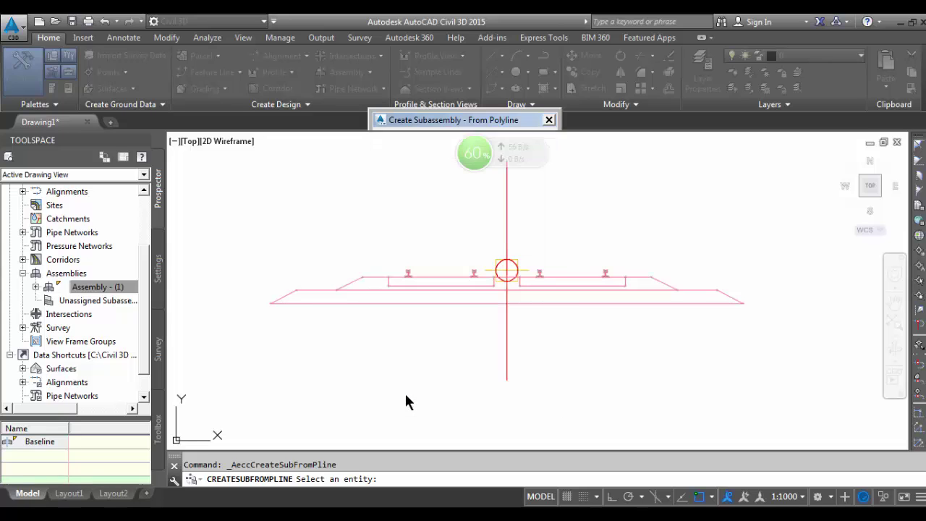
- Move the basalt subassembly's origin to the centre of the assembly's baseline marker
{"action": "left_click", "coordinate": [641, 279]}
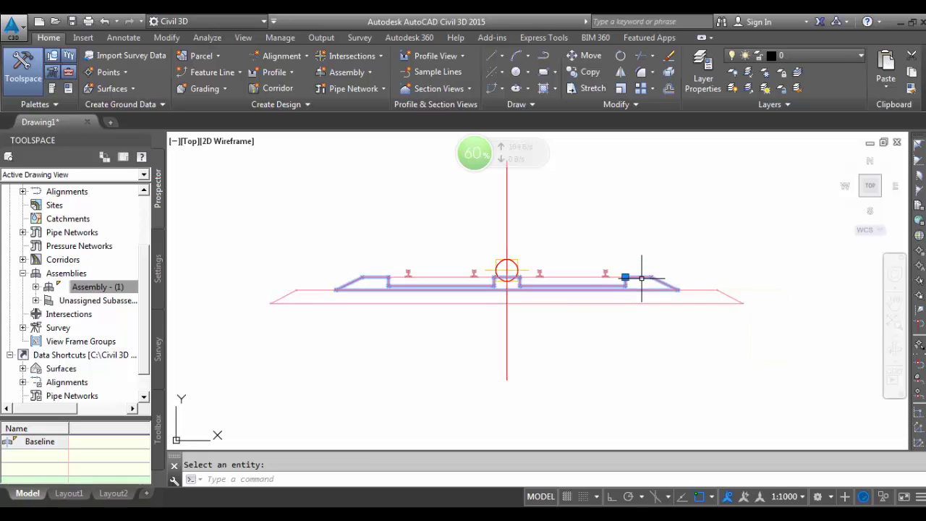
{"action": "left_click", "coordinate": [300, 86]}
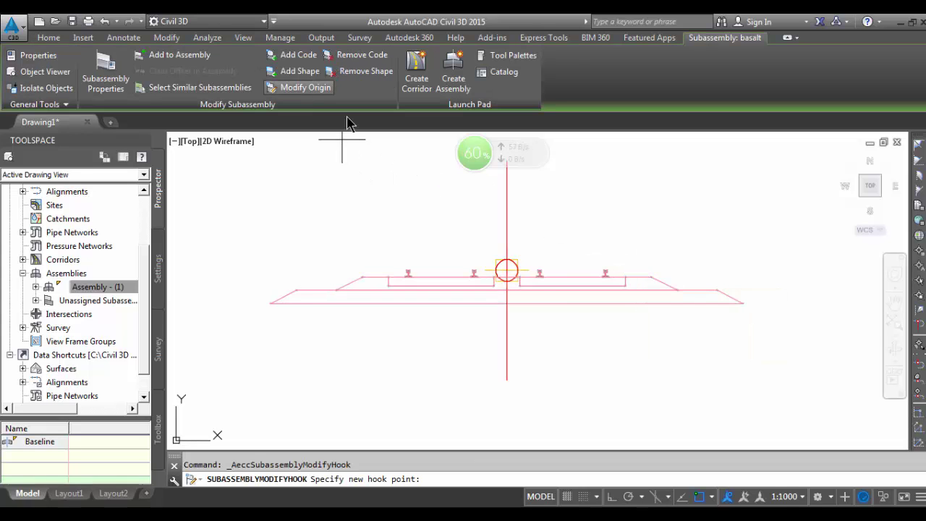
{"action": "scroll", "coordinate": [498, 270], "scroll_direction": "up", "scroll_amount": 4}
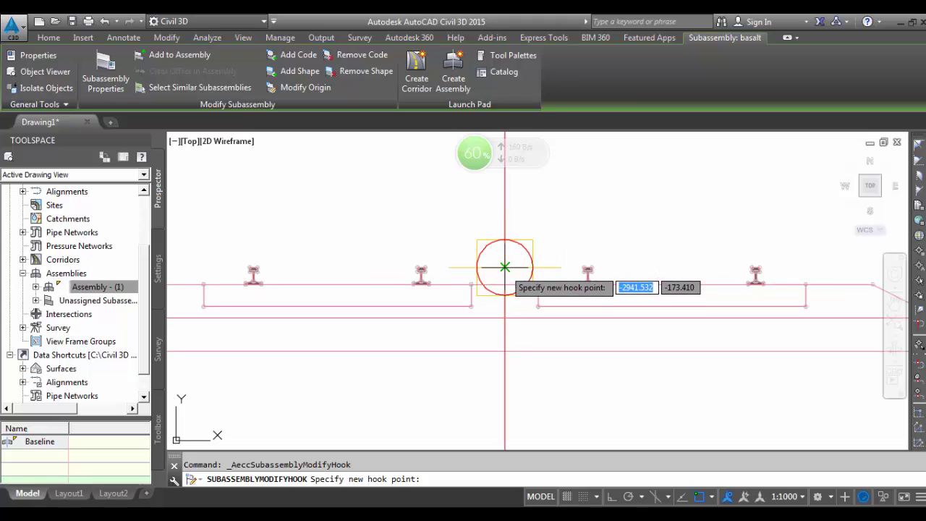
{"action": "left_click", "coordinate": [505, 268]}
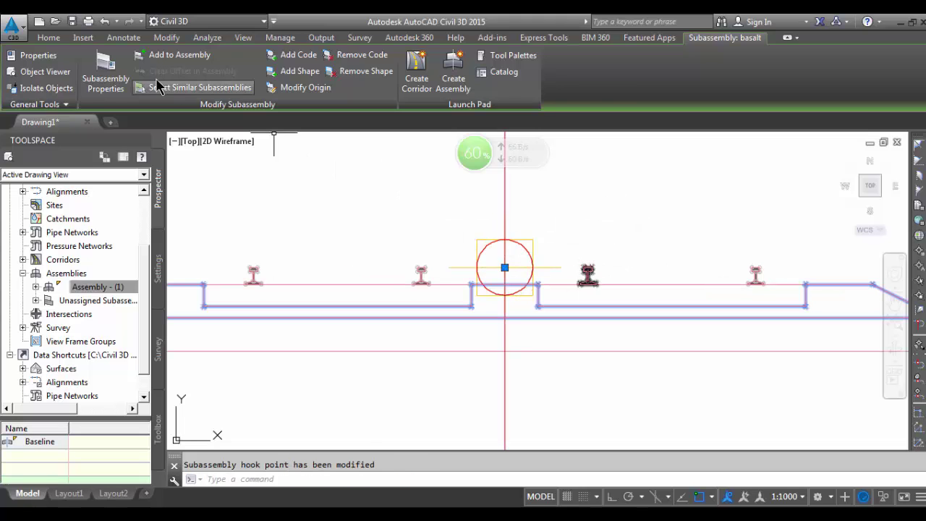
- Attach the basalt subassembly to the assembly at the central baseline marker point
{"action": "left_click", "coordinate": [177, 55]}
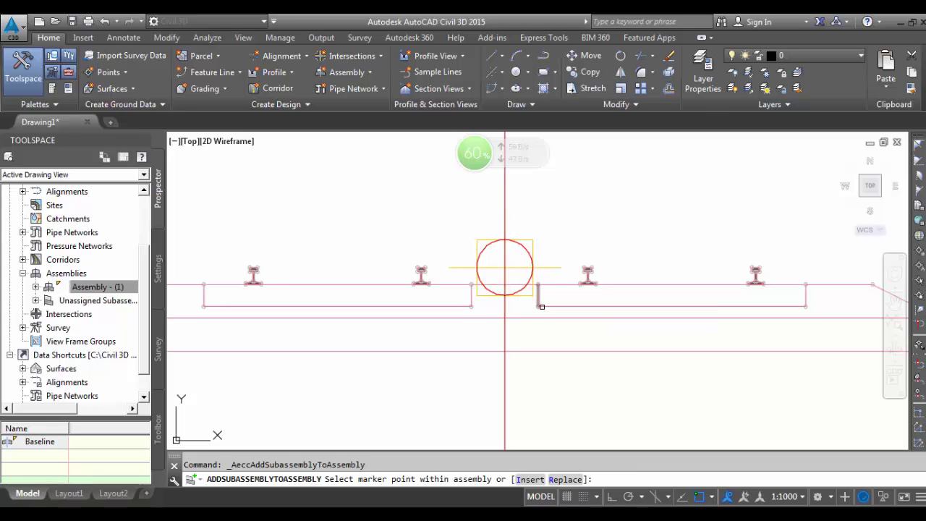
{"action": "left_click", "coordinate": [504, 270]}
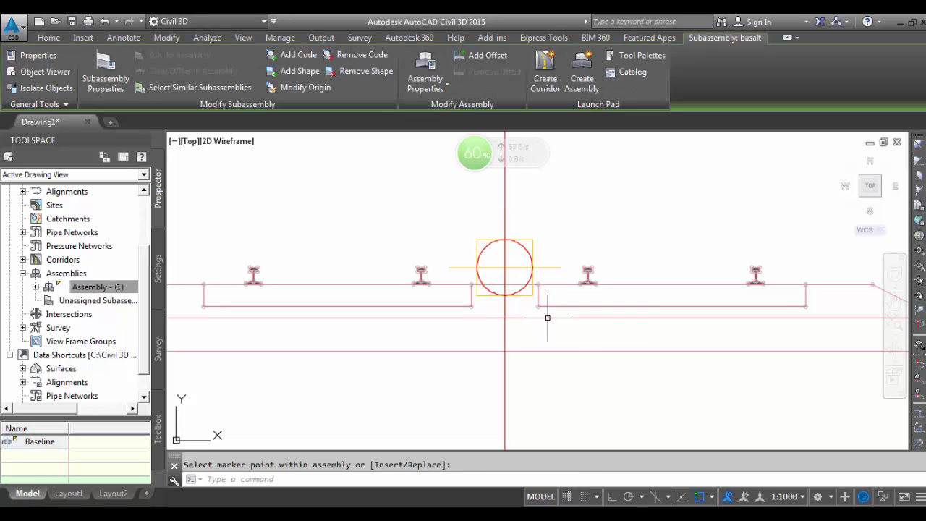
{"action": "scroll", "coordinate": [492, 325], "scroll_direction": "down", "scroll_amount": 4}
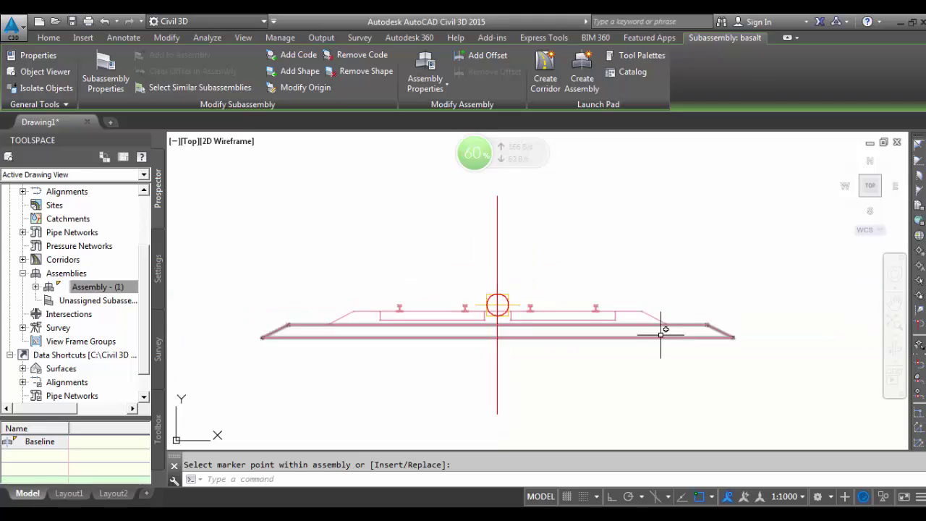
{"action": "left_click", "coordinate": [630, 311]}
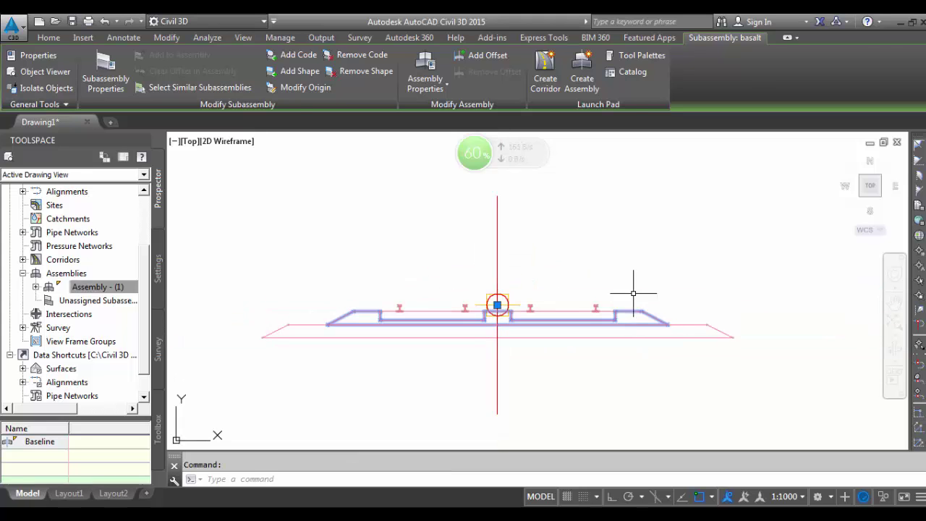
{"action": "key", "text": "Escape"}
- Try to add a shape to the right sleeper subassembly from its top, outer, bottom and inner links
{"action": "scroll", "coordinate": [461, 286], "scroll_direction": "up", "scroll_amount": 4}
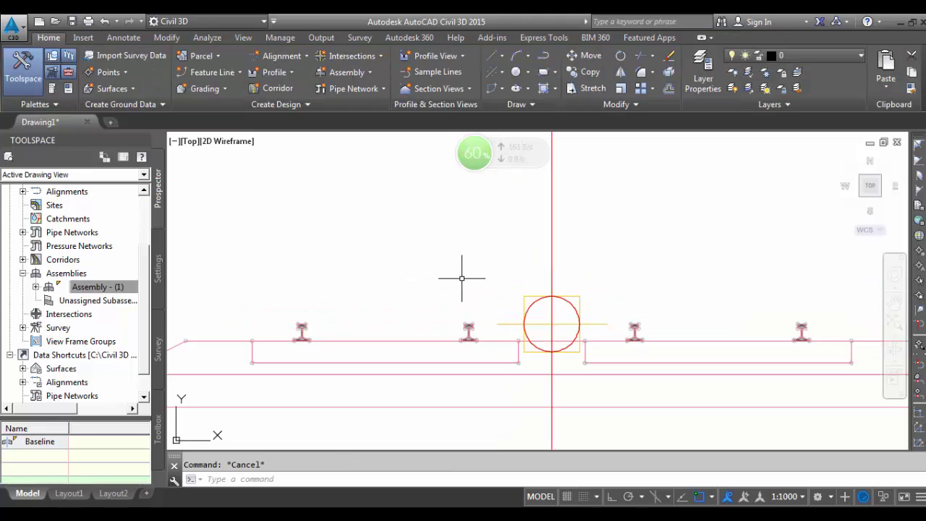
{"action": "left_click", "coordinate": [605, 341]}
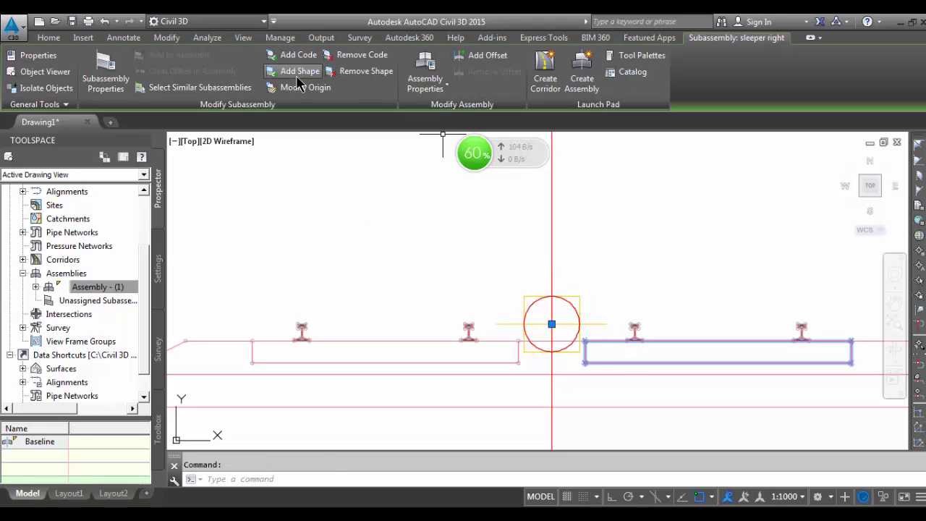
{"action": "left_click", "coordinate": [300, 73]}
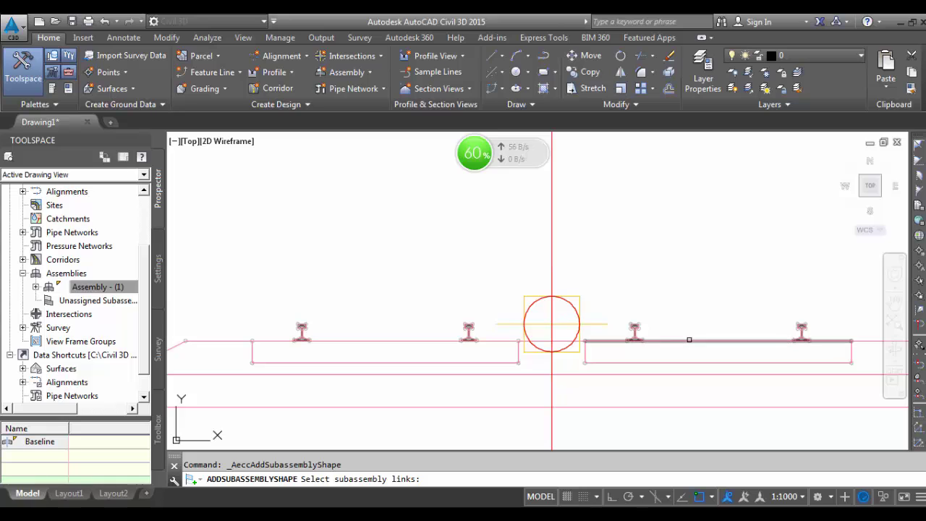
{"action": "left_click", "coordinate": [688, 340]}
{"action": "left_click", "coordinate": [850, 349]}
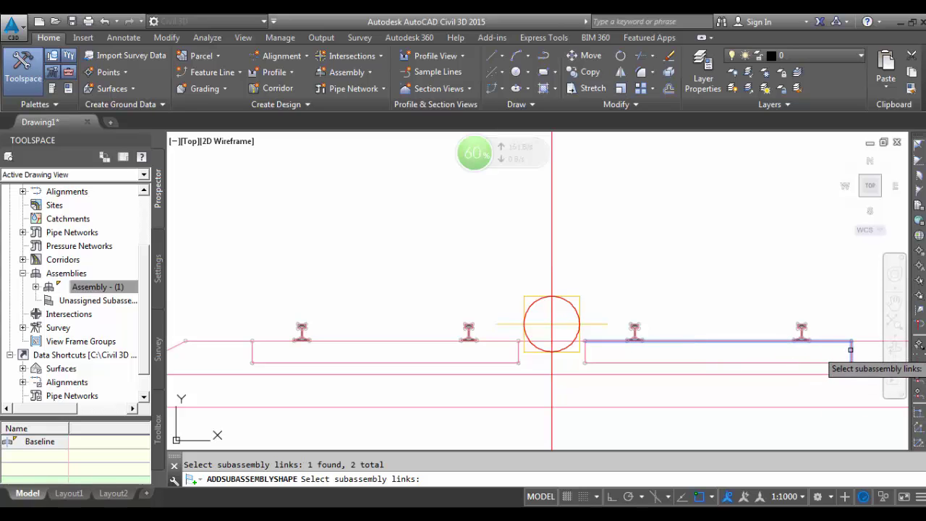
{"action": "left_click", "coordinate": [807, 363]}
{"action": "left_click", "coordinate": [584, 351]}
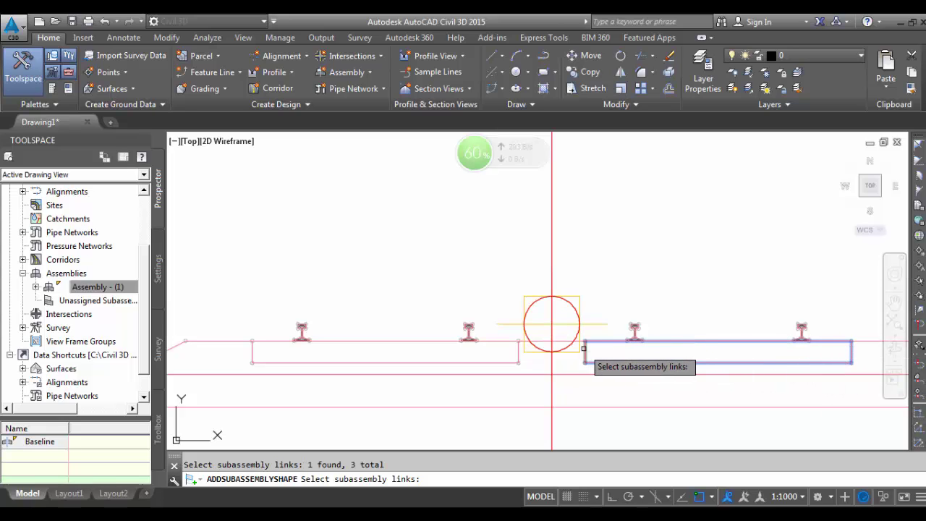
{"action": "key", "text": "Return"}
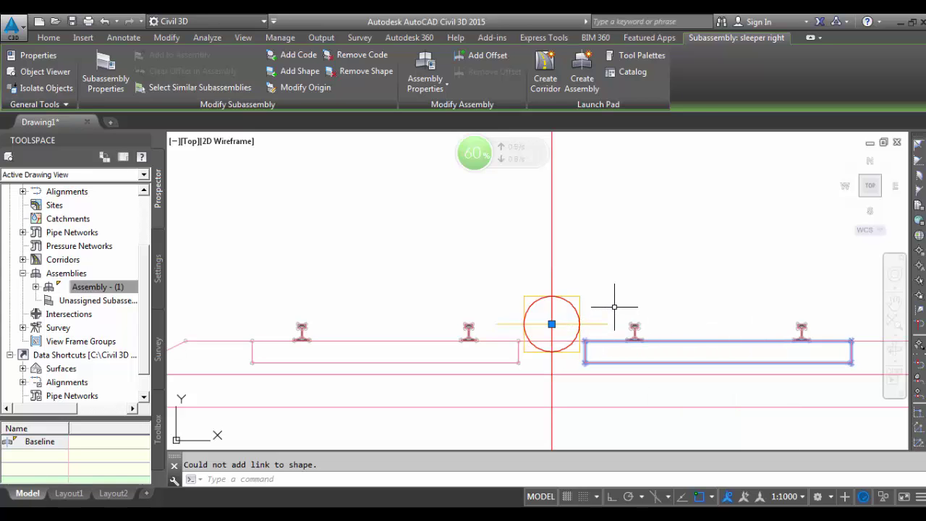
{"action": "key", "text": "Escape"}
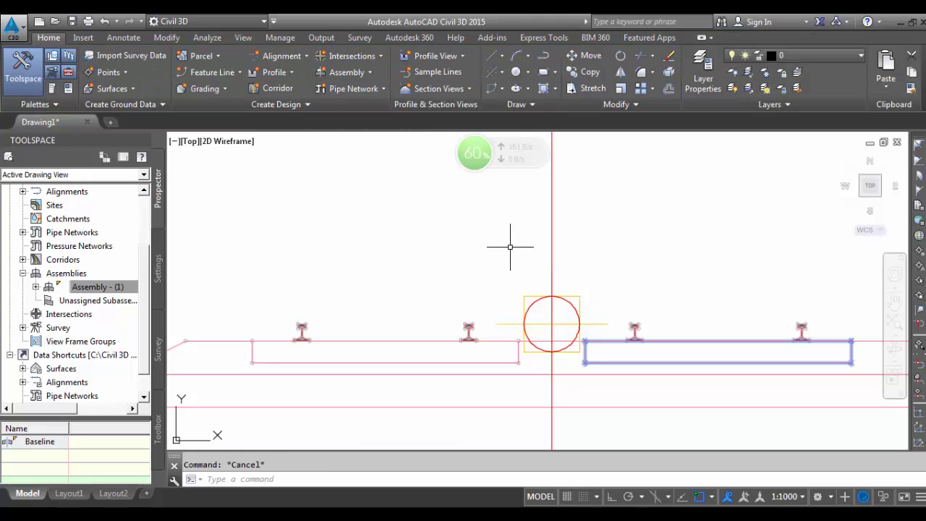
- Retry adding the right sleeper's shape by picking its four boundary links again in sequence
{"action": "left_click", "coordinate": [607, 340]}
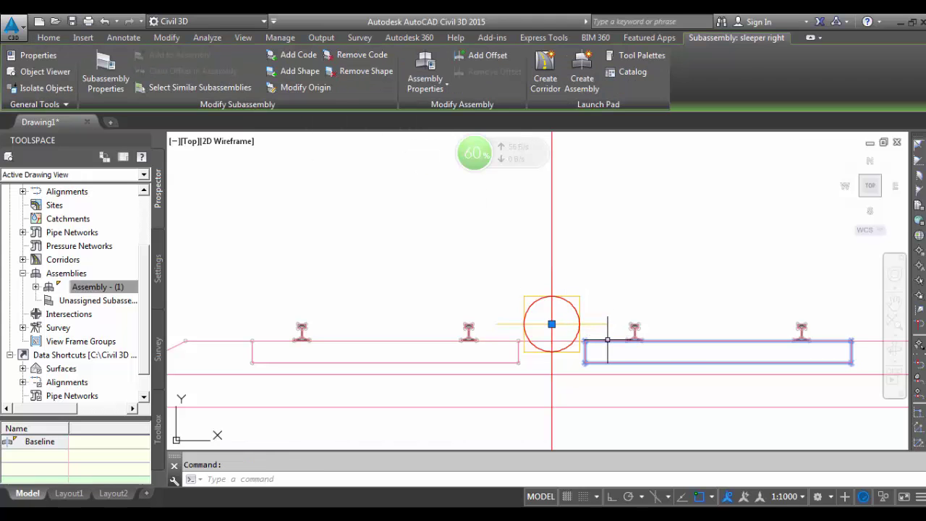
{"action": "left_click", "coordinate": [300, 71]}
{"action": "left_click", "coordinate": [702, 341]}
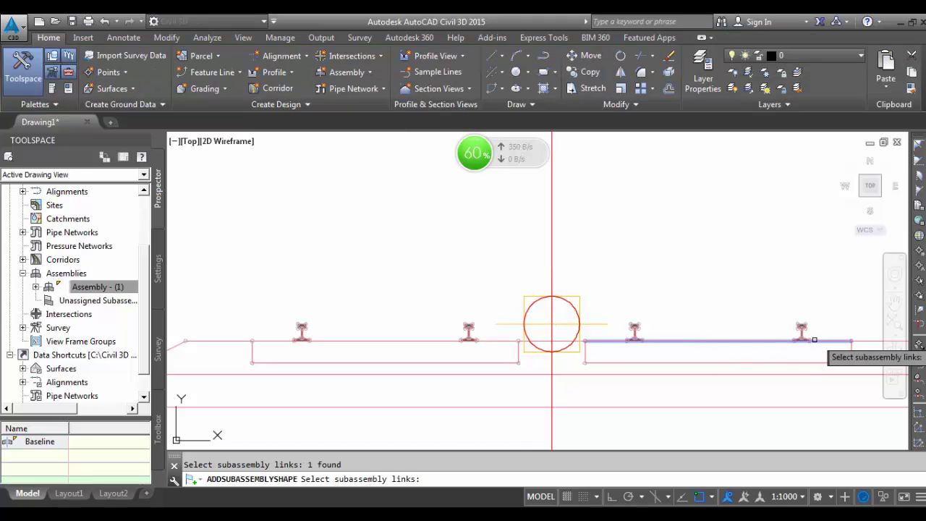
{"action": "scroll", "coordinate": [814, 356], "scroll_direction": "up", "scroll_amount": 4}
{"action": "scroll", "coordinate": [838, 360], "scroll_direction": "down", "scroll_amount": 4}
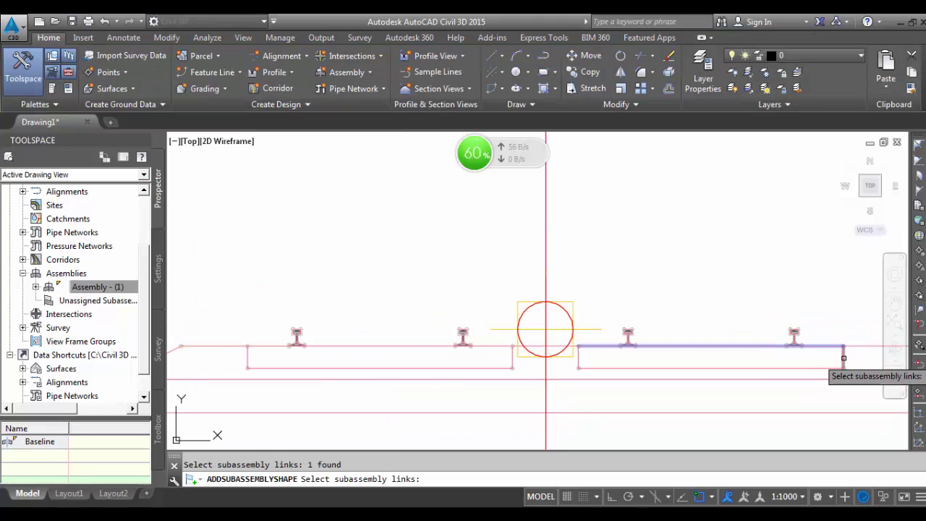
{"action": "left_click", "coordinate": [843, 357]}
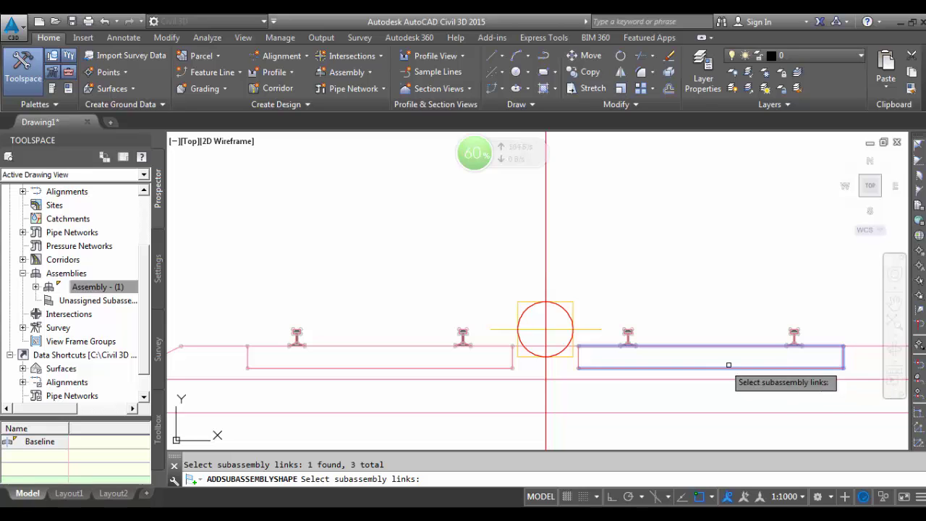
{"action": "scroll", "coordinate": [576, 359], "scroll_direction": "up", "scroll_amount": 4}
{"action": "left_click", "coordinate": [579, 359]}
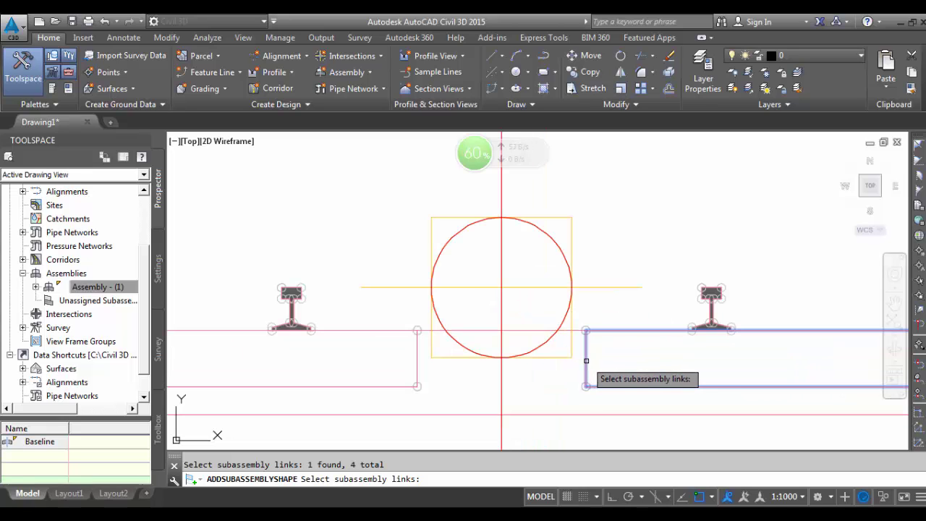
{"action": "key", "text": "Return"}
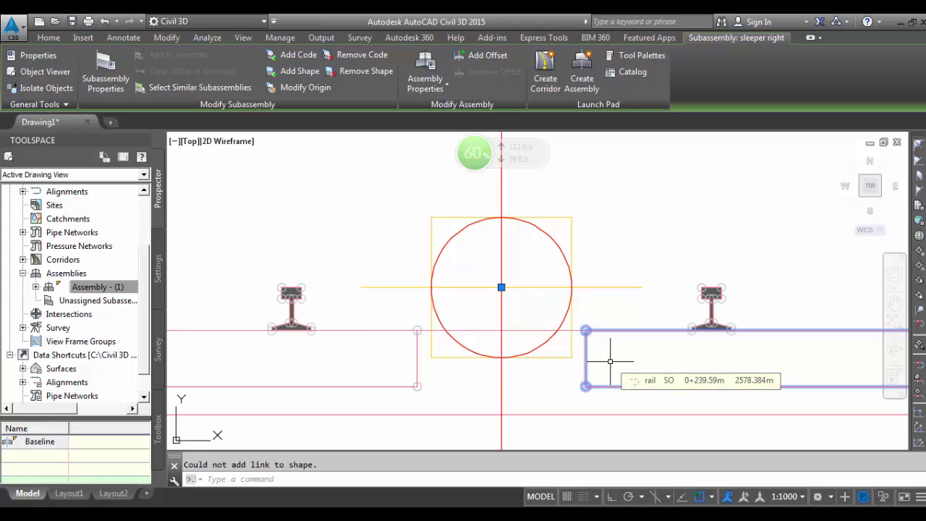
{"action": "key", "text": "Escape"}
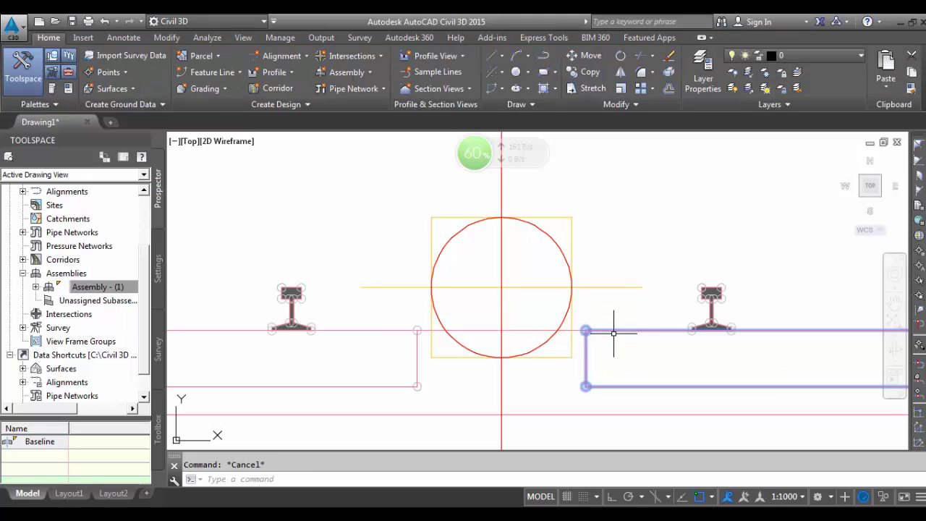
- Try to remove any existing shape from the right sleeper subassembly
{"action": "left_click", "coordinate": [615, 330]}
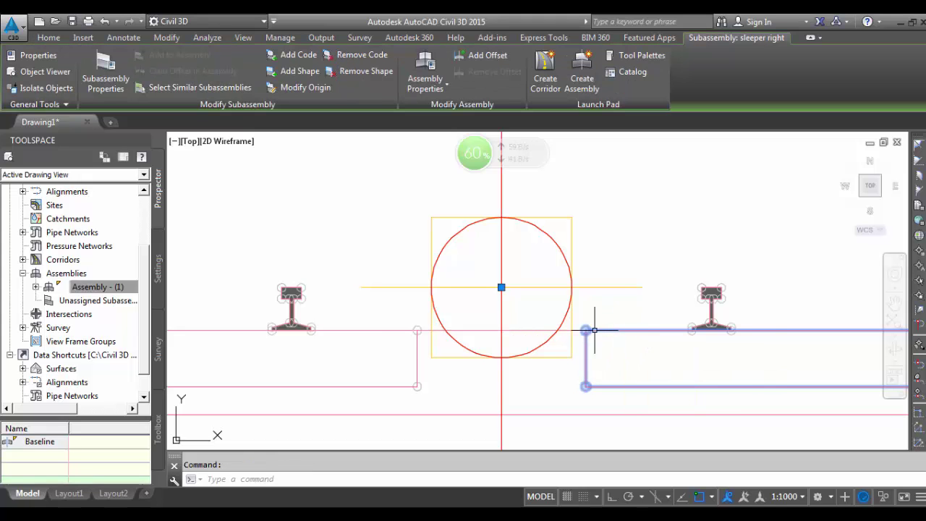
{"action": "left_click", "coordinate": [362, 71]}
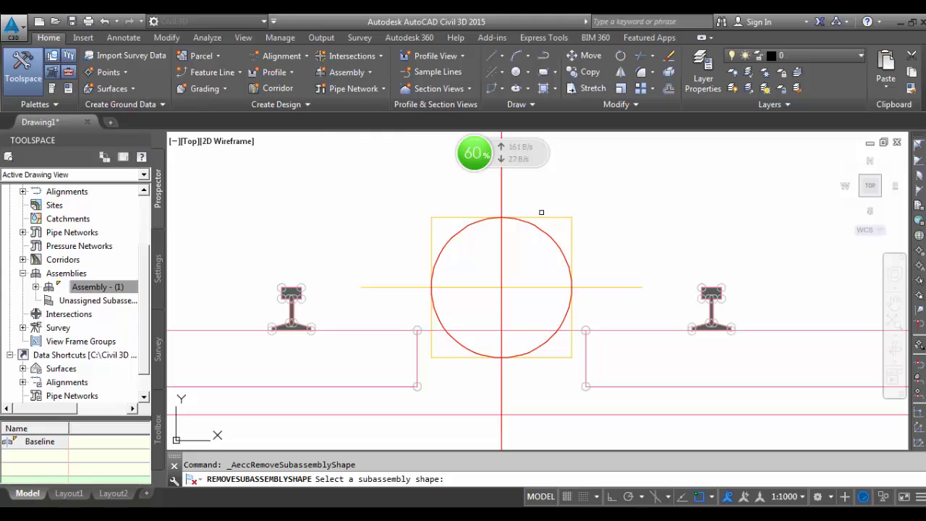
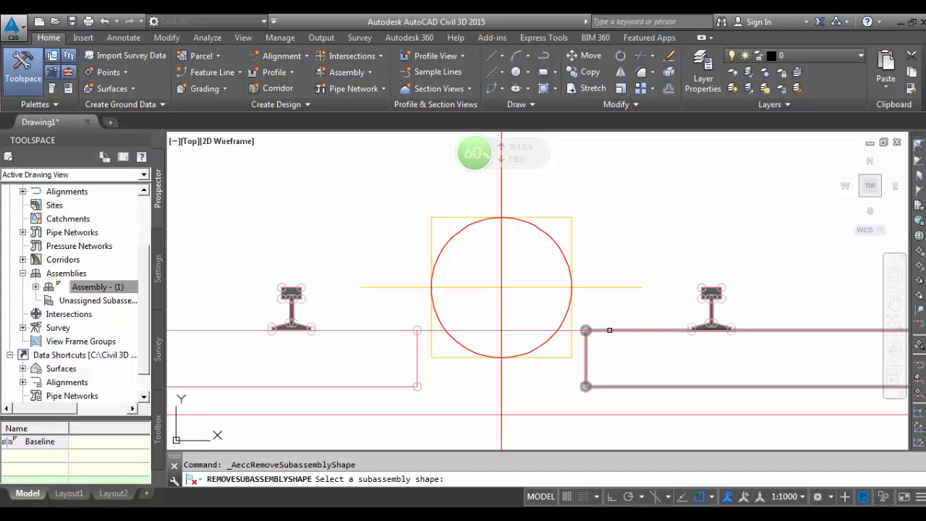
{"action": "left_click", "coordinate": [609, 331]}
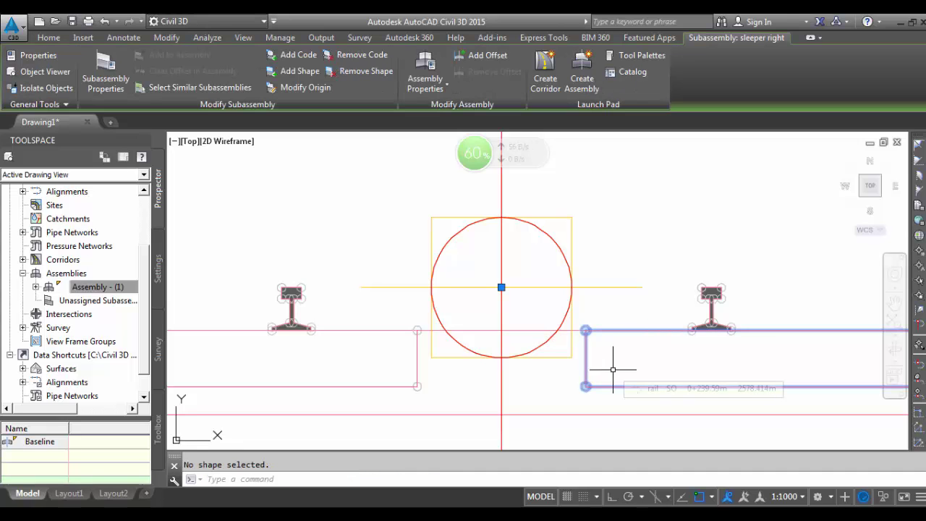
{"action": "key", "text": "Escape"}
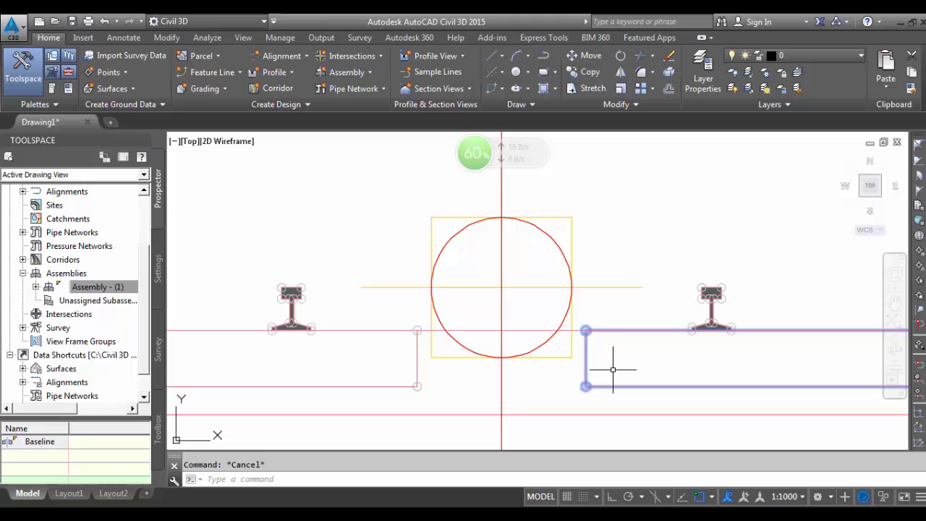
{"action": "left_click", "coordinate": [497, 332]}
{"action": "key", "text": "Escape"}
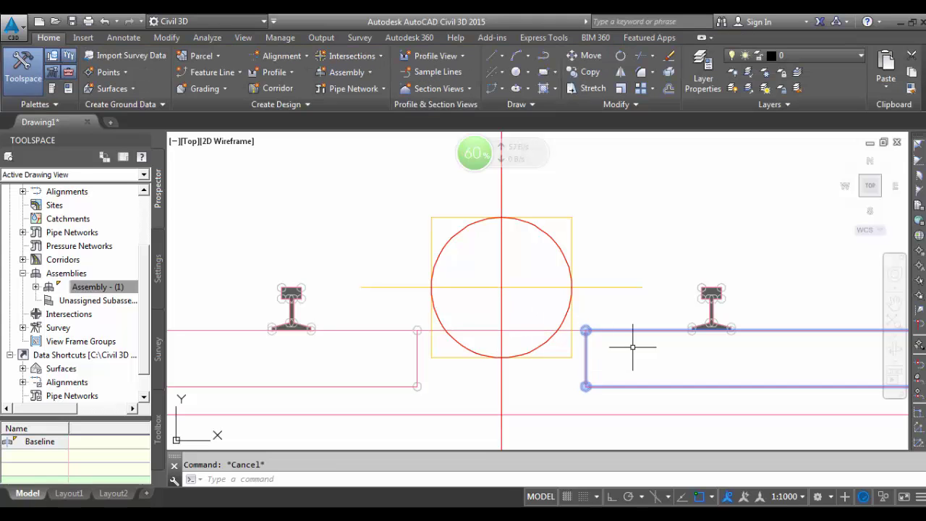
{"action": "scroll", "coordinate": [634, 333], "scroll_direction": "down", "scroll_amount": 3}
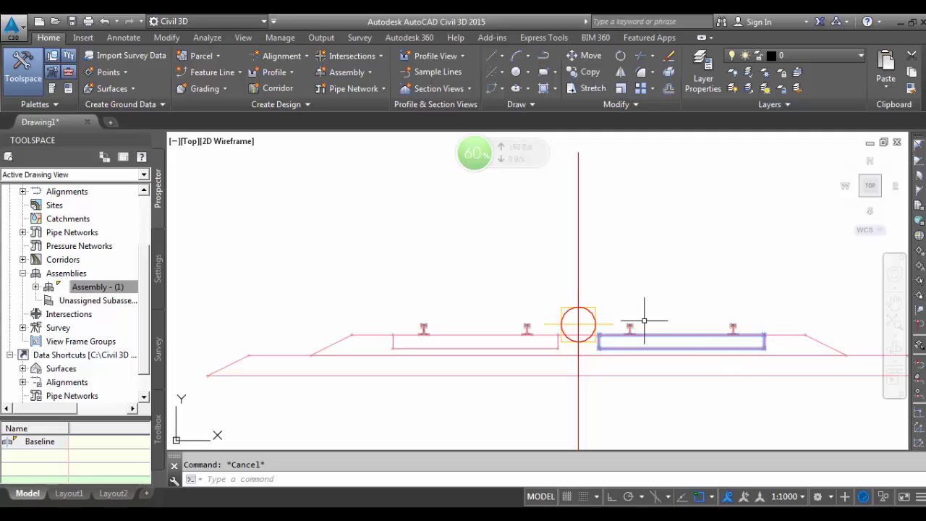
- Add a shape to the subbasalt subassembly from its top, bottom and two sloping side links
{"action": "left_click", "coordinate": [486, 374]}
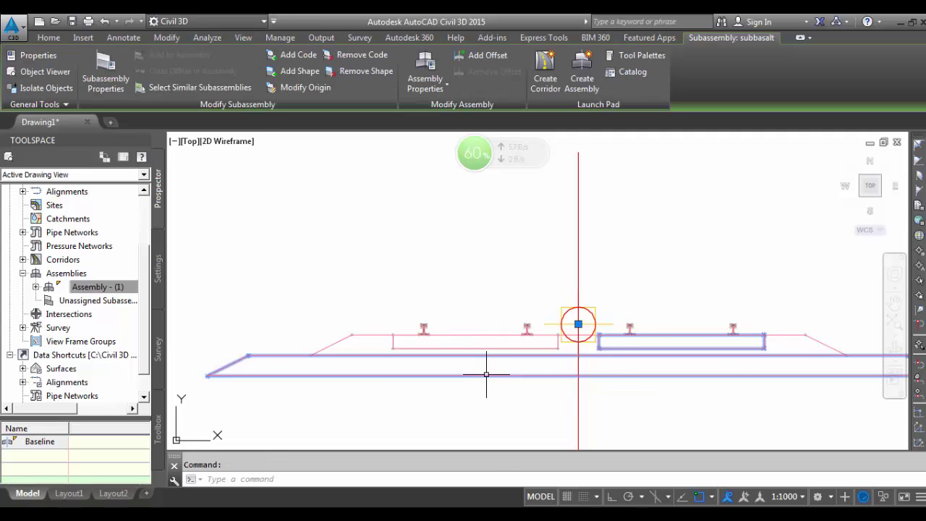
{"action": "key", "text": "Escape"}
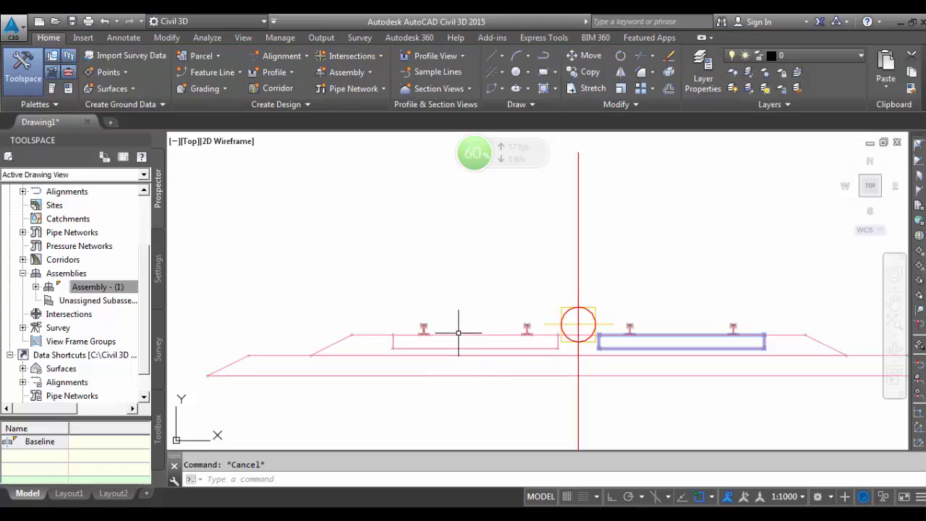
{"action": "left_click", "coordinate": [471, 376]}
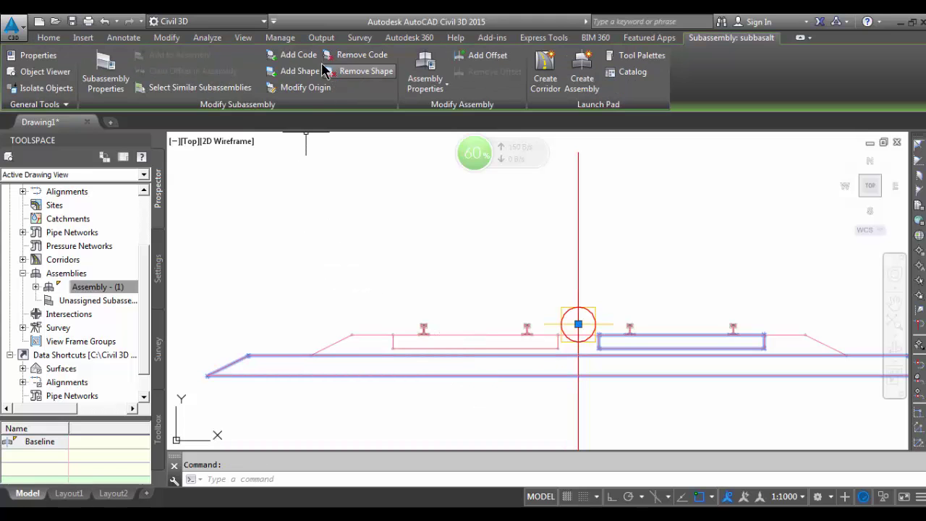
{"action": "left_click", "coordinate": [295, 72]}
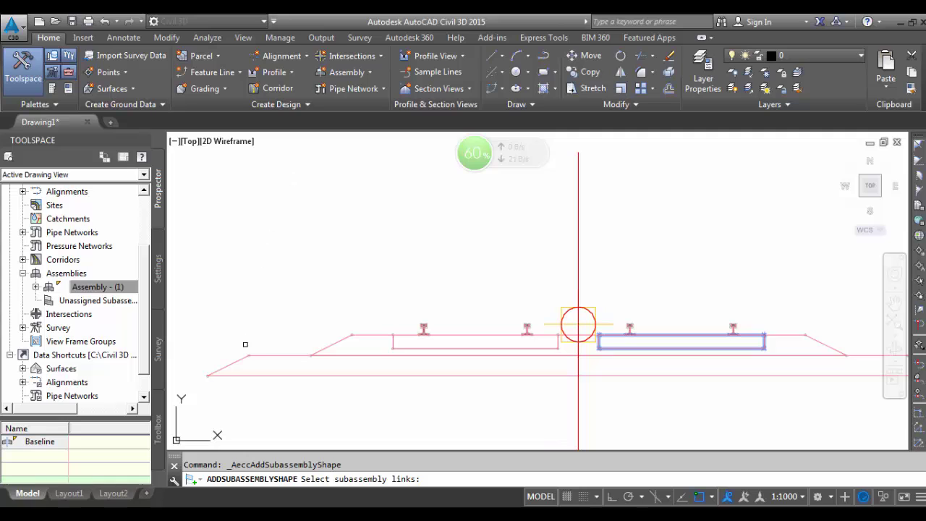
{"action": "left_click", "coordinate": [260, 355]}
{"action": "scroll", "coordinate": [362, 376], "scroll_direction": "down", "scroll_amount": 2}
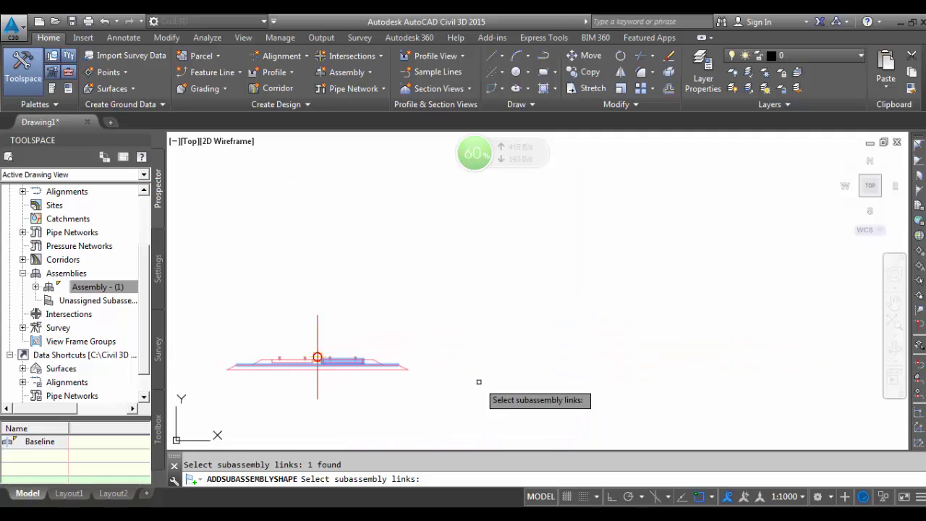
{"action": "left_click", "coordinate": [447, 362]}
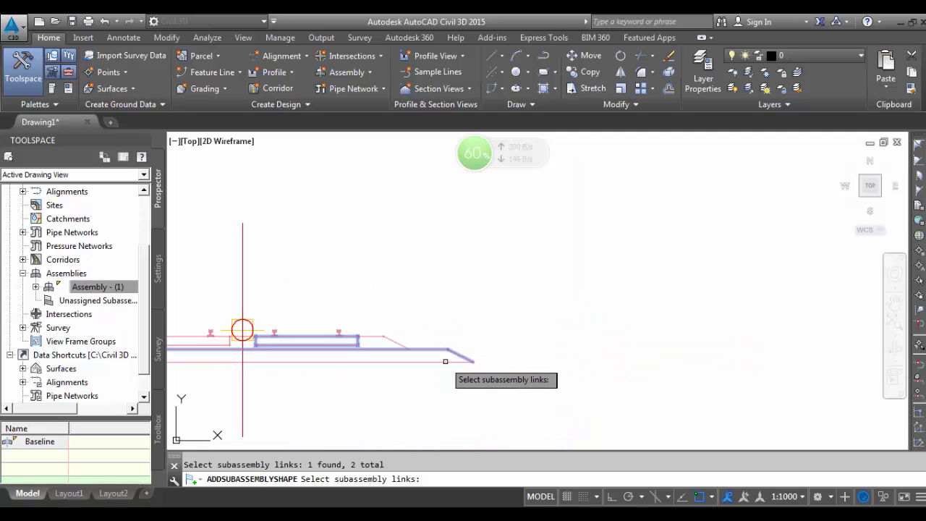
{"action": "left_click", "coordinate": [443, 363]}
{"action": "scroll", "coordinate": [577, 376], "scroll_direction": "down", "scroll_amount": 5}
{"action": "scroll", "coordinate": [568, 365], "scroll_direction": "up", "scroll_amount": 8}
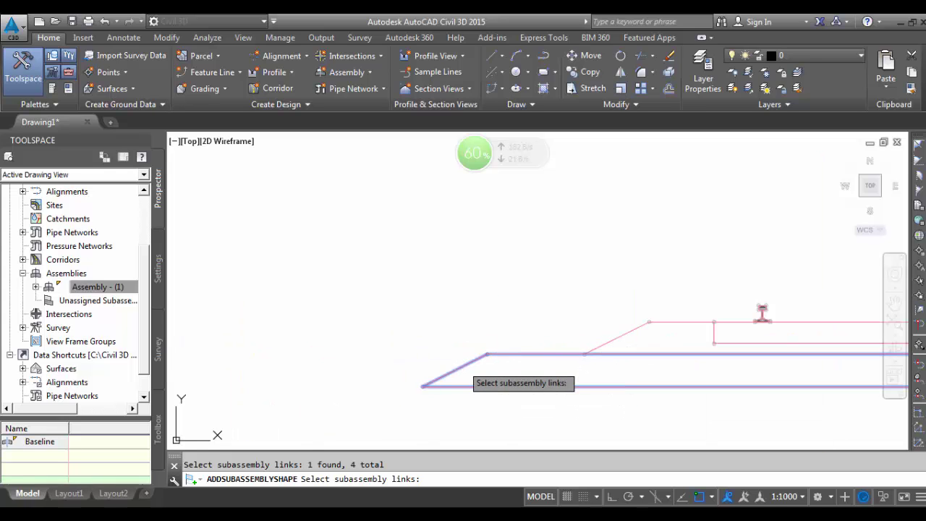
{"action": "key", "text": "Return"}
{"action": "scroll", "coordinate": [372, 330], "scroll_direction": "down", "scroll_amount": 3}
{"action": "key", "text": "Escape"}
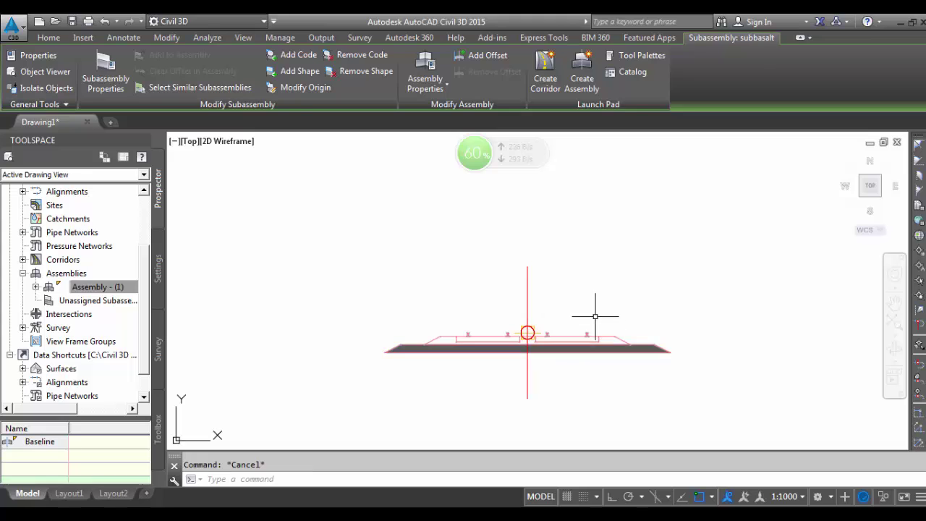
- Select the basalt subassembly by its top link beside the right sleeper's outer end
{"action": "scroll", "coordinate": [585, 327], "scroll_direction": "up", "scroll_amount": 5}
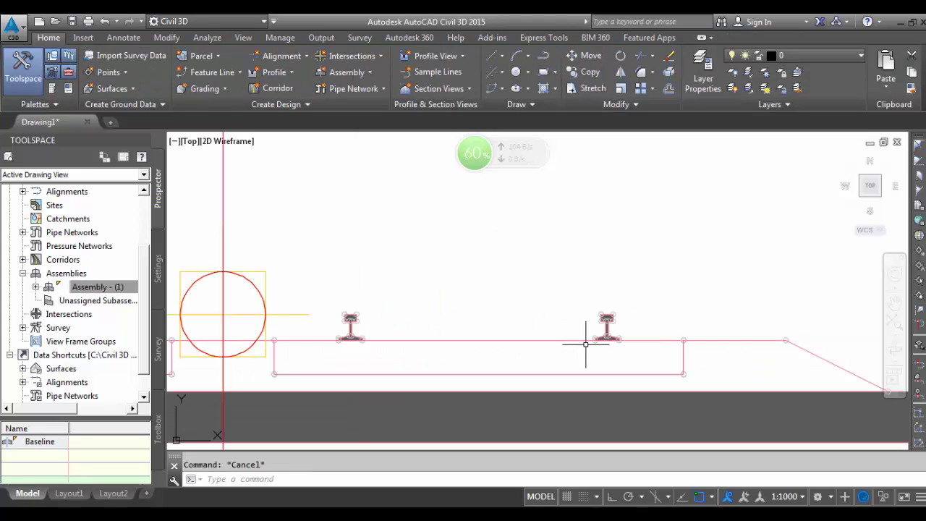
{"action": "scroll", "coordinate": [590, 333], "scroll_direction": "down", "scroll_amount": 2}
{"action": "scroll", "coordinate": [637, 378], "scroll_direction": "up", "scroll_amount": 4}
{"action": "scroll", "coordinate": [646, 377], "scroll_direction": "down", "scroll_amount": 4}
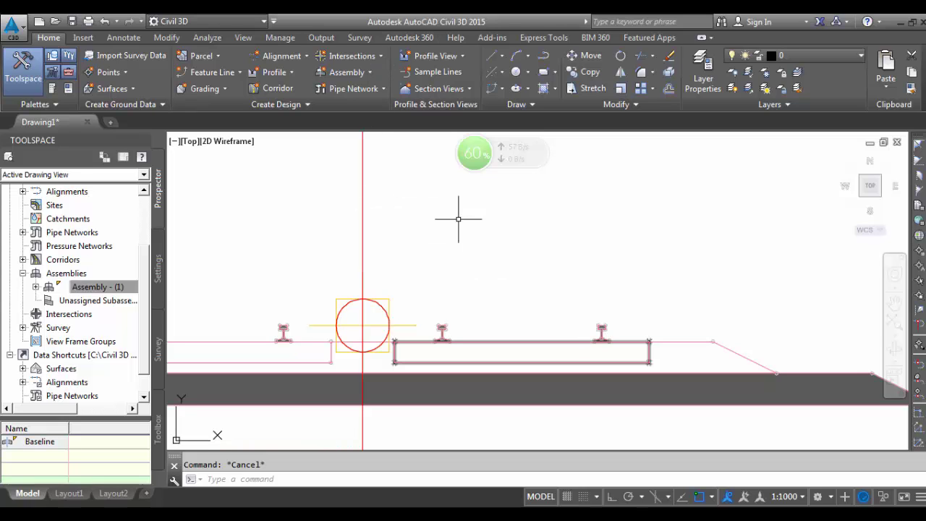
{"action": "left_click", "coordinate": [689, 341]}
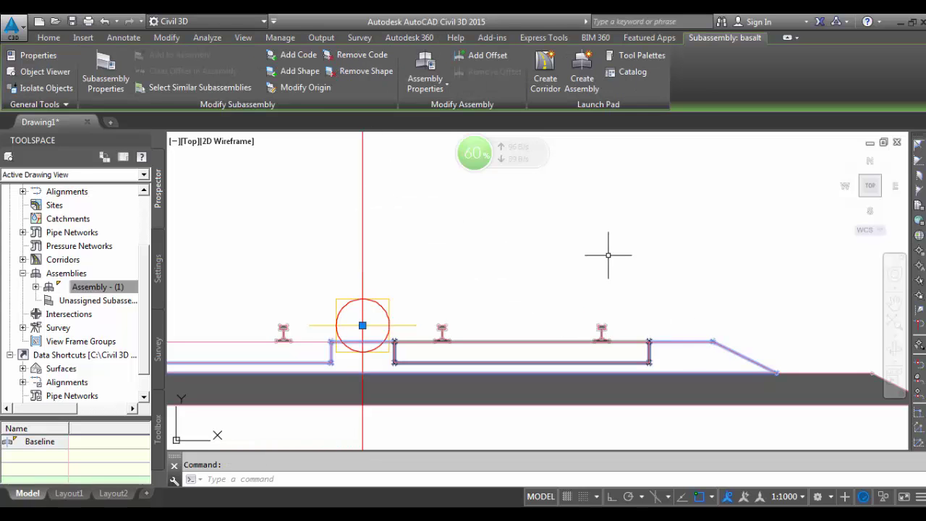
- Start a new shape on the basalt subassembly and pick its right shoulder top, right side slope and long base links
{"action": "left_click", "coordinate": [311, 75]}
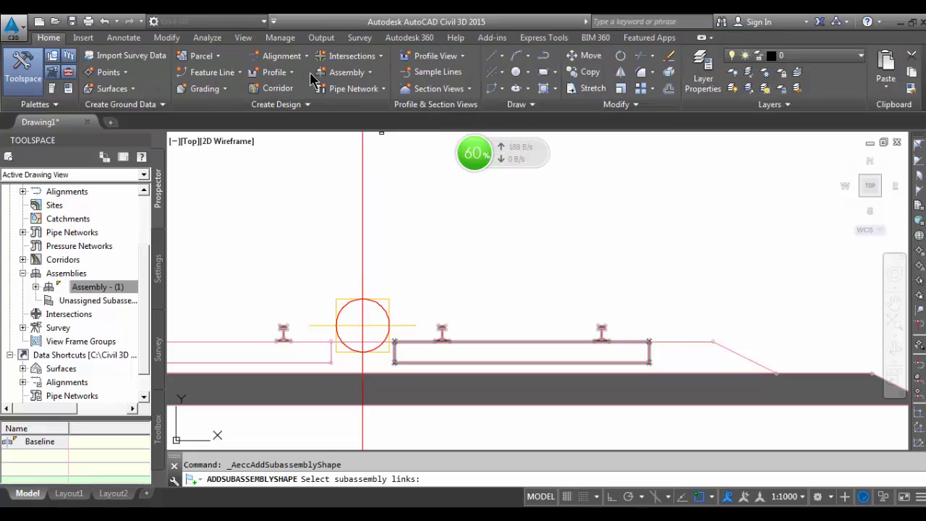
{"action": "left_click", "coordinate": [676, 341]}
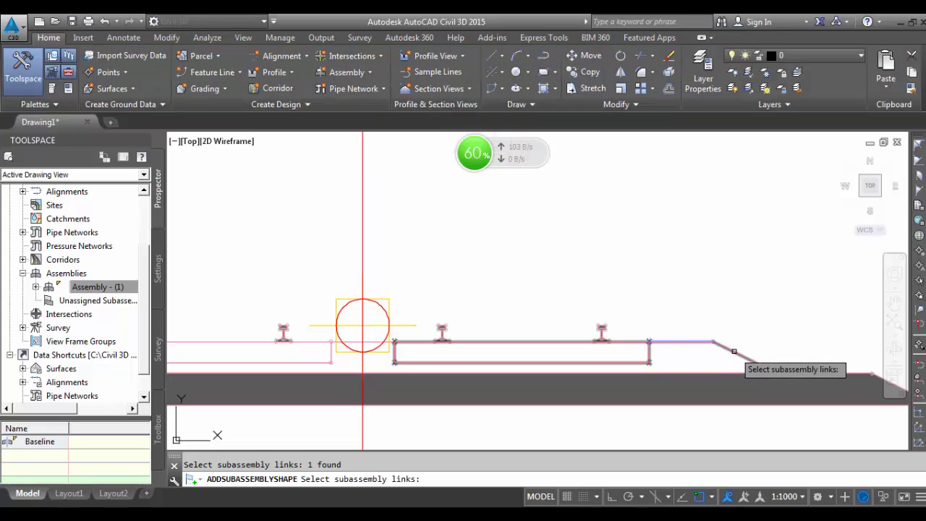
{"action": "left_click", "coordinate": [733, 351]}
{"action": "left_click", "coordinate": [721, 371]}
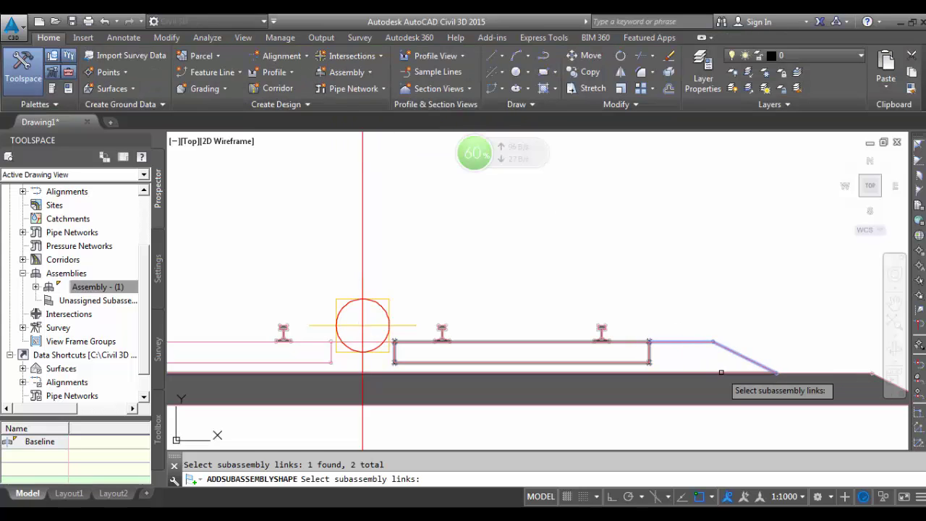
- Add the left side slope, left shoulder top, and the left sleeper recess's outer side and floor links to the basalt shape
{"action": "scroll", "coordinate": [754, 350], "scroll_direction": "down", "scroll_amount": 3}
{"action": "scroll", "coordinate": [475, 337], "scroll_direction": "up", "scroll_amount": 3}
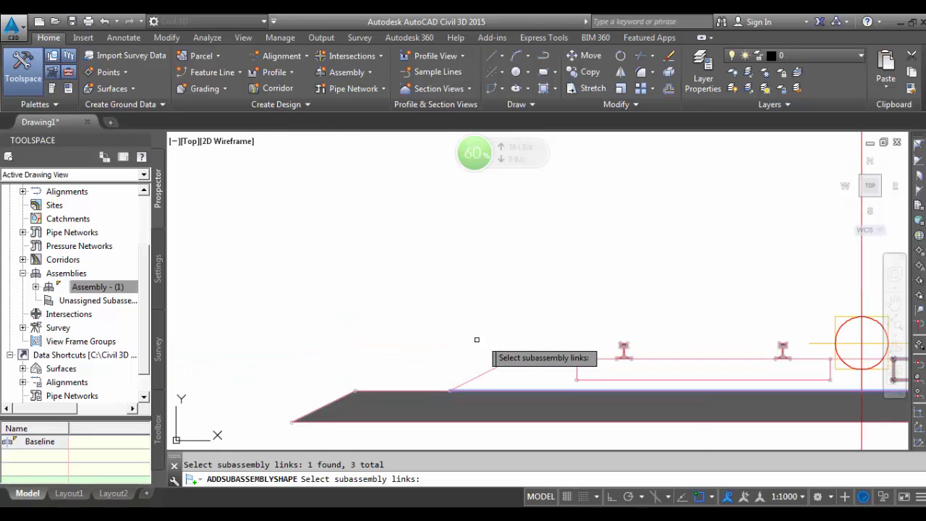
{"action": "left_click", "coordinate": [494, 369]}
{"action": "left_click", "coordinate": [548, 361]}
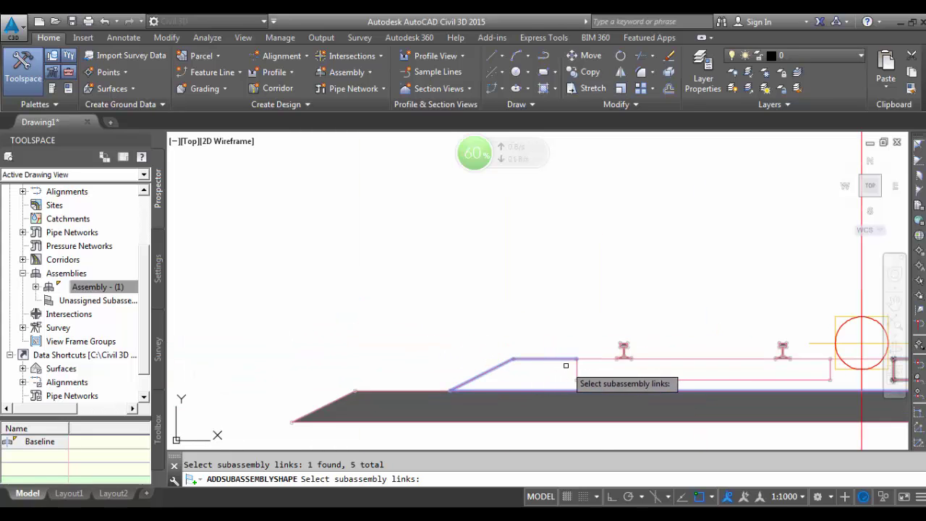
{"action": "left_click", "coordinate": [578, 371]}
{"action": "left_click", "coordinate": [593, 379]}
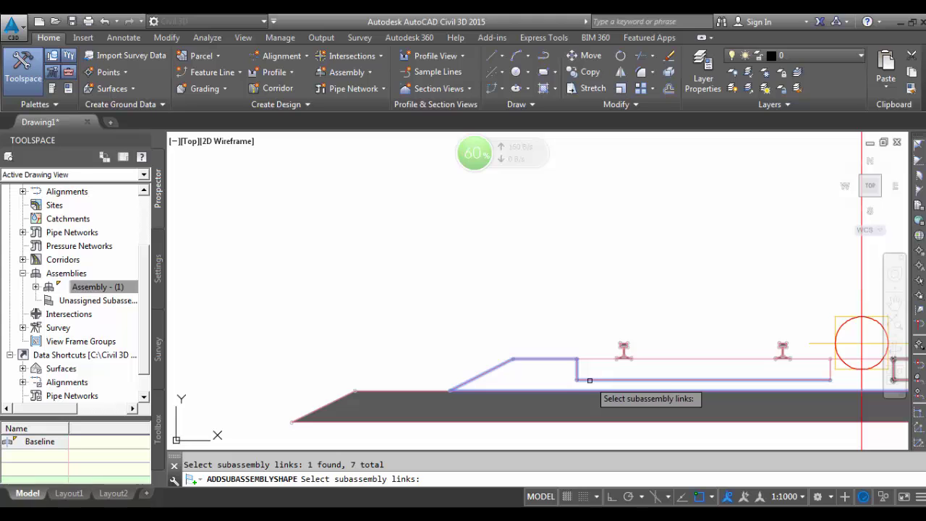
- Include the left recess's inner side, the central top link and the right recess's inner side in the basalt shape
{"action": "scroll", "coordinate": [575, 396], "scroll_direction": "down", "scroll_amount": 3}
{"action": "scroll", "coordinate": [612, 355], "scroll_direction": "up", "scroll_amount": 3}
{"action": "scroll", "coordinate": [612, 355], "scroll_direction": "up", "scroll_amount": 3}
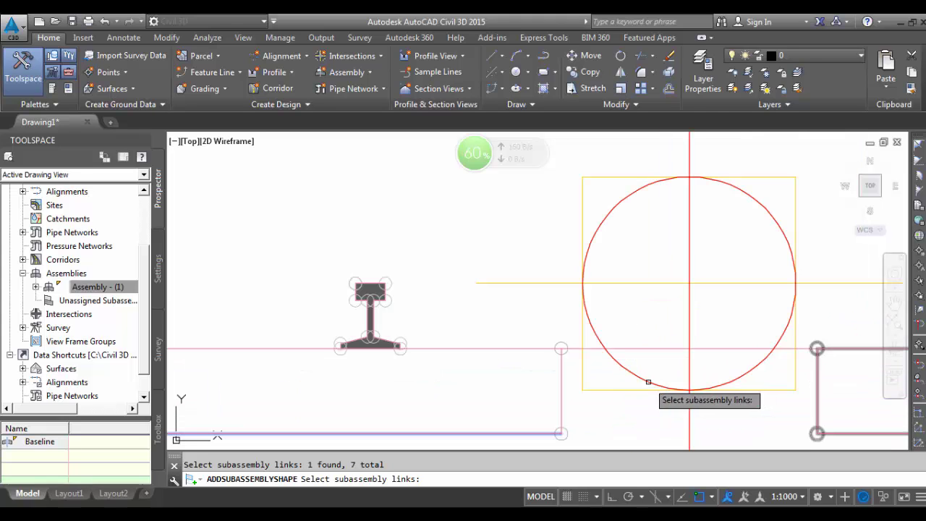
{"action": "left_click", "coordinate": [563, 392]}
{"action": "left_click", "coordinate": [573, 349]}
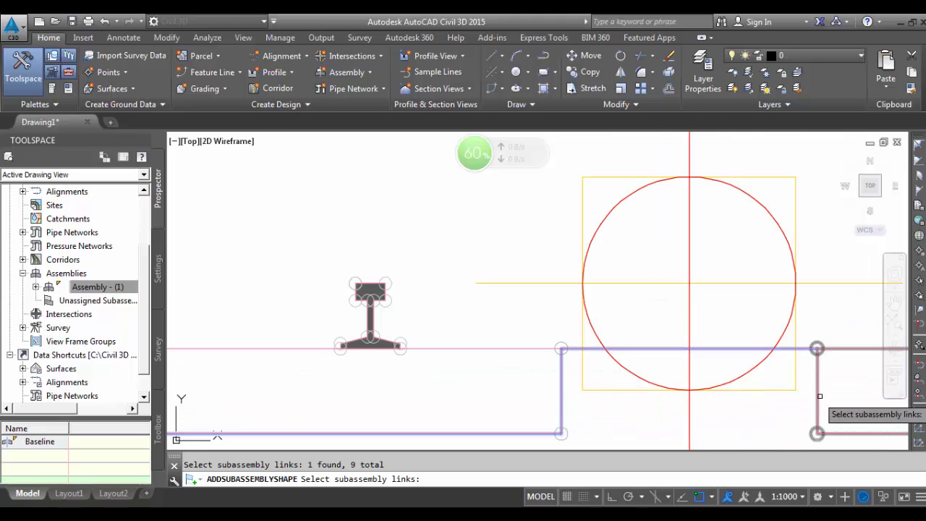
{"action": "left_click", "coordinate": [817, 393]}
- Complete the basalt shape with the right sleeper recess's floor and outer side links
{"action": "scroll", "coordinate": [595, 367], "scroll_direction": "down", "scroll_amount": 5}
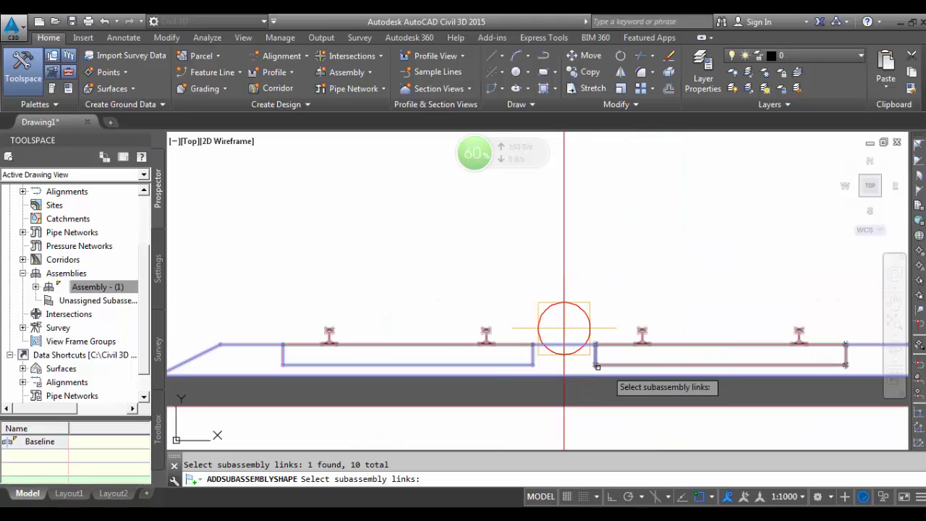
{"action": "scroll", "coordinate": [658, 366], "scroll_direction": "up", "scroll_amount": 2}
{"action": "left_click", "coordinate": [655, 360]}
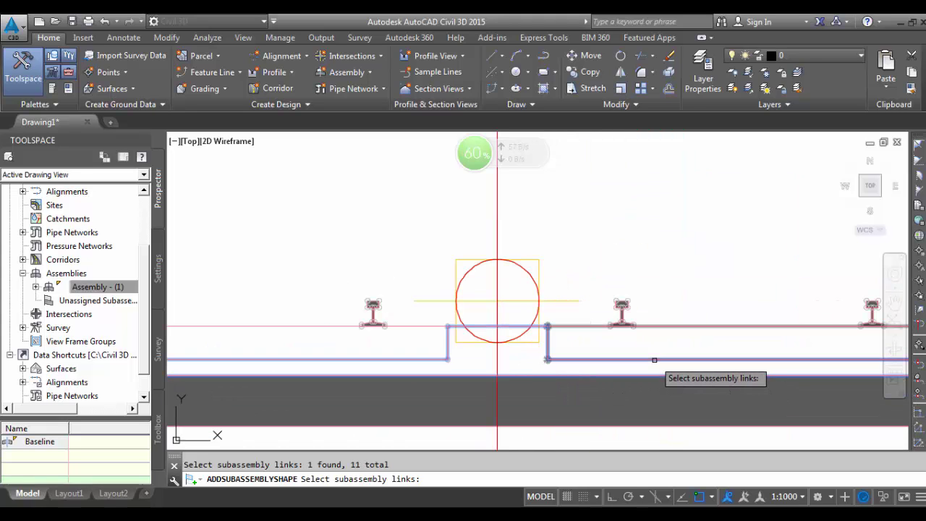
{"action": "scroll", "coordinate": [575, 391], "scroll_direction": "down", "scroll_amount": 2}
{"action": "scroll", "coordinate": [819, 361], "scroll_direction": "up", "scroll_amount": 4}
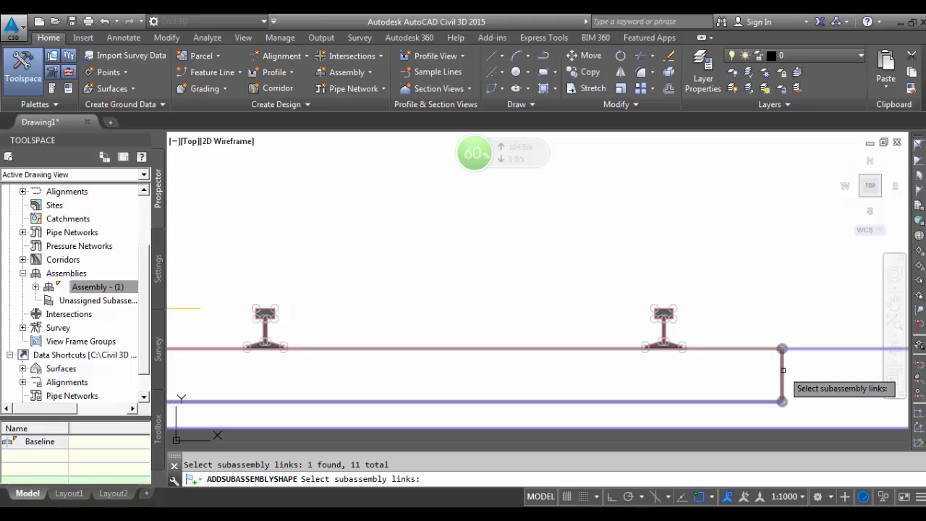
{"action": "left_click", "coordinate": [782, 370]}
{"action": "key", "text": "Return"}
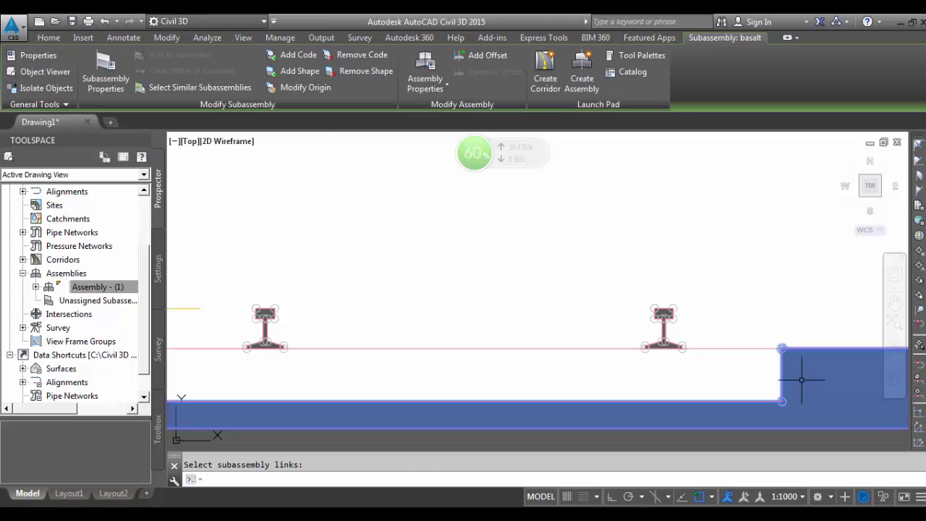
{"action": "scroll", "coordinate": [756, 337], "scroll_direction": "down", "scroll_amount": 5}
{"action": "scroll", "coordinate": [765, 354], "scroll_direction": "up", "scroll_amount": 2}
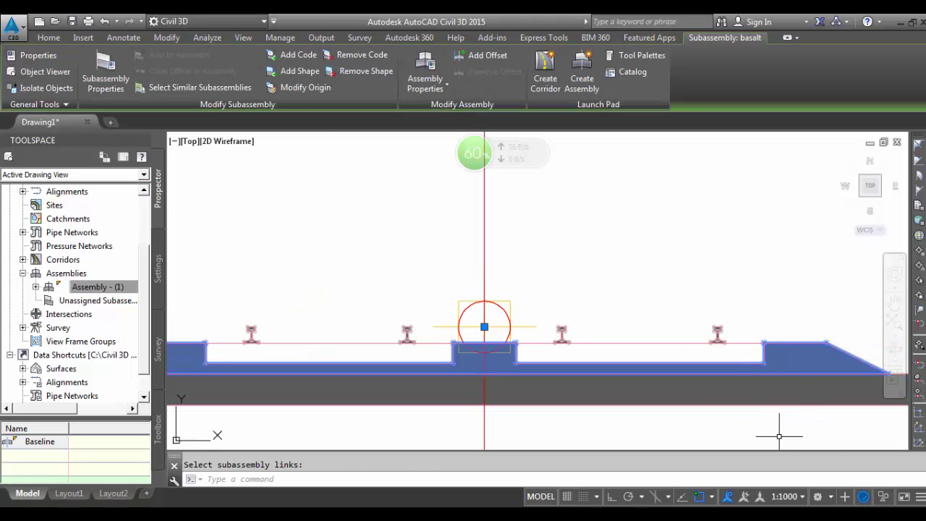
{"action": "key", "text": "Escape"}
{"action": "scroll", "coordinate": [678, 334], "scroll_direction": "down", "scroll_amount": 2}
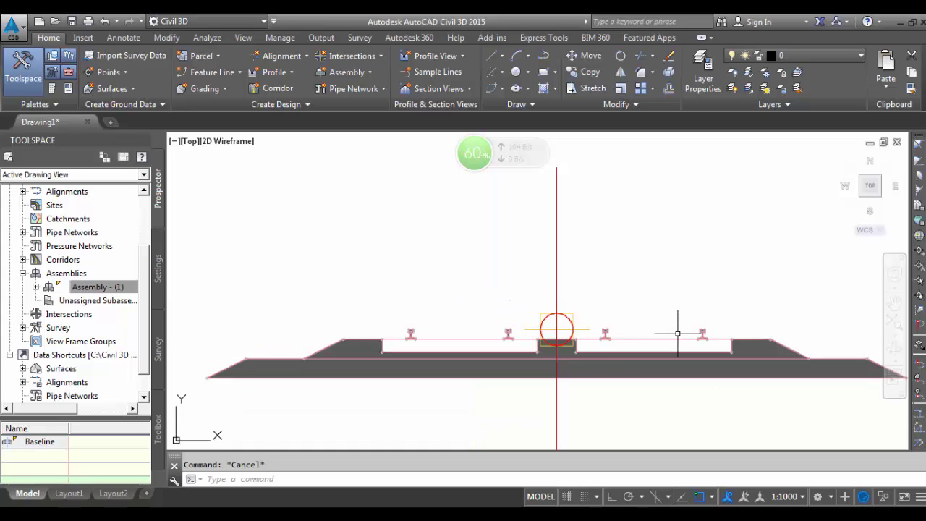
- Try to add a shape to the left sleeper subassembly from its top and side links
{"action": "left_click", "coordinate": [469, 339]}
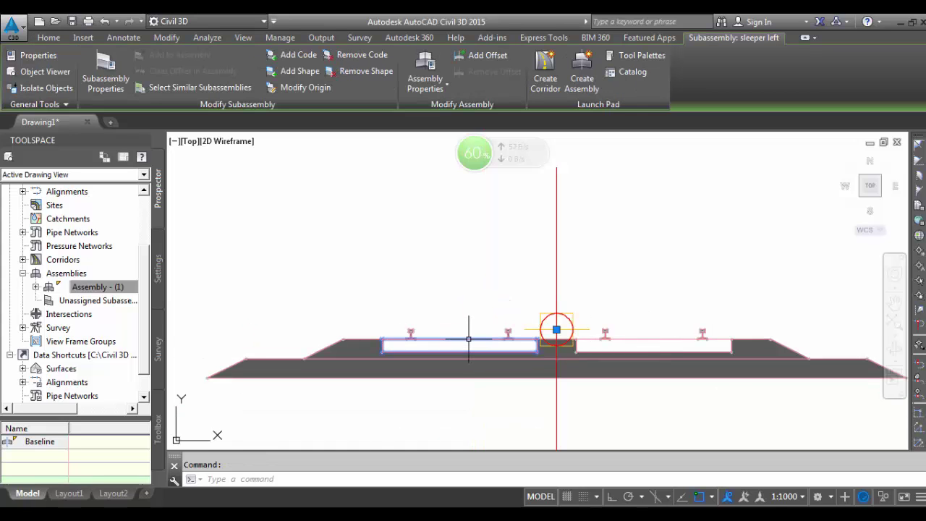
{"action": "left_click", "coordinate": [295, 71]}
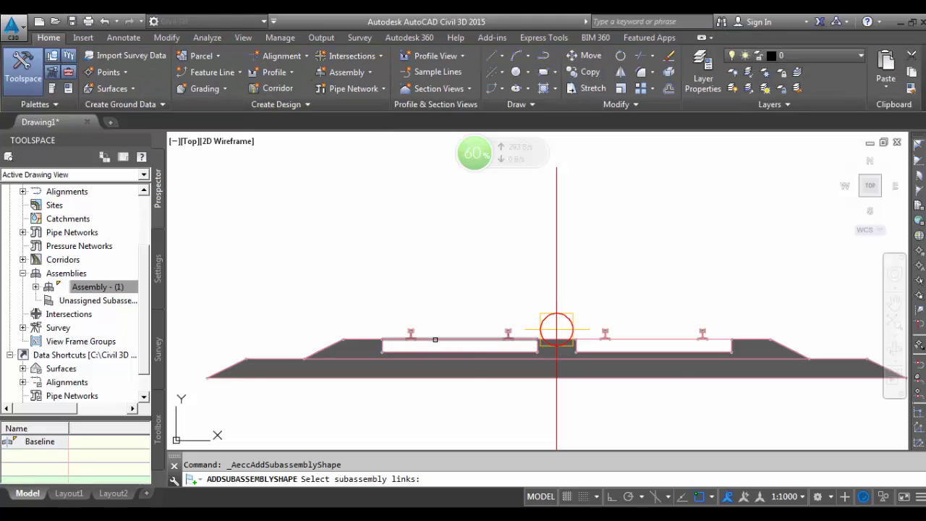
{"action": "left_click", "coordinate": [435, 340]}
{"action": "scroll", "coordinate": [543, 348], "scroll_direction": "up", "scroll_amount": 8}
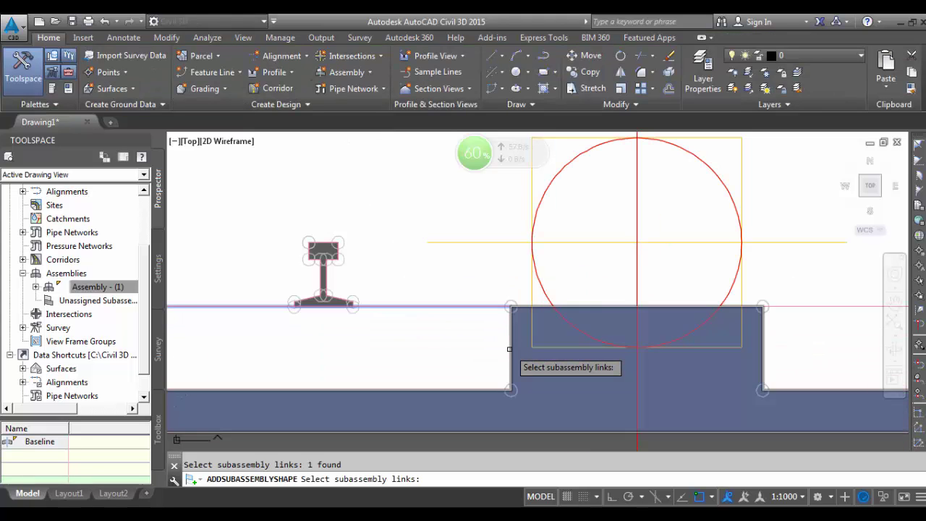
{"action": "scroll", "coordinate": [510, 348], "scroll_direction": "up", "scroll_amount": 3}
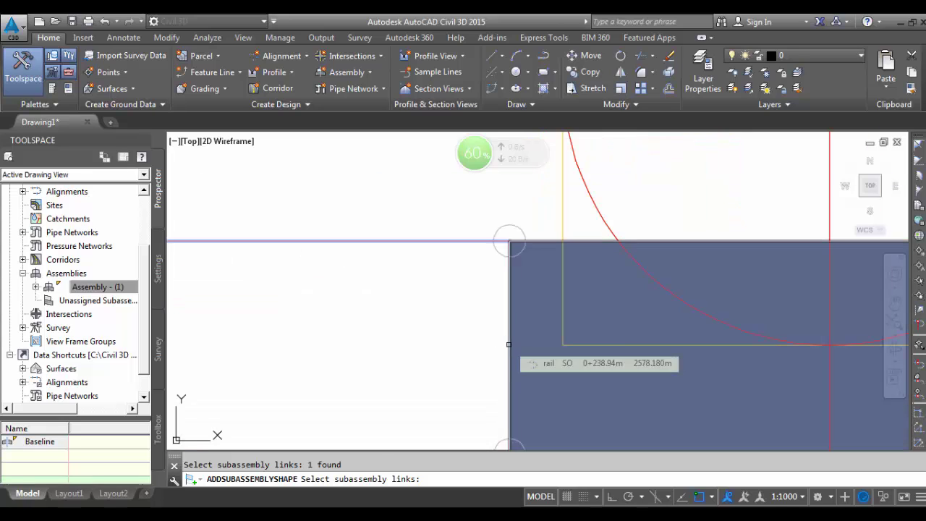
{"action": "left_click", "coordinate": [509, 344]}
{"action": "scroll", "coordinate": [508, 344], "scroll_direction": "down", "scroll_amount": 5}
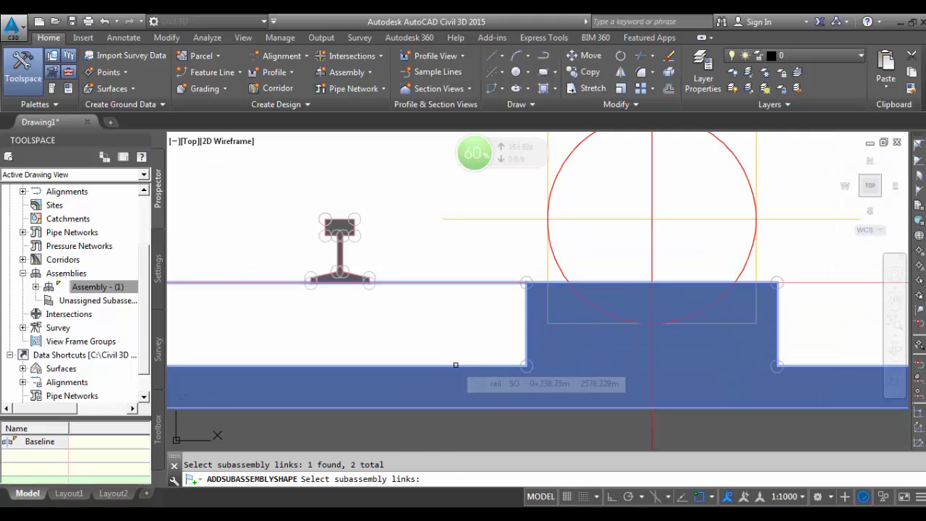
{"action": "left_click", "coordinate": [456, 364]}
{"action": "scroll", "coordinate": [511, 323], "scroll_direction": "down", "scroll_amount": 4}
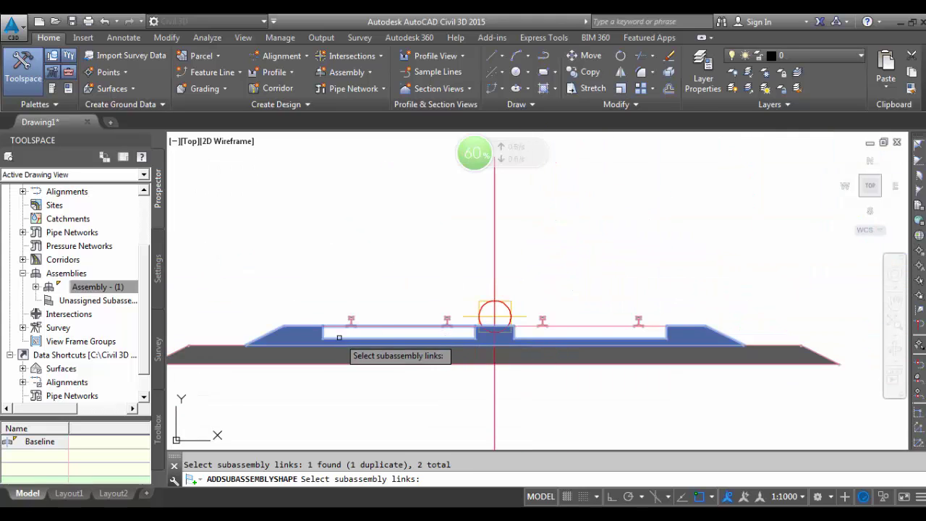
{"action": "scroll", "coordinate": [327, 331], "scroll_direction": "up", "scroll_amount": 4}
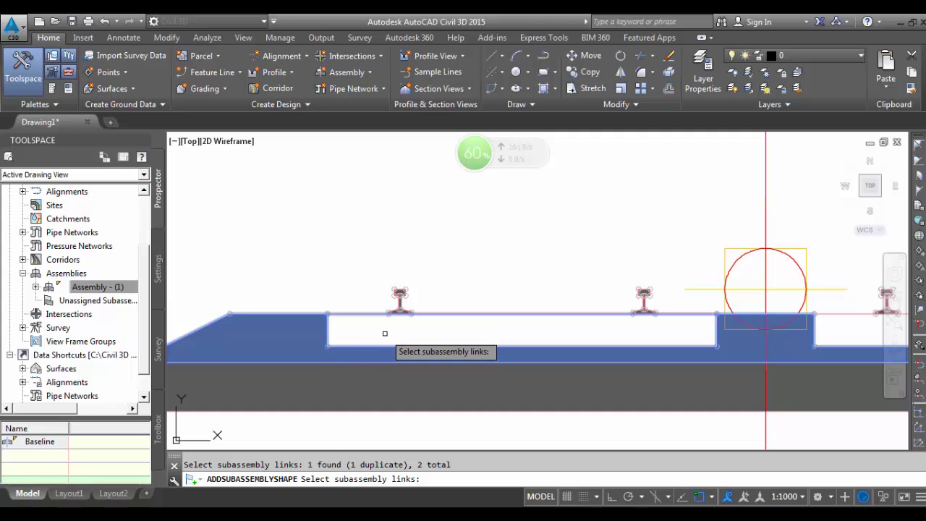
{"action": "key", "text": "Return"}
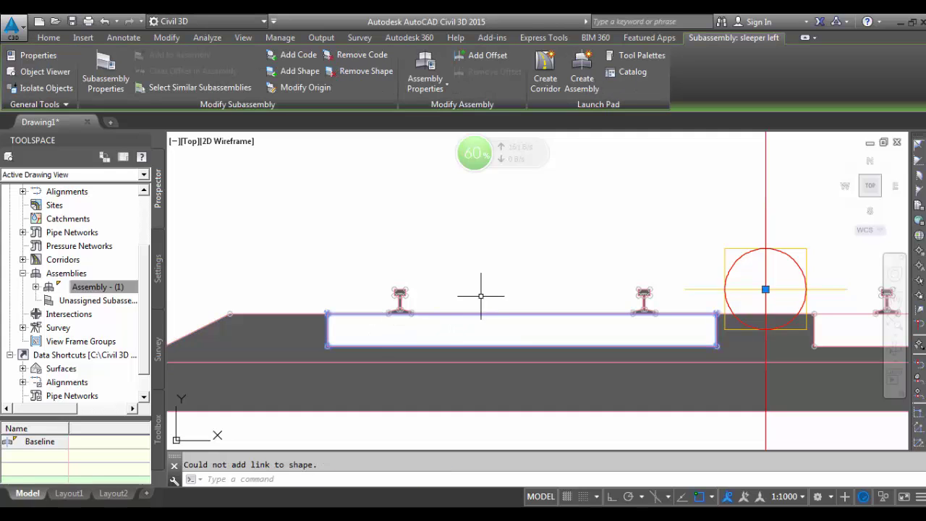
{"action": "key", "text": "Escape"}
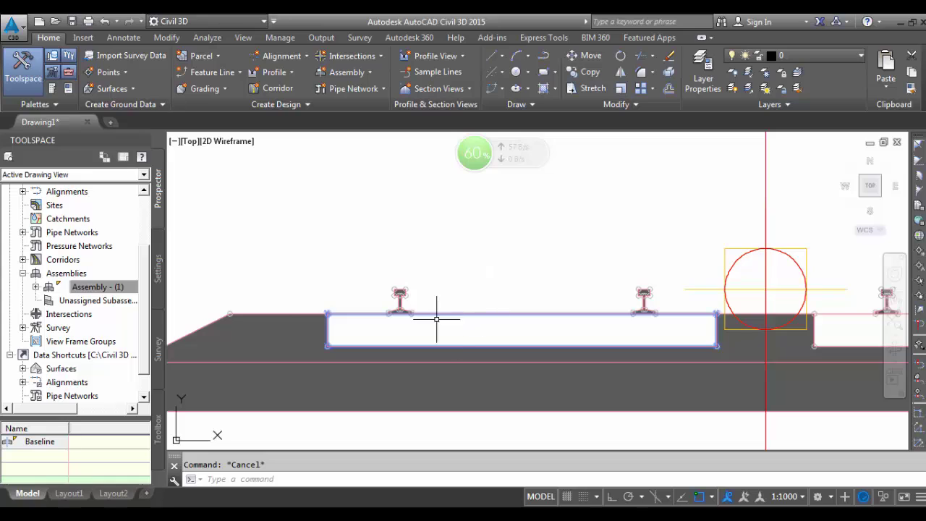
{"action": "scroll", "coordinate": [425, 298], "scroll_direction": "down", "scroll_amount": 4}
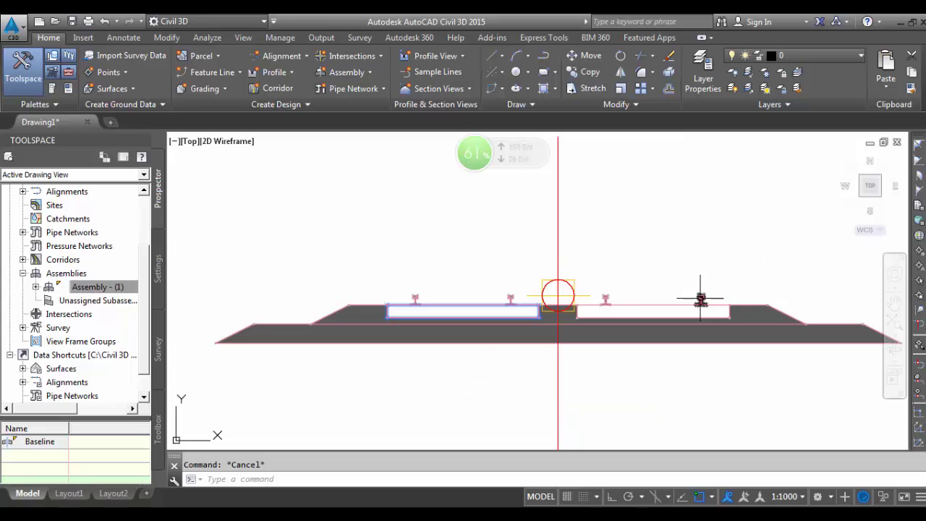
{"action": "scroll", "coordinate": [701, 293], "scroll_direction": "up", "scroll_amount": 4}
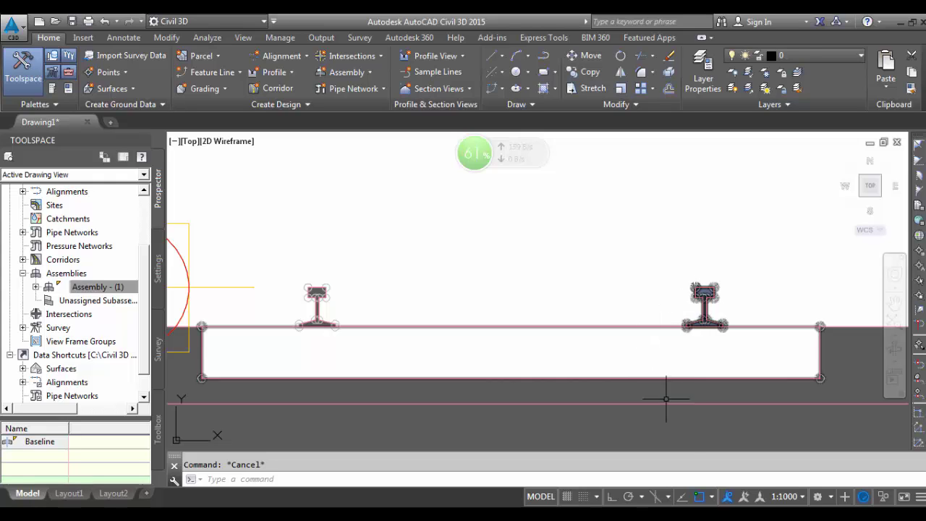
{"action": "scroll", "coordinate": [662, 289], "scroll_direction": "down", "scroll_amount": 4}
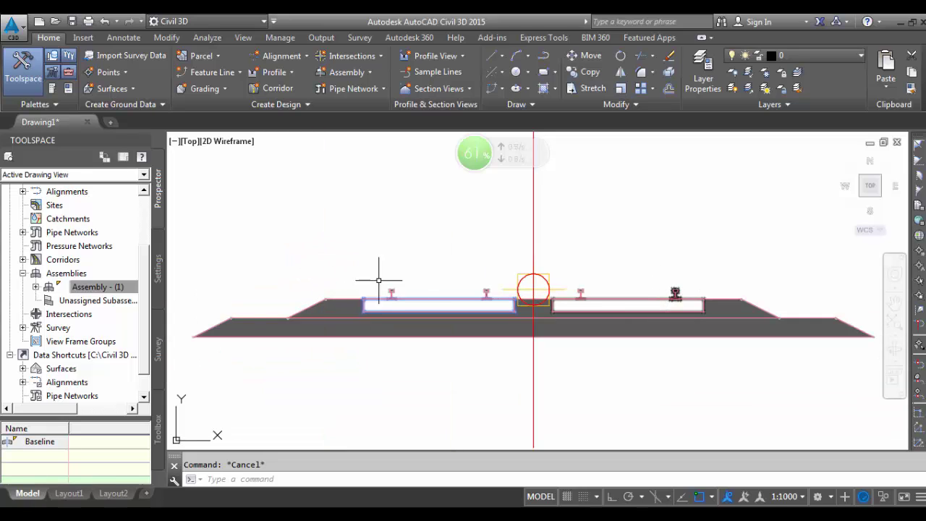
{"action": "scroll", "coordinate": [380, 273], "scroll_direction": "up", "scroll_amount": 6}
{"action": "scroll", "coordinate": [388, 259], "scroll_direction": "down", "scroll_amount": 3}
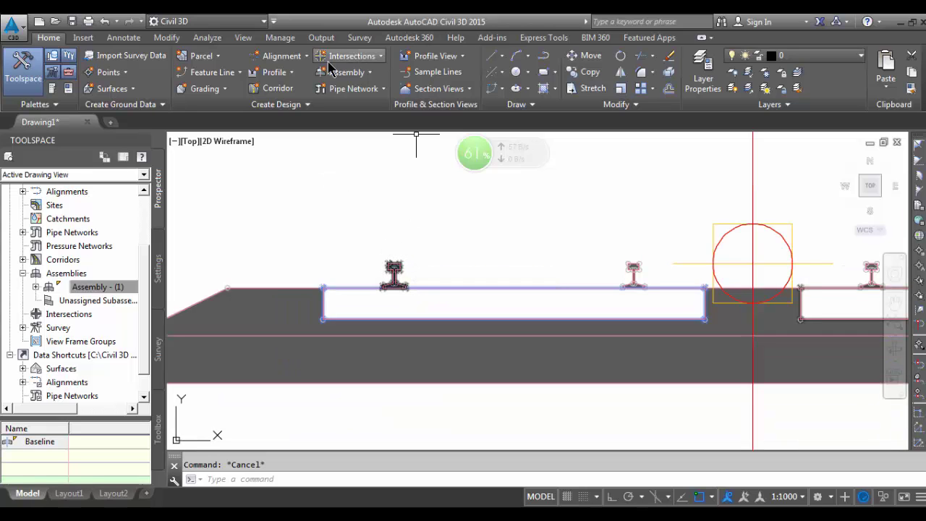
{"action": "scroll", "coordinate": [561, 271], "scroll_direction": "down", "scroll_amount": 4}
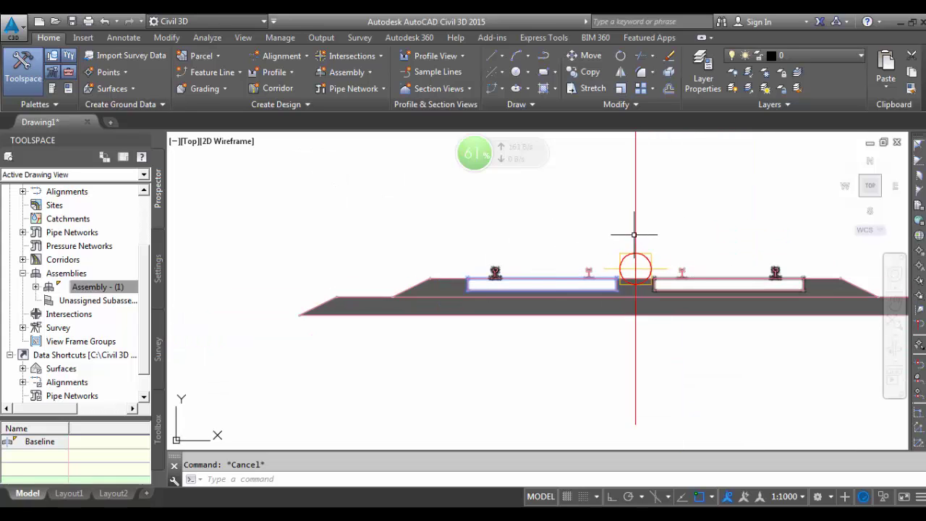
{"action": "left_click", "coordinate": [636, 269]}
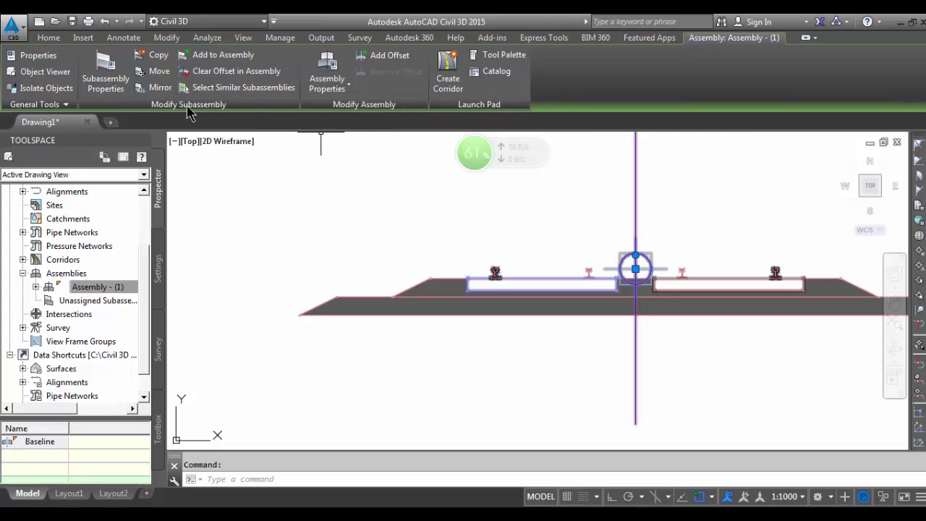
{"action": "key", "text": "Escape"}
- Add the code LR1 to the head shape of the outermost left rail, rail 1 left
{"action": "scroll", "coordinate": [497, 272], "scroll_direction": "up", "scroll_amount": 5}
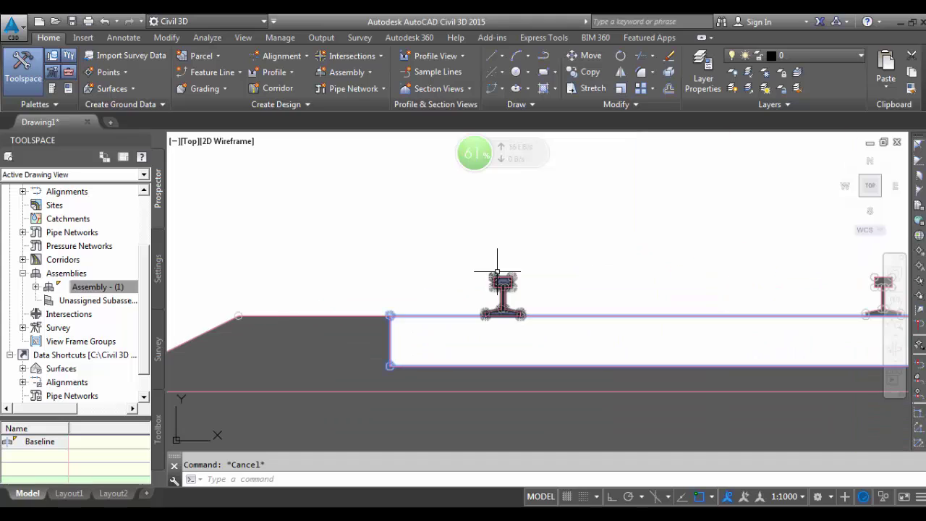
{"action": "left_click", "coordinate": [504, 278]}
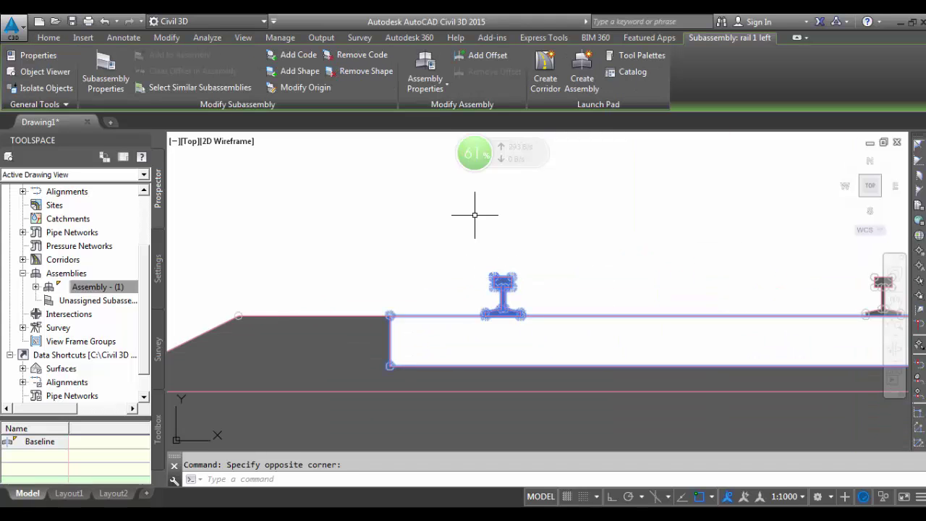
{"action": "left_click", "coordinate": [298, 55]}
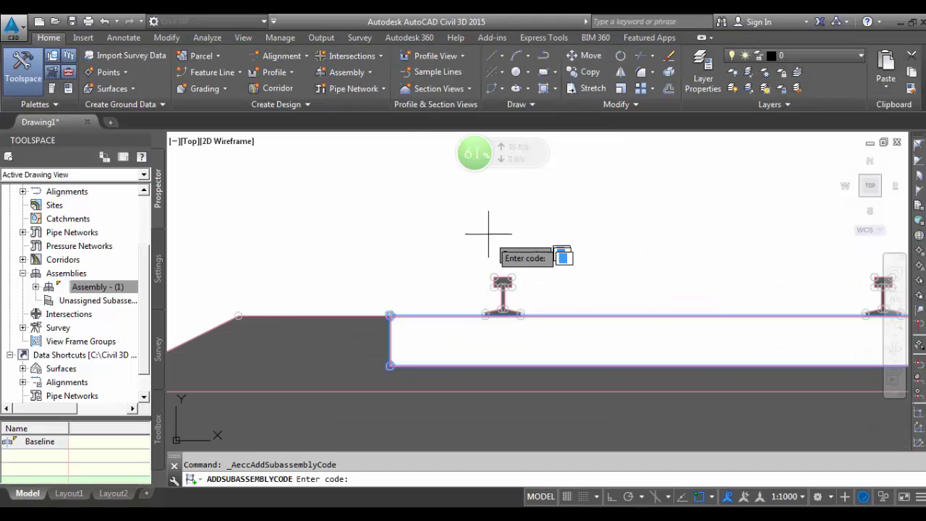
{"action": "scroll", "coordinate": [496, 275], "scroll_direction": "up", "scroll_amount": 3}
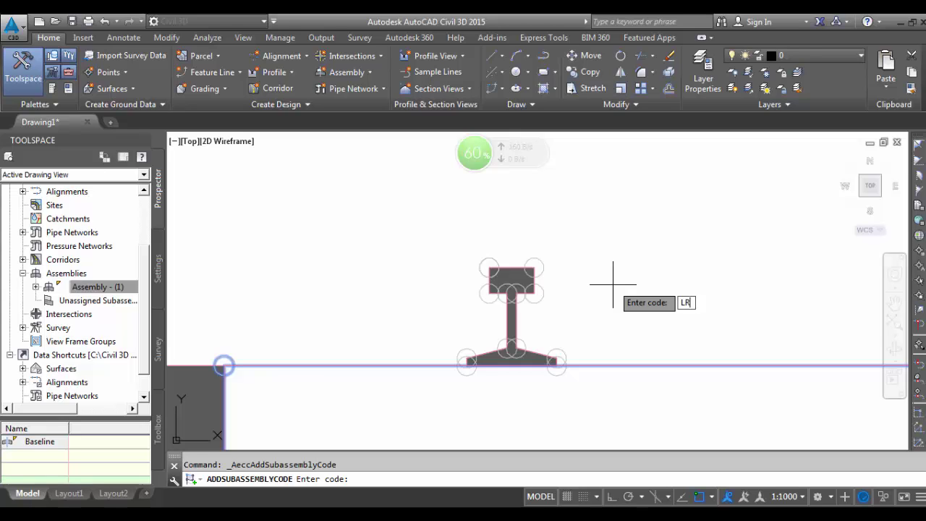
{"action": "key", "text": "Return"}
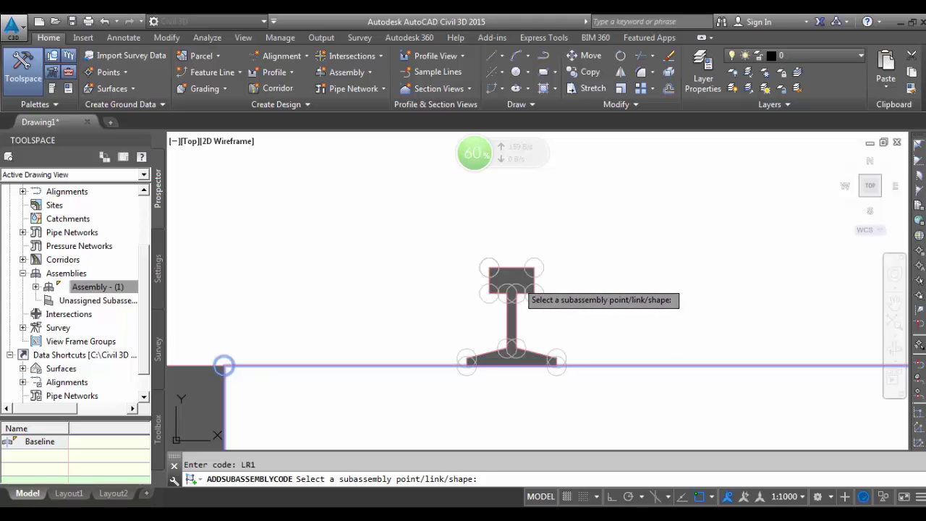
{"action": "left_click", "coordinate": [520, 282]}
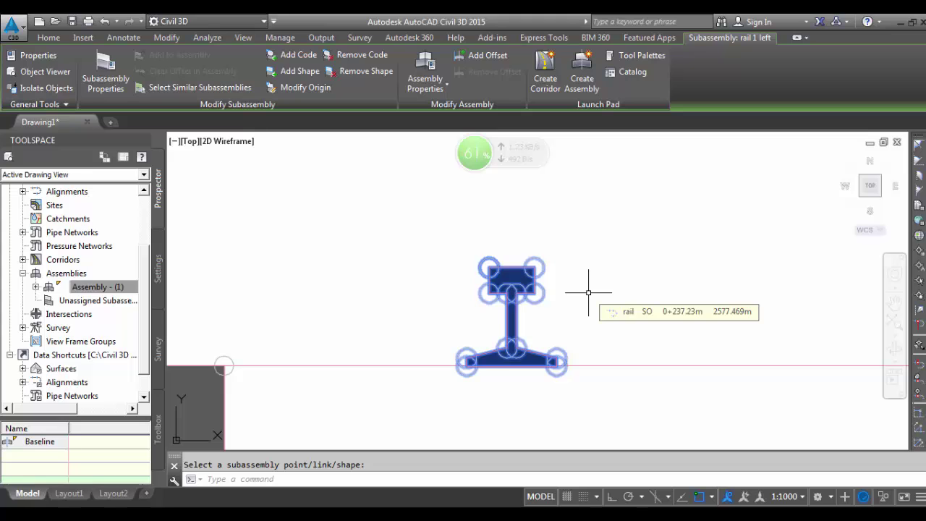
- Add the code LR2 to the shape of the inner left rail, rail 2 left
{"action": "key", "text": "Escape"}
{"action": "key", "text": "Escape"}
{"action": "scroll", "coordinate": [588, 293], "scroll_direction": "down", "scroll_amount": 5}
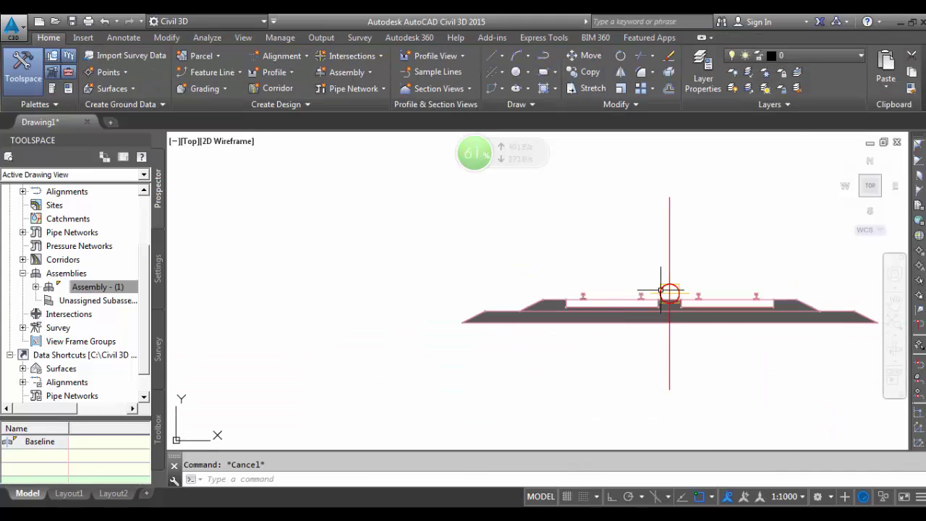
{"action": "scroll", "coordinate": [660, 290], "scroll_direction": "up", "scroll_amount": 2}
{"action": "scroll", "coordinate": [558, 318], "scroll_direction": "up", "scroll_amount": 5}
{"action": "left_click", "coordinate": [585, 304]}
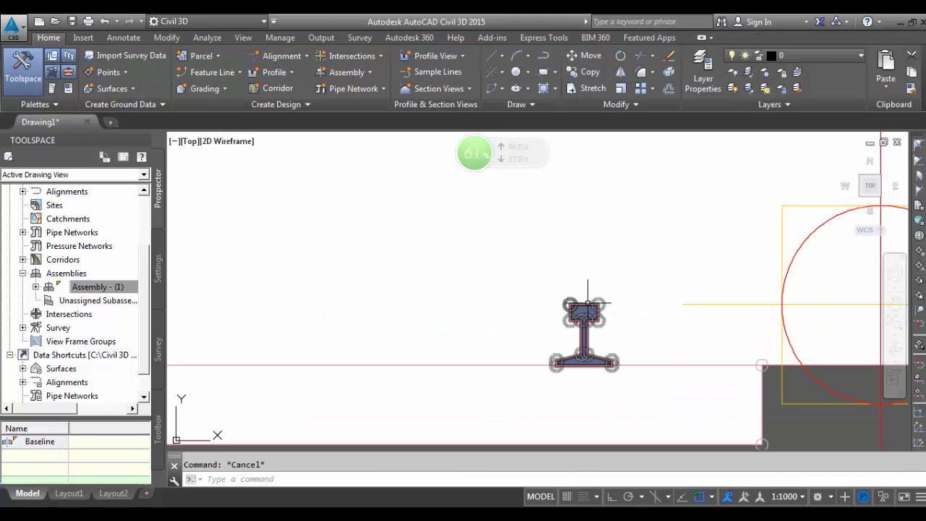
{"action": "scroll", "coordinate": [599, 258], "scroll_direction": "down", "scroll_amount": 3}
{"action": "scroll", "coordinate": [617, 267], "scroll_direction": "up", "scroll_amount": 2}
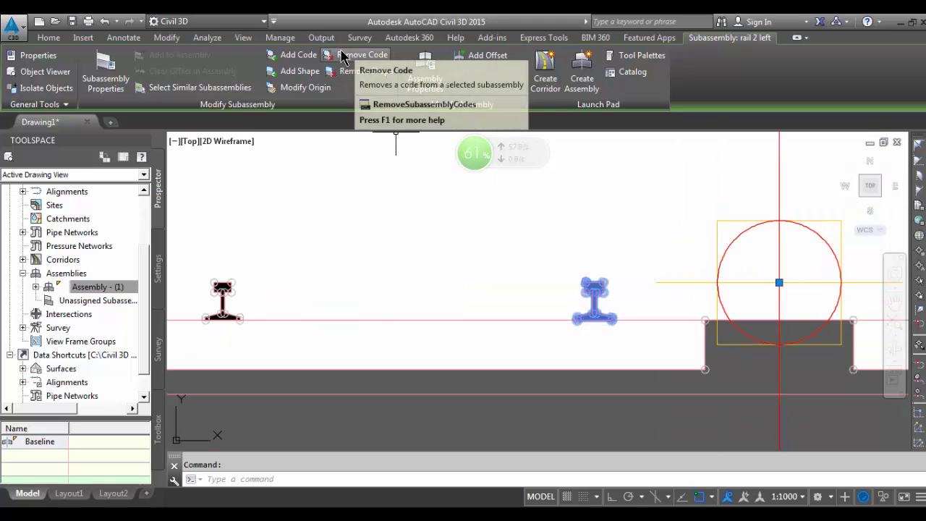
{"action": "left_click", "coordinate": [298, 55]}
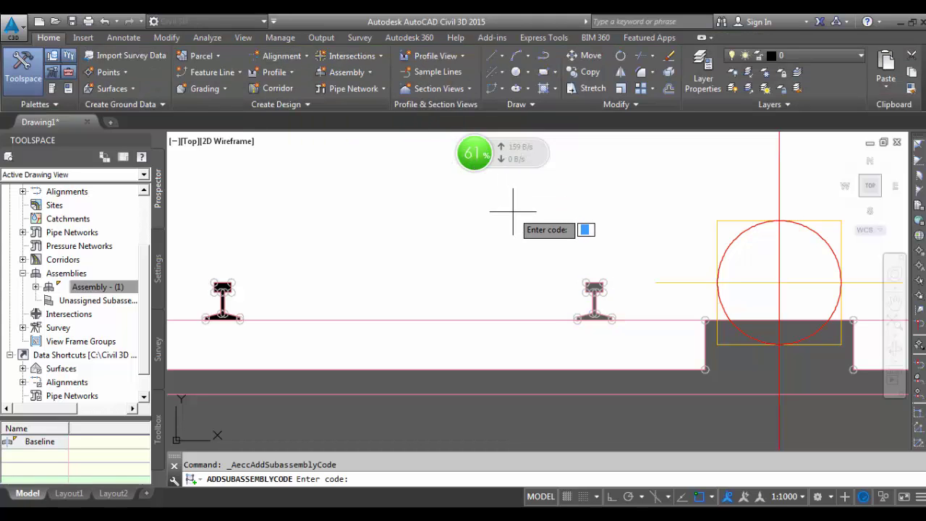
{"action": "type", "text": "LR2"}
{"action": "key", "text": "Return"}
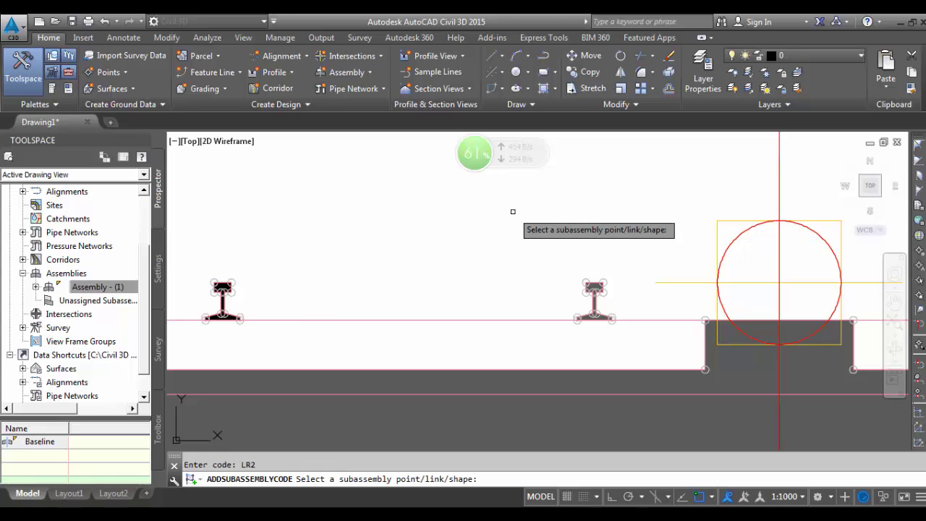
{"action": "scroll", "coordinate": [577, 289], "scroll_direction": "up", "scroll_amount": 6}
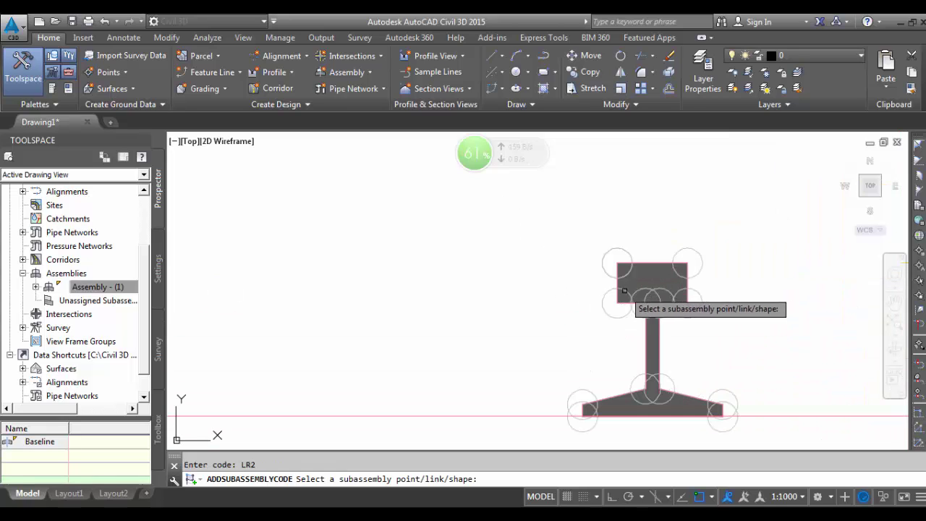
{"action": "left_click", "coordinate": [640, 275]}
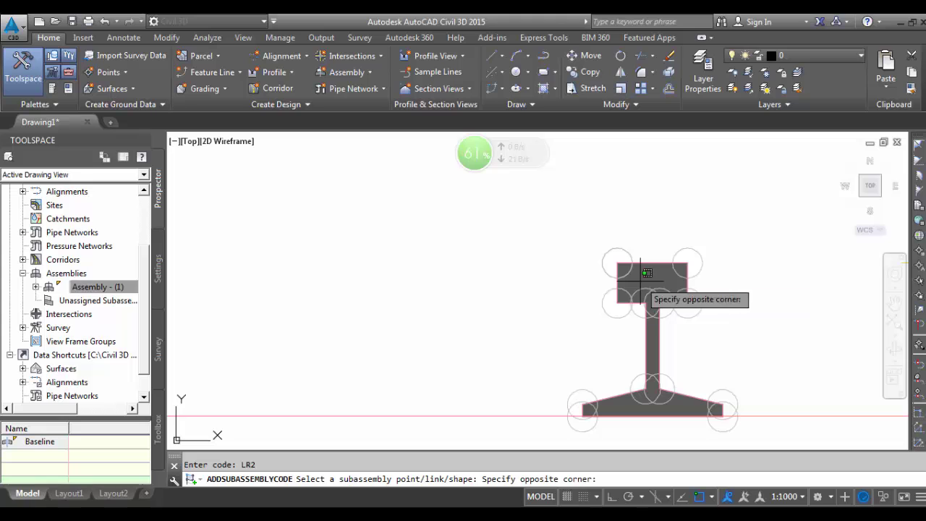
{"action": "left_click", "coordinate": [655, 278]}
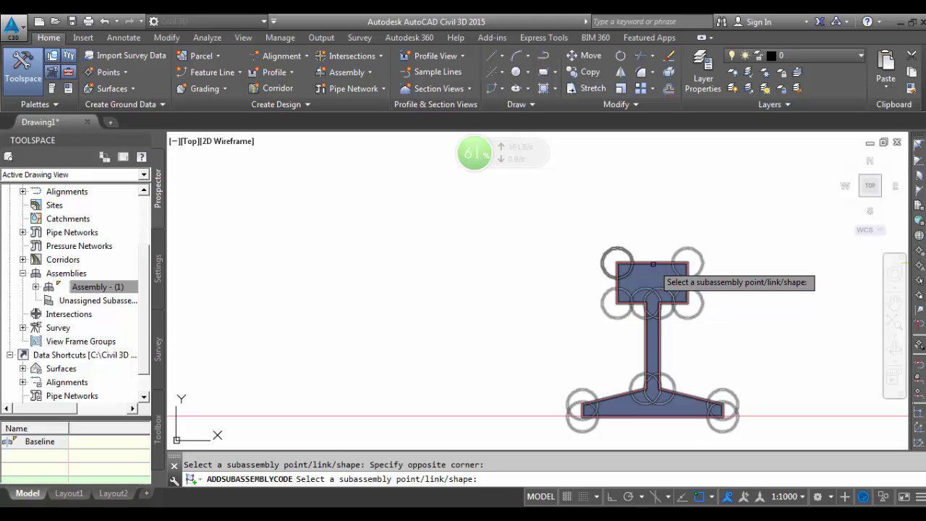
{"action": "left_click", "coordinate": [655, 277]}
{"action": "scroll", "coordinate": [545, 261], "scroll_direction": "down", "scroll_amount": 6}
{"action": "scroll", "coordinate": [545, 261], "scroll_direction": "down", "scroll_amount": 4}
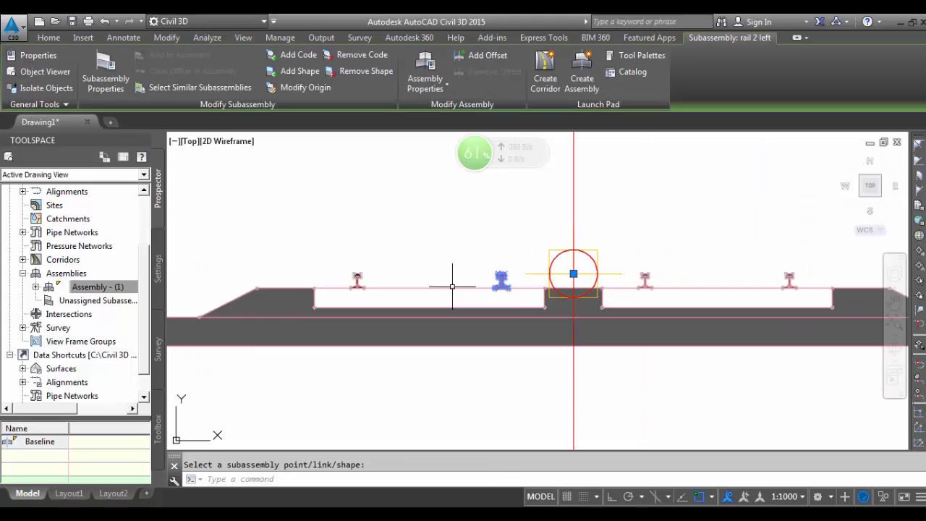
{"action": "key", "text": "Escape"}
- Add the code RR1 to the shape of the inner right rail, rail 2 right
{"action": "scroll", "coordinate": [648, 269], "scroll_direction": "up", "scroll_amount": 4}
{"action": "scroll", "coordinate": [647, 269], "scroll_direction": "up", "scroll_amount": 6}
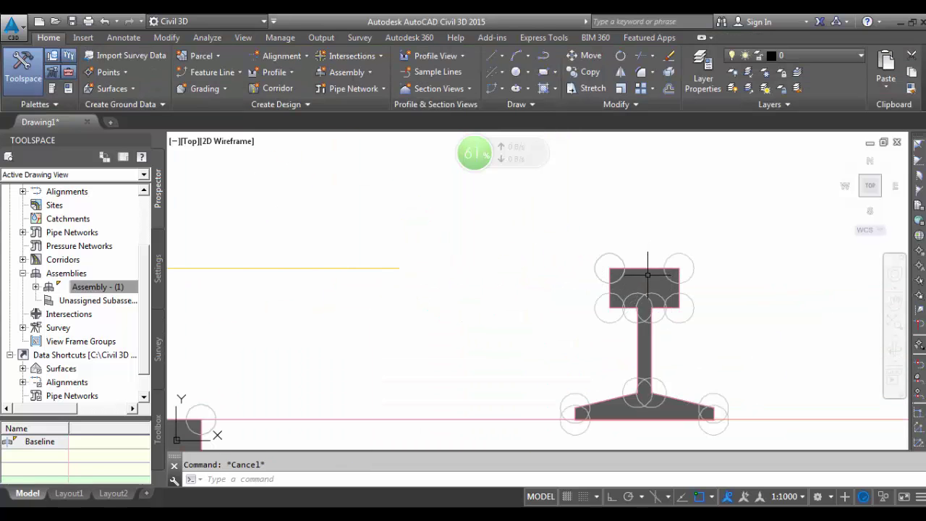
{"action": "left_click", "coordinate": [651, 269]}
{"action": "left_click", "coordinate": [282, 57]}
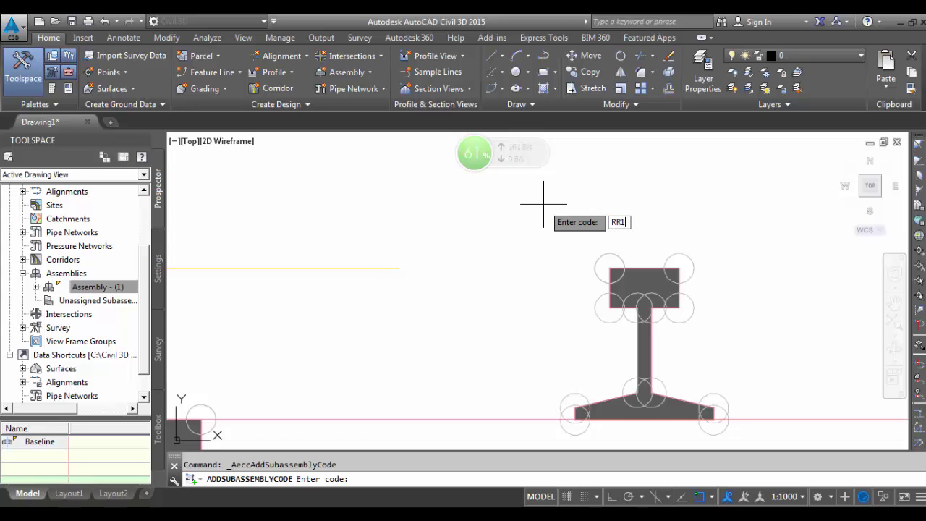
{"action": "key", "text": "Return"}
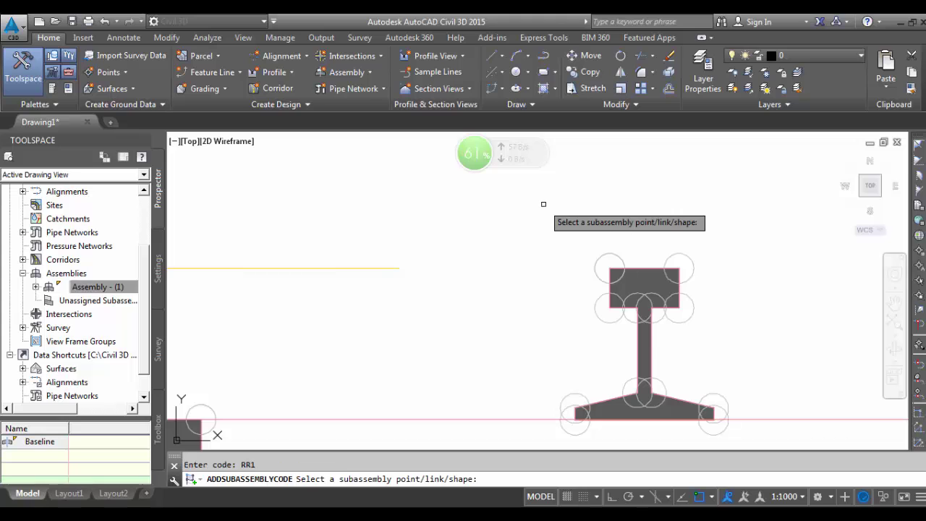
{"action": "left_click", "coordinate": [609, 271]}
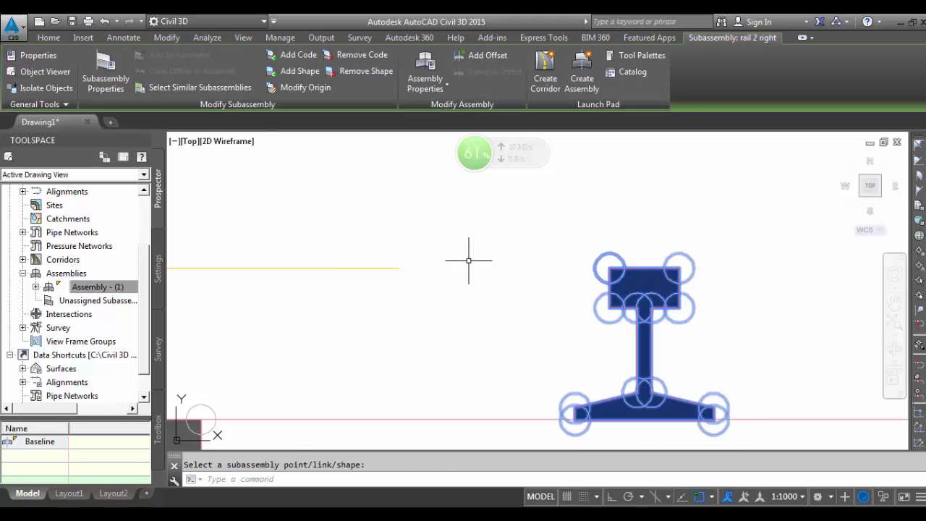
{"action": "scroll", "coordinate": [469, 261], "scroll_direction": "down", "scroll_amount": 5}
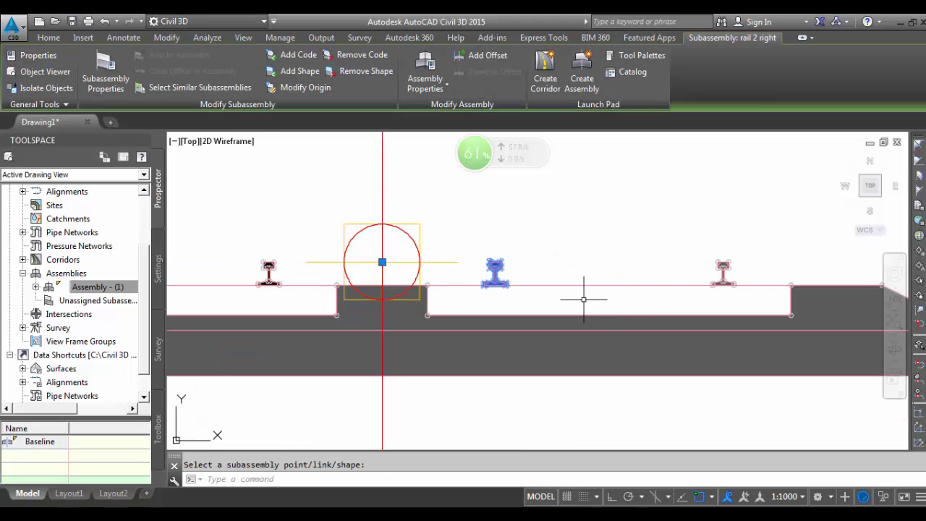
- Add the code RR1 to the shape of the outermost right rail, rail 1 right
{"action": "left_click", "coordinate": [721, 269]}
{"action": "key", "text": "Escape"}
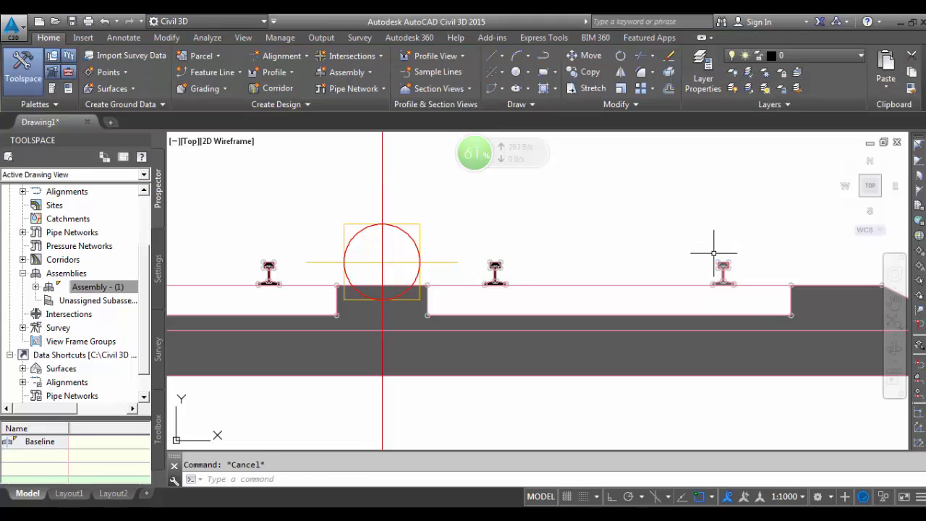
{"action": "left_click", "coordinate": [720, 269]}
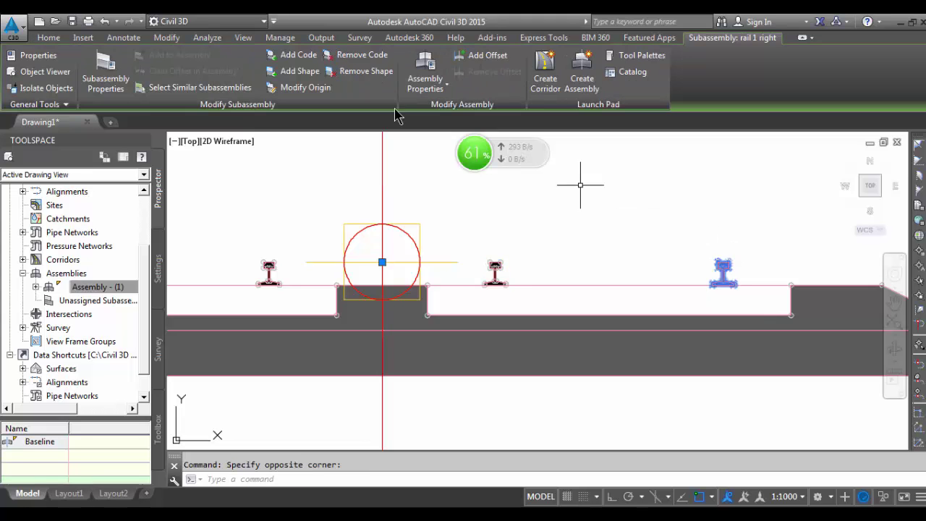
{"action": "left_click", "coordinate": [301, 56]}
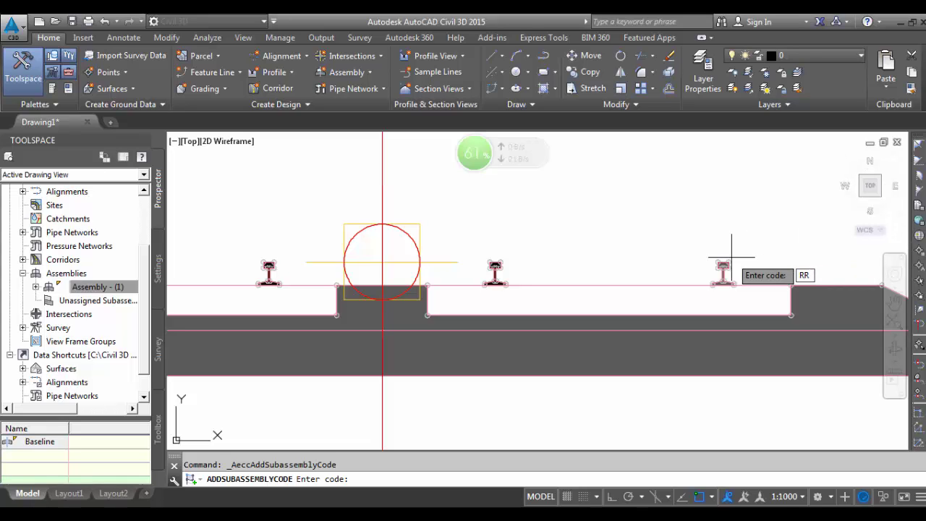
{"action": "key", "text": "Return"}
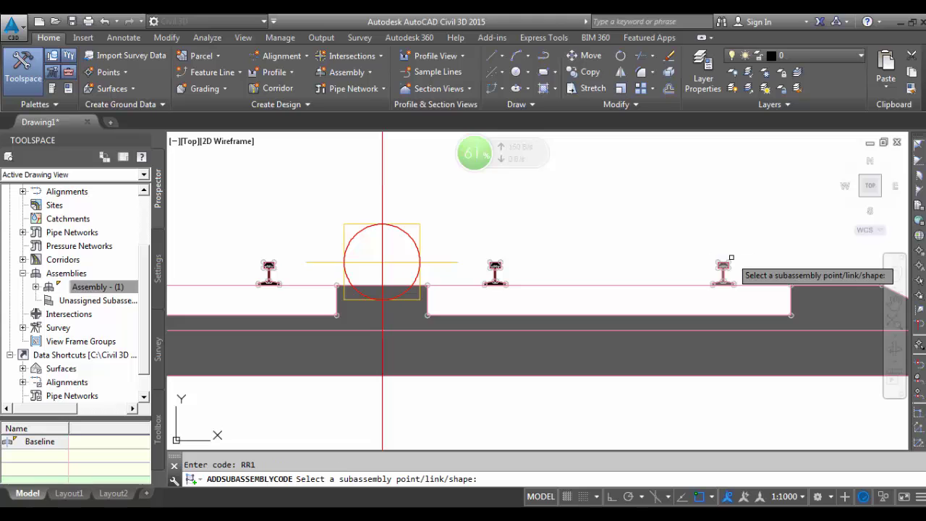
{"action": "scroll", "coordinate": [723, 266], "scroll_direction": "up", "scroll_amount": 6}
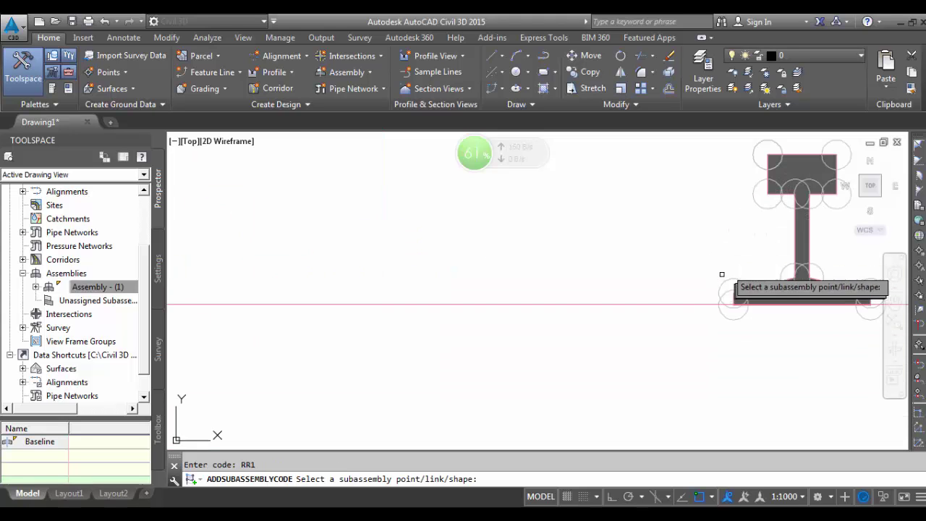
{"action": "left_click", "coordinate": [798, 157]}
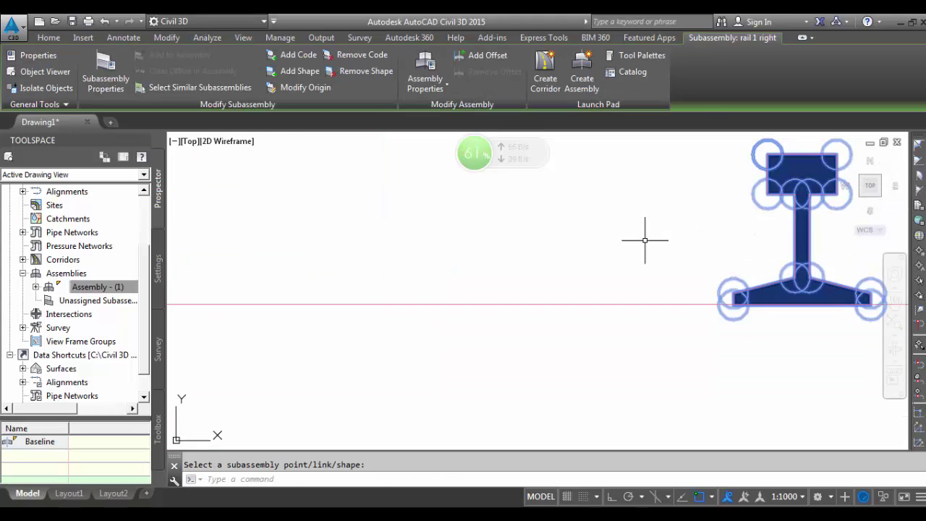
{"action": "scroll", "coordinate": [630, 252], "scroll_direction": "down", "scroll_amount": 5}
{"action": "key", "text": "Escape"}
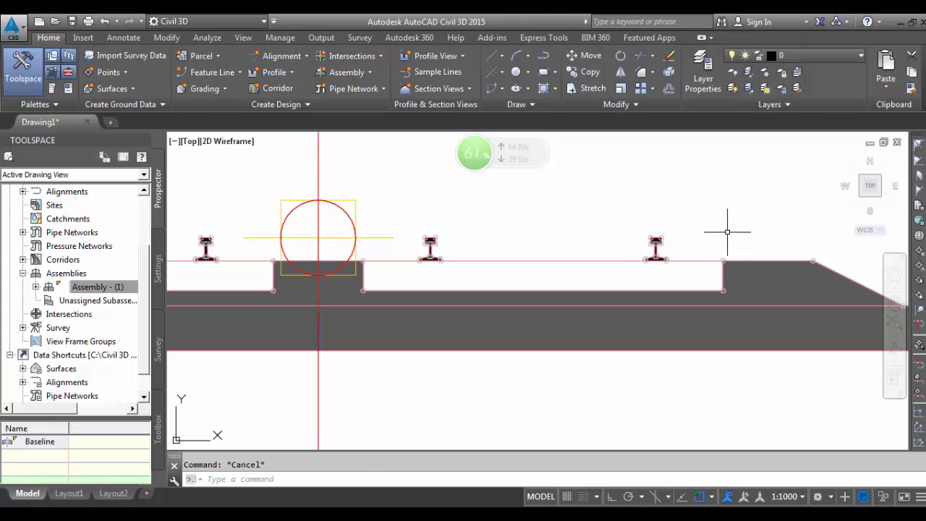
- Add the code BASALT to the shape of the basalt subassembly
{"action": "left_click", "coordinate": [751, 263]}
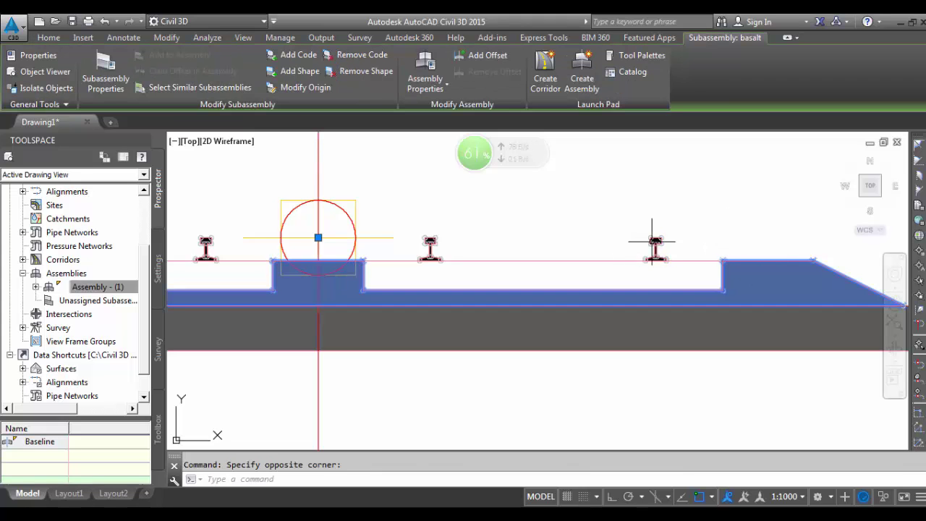
{"action": "left_click", "coordinate": [303, 54]}
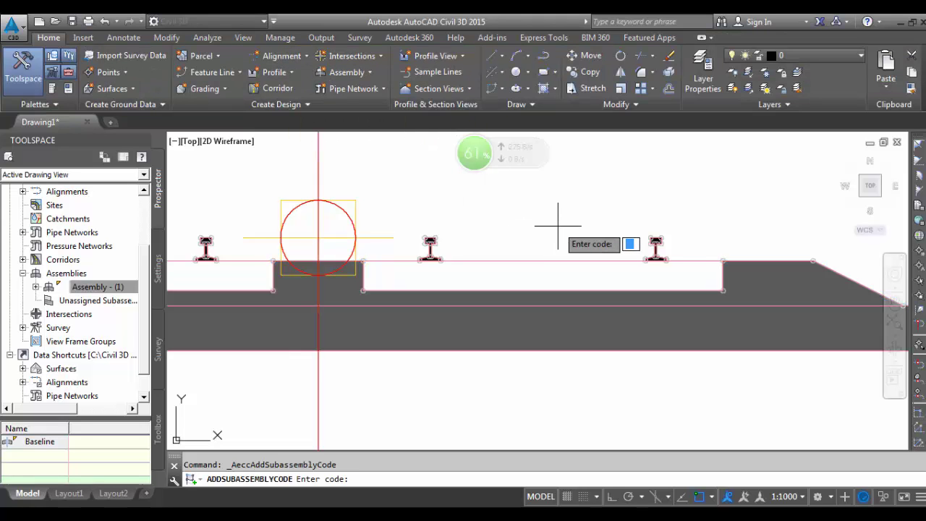
{"action": "type", "text": "BASALT"}
{"action": "key", "text": "Return"}
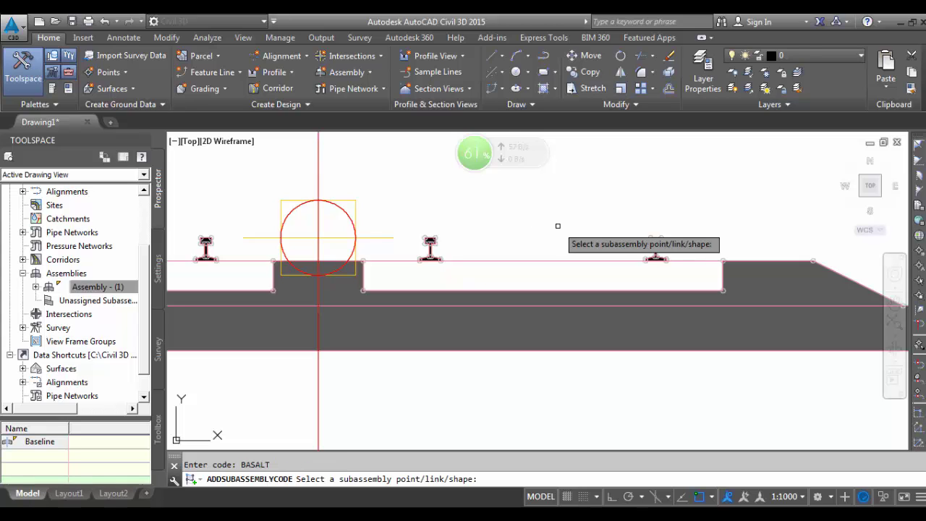
{"action": "left_click", "coordinate": [750, 262]}
{"action": "scroll", "coordinate": [709, 315], "scroll_direction": "down", "scroll_amount": 5}
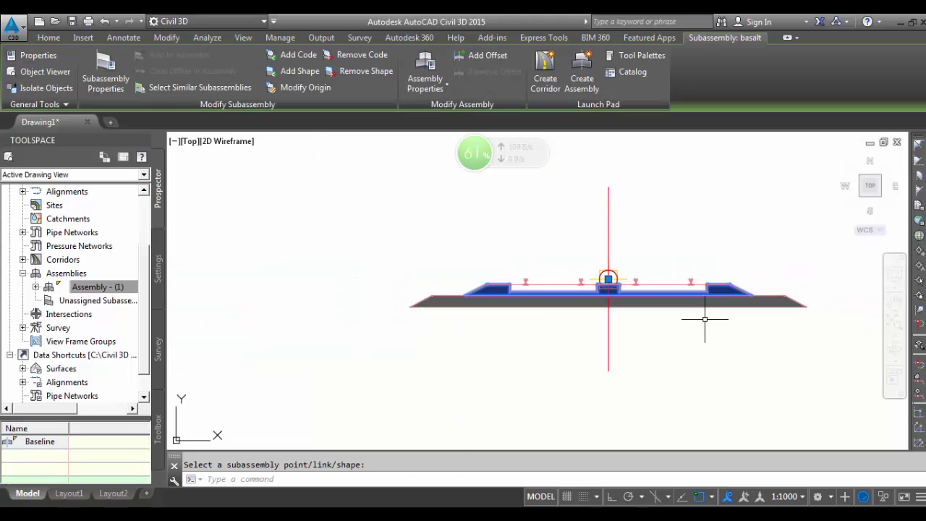
{"action": "key", "text": "Escape"}
- Add the code SUB to the shape of the subbasalt layer beneath the basalt
{"action": "scroll", "coordinate": [626, 278], "scroll_direction": "up", "scroll_amount": 4}
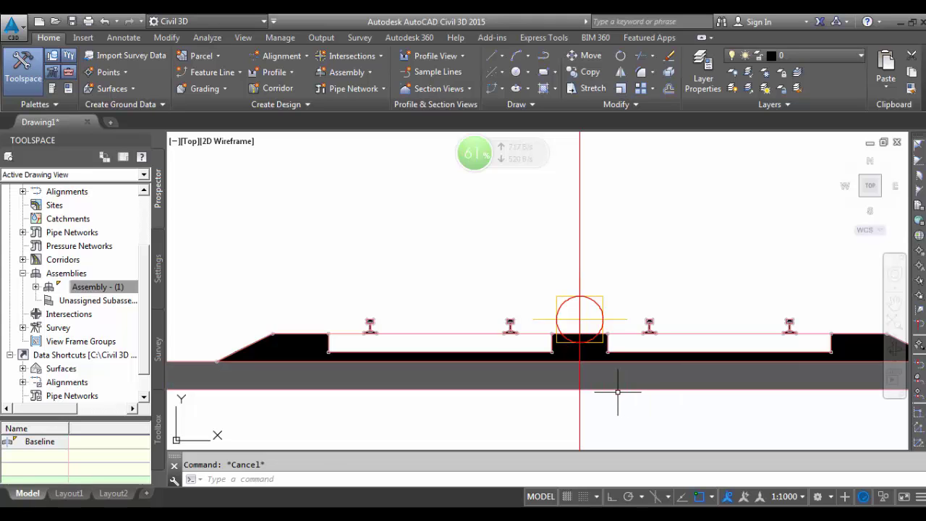
{"action": "left_click", "coordinate": [612, 382]}
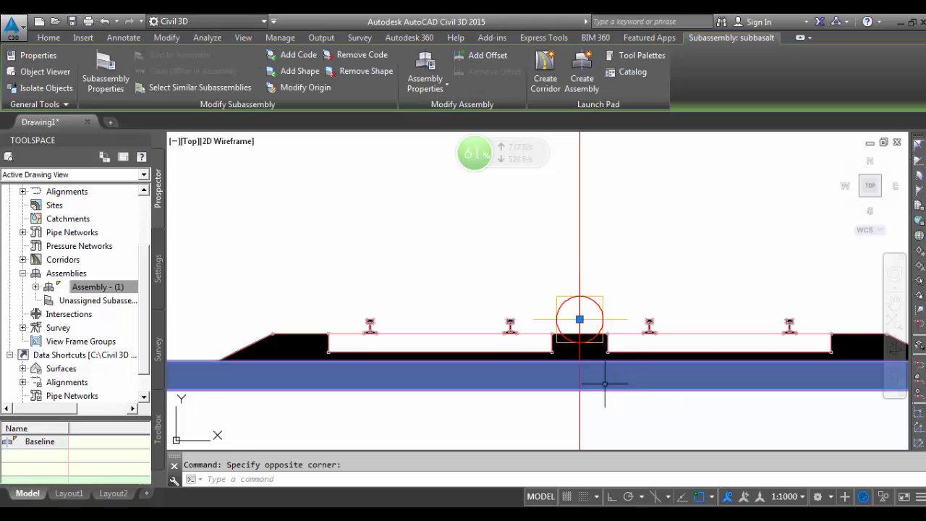
{"action": "left_click", "coordinate": [302, 56]}
{"action": "type", "text": "S"}
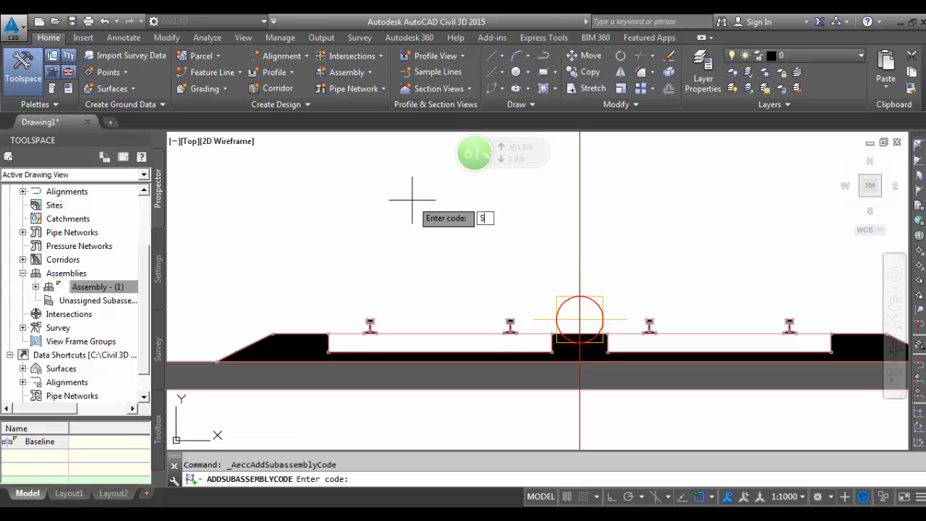
{"action": "type", "text": "UB"}
{"action": "key", "text": "Return"}
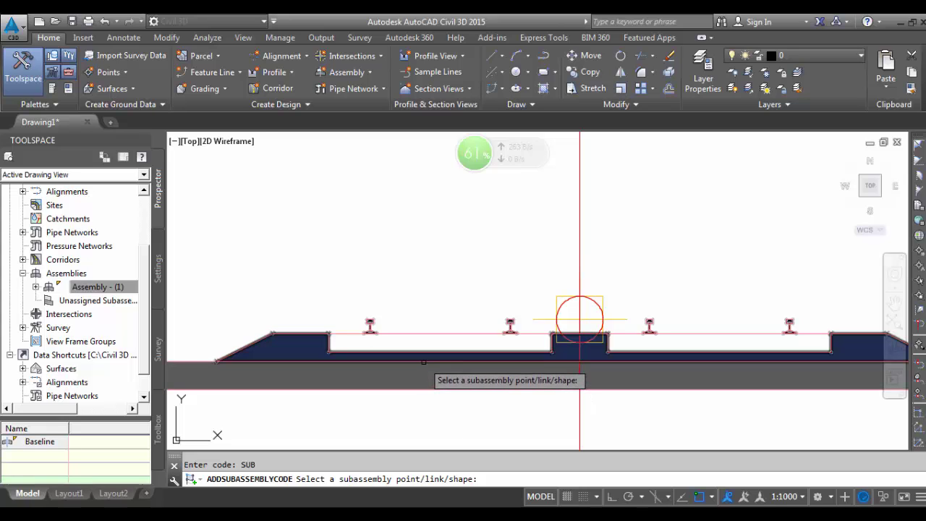
{"action": "left_click", "coordinate": [419, 390]}
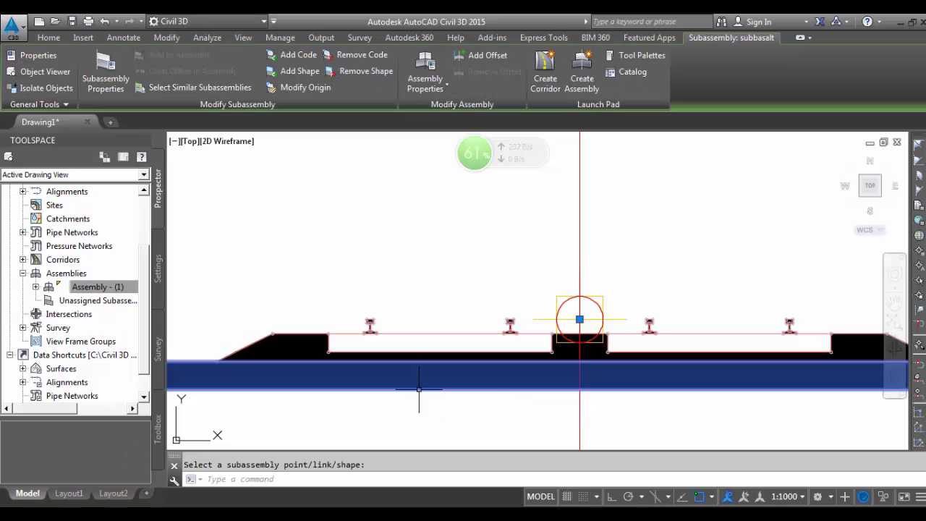
{"action": "key", "text": "Escape"}
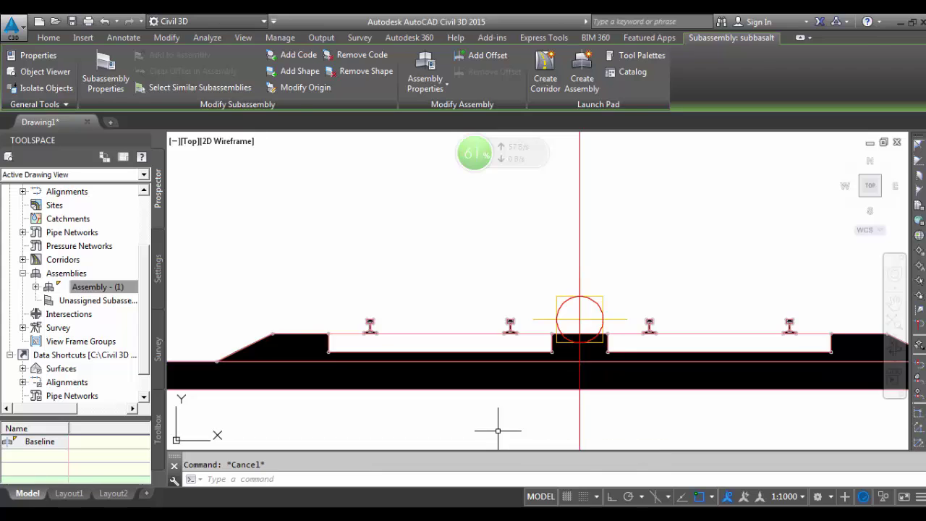
- Create a corridor named Rail from the rail alignment, using profile File (1) and Assembly - (1), with baseline and region parameters enabled
{"action": "scroll", "coordinate": [481, 304], "scroll_direction": "down", "scroll_amount": 3}
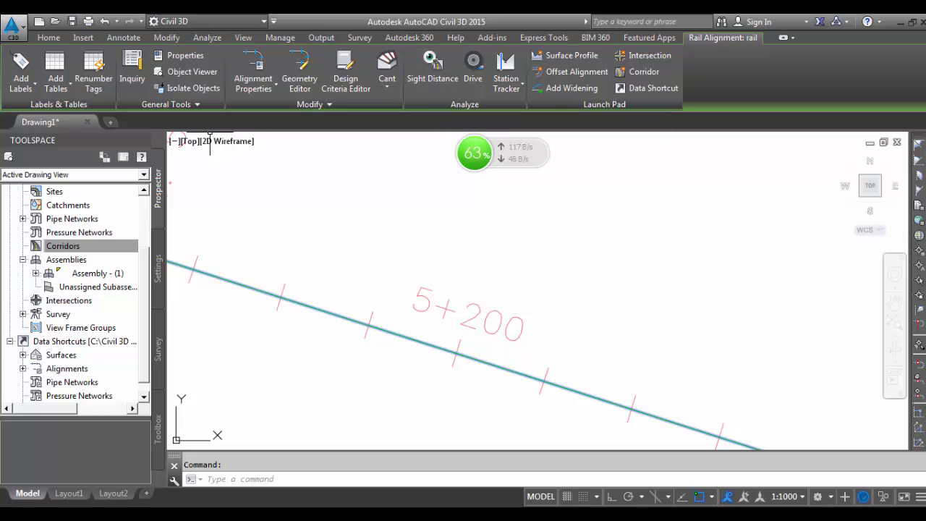
{"action": "left_click", "coordinate": [646, 79]}
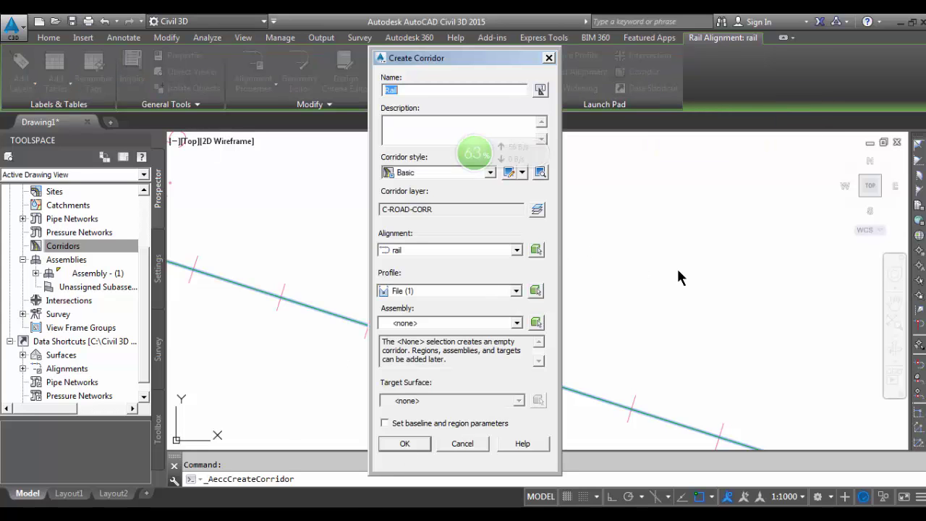
{"action": "left_click", "coordinate": [465, 250]}
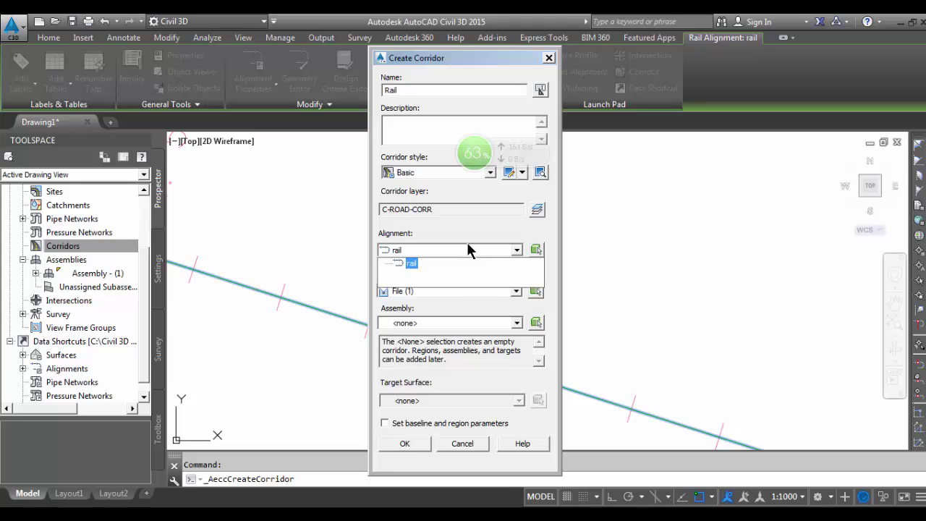
{"action": "left_click", "coordinate": [467, 250]}
{"action": "left_click", "coordinate": [473, 290]}
{"action": "left_click", "coordinate": [476, 290]}
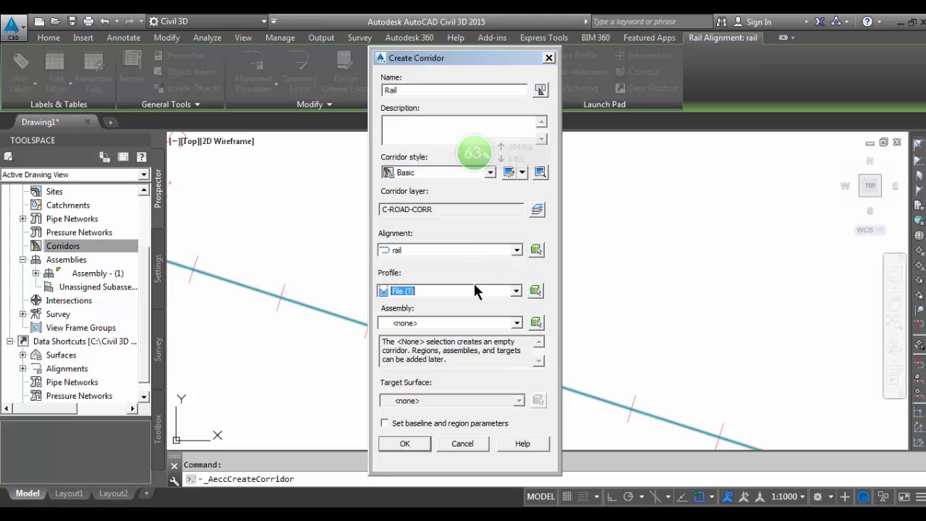
{"action": "left_click", "coordinate": [485, 322]}
{"action": "left_click", "coordinate": [419, 334]}
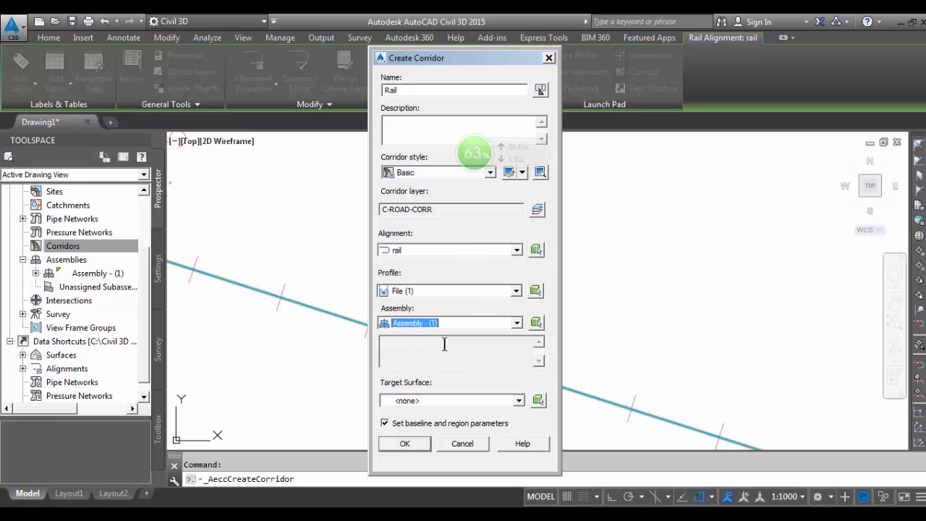
{"action": "left_click", "coordinate": [417, 439]}
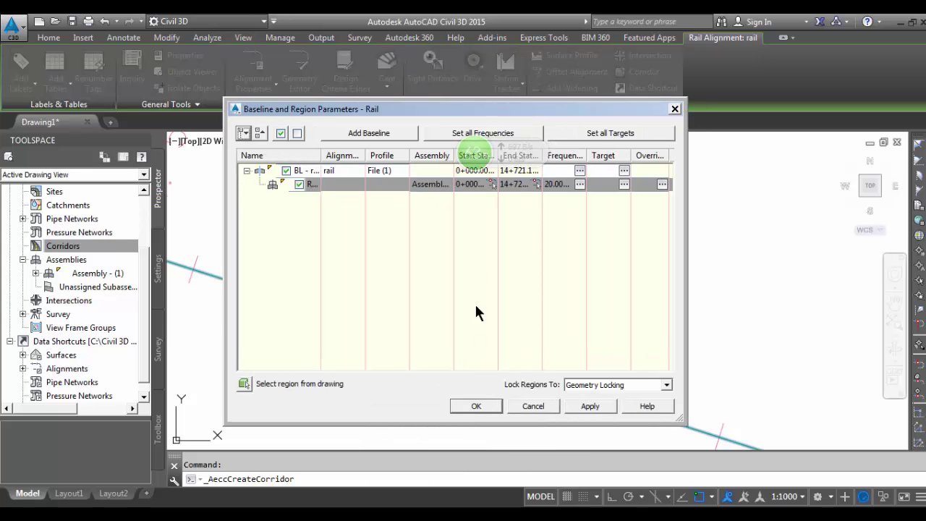
- Set the corridor region's end station to 6+000, accept the baseline and region parameters, and rebuild the corridor
{"action": "left_click", "coordinate": [513, 185]}
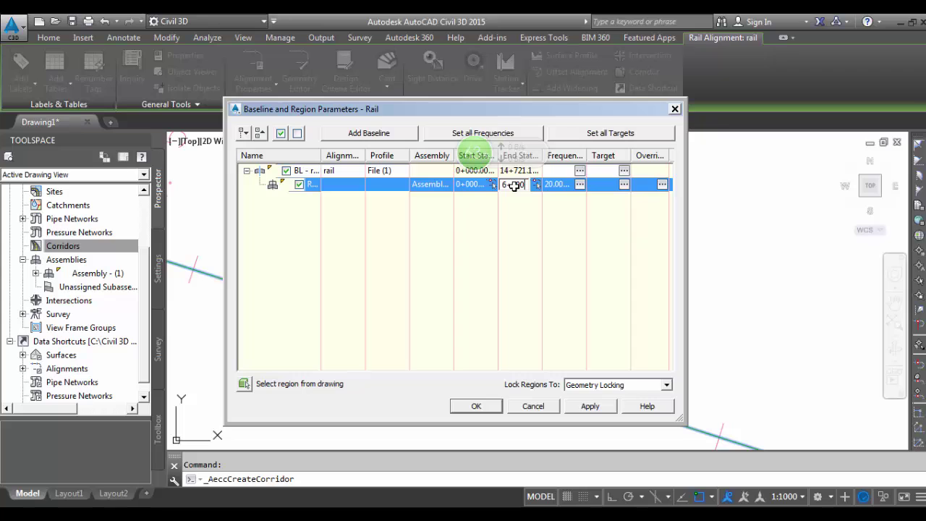
{"action": "key", "text": "Return"}
{"action": "left_click", "coordinate": [490, 406]}
{"action": "left_click", "coordinate": [463, 240]}
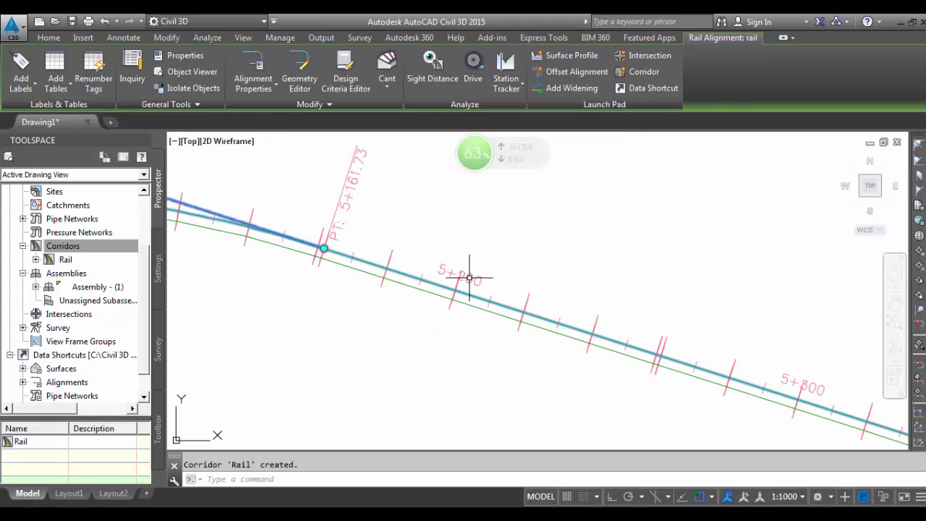
- Examine the new corridor in plan along the rail alignment's curve and its adjoining tangents
{"action": "scroll", "coordinate": [470, 277], "scroll_direction": "down", "scroll_amount": 5}
{"action": "scroll", "coordinate": [497, 246], "scroll_direction": "up", "scroll_amount": 5}
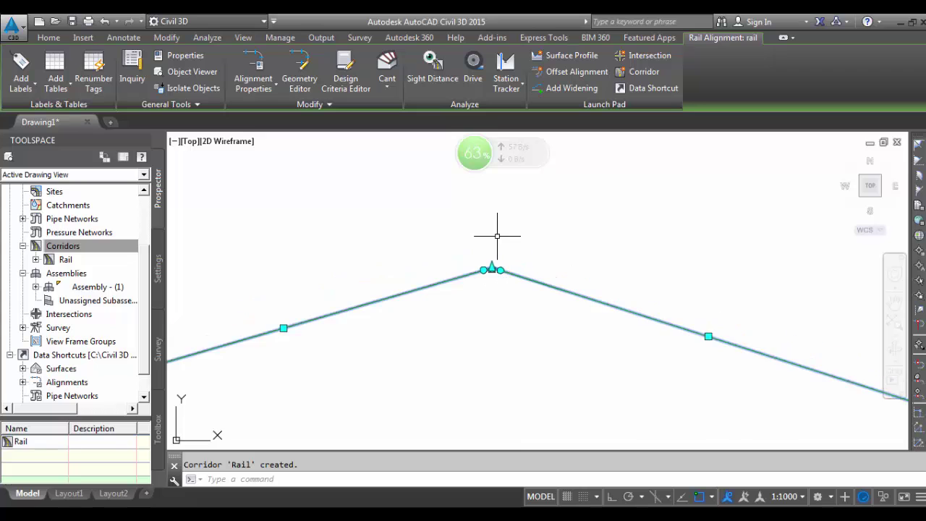
{"action": "scroll", "coordinate": [488, 290], "scroll_direction": "up", "scroll_amount": 4}
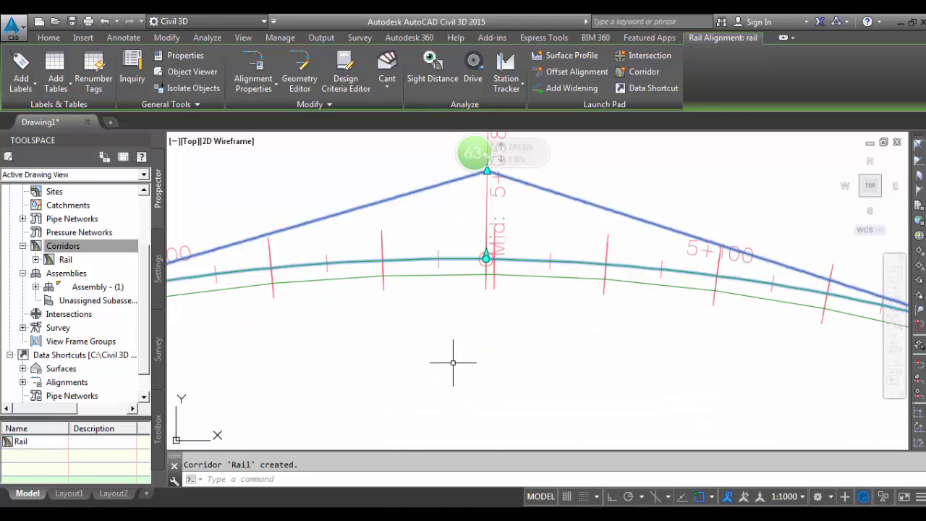
{"action": "scroll", "coordinate": [488, 292], "scroll_direction": "down", "scroll_amount": 2}
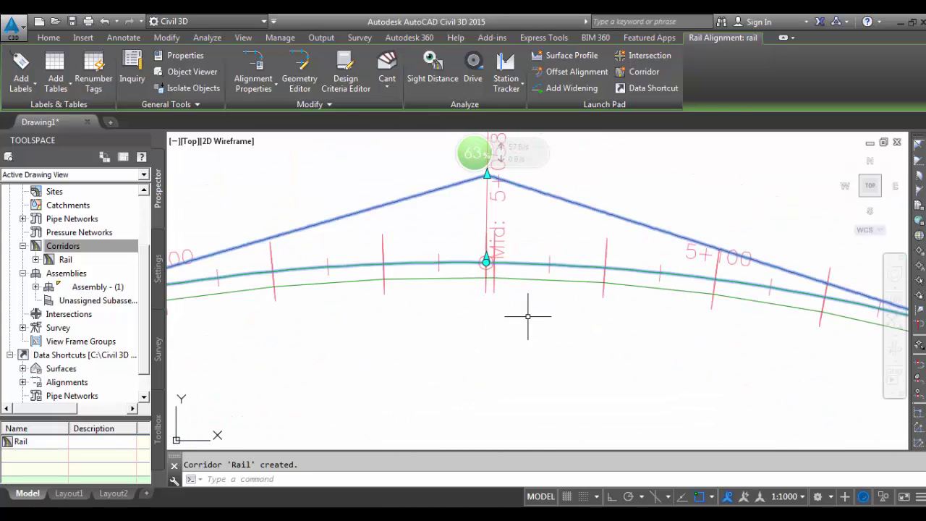
{"action": "scroll", "coordinate": [498, 295], "scroll_direction": "down", "scroll_amount": 4}
{"action": "scroll", "coordinate": [498, 295], "scroll_direction": "down", "scroll_amount": 3}
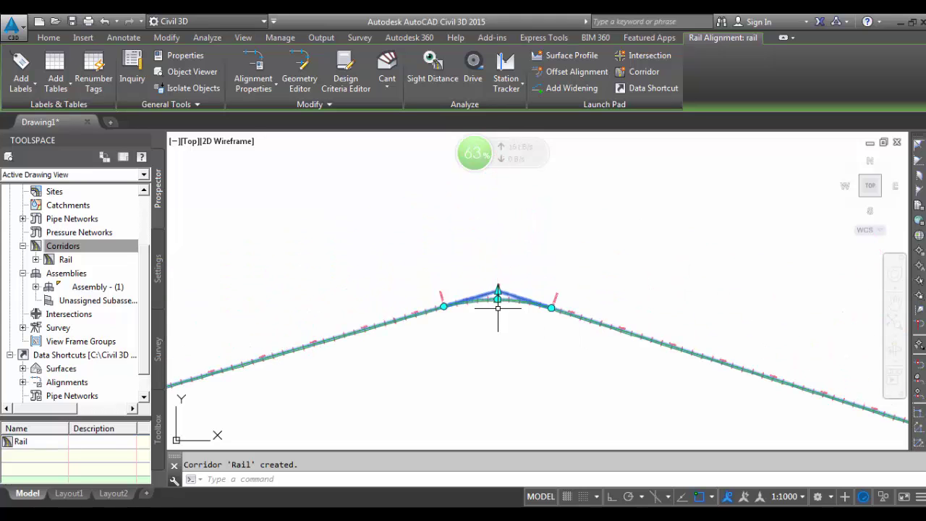
{"action": "scroll", "coordinate": [497, 309], "scroll_direction": "up", "scroll_amount": 3}
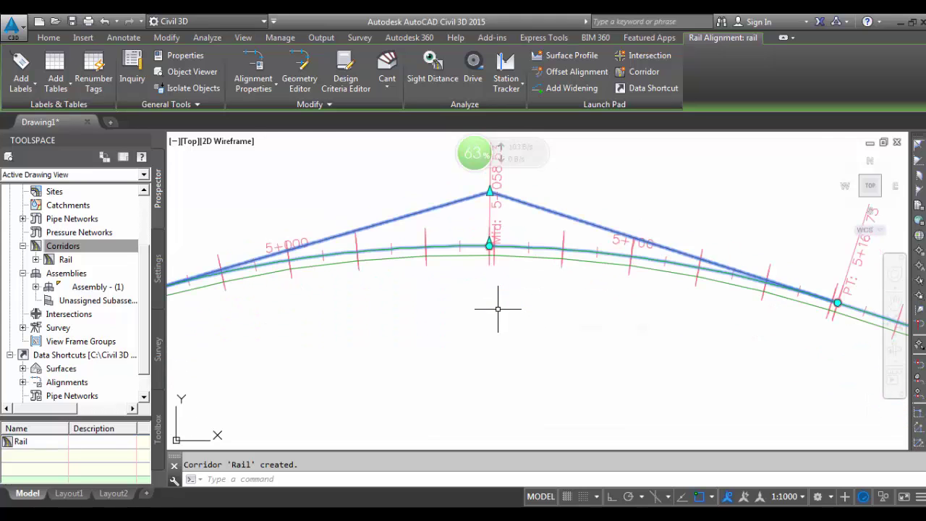
{"action": "scroll", "coordinate": [498, 309], "scroll_direction": "up", "scroll_amount": 3}
{"action": "scroll", "coordinate": [498, 309], "scroll_direction": "down", "scroll_amount": 3}
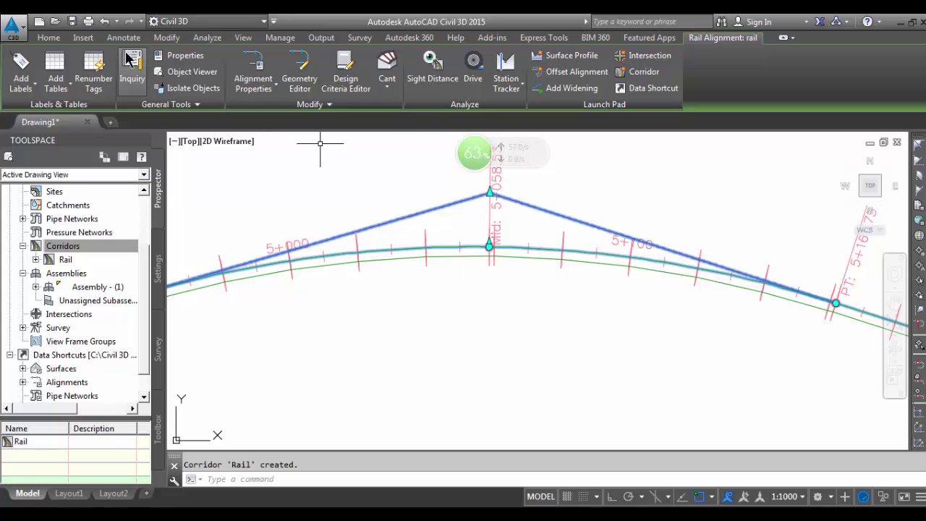
{"action": "key", "text": "Escape"}
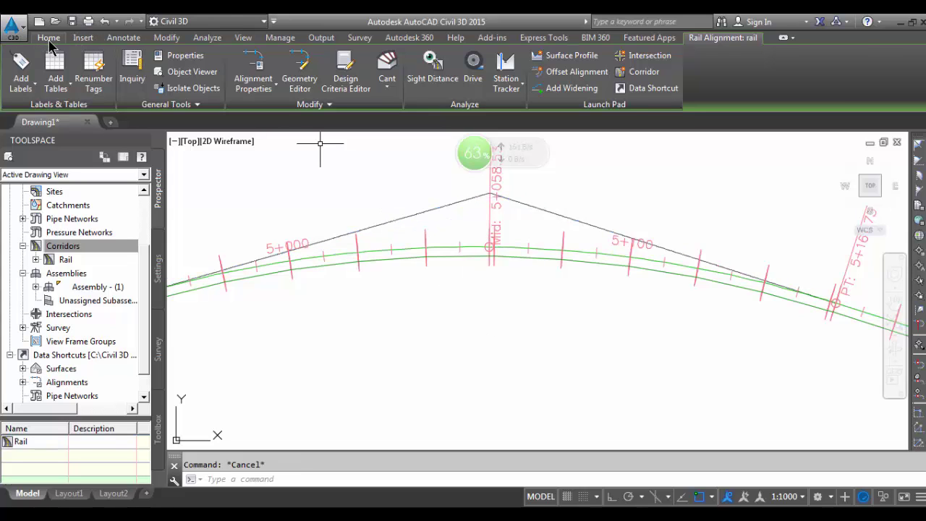
{"action": "left_click", "coordinate": [50, 40]}
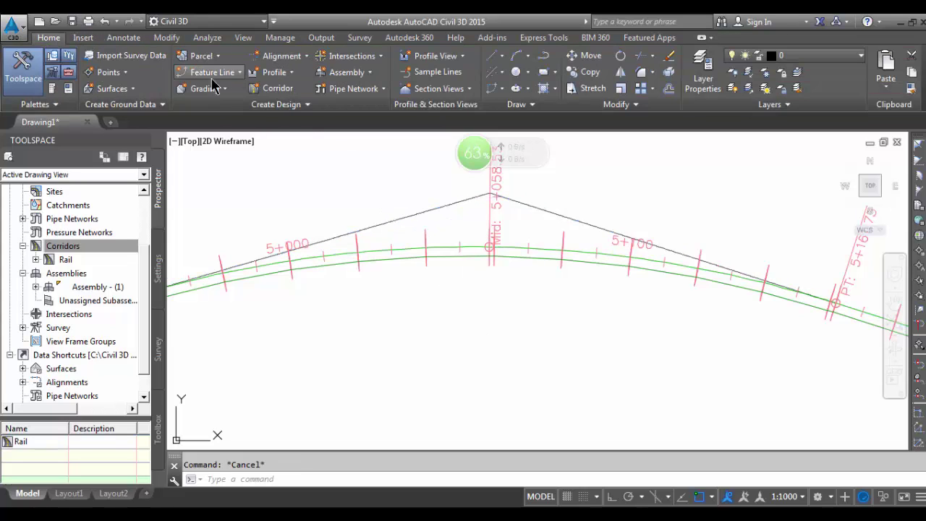
{"action": "left_click", "coordinate": [459, 73]}
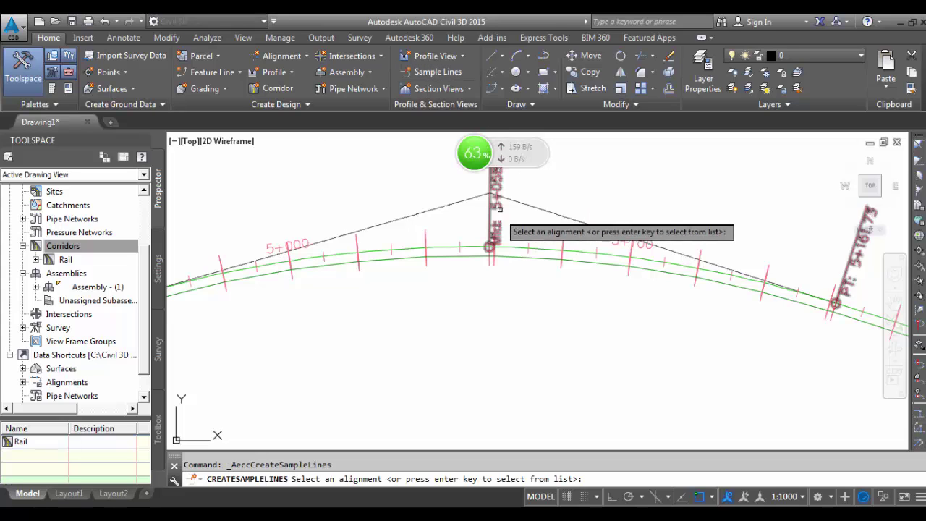
{"action": "key", "text": "Escape"}
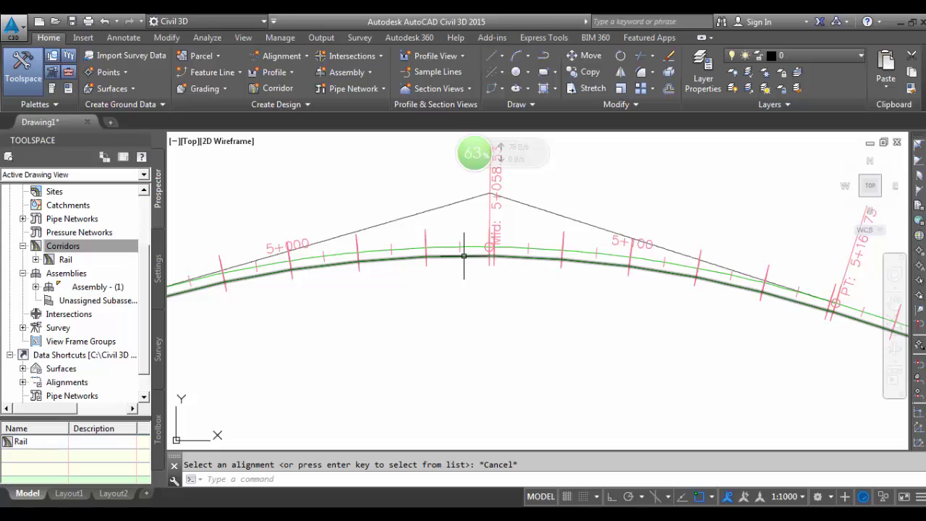
- Add a corridor surface to the Rail corridor, keeping its default settings, and rebuild the corridor
{"action": "left_click", "coordinate": [426, 253]}
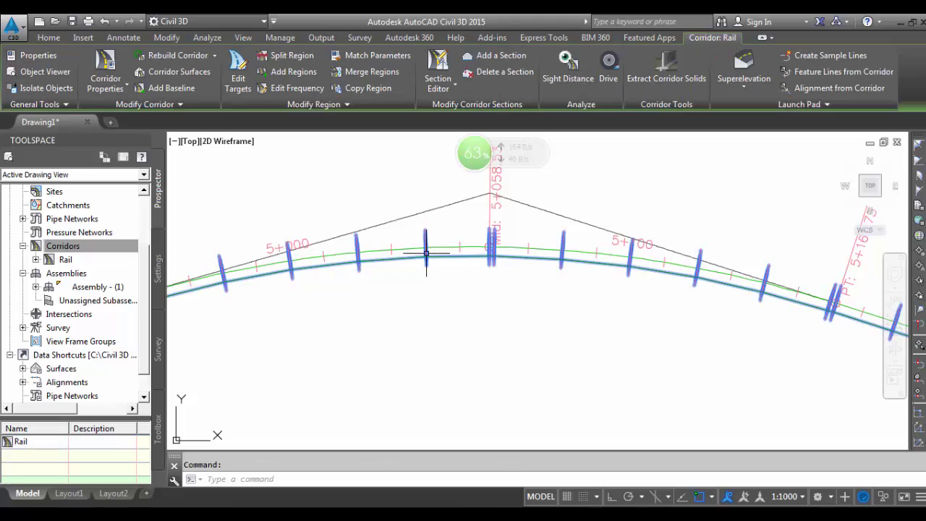
{"action": "left_click", "coordinate": [178, 72]}
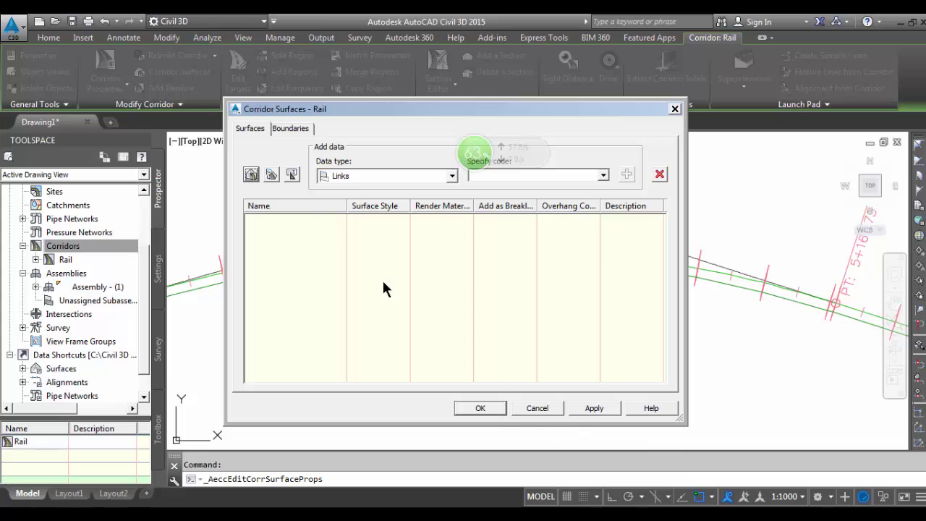
{"action": "left_click", "coordinate": [251, 175]}
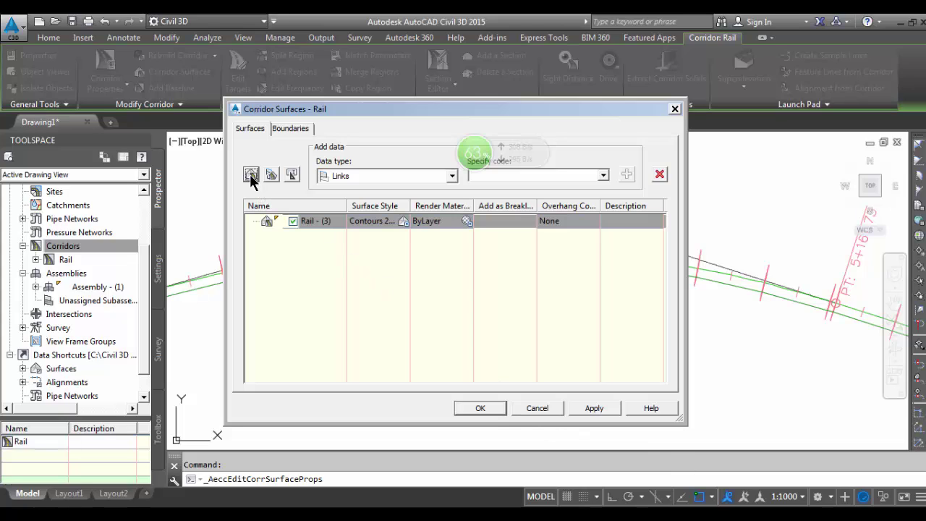
{"action": "left_click", "coordinate": [471, 407]}
{"action": "left_click", "coordinate": [395, 244]}
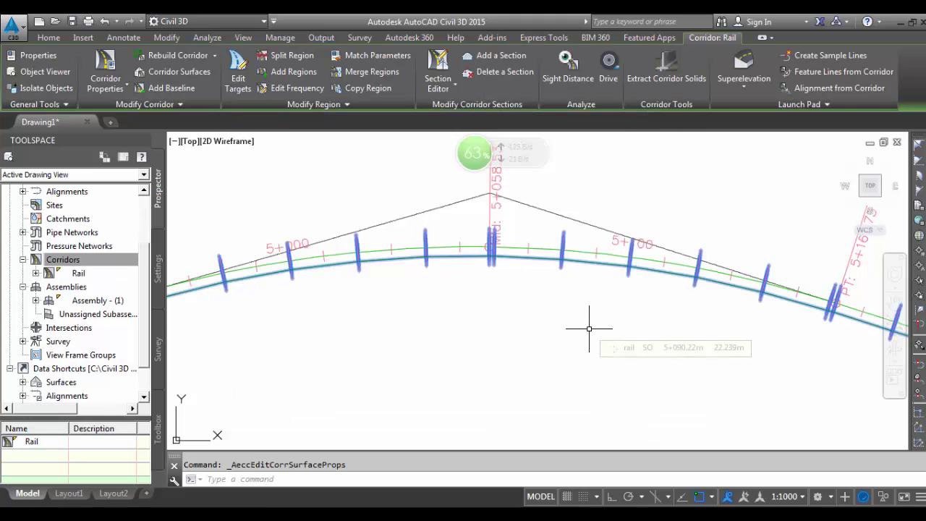
{"action": "key", "text": "Escape"}
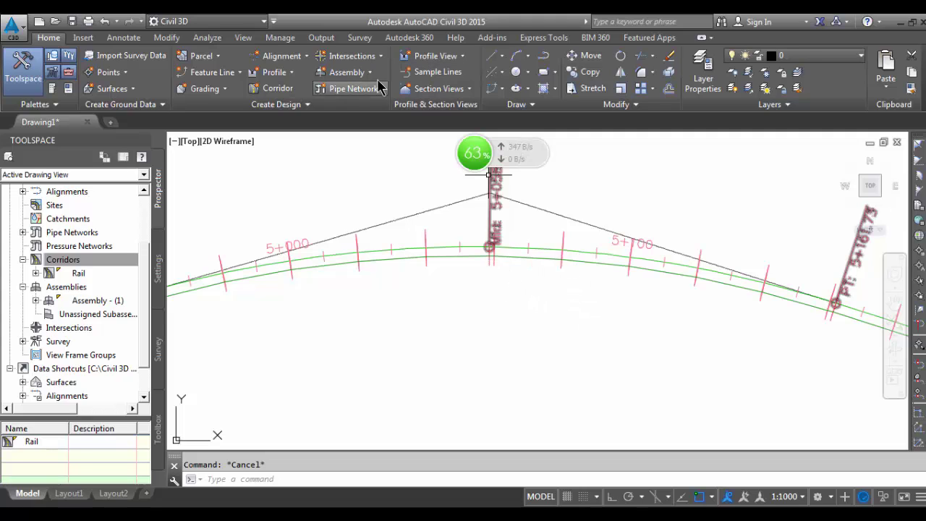
- Start sample lines on the rail alignment and add the Rail corridor and its Rail - (3) surface as sampled sources
{"action": "left_click", "coordinate": [438, 72]}
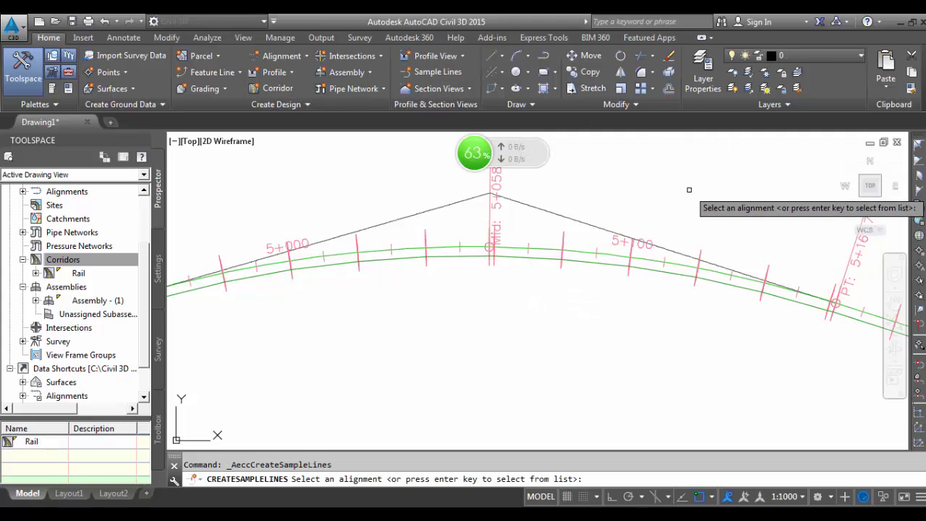
{"action": "key", "text": "Return"}
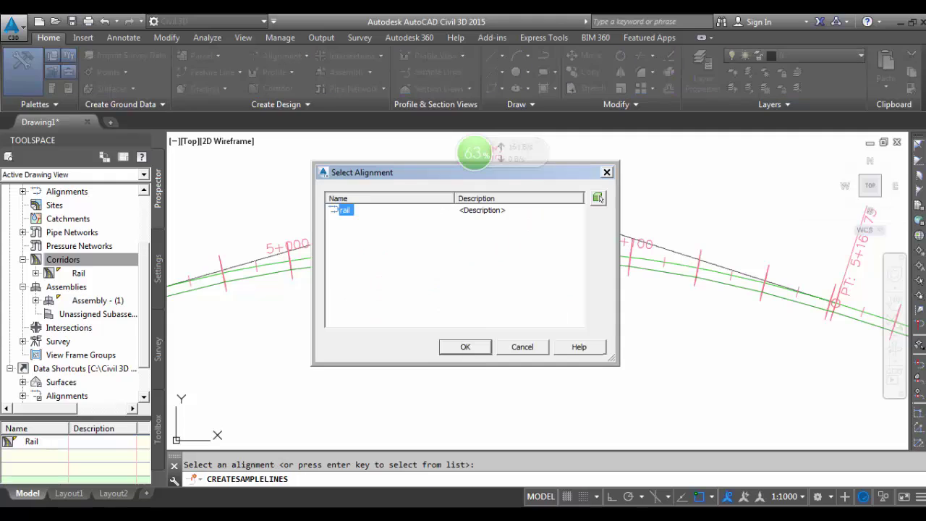
{"action": "left_click", "coordinate": [465, 347]}
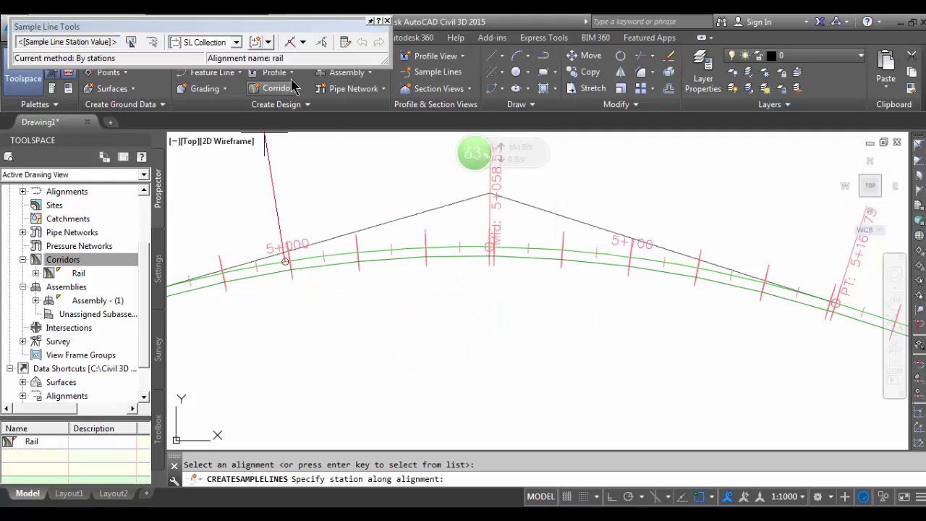
{"action": "left_click", "coordinate": [304, 43]}
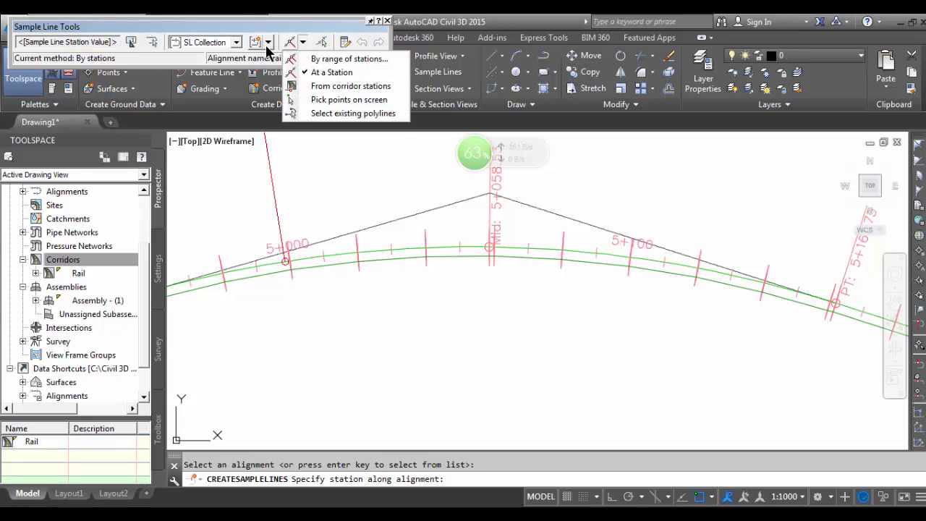
{"action": "left_click", "coordinate": [267, 43]}
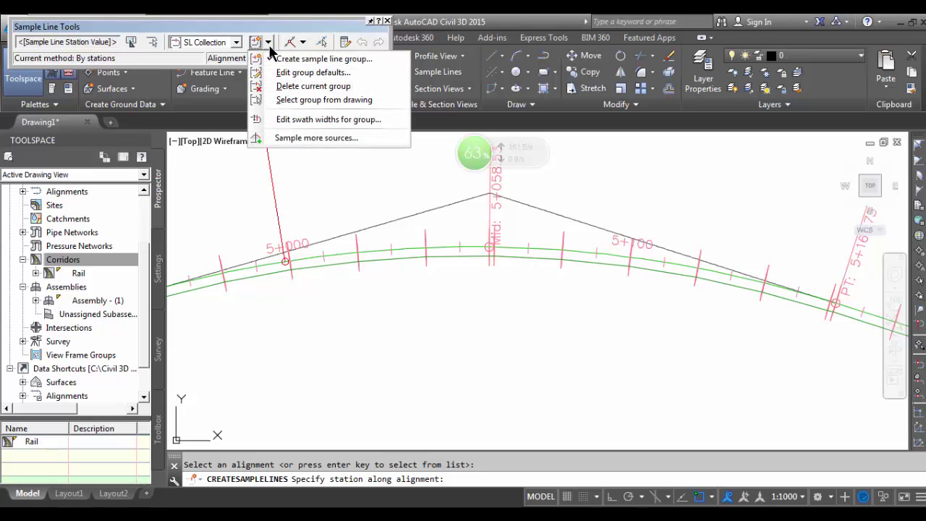
{"action": "left_click", "coordinate": [308, 137]}
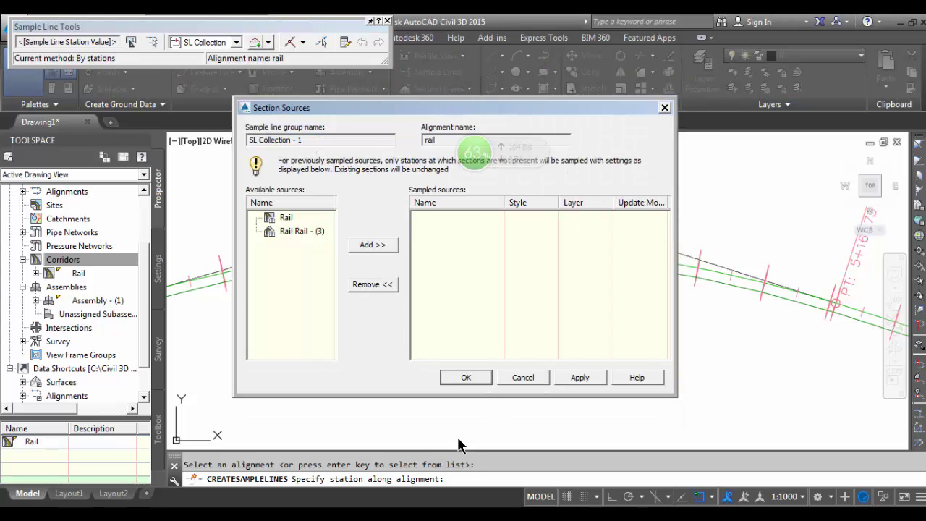
{"action": "left_click", "coordinate": [287, 219]}
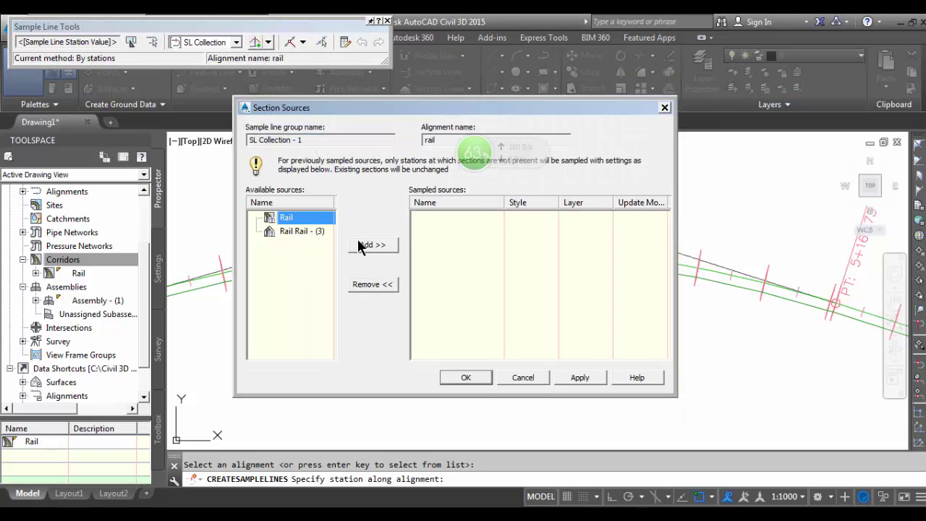
{"action": "left_click", "coordinate": [369, 245]}
{"action": "left_click", "coordinate": [285, 221]}
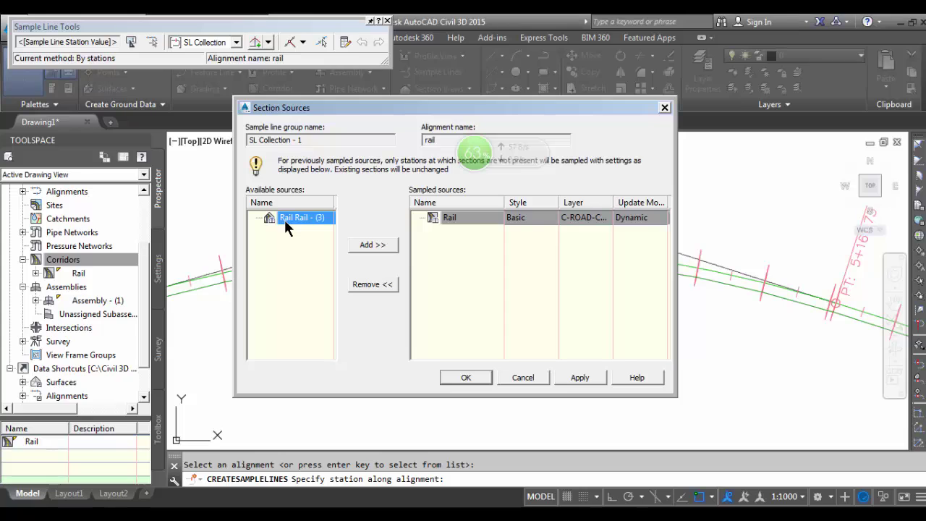
{"action": "left_click", "coordinate": [372, 244]}
{"action": "left_click", "coordinate": [476, 381]}
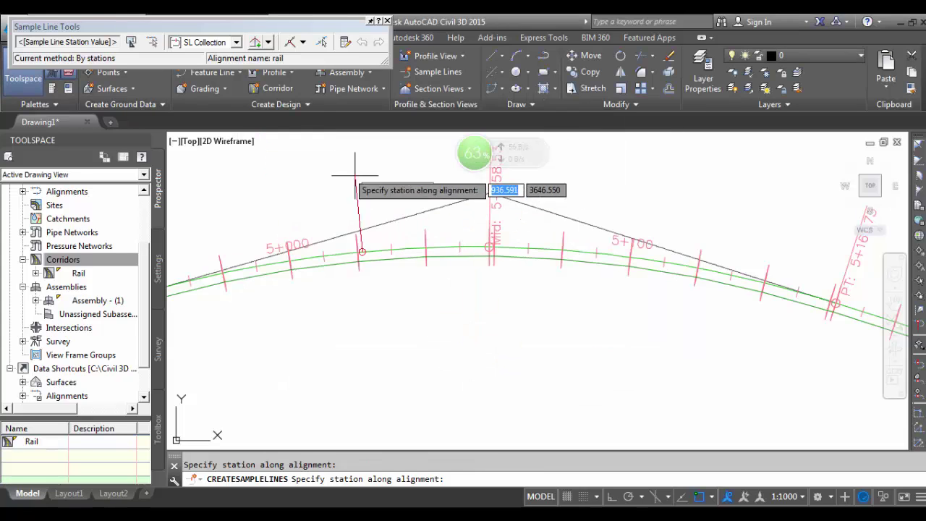
- Create sample lines by range of stations along the rail alignment, ending at station 6+000 with default swath widths and increments
{"action": "left_click", "coordinate": [303, 42]}
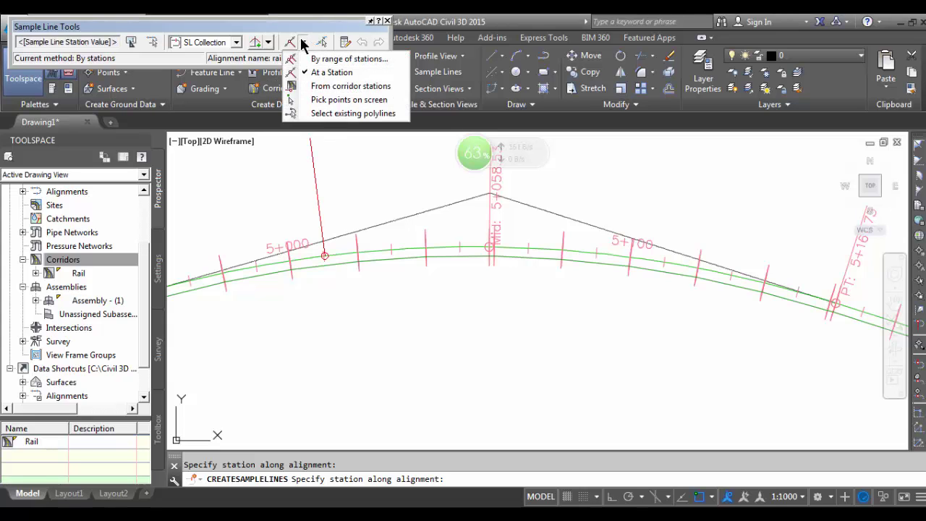
{"action": "left_click", "coordinate": [332, 58]}
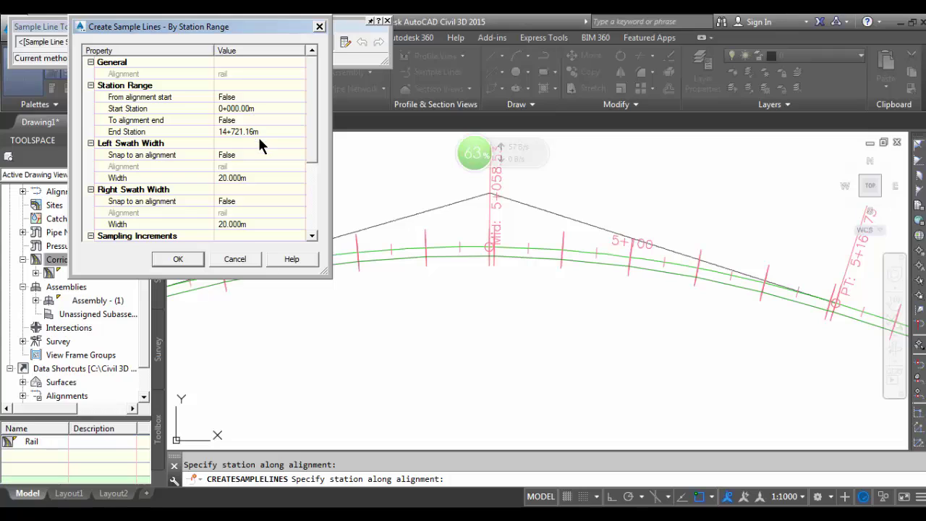
{"action": "left_click", "coordinate": [255, 130]}
{"action": "type", "text": "6+000"}
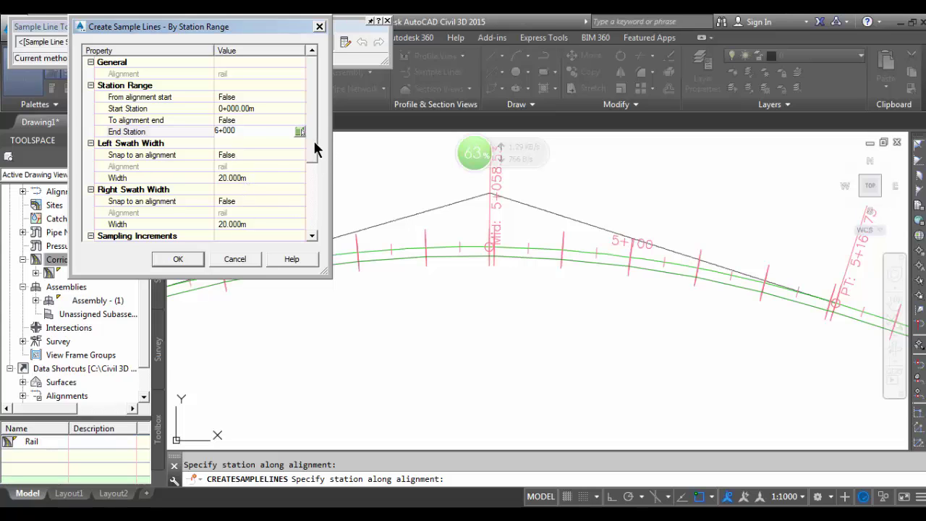
{"action": "left_click_drag", "start_coordinate": [313, 139], "coordinate": [322, 219]}
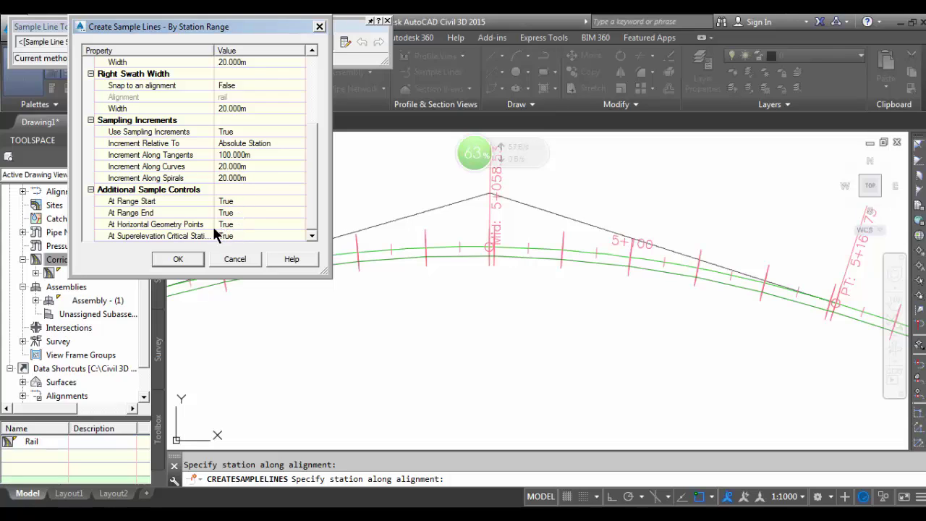
{"action": "left_click", "coordinate": [178, 259]}
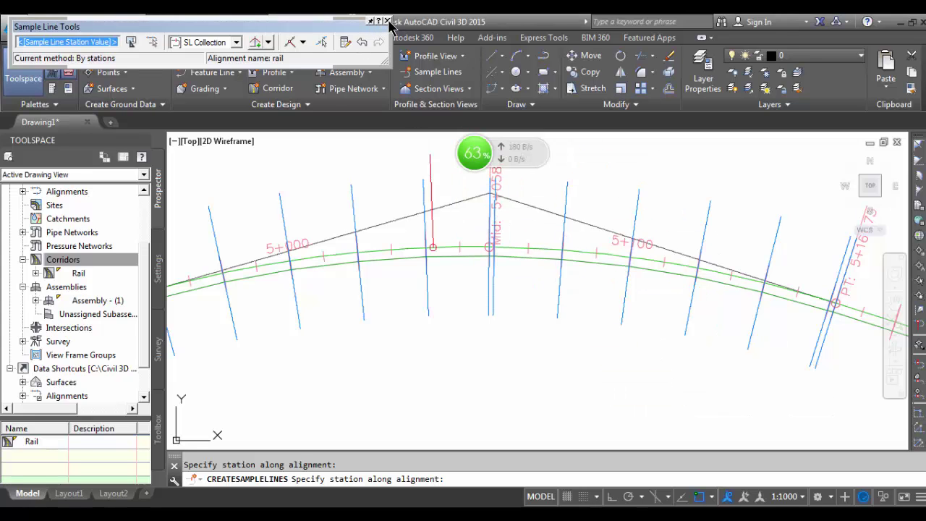
{"action": "key", "text": "Escape"}
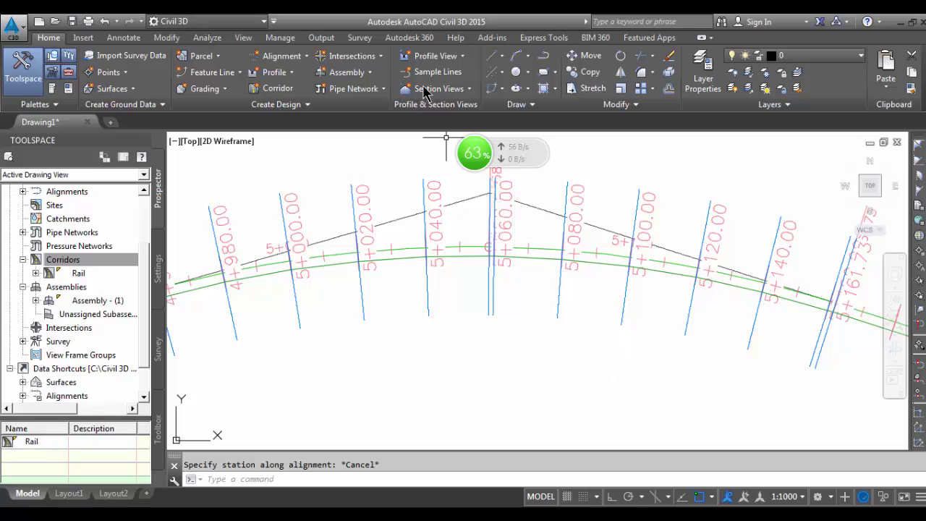
- Start multiple section views for the rail alignment's SL Collection - 1 and choose the Major Stations Offset and Elevations band set
{"action": "scroll", "coordinate": [442, 306], "scroll_direction": "down", "scroll_amount": 3}
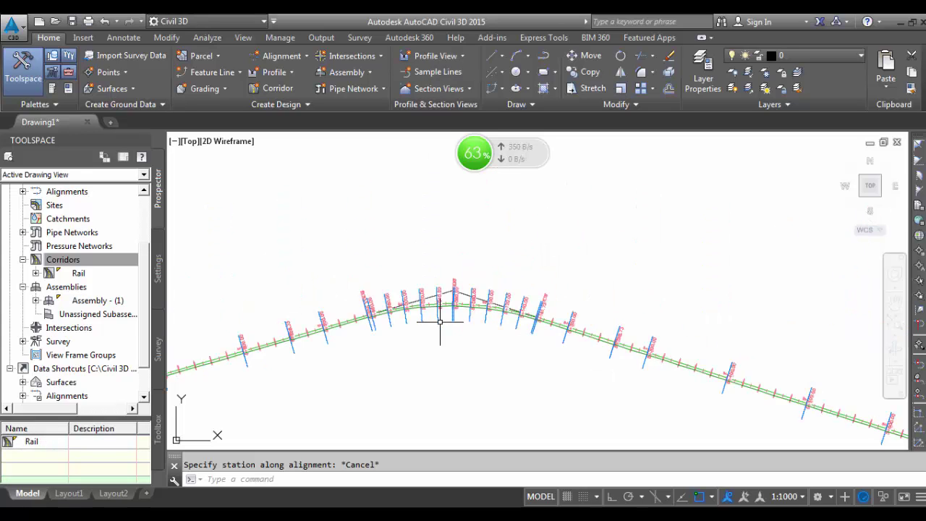
{"action": "scroll", "coordinate": [502, 285], "scroll_direction": "up", "scroll_amount": 3}
{"action": "scroll", "coordinate": [639, 347], "scroll_direction": "down", "scroll_amount": 2}
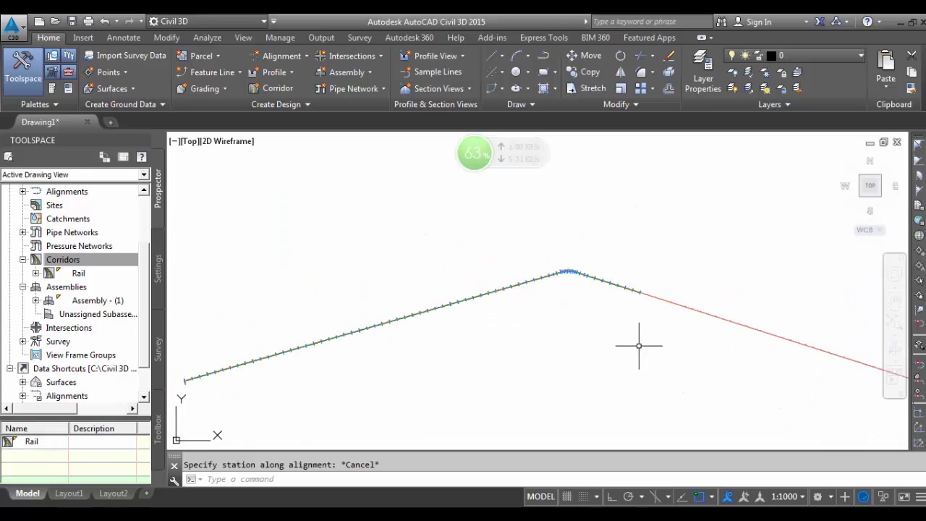
{"action": "scroll", "coordinate": [340, 344], "scroll_direction": "up", "scroll_amount": 3}
{"action": "scroll", "coordinate": [476, 413], "scroll_direction": "up", "scroll_amount": 4}
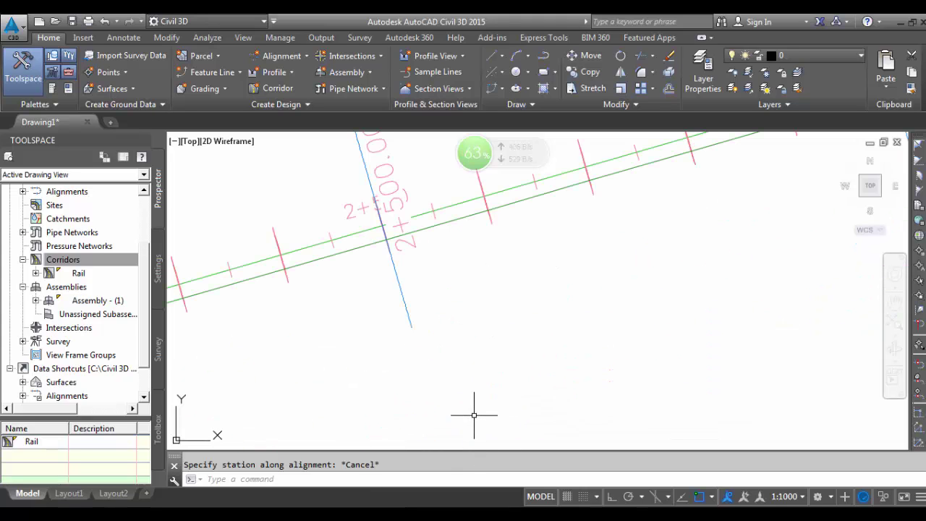
{"action": "left_click", "coordinate": [440, 93]}
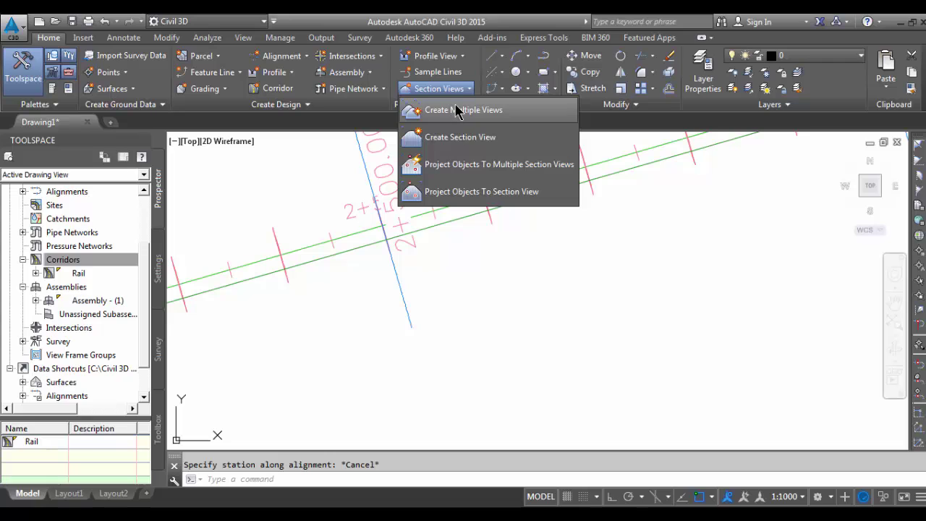
{"action": "left_click", "coordinate": [412, 108]}
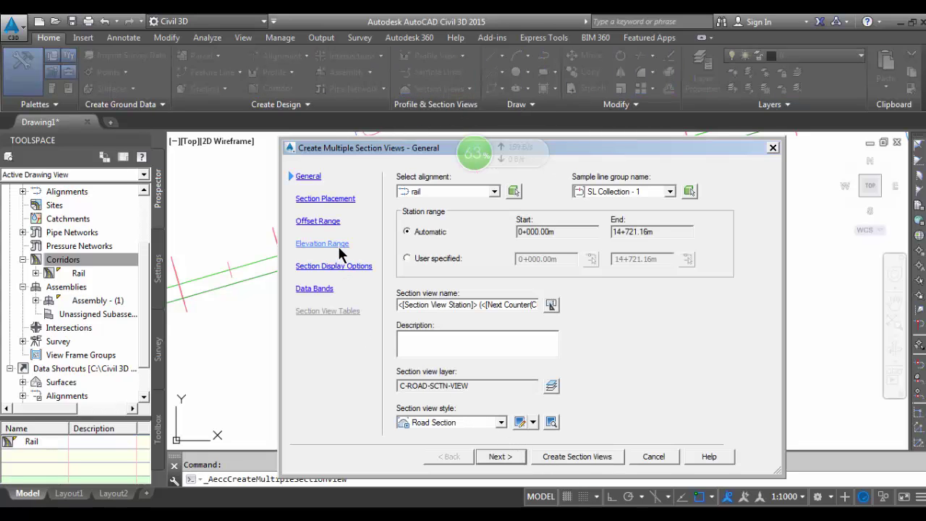
{"action": "left_click", "coordinate": [324, 289]}
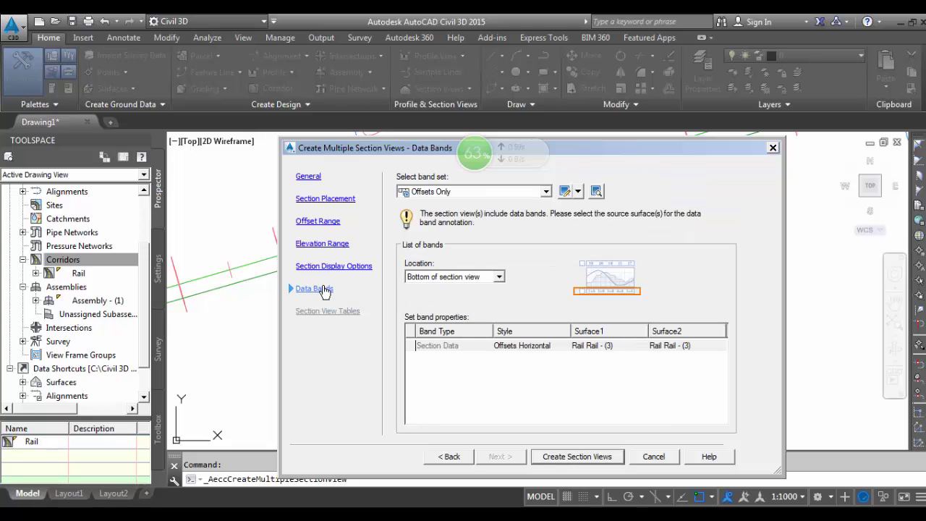
{"action": "left_click", "coordinate": [463, 342]}
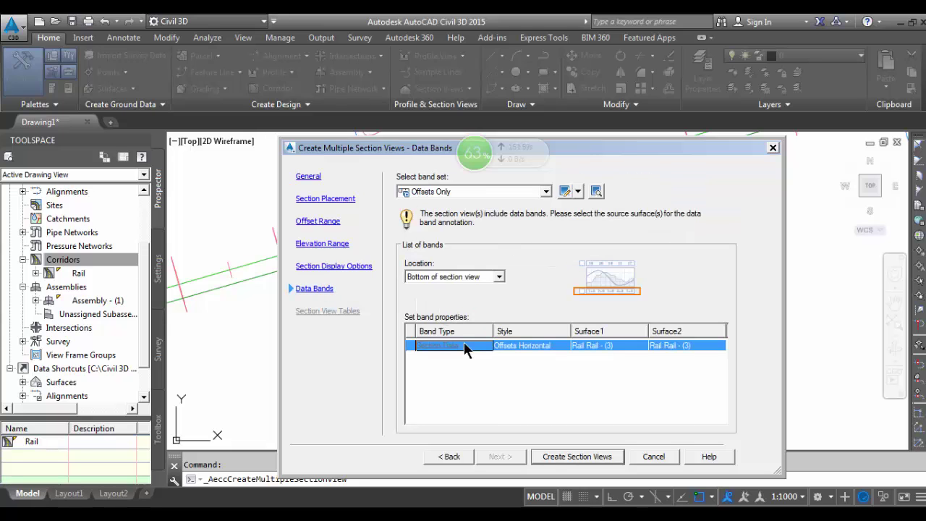
{"action": "left_click", "coordinate": [545, 192]}
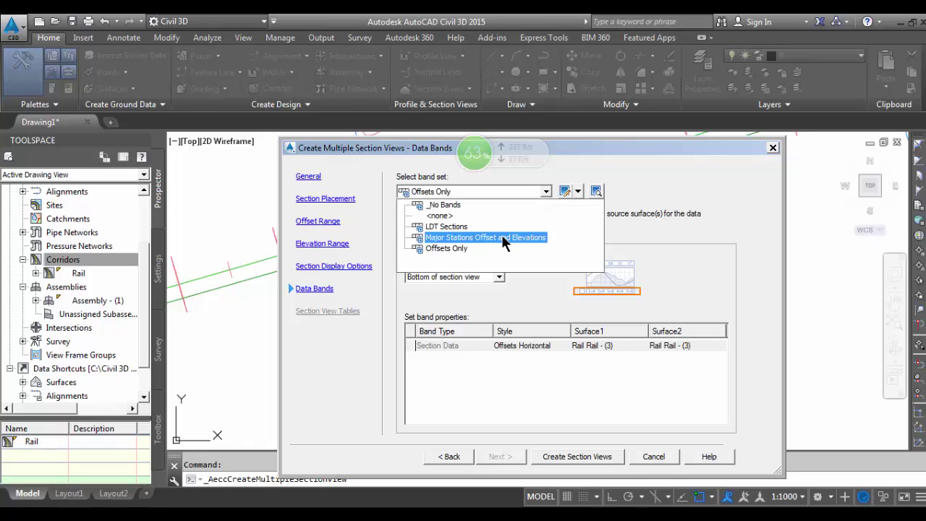
{"action": "left_click", "coordinate": [504, 244]}
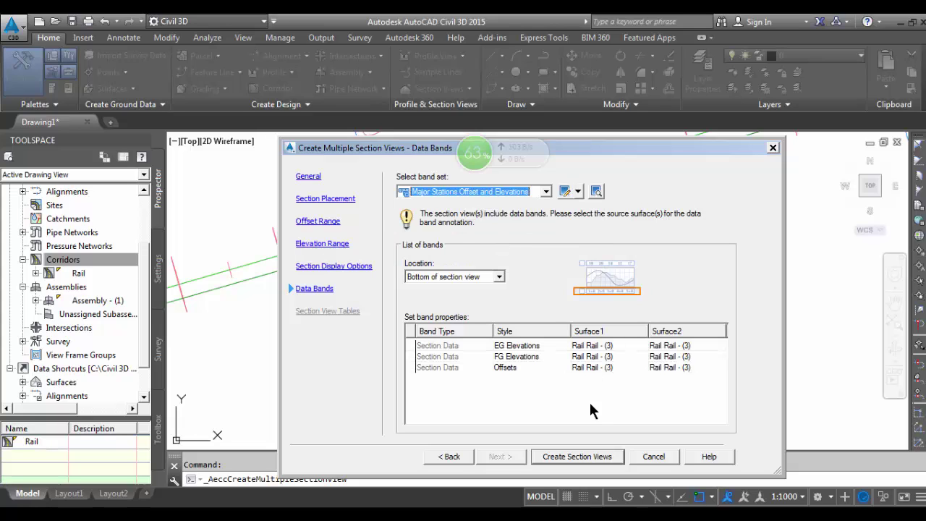
- Create the section views with their origin in the empty area above the rail alignment
{"action": "left_click", "coordinate": [577, 457]}
{"action": "scroll", "coordinate": [514, 311], "scroll_direction": "down", "scroll_amount": 3}
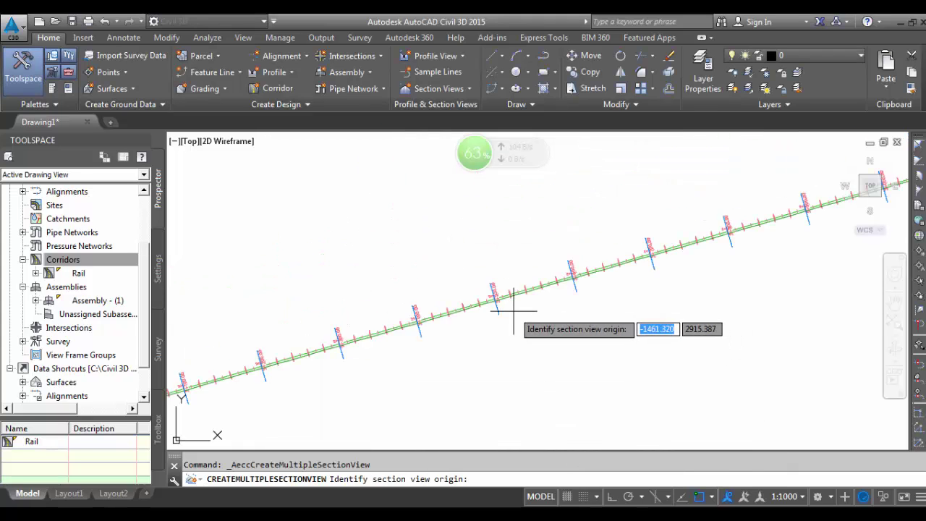
{"action": "scroll", "coordinate": [507, 304], "scroll_direction": "down", "scroll_amount": 6}
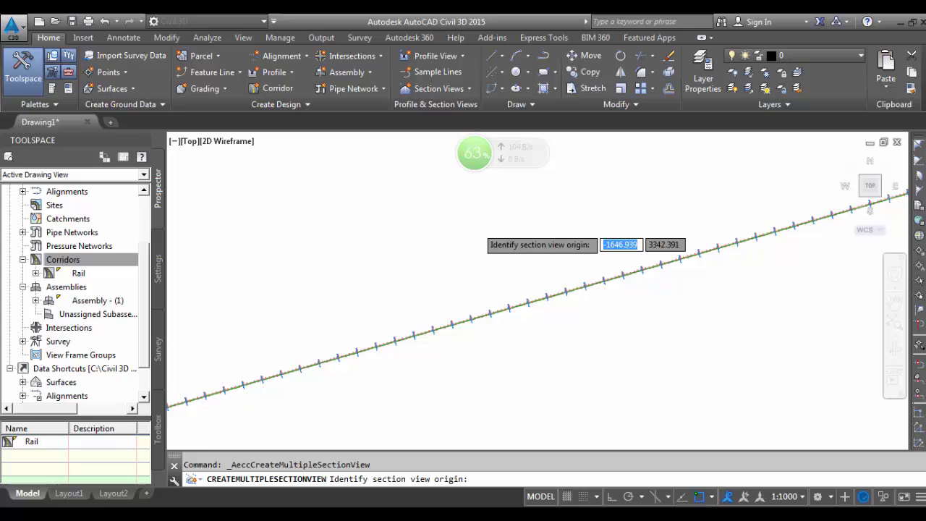
{"action": "left_click", "coordinate": [438, 185]}
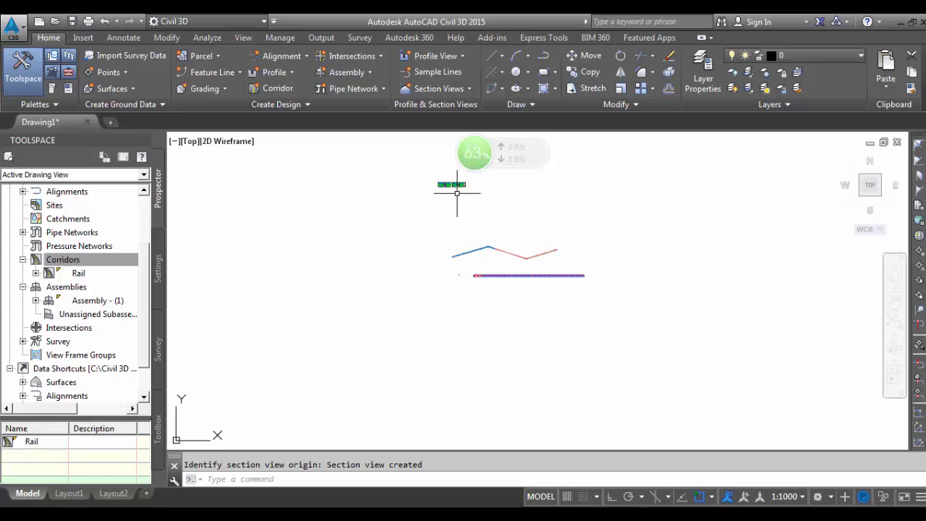
- Examine the corridor cross sections and data bands on the first section sheet, starting at station 0+000
{"action": "scroll", "coordinate": [471, 253], "scroll_direction": "up", "scroll_amount": 5}
{"action": "scroll", "coordinate": [471, 255], "scroll_direction": "up", "scroll_amount": 10}
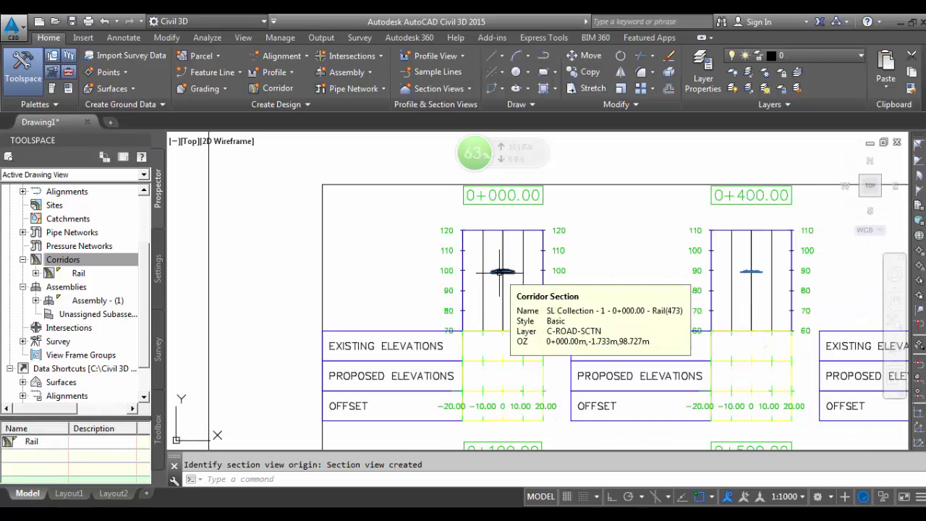
{"action": "scroll", "coordinate": [499, 272], "scroll_direction": "up", "scroll_amount": 6}
{"action": "scroll", "coordinate": [499, 268], "scroll_direction": "up", "scroll_amount": 3}
{"action": "scroll", "coordinate": [502, 249], "scroll_direction": "down", "scroll_amount": 15}
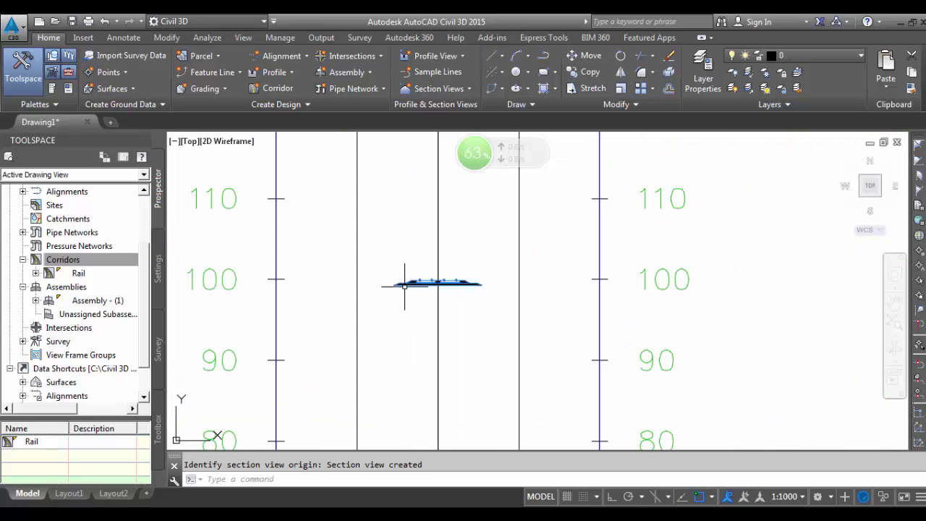
{"action": "scroll", "coordinate": [715, 314], "scroll_direction": "up", "scroll_amount": 5}
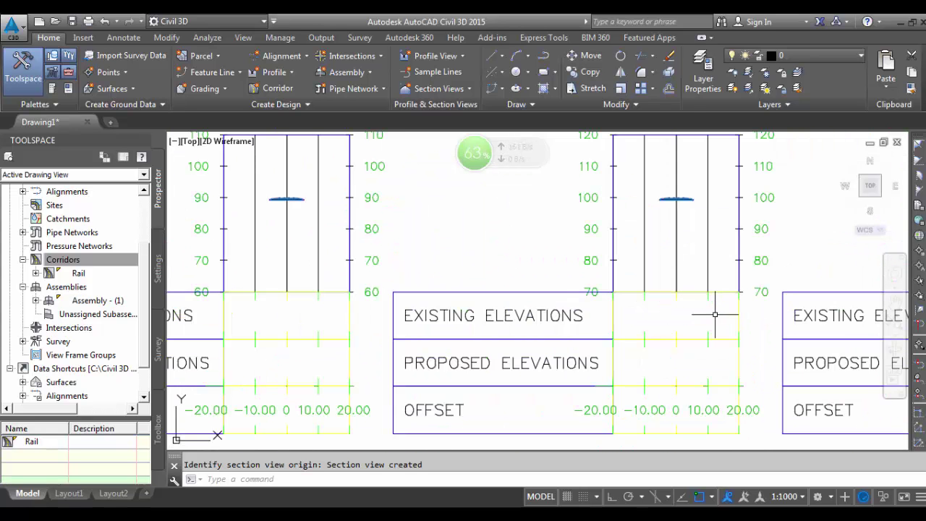
{"action": "scroll", "coordinate": [383, 212], "scroll_direction": "down", "scroll_amount": 5}
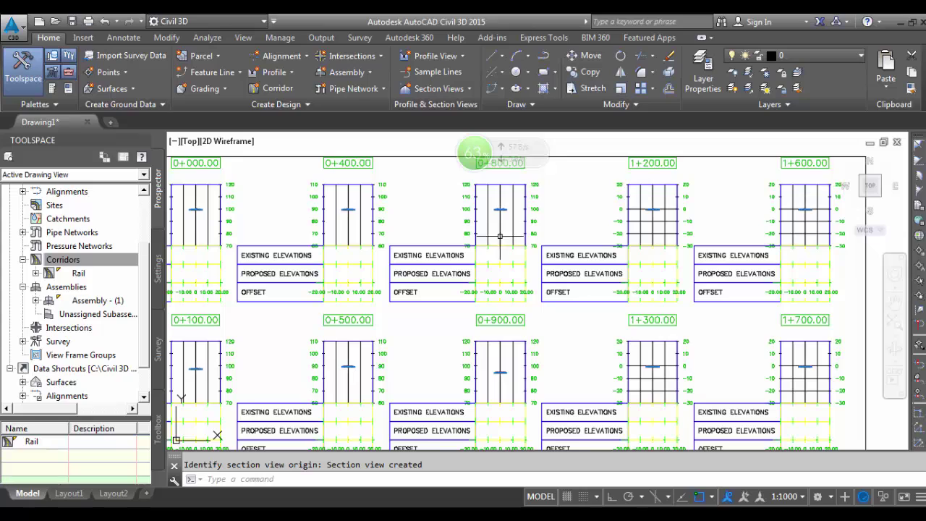
- Compare the cross sections and elevation bands across the section sheets, including the final stations around 5+800
{"action": "scroll", "coordinate": [605, 213], "scroll_direction": "down", "scroll_amount": 5}
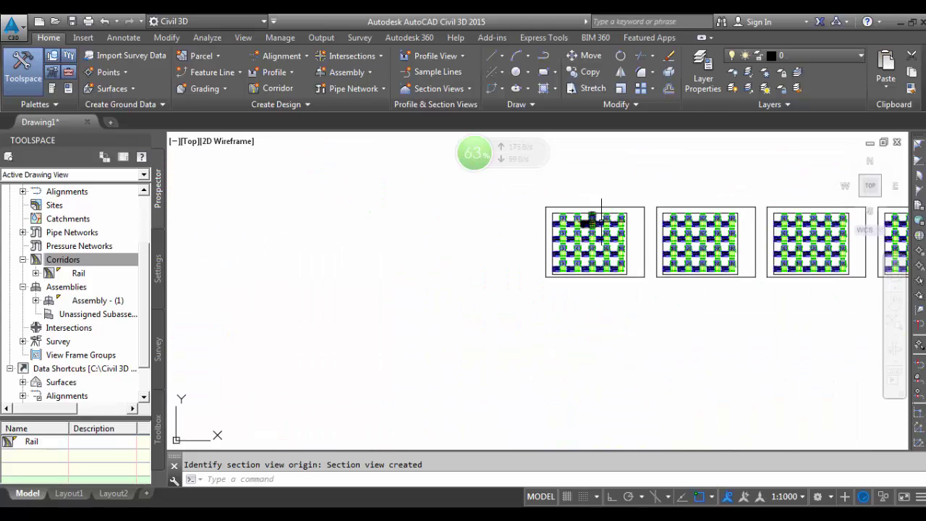
{"action": "scroll", "coordinate": [602, 221], "scroll_direction": "up", "scroll_amount": 5}
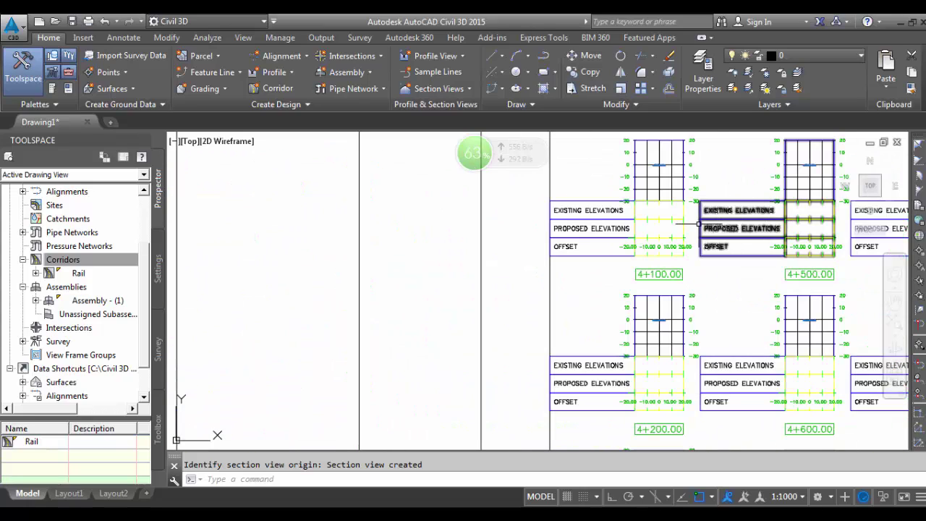
{"action": "scroll", "coordinate": [699, 224], "scroll_direction": "down", "scroll_amount": 5}
{"action": "scroll", "coordinate": [508, 232], "scroll_direction": "up", "scroll_amount": 2}
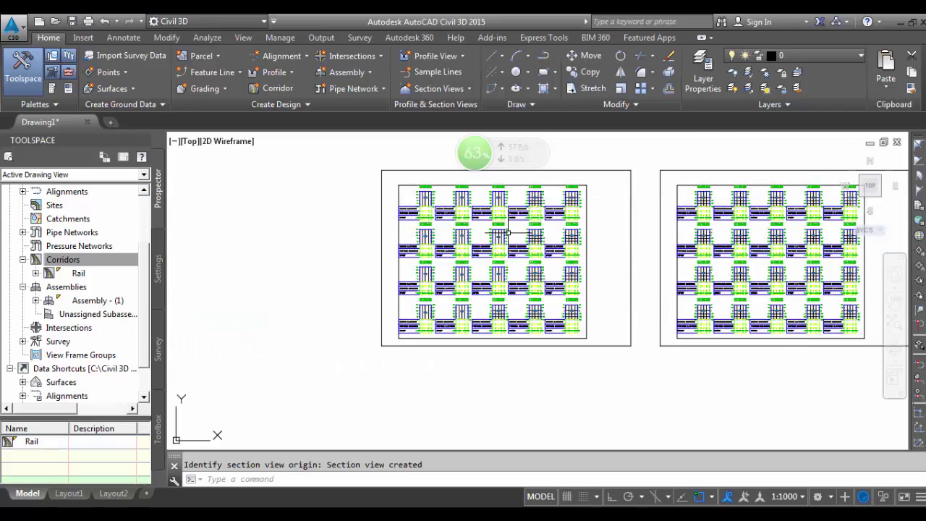
{"action": "scroll", "coordinate": [563, 255], "scroll_direction": "up", "scroll_amount": 5}
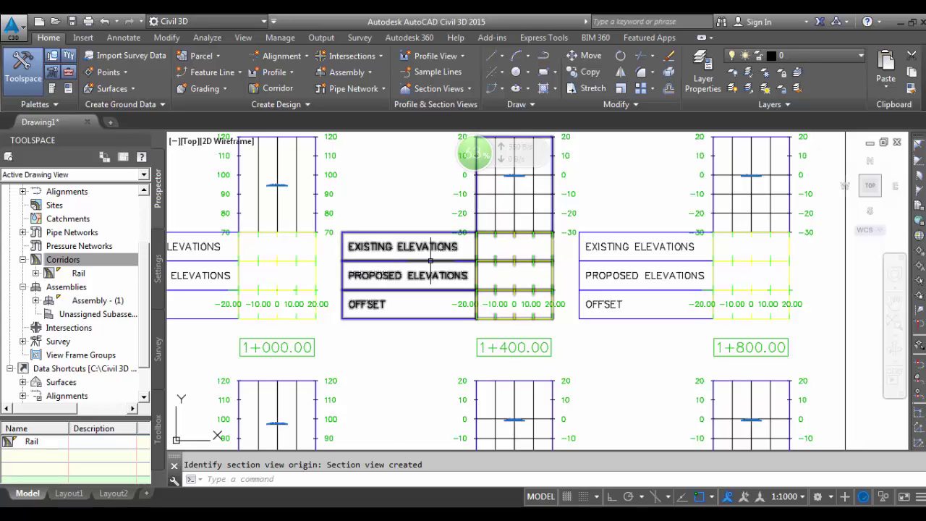
{"action": "scroll", "coordinate": [405, 249], "scroll_direction": "down", "scroll_amount": 6}
{"action": "scroll", "coordinate": [769, 248], "scroll_direction": "up", "scroll_amount": 8}
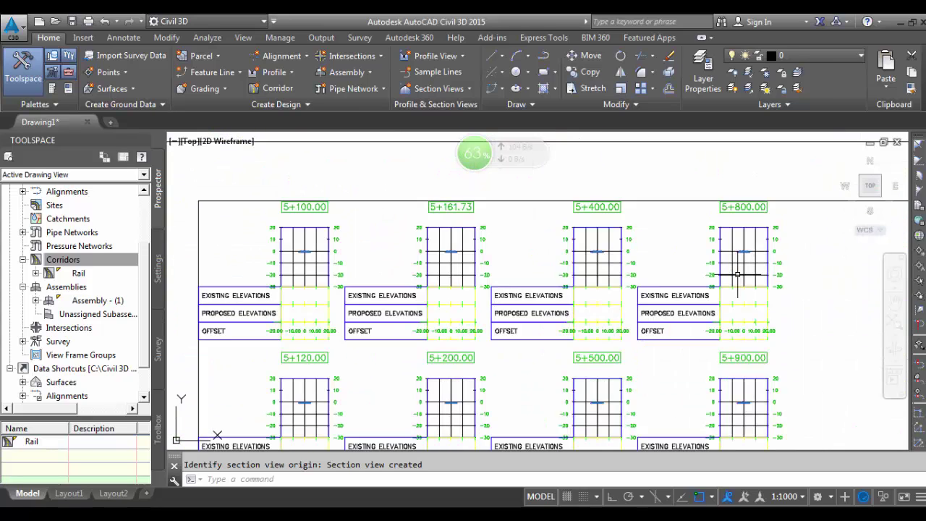
{"action": "scroll", "coordinate": [760, 215], "scroll_direction": "up", "scroll_amount": 4}
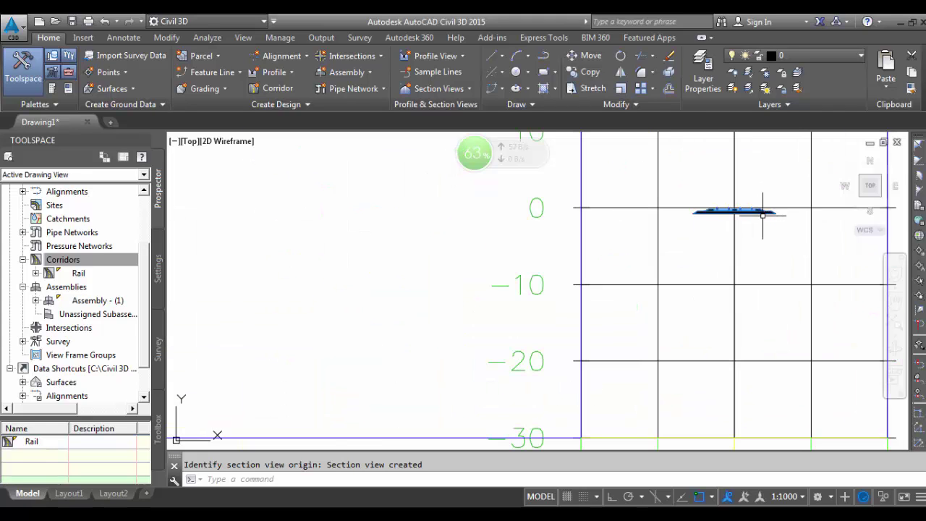
{"action": "scroll", "coordinate": [765, 215], "scroll_direction": "down", "scroll_amount": 7}
{"action": "scroll", "coordinate": [765, 215], "scroll_direction": "up", "scroll_amount": 3}
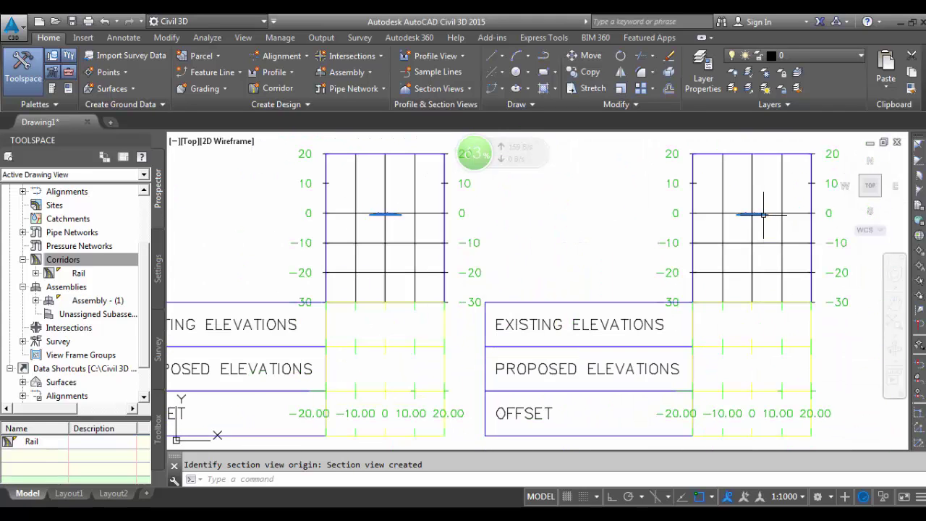
{"action": "left_click", "coordinate": [753, 285]}
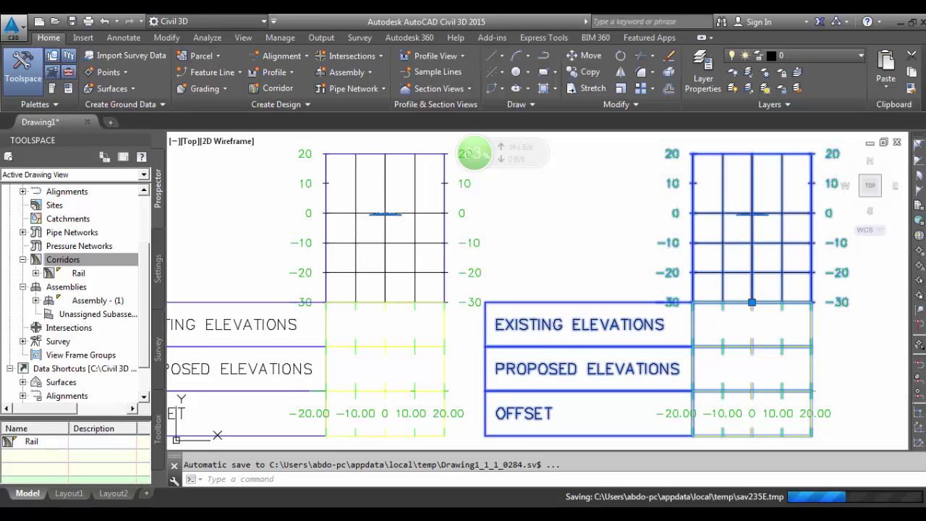
{"action": "key", "text": "Escape"}
{"action": "scroll", "coordinate": [554, 275], "scroll_direction": "down", "scroll_amount": 5}
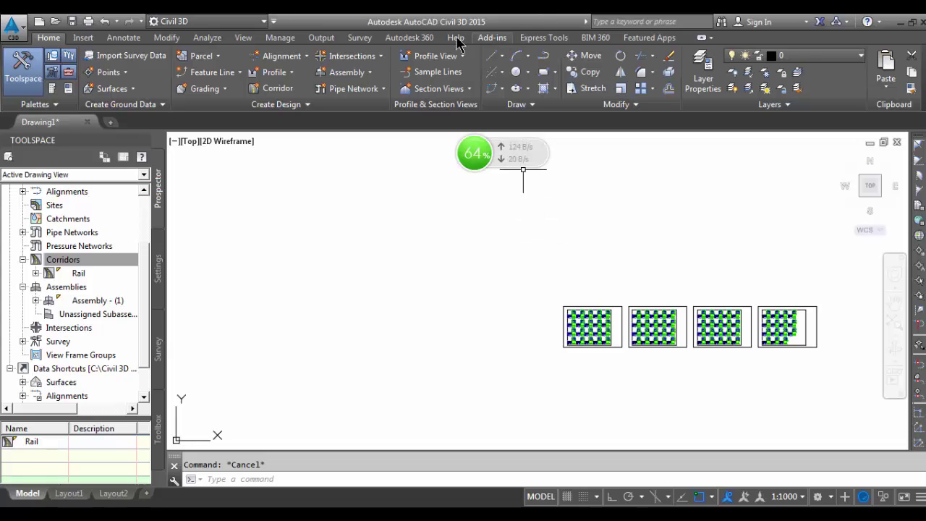
- Start computing materials for the rail alignment's sample line group SL Collection - 1
{"action": "left_click", "coordinate": [209, 37]}
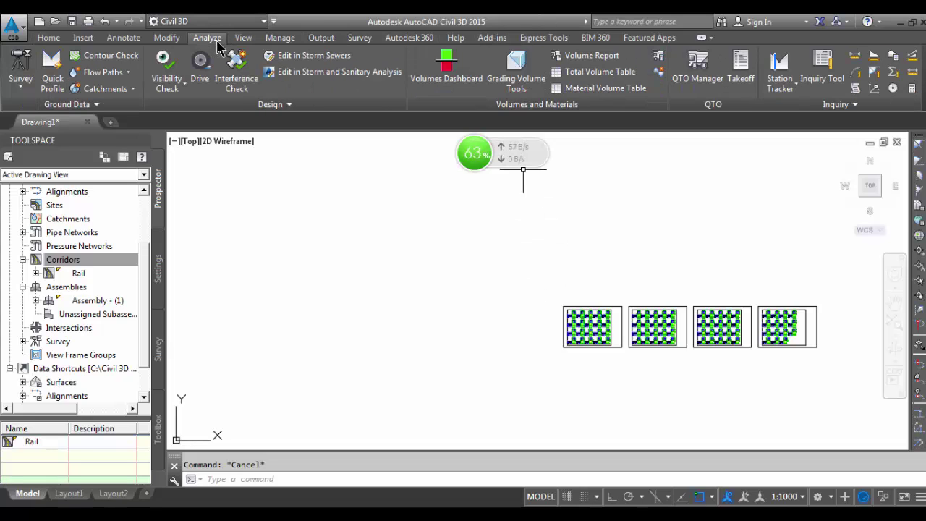
{"action": "left_click", "coordinate": [658, 61]}
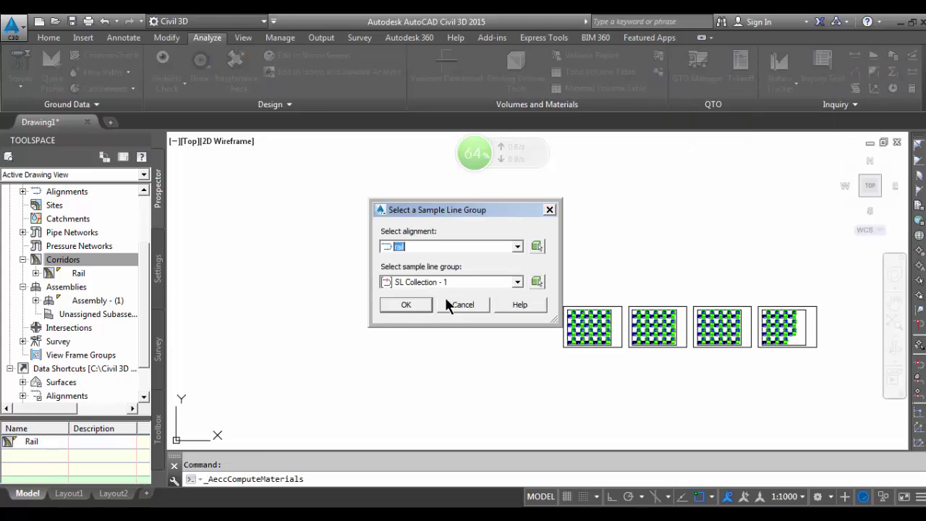
{"action": "left_click", "coordinate": [503, 276]}
{"action": "left_click", "coordinate": [503, 274]}
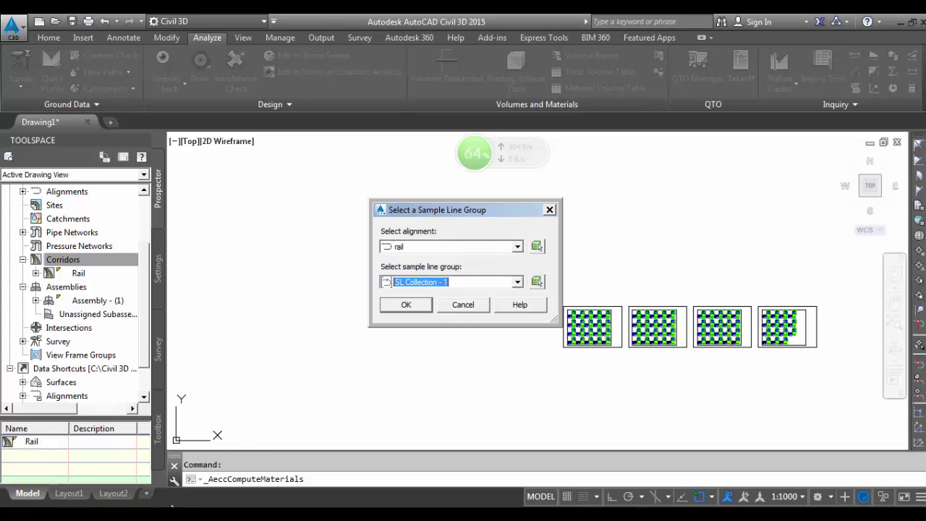
{"action": "left_click", "coordinate": [864, 451]}
{"action": "left_click", "coordinate": [512, 275]}
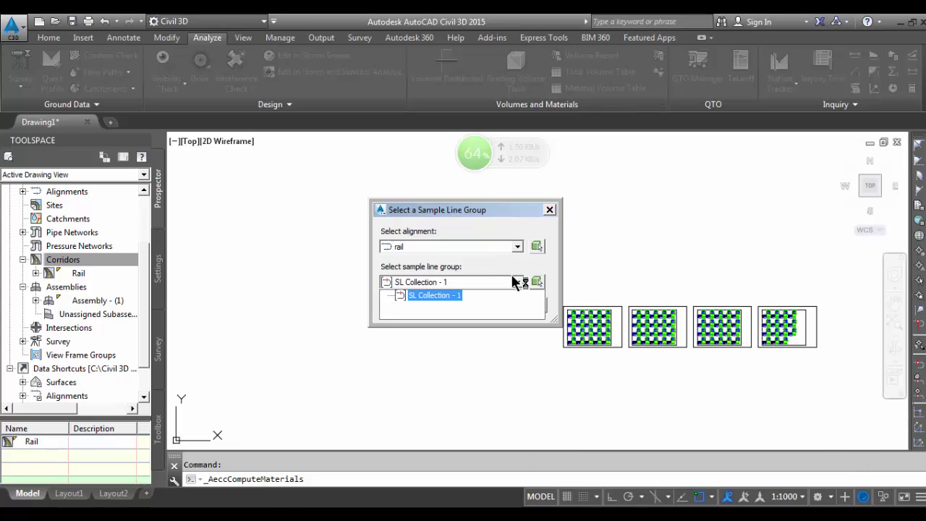
{"action": "left_click", "coordinate": [511, 274]}
{"action": "left_click", "coordinate": [416, 247]}
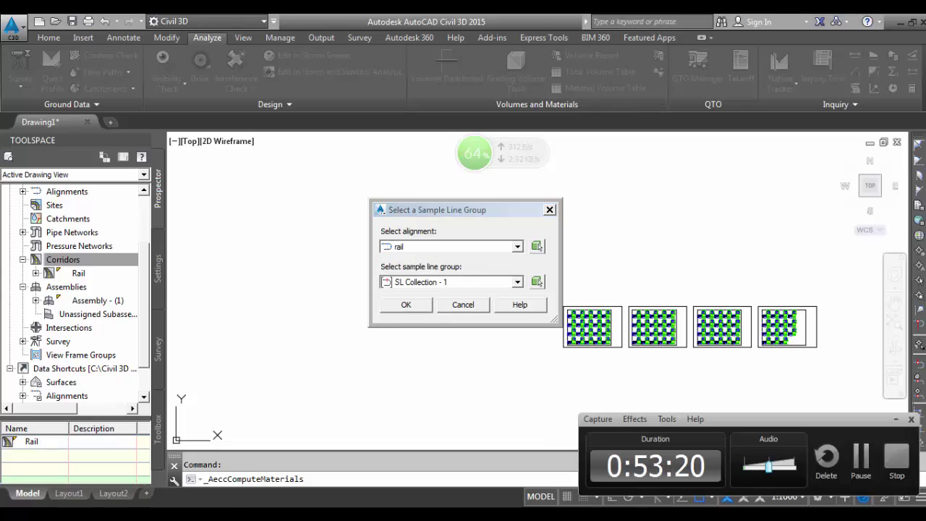
{"action": "left_click", "coordinate": [416, 305]}
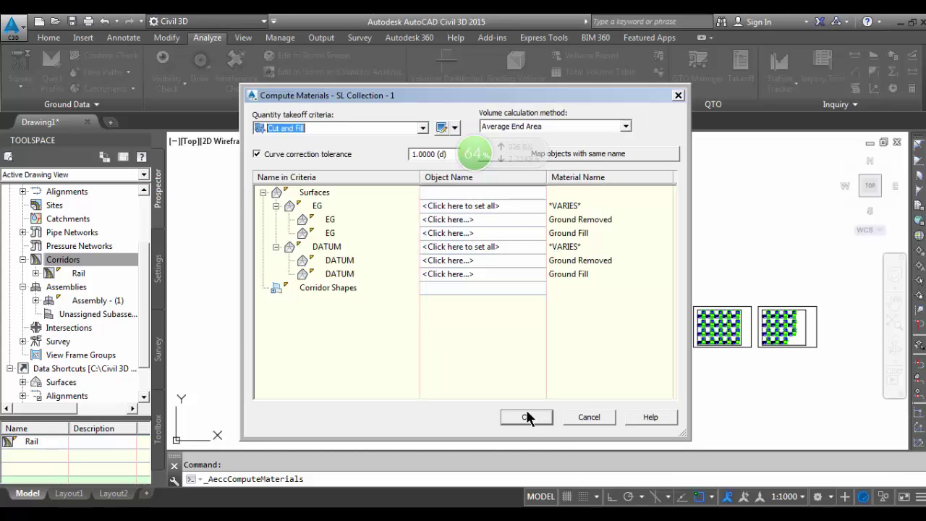
- Use the Material List quantity takeoff criteria and map Pavement Material to the corridor shape Rail BASALT
{"action": "left_click", "coordinate": [422, 128]}
{"action": "left_click", "coordinate": [307, 164]}
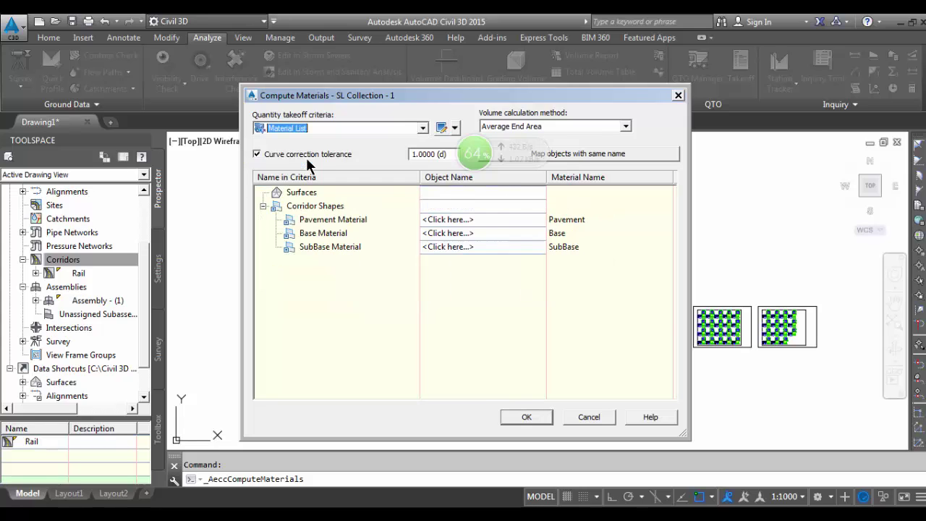
{"action": "left_click", "coordinate": [466, 219]}
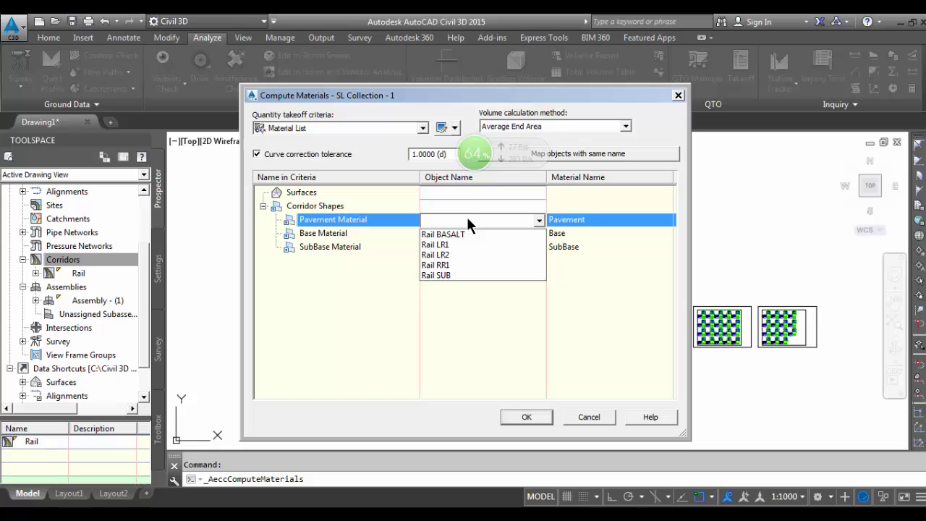
{"action": "left_click", "coordinate": [466, 218]}
{"action": "left_click", "coordinate": [467, 219]}
{"action": "left_click", "coordinate": [466, 217]}
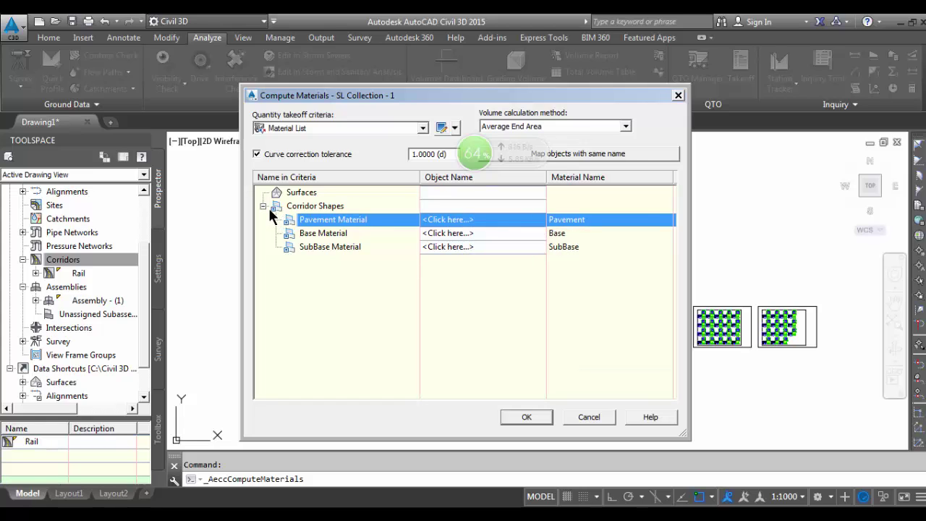
{"action": "left_click", "coordinate": [263, 206]}
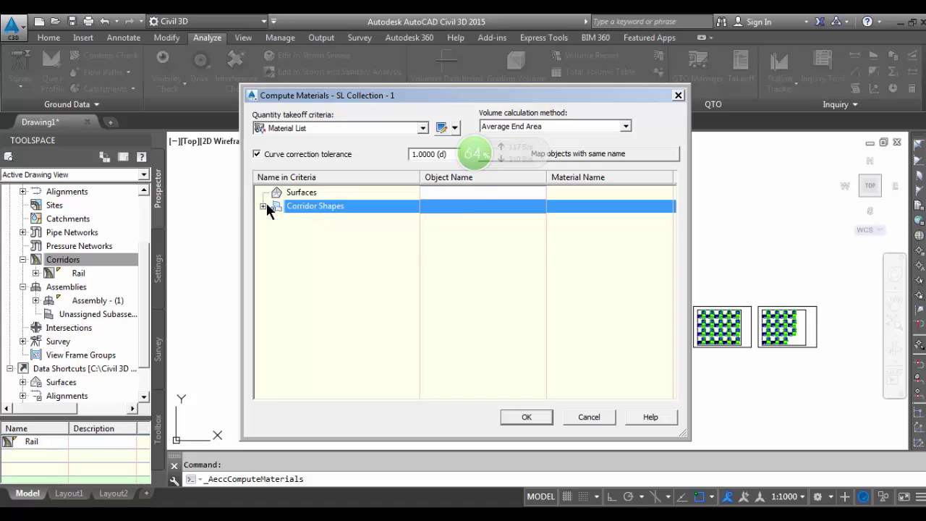
{"action": "left_click", "coordinate": [264, 206]}
{"action": "left_click", "coordinate": [606, 154]}
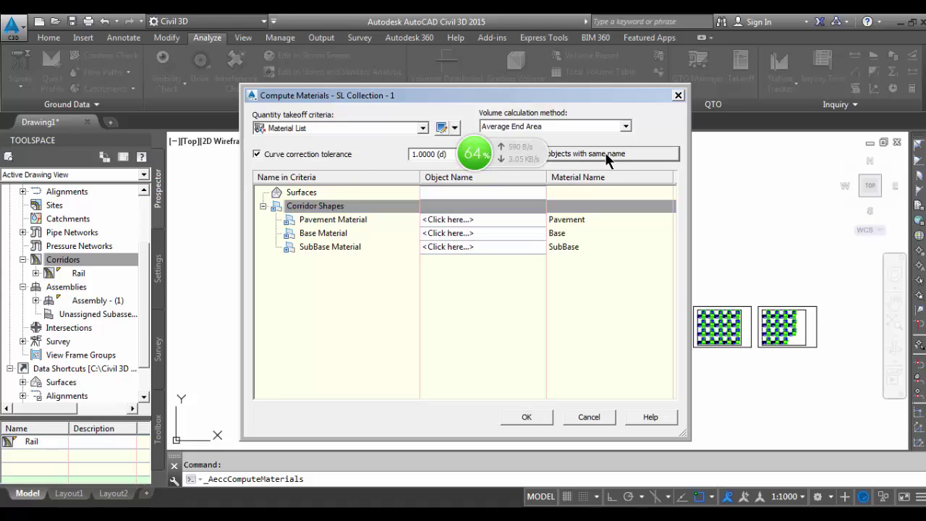
{"action": "left_click", "coordinate": [481, 219]}
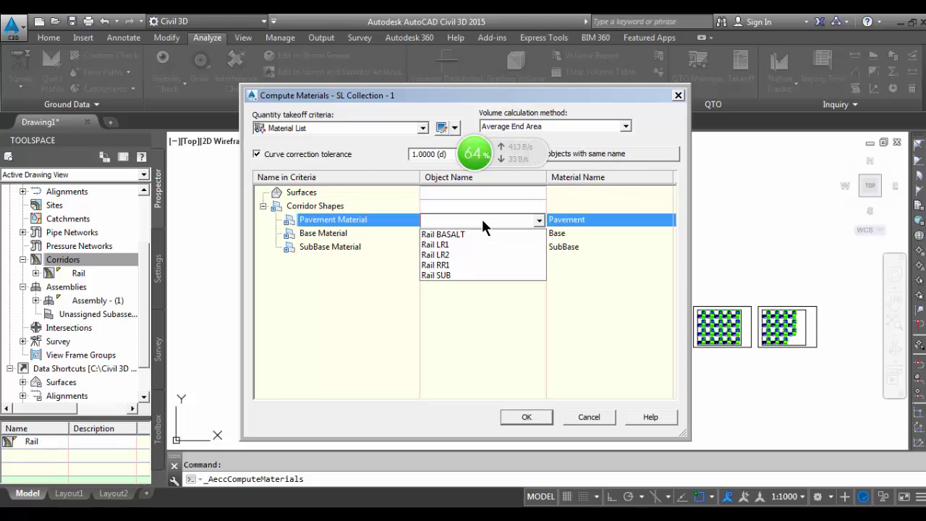
{"action": "left_click", "coordinate": [481, 219]}
{"action": "left_click", "coordinate": [480, 220]}
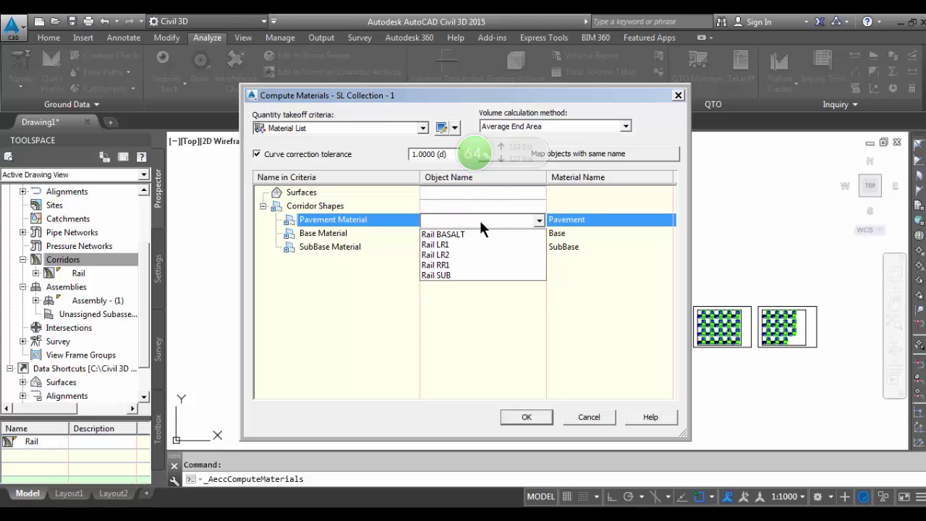
{"action": "left_click", "coordinate": [479, 220]}
{"action": "left_click", "coordinate": [480, 220]}
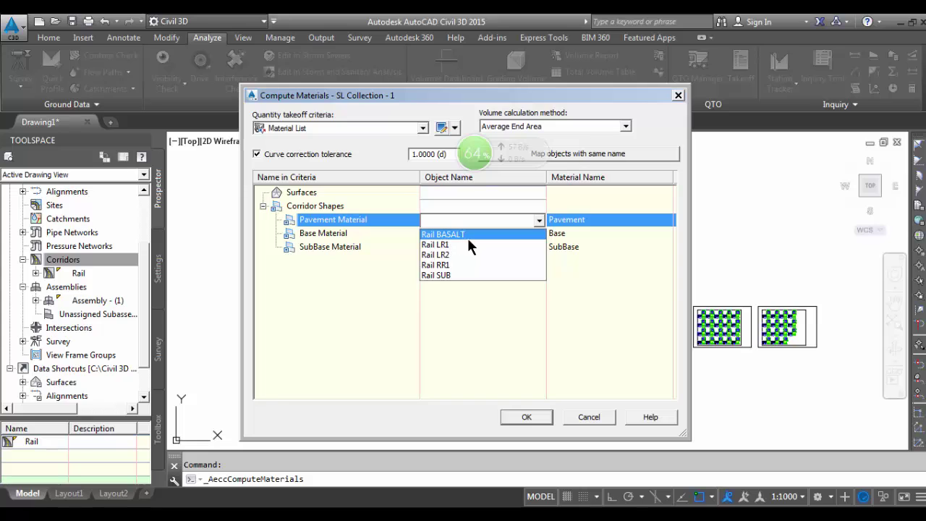
{"action": "left_click", "coordinate": [471, 232]}
- Map Base Material to Rail SUB and SubBase Material to Rail LR1, and compute the materials
{"action": "left_click", "coordinate": [471, 233]}
{"action": "left_click", "coordinate": [470, 233]}
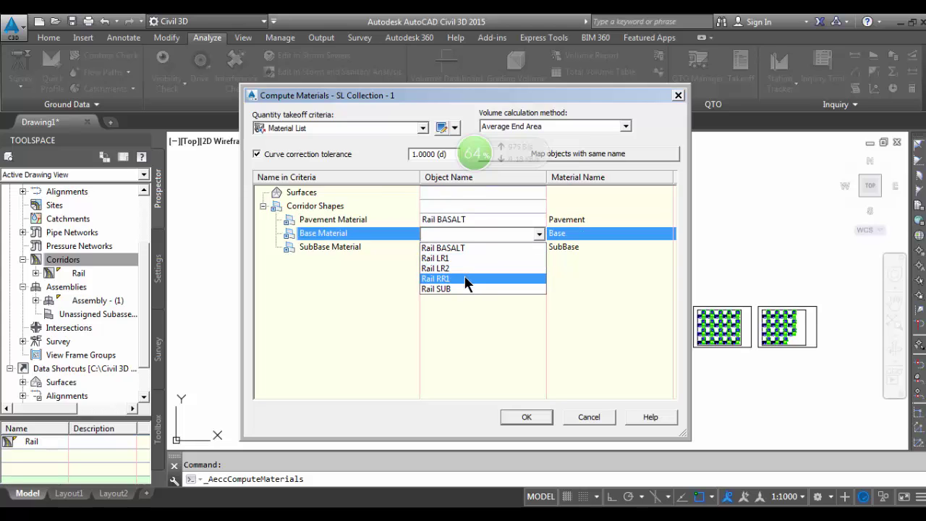
{"action": "left_click", "coordinate": [463, 288]}
{"action": "left_click", "coordinate": [473, 247]}
{"action": "left_click", "coordinate": [473, 249]}
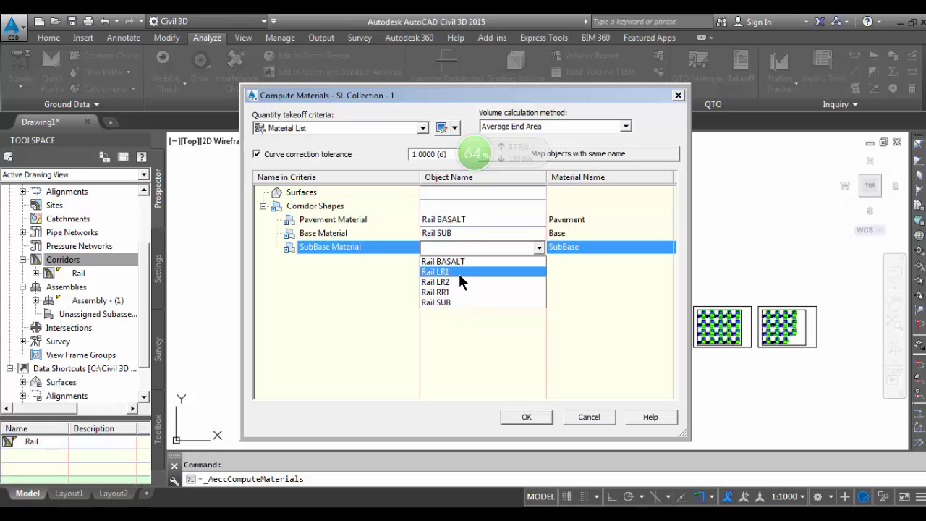
{"action": "left_click", "coordinate": [459, 274]}
{"action": "left_click", "coordinate": [540, 417]}
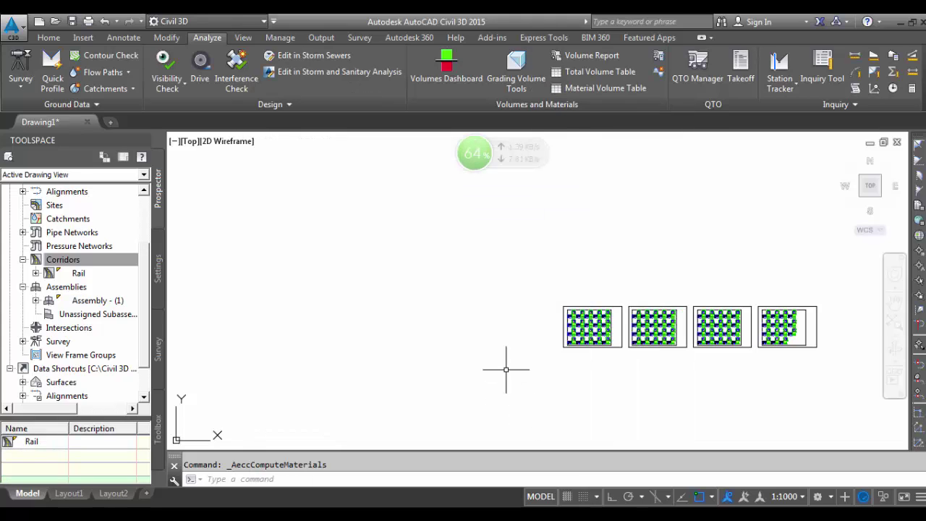
- Create an Area and Volume material table for Pavement from Material List - (1) in the empty area beside the section sheets
{"action": "left_click", "coordinate": [611, 87]}
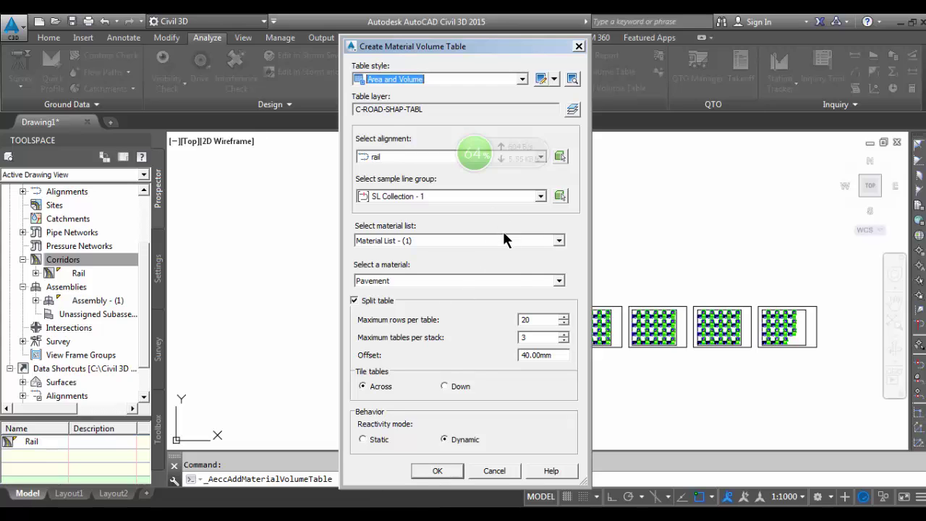
{"action": "left_click", "coordinate": [515, 281]}
{"action": "left_click", "coordinate": [517, 283]}
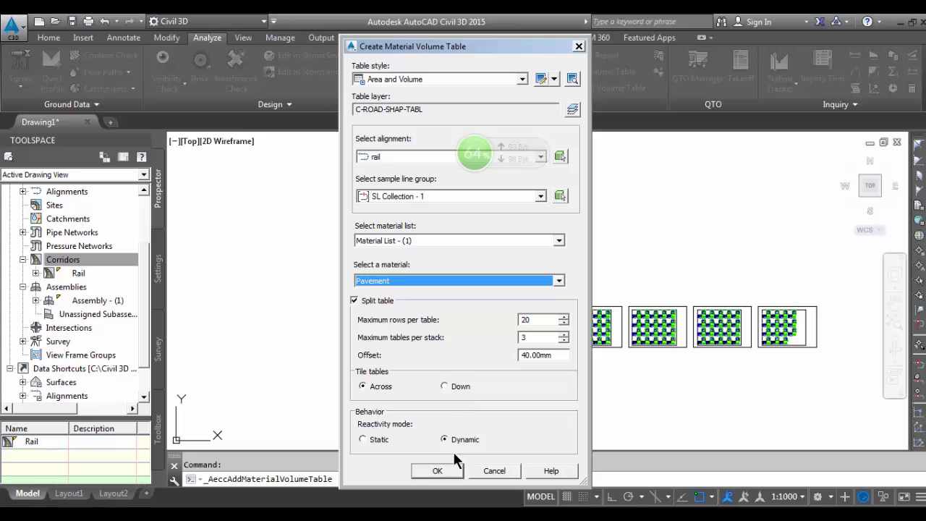
{"action": "left_click", "coordinate": [435, 471]}
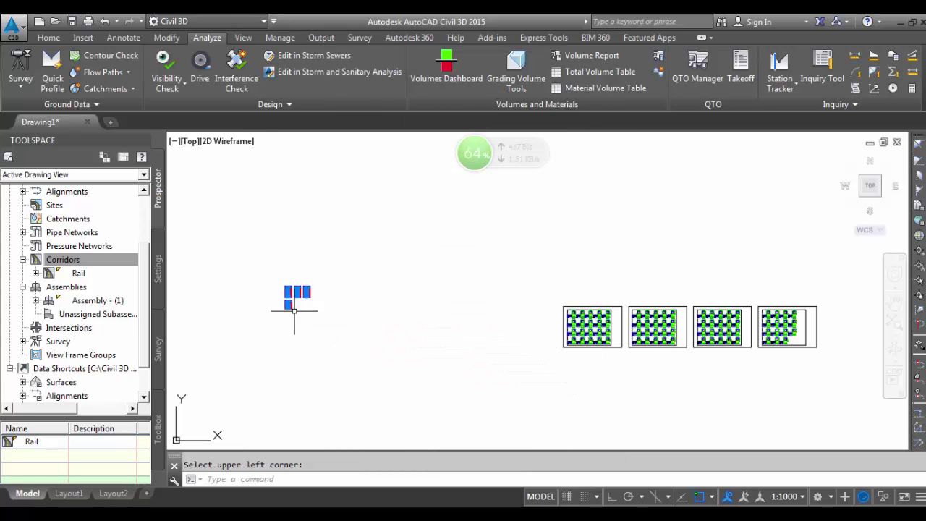
{"action": "scroll", "coordinate": [301, 282], "scroll_direction": "up", "scroll_amount": 5}
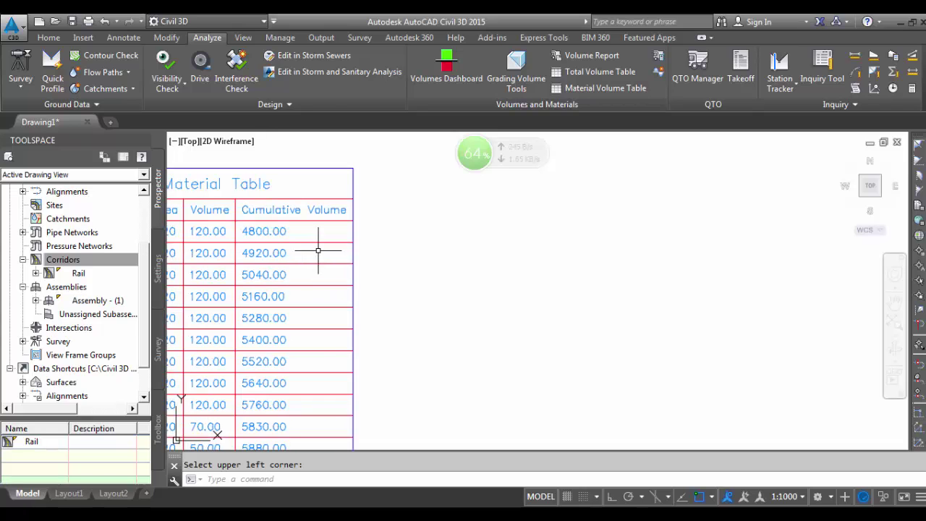
{"action": "scroll", "coordinate": [320, 253], "scroll_direction": "down", "scroll_amount": 5}
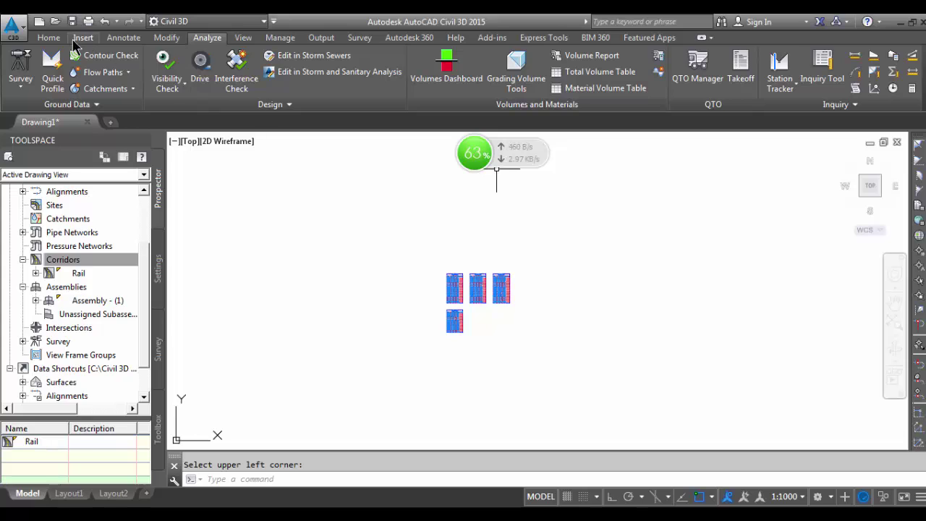
- Add the multiline text "basalt" above the material volume tables
{"action": "left_click", "coordinate": [129, 38]}
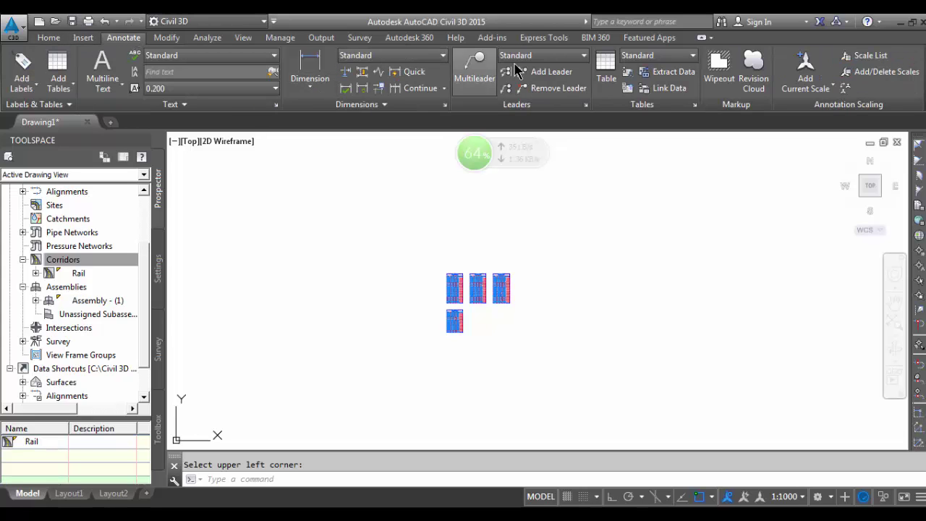
{"action": "left_click", "coordinate": [489, 223]}
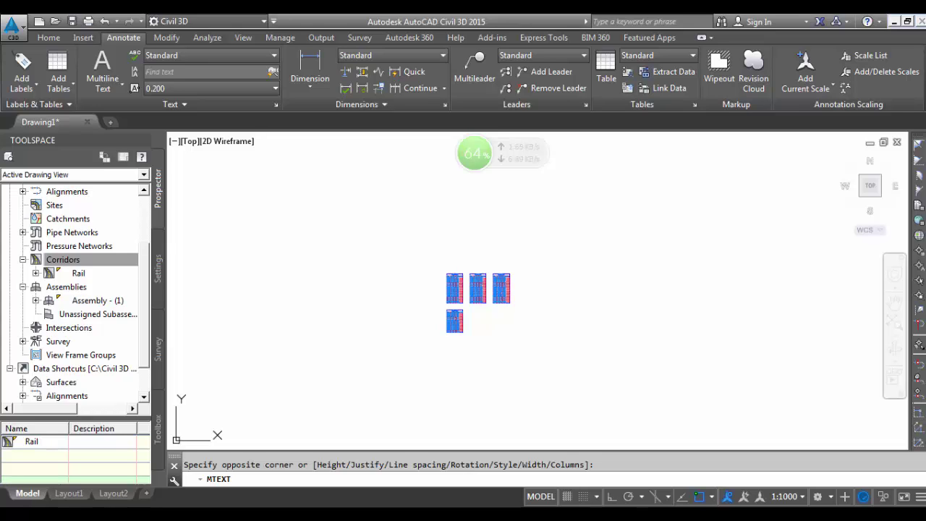
{"action": "left_click", "coordinate": [897, 237]}
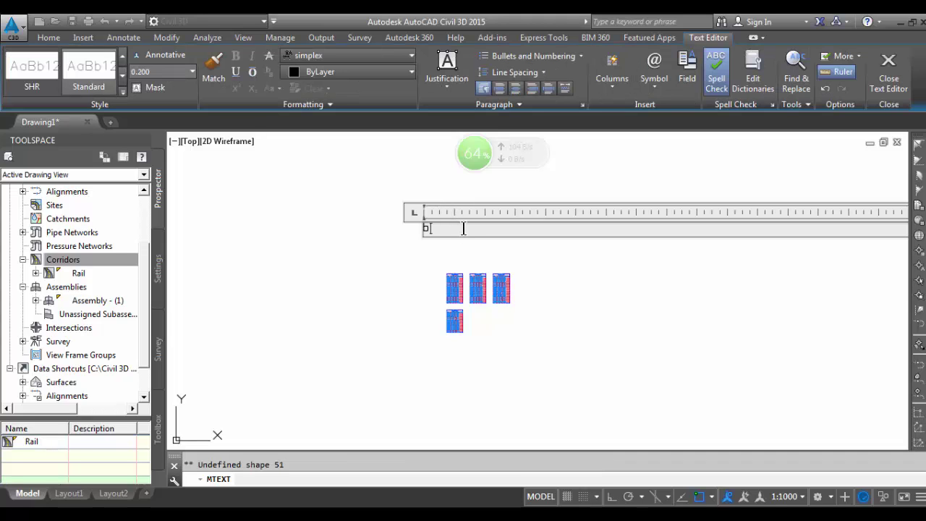
{"action": "type", "text": "basalt"}
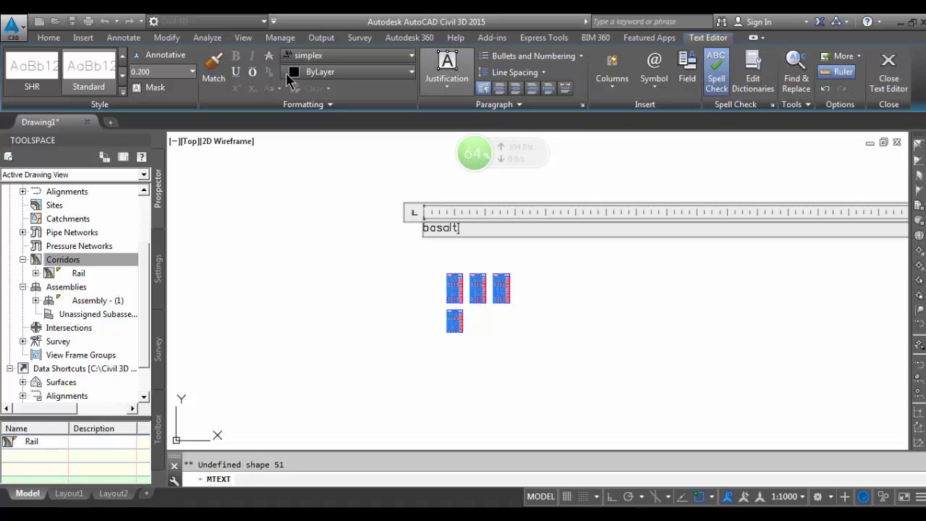
- Try to set the height of the "basalt" label text to 20
{"action": "left_click", "coordinate": [152, 71]}
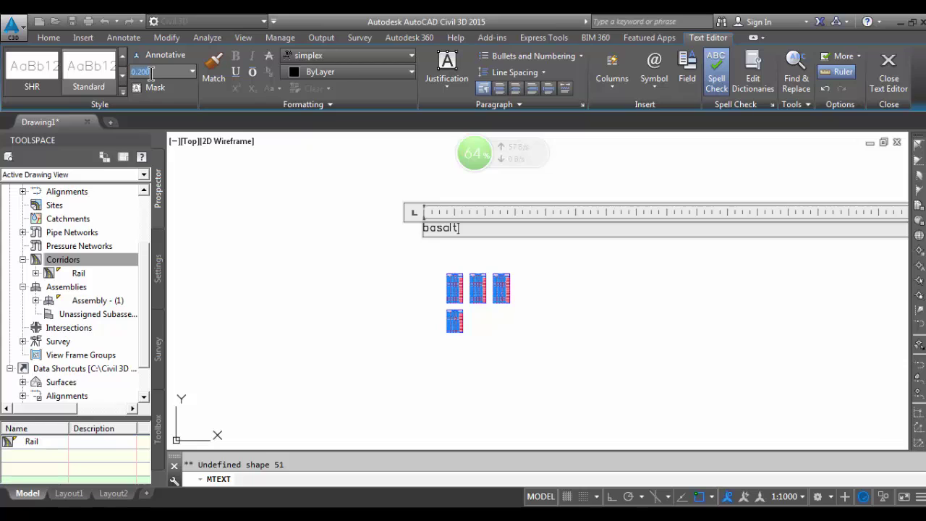
{"action": "type", "text": "20"}
{"action": "left_click", "coordinate": [463, 228]}
{"action": "double_click", "coordinate": [441, 228]}
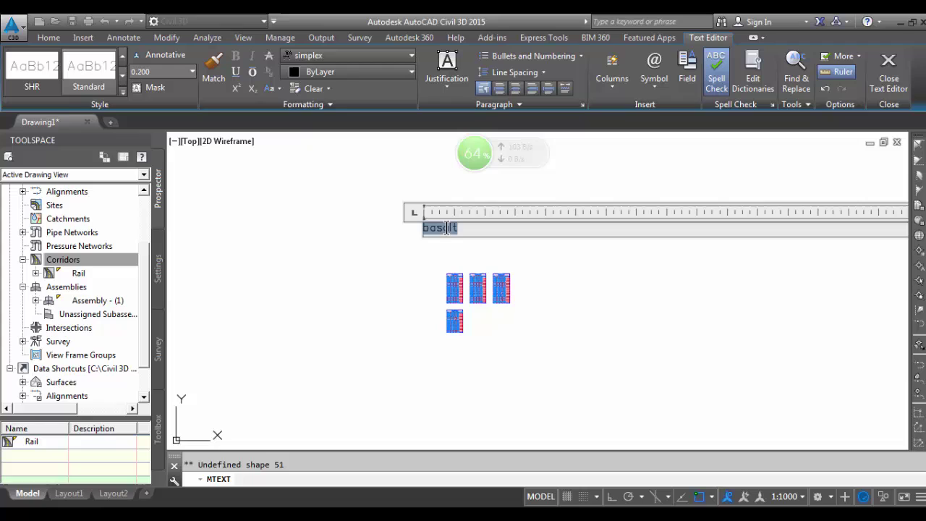
{"action": "left_click", "coordinate": [193, 72]}
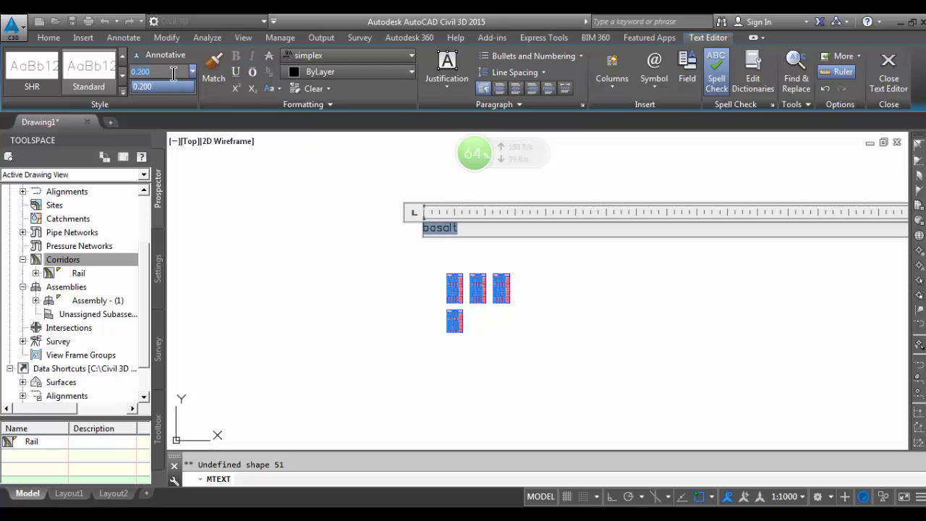
{"action": "type", "text": "20"}
{"action": "key", "text": "Escape"}
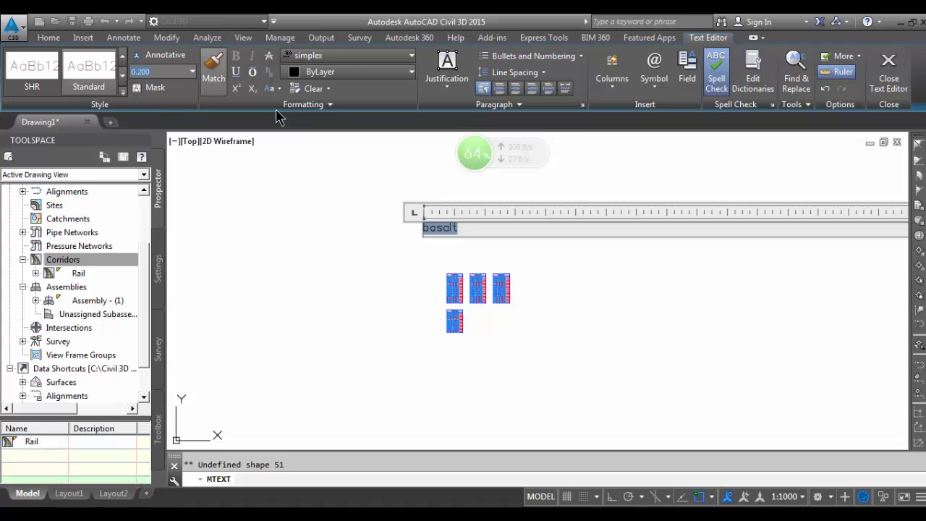
- Replace the label text with "basa" at a text height of 2 and finish editing the text
{"action": "left_click", "coordinate": [464, 227]}
{"action": "left_click_drag", "start_coordinate": [464, 227], "coordinate": [425, 227]}
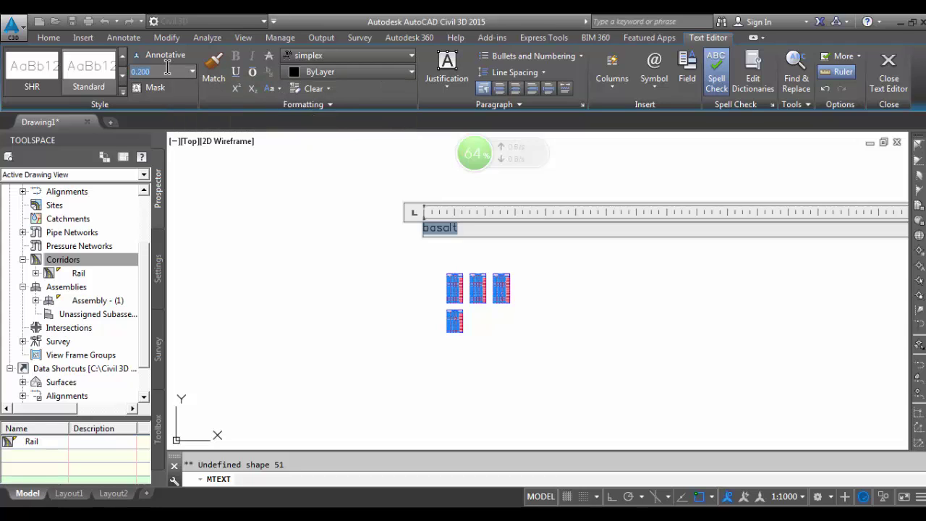
{"action": "type", "text": "2"}
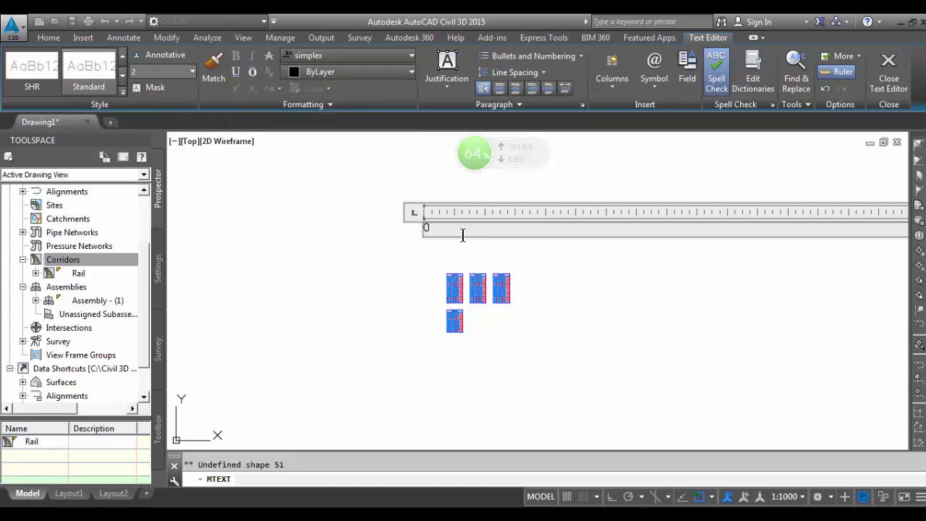
{"action": "left_click_drag", "start_coordinate": [463, 230], "coordinate": [411, 228]}
{"action": "type", "text": "basa"}
{"action": "key", "text": "Return"}
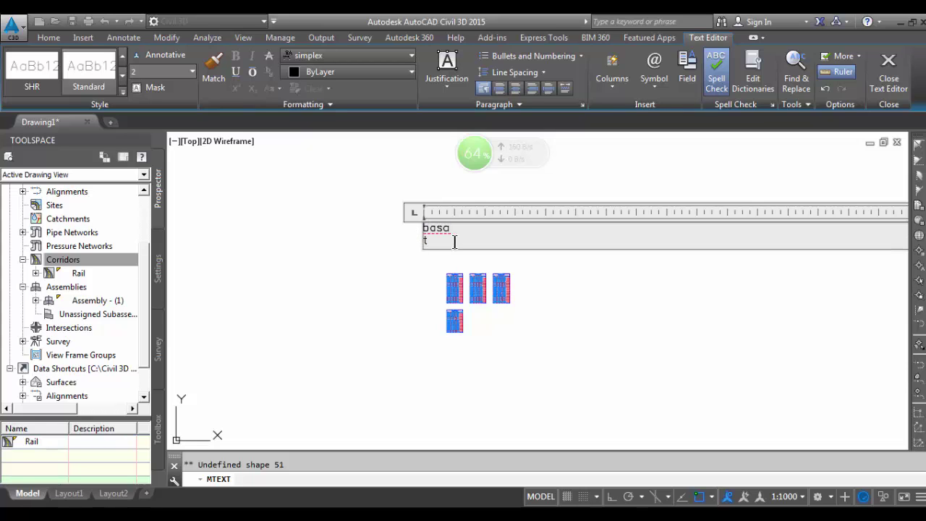
{"action": "key", "text": "BackSpace"}
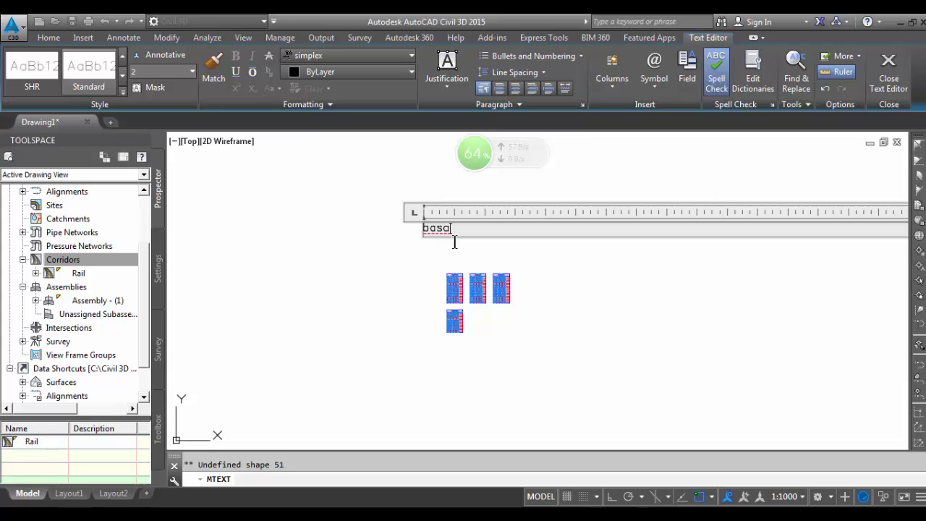
{"action": "left_click", "coordinate": [895, 84]}
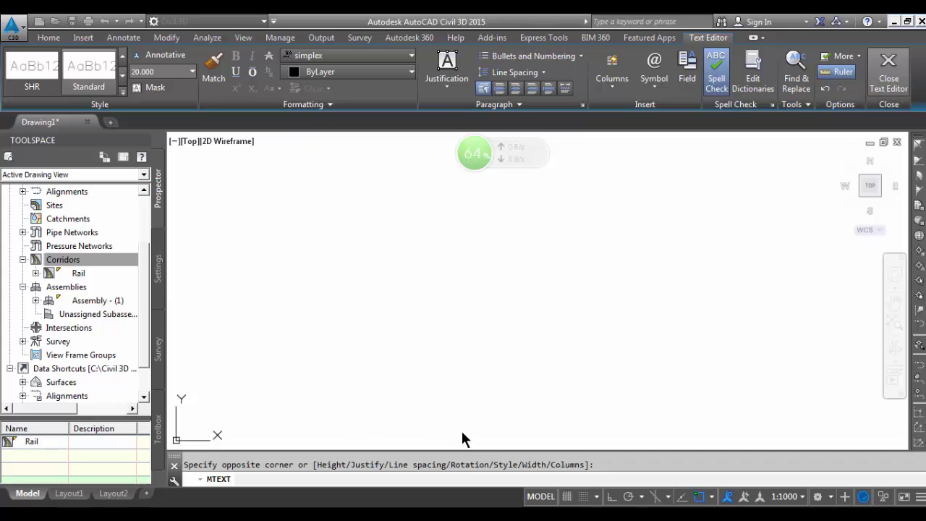
- Check the "basalt" label and read the Pavement material tables through to the cumulative volume at the last station
{"action": "key", "text": "Escape"}
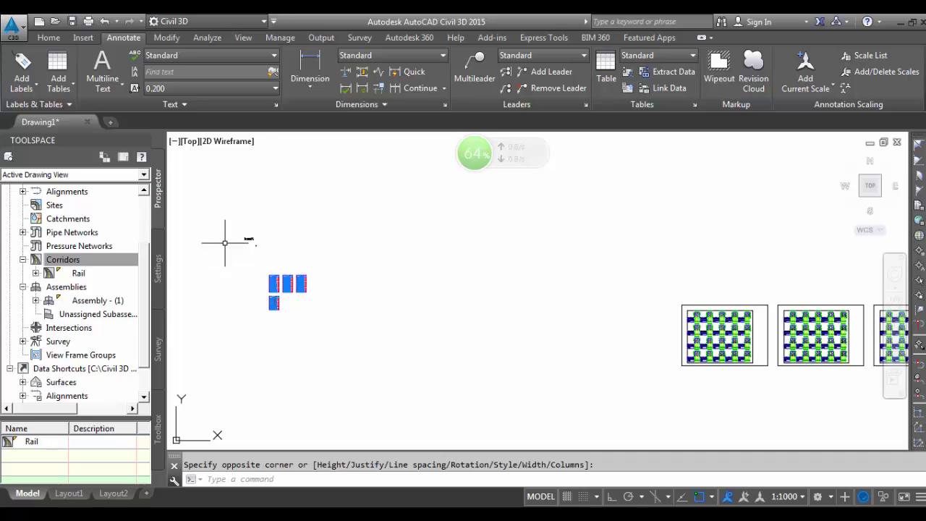
{"action": "key", "text": "Escape"}
{"action": "left_click", "coordinate": [259, 241]}
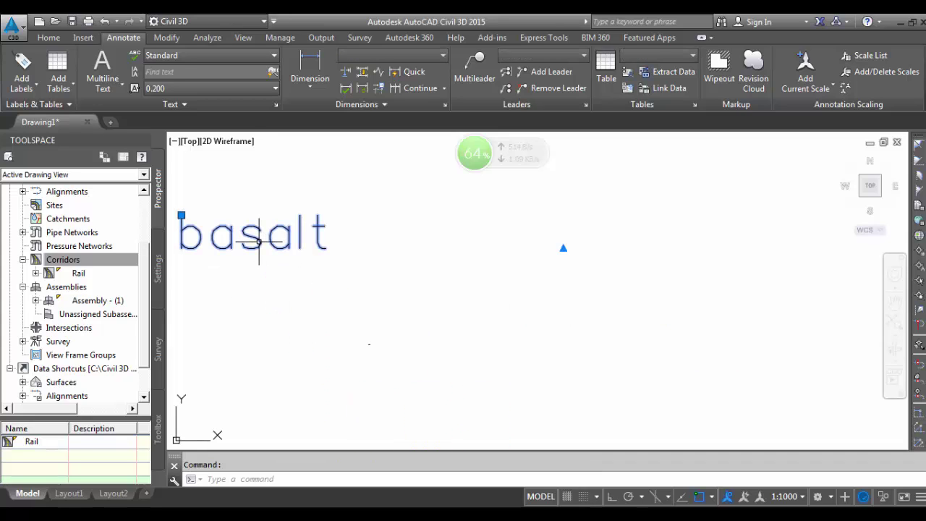
{"action": "mouse_move", "coordinate": [269, 254]}
{"action": "left_mouse_down"}
{"action": "mouse_move", "coordinate": [358, 329]}
{"action": "mouse_move", "coordinate": [496, 379]}
{"action": "mouse_move", "coordinate": [546, 407]}
{"action": "left_mouse_up"}
{"action": "scroll", "coordinate": [489, 313], "scroll_direction": "down", "scroll_amount": 5}
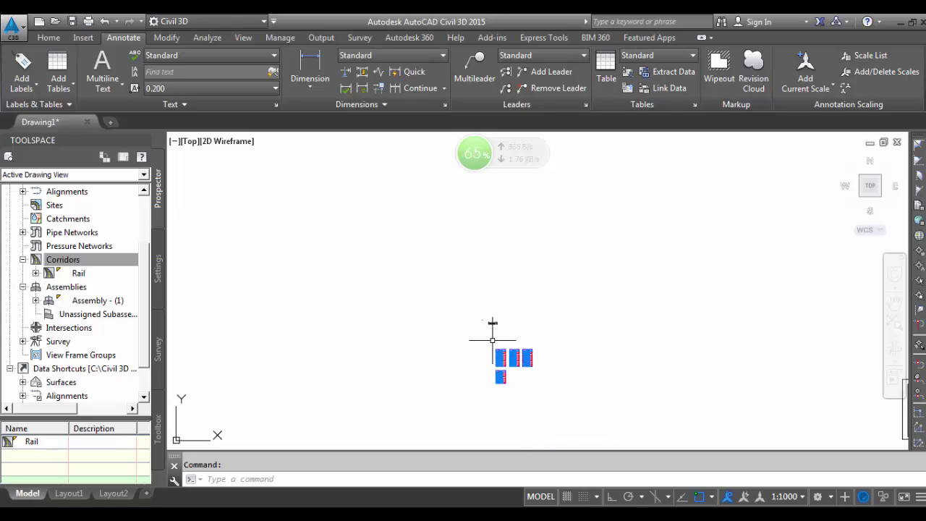
{"action": "scroll", "coordinate": [493, 326], "scroll_direction": "up", "scroll_amount": 10}
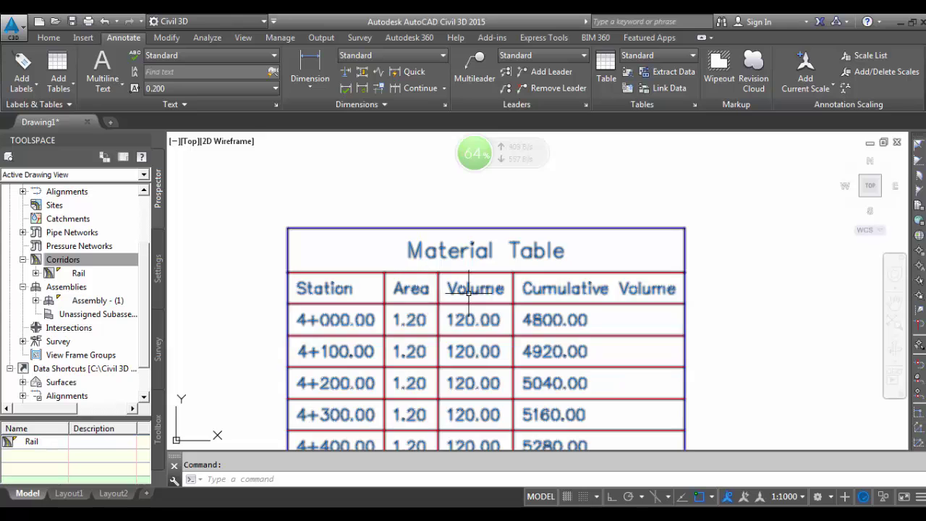
{"action": "scroll", "coordinate": [593, 288], "scroll_direction": "down", "scroll_amount": 8}
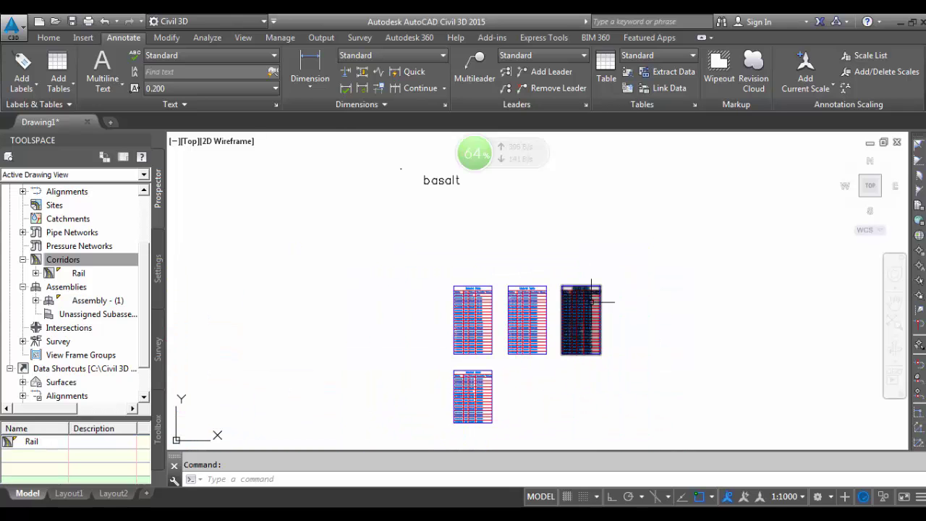
{"action": "scroll", "coordinate": [462, 437], "scroll_direction": "up", "scroll_amount": 8}
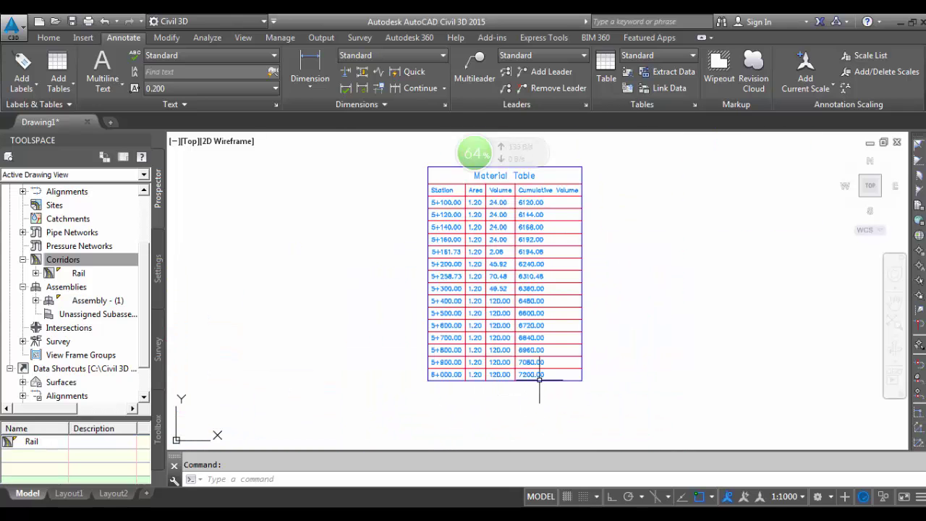
{"action": "scroll", "coordinate": [550, 362], "scroll_direction": "up", "scroll_amount": 4}
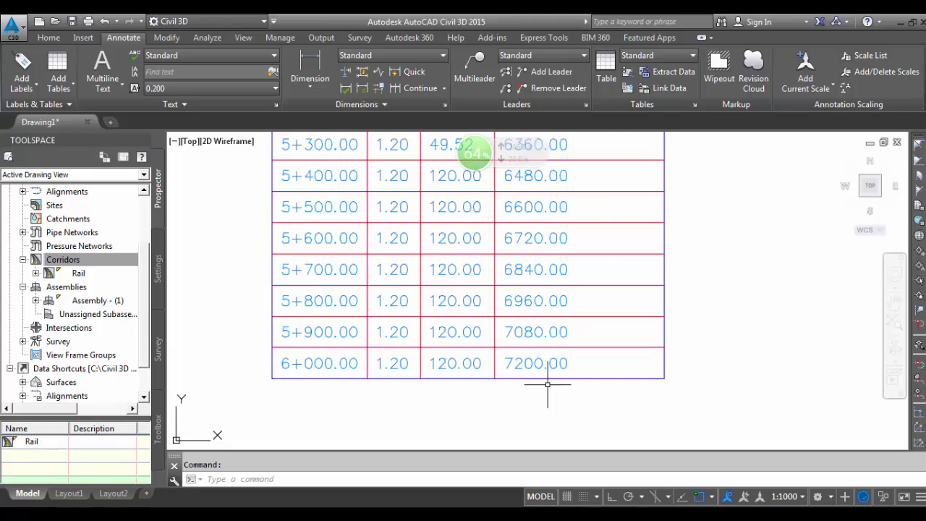
{"action": "scroll", "coordinate": [497, 393], "scroll_direction": "down", "scroll_amount": 4}
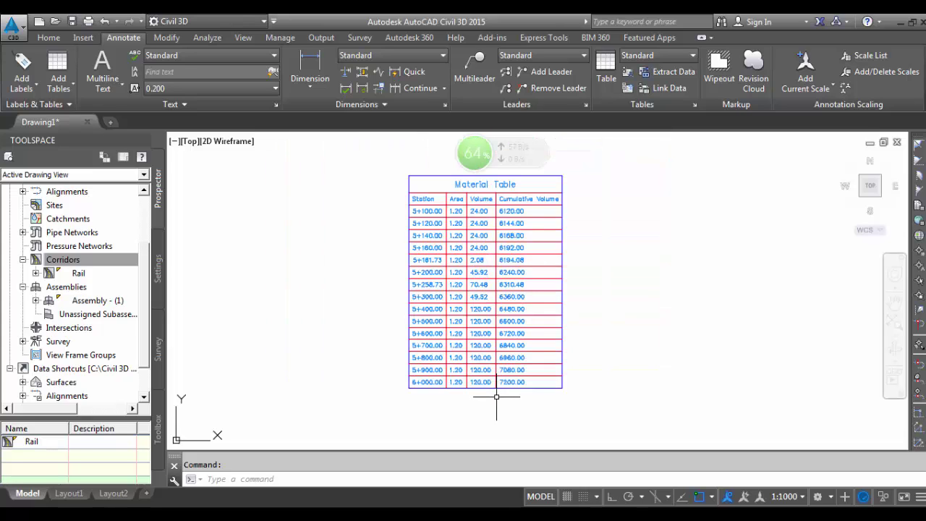
{"action": "scroll", "coordinate": [497, 397], "scroll_direction": "down", "scroll_amount": 3}
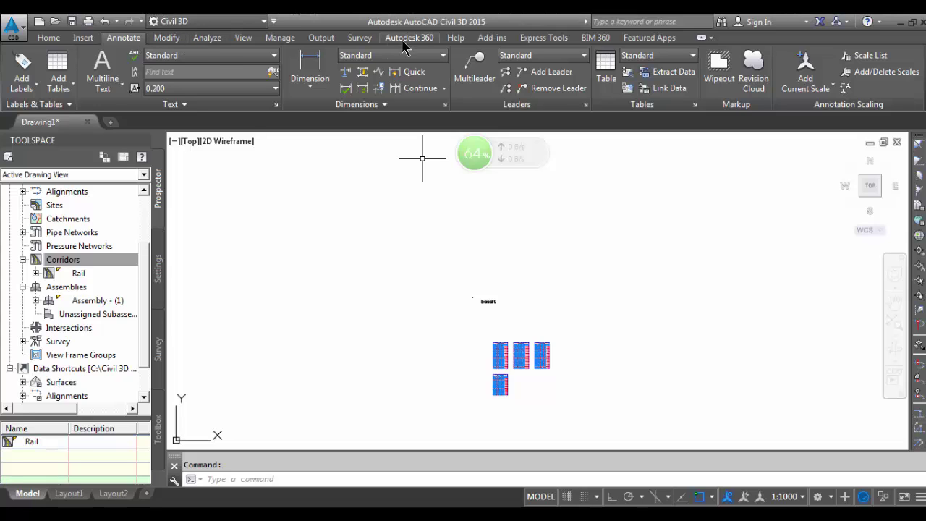
- Create an Area and Volume material table for Base from Material List - (1) in the empty area beside the Pavement tables
{"action": "left_click", "coordinate": [220, 41]}
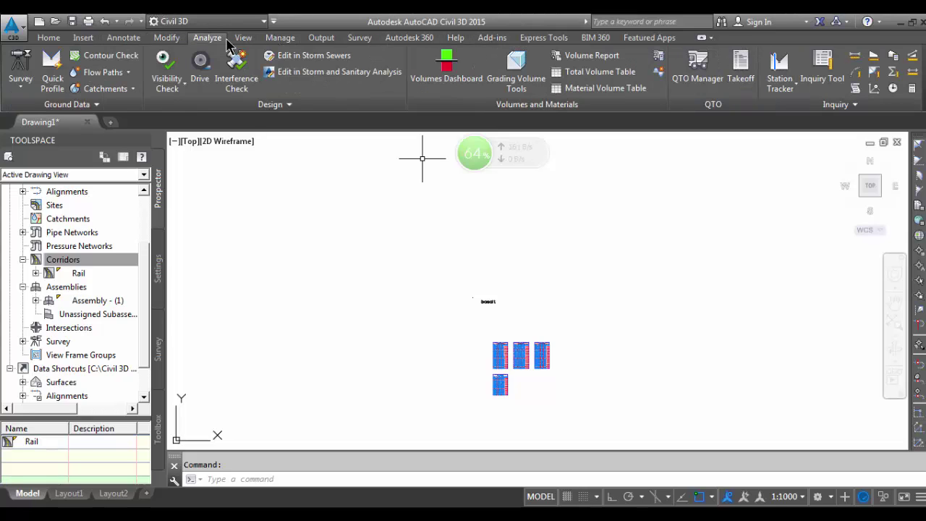
{"action": "left_click", "coordinate": [604, 88]}
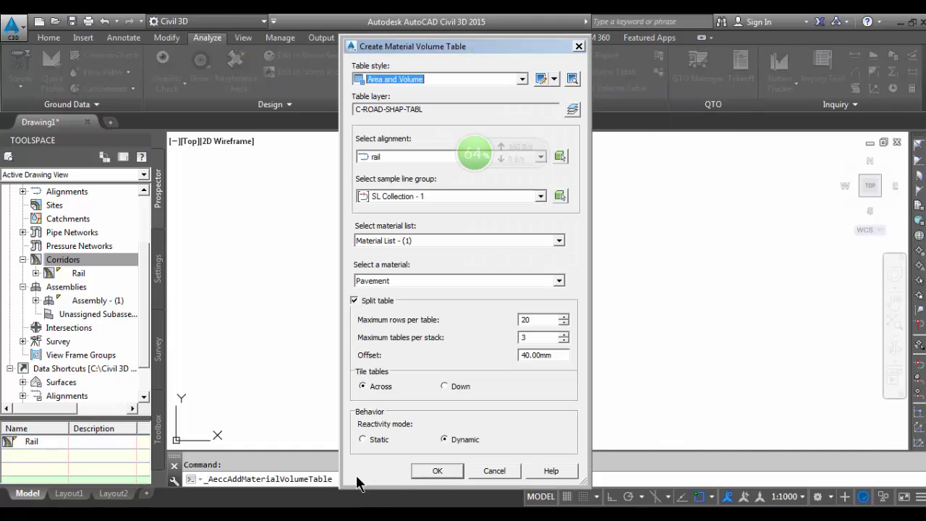
{"action": "left_click", "coordinate": [543, 240]}
{"action": "left_click", "coordinate": [543, 251]}
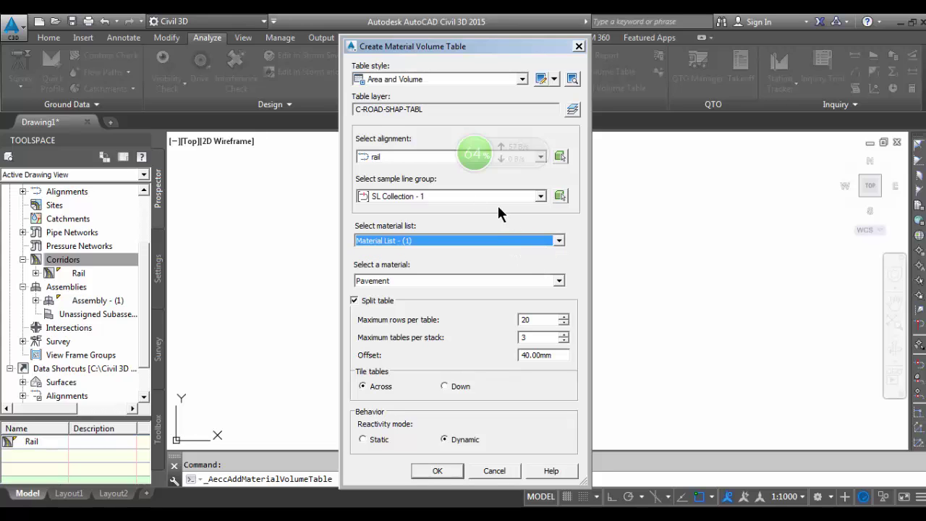
{"action": "left_click", "coordinate": [464, 281]}
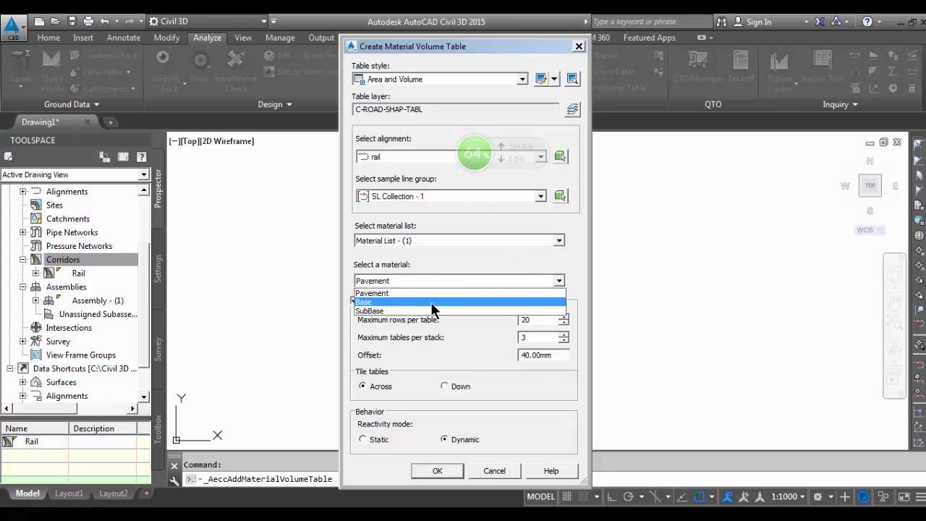
{"action": "left_click", "coordinate": [435, 301]}
{"action": "left_click", "coordinate": [432, 470]}
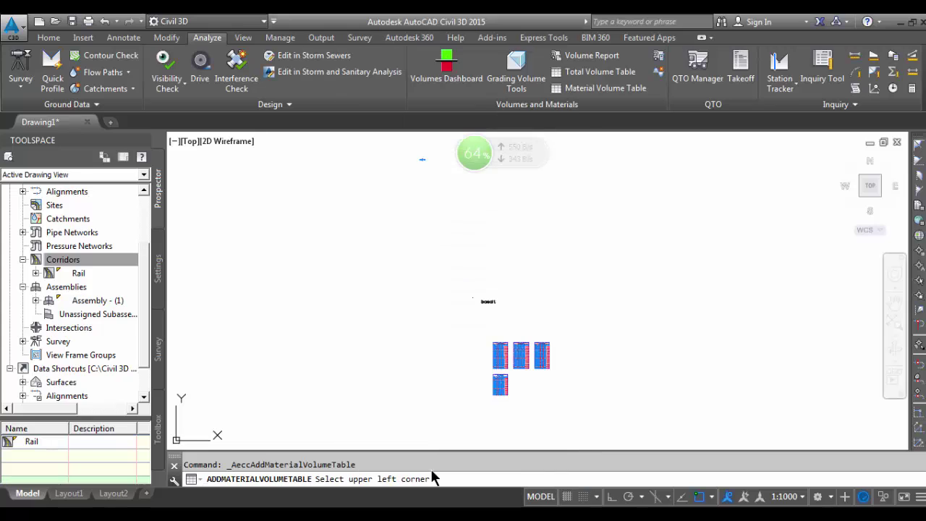
{"action": "left_click", "coordinate": [303, 342]}
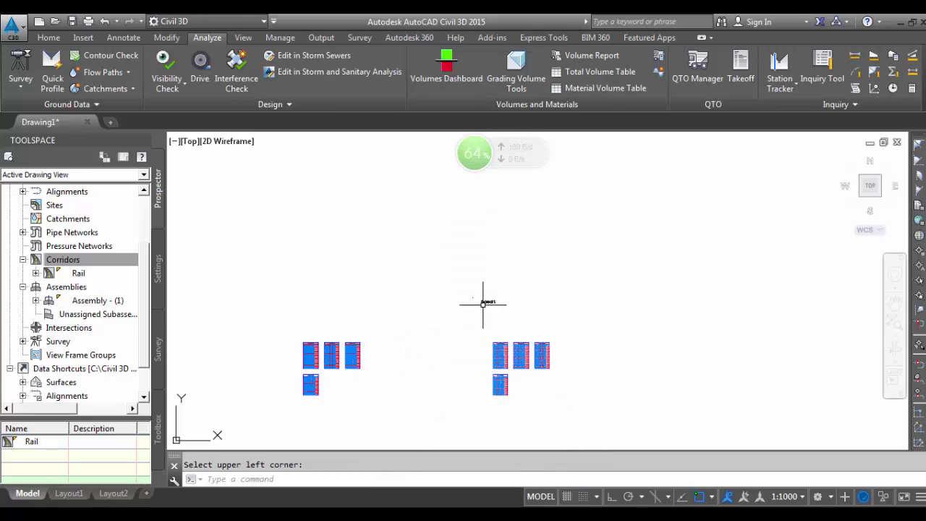
- Copy the "basalt" label and paste it above the Base material tables
{"action": "left_click", "coordinate": [483, 304]}
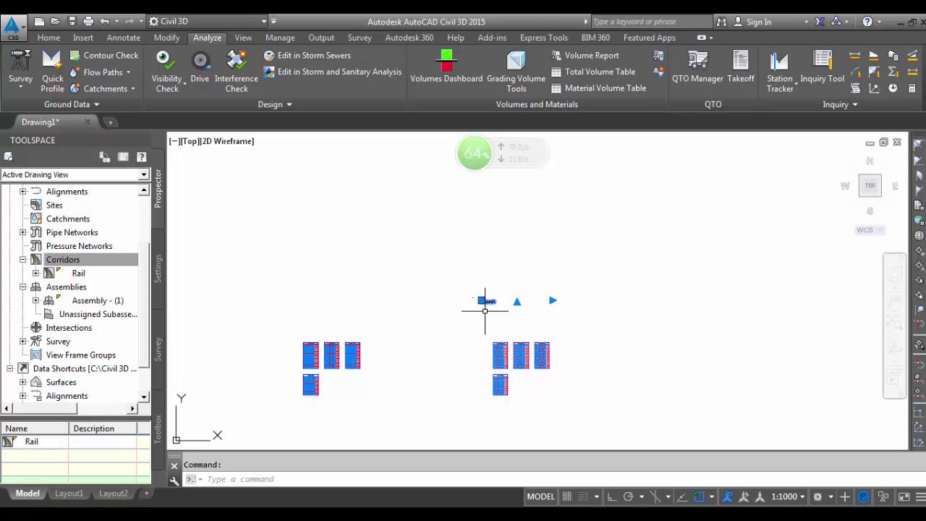
{"action": "key", "text": "ctrl+c"}
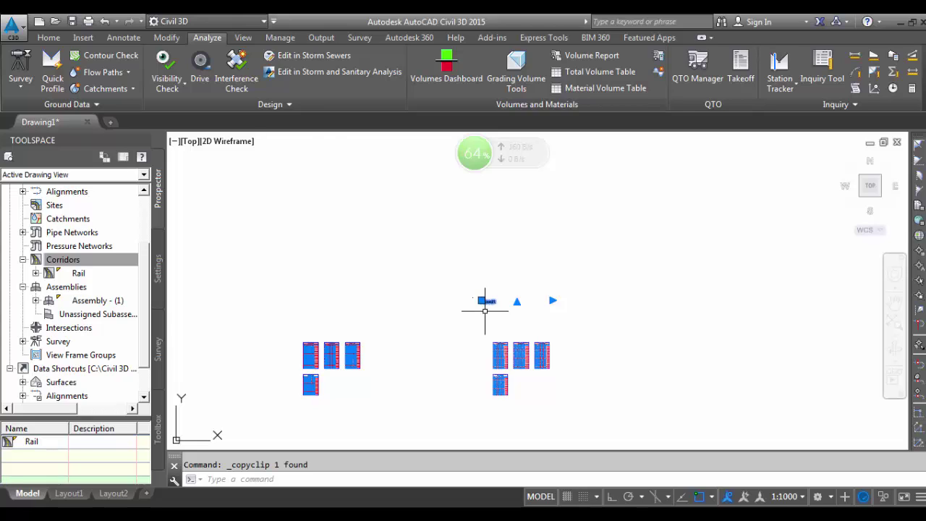
{"action": "left_click", "coordinate": [48, 38]}
{"action": "left_click", "coordinate": [360, 260]}
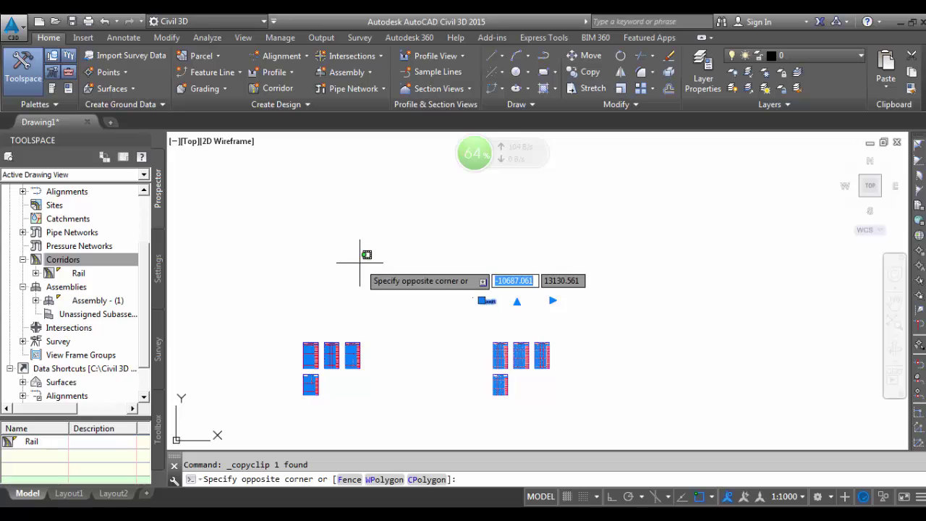
{"action": "key", "text": "Escape"}
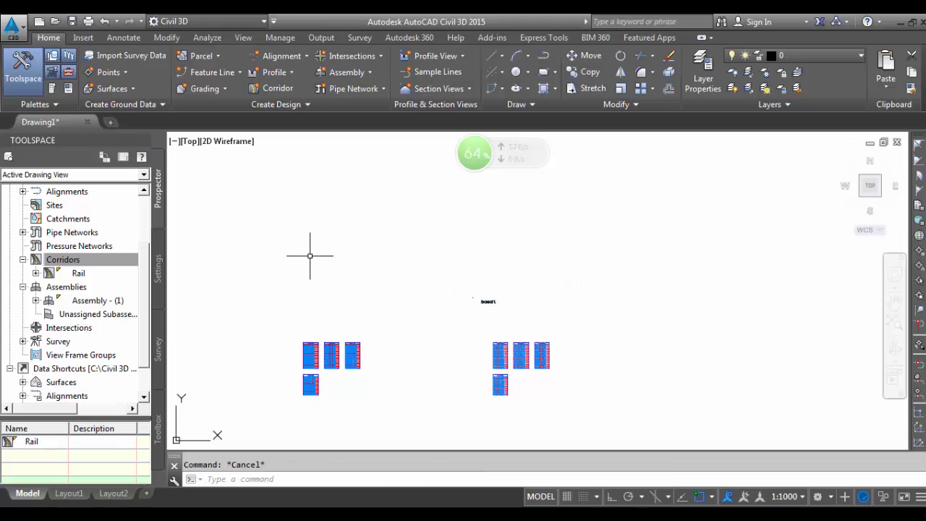
{"action": "key", "text": "ctrl+v"}
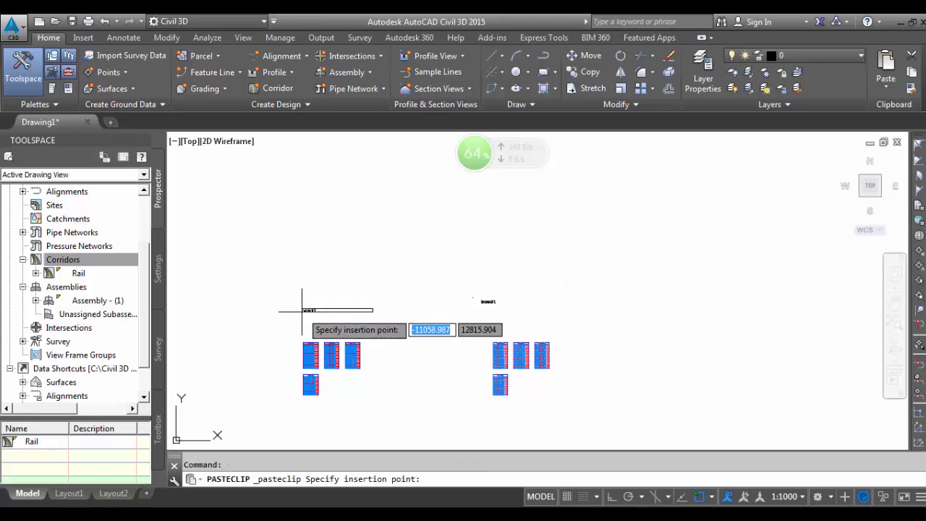
{"action": "left_click", "coordinate": [296, 313]}
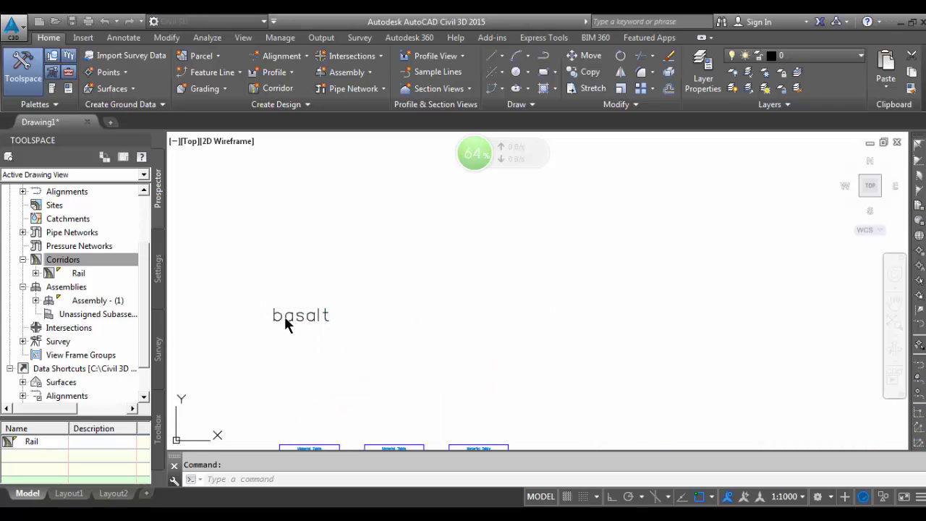
- Change the label above the Base tables to "subbasalt" and finish editing the text
{"action": "double_click", "coordinate": [284, 317]}
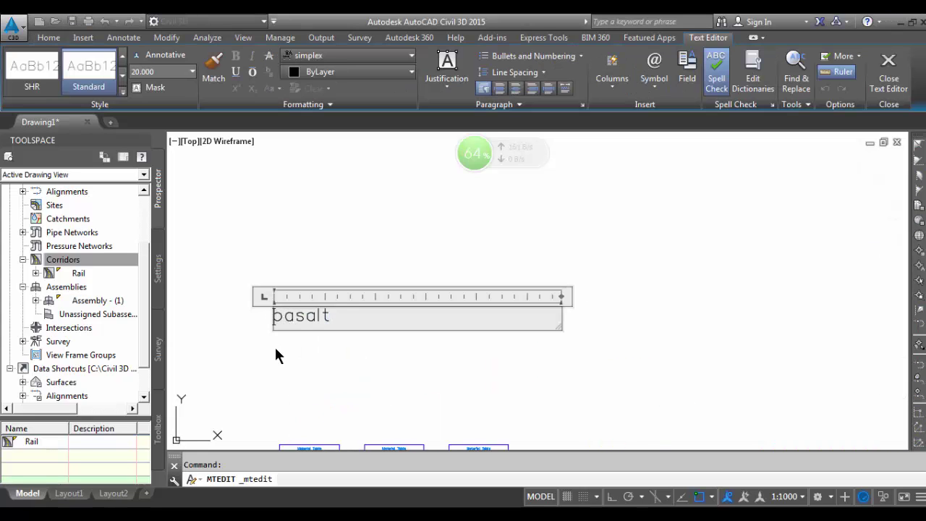
{"action": "type", "text": "sub"}
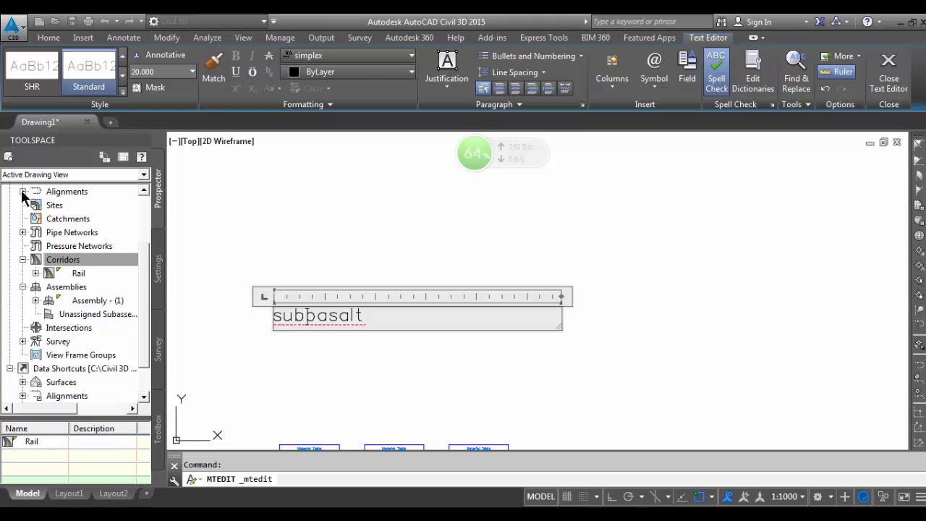
{"action": "left_click", "coordinate": [889, 63]}
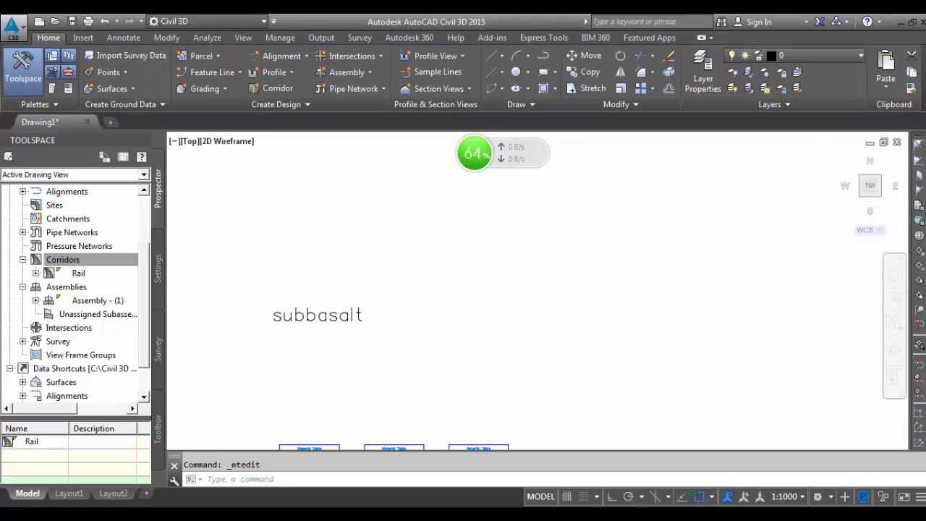
{"action": "scroll", "coordinate": [521, 281], "scroll_direction": "down", "scroll_amount": 5}
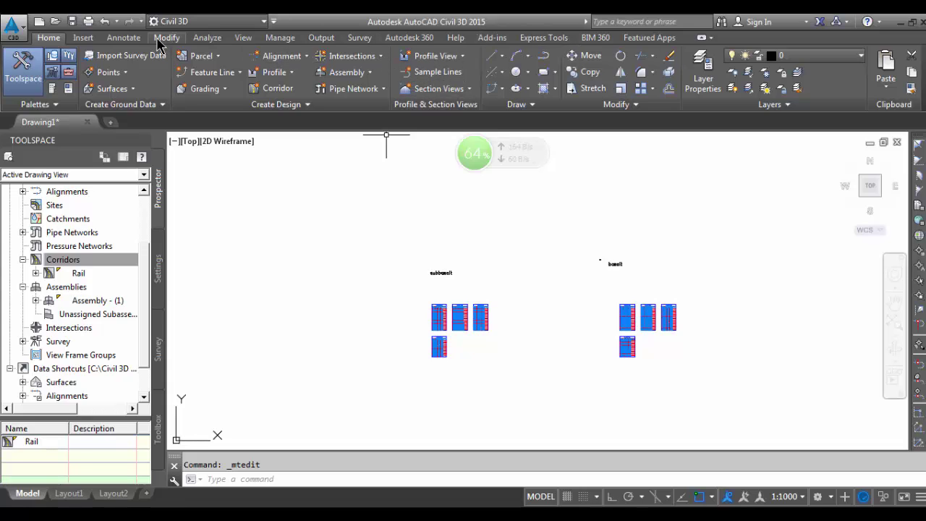
- Create an Area and Volume material table for SubBase from Material List - (1) in the empty area beside the Base tables
{"action": "left_click", "coordinate": [205, 37]}
{"action": "left_click", "coordinate": [581, 92]}
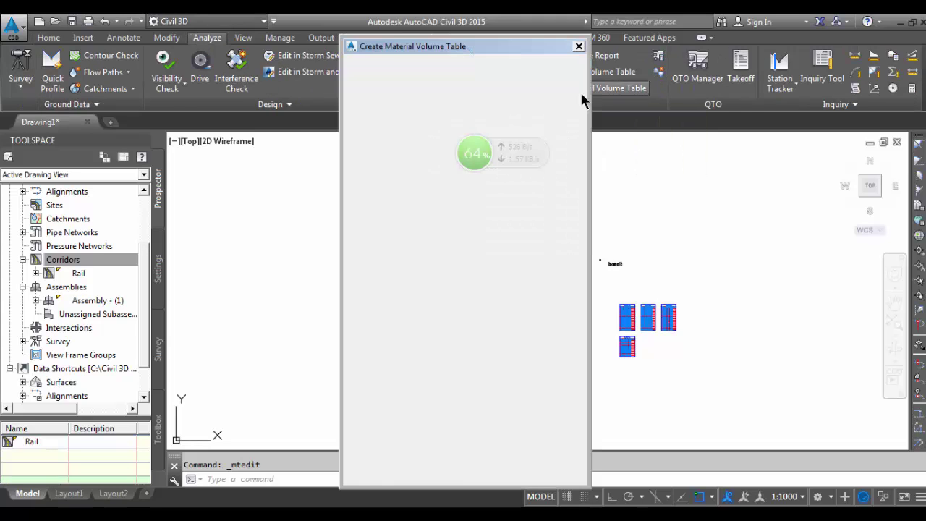
{"action": "left_click", "coordinate": [496, 283]}
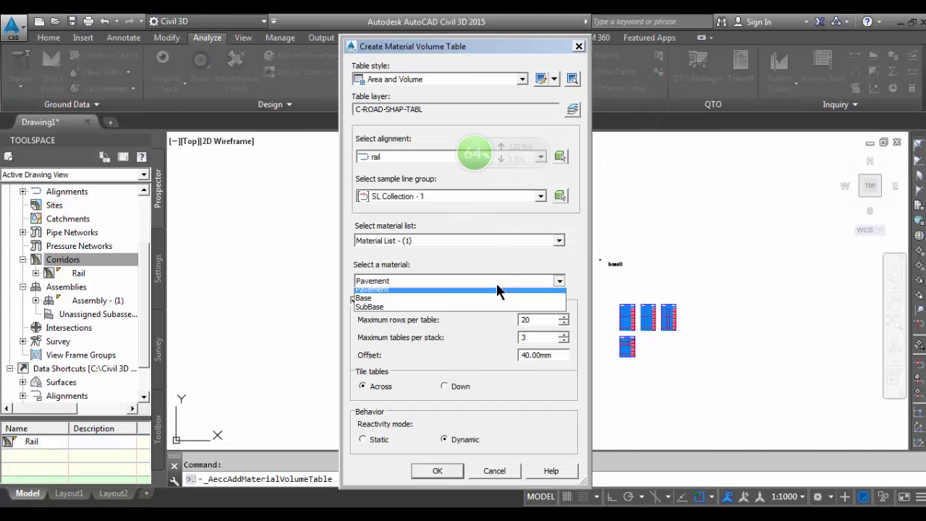
{"action": "left_click", "coordinate": [422, 315]}
{"action": "left_click", "coordinate": [438, 470]}
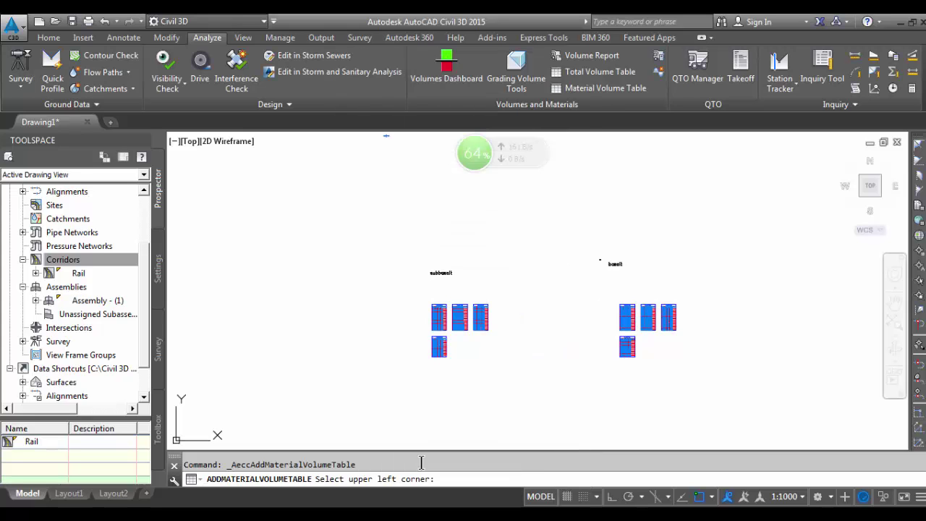
{"action": "left_click", "coordinate": [481, 281]}
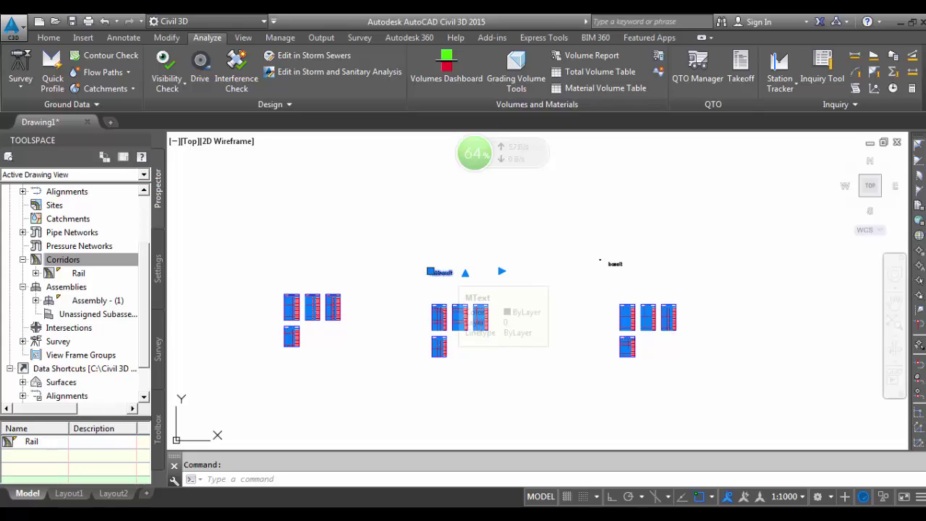
- Copy the "subbasalt" label and paste it above the SubBase material tables
{"action": "key", "text": "ctrl+c"}
{"action": "right_click", "coordinate": [295, 249]}
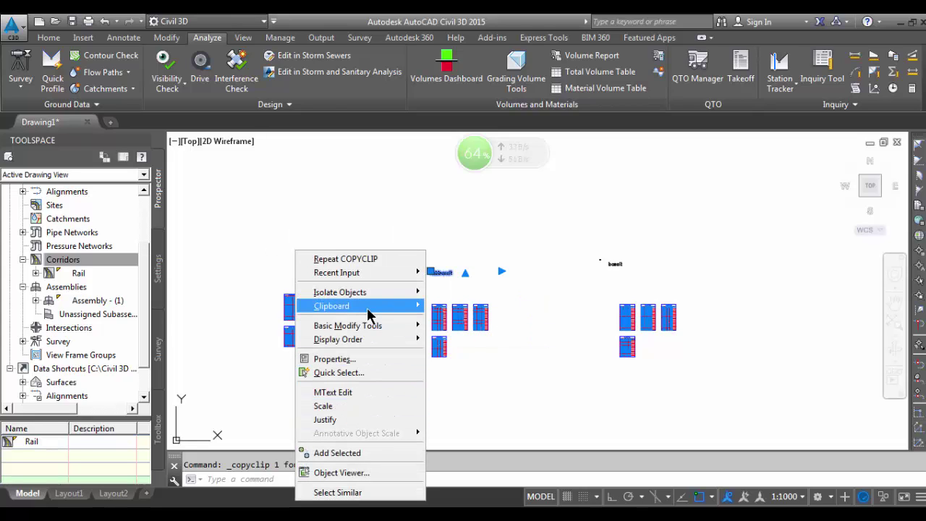
{"action": "mouse_move", "coordinate": [369, 312]}
{"action": "left_click", "coordinate": [462, 345]}
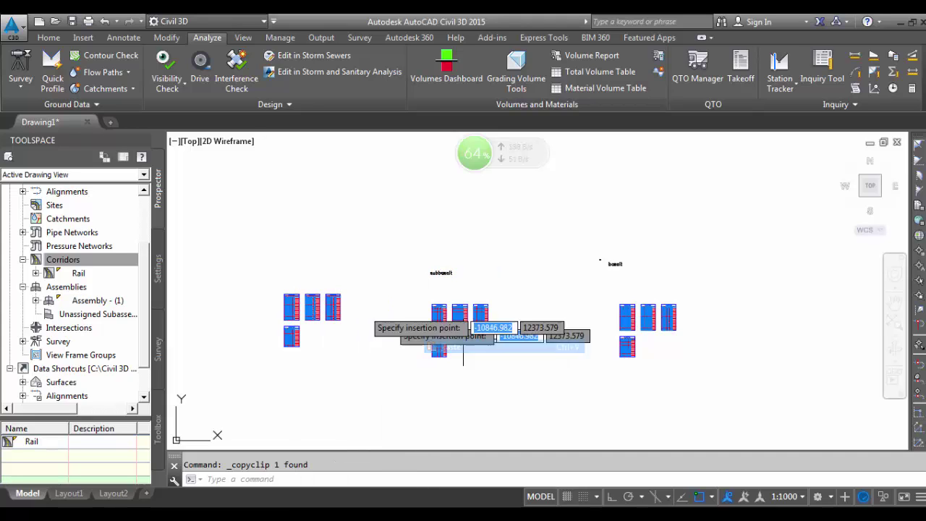
{"action": "scroll", "coordinate": [306, 250], "scroll_direction": "up", "scroll_amount": 4}
{"action": "left_click", "coordinate": [282, 262]}
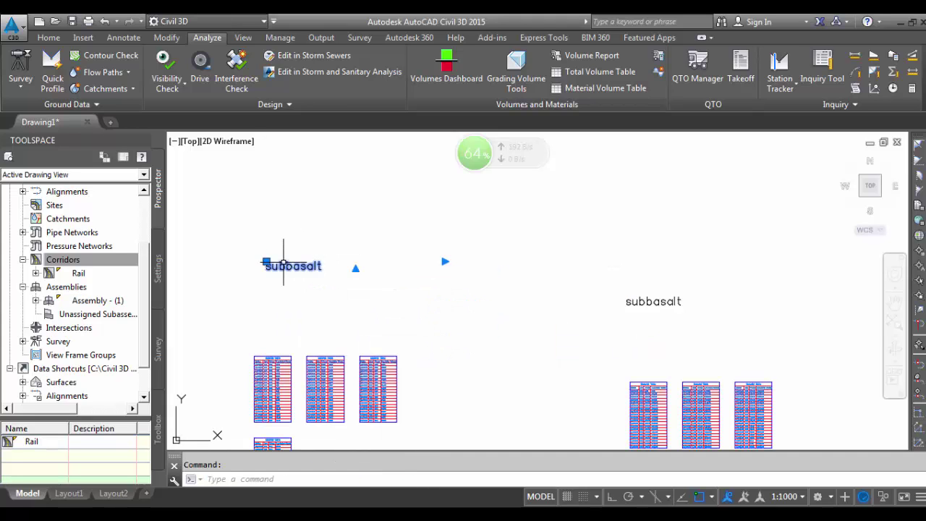
- Replace the text of the label above the SubBase tables with "rail" and finish editing it
{"action": "double_click", "coordinate": [285, 265]}
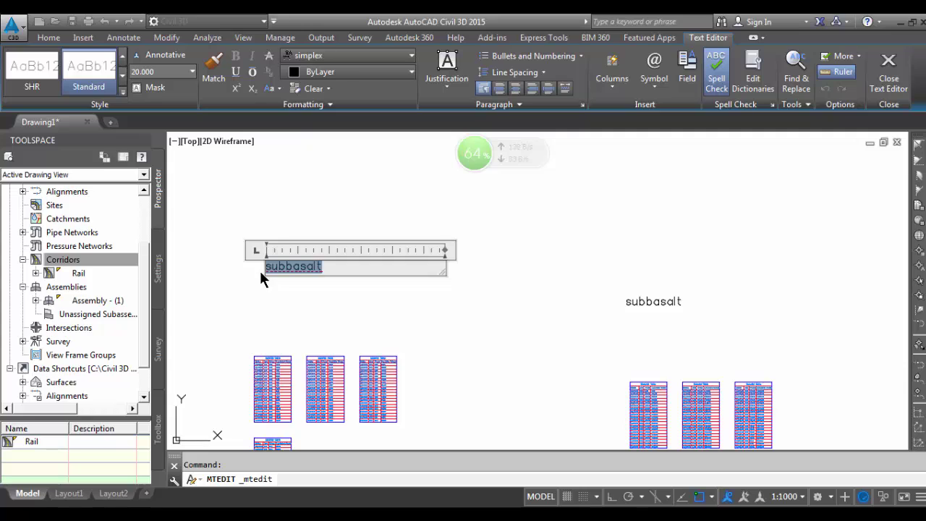
{"action": "type", "text": "rail"}
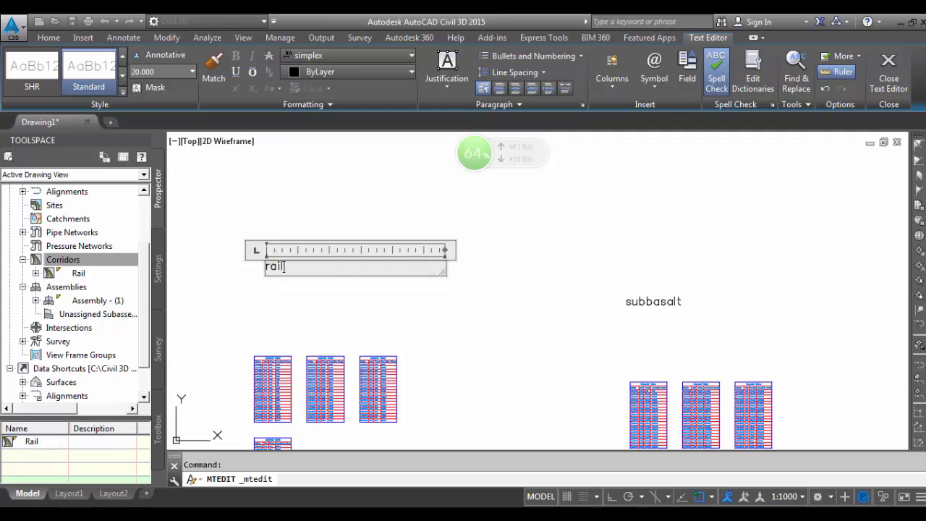
{"action": "left_click", "coordinate": [888, 72]}
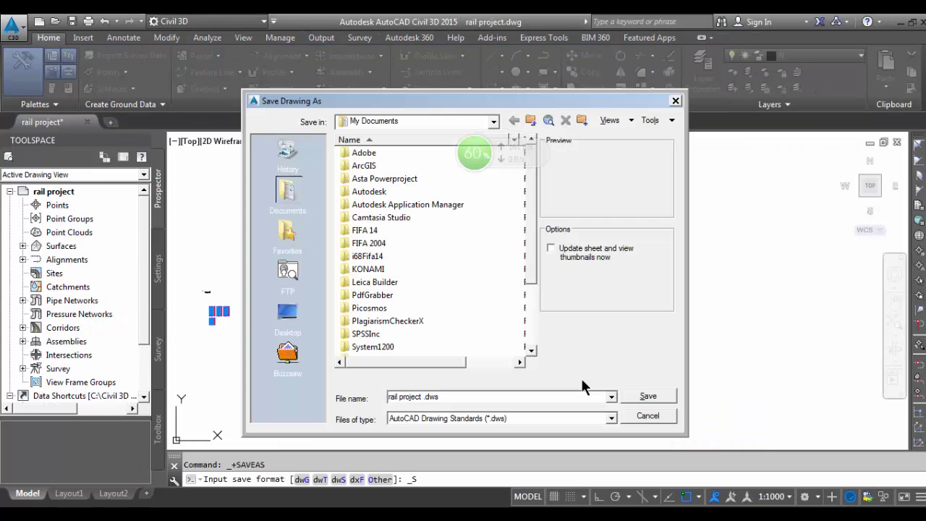
- Save the drawing in My Documents as the AutoCAD Drawing Standards file "rail project autocad.dws"
{"action": "type", "text": "autocad"}
{"action": "left_click", "coordinate": [648, 397]}
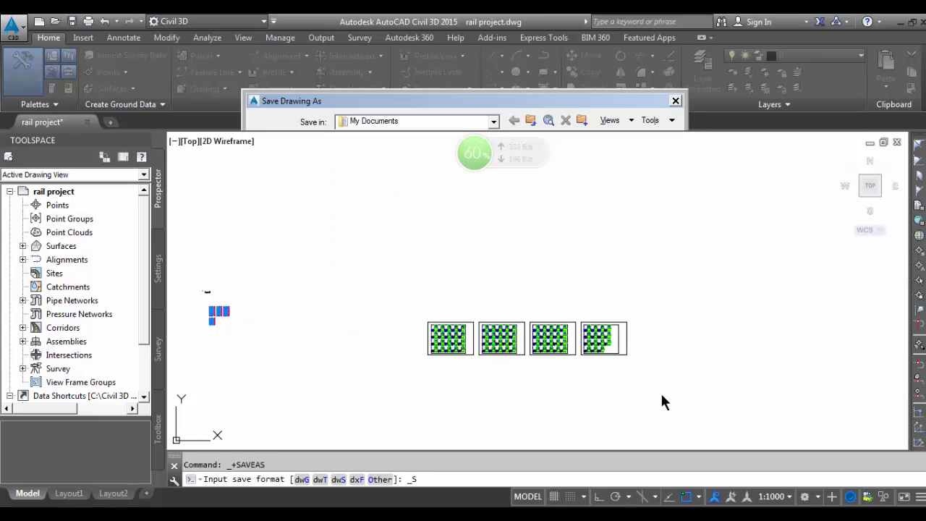
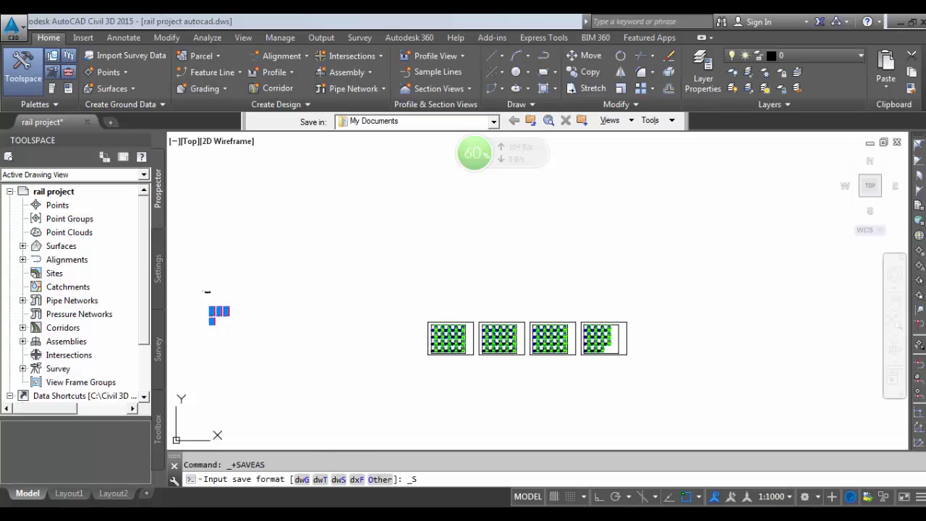
- Explode the lower material section shape of the track cross-section in the 5+900.00 section view
{"action": "scroll", "coordinate": [531, 335], "scroll_direction": "up", "scroll_amount": 10}
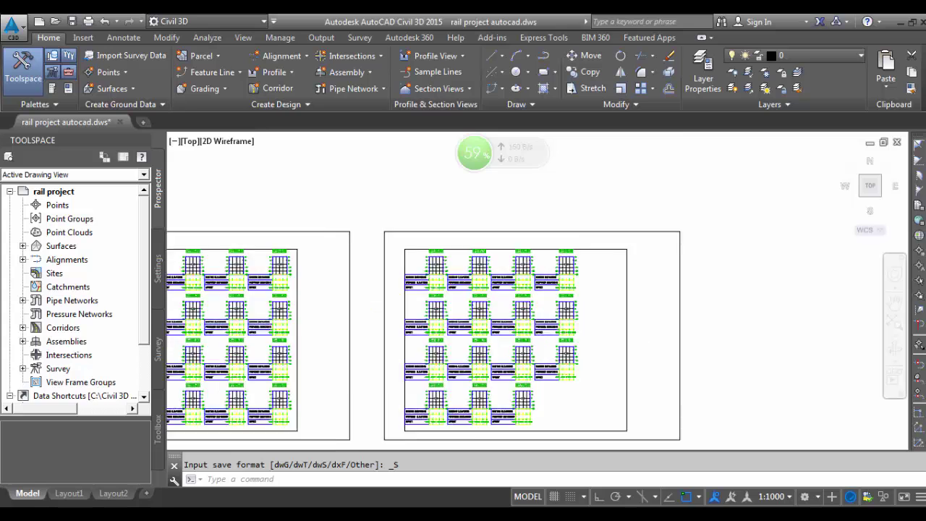
{"action": "scroll", "coordinate": [507, 325], "scroll_direction": "up", "scroll_amount": 8}
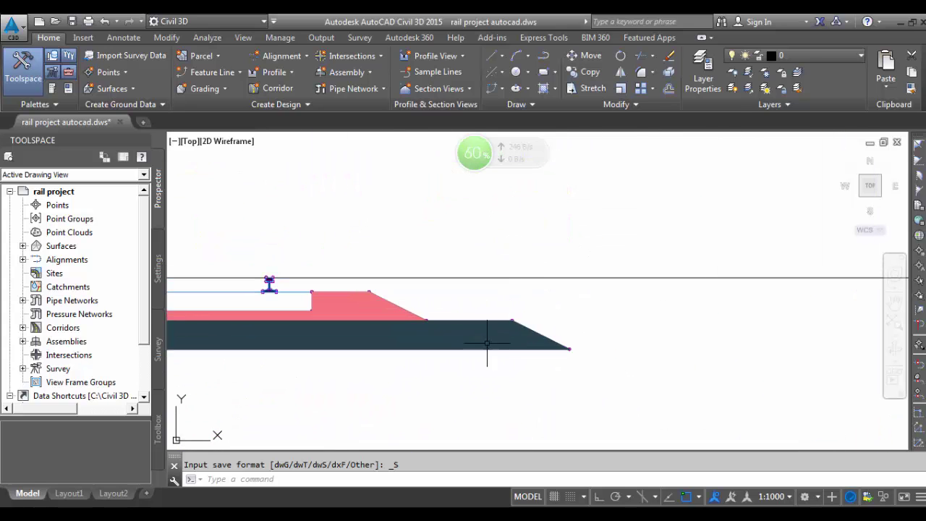
{"action": "scroll", "coordinate": [485, 353], "scroll_direction": "up", "scroll_amount": 5}
{"action": "left_click", "coordinate": [627, 290]}
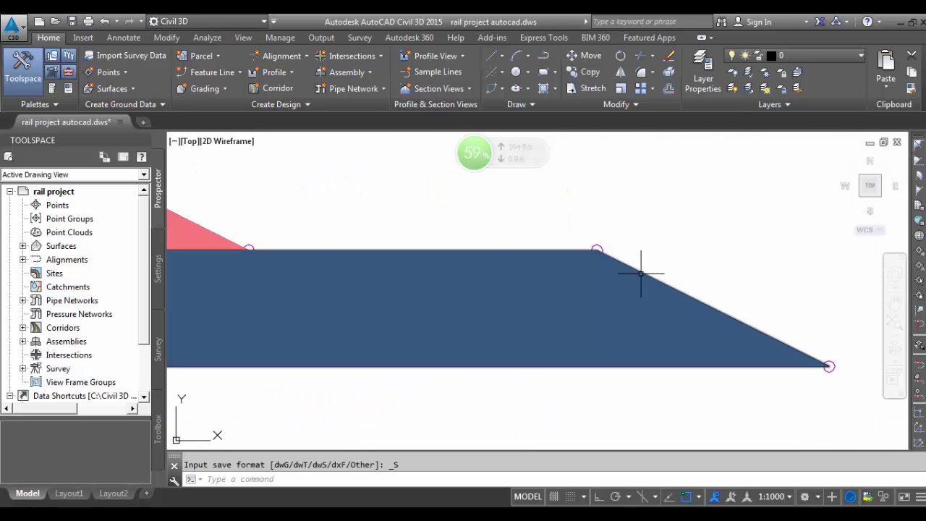
{"action": "scroll", "coordinate": [624, 285], "scroll_direction": "down", "scroll_amount": 10}
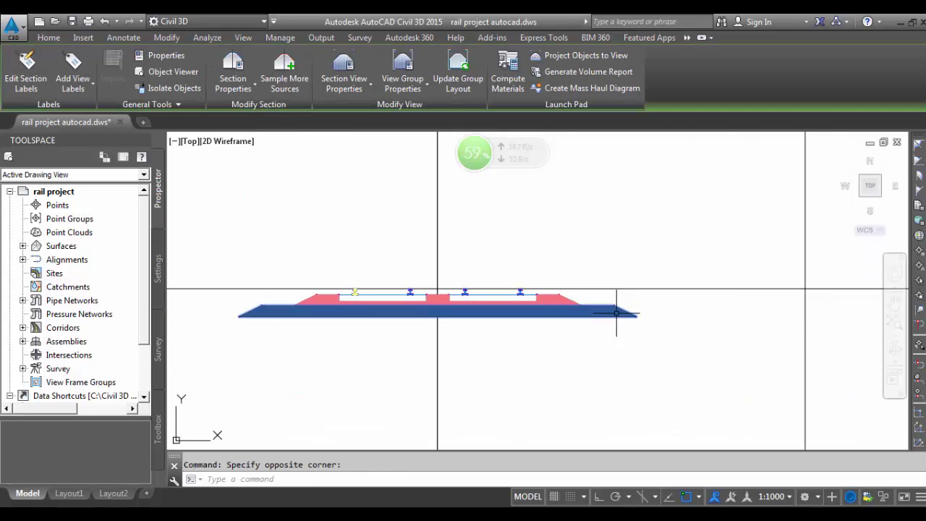
{"action": "scroll", "coordinate": [611, 323], "scroll_direction": "down", "scroll_amount": 4}
{"action": "scroll", "coordinate": [610, 322], "scroll_direction": "down", "scroll_amount": 4}
{"action": "scroll", "coordinate": [604, 317], "scroll_direction": "up", "scroll_amount": 8}
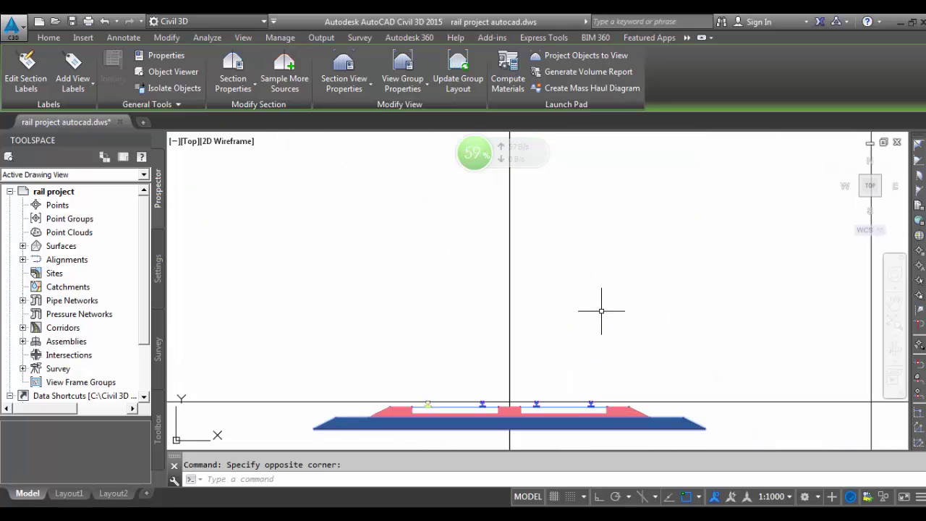
{"action": "scroll", "coordinate": [545, 325], "scroll_direction": "down", "scroll_amount": 6}
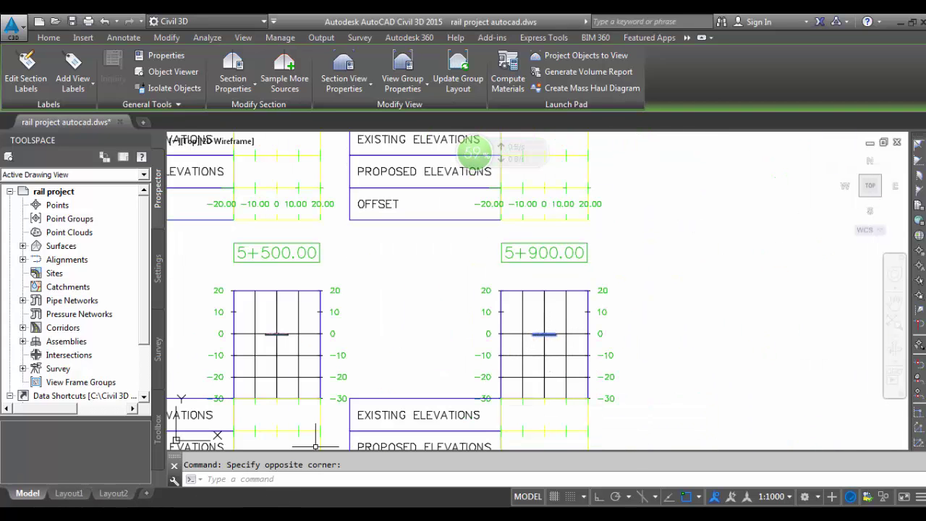
{"action": "scroll", "coordinate": [551, 339], "scroll_direction": "up", "scroll_amount": 2}
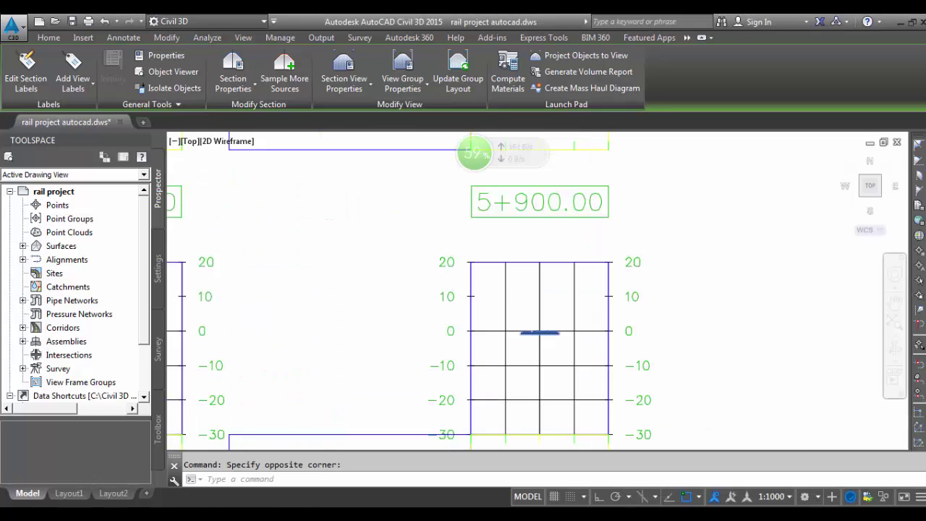
{"action": "scroll", "coordinate": [541, 329], "scroll_direction": "up", "scroll_amount": 4}
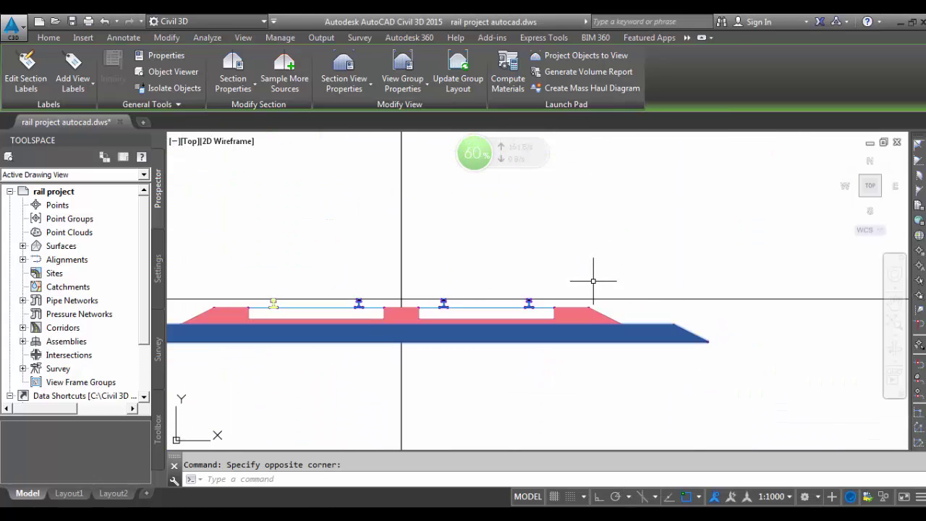
{"action": "scroll", "coordinate": [593, 281], "scroll_direction": "down", "scroll_amount": 2}
{"action": "scroll", "coordinate": [597, 275], "scroll_direction": "up", "scroll_amount": 1}
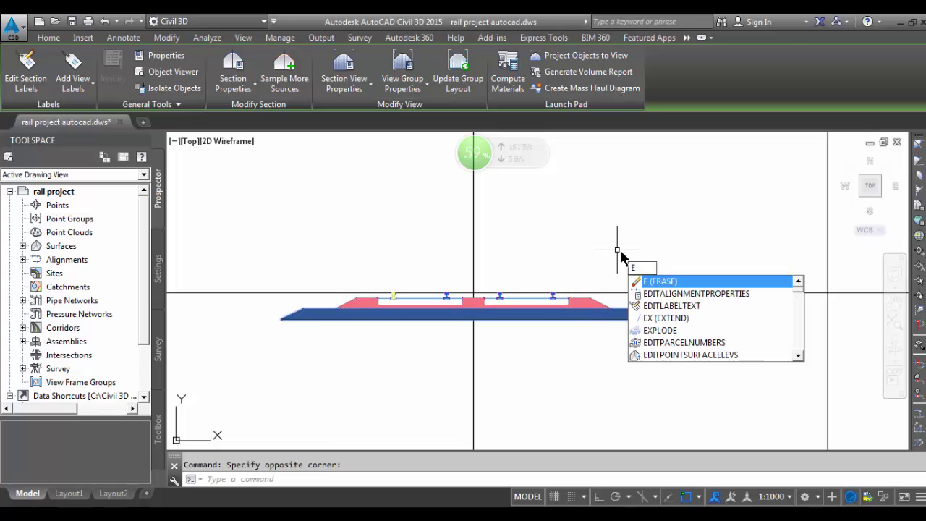
{"action": "left_click", "coordinate": [660, 330]}
{"action": "left_click", "coordinate": [668, 320]}
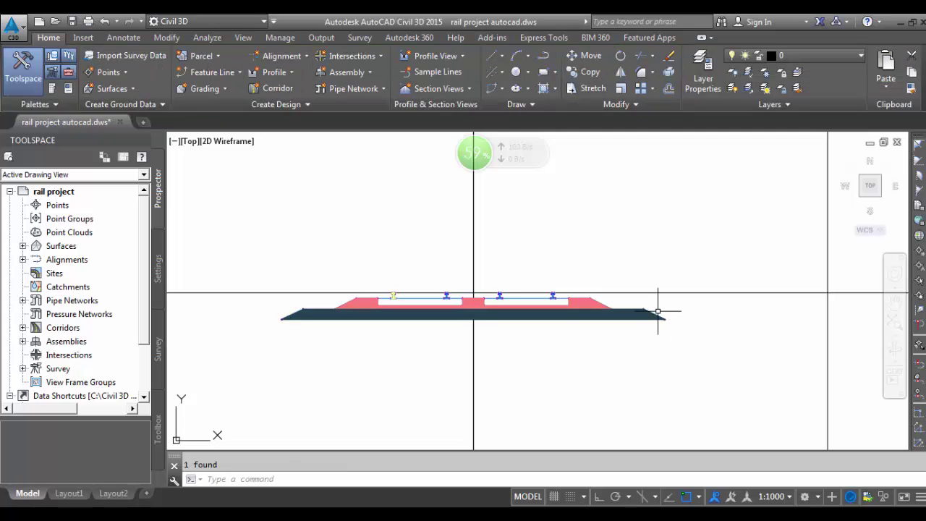
- Explode the Rail corridor section in the 5+900.00 section view
{"action": "scroll", "coordinate": [654, 312], "scroll_direction": "up", "scroll_amount": 5}
{"action": "scroll", "coordinate": [653, 313], "scroll_direction": "up", "scroll_amount": 4}
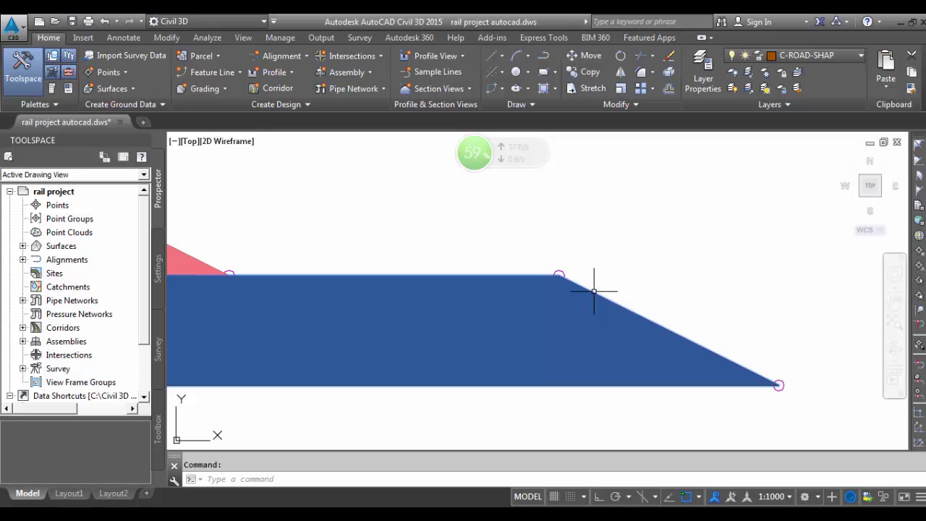
{"action": "key", "text": "Escape"}
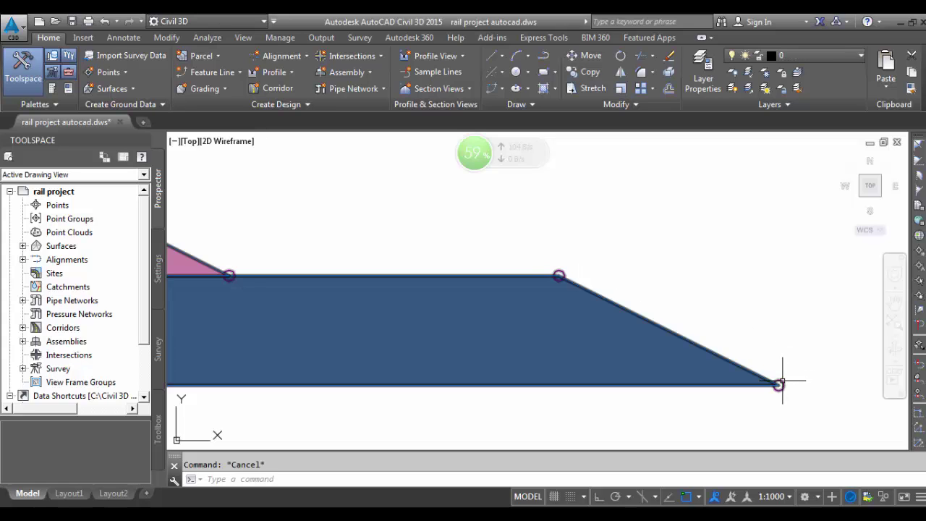
{"action": "left_click", "coordinate": [782, 380]}
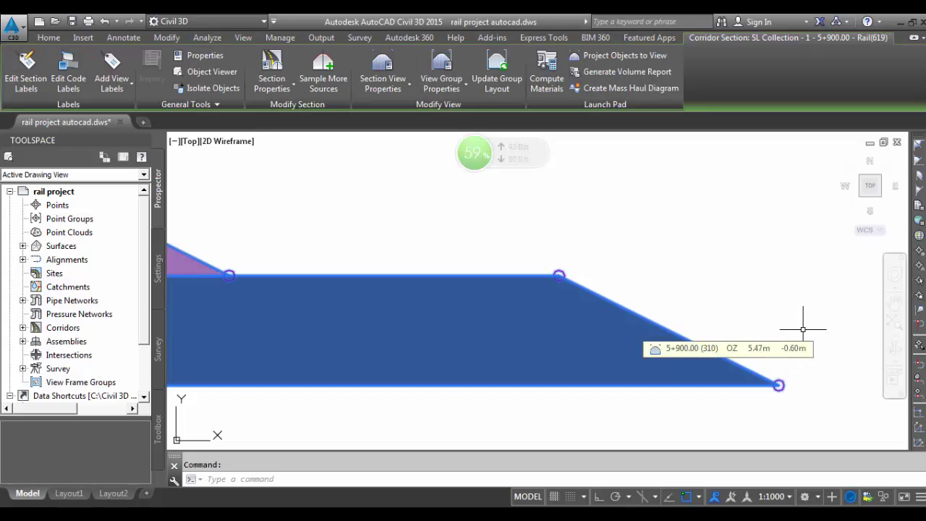
{"action": "type", "text": "Ex"}
{"action": "key", "text": "BackSpace"}
{"action": "key", "text": "BackSpace"}
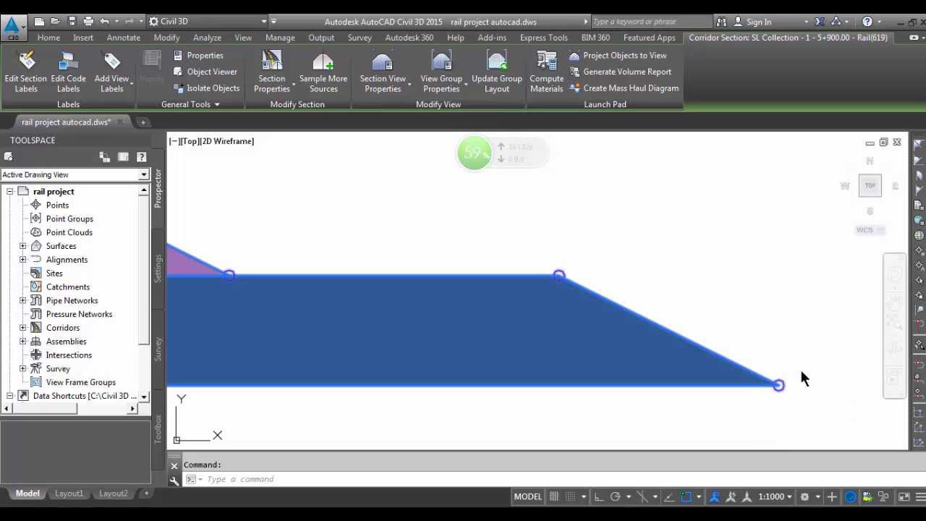
{"action": "key", "text": "Return"}
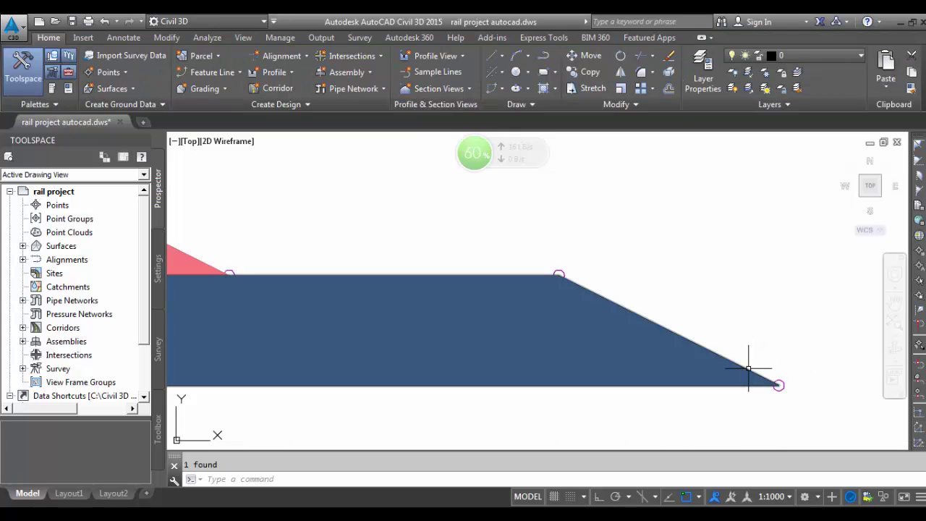
- Explode the block left from the corridor section at 5+900.00 into separate linework and hatches
{"action": "left_click", "coordinate": [561, 270]}
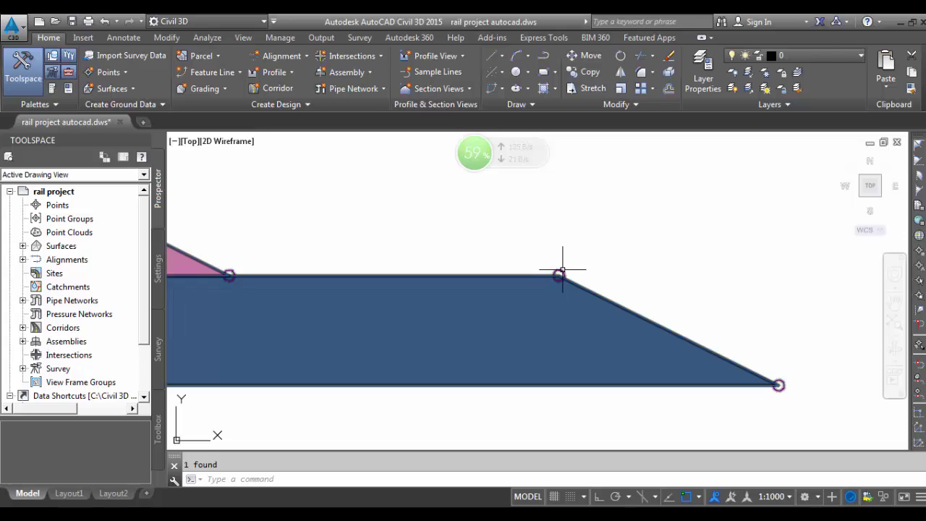
{"action": "key", "text": "Escape"}
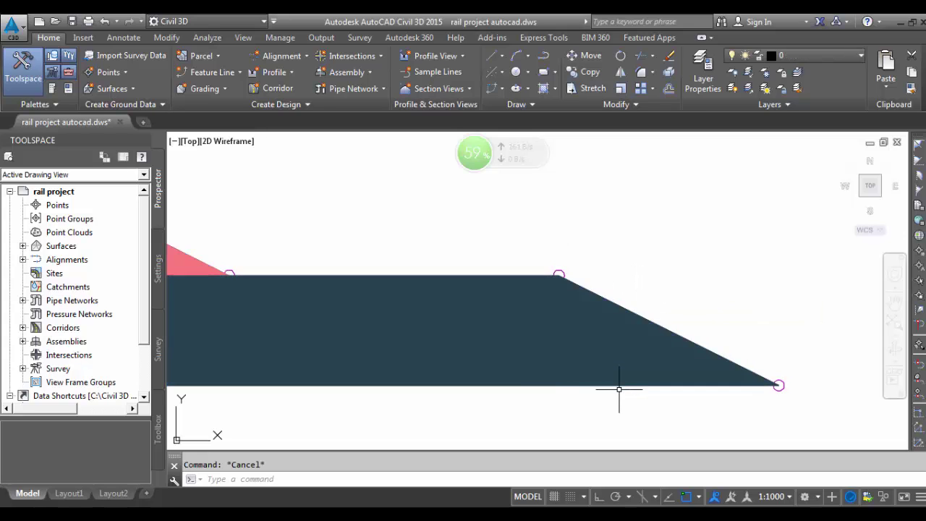
{"action": "left_click", "coordinate": [785, 382]}
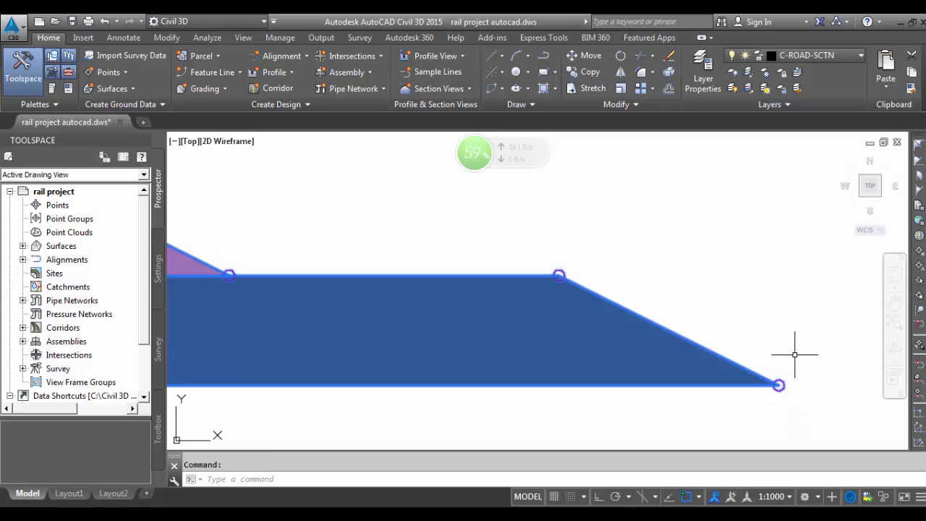
{"action": "type", "text": "ex"}
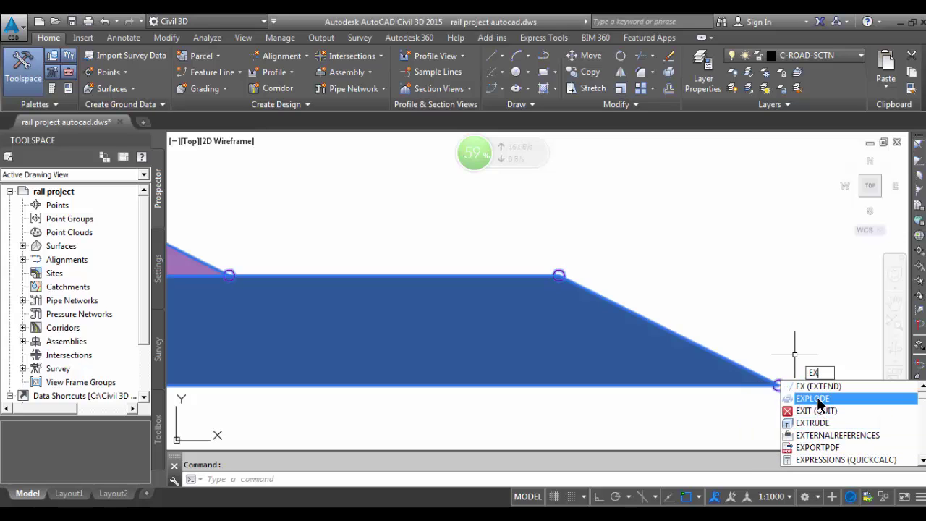
{"action": "left_click", "coordinate": [818, 397]}
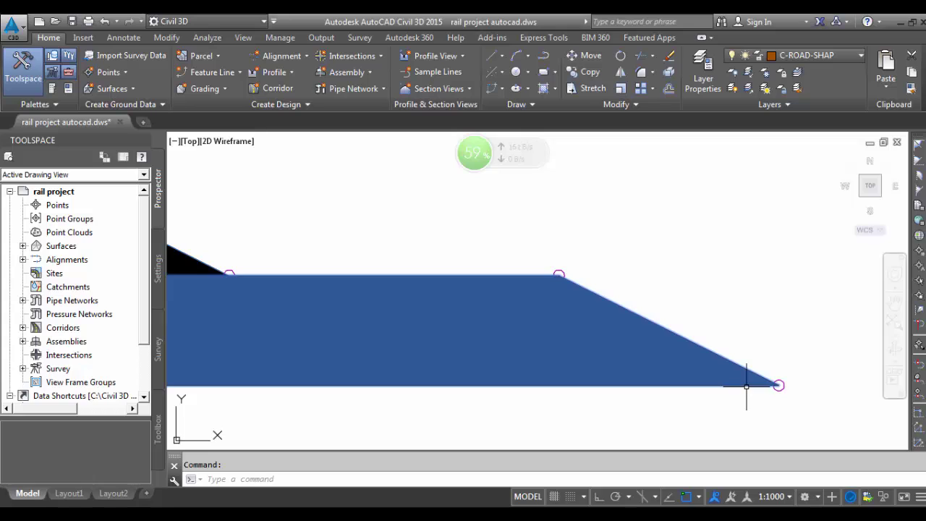
{"action": "key", "text": "Escape"}
- Delete the solid hatch filling the upper ballast layer around the sleepers in the 5+900.00 section
{"action": "scroll", "coordinate": [706, 340], "scroll_direction": "down", "scroll_amount": 5}
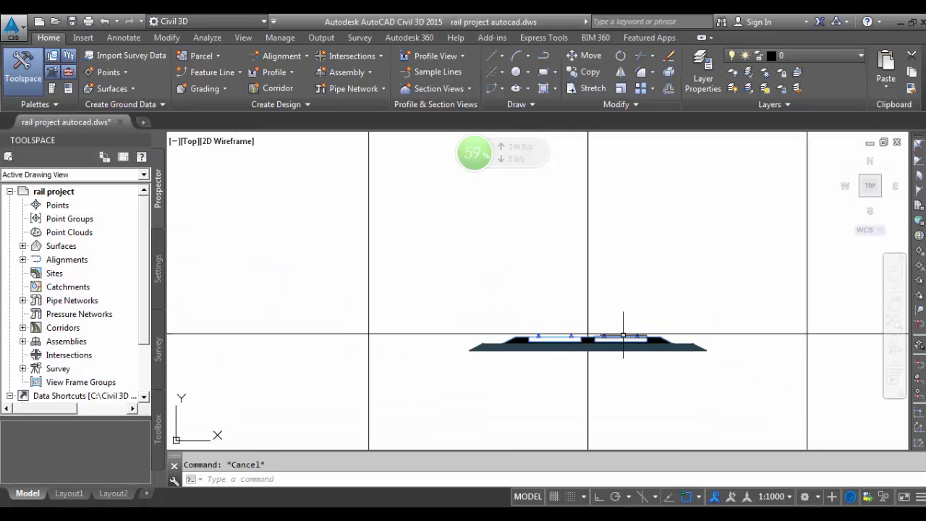
{"action": "scroll", "coordinate": [623, 335], "scroll_direction": "up", "scroll_amount": 5}
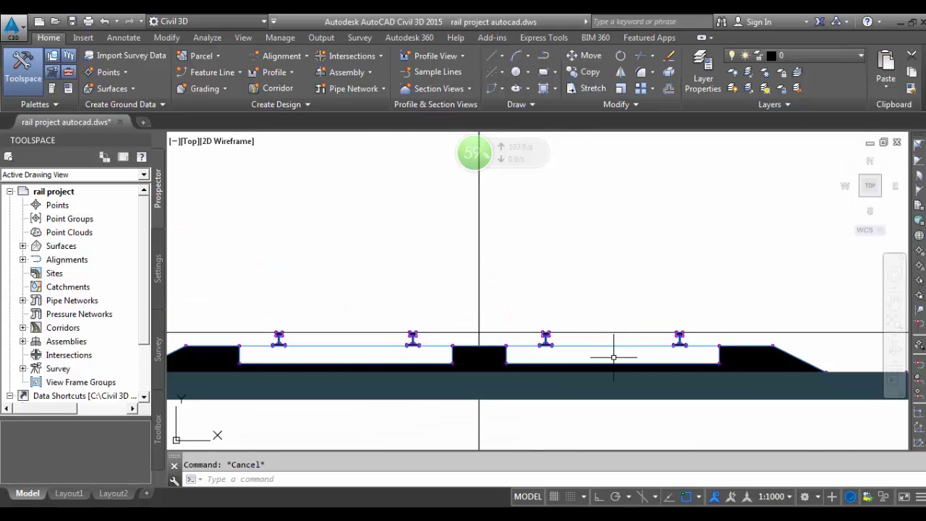
{"action": "scroll", "coordinate": [720, 355], "scroll_direction": "up", "scroll_amount": 5}
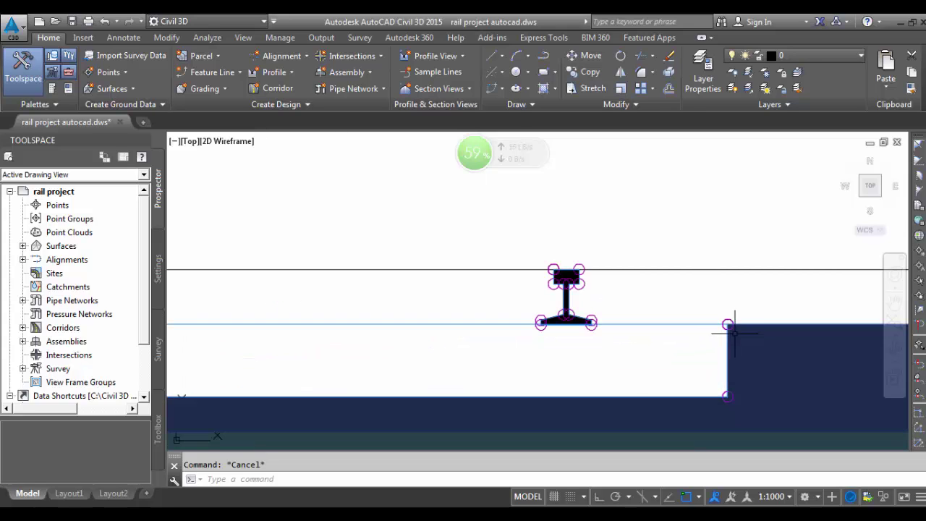
{"action": "left_click", "coordinate": [750, 348]}
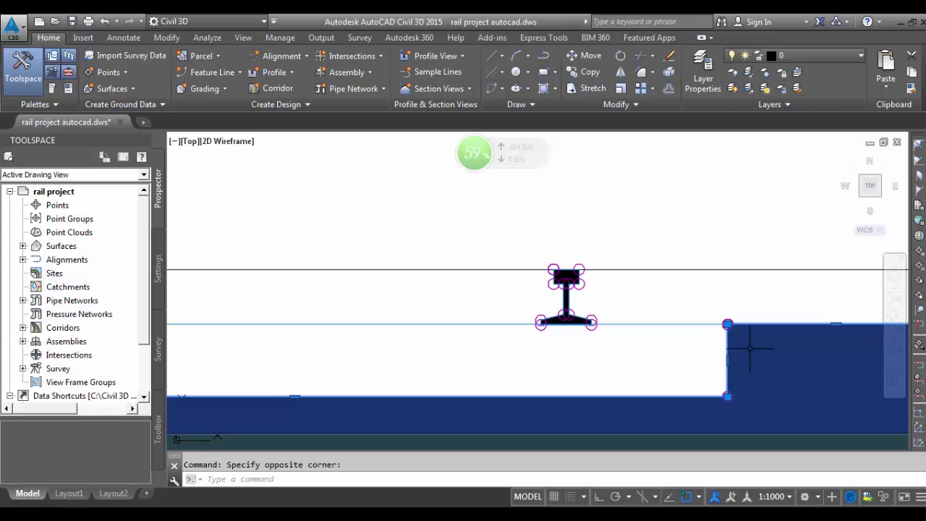
{"action": "scroll", "coordinate": [513, 352], "scroll_direction": "down", "scroll_amount": 4}
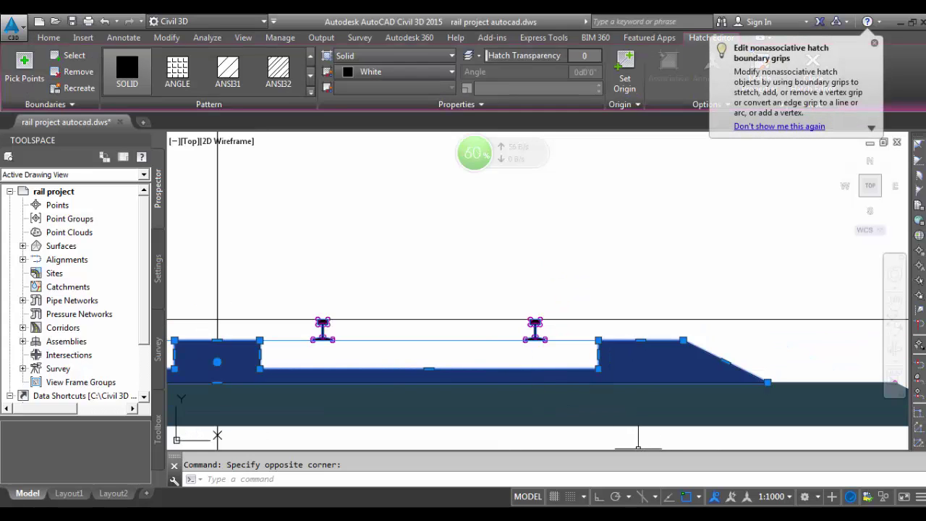
{"action": "key", "text": "Delete"}
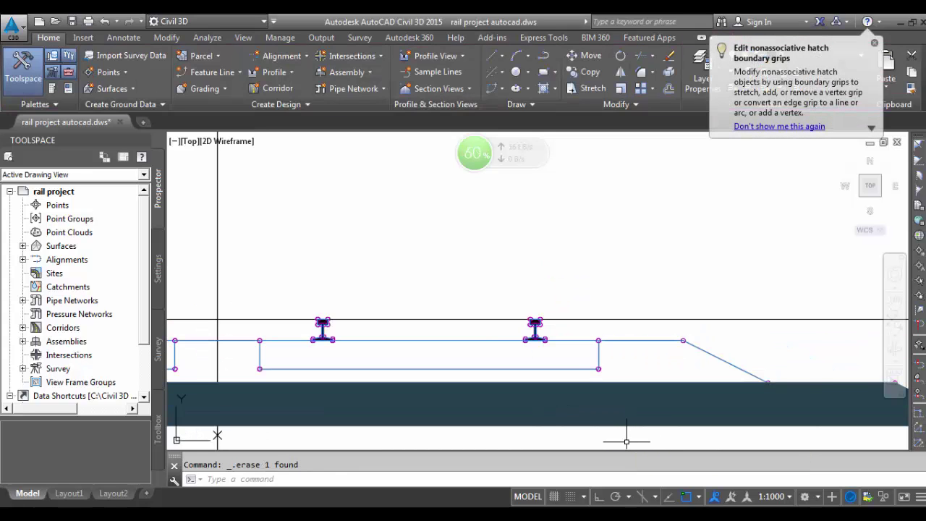
- Delete the solid hatch filling the lower layer beneath the ballast outline in the 5+900.00 section
{"action": "scroll", "coordinate": [557, 387], "scroll_direction": "down", "scroll_amount": 2}
{"action": "scroll", "coordinate": [702, 403], "scroll_direction": "up", "scroll_amount": 2}
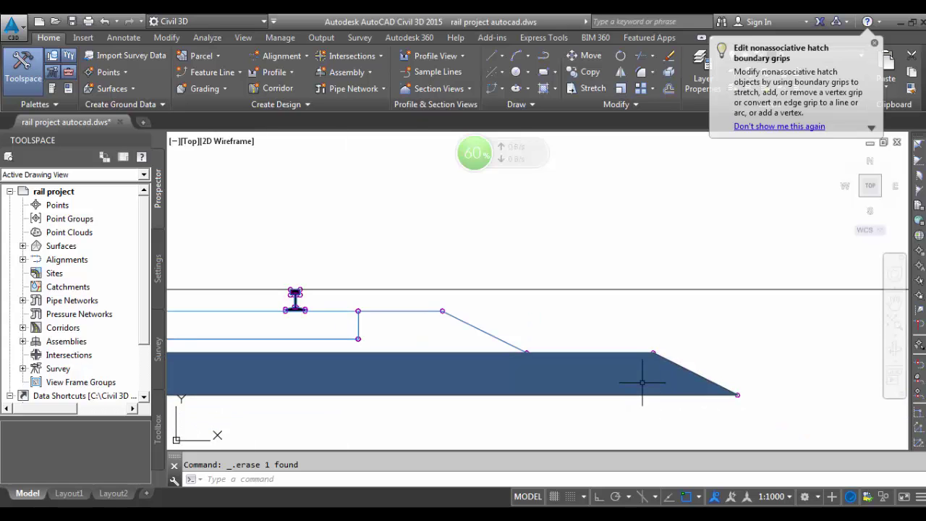
{"action": "left_click", "coordinate": [649, 374]}
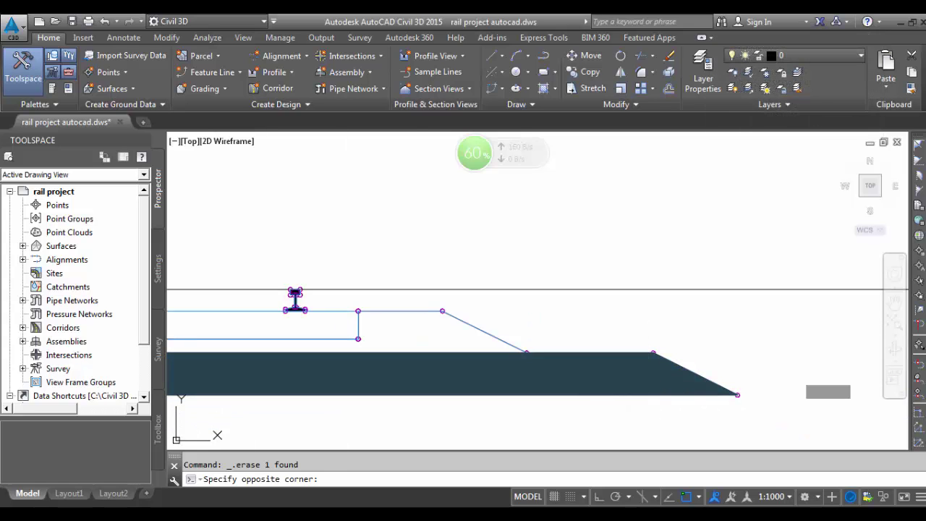
{"action": "left_click", "coordinate": [650, 375]}
{"action": "left_click", "coordinate": [650, 373]}
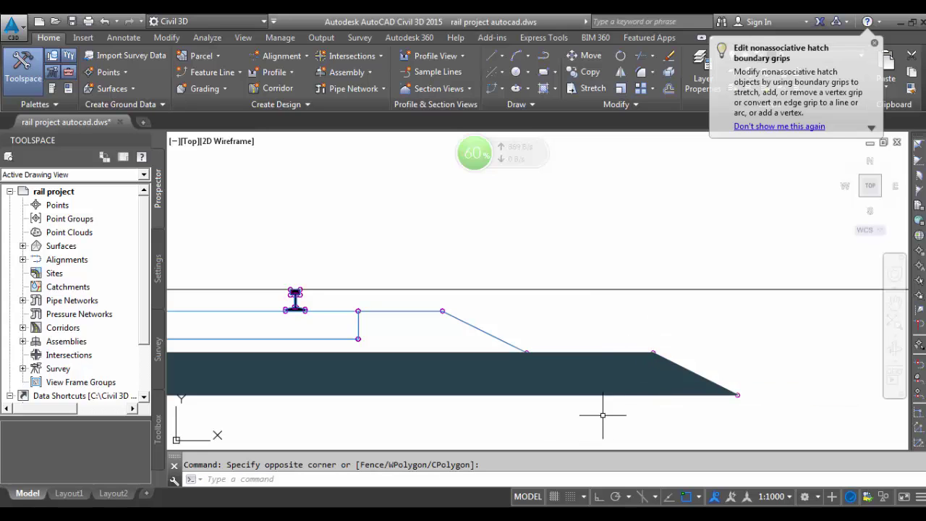
{"action": "scroll", "coordinate": [552, 446], "scroll_direction": "down", "scroll_amount": 2}
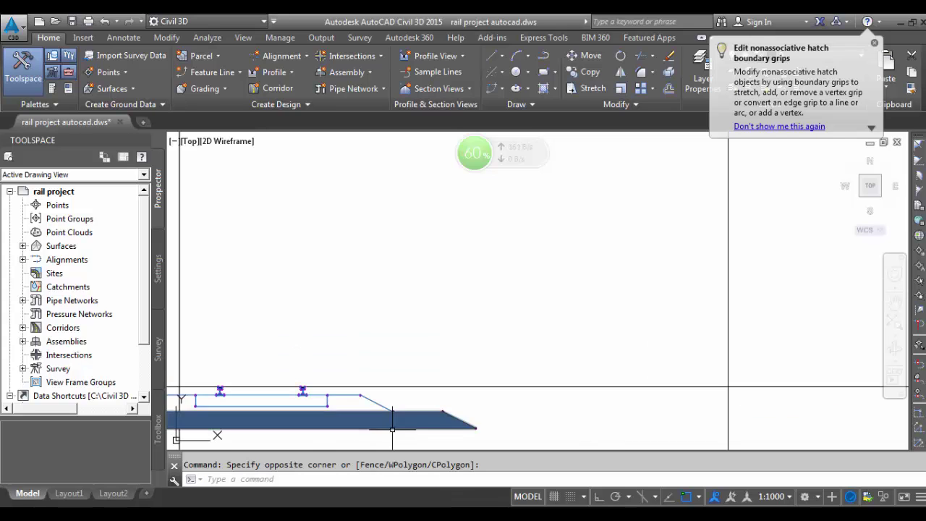
{"action": "scroll", "coordinate": [405, 412], "scroll_direction": "up", "scroll_amount": 2}
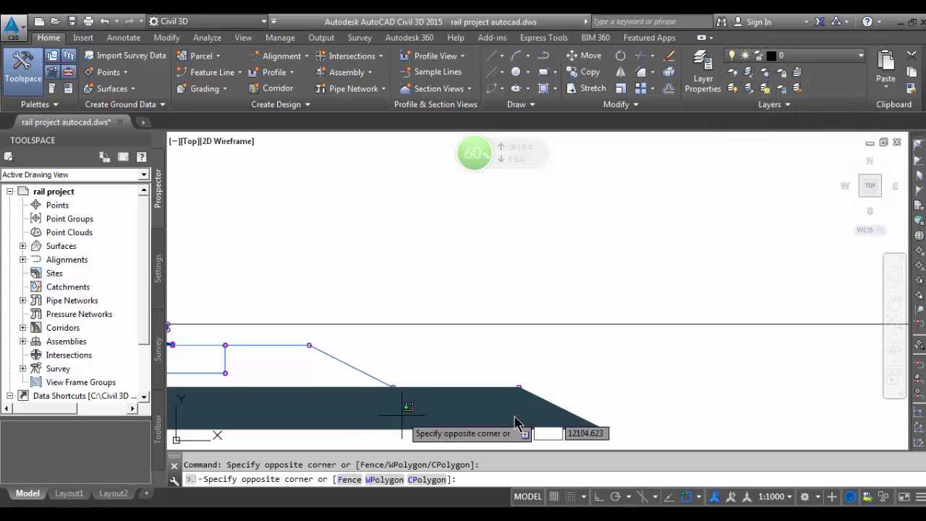
{"action": "key", "text": "Escape"}
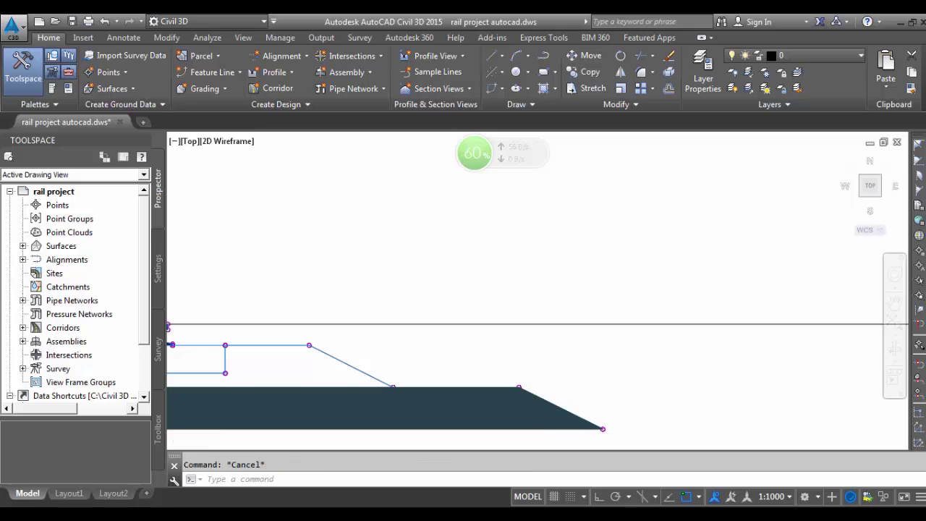
{"action": "scroll", "coordinate": [584, 383], "scroll_direction": "down", "scroll_amount": 3}
{"action": "left_click", "coordinate": [572, 384]}
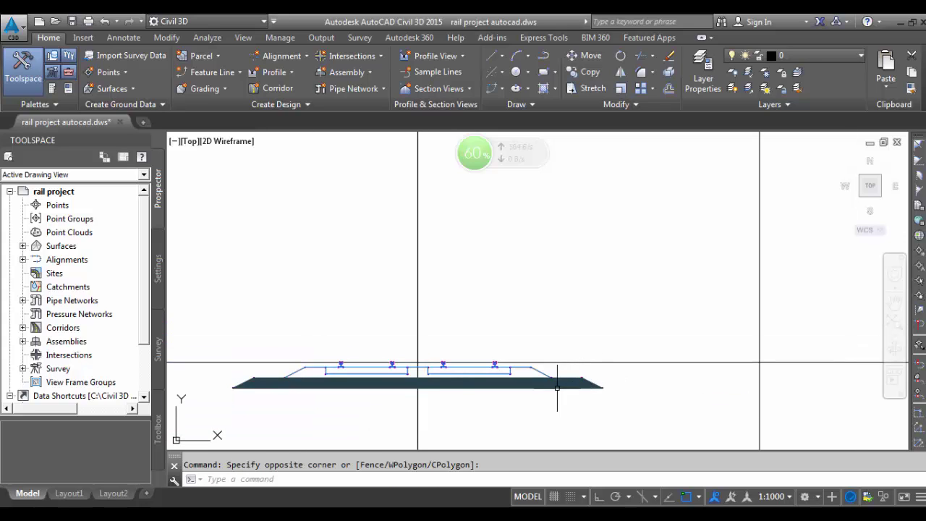
{"action": "left_click", "coordinate": [545, 389]}
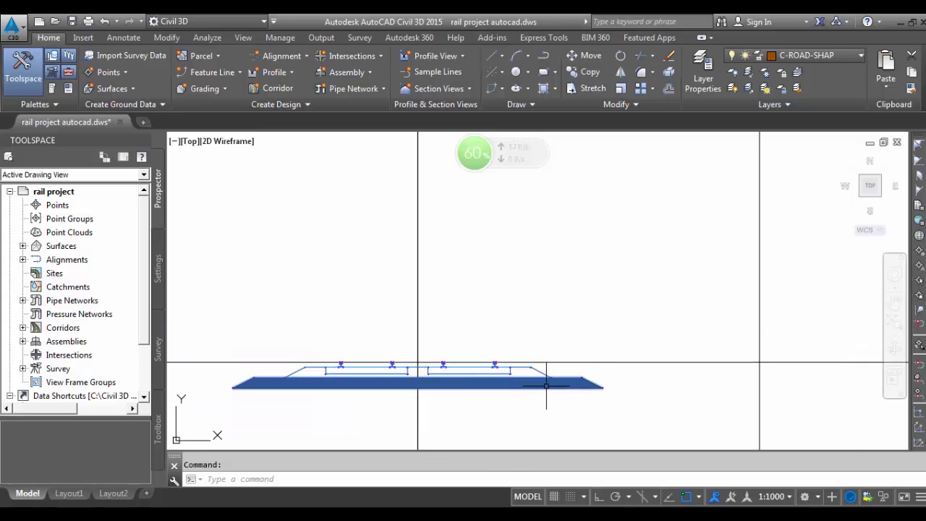
{"action": "key", "text": "Delete"}
- Examine the remaining layer outlines, sleepers and rail profiles of the exploded 5+900.00 cross-section
{"action": "scroll", "coordinate": [571, 377], "scroll_direction": "up", "scroll_amount": 4}
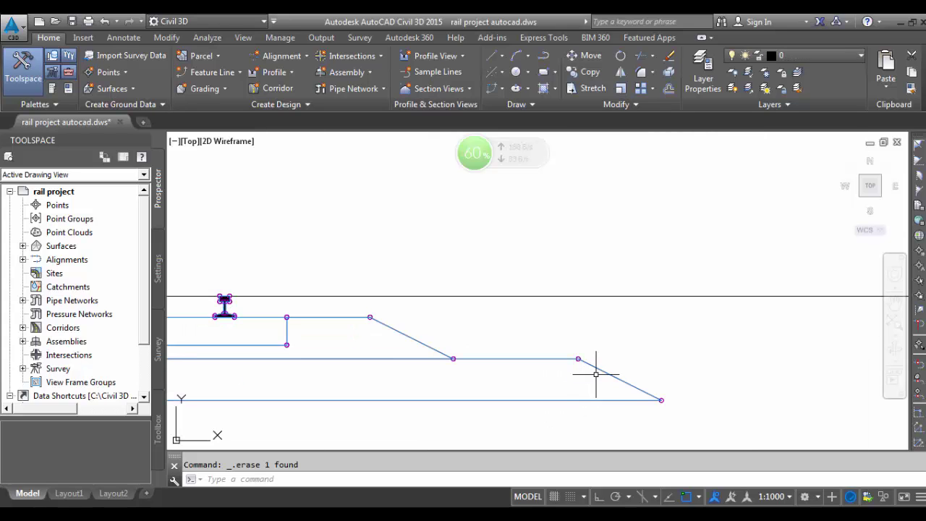
{"action": "scroll", "coordinate": [663, 352], "scroll_direction": "down", "scroll_amount": 3}
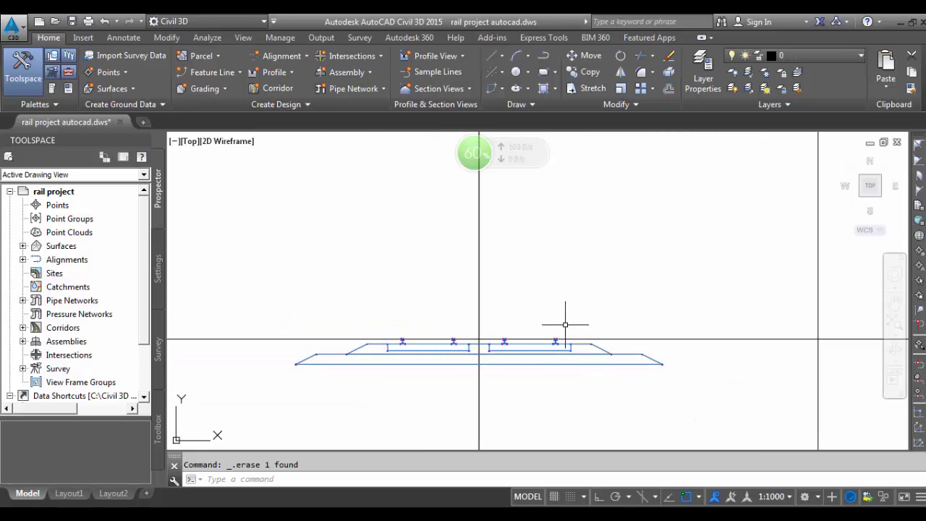
{"action": "scroll", "coordinate": [487, 331], "scroll_direction": "up", "scroll_amount": 3}
{"action": "scroll", "coordinate": [689, 275], "scroll_direction": "down", "scroll_amount": 3}
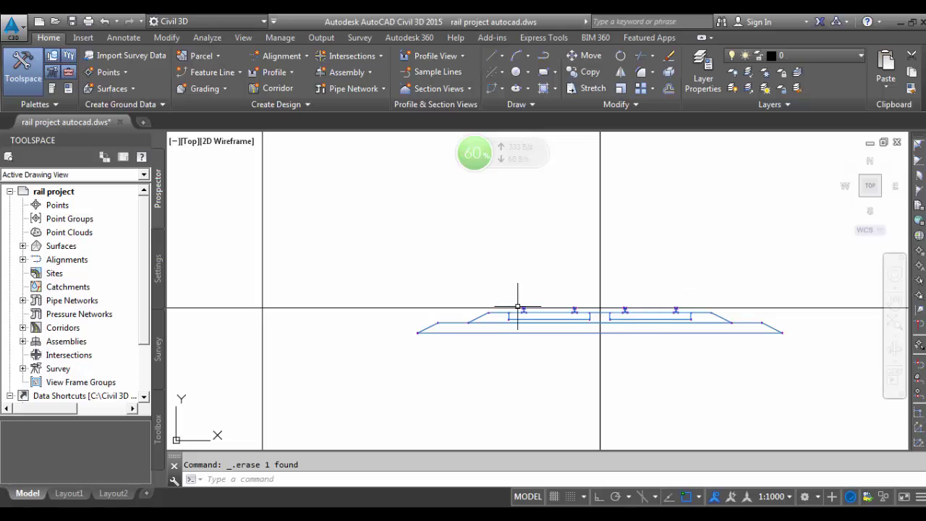
{"action": "scroll", "coordinate": [418, 307], "scroll_direction": "up", "scroll_amount": 2}
{"action": "scroll", "coordinate": [333, 374], "scroll_direction": "down", "scroll_amount": 2}
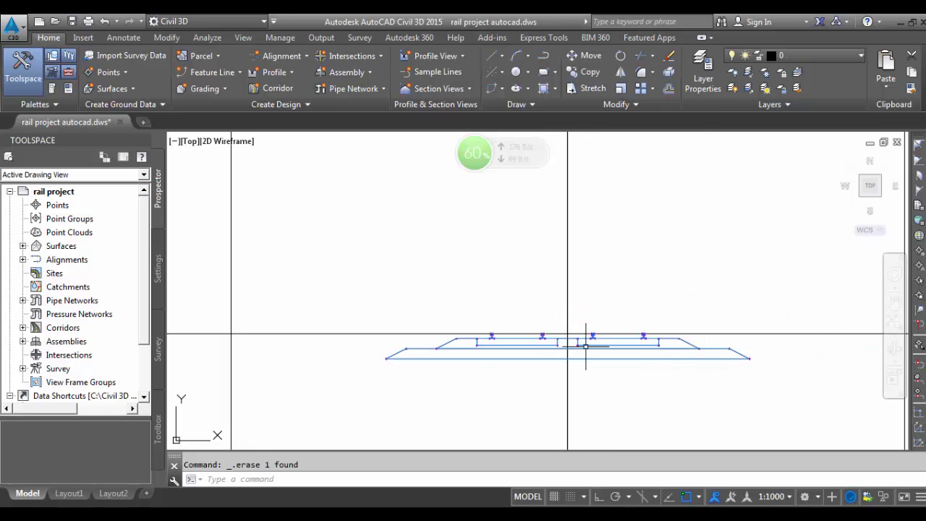
{"action": "scroll", "coordinate": [575, 338], "scroll_direction": "up", "scroll_amount": 3}
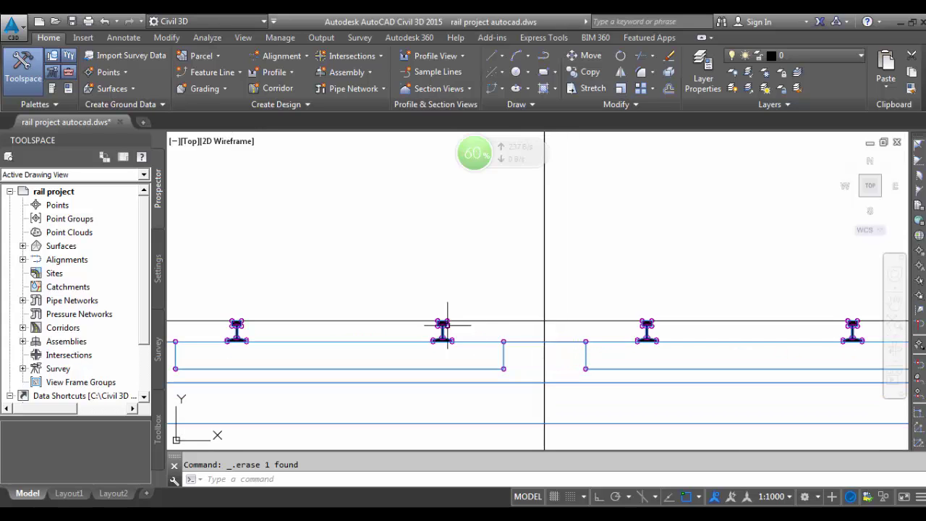
{"action": "scroll", "coordinate": [447, 325], "scroll_direction": "down", "scroll_amount": 3}
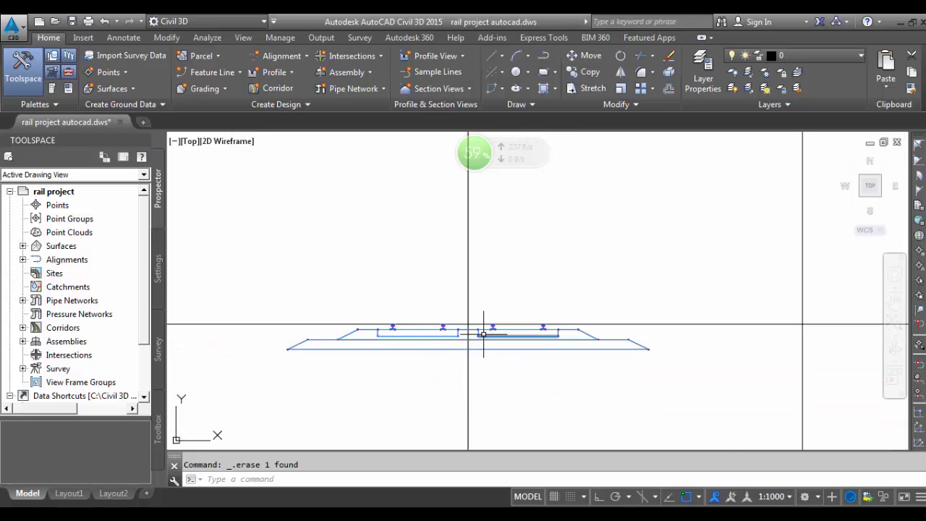
{"action": "scroll", "coordinate": [475, 327], "scroll_direction": "up", "scroll_amount": 2}
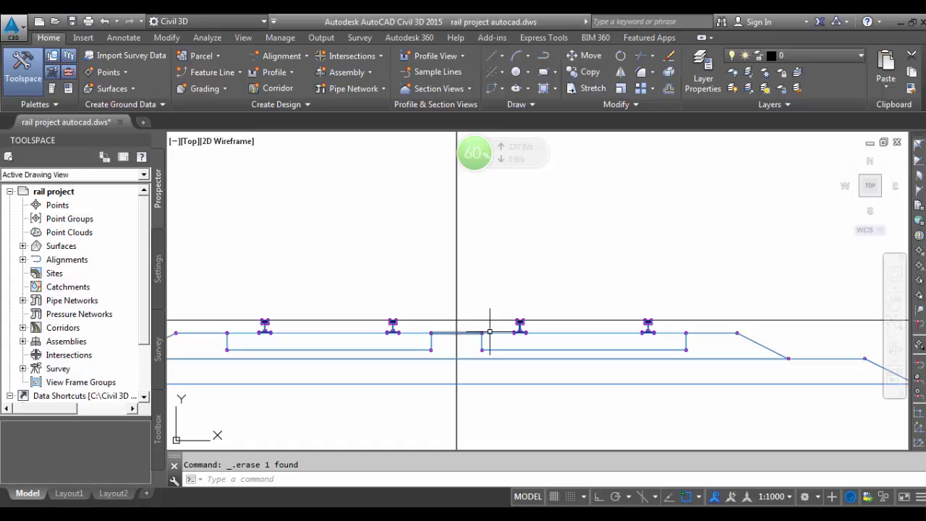
{"action": "scroll", "coordinate": [490, 331], "scroll_direction": "down", "scroll_amount": 1}
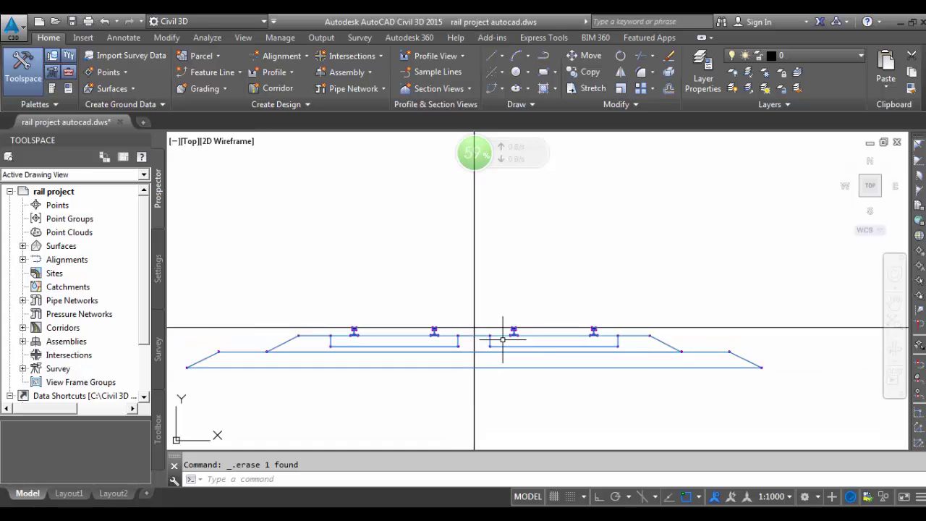
{"action": "left_click", "coordinate": [766, 333]}
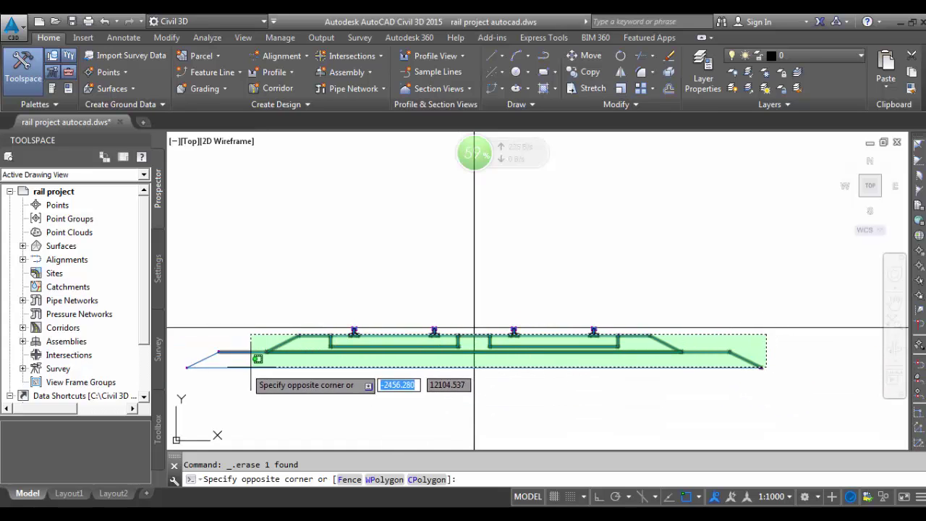
{"action": "left_click", "coordinate": [177, 370]}
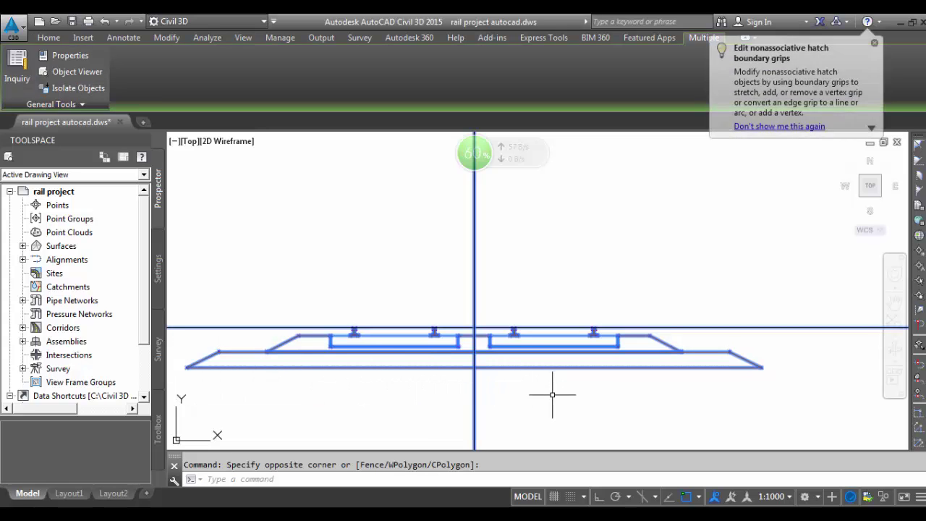
{"action": "key", "text": "Escape"}
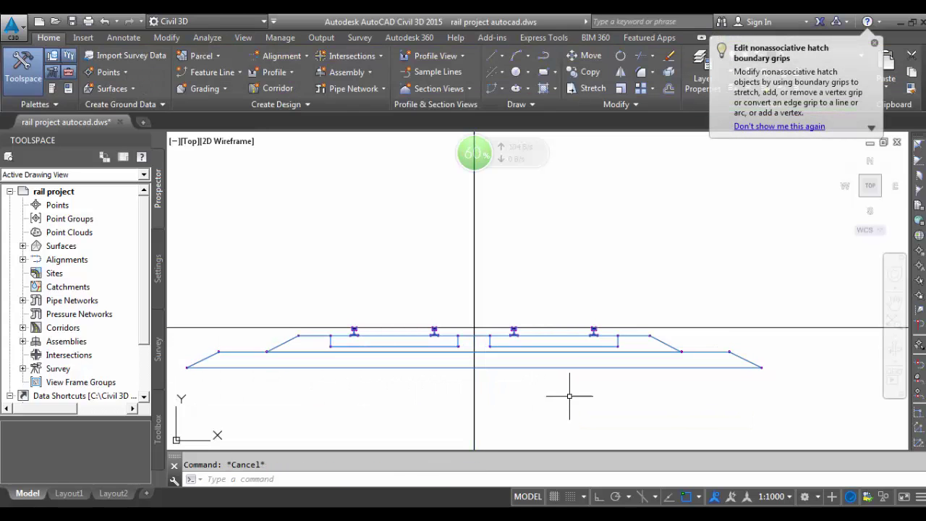
- Select the linework of both tracks, including the sleepers, rails and layer outlines, without the long horizontal and vertical section lines
{"action": "left_click", "coordinate": [559, 347]}
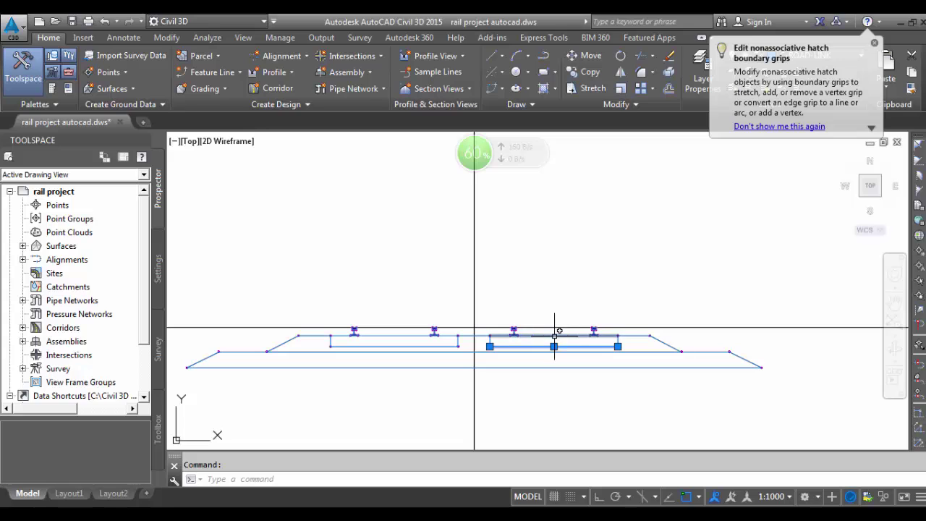
{"action": "scroll", "coordinate": [655, 337], "scroll_direction": "down", "scroll_amount": 2}
{"action": "scroll", "coordinate": [667, 339], "scroll_direction": "up", "scroll_amount": 2}
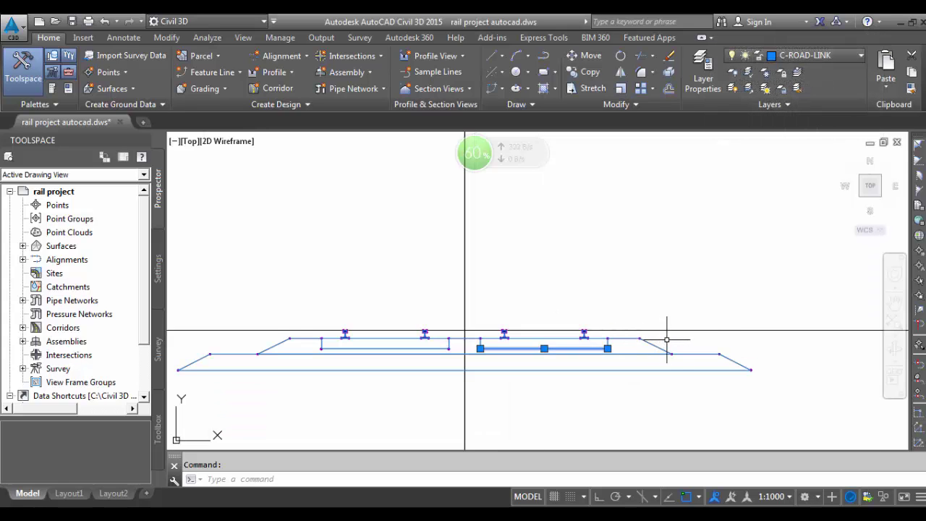
{"action": "left_click", "coordinate": [696, 334]}
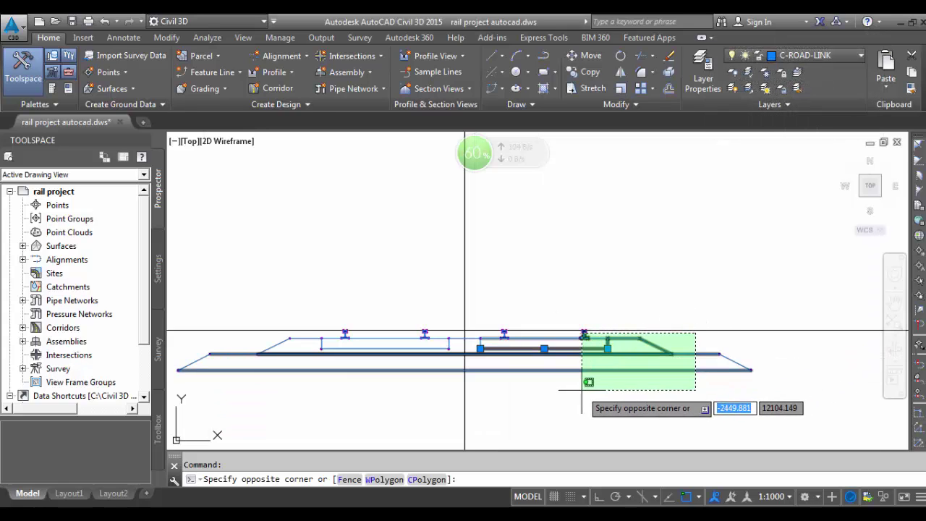
{"action": "left_click", "coordinate": [477, 408]}
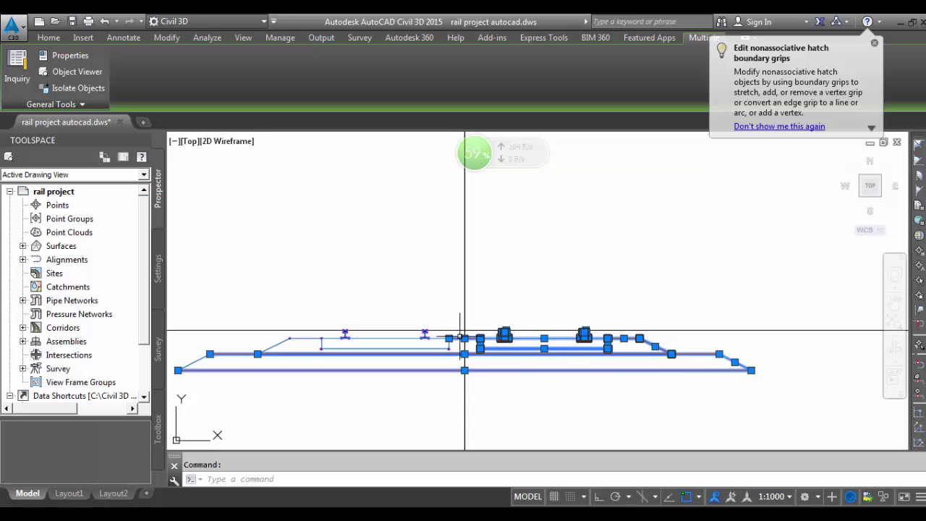
{"action": "left_click", "coordinate": [440, 333]}
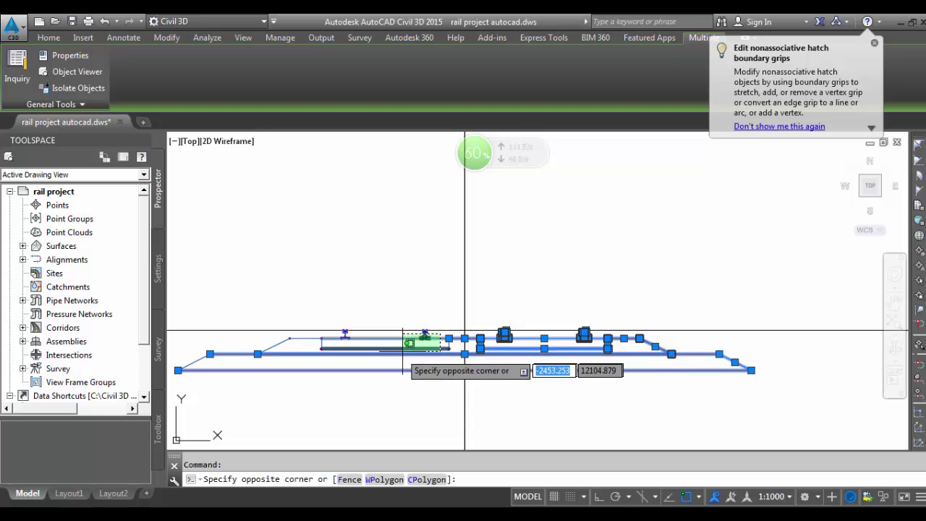
{"action": "left_click", "coordinate": [201, 390]}
- Add the missed top edges of the rail heads to the selection, checking each rail profile in turn
{"action": "scroll", "coordinate": [579, 338], "scroll_direction": "up", "scroll_amount": 4}
{"action": "scroll", "coordinate": [612, 315], "scroll_direction": "up", "scroll_amount": 5}
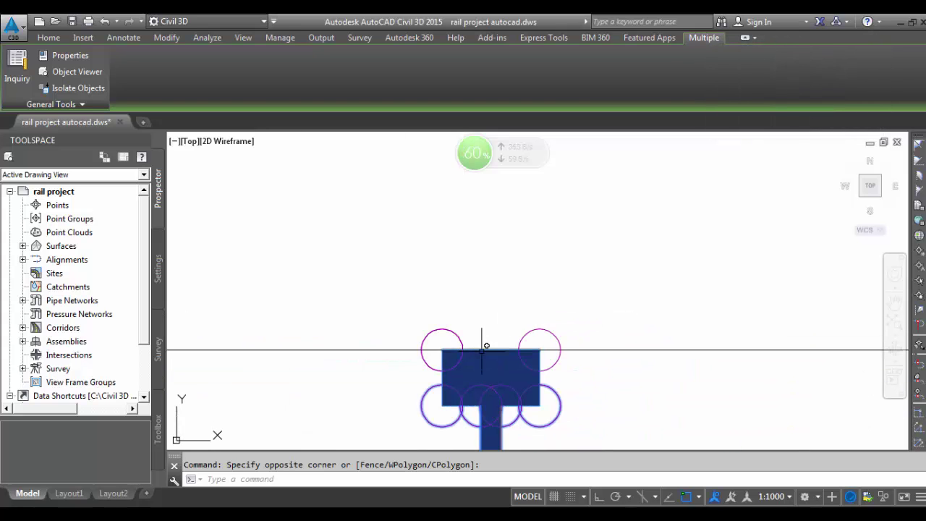
{"action": "left_click", "coordinate": [500, 331]}
{"action": "scroll", "coordinate": [496, 330], "scroll_direction": "down", "scroll_amount": 4}
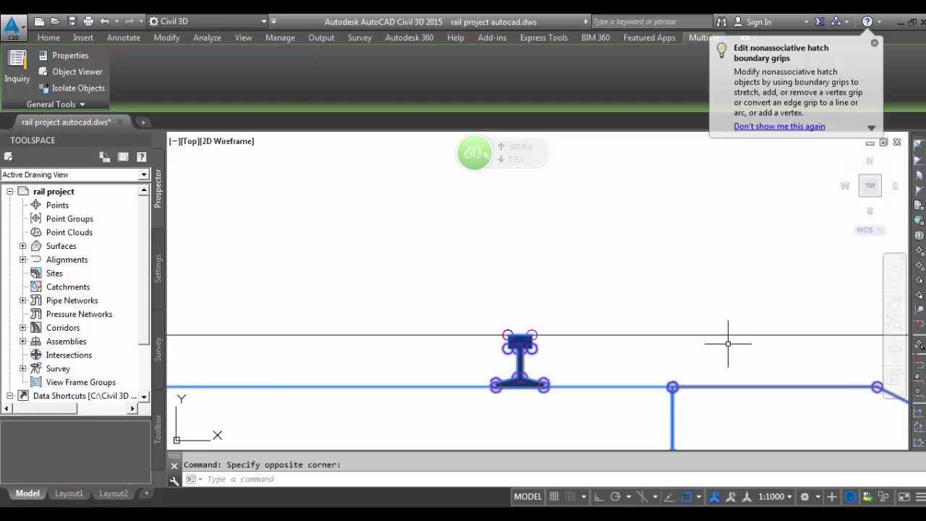
{"action": "scroll", "coordinate": [728, 344], "scroll_direction": "down", "scroll_amount": 2}
{"action": "scroll", "coordinate": [261, 322], "scroll_direction": "up", "scroll_amount": 6}
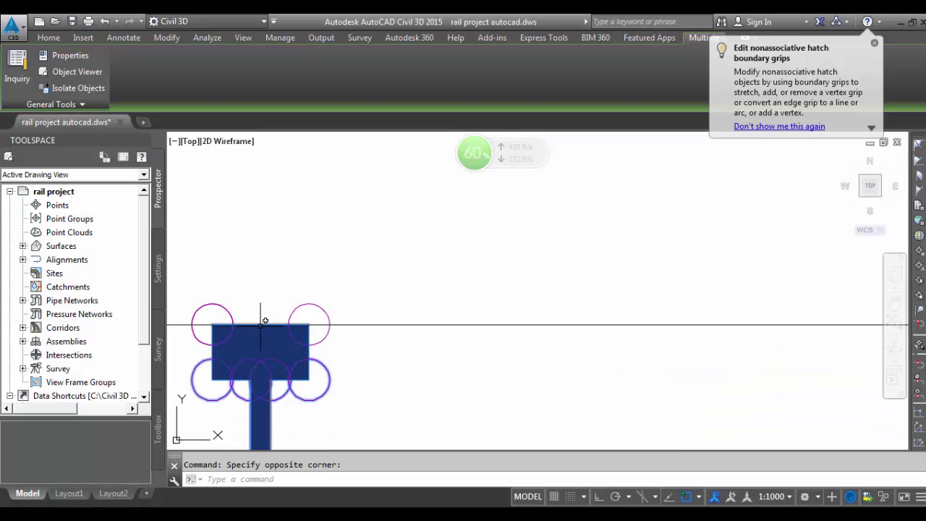
{"action": "scroll", "coordinate": [584, 302], "scroll_direction": "down", "scroll_amount": 6}
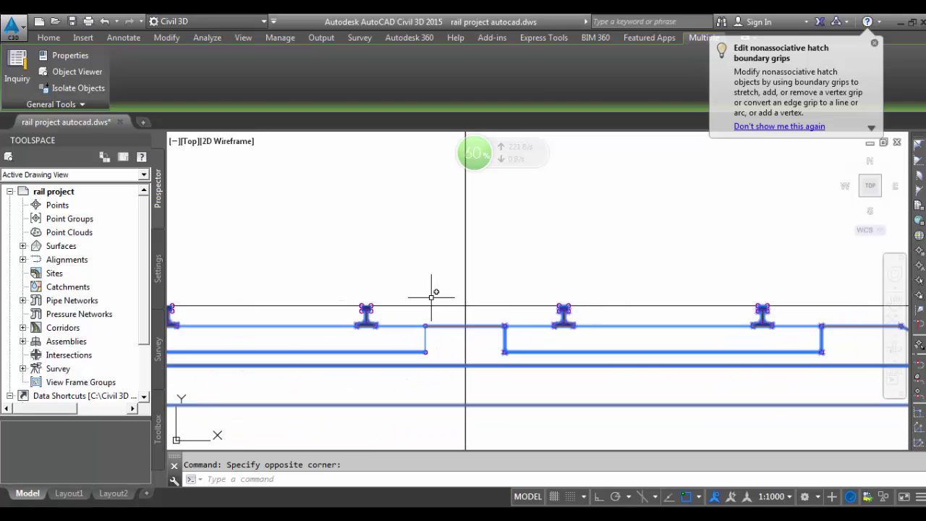
{"action": "scroll", "coordinate": [362, 302], "scroll_direction": "up", "scroll_amount": 2}
{"action": "scroll", "coordinate": [362, 303], "scroll_direction": "up", "scroll_amount": 4}
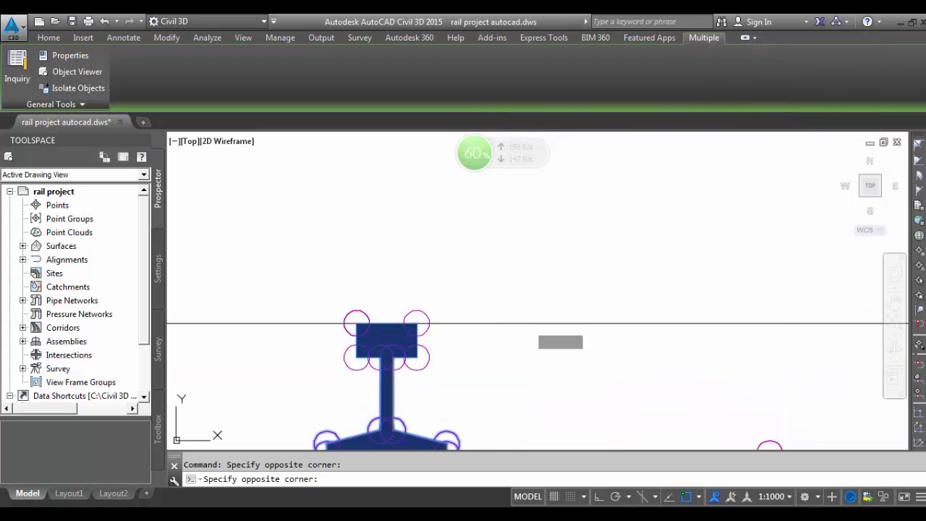
{"action": "scroll", "coordinate": [421, 282], "scroll_direction": "down", "scroll_amount": 5}
{"action": "scroll", "coordinate": [296, 288], "scroll_direction": "up", "scroll_amount": 8}
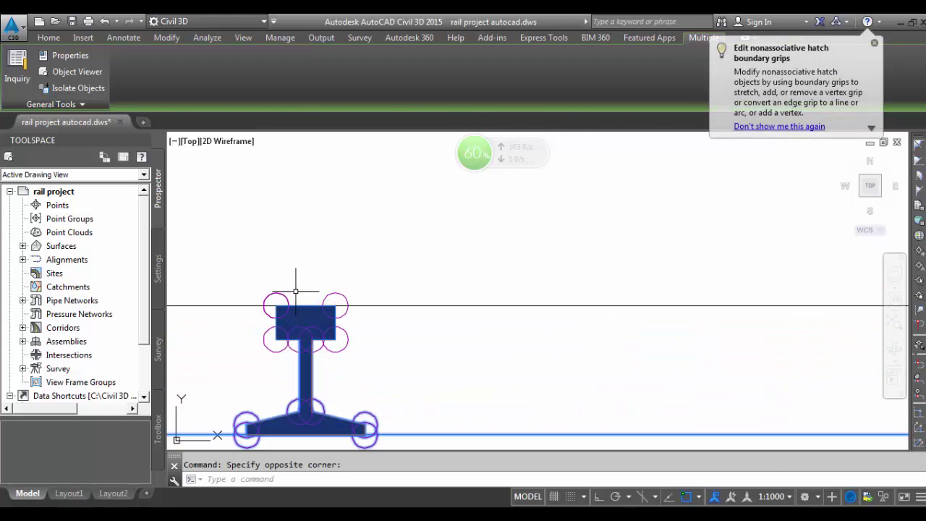
{"action": "scroll", "coordinate": [320, 268], "scroll_direction": "down", "scroll_amount": 8}
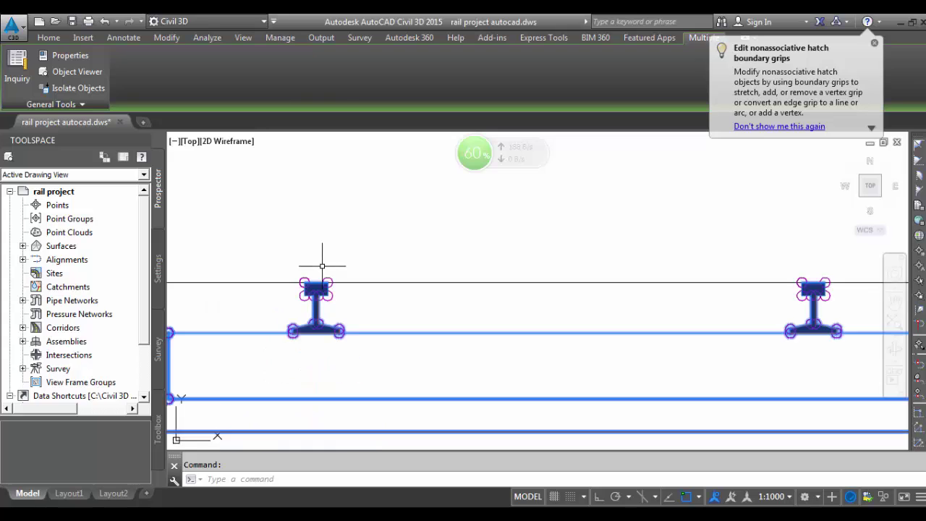
{"action": "scroll", "coordinate": [410, 311], "scroll_direction": "down", "scroll_amount": 4}
{"action": "scroll", "coordinate": [410, 310], "scroll_direction": "up", "scroll_amount": 6}
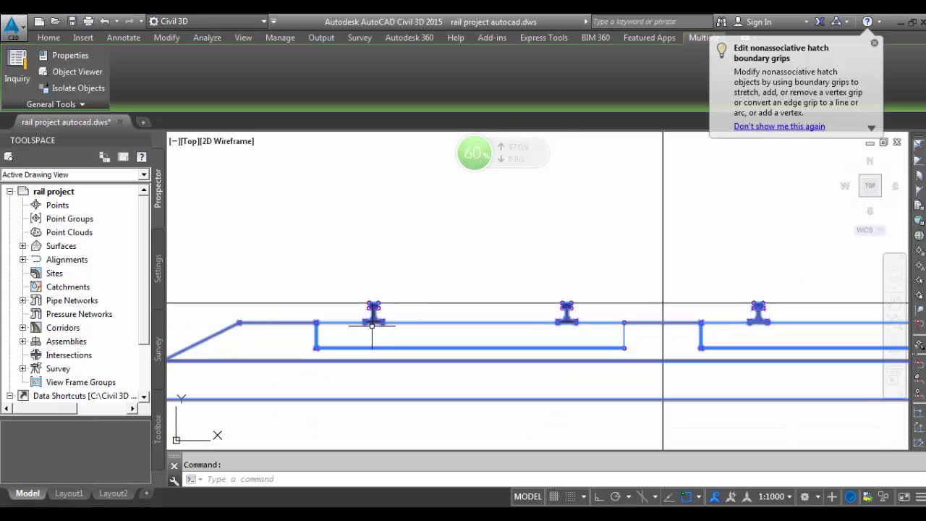
{"action": "scroll", "coordinate": [391, 315], "scroll_direction": "down", "scroll_amount": 2}
{"action": "scroll", "coordinate": [434, 318], "scroll_direction": "down", "scroll_amount": 4}
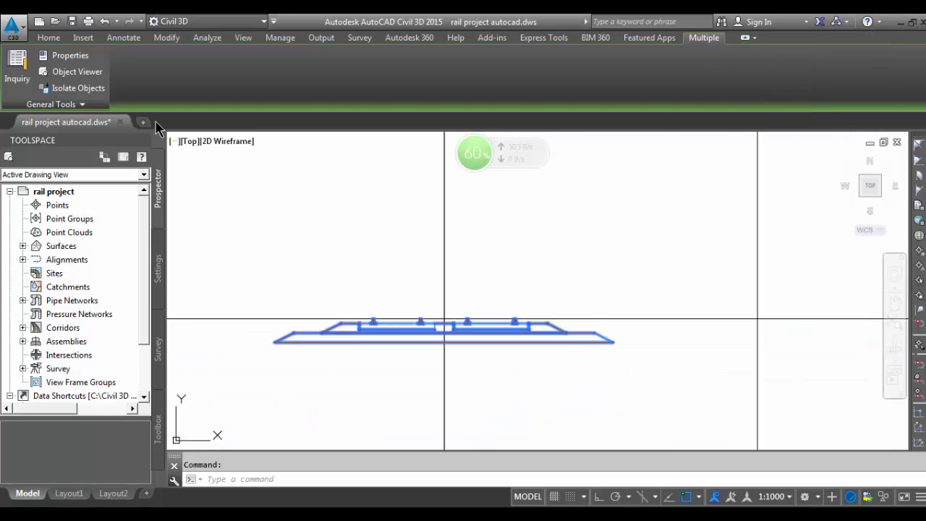
- Try to rotate the selected cross-section linework about the midpoint of the top edge between the two sleepers
{"action": "left_click", "coordinate": [48, 37]}
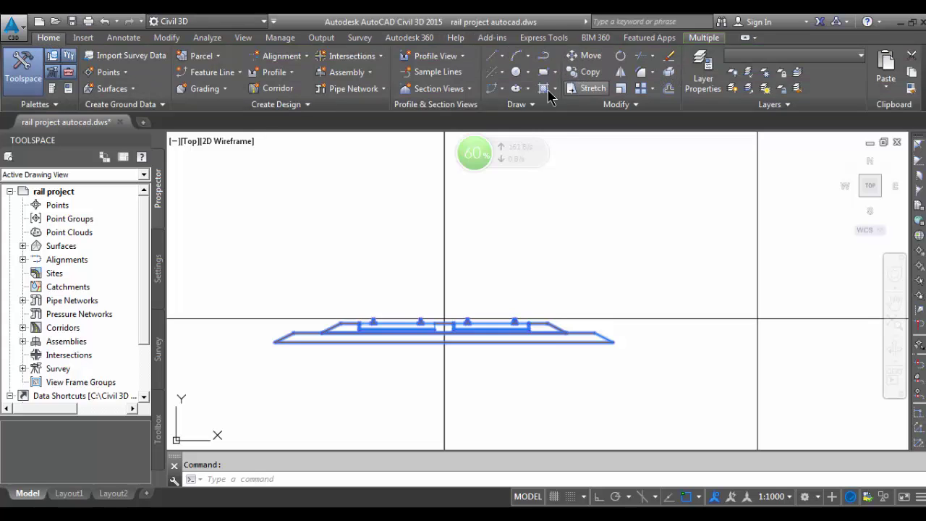
{"action": "left_click", "coordinate": [621, 56]}
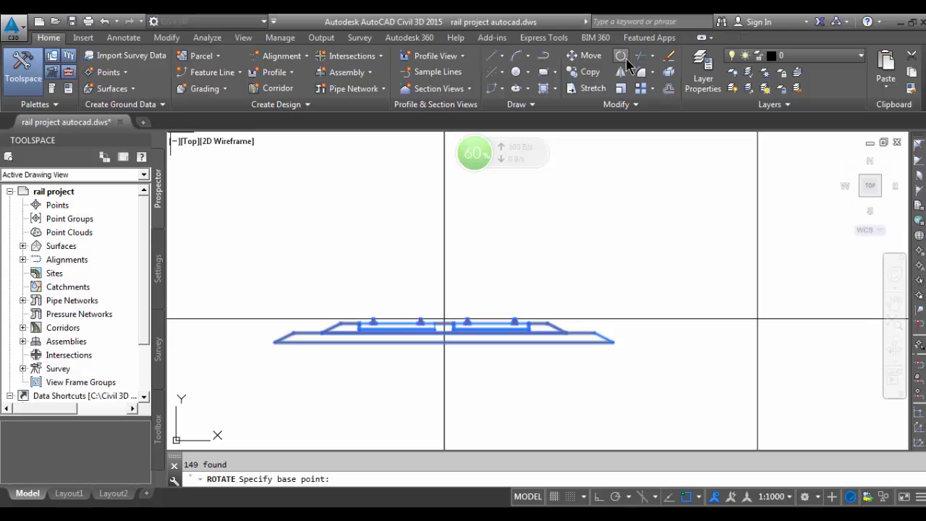
{"action": "scroll", "coordinate": [477, 304], "scroll_direction": "up", "scroll_amount": 6}
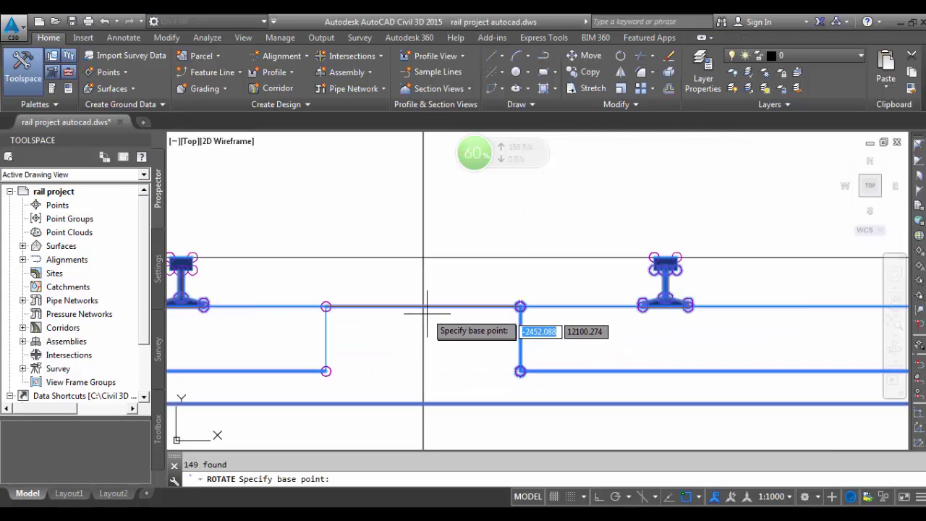
{"action": "left_click", "coordinate": [424, 307]}
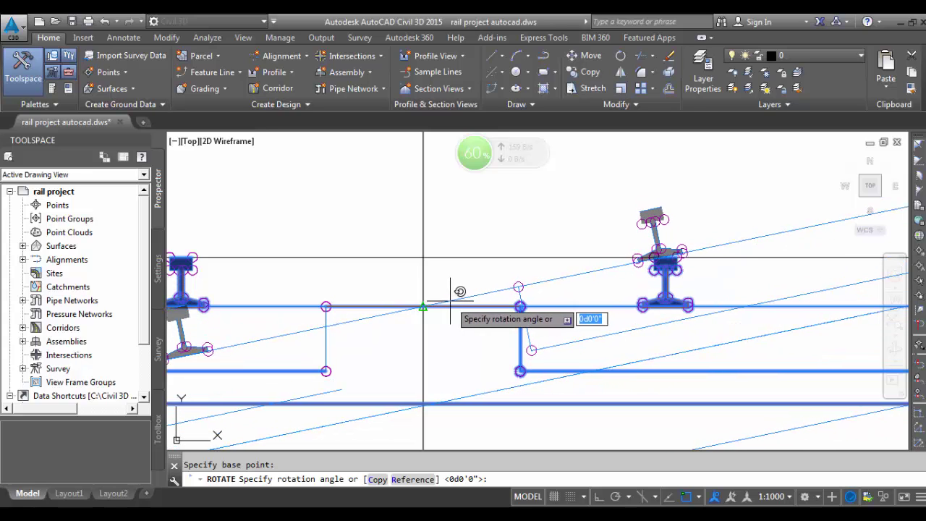
{"action": "left_click", "coordinate": [456, 300]}
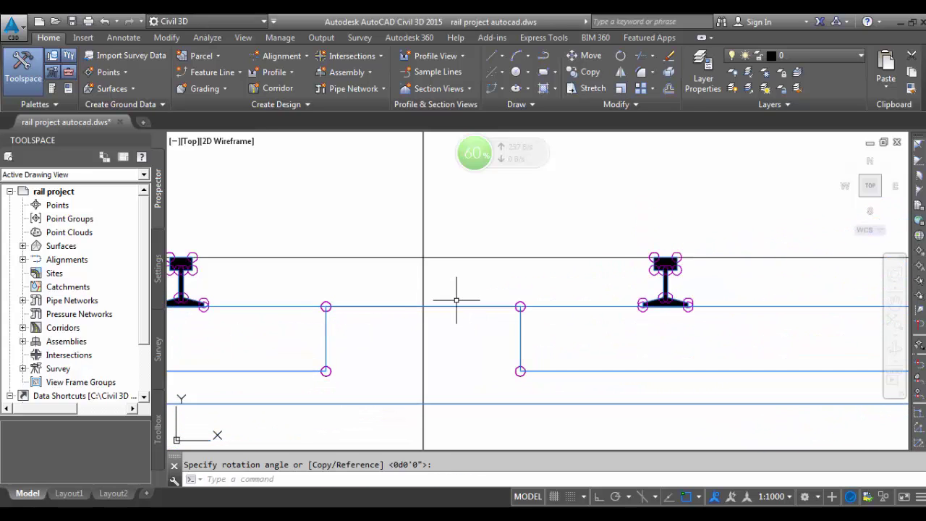
- Examine the 5+900.00 section view and its track linework against the neighbouring section
{"action": "scroll", "coordinate": [411, 305], "scroll_direction": "down", "scroll_amount": 3}
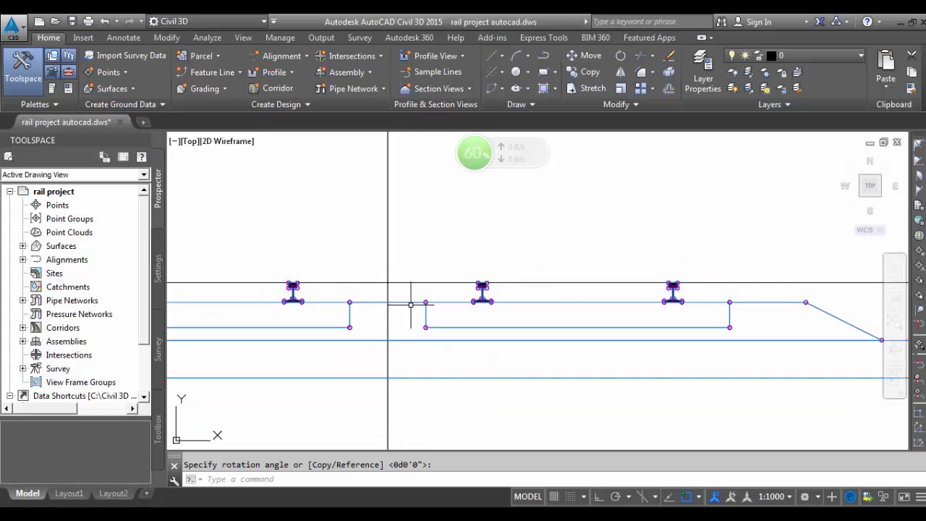
{"action": "scroll", "coordinate": [412, 297], "scroll_direction": "down", "scroll_amount": 5}
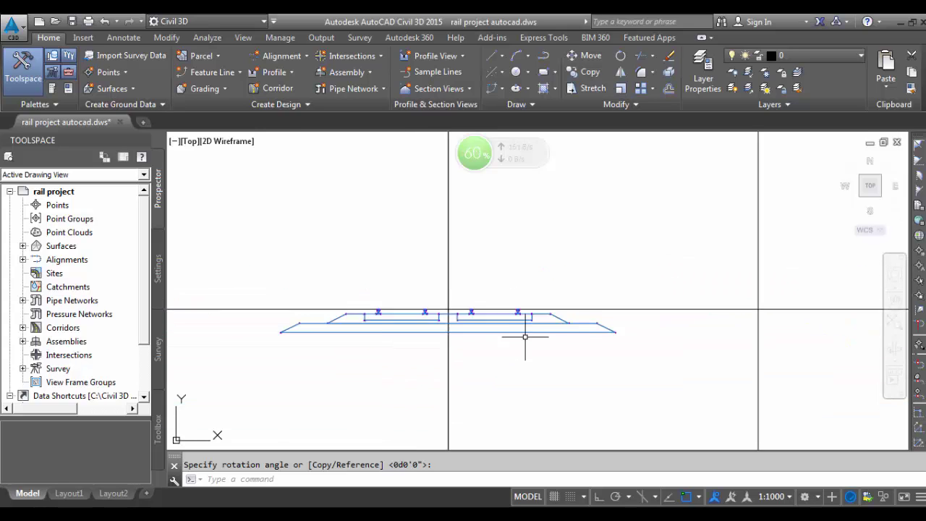
{"action": "scroll", "coordinate": [535, 332], "scroll_direction": "down", "scroll_amount": 5}
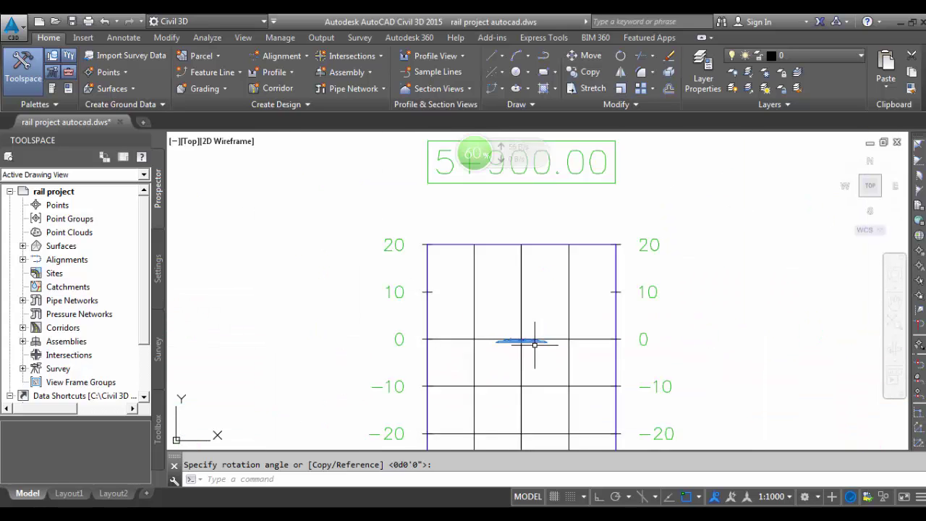
{"action": "scroll", "coordinate": [534, 344], "scroll_direction": "down", "scroll_amount": 2}
{"action": "scroll", "coordinate": [506, 347], "scroll_direction": "up", "scroll_amount": 10}
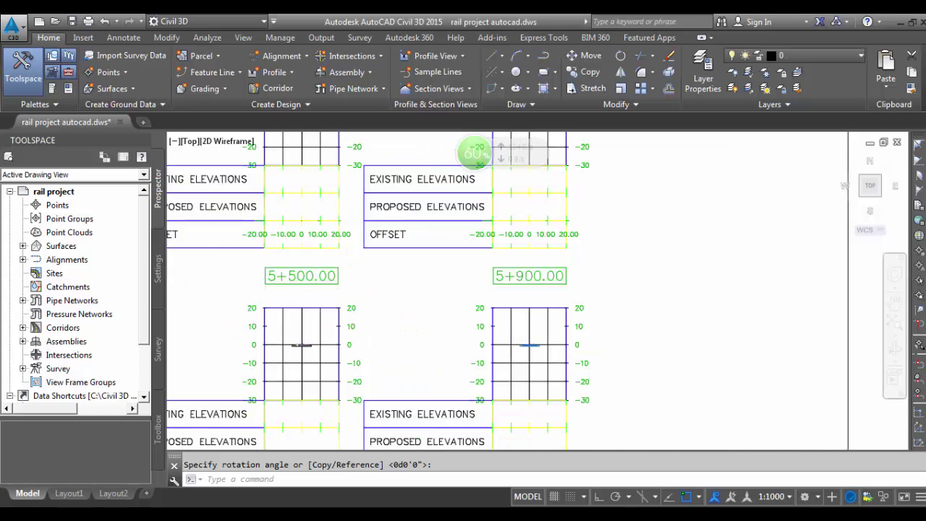
{"action": "scroll", "coordinate": [475, 359], "scroll_direction": "up", "scroll_amount": 2}
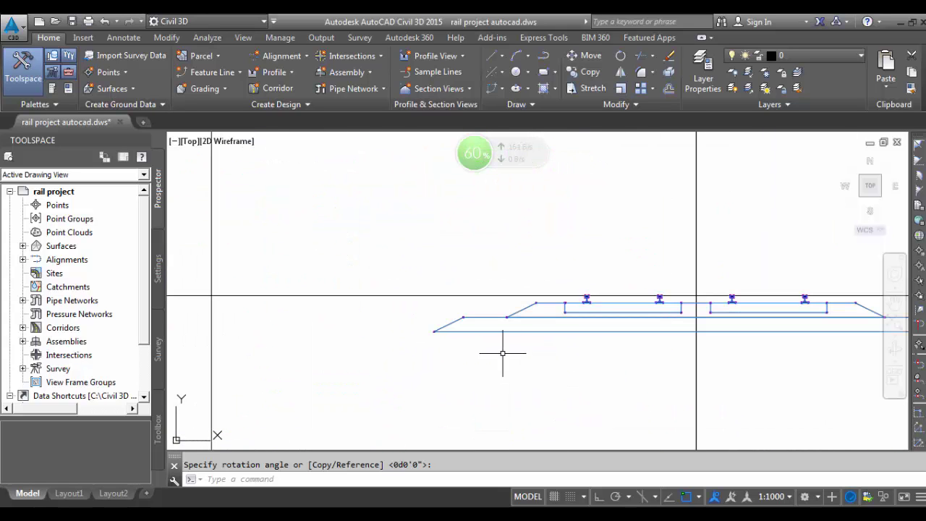
{"action": "scroll", "coordinate": [413, 353], "scroll_direction": "down", "scroll_amount": 2}
{"action": "scroll", "coordinate": [803, 395], "scroll_direction": "up", "scroll_amount": 2}
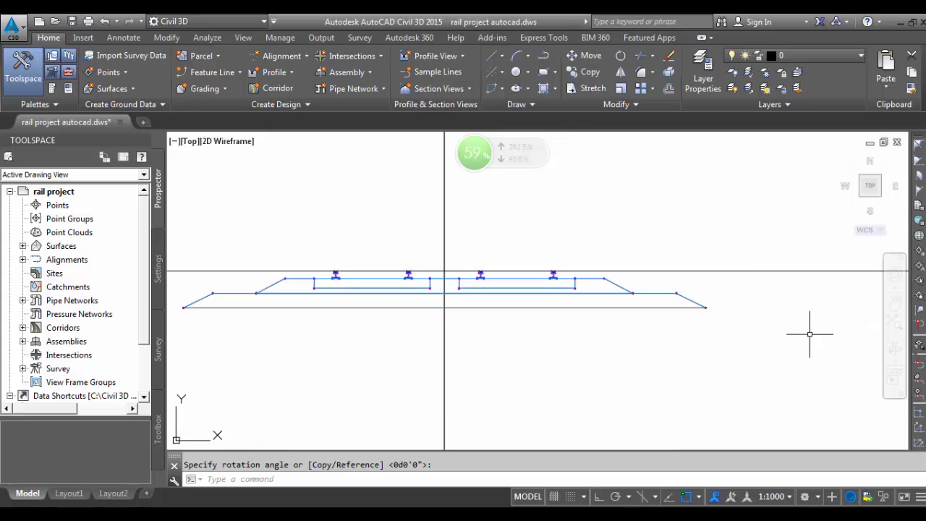
- Select the layer lines, the right-hand track's sleeper outline and its outer rail with crossing windows, leaving out the grid lines
{"action": "left_click", "coordinate": [755, 280]}
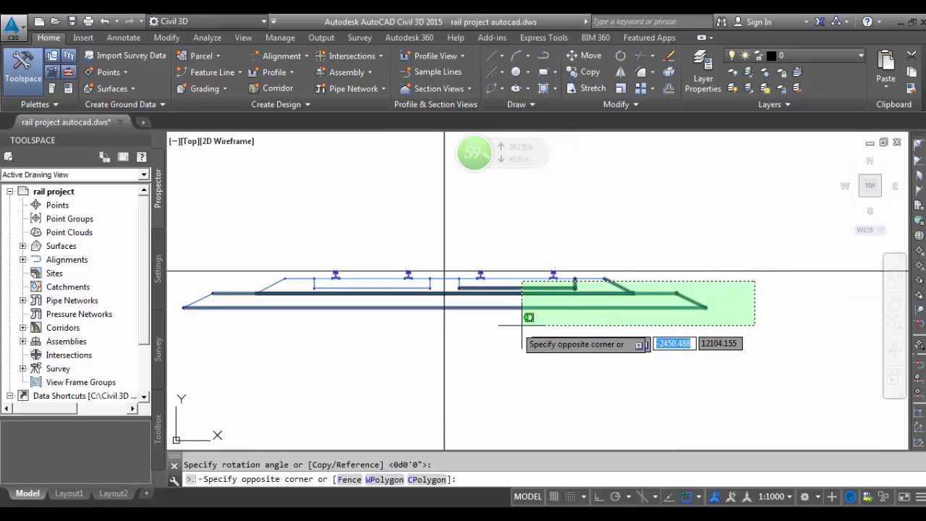
{"action": "left_click", "coordinate": [458, 328]}
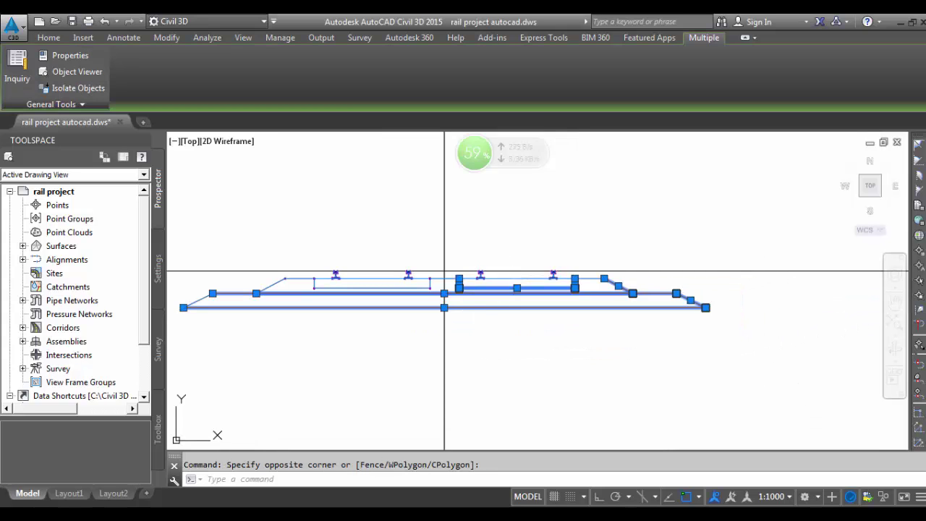
{"action": "scroll", "coordinate": [589, 282], "scroll_direction": "up", "scroll_amount": 4}
{"action": "scroll", "coordinate": [480, 268], "scroll_direction": "up", "scroll_amount": 6}
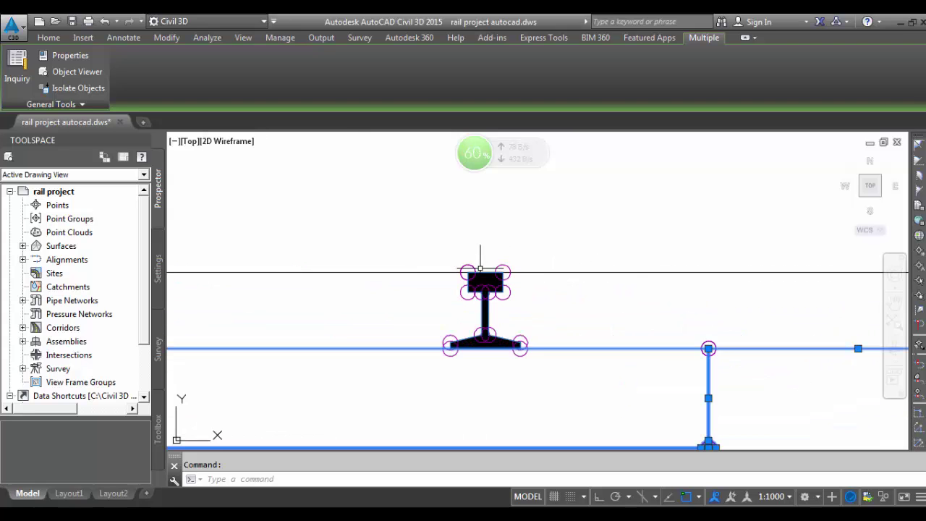
{"action": "left_click", "coordinate": [541, 276]}
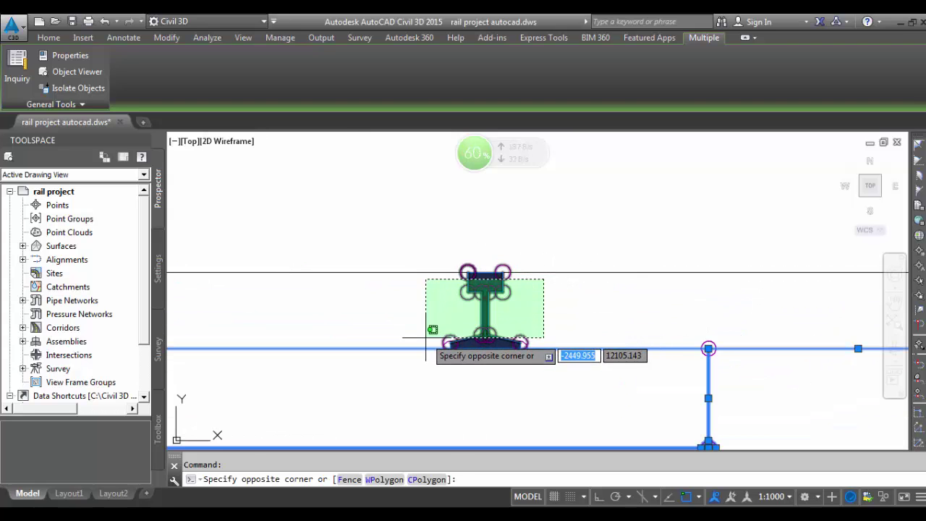
{"action": "left_click", "coordinate": [446, 300]}
- Add the right-hand track's inner rail and the top edge between the two sleepers to the selection
{"action": "scroll", "coordinate": [484, 270], "scroll_direction": "up", "scroll_amount": 8}
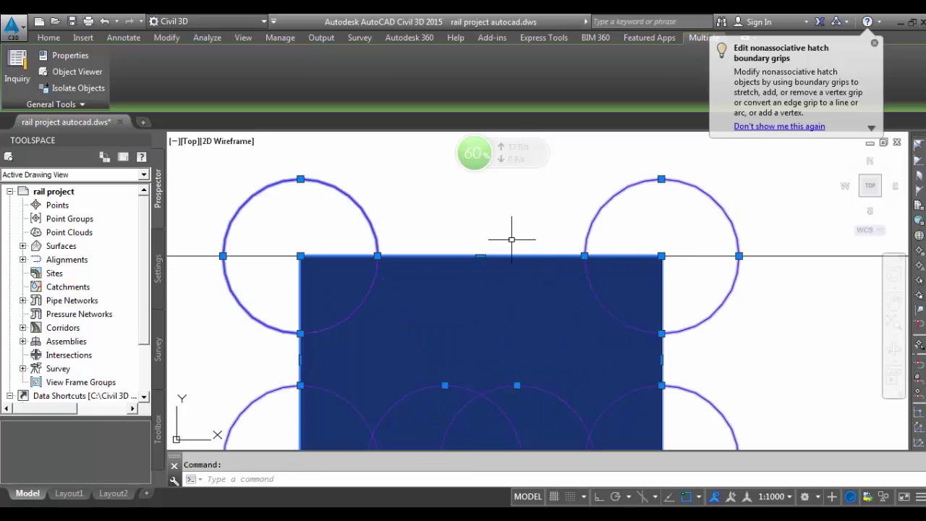
{"action": "scroll", "coordinate": [512, 239], "scroll_direction": "down", "scroll_amount": 10}
{"action": "scroll", "coordinate": [395, 263], "scroll_direction": "up", "scroll_amount": 3}
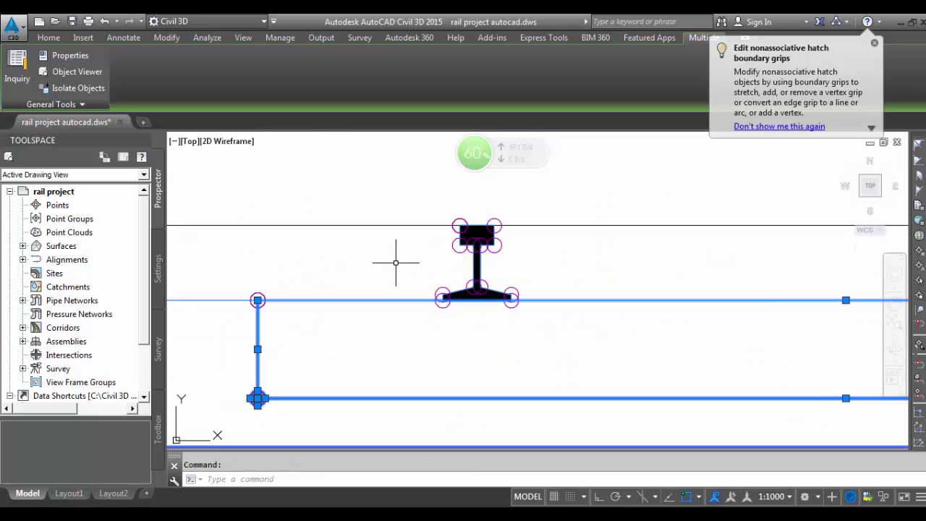
{"action": "left_click", "coordinate": [528, 232]}
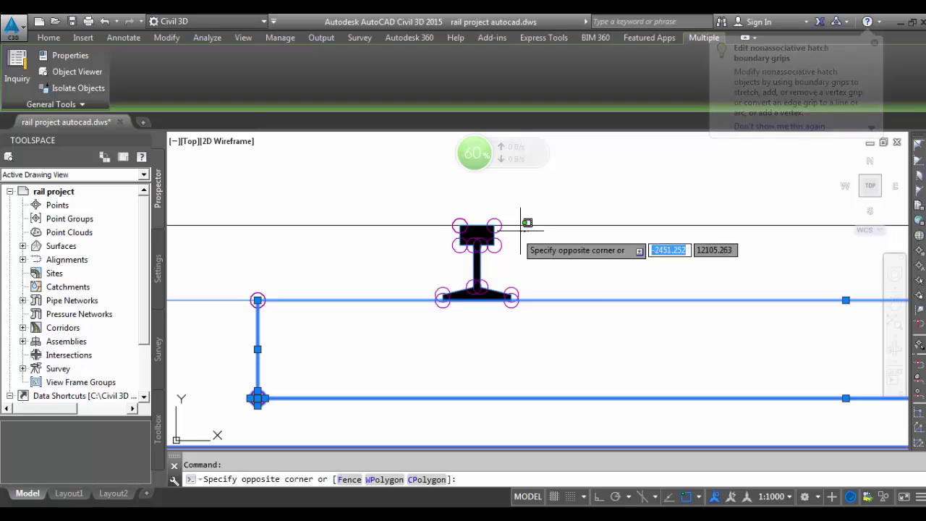
{"action": "left_click", "coordinate": [390, 294]}
{"action": "scroll", "coordinate": [599, 287], "scroll_direction": "down", "scroll_amount": 5}
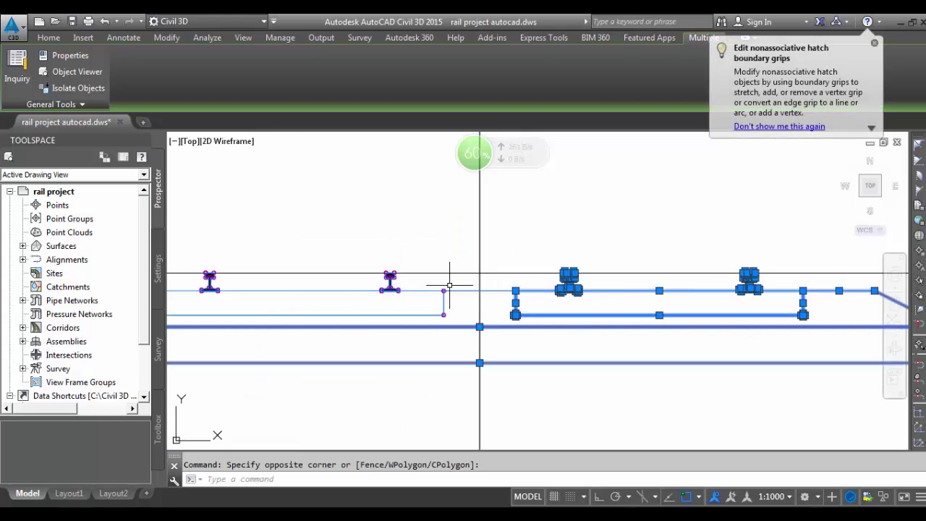
{"action": "left_click", "coordinate": [441, 311]}
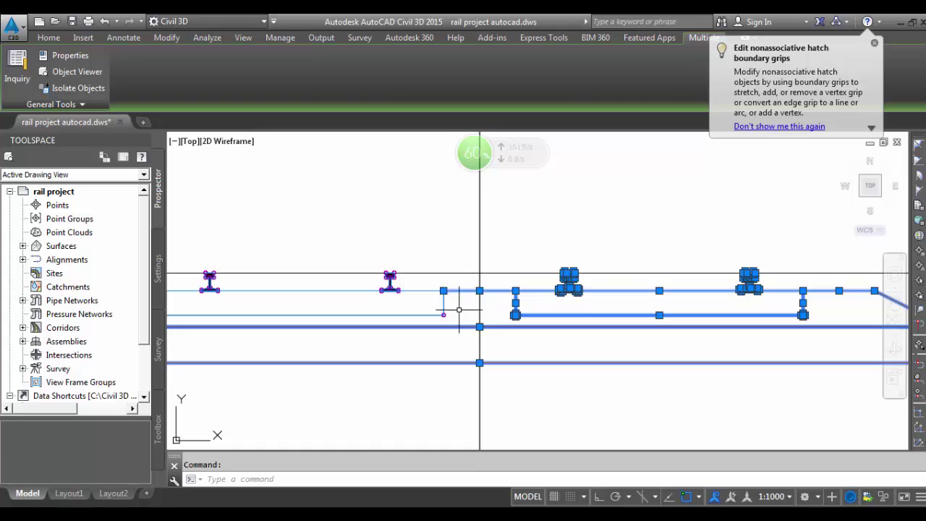
{"action": "scroll", "coordinate": [443, 311], "scroll_direction": "down", "scroll_amount": 5}
{"action": "scroll", "coordinate": [401, 318], "scroll_direction": "up", "scroll_amount": 4}
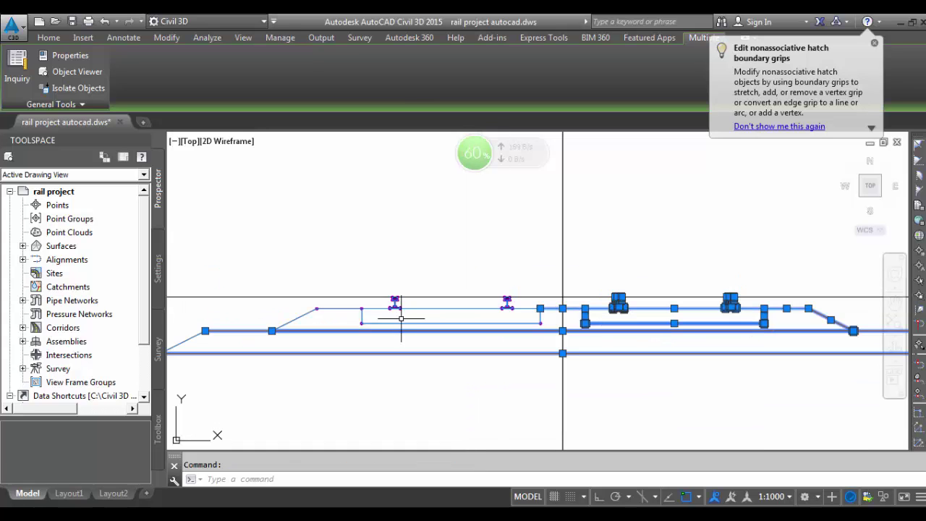
- Add the left-hand track's rails and sleeper outline and the sloped layer edges on that side to the selection
{"action": "left_click", "coordinate": [548, 300]}
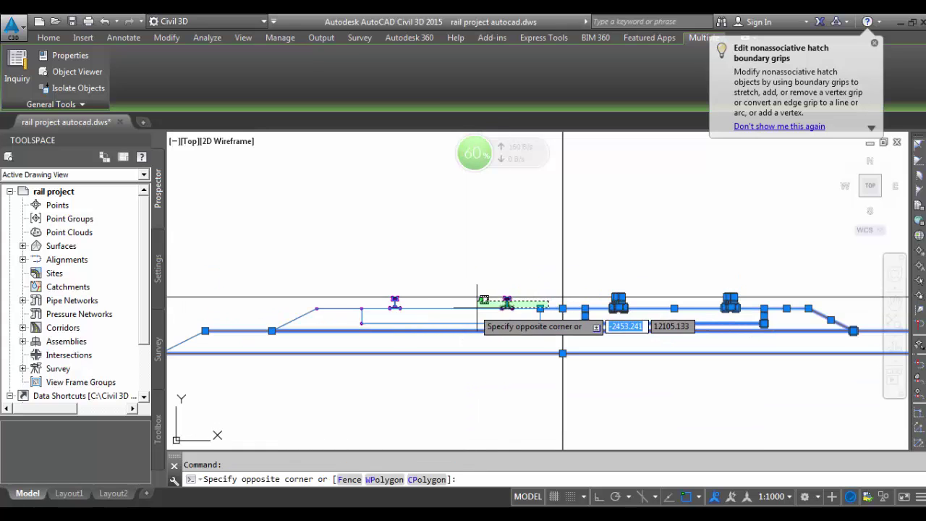
{"action": "left_click", "coordinate": [281, 346]}
{"action": "scroll", "coordinate": [377, 293], "scroll_direction": "down", "scroll_amount": 2}
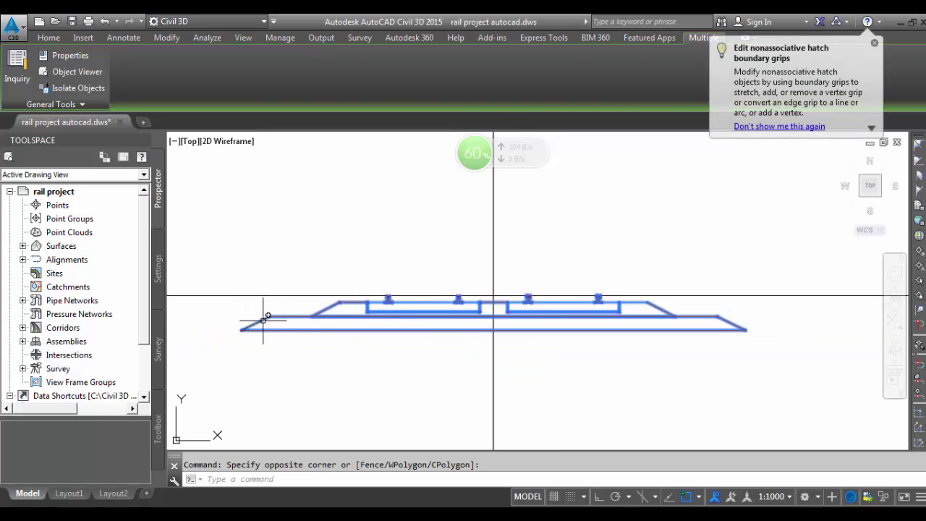
{"action": "left_click", "coordinate": [263, 320]}
{"action": "left_click", "coordinate": [48, 38]}
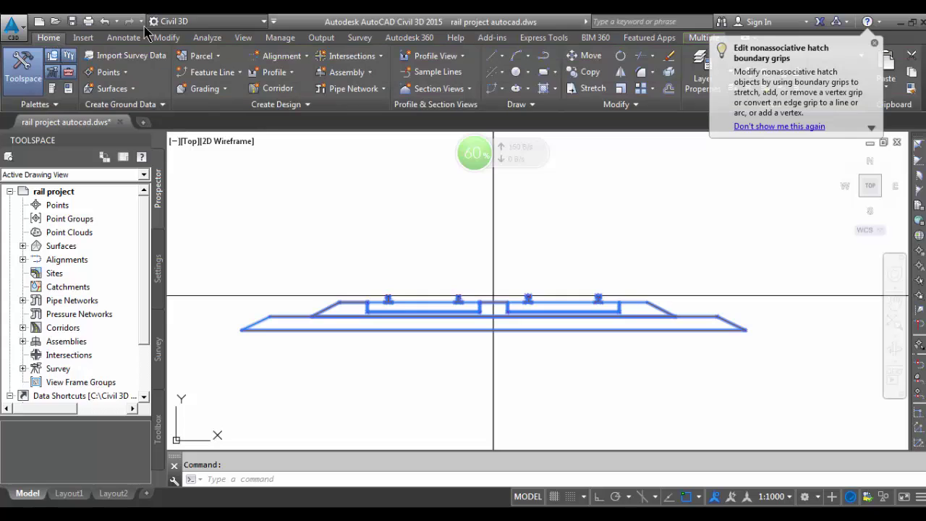
{"action": "left_click", "coordinate": [620, 57]}
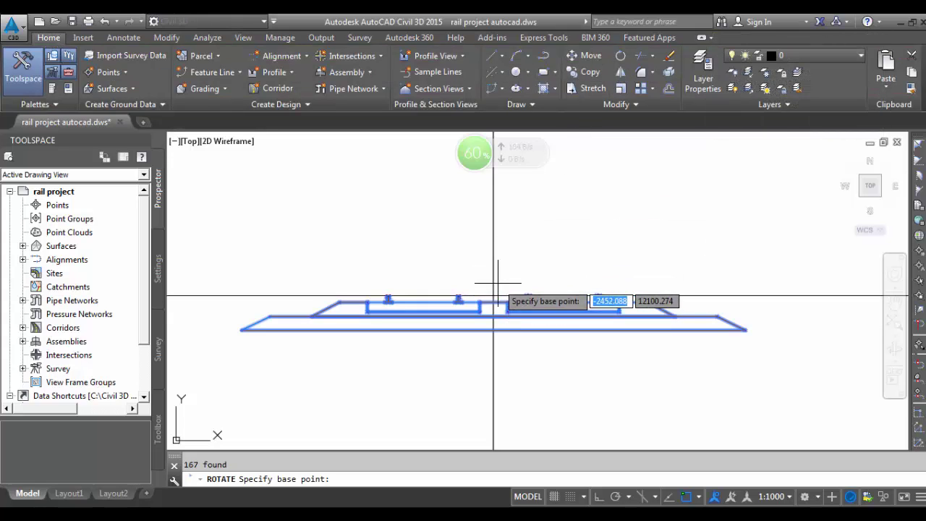
{"action": "key", "text": "Escape"}
- Reselect the left-hand track's rails, sleeper and ballast slope, and include the lower layer's left sloped edge
{"action": "scroll", "coordinate": [500, 318], "scroll_direction": "up", "scroll_amount": 2}
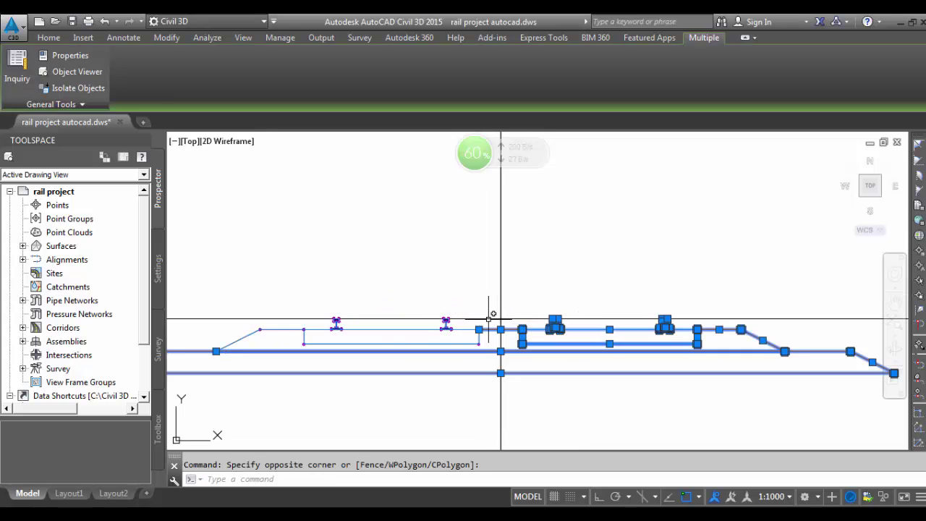
{"action": "left_click", "coordinate": [217, 394]}
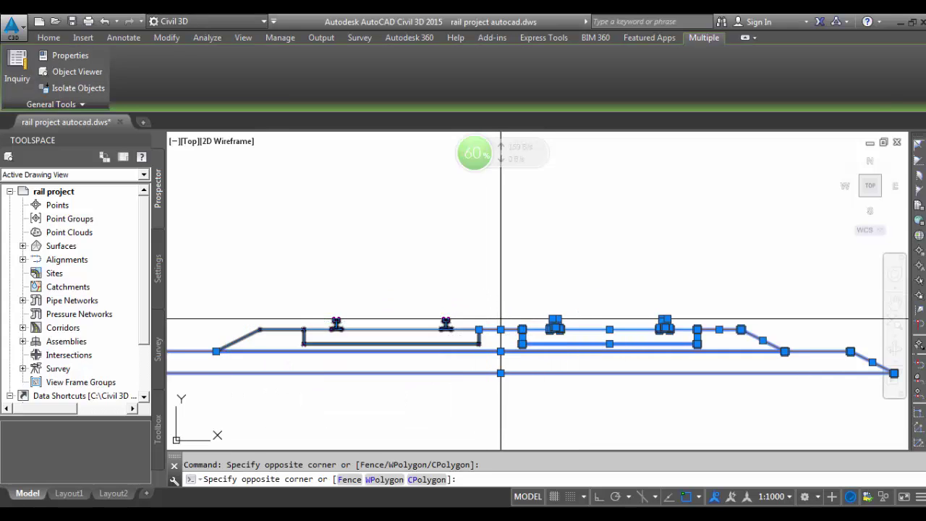
{"action": "scroll", "coordinate": [335, 320], "scroll_direction": "up", "scroll_amount": 5}
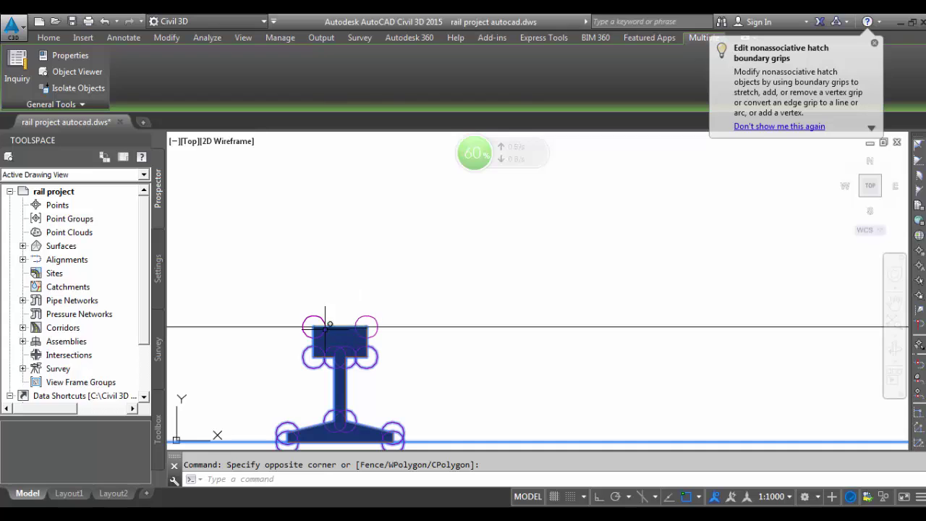
{"action": "scroll", "coordinate": [242, 311], "scroll_direction": "down", "scroll_amount": 3}
{"action": "scroll", "coordinate": [344, 312], "scroll_direction": "down", "scroll_amount": 5}
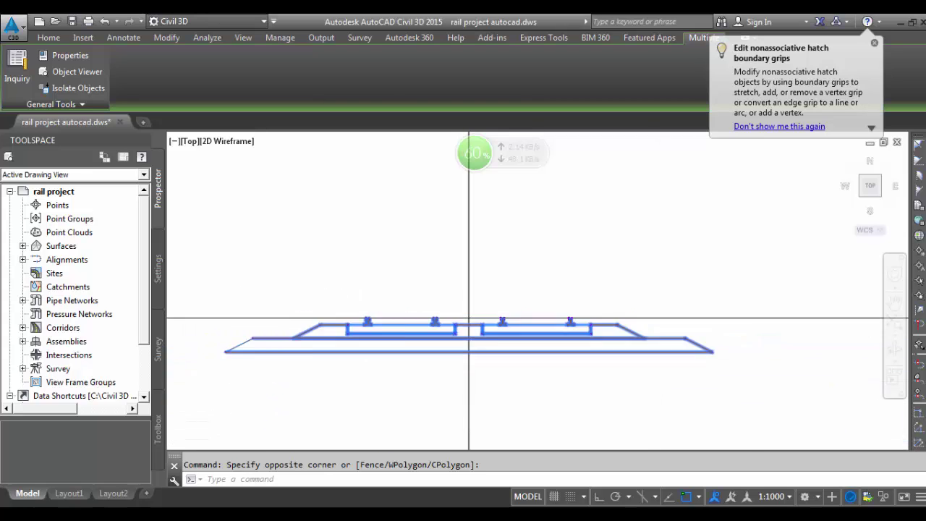
{"action": "scroll", "coordinate": [329, 323], "scroll_direction": "up", "scroll_amount": 5}
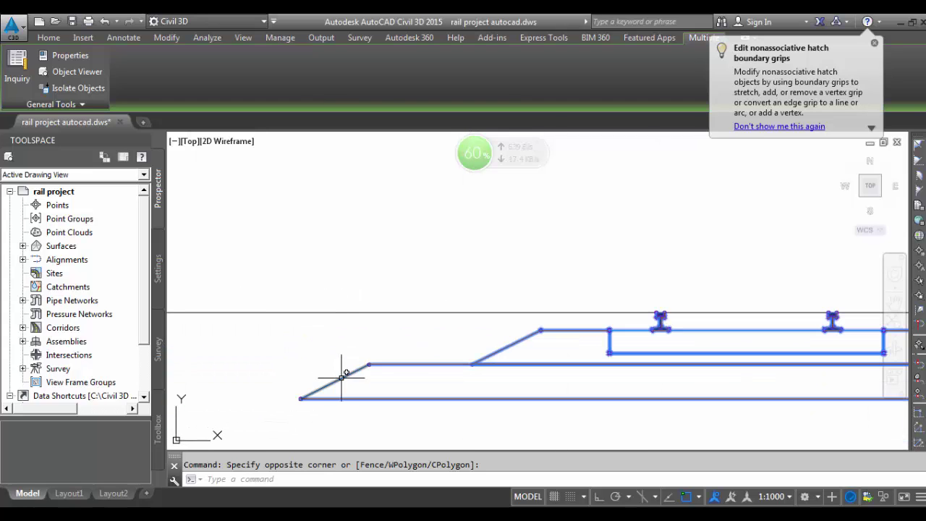
{"action": "key", "text": "Escape"}
{"action": "middle_click_drag", "start_coordinate": [296, 330], "coordinate": [353, 312]}
{"action": "scroll", "coordinate": [290, 334], "scroll_direction": "down", "scroll_amount": 3}
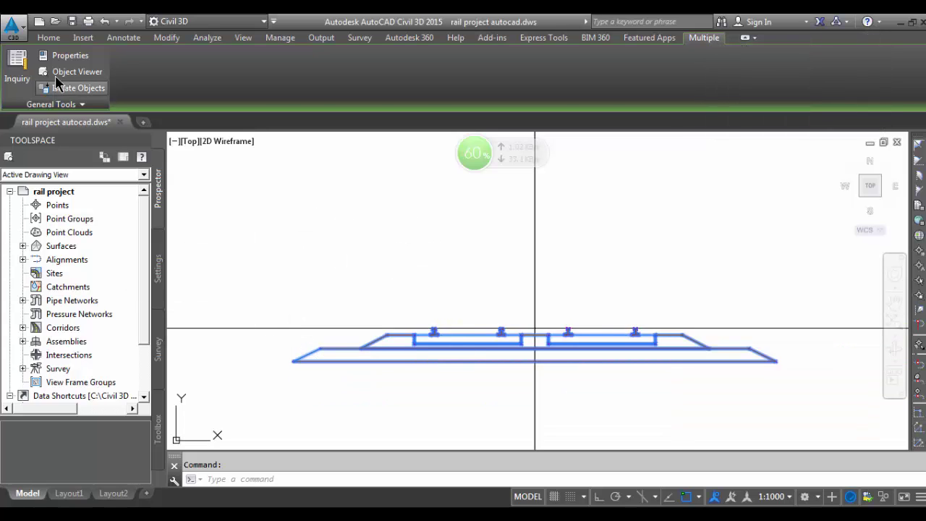
- Rotate the selected cross-section linework by 1 degree about the top point of its centreline
{"action": "left_click", "coordinate": [51, 40]}
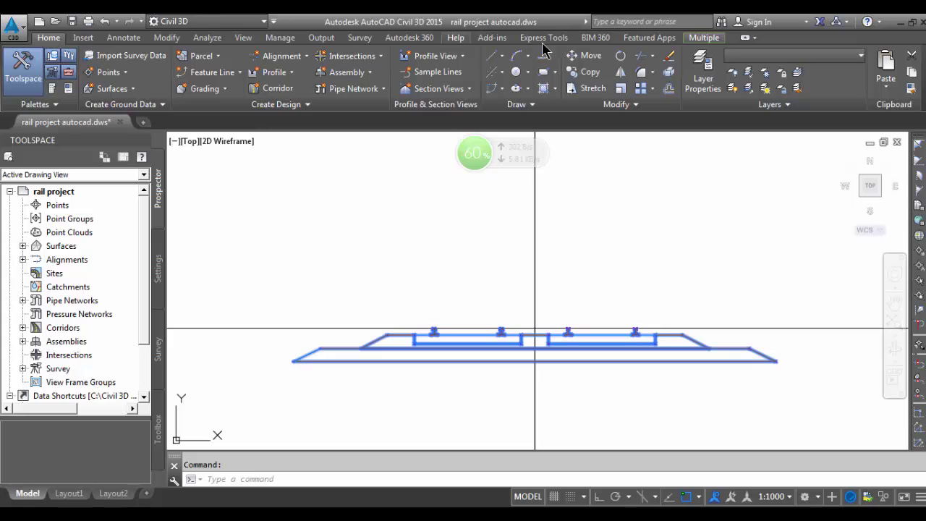
{"action": "left_click", "coordinate": [624, 58]}
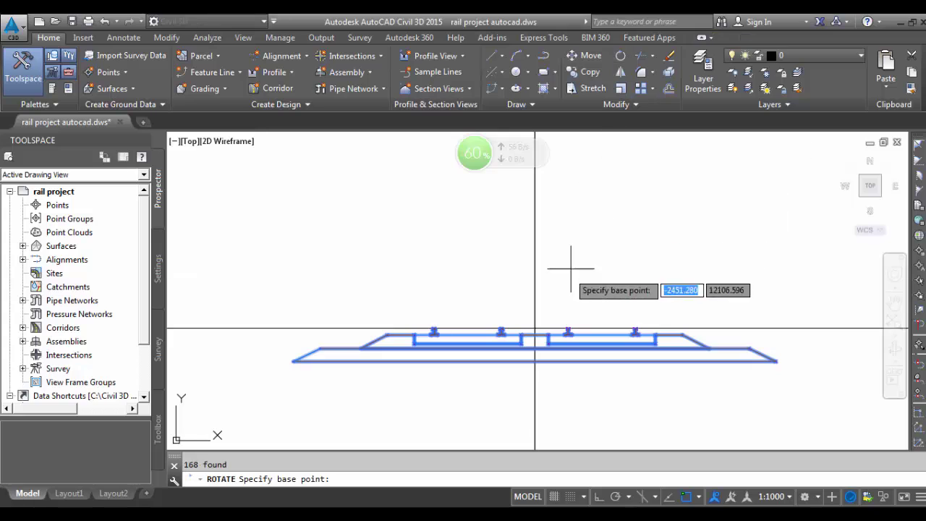
{"action": "left_click", "coordinate": [535, 332]}
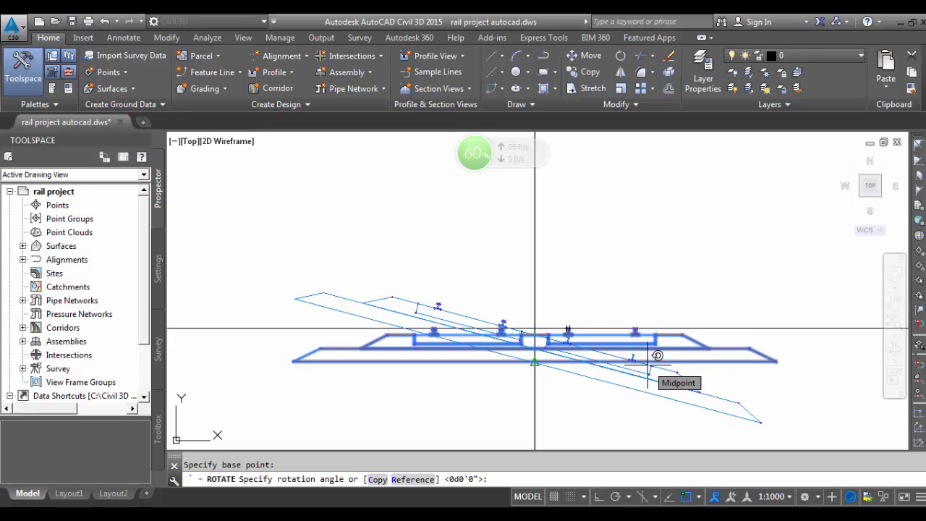
{"action": "type", "text": "1"}
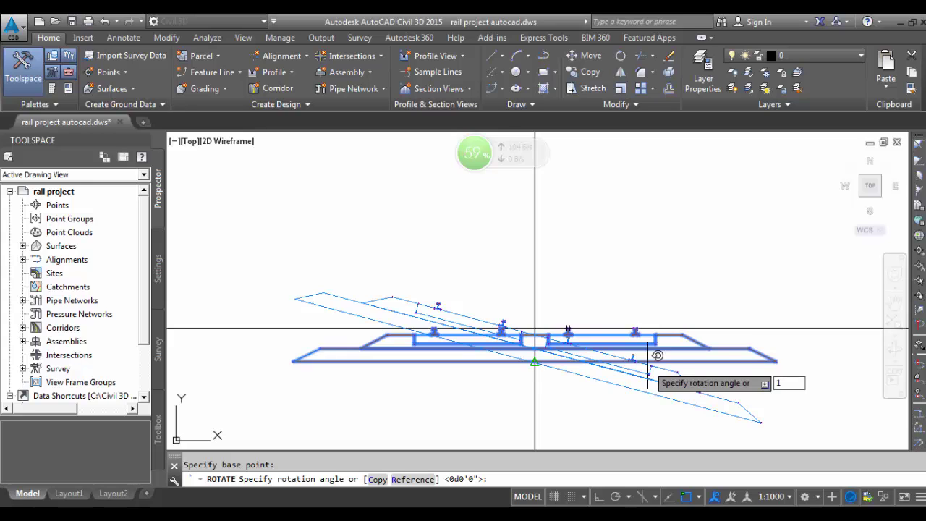
{"action": "key", "text": "Return"}
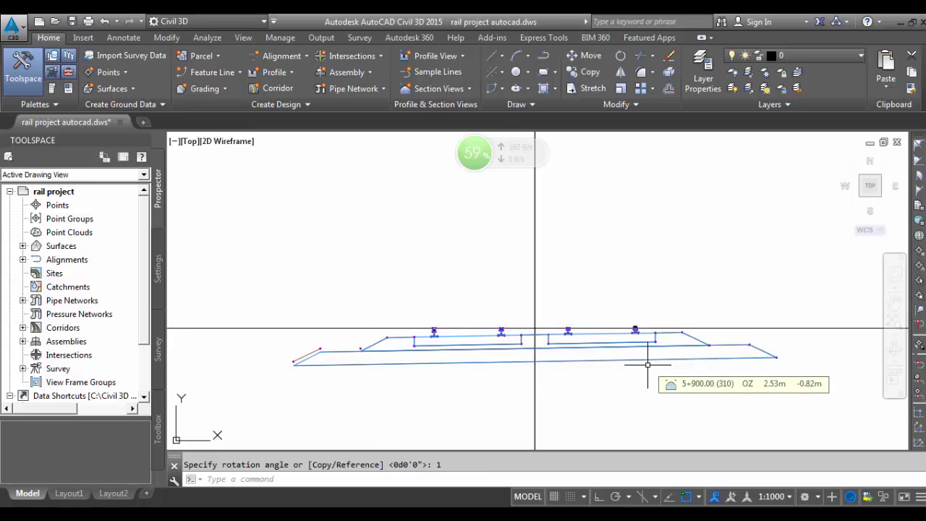
{"action": "key", "text": "Escape"}
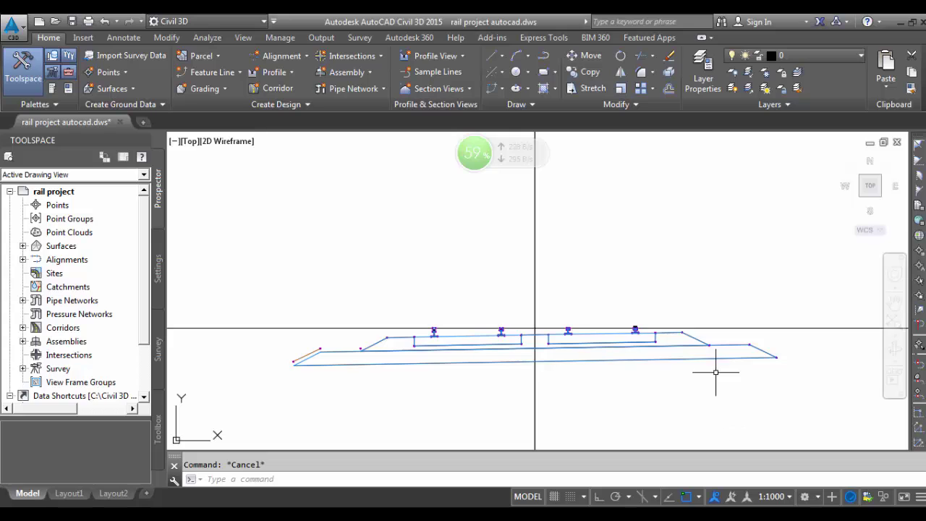
- Erase the two stray marker circles above the head of the left-hand track's outer rail
{"action": "scroll", "coordinate": [304, 353], "scroll_direction": "up", "scroll_amount": 4}
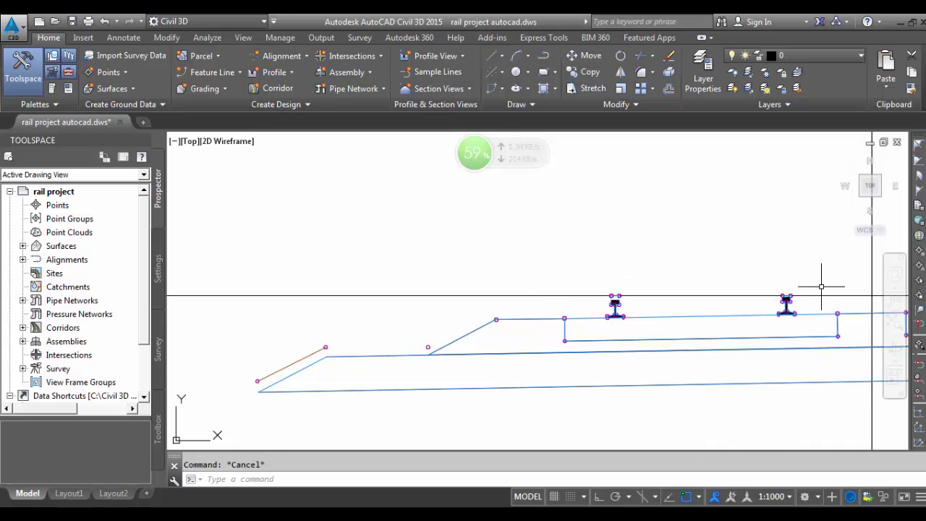
{"action": "scroll", "coordinate": [821, 286], "scroll_direction": "up", "scroll_amount": 2}
{"action": "scroll", "coordinate": [494, 296], "scroll_direction": "up", "scroll_amount": 3}
{"action": "left_click", "coordinate": [483, 286]}
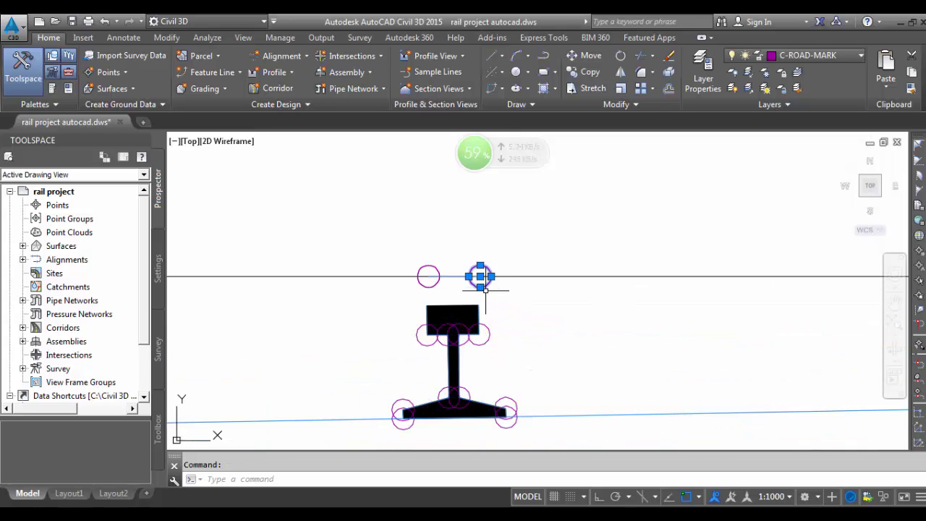
{"action": "key", "text": "Delete"}
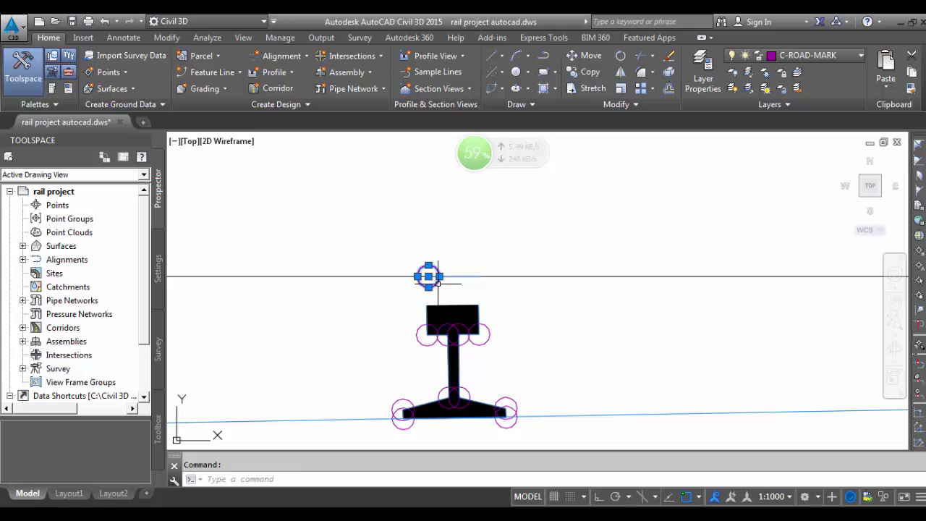
{"action": "left_click", "coordinate": [429, 275]}
{"action": "key", "text": "Delete"}
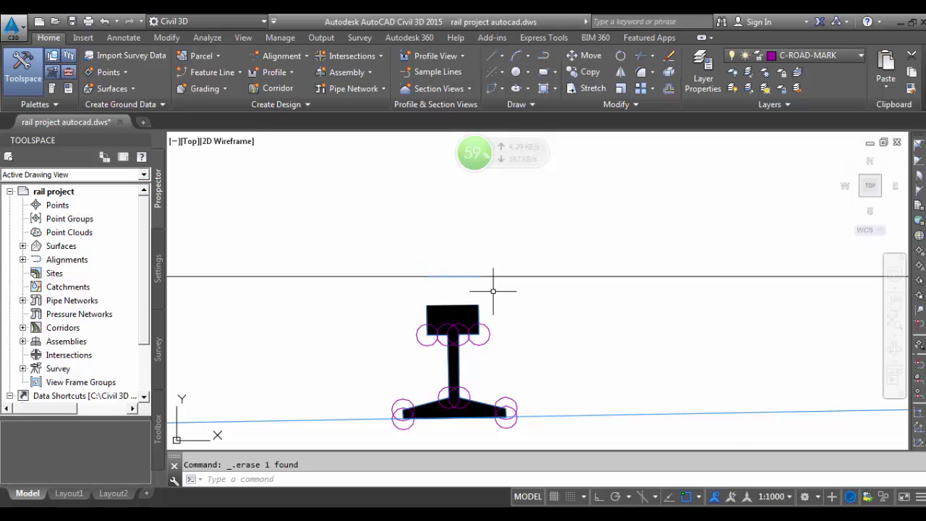
- Erase the stray marker circle near the ballast's left toe and the unrotated slope line with its end circles beside the lower layer
{"action": "scroll", "coordinate": [488, 285], "scroll_direction": "down", "scroll_amount": 3}
{"action": "left_click", "coordinate": [297, 336]}
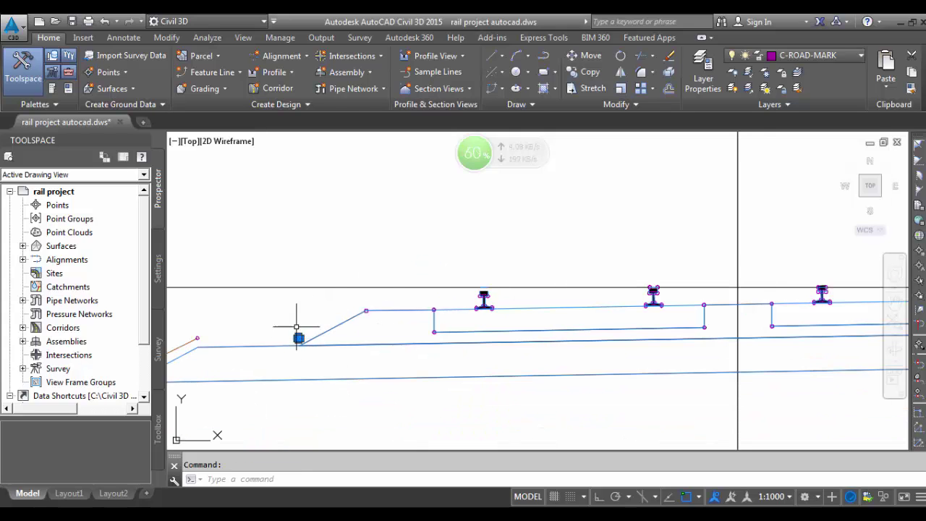
{"action": "key", "text": "Delete"}
{"action": "scroll", "coordinate": [297, 304], "scroll_direction": "down", "scroll_amount": 3}
{"action": "scroll", "coordinate": [272, 314], "scroll_direction": "up", "scroll_amount": 3}
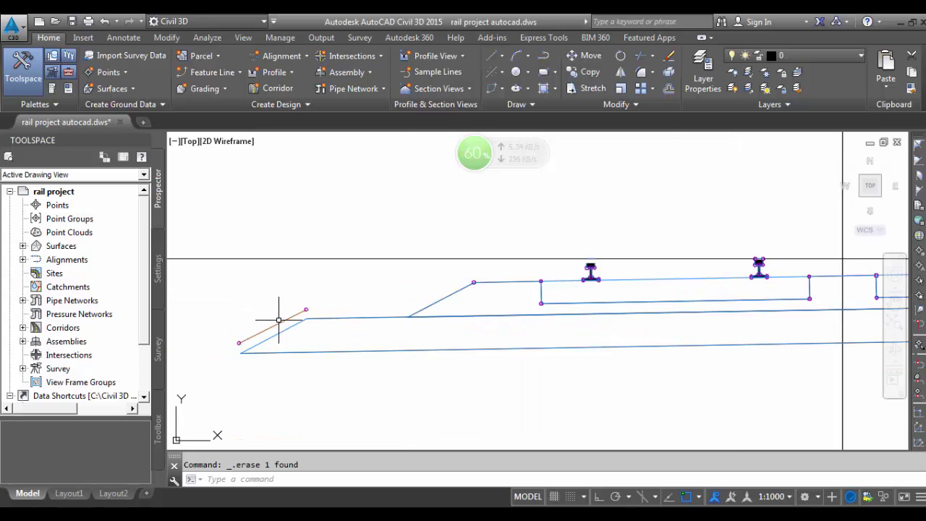
{"action": "left_click", "coordinate": [279, 320]}
{"action": "left_click", "coordinate": [308, 308]}
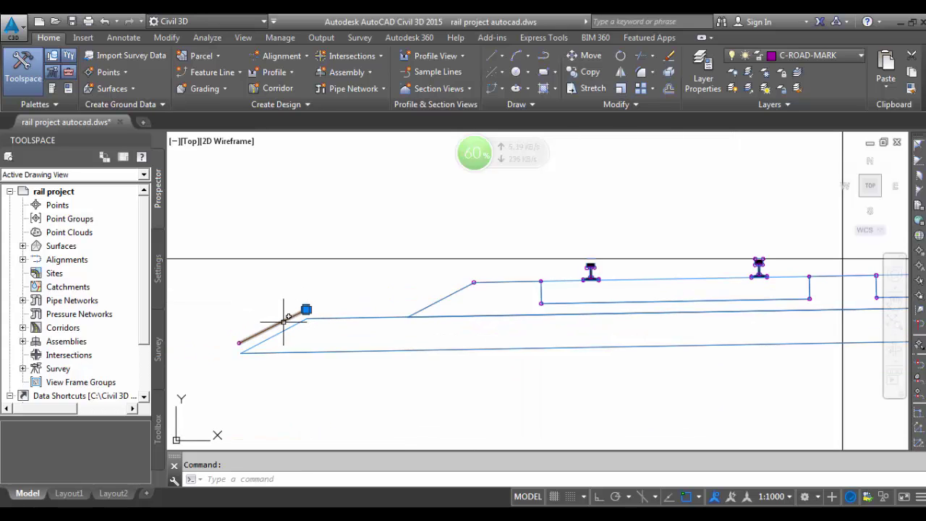
{"action": "key", "text": "Delete"}
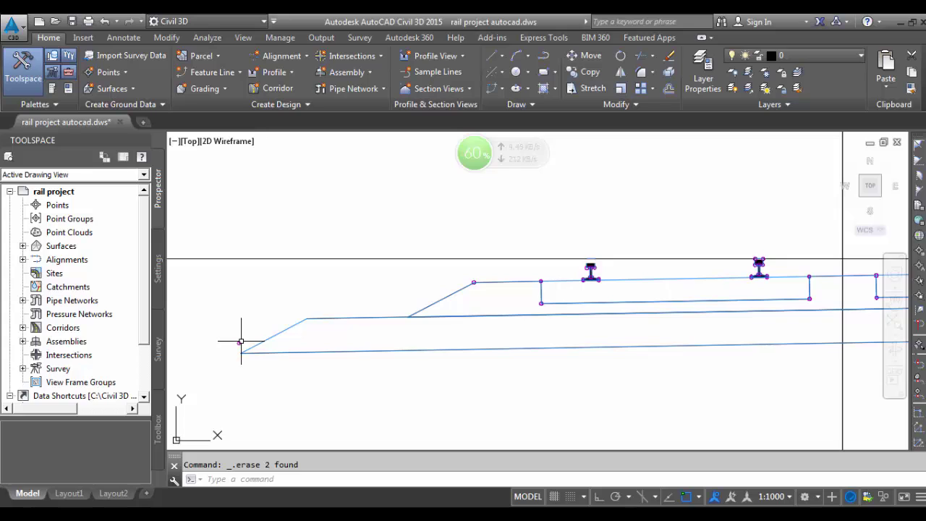
{"action": "key", "text": "Delete"}
- Select the lower layer's top and bottom lines and both of its sloped edges
{"action": "scroll", "coordinate": [233, 286], "scroll_direction": "down", "scroll_amount": 3}
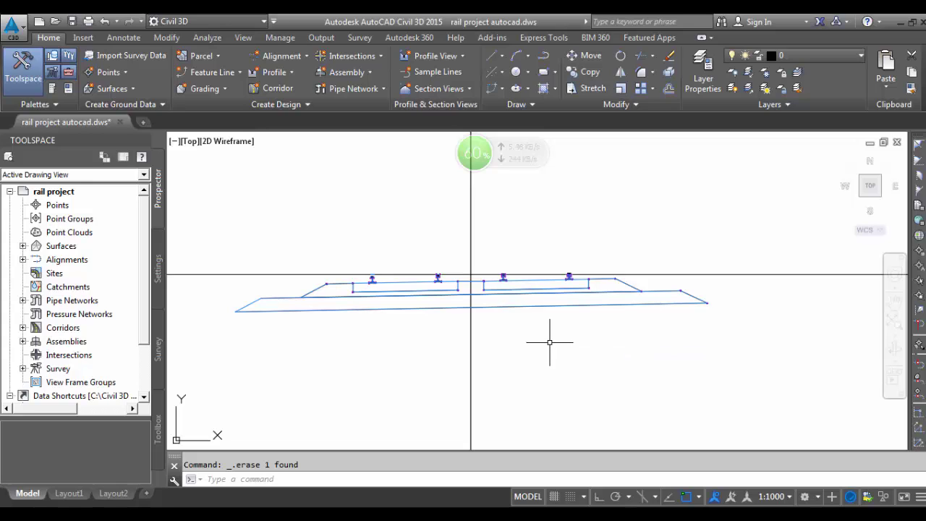
{"action": "left_click", "coordinate": [657, 290]}
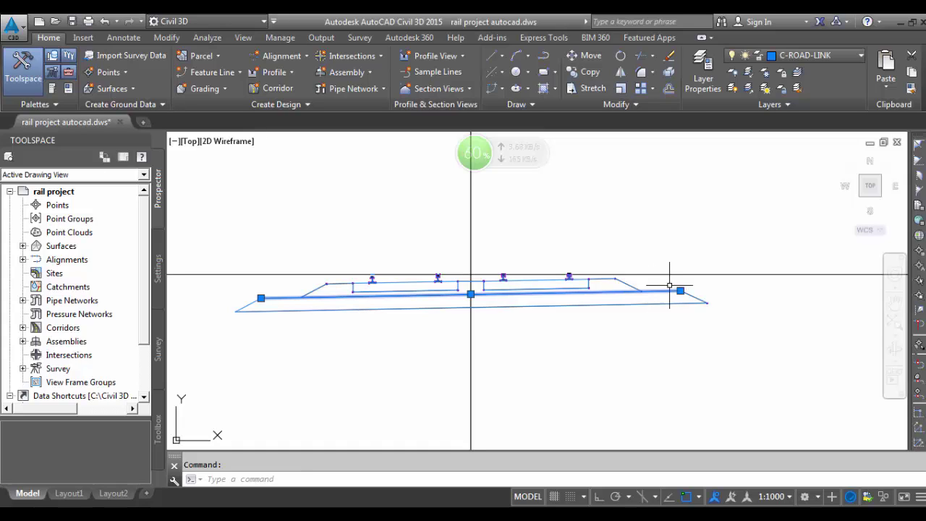
{"action": "left_click", "coordinate": [711, 284]}
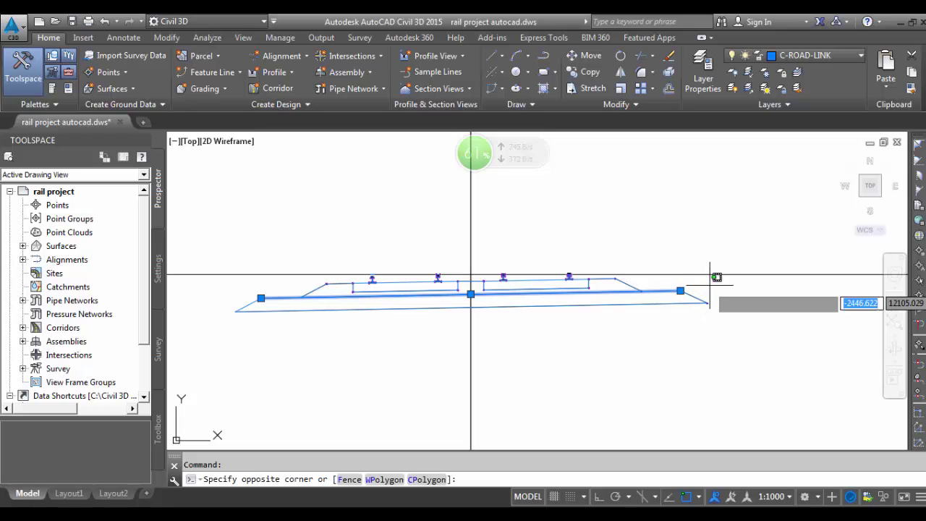
{"action": "left_click", "coordinate": [670, 330]}
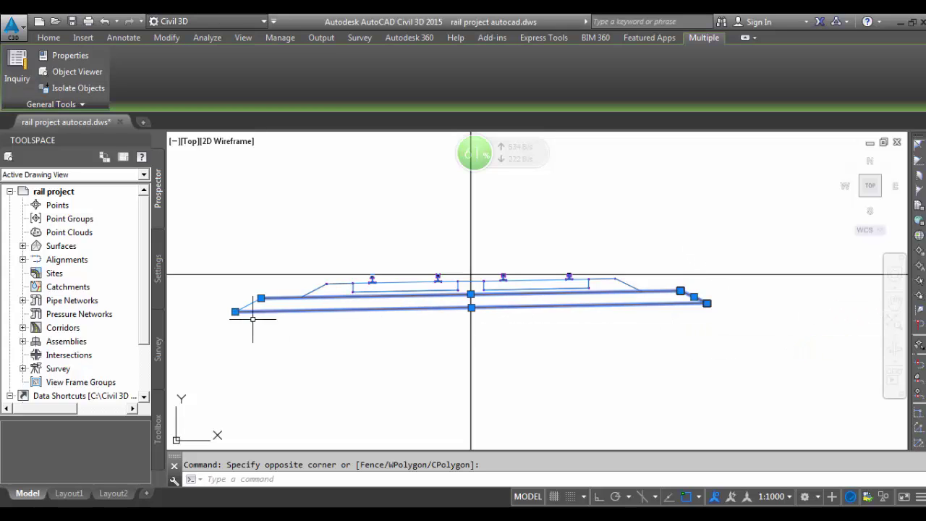
{"action": "scroll", "coordinate": [253, 319], "scroll_direction": "up", "scroll_amount": 4}
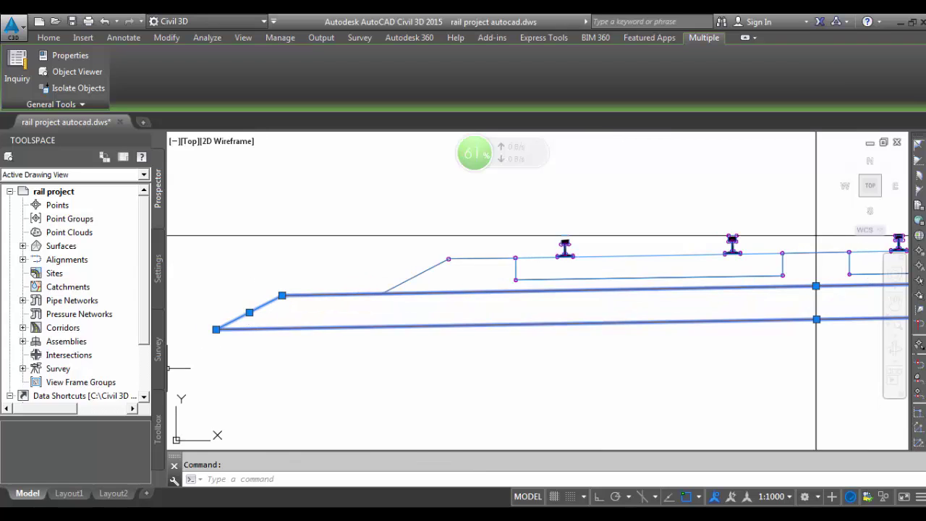
{"action": "scroll", "coordinate": [177, 373], "scroll_direction": "down", "scroll_amount": 2}
{"action": "scroll", "coordinate": [376, 374], "scroll_direction": "down", "scroll_amount": 2}
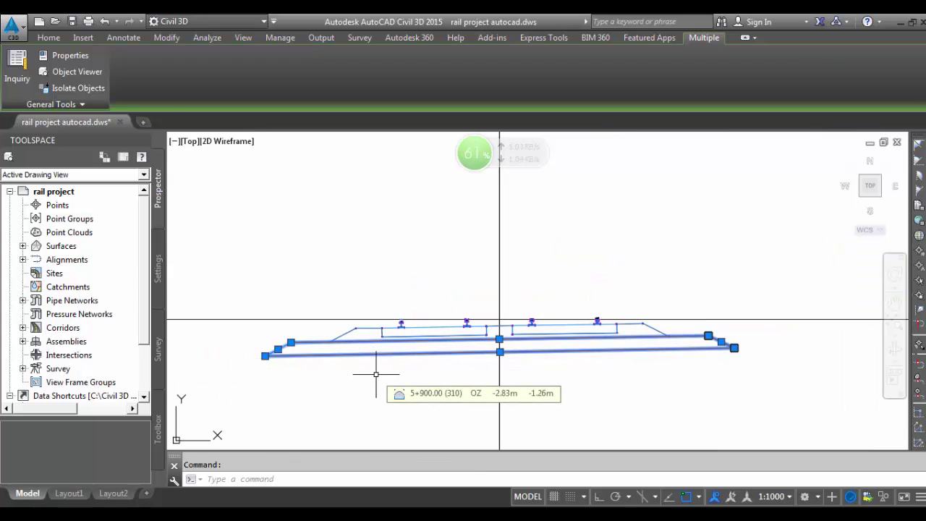
- Rotate the selected lower layer by -1 degree about its bottom-left corner, closing the browser crash message
{"action": "left_click", "coordinate": [49, 37]}
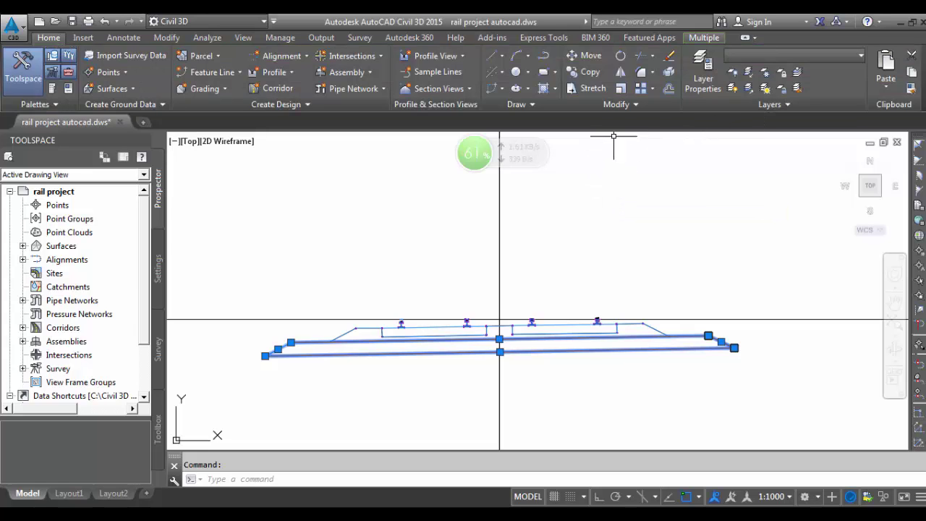
{"action": "left_click", "coordinate": [620, 56]}
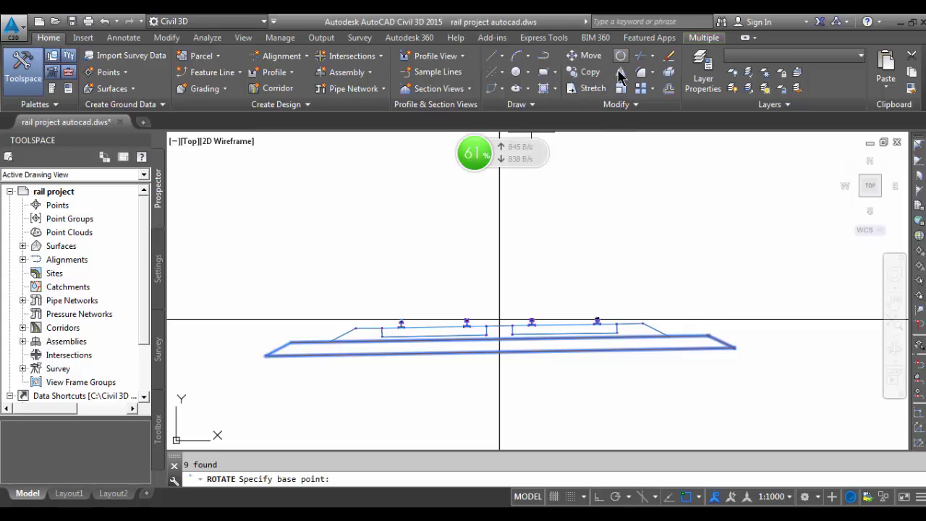
{"action": "left_click", "coordinate": [265, 356]}
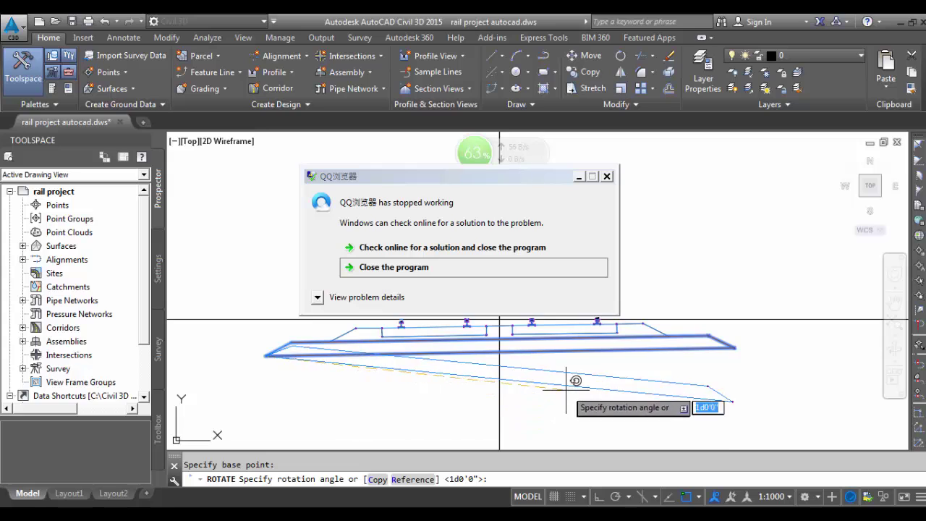
{"action": "left_click", "coordinate": [531, 268]}
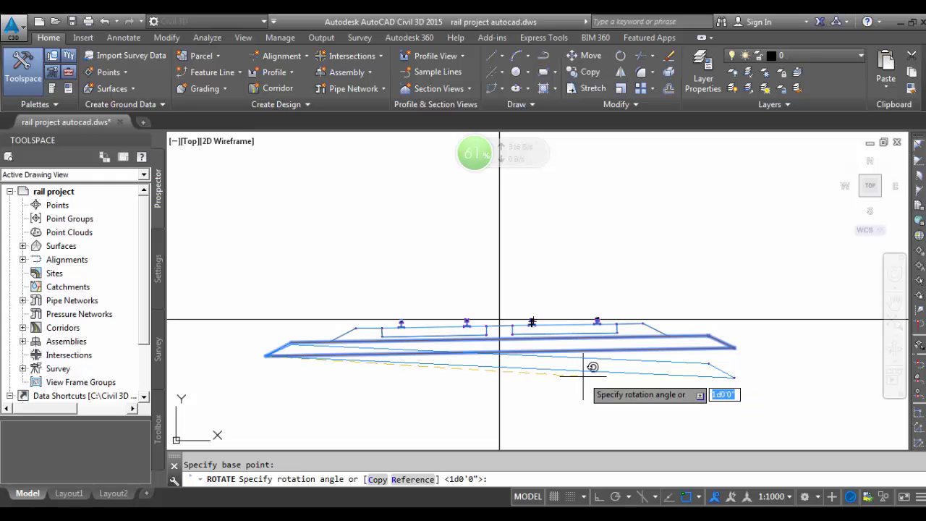
{"action": "type", "text": "-"}
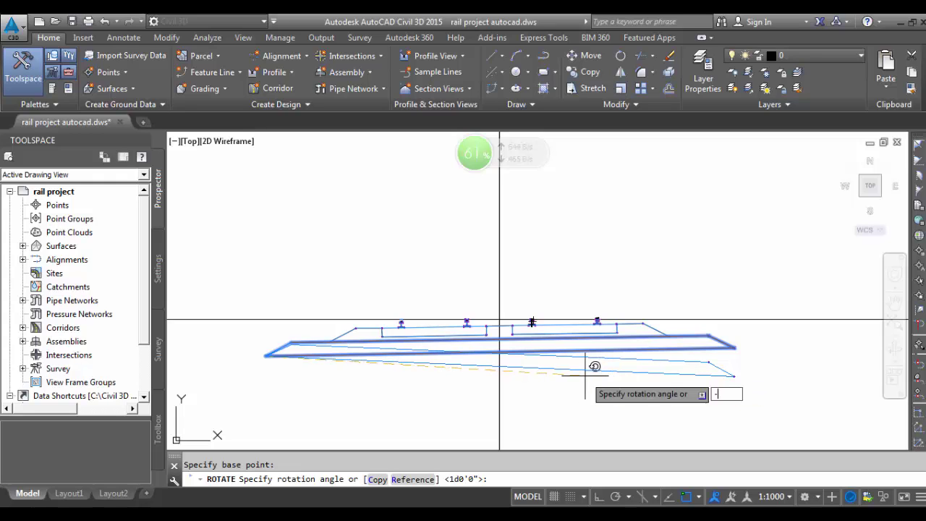
{"action": "type", "text": "1"}
{"action": "key", "text": "Return"}
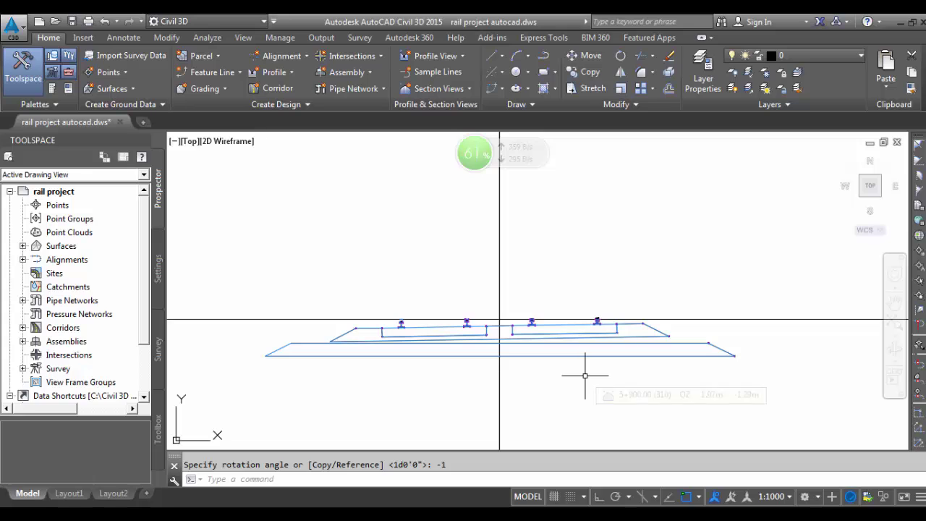
- Close the RunDLL error message and erase the two overlapping bottom lines of the upper ballast layer
{"action": "scroll", "coordinate": [291, 349], "scroll_direction": "up", "scroll_amount": 4}
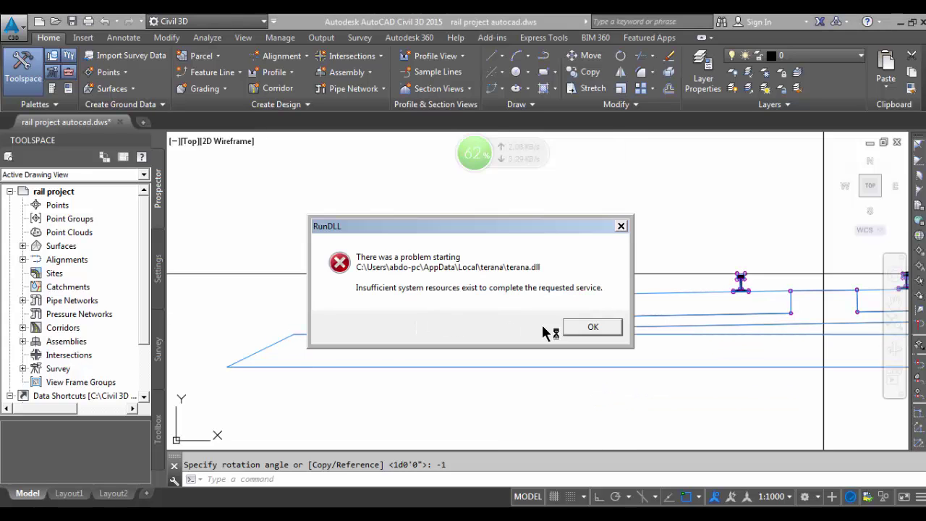
{"action": "left_click", "coordinate": [583, 326]}
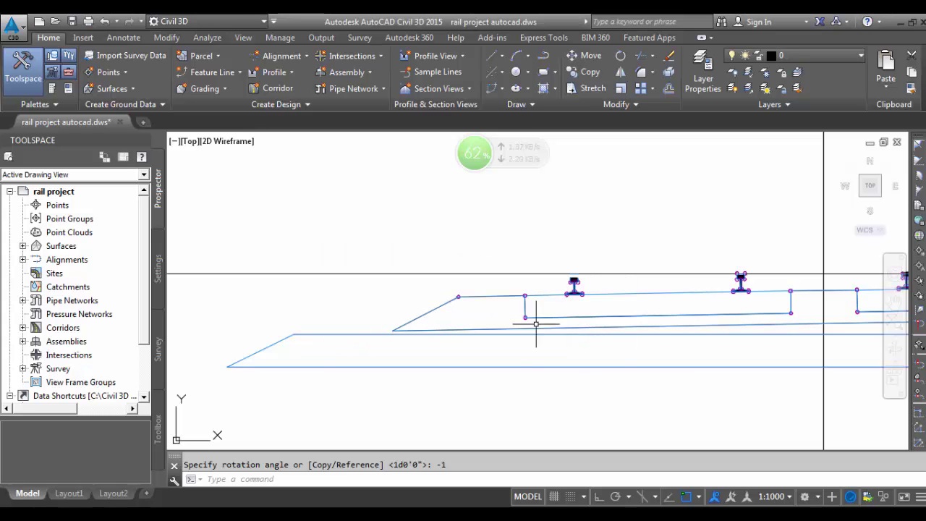
{"action": "key", "text": "Return"}
{"action": "left_click", "coordinate": [520, 327]}
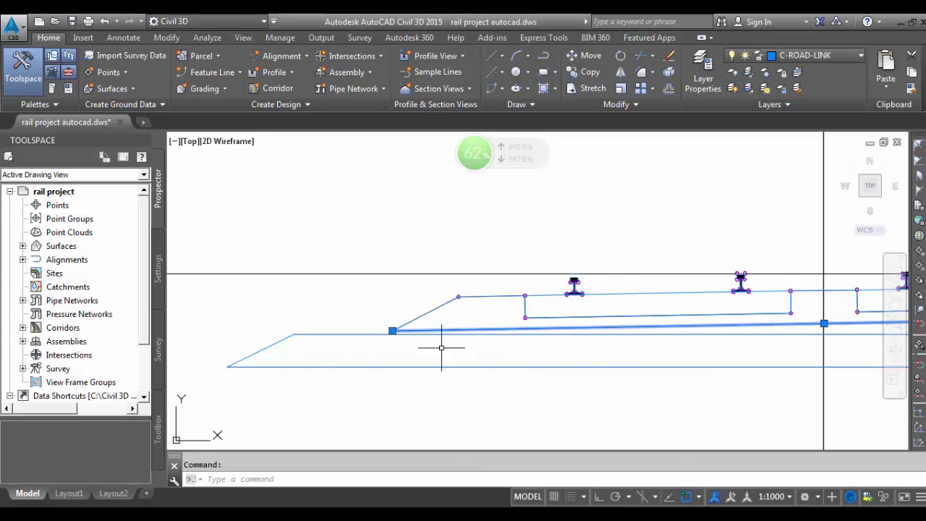
{"action": "scroll", "coordinate": [367, 350], "scroll_direction": "down", "scroll_amount": 3}
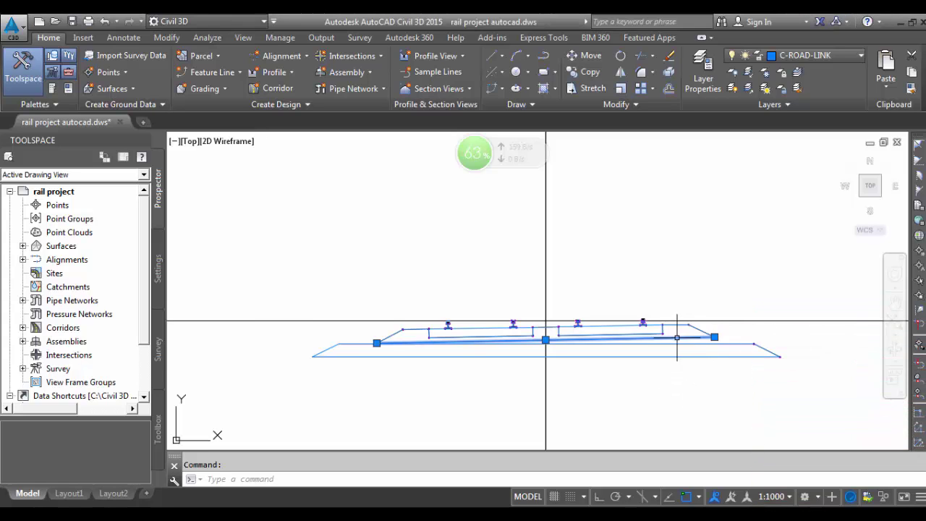
{"action": "scroll", "coordinate": [678, 337], "scroll_direction": "up", "scroll_amount": 2}
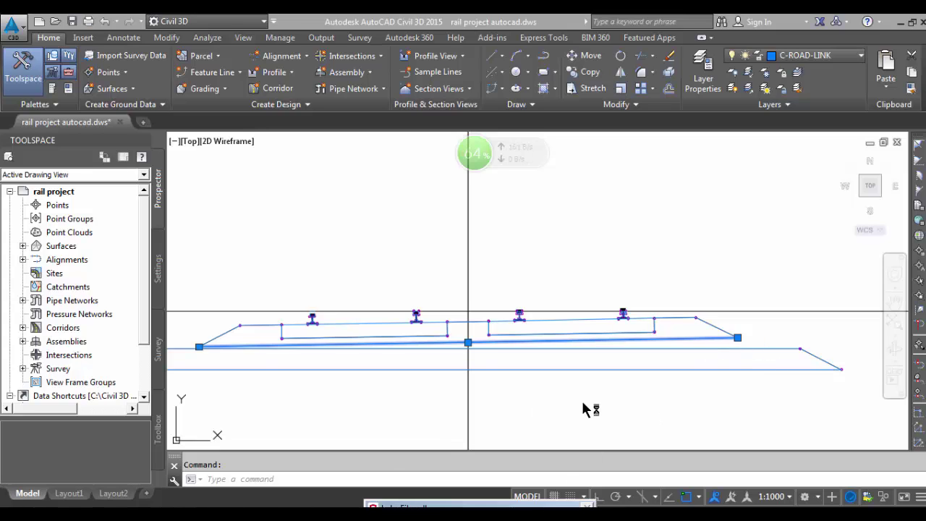
{"action": "key", "text": "Delete"}
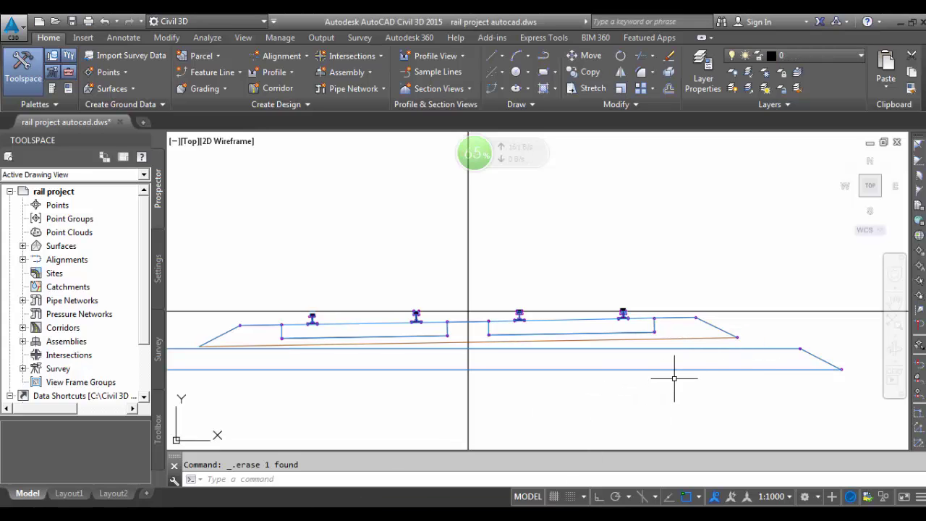
{"action": "left_click", "coordinate": [686, 337]}
{"action": "key", "text": "Delete"}
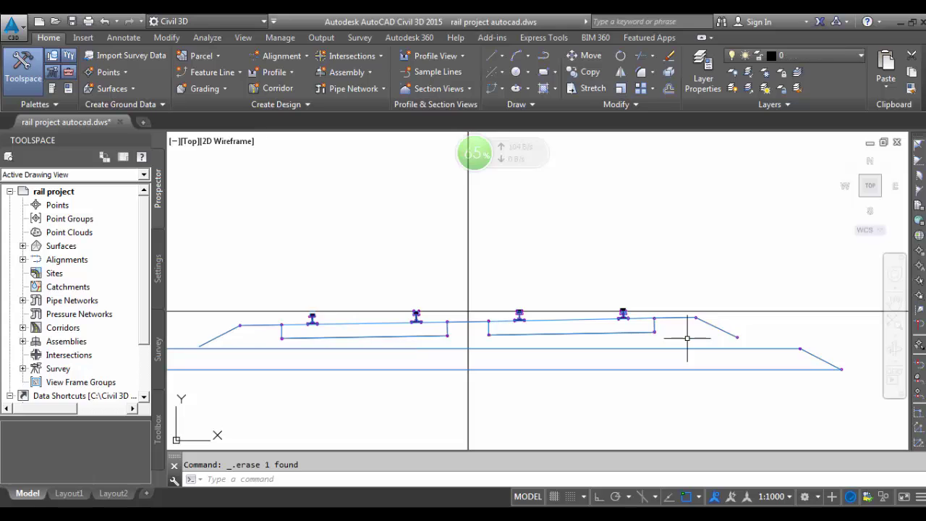
{"action": "scroll", "coordinate": [748, 336], "scroll_direction": "up", "scroll_amount": 4}
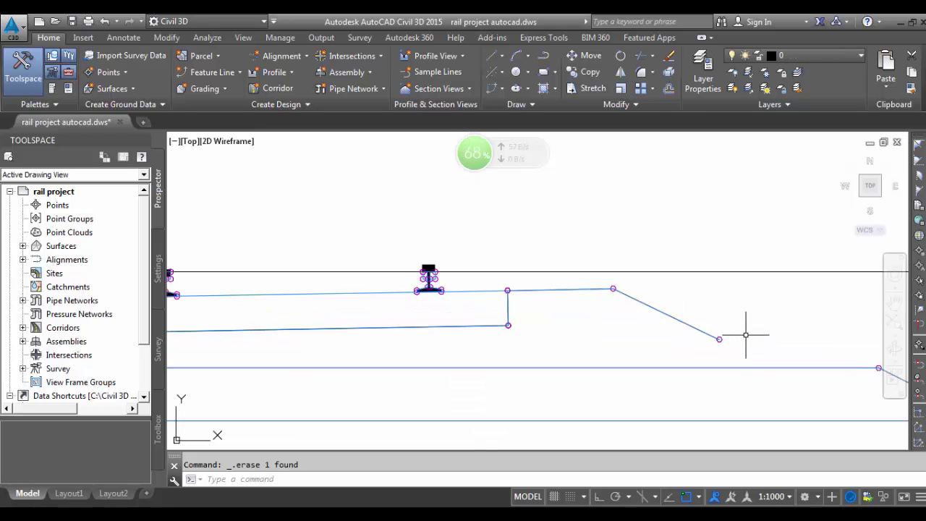
{"action": "left_click", "coordinate": [698, 328]}
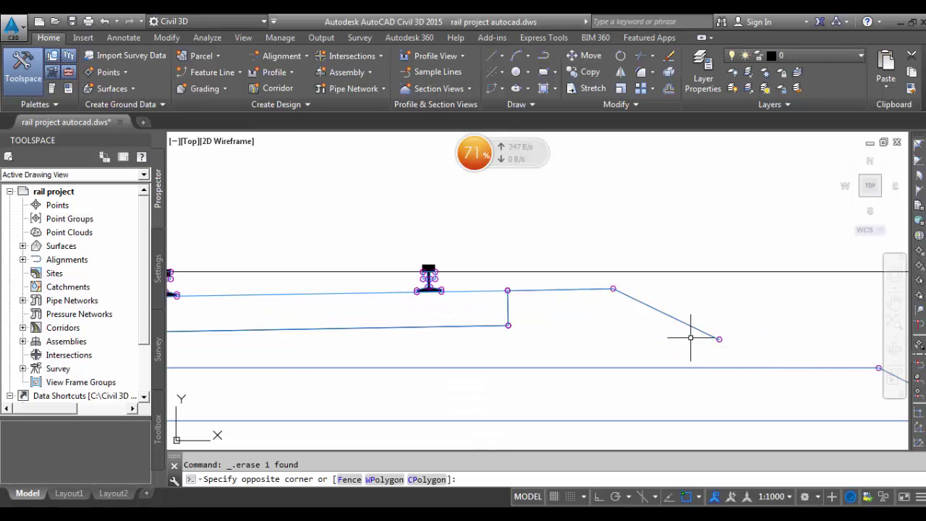
{"action": "left_click", "coordinate": [693, 335]}
{"action": "scroll", "coordinate": [611, 350], "scroll_direction": "down", "scroll_amount": 4}
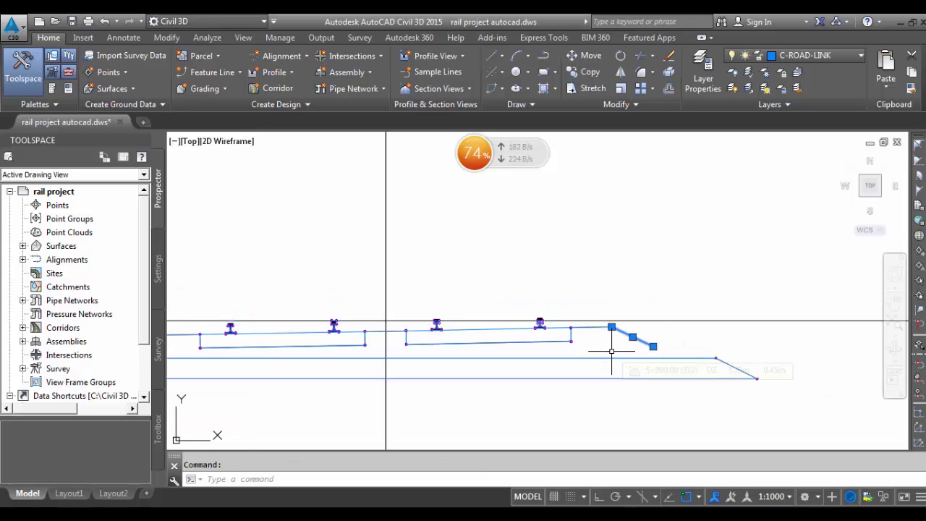
{"action": "key", "text": "Escape"}
{"action": "scroll", "coordinate": [667, 323], "scroll_direction": "down", "scroll_amount": 3}
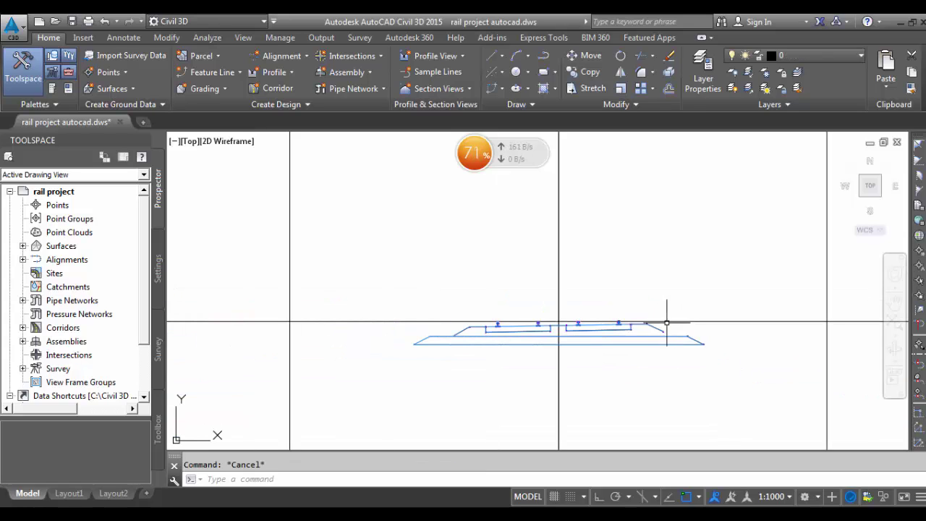
- Try to extend the upper ballast layer's left slope line using the slope line itself as the boundary edge
{"action": "scroll", "coordinate": [467, 331], "scroll_direction": "up", "scroll_amount": 5}
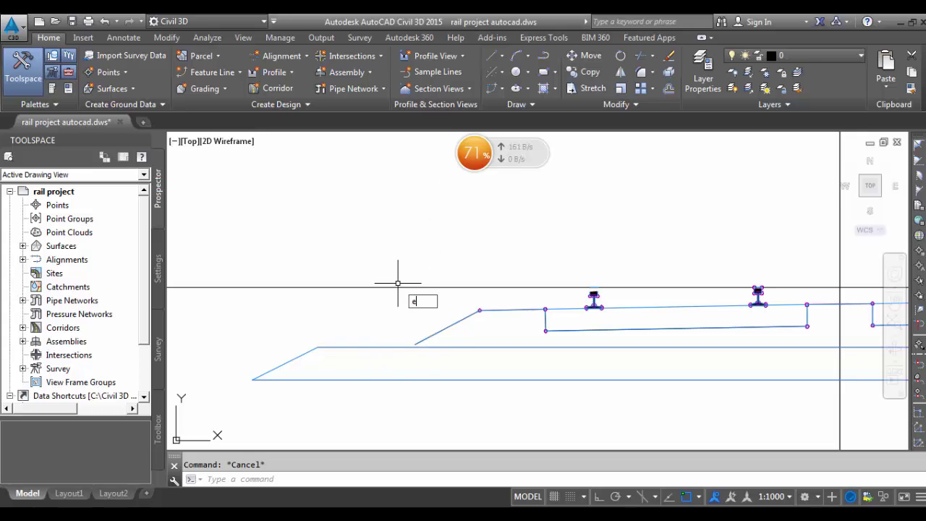
{"action": "key", "text": "Down"}
{"action": "key", "text": "Down"}
{"action": "key", "text": "Down"}
{"action": "key", "text": "Down"}
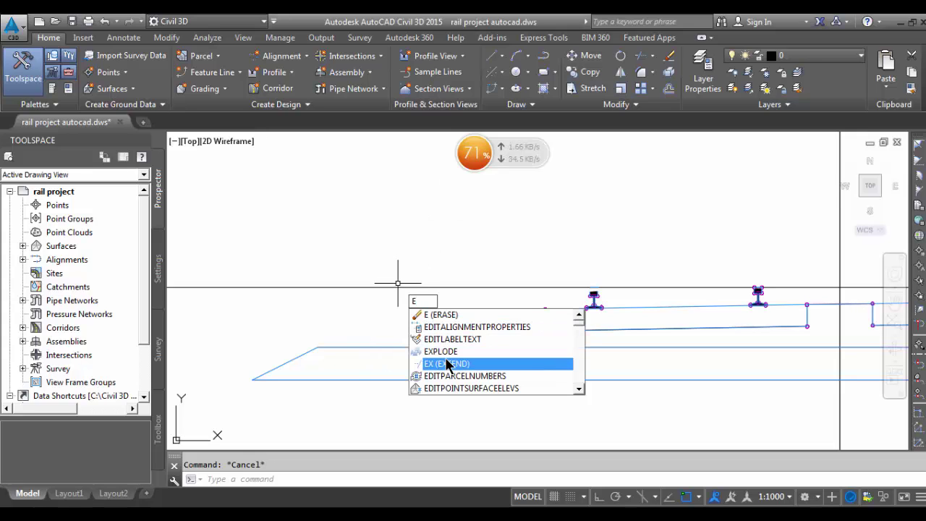
{"action": "key", "text": "Return"}
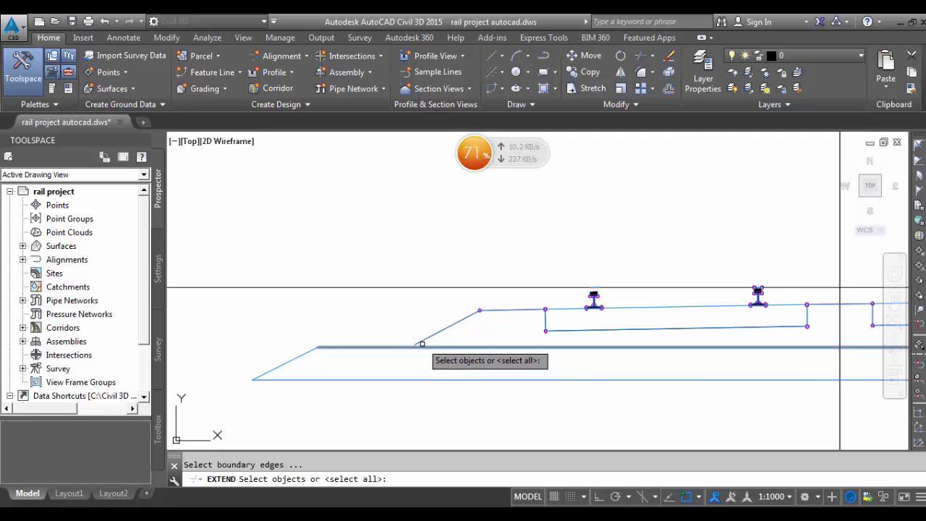
{"action": "left_click", "coordinate": [421, 342]}
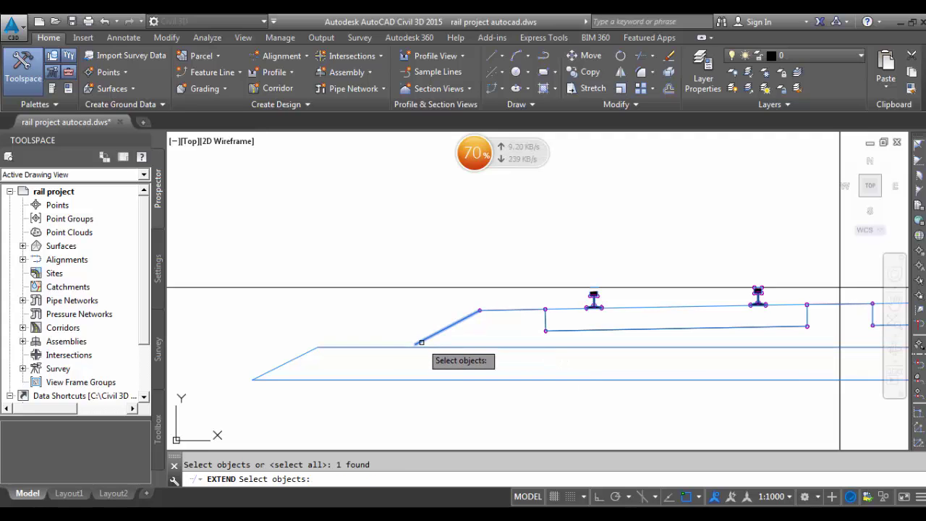
{"action": "scroll", "coordinate": [421, 342], "scroll_direction": "up", "scroll_amount": 6}
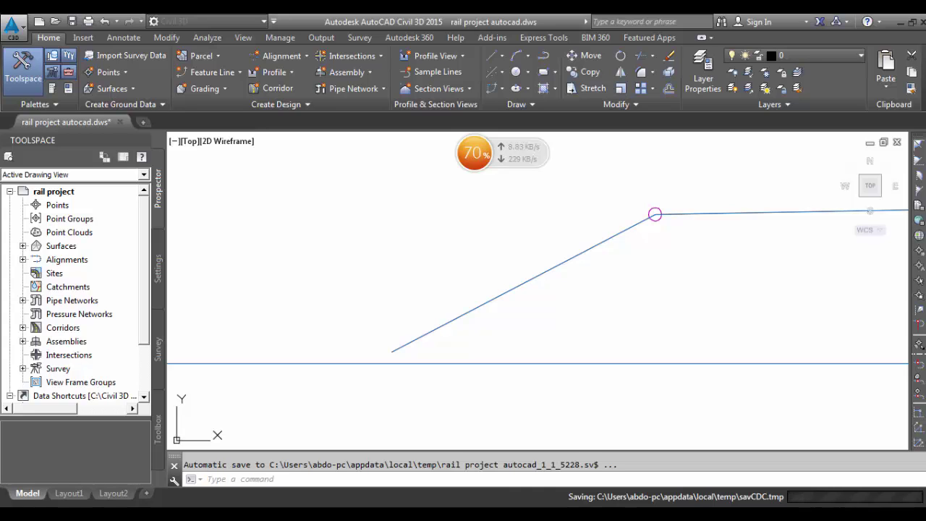
{"action": "left_click", "coordinate": [404, 344]}
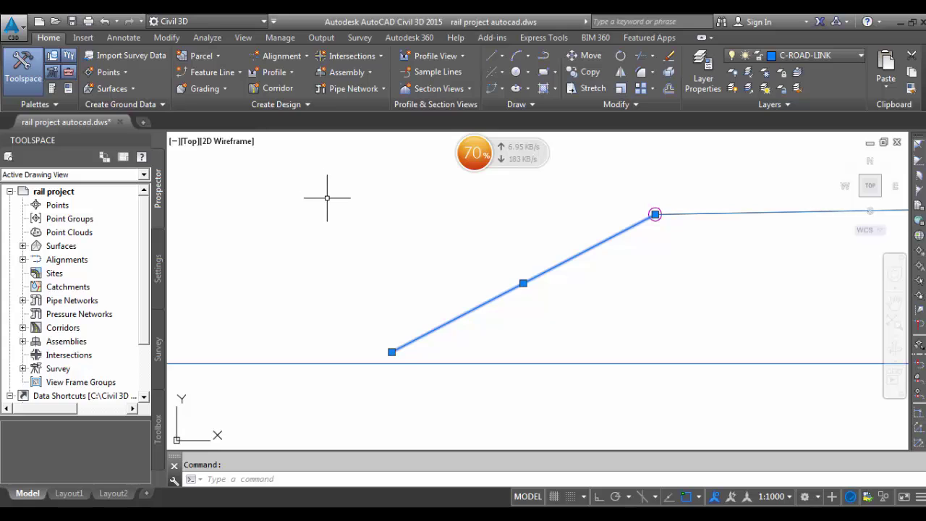
{"action": "key", "text": "Down"}
{"action": "key", "text": "Down"}
{"action": "key", "text": "Down"}
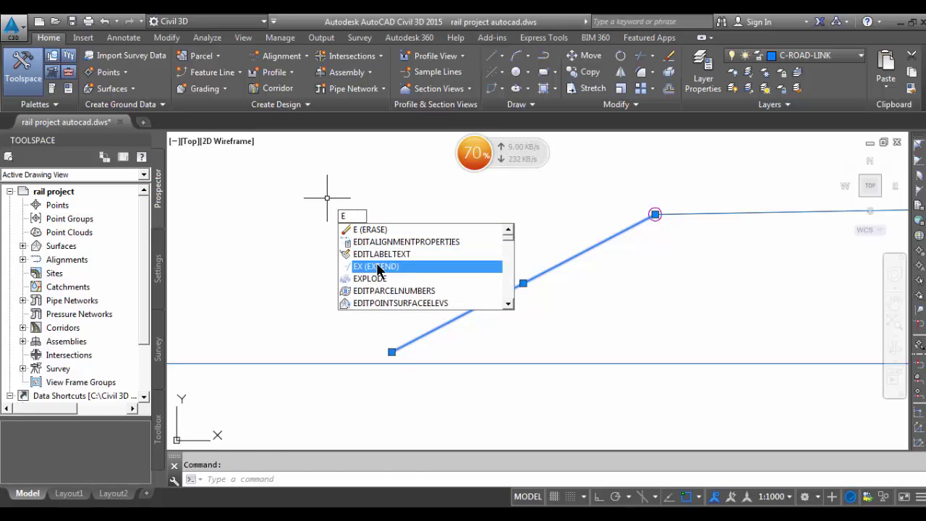
{"action": "key", "text": "Return"}
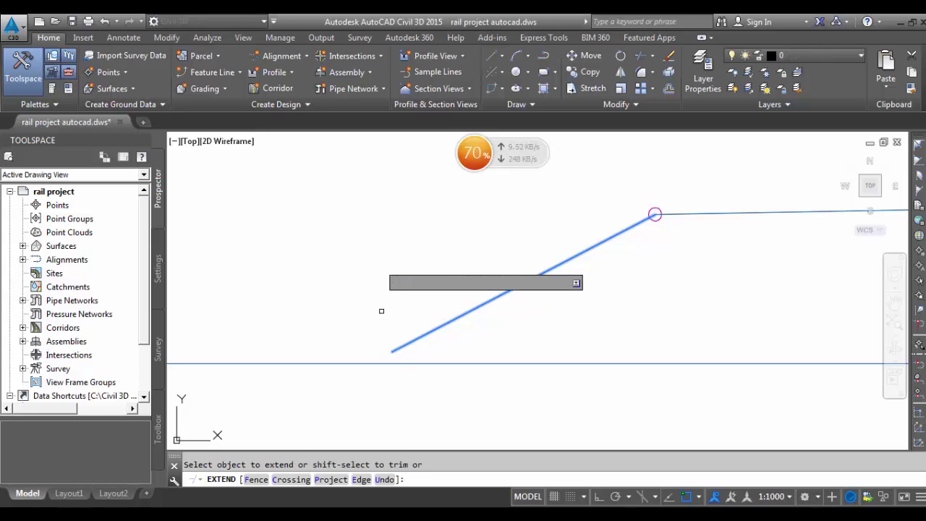
{"action": "left_click", "coordinate": [423, 330]}
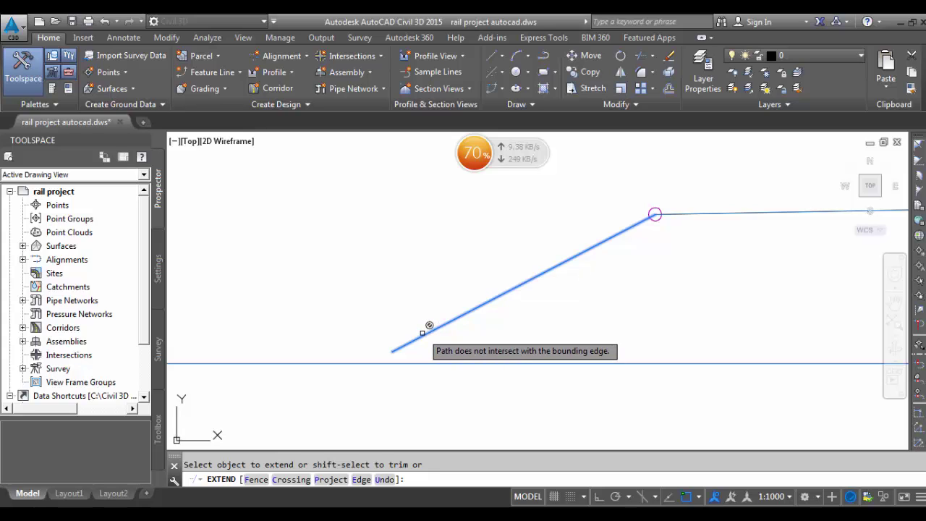
{"action": "left_click", "coordinate": [423, 332]}
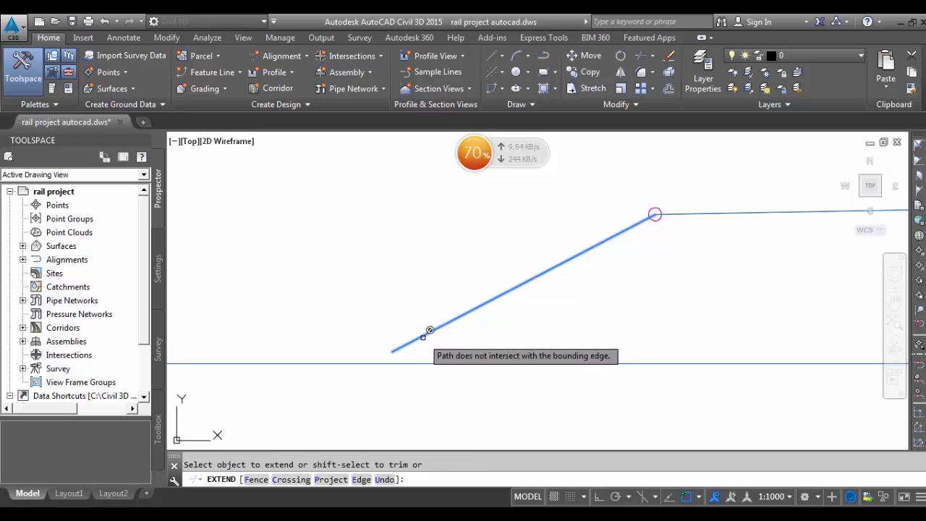
{"action": "key", "text": "Escape"}
- Extend the ballast's left slope line down to the lower layer's top line, with all objects as boundary edges
{"action": "type", "text": "ex"}
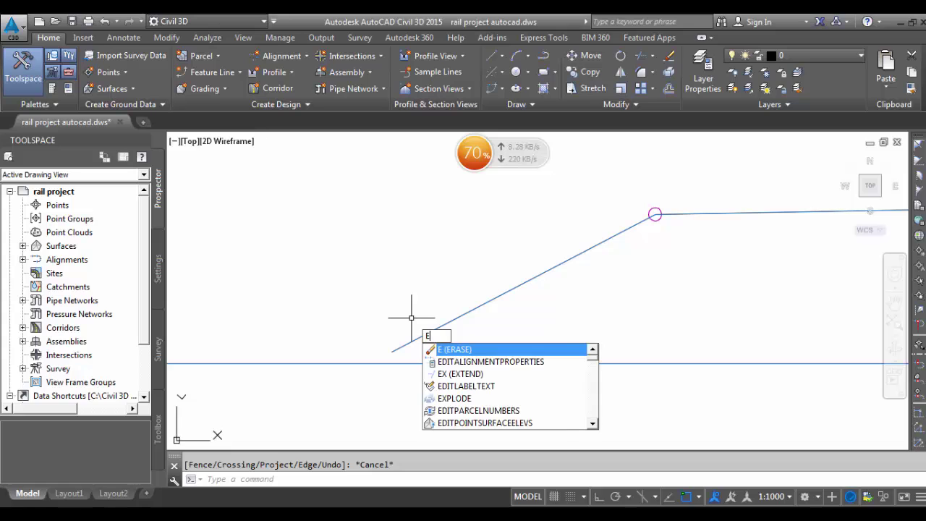
{"action": "key", "text": "Return"}
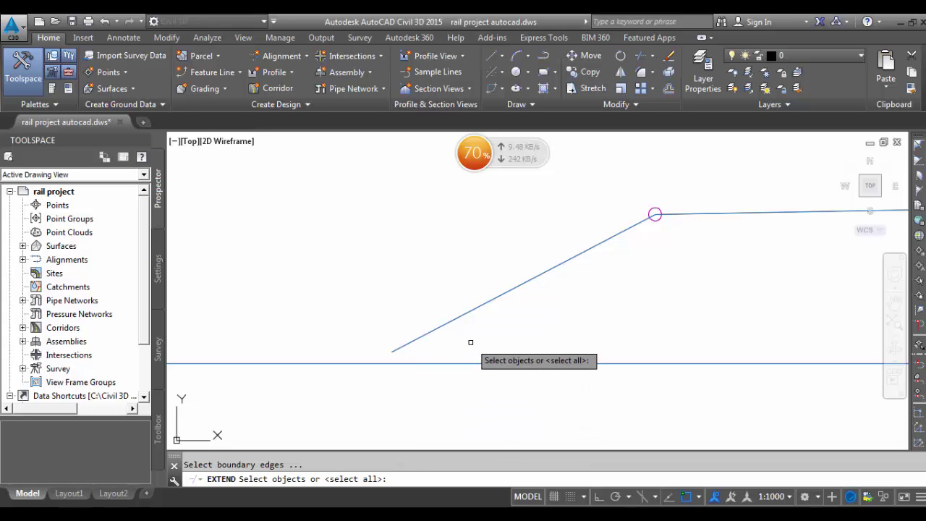
{"action": "key", "text": "Return"}
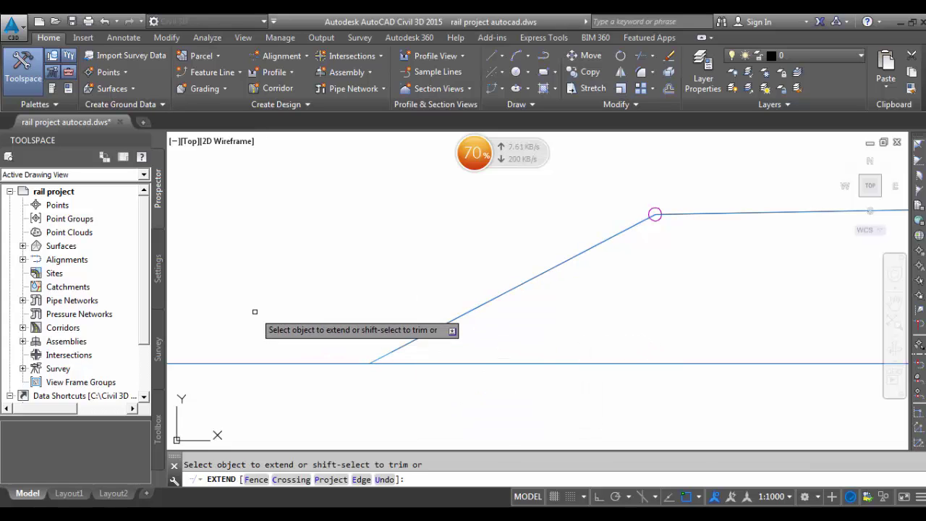
{"action": "scroll", "coordinate": [275, 314], "scroll_direction": "down", "scroll_amount": 5}
{"action": "scroll", "coordinate": [785, 322], "scroll_direction": "down", "scroll_amount": 5}
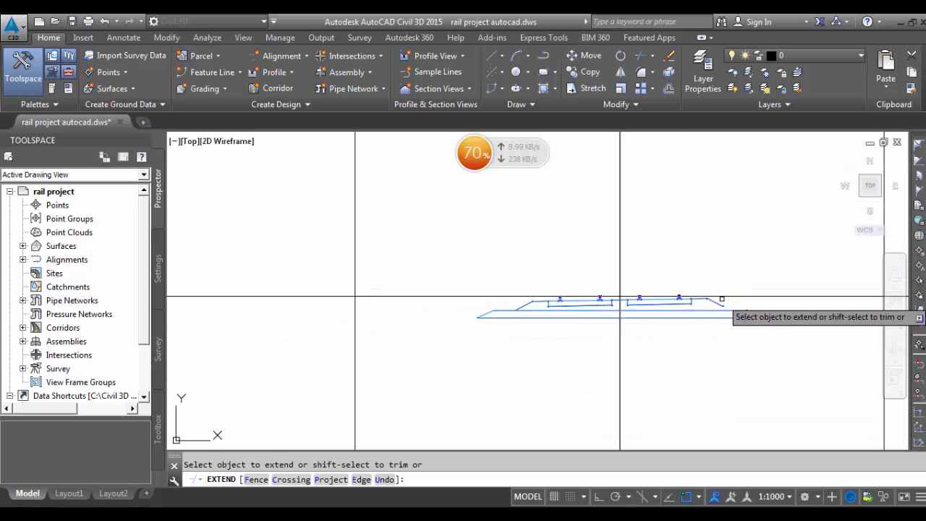
{"action": "scroll", "coordinate": [832, 319], "scroll_direction": "up", "scroll_amount": 5}
{"action": "scroll", "coordinate": [726, 332], "scroll_direction": "up", "scroll_amount": 4}
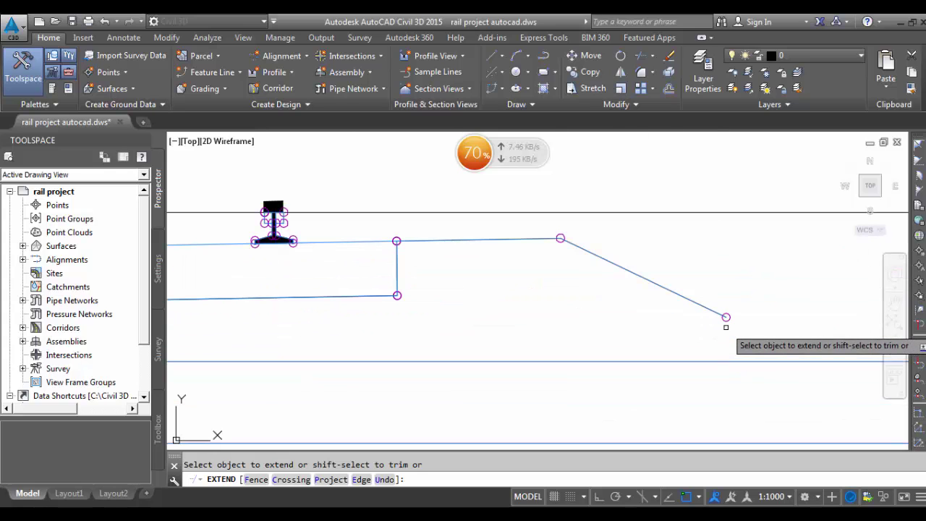
{"action": "key", "text": "Escape"}
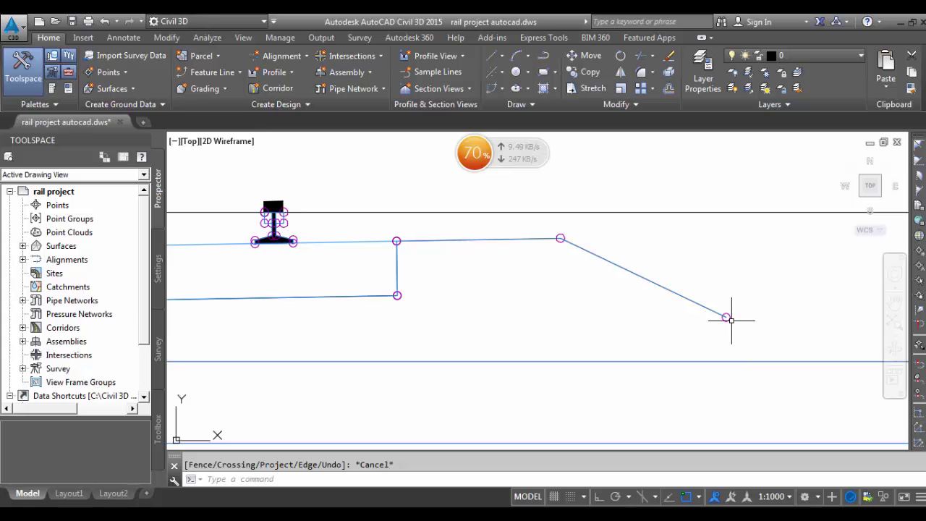
- Erase the marker circle at the ballast's right toe and extend the right slope line down to the lower layer's top line
{"action": "left_click", "coordinate": [727, 317]}
{"action": "key", "text": "Delete"}
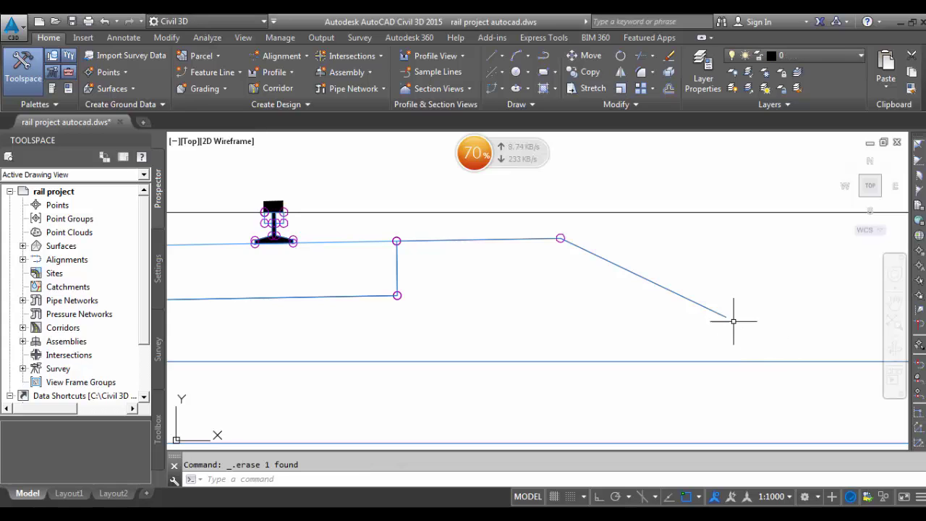
{"action": "left_click", "coordinate": [713, 309]}
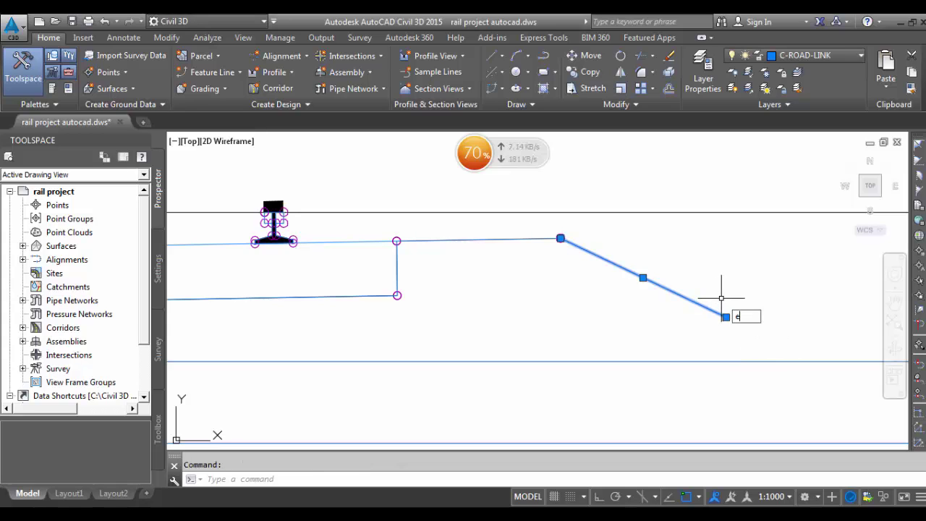
{"action": "key", "text": "Escape"}
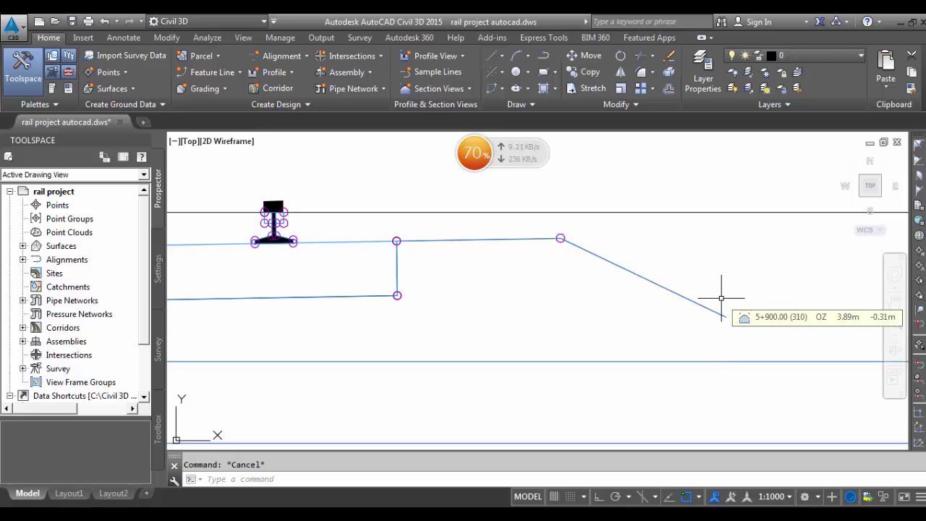
{"action": "type", "text": "ex"}
{"action": "left_click", "coordinate": [759, 330]}
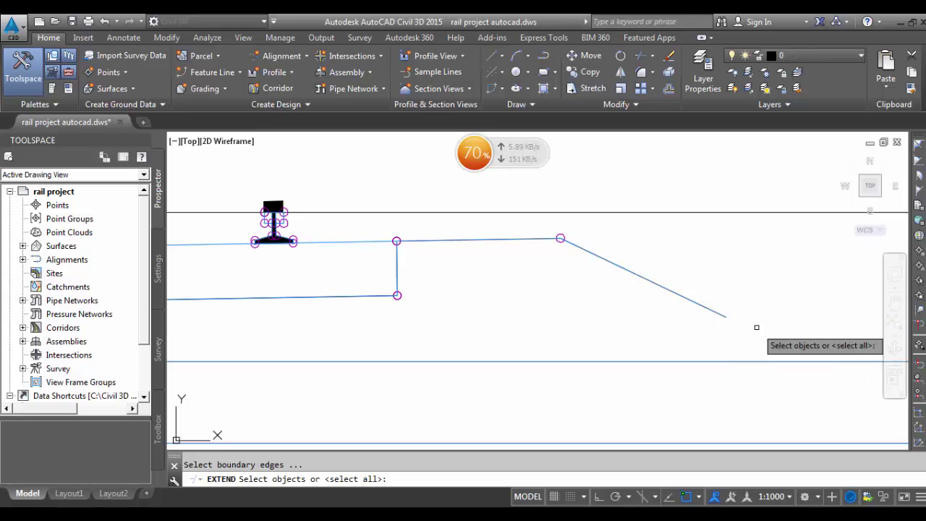
{"action": "key", "text": "Return"}
{"action": "left_click", "coordinate": [715, 312]}
{"action": "scroll", "coordinate": [720, 277], "scroll_direction": "down", "scroll_amount": 5}
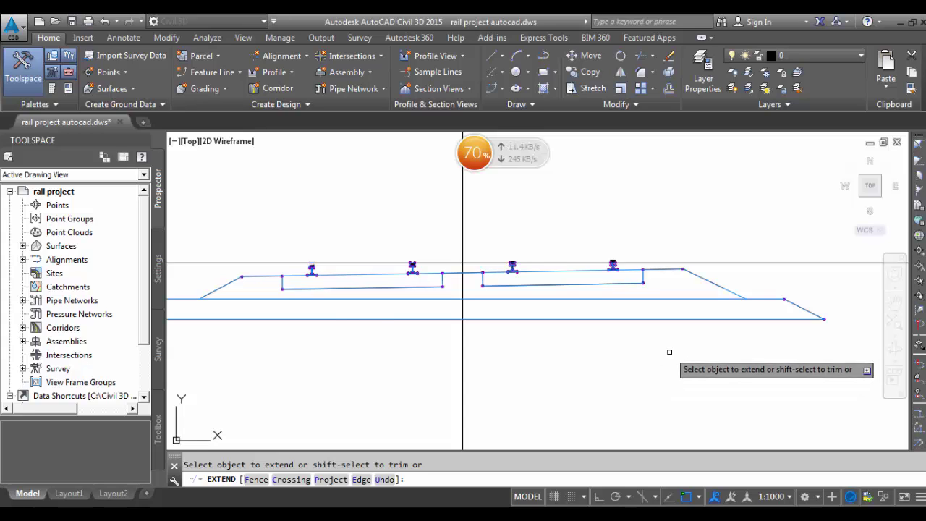
{"action": "scroll", "coordinate": [670, 352], "scroll_direction": "down", "scroll_amount": 2}
{"action": "key", "text": "Escape"}
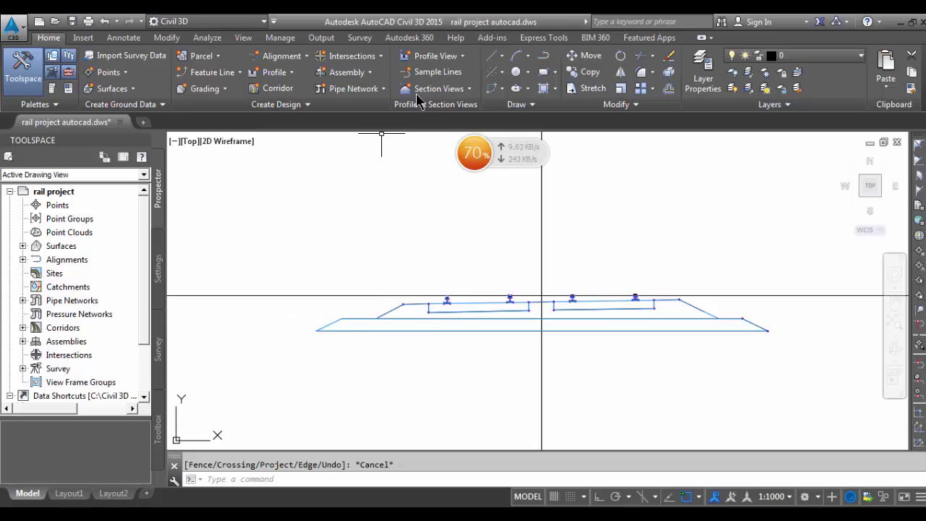
- Draw a line about 2.26 m long from the lower layer's bottom-right corner, rising outward at about 50 degrees
{"action": "left_click", "coordinate": [495, 59]}
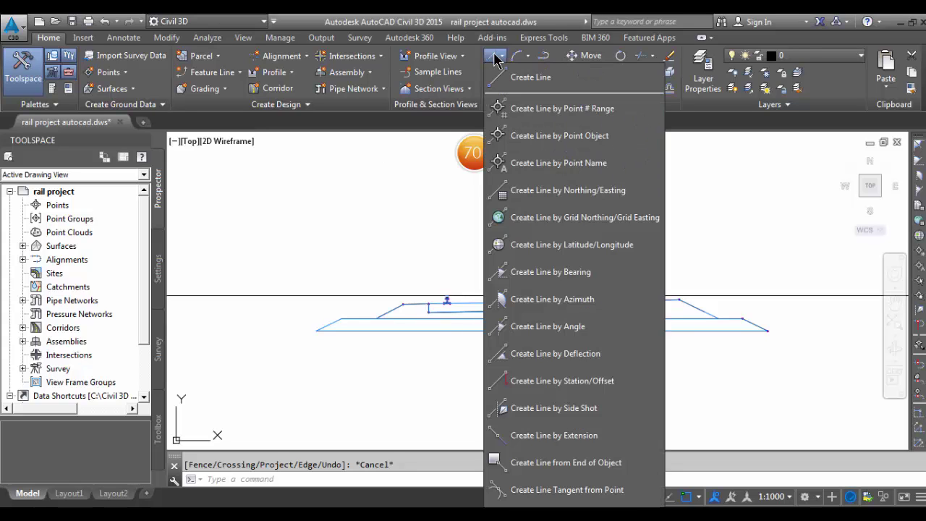
{"action": "left_click", "coordinate": [532, 76]}
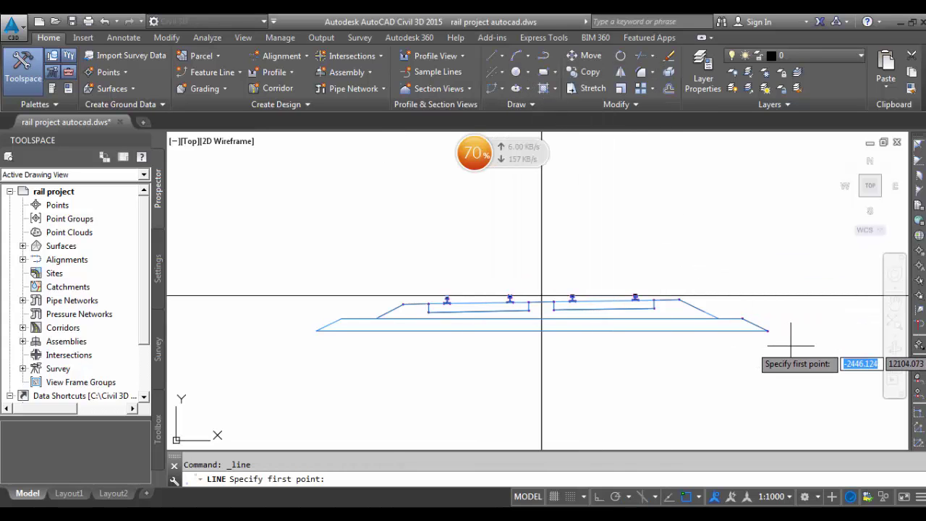
{"action": "scroll", "coordinate": [789, 346], "scroll_direction": "up", "scroll_amount": 6}
{"action": "left_click", "coordinate": [661, 325]}
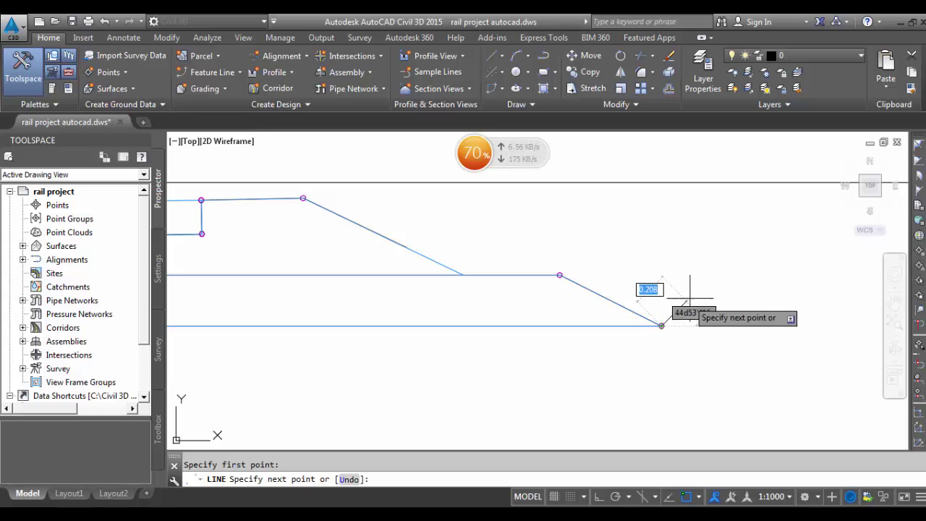
{"action": "mouse_move", "coordinate": [719, 250]}
{"action": "middle_mouse_down"}
{"action": "mouse_move", "coordinate": [616, 351]}
{"action": "mouse_move", "coordinate": [498, 395]}
{"action": "middle_mouse_up"}
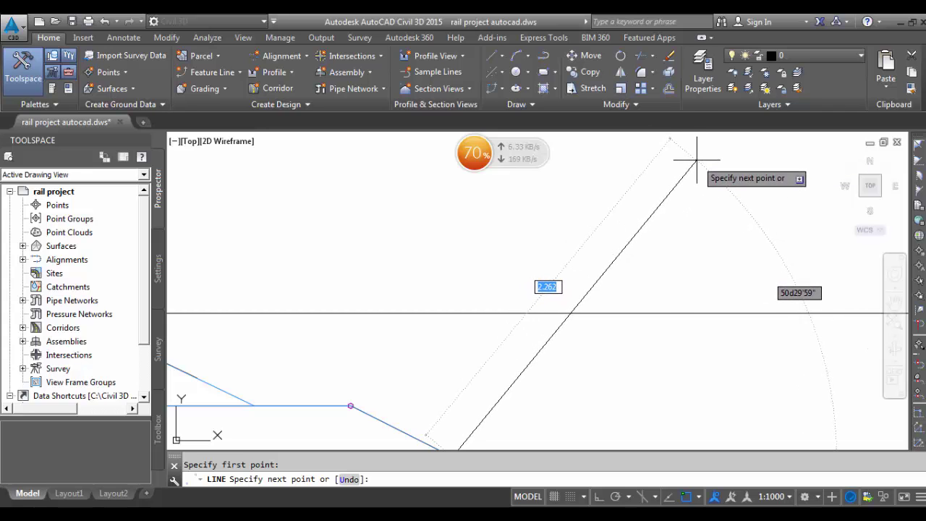
{"action": "left_click", "coordinate": [697, 160]}
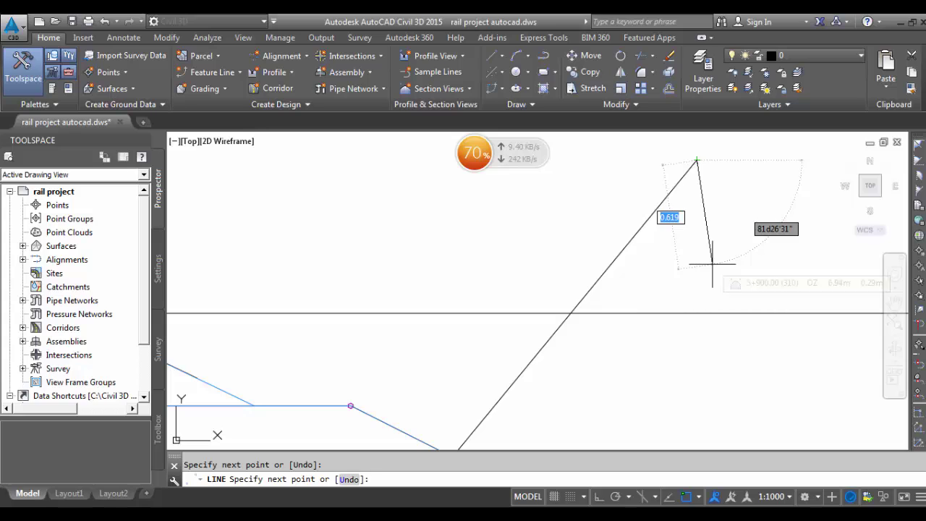
{"action": "key", "text": "Escape"}
- Draw a line from the lower layer's bottom-left corner sloping outward and downward to the left
{"action": "scroll", "coordinate": [714, 267], "scroll_direction": "down", "scroll_amount": 6}
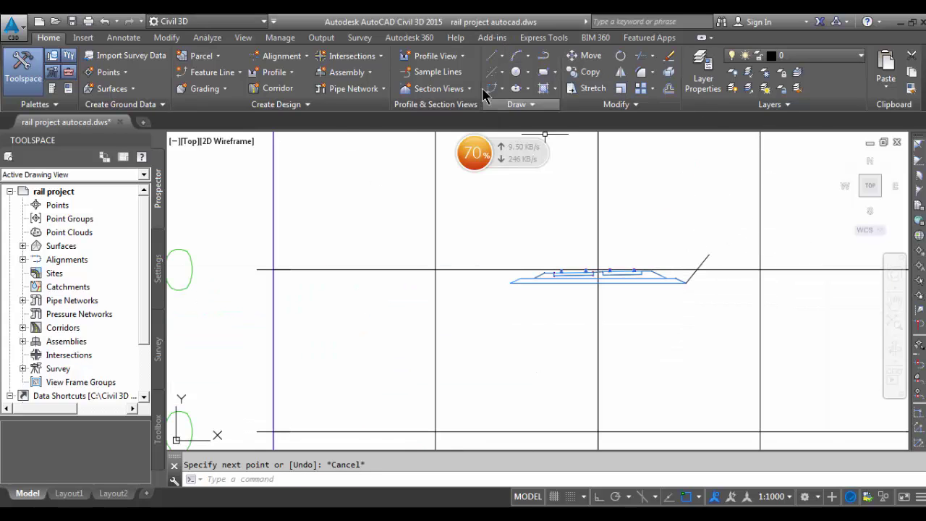
{"action": "left_click", "coordinate": [501, 56]}
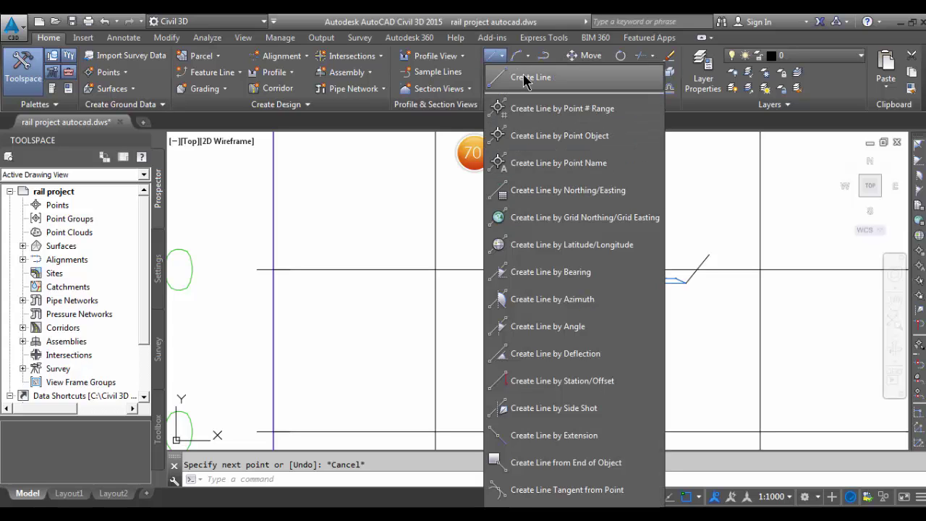
{"action": "left_click", "coordinate": [525, 77]}
{"action": "left_click", "coordinate": [510, 283]}
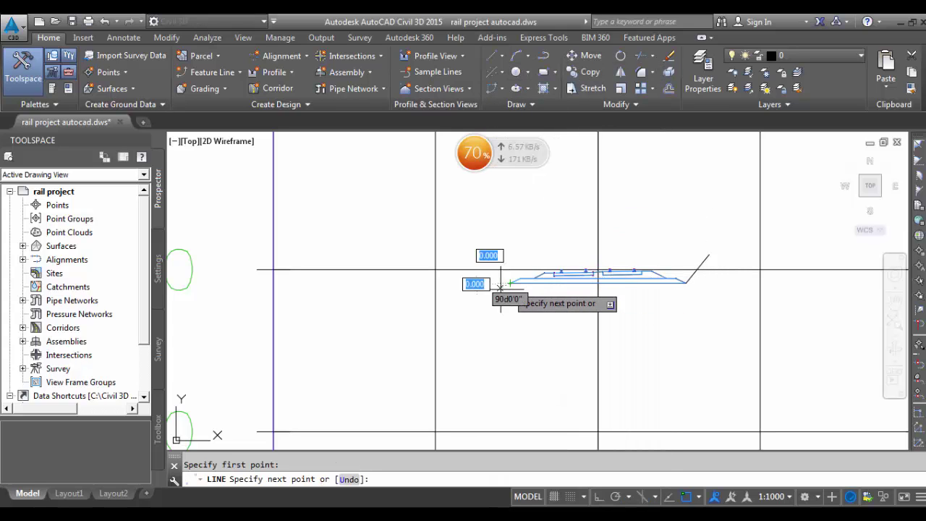
{"action": "left_click", "coordinate": [460, 329]}
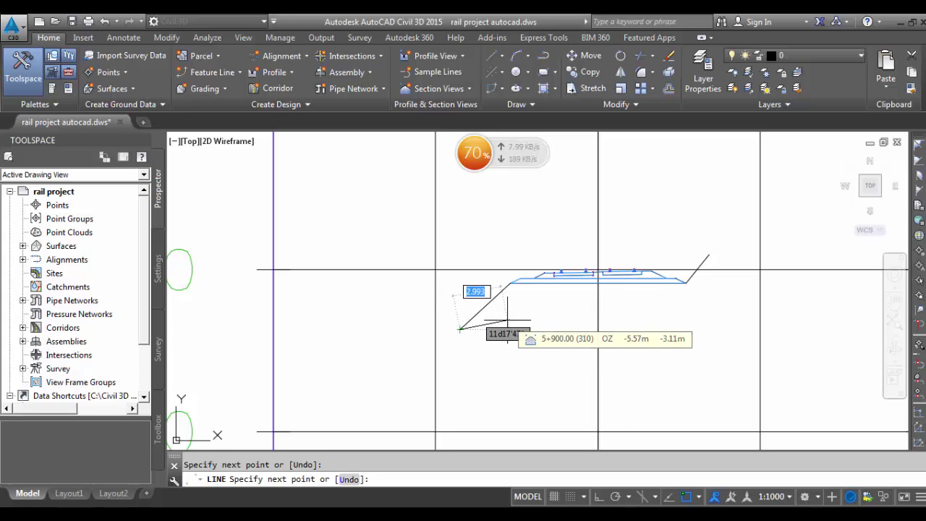
{"action": "key", "text": "Escape"}
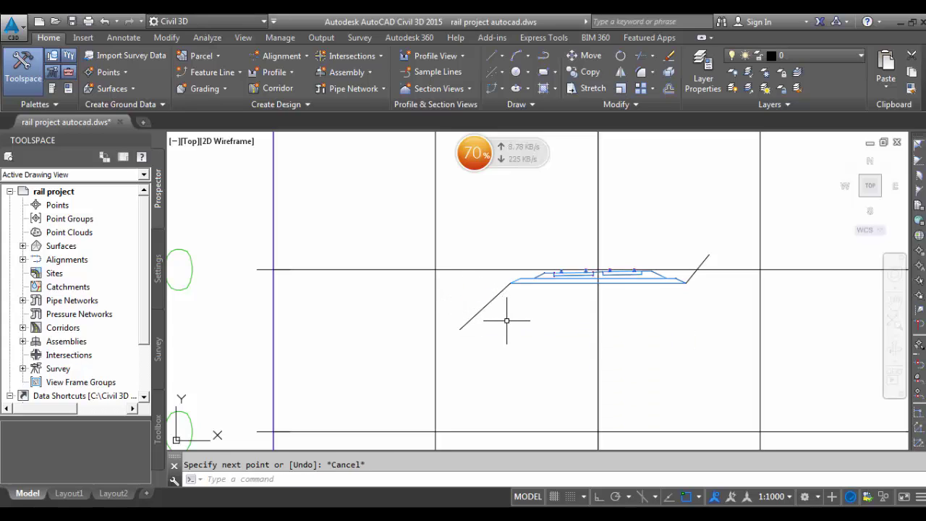